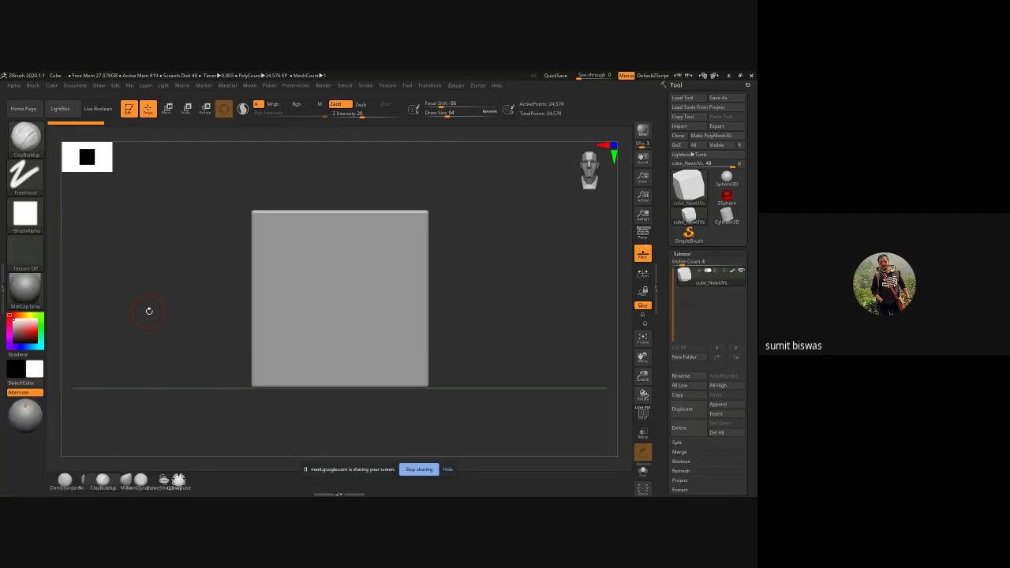
click(64, 391)
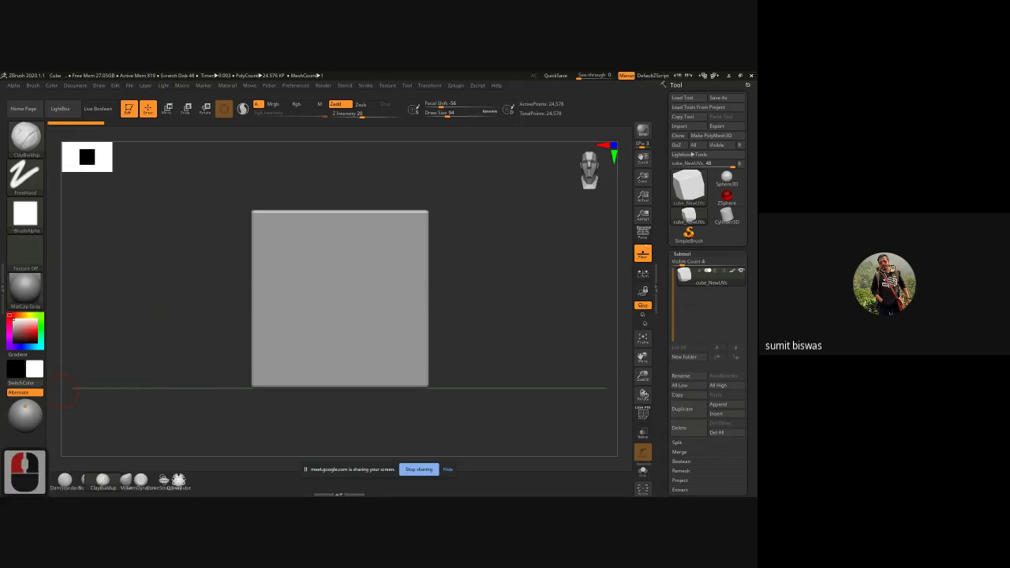
click(63, 393)
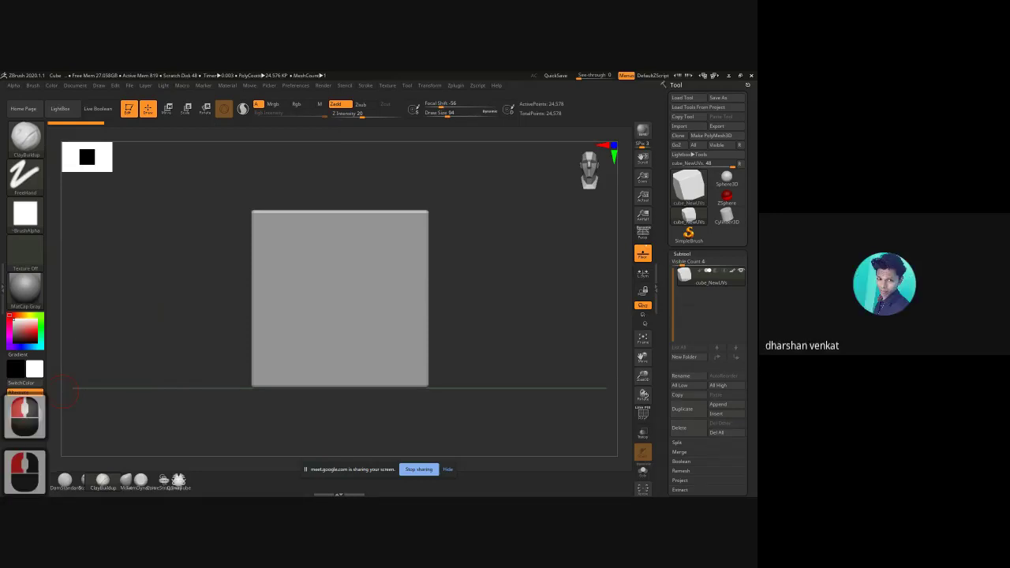
click(63, 392)
click(64, 393)
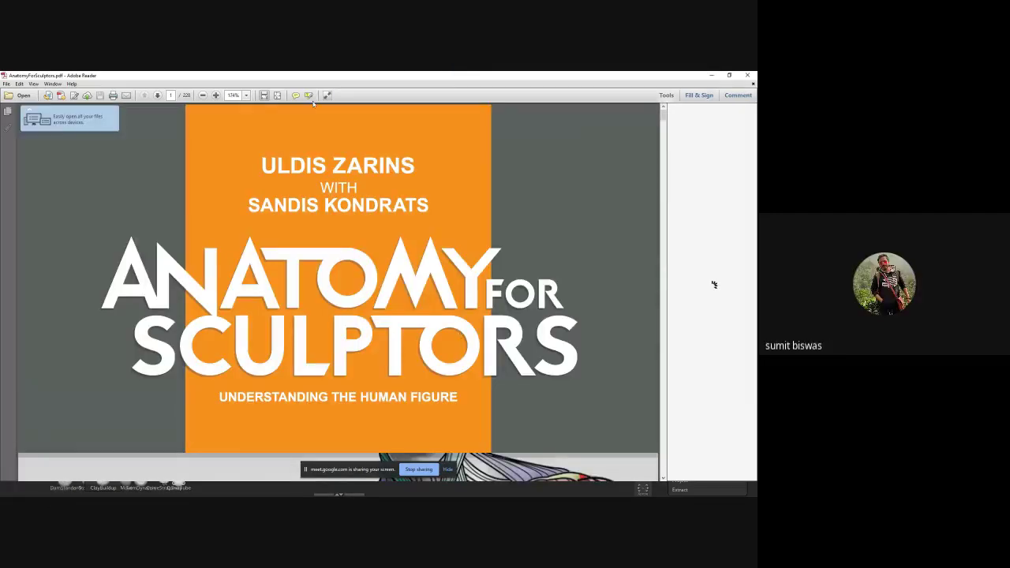
- Fit whole pages of AnatomyForSculptors.pdf in the view and page forward through the figure and torso chapters to the head and eye pages
click(277, 96)
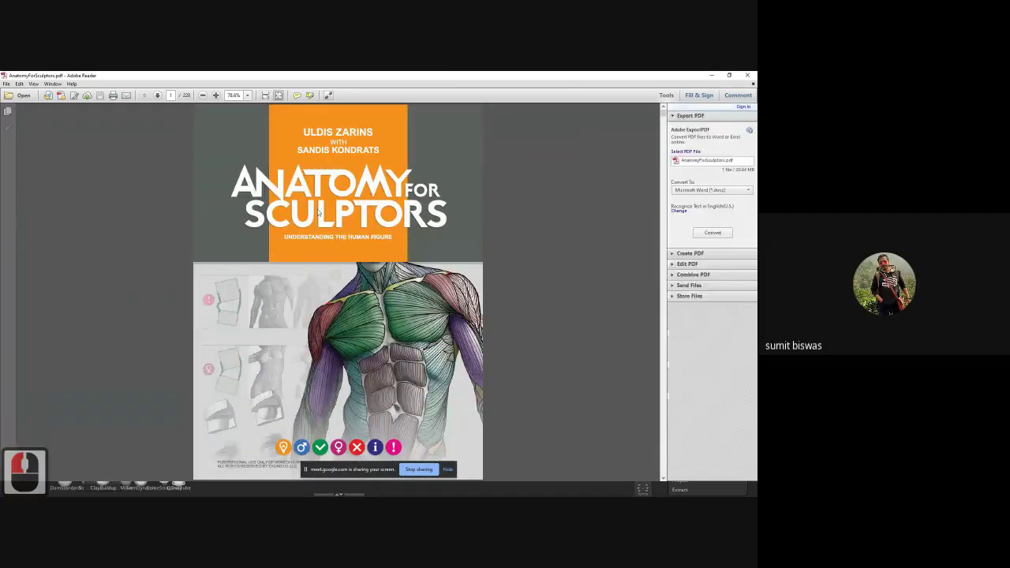
key(Right)
key(Right)
key(Right)
key(Right)
key(Right)
key(Right)
key(Right)
key(Right)
key(Right)
key(Right)
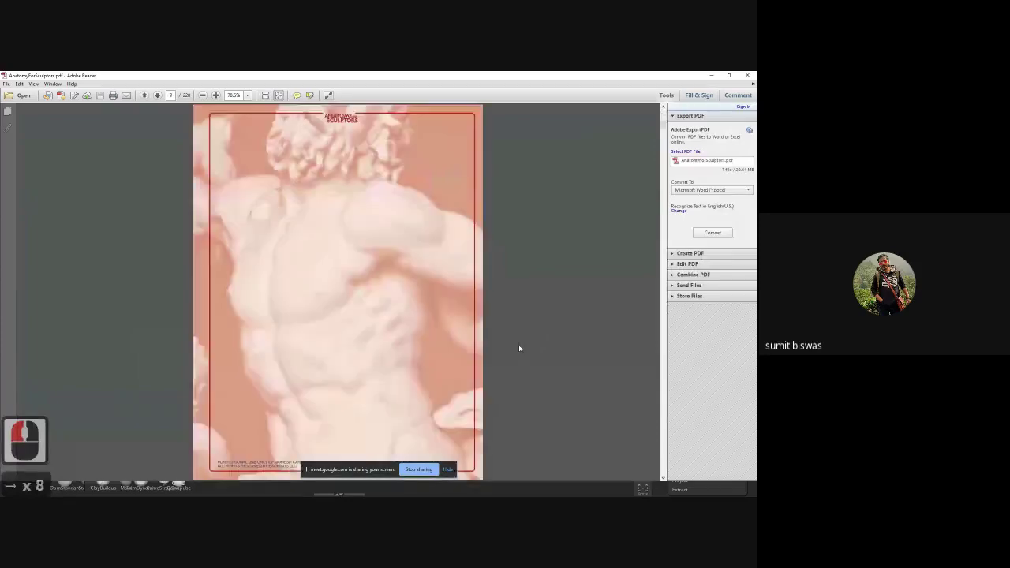
key(Right)
key(Right)
key(Right)
key(Right)
key(Right)
key(Right)
key(Right)
key(Right)
key(Right)
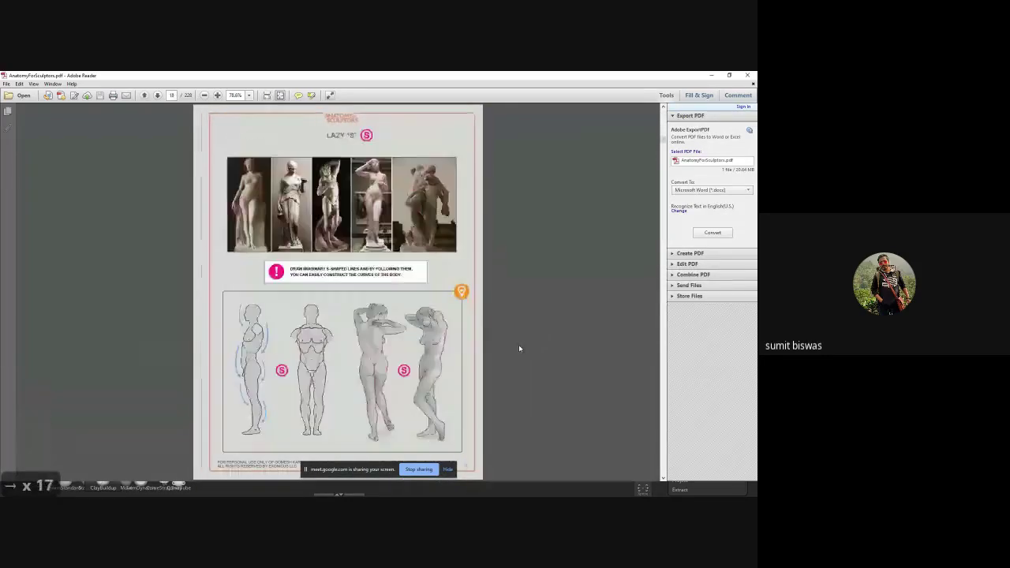
key(Right)
key(Right)
key(Right)
key(Right)
key(Right)
key(Right)
key(Right)
key(Right)
key(Right)
key(Right)
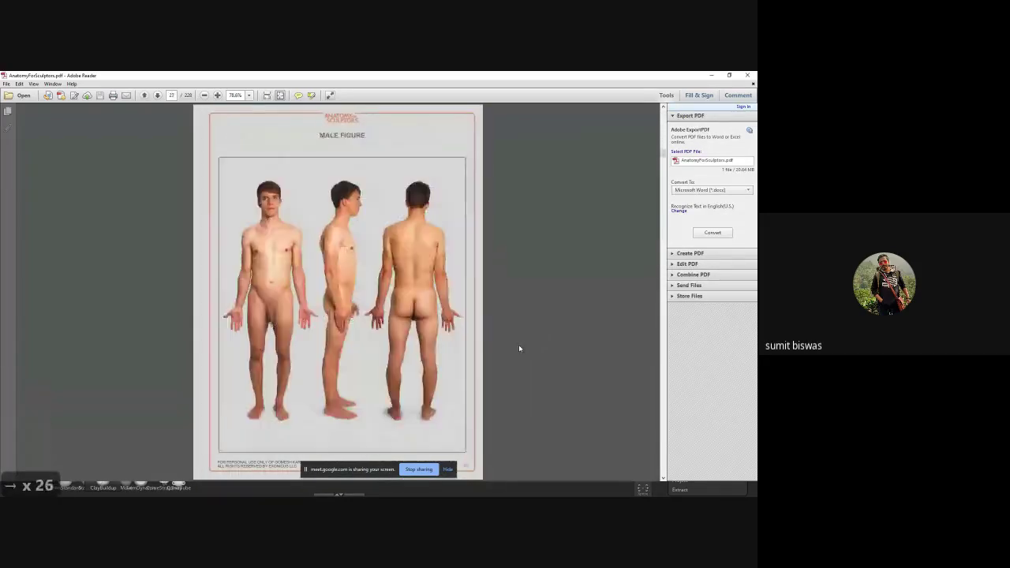
key(Right)
key(Right)
key(Right)
key(Right)
key(Right)
key(Right)
key(Right)
key(Right)
key(Right)
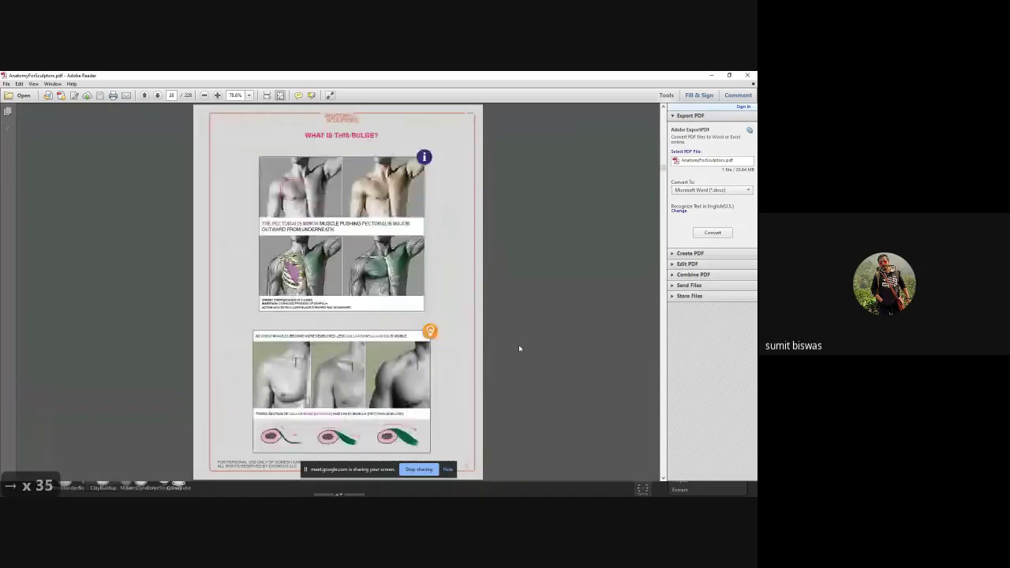
key(Right)
key(Right)
key(Right)
key(Right)
key(Right)
key(Right)
key(Right)
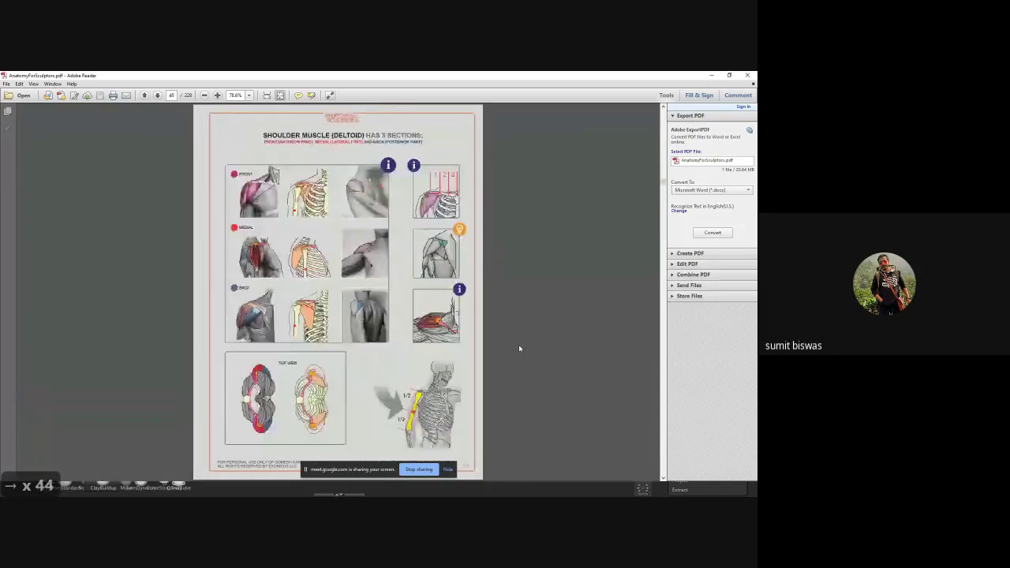
key(Right)
key(Right)
key(Right)
key(Right)
key(Right)
key(Right)
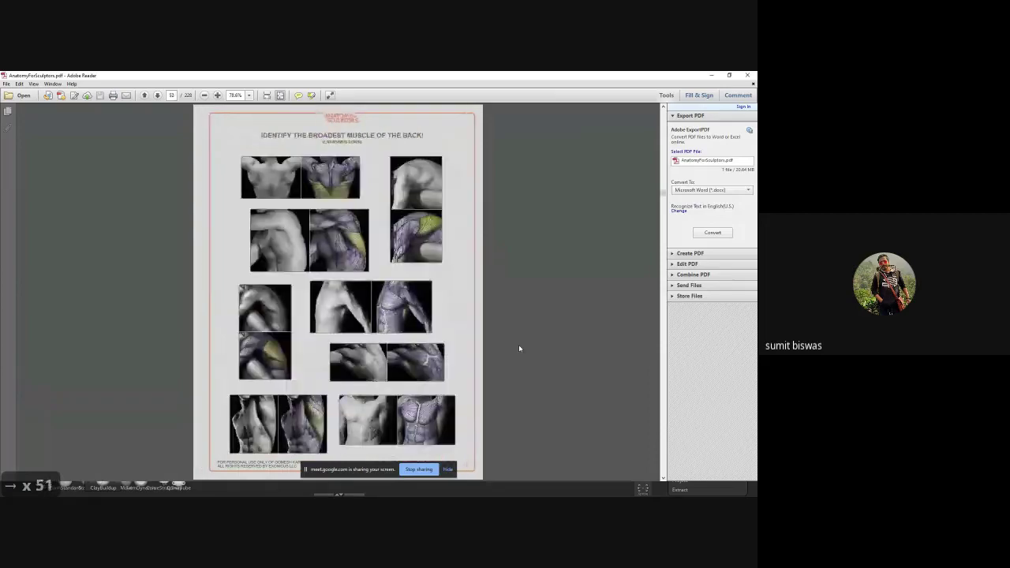
key(Right)
key(Right)
key(Right)
key(Right)
key(Right)
key(Right)
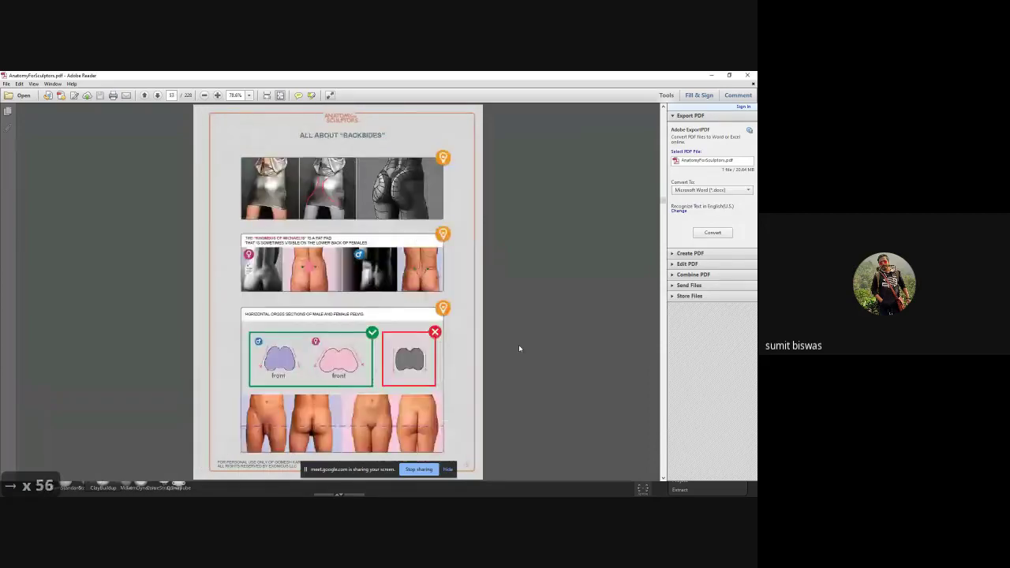
key(Right)
key(Right)
key(Right)
key(Right)
key(Right)
key(Right)
key(Right)
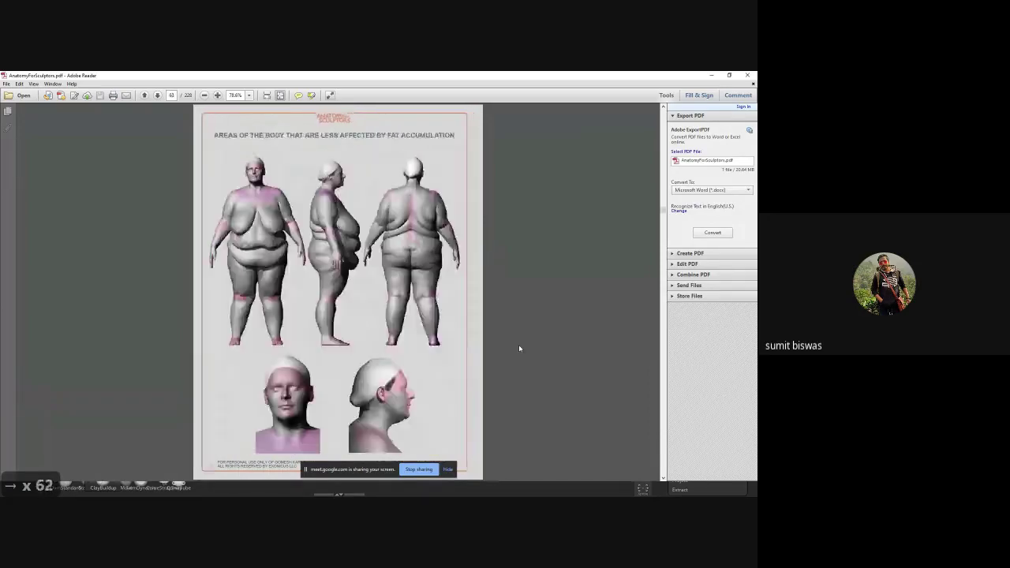
key(Right)
key(Right)
key(Right)
key(Right)
key(Right)
key(Right)
key(Right)
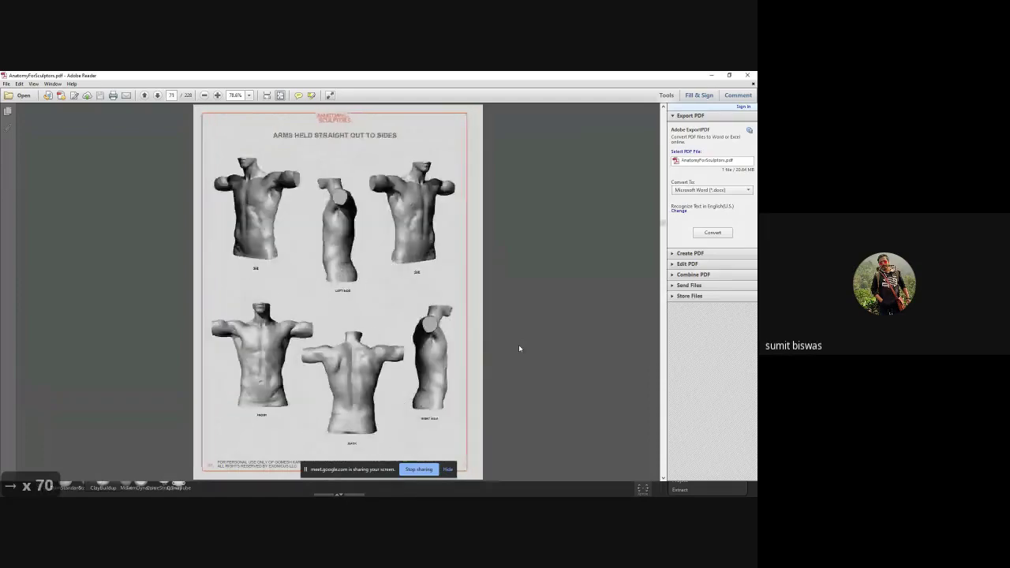
key(Right)
key(Right)
key(Right)
key(Right)
key(Right)
key(Right)
key(Right)
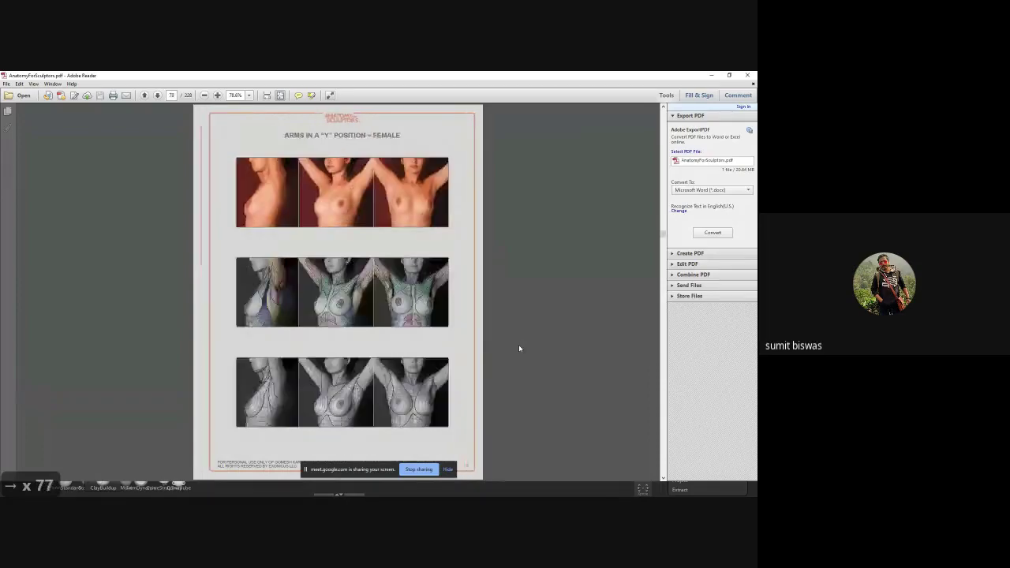
key(Right)
key(Right)
key(Right)
key(Right)
key(Right)
key(Right)
key(Right)
key(Right)
key(Right)
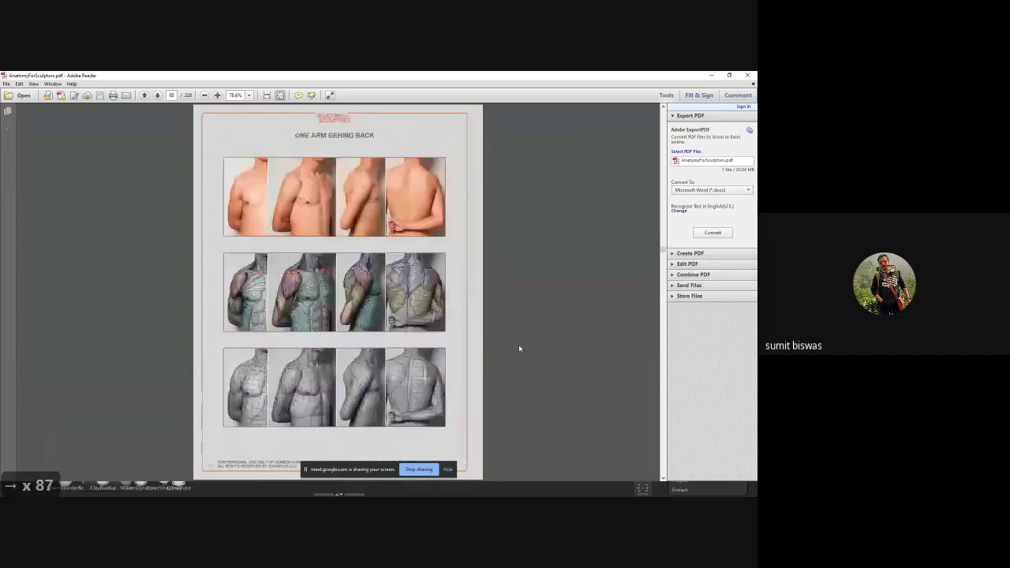
key(Right)
key(Right)
key(Right)
key(Right)
key(Right)
key(Right)
key(Right)
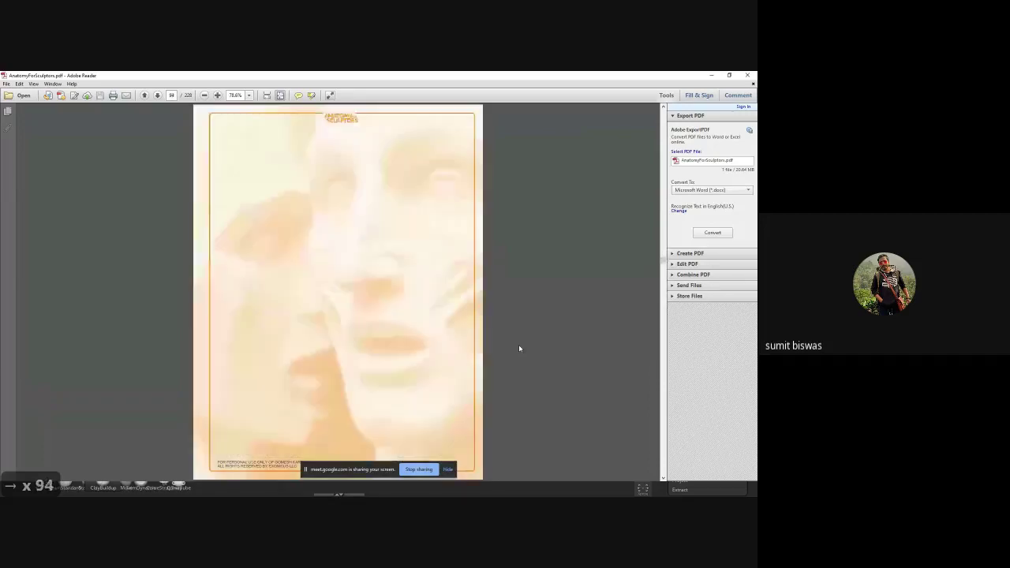
key(Right)
key(Right)
key(Right)
key(Right)
key(Right)
key(Right)
key(Right)
key(Right)
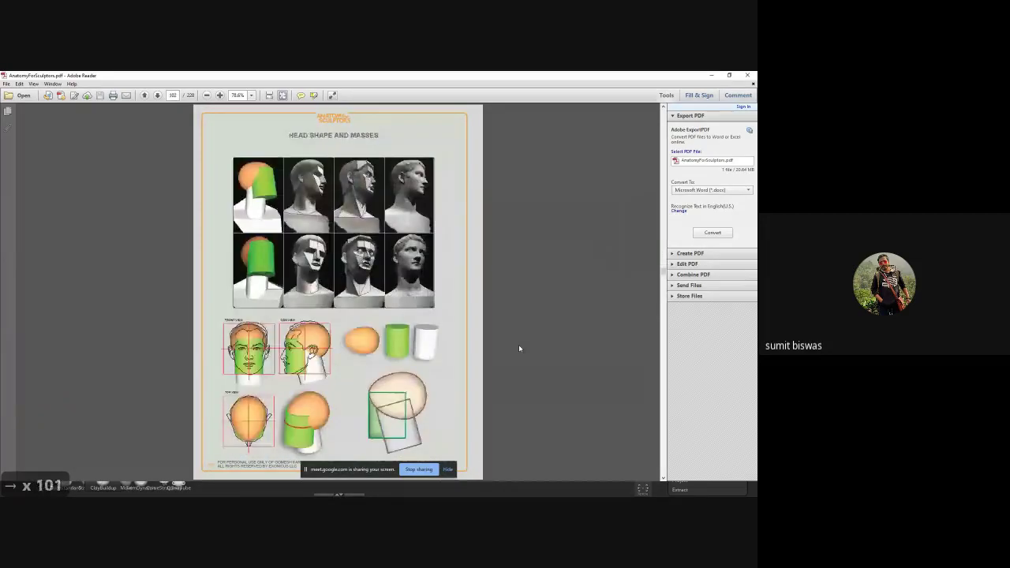
key(Right)
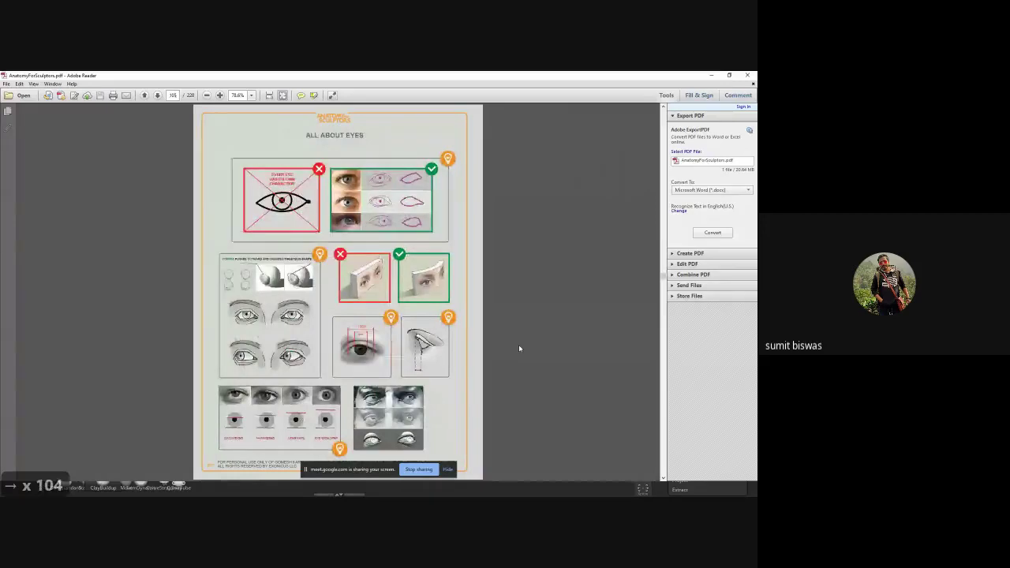
- Look through the eye and lip reference pages and stop on page 112, "Understanding Mouth Curvature"
key(Right)
key(Left)
key(Right)
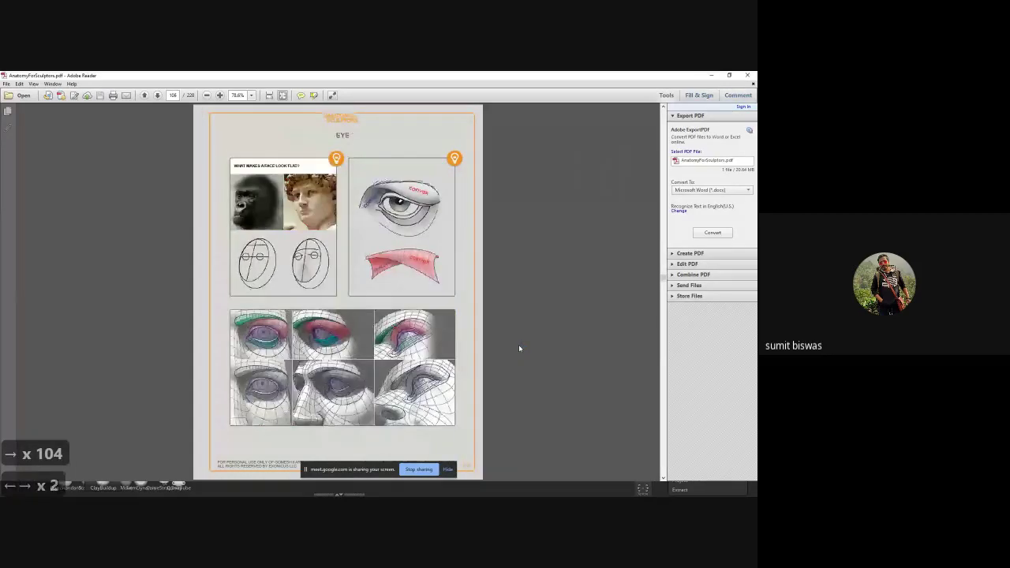
key(Right)
key(Right)
key(Right)
key(Right)
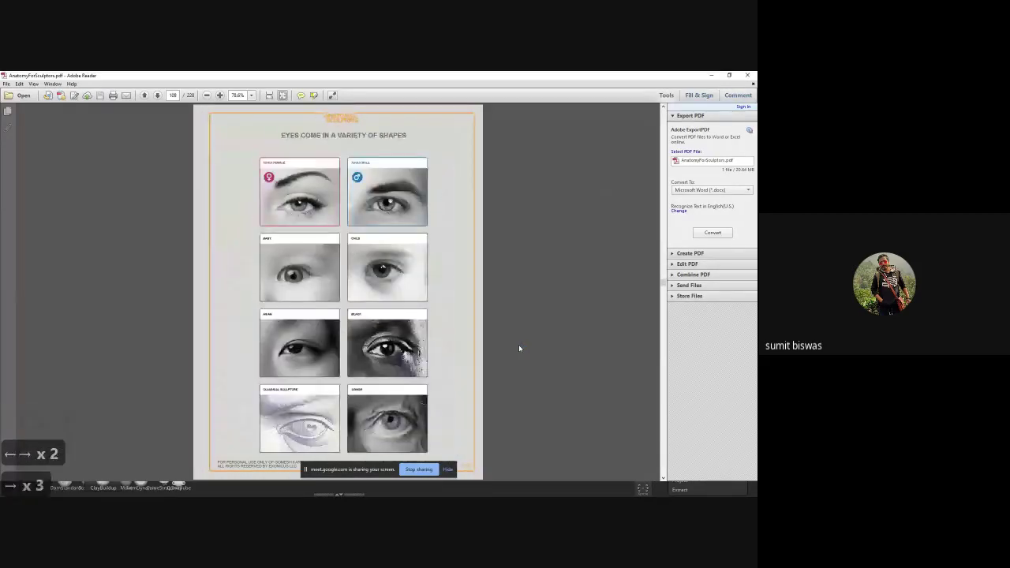
key(Right)
key(Right)
key(Right)
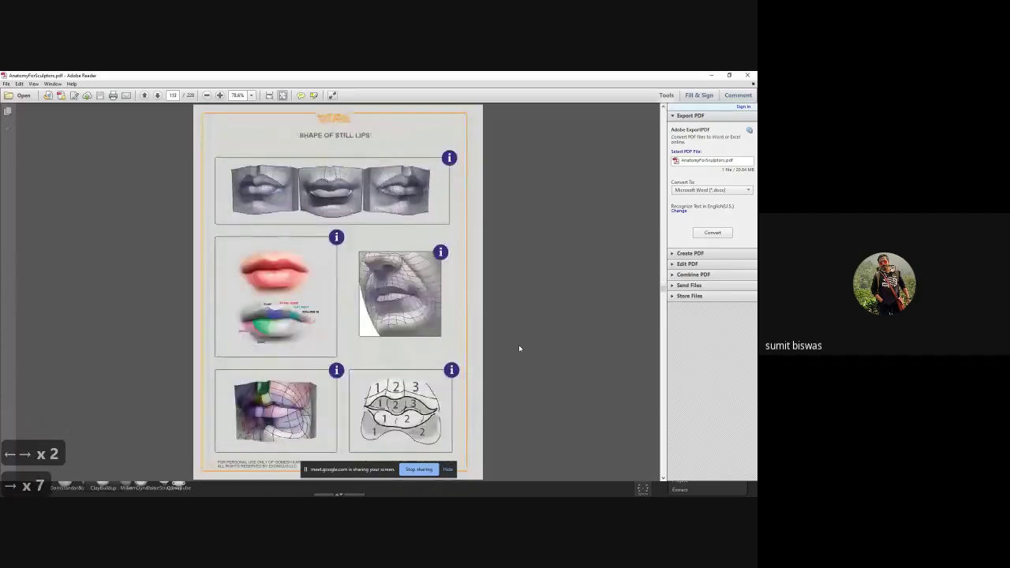
key(Left)
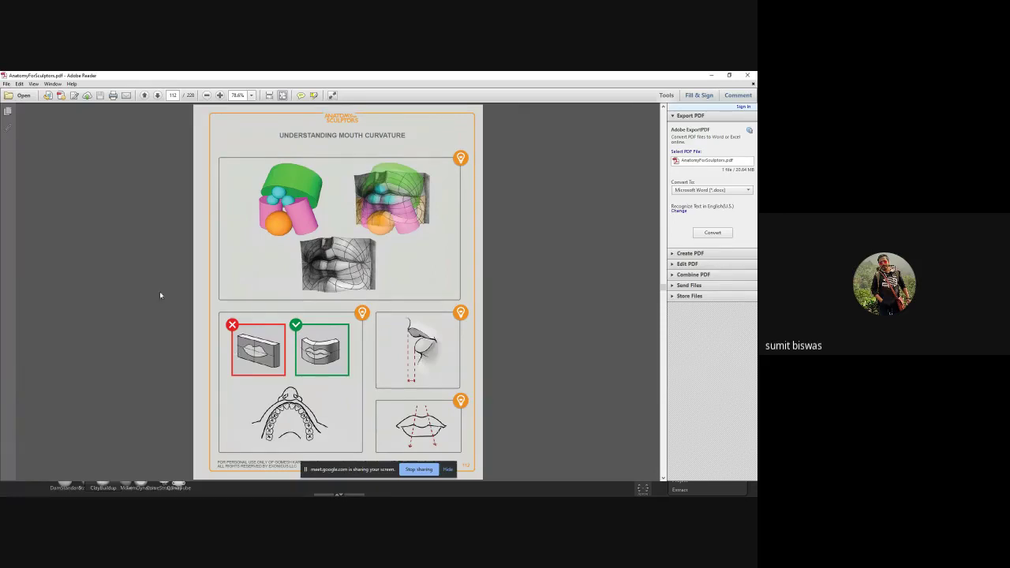
- Move the AnatomyForSculptors PDF window onto the neighbouring display and switch back to ZBrush with the cube
click(139, 301)
drag(389, 75, 0, 149)
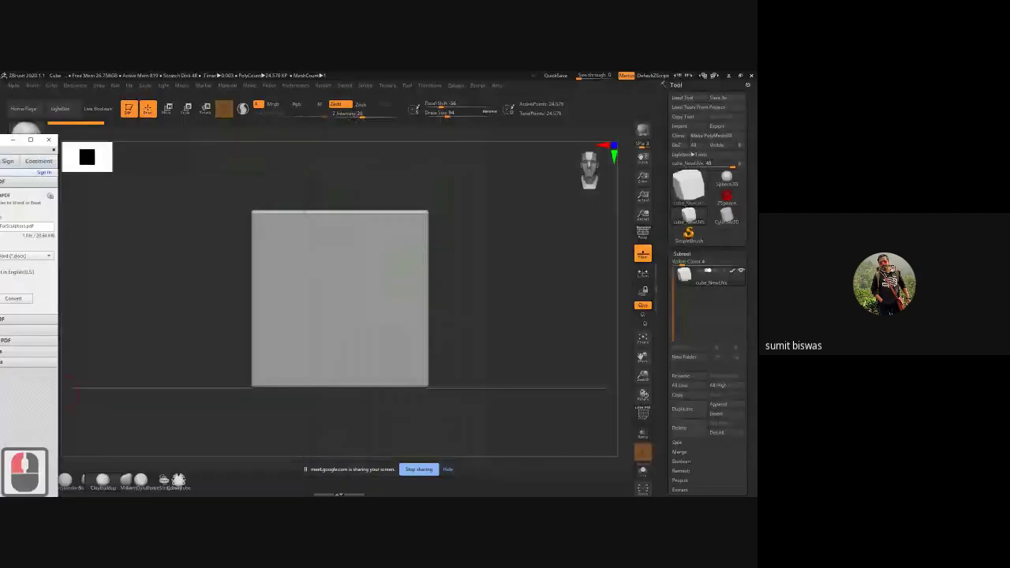
click(64, 392)
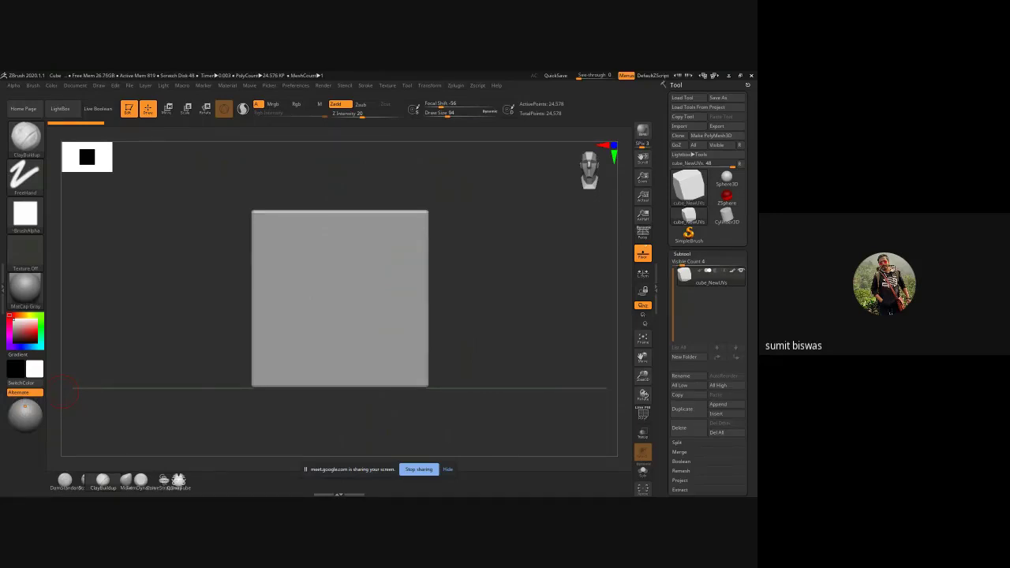
- Enlarge the ClayBuildup brush to a draw size of 130
alt+drag(479, 339, 379, 305)
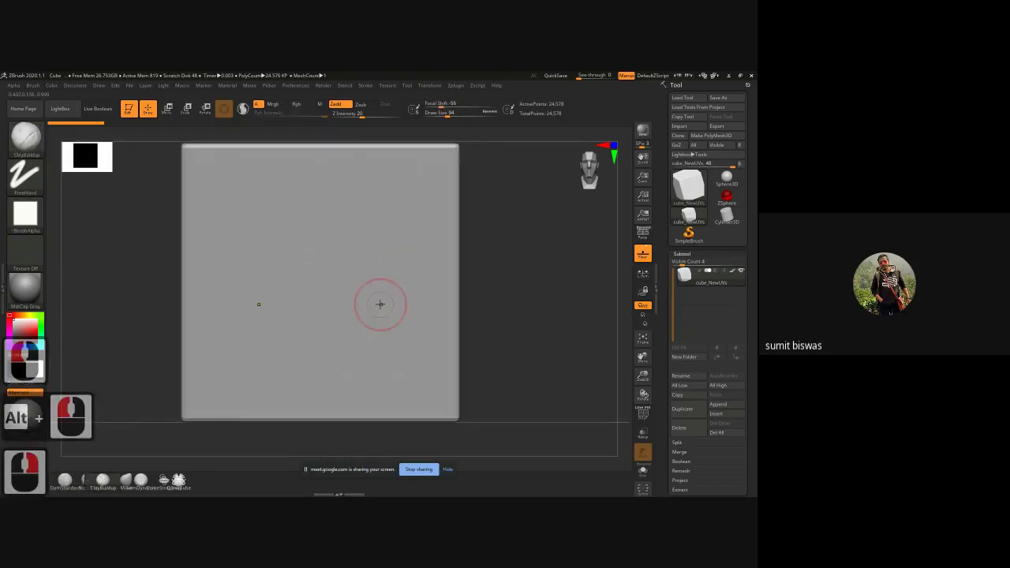
alt+right_drag(380, 304, 465, 296)
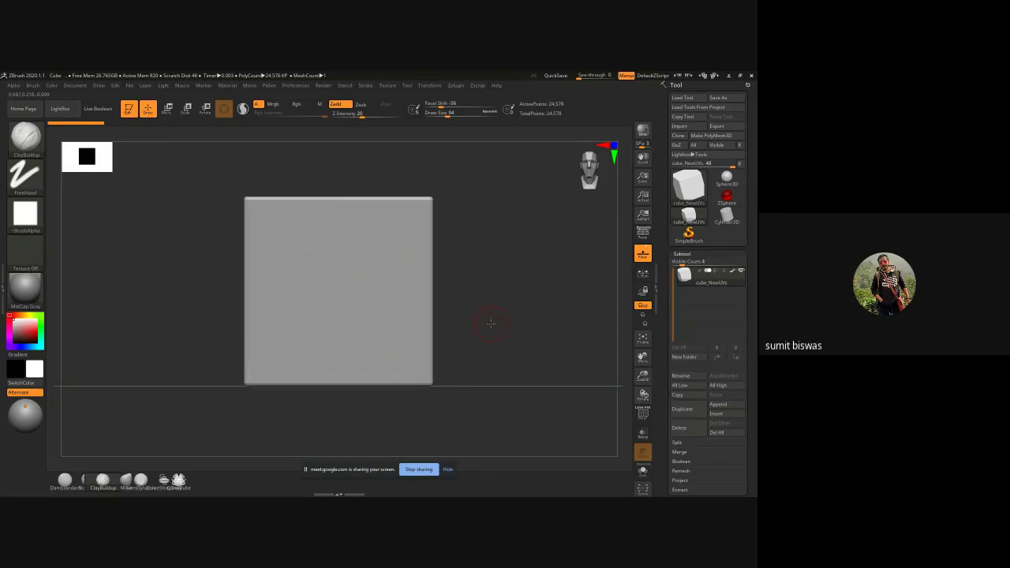
drag(491, 323, 467, 321)
key(bracketright)
key(bracketright)
key(bracketright)
key(bracketright)
key(bracketright)
key(bracketright)
key(bracketright)
key(bracketright)
key(bracketright)
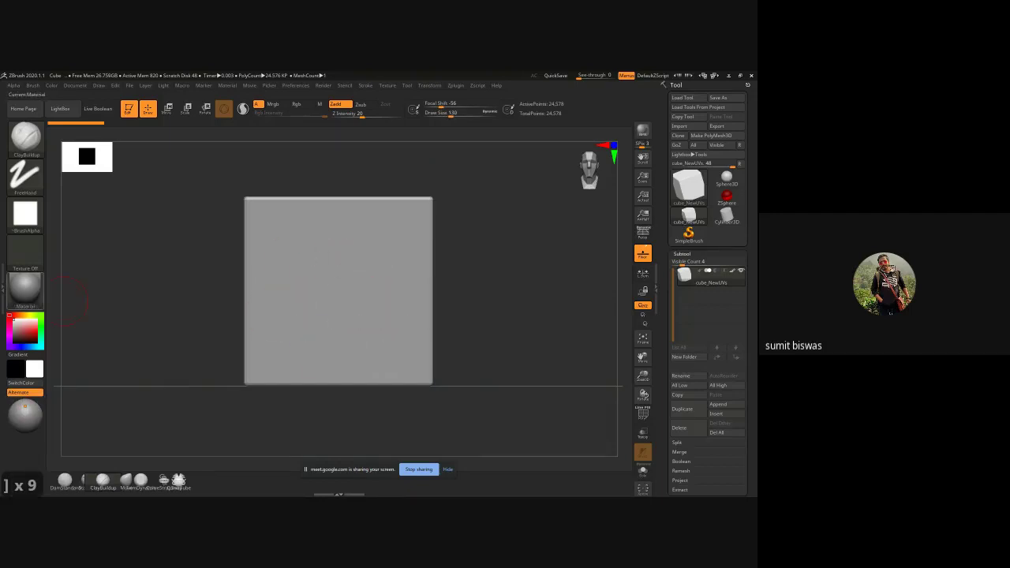
- Bring the mouth curvature reference page into view over the canvas, check it, and move it back off to the neighbouring display
mouse_move(26, 291)
drag(0, 96, 276, 116)
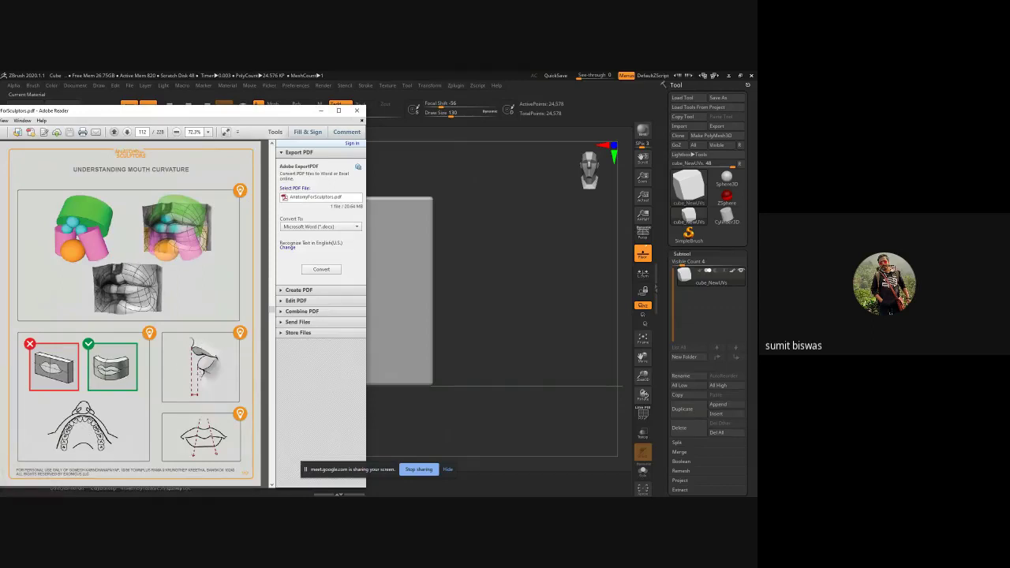
drag(255, 111, 0, 135)
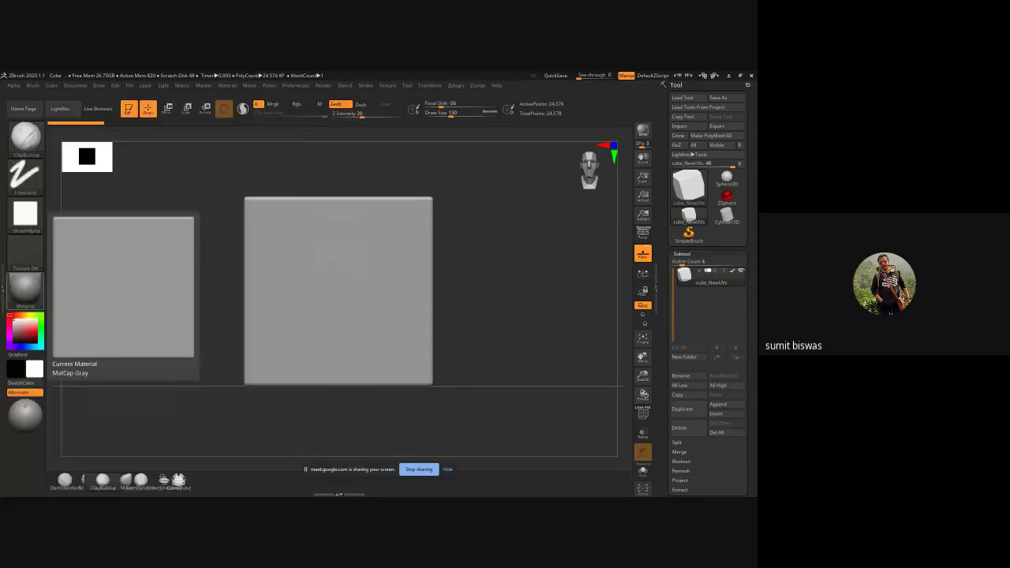
click(480, 304)
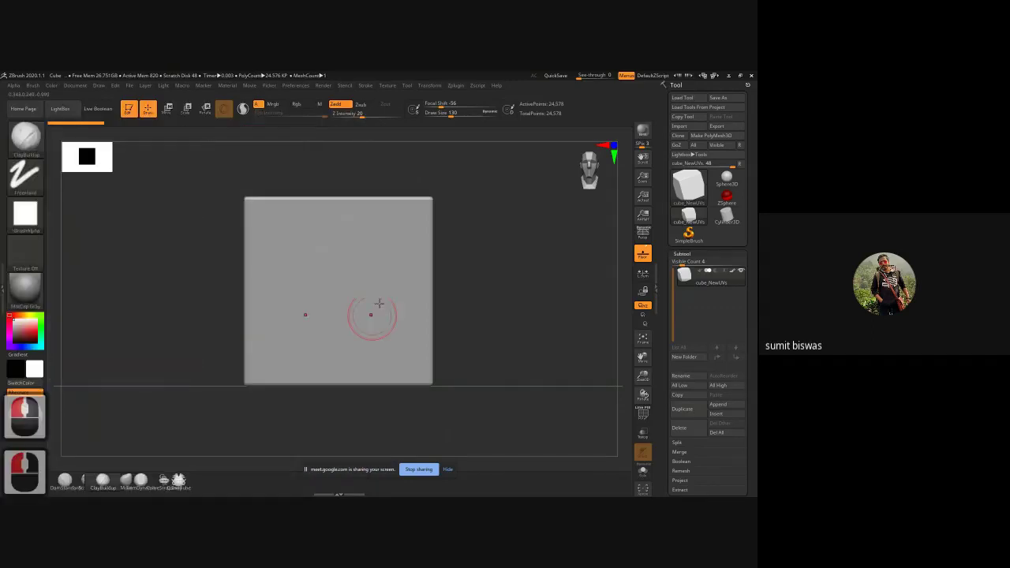
- Reduce the ClayBuildup brush's draw size to 74 and set its focal shift to -11
key(])
key([)
key([)
key([)
key([)
key([)
key([)
key([)
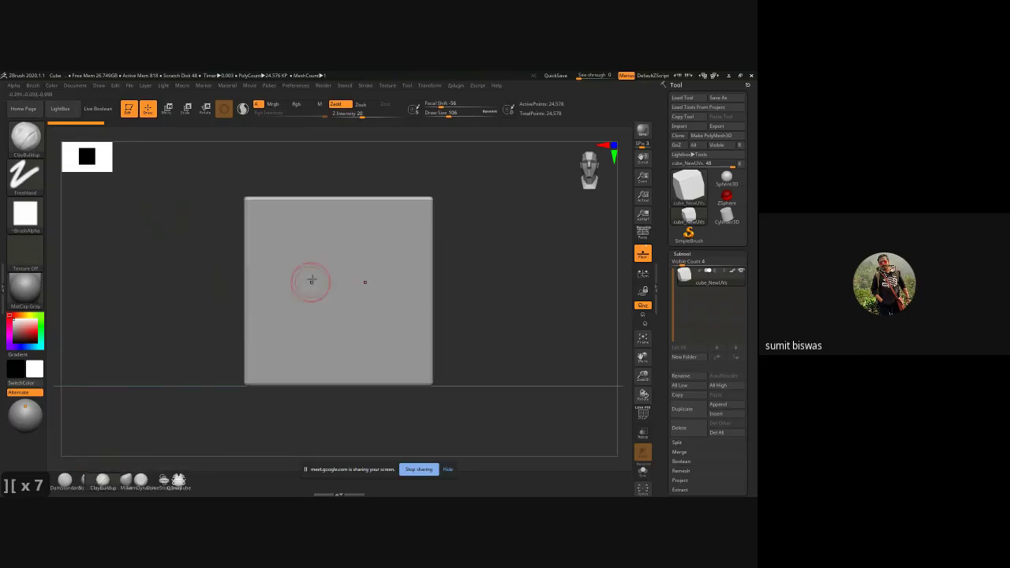
key(bracketleft)
key(bracketleft)
key(bracketleft)
key(bracketleft)
key(bracketleft)
key(bracketleft)
key(bracketleft)
key(bracketleft)
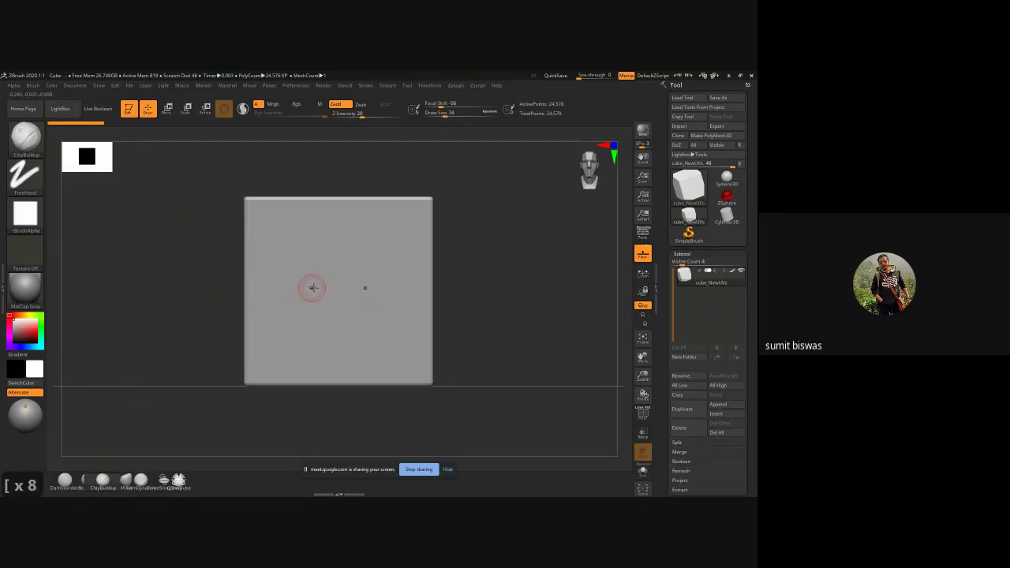
drag(446, 105, 458, 105)
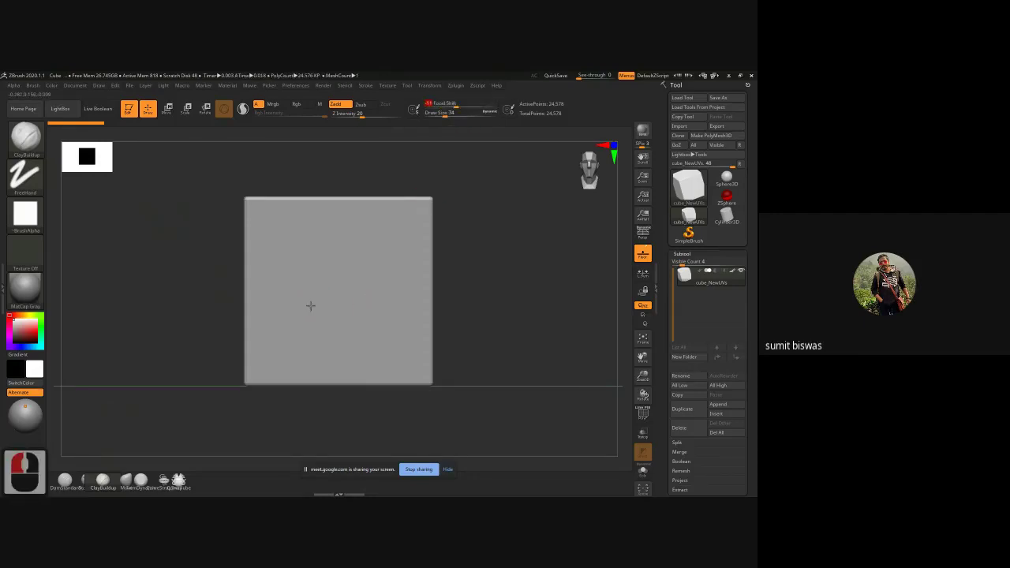
- Build up a wide oval mound across the middle of the cube's front face with ClayBuildup at draw size 142
mouse_move(309, 300)
mouse_down()
mouse_move(375, 295)
mouse_move(276, 296)
mouse_move(348, 278)
mouse_move(347, 308)
mouse_move(337, 314)
mouse_move(315, 313)
mouse_move(323, 270)
mouse_move(288, 277)
mouse_move(336, 267)
mouse_move(338, 308)
mouse_up()
key(bracketright)
key(bracketright)
key(bracketright)
key(bracketright)
key(bracketright)
key(bracketright)
key(bracketright)
key(bracketright)
key(bracketright)
key(bracketright)
key(bracketright)
key(bracketright)
key(bracketright)
key(bracketright)
key(bracketright)
key(bracketright)
key(bracketright)
mouse_move(294, 282)
mouse_down()
mouse_move(338, 276)
mouse_move(323, 264)
mouse_move(387, 270)
mouse_move(316, 309)
mouse_move(340, 325)
mouse_move(289, 293)
mouse_move(340, 330)
mouse_move(383, 306)
mouse_move(384, 283)
mouse_move(290, 281)
mouse_move(394, 271)
mouse_move(304, 312)
mouse_up()
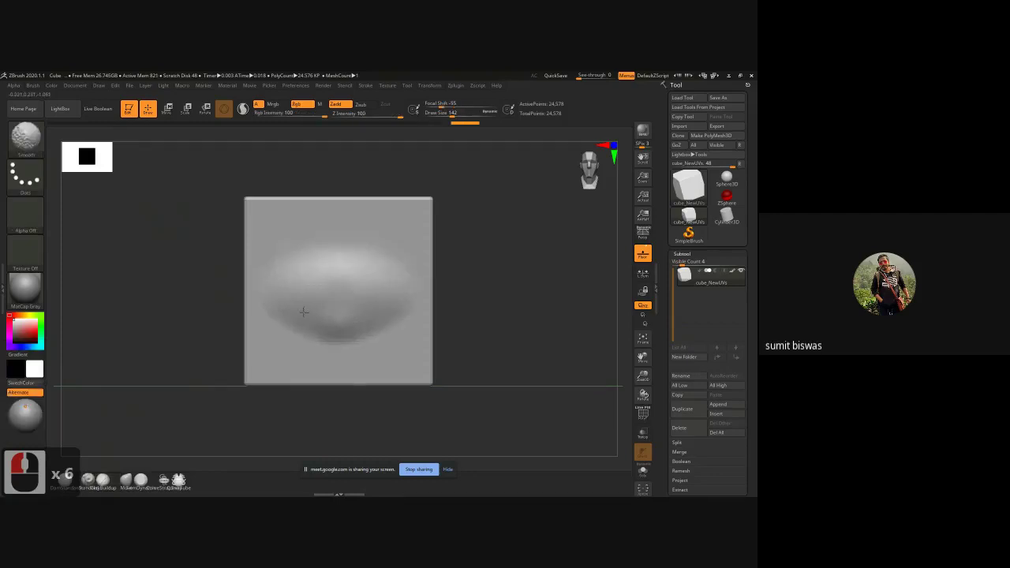
- Add another layer of clay to the oval mound and smooth it, checking its profile from the side
mouse_move(355, 289)
shift+mouse_down()
mouse_move(363, 286)
mouse_move(316, 302)
mouse_move(317, 287)
mouse_move(330, 299)
mouse_move(387, 289)
mouse_move(292, 304)
mouse_move(379, 303)
mouse_move(295, 308)
mouse_move(316, 317)
shift+mouse_up()
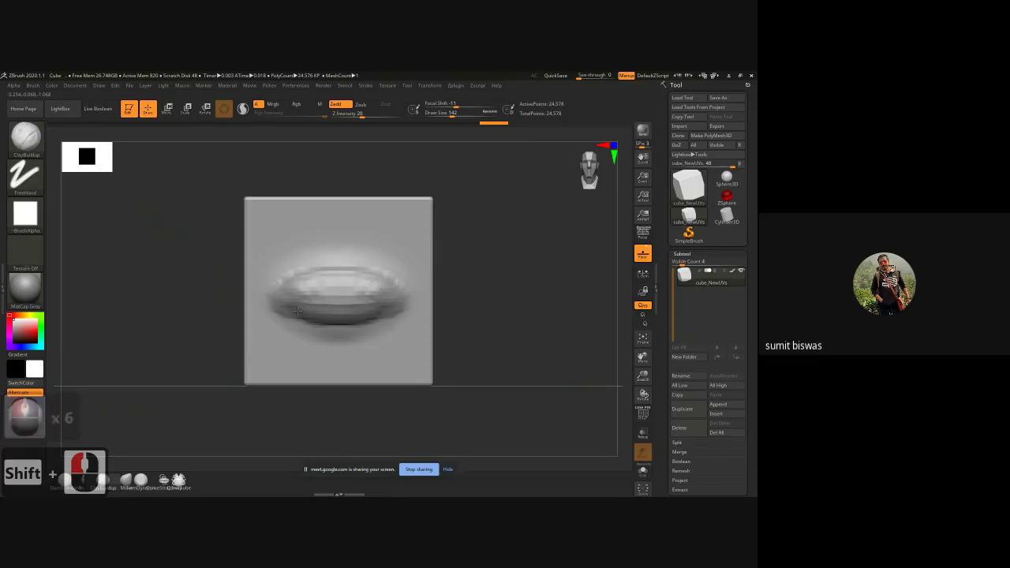
mouse_move(340, 270)
mouse_down()
mouse_move(281, 283)
mouse_move(324, 329)
mouse_move(303, 322)
mouse_move(300, 278)
mouse_move(386, 275)
mouse_up()
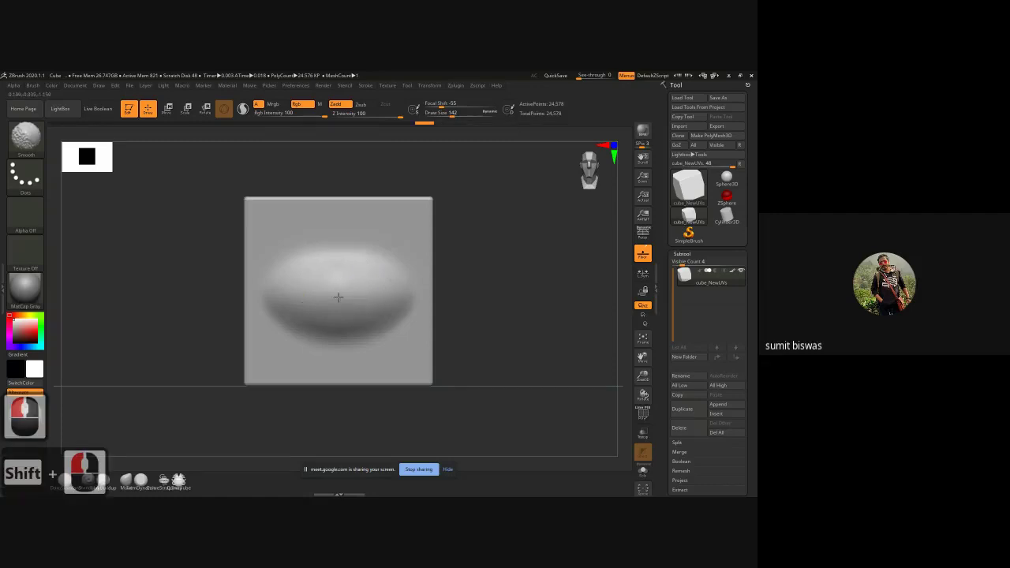
shift+drag(467, 305, 515, 309)
shift+click(521, 309)
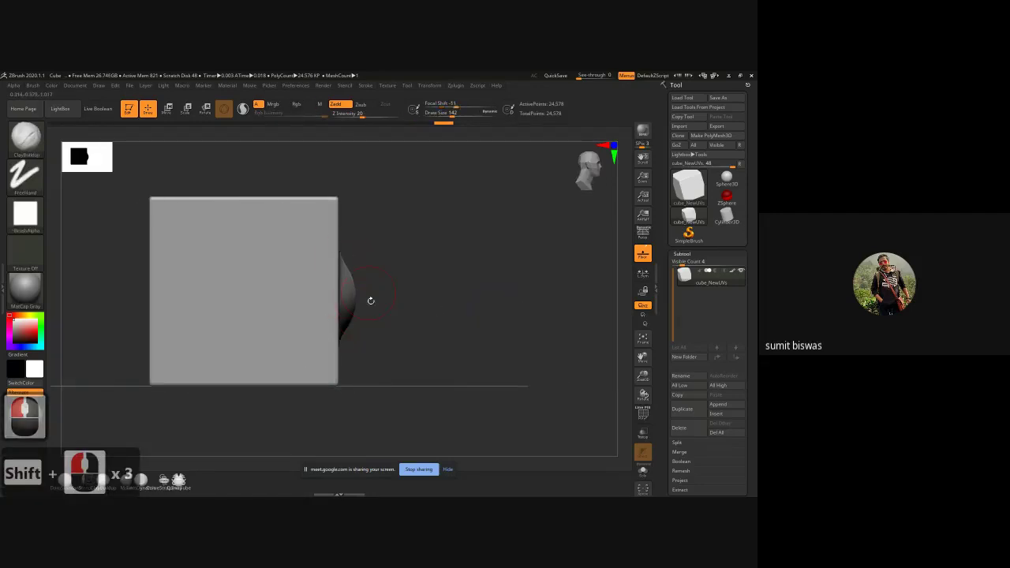
shift+drag(486, 313, 426, 276)
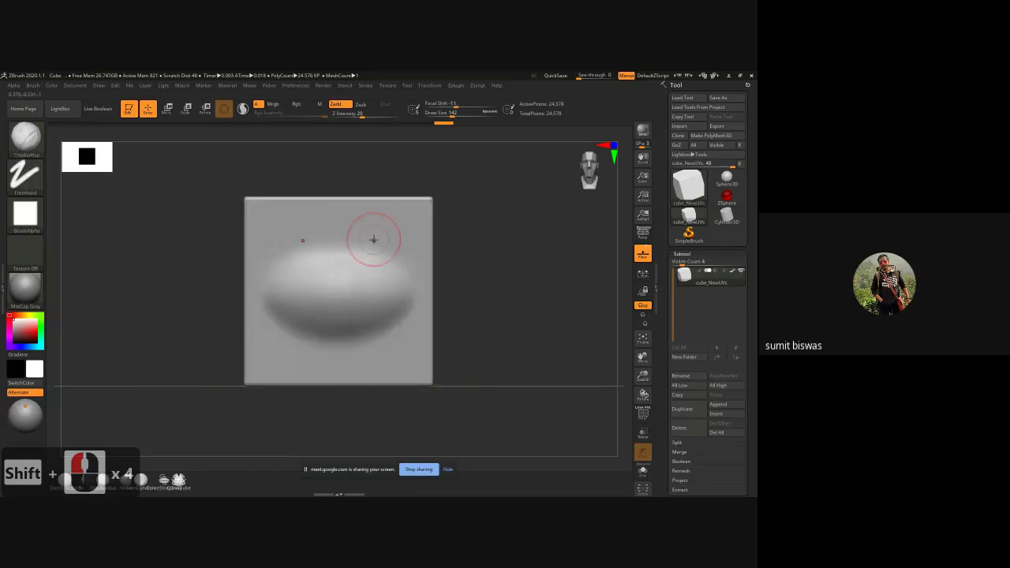
- Enlarge the ClayBuildup brush's draw size to 186
key(bracketright)
key(bracketright)
key(bracketright)
key(bracketright)
key(bracketright)
key(bracketright)
key(bracketright)
key(bracketright)
key(bracketright)
key(bracketright)
key(bracketright)
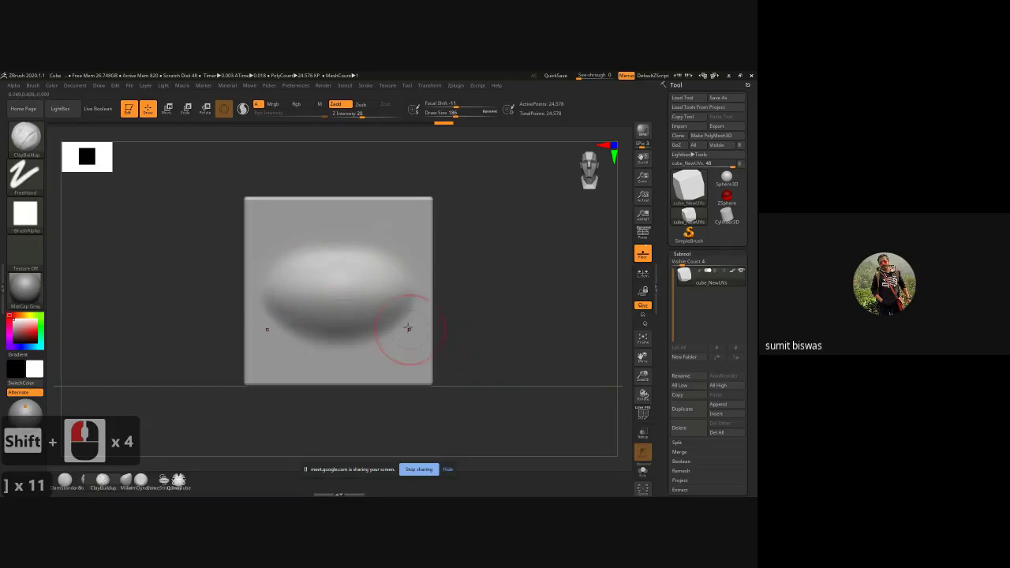
- Face the mound from below and switch to the Move brush with a draw size of 88
drag(503, 323, 460, 326)
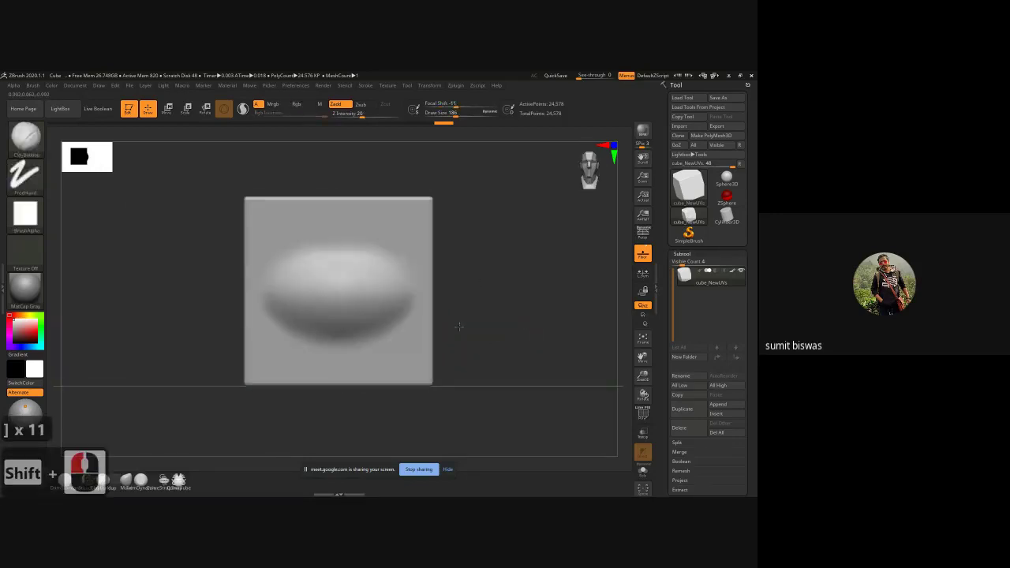
shift+drag(505, 354, 501, 287)
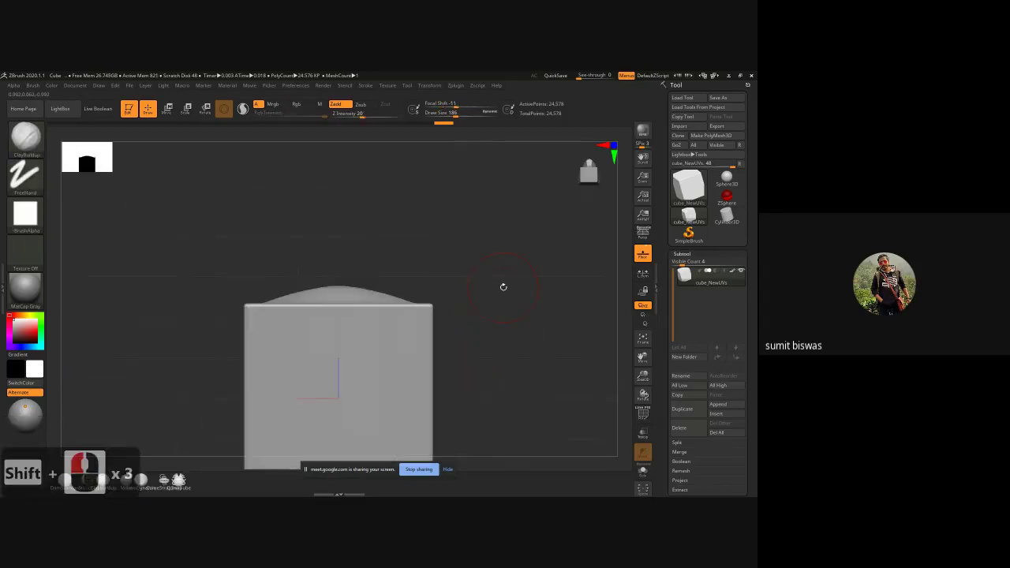
ctrl+right_drag(386, 292, 434, 372)
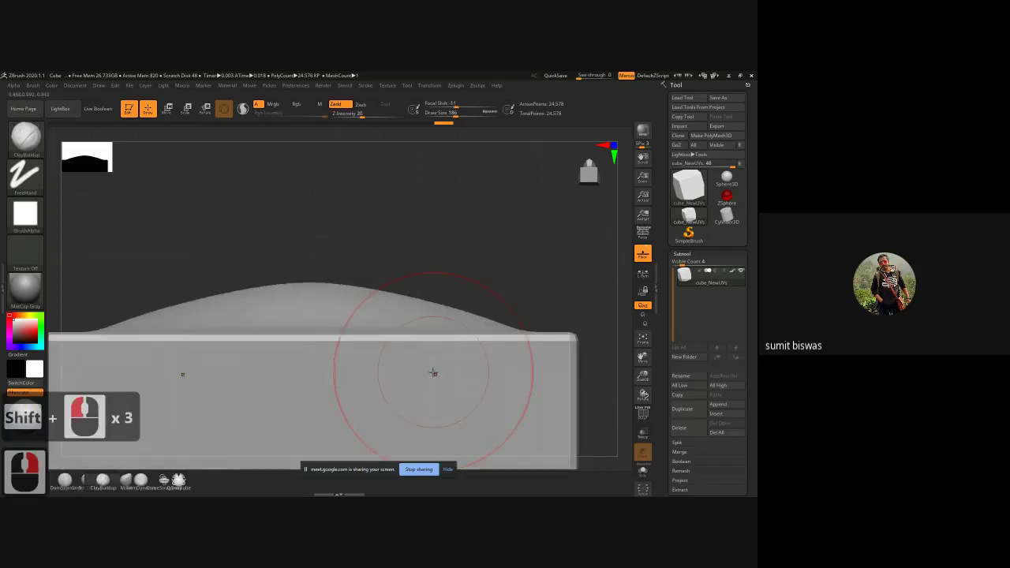
key(b)
key(m)
key(v)
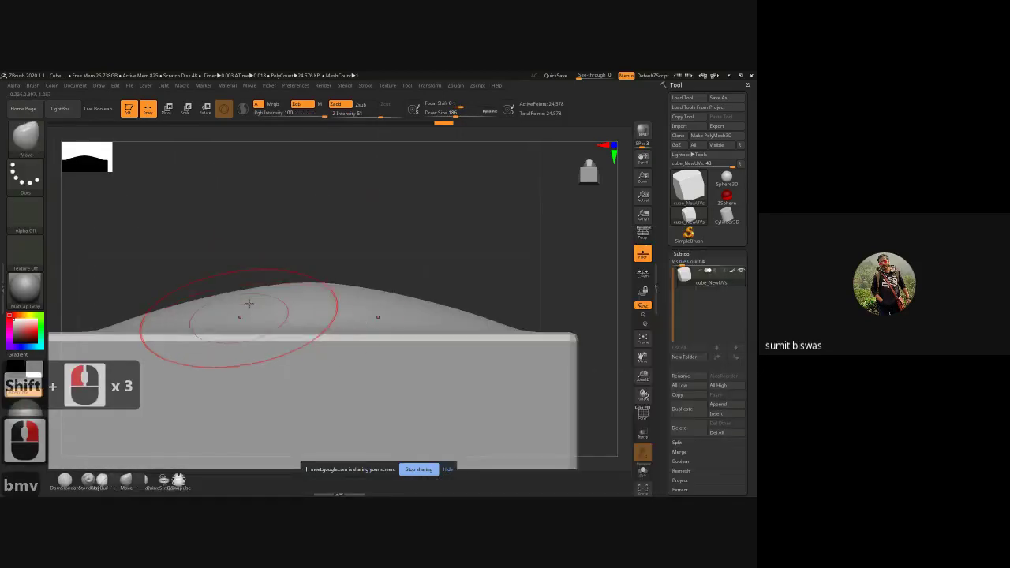
key(bracketleft)
key(bracketleft)
key(bracketleft)
key(bracketleft)
key(bracketleft)
key(bracketleft)
key(bracketleft)
key(bracketleft)
key(bracketleft)
key(bracketleft)
key(bracketleft)
key(bracketleft)
key(bracketleft)
key(bracketleft)
key(bracketleft)
key(bracketleft)
key(bracketleft)
key(bracketleft)
key(bracketleft)
key(bracketleft)
key(bracketleft)
key(bracketleft)
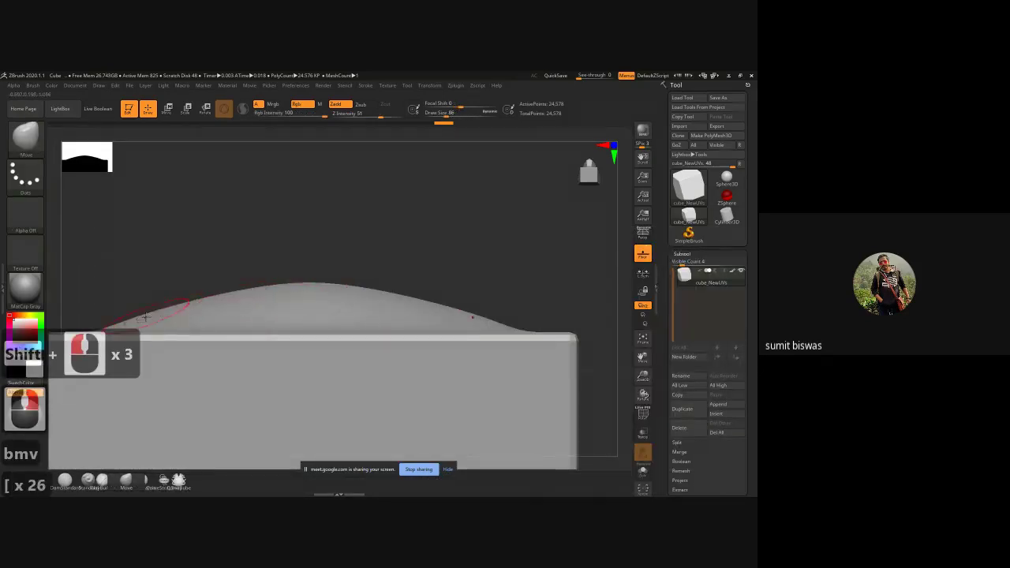
- Broaden the mound's rounded front curve from below with the Move brush at draw size 114, and smooth its front
click(259, 284)
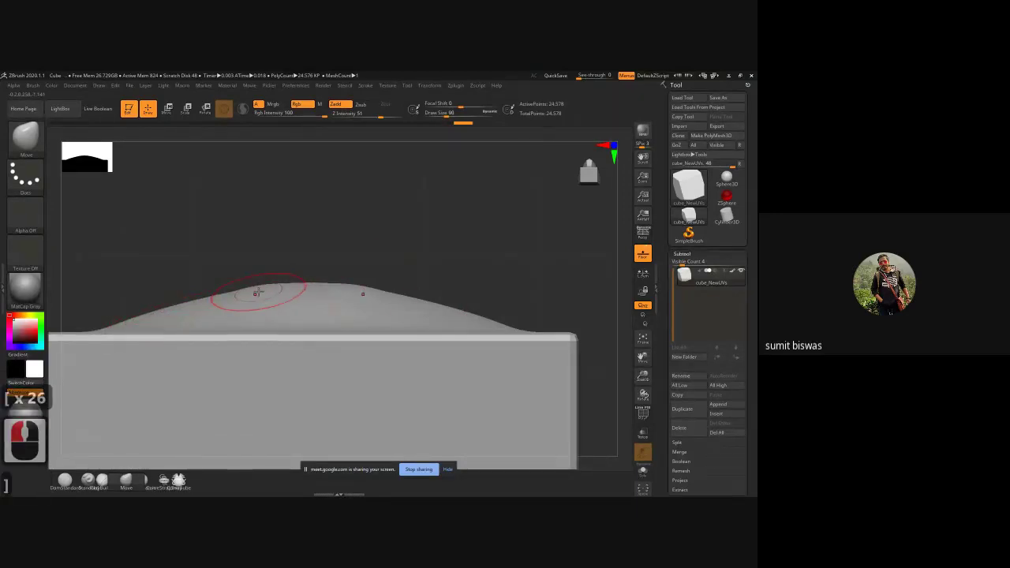
key(bracketright)
key(bracketright)
key(bracketright)
key(bracketright)
key(bracketright)
key(bracketright)
key(bracketright)
click(239, 293)
mouse_move(241, 293)
mouse_down()
mouse_move(308, 288)
mouse_move(206, 296)
mouse_up()
mouse_move(313, 289)
mouse_down()
mouse_move(289, 287)
mouse_move(297, 283)
mouse_up()
drag(236, 293, 239, 290)
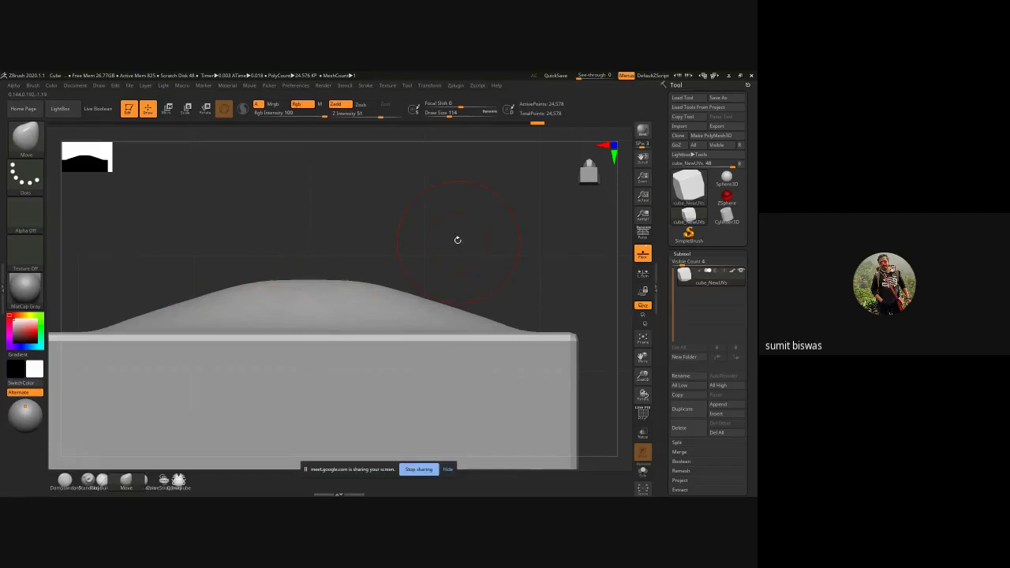
drag(457, 239, 255, 242)
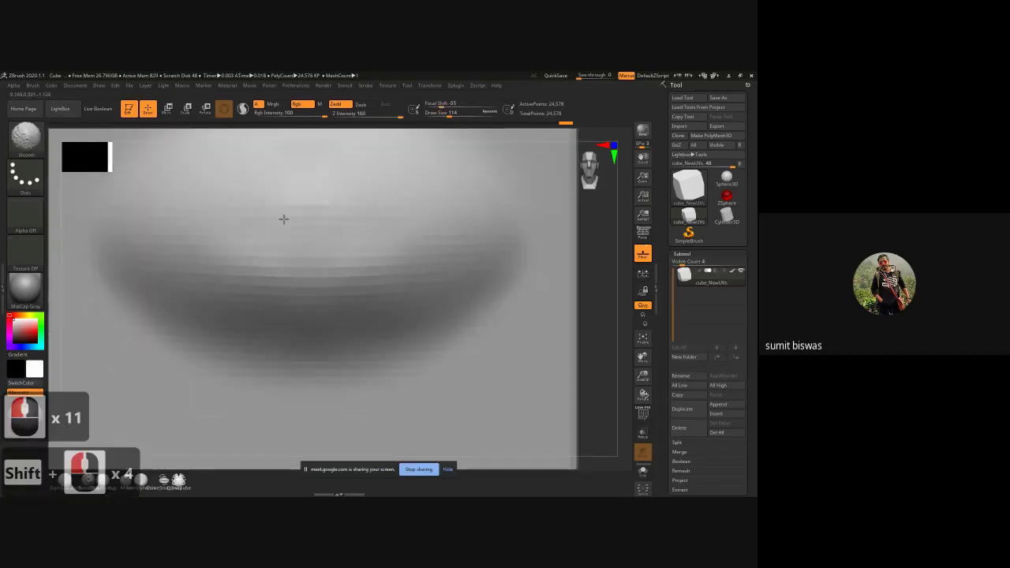
- Examine the reshaped mound from the front and in side profile
mouse_move(417, 294)
ctrl+right_down()
mouse_move(478, 295)
mouse_move(487, 309)
ctrl+right_up()
drag(485, 305, 522, 312)
key(b)
key(m)
key(v)
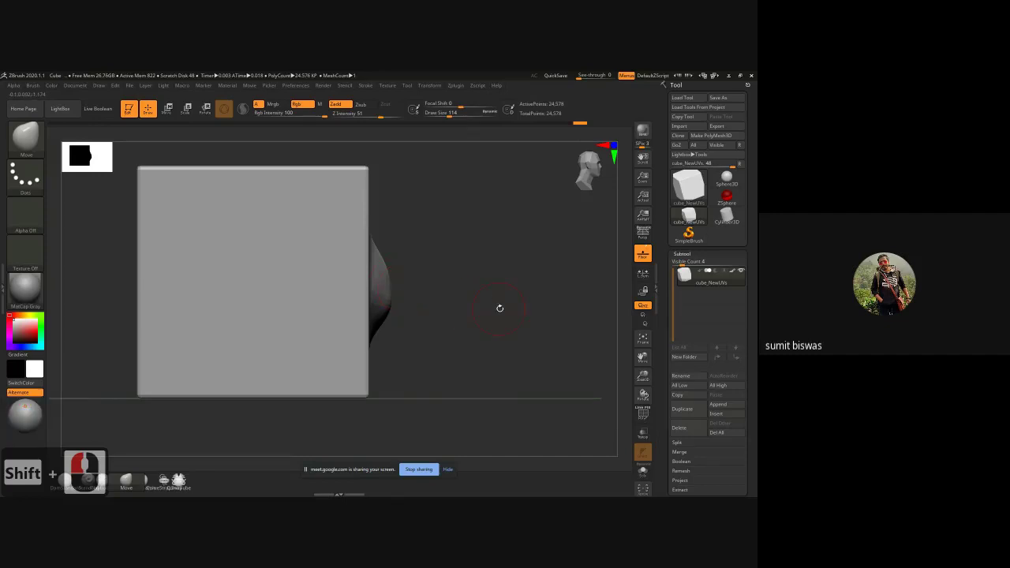
shift+drag(500, 309, 465, 311)
shift+click(465, 311)
ctrl+right_drag(373, 311, 379, 306)
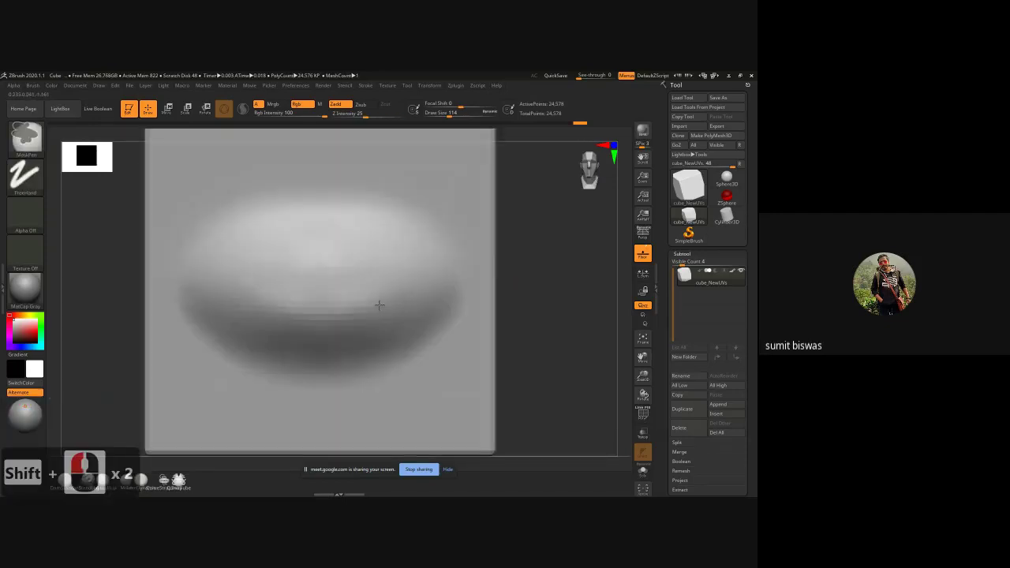
ctrl+right_drag(535, 338, 428, 305)
shift+drag(430, 306, 545, 308)
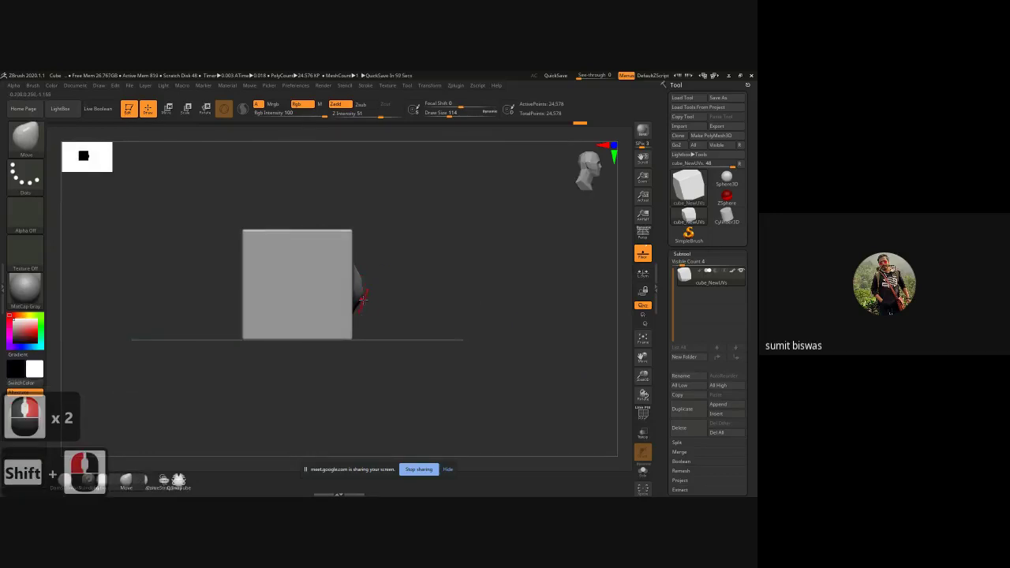
shift+drag(435, 298, 312, 288)
ctrl+right_drag(312, 286, 368, 336)
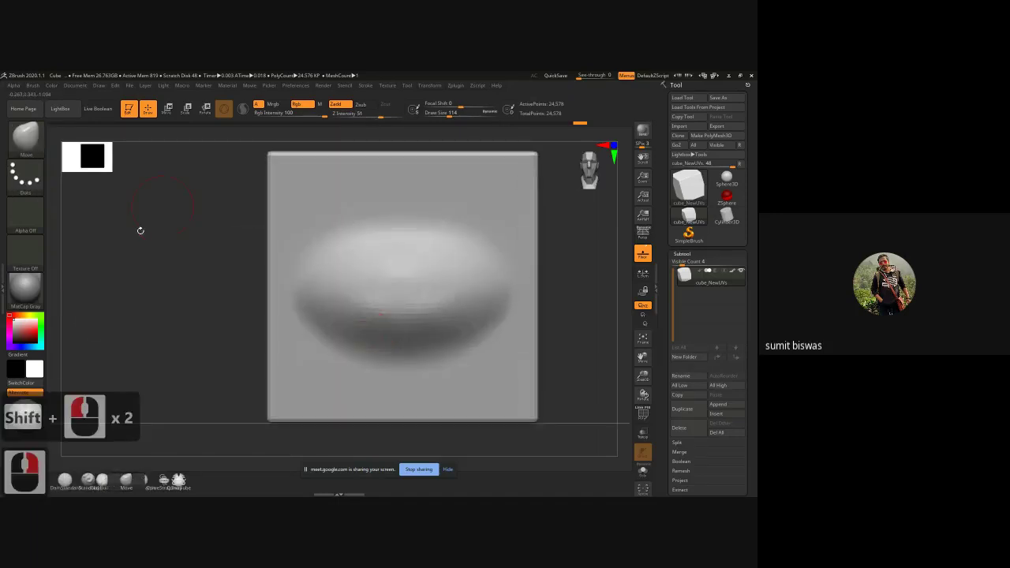
- Switch to the DamStandard brush, centre the mound in view and reduce the draw size to 62
key(b)
key(d)
key(s)
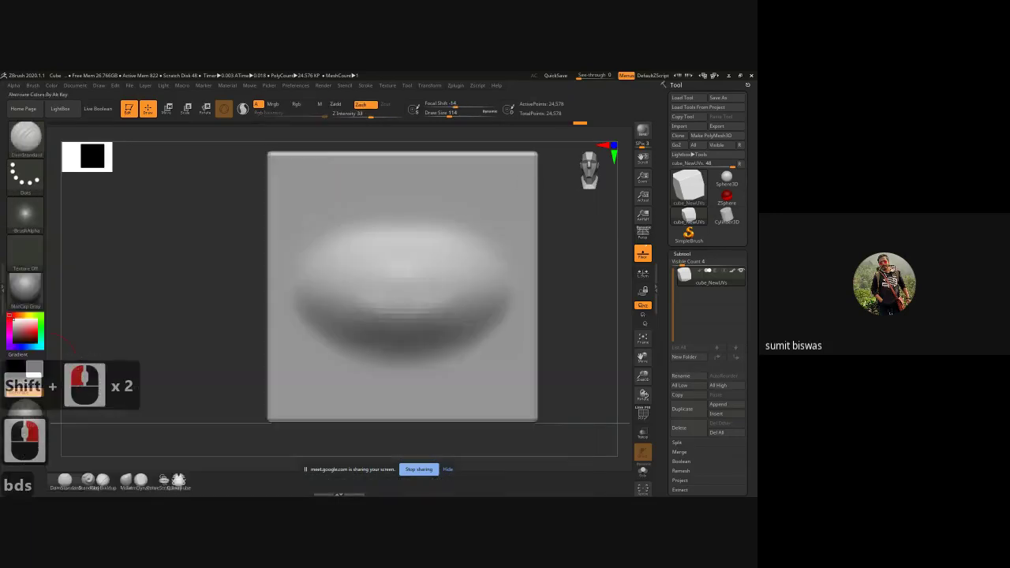
alt+right_drag(226, 304, 149, 282)
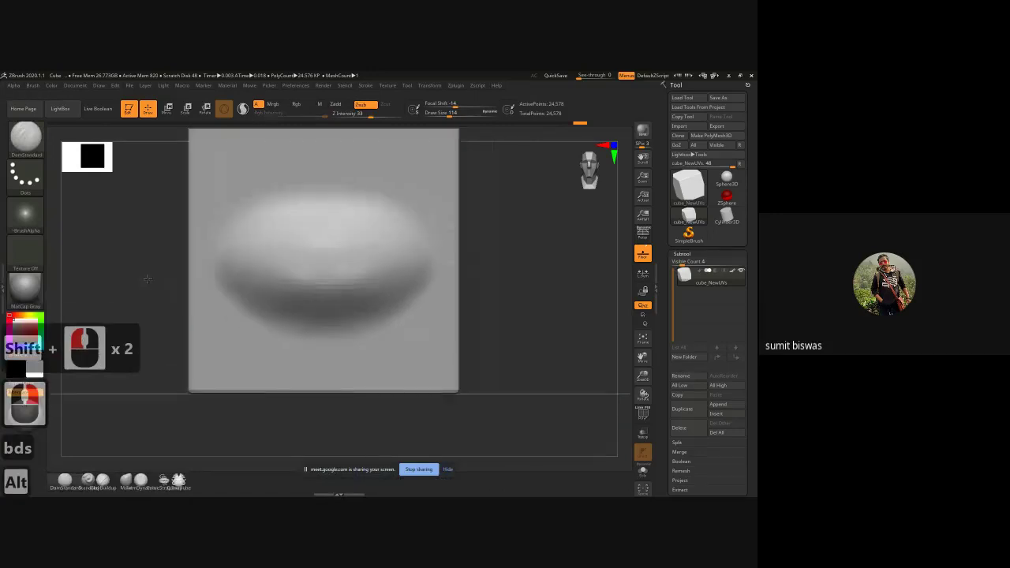
alt+right_drag(318, 261, 319, 266)
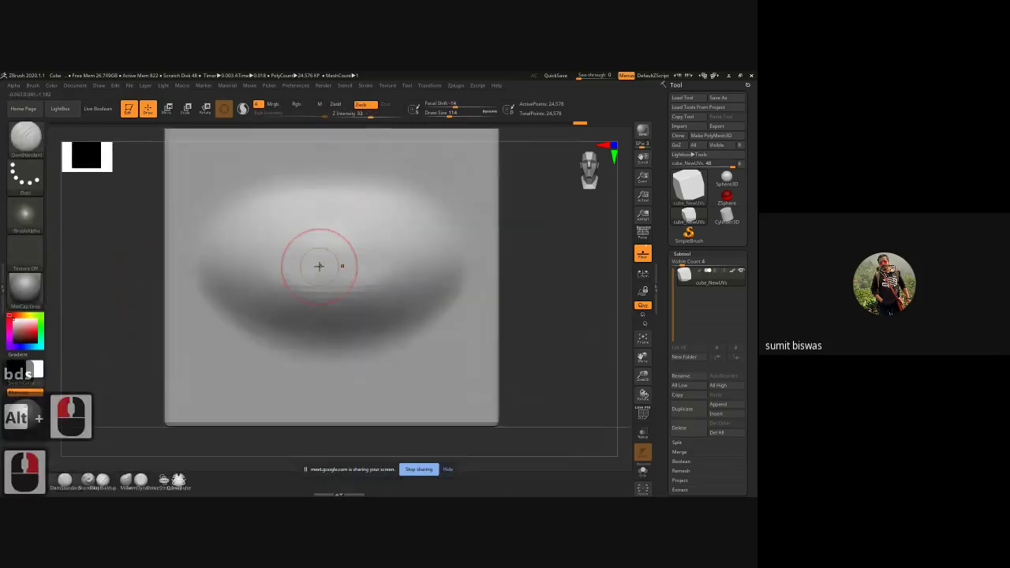
key(bracketleft)
key(bracketleft)
key(bracketleft)
key(bracketleft)
key(bracketleft)
key(bracketleft)
key(bracketleft)
key(bracketleft)
key(bracketleft)
key(bracketleft)
key(bracketleft)
key(bracketleft)
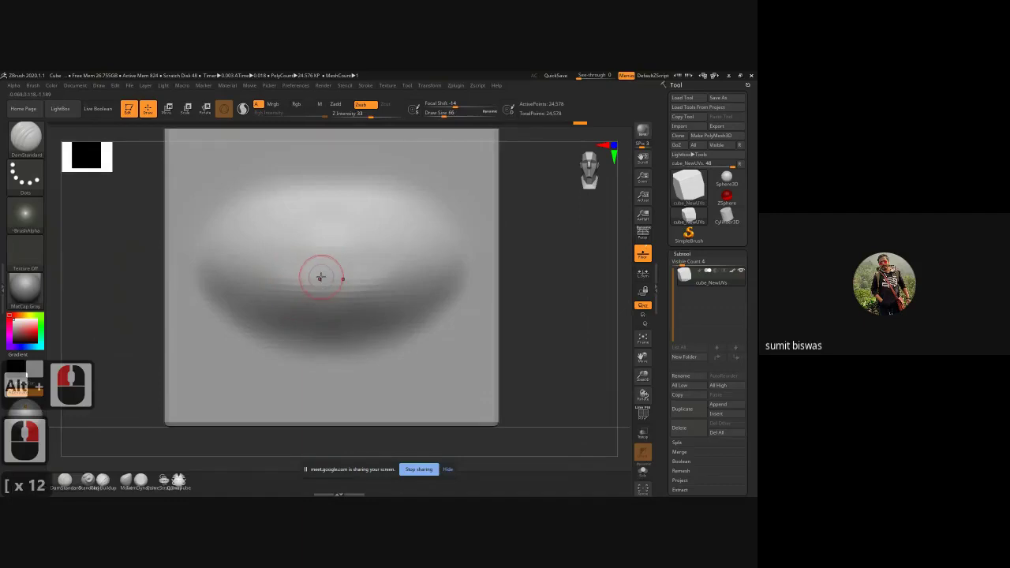
mouse_move(25, 286)
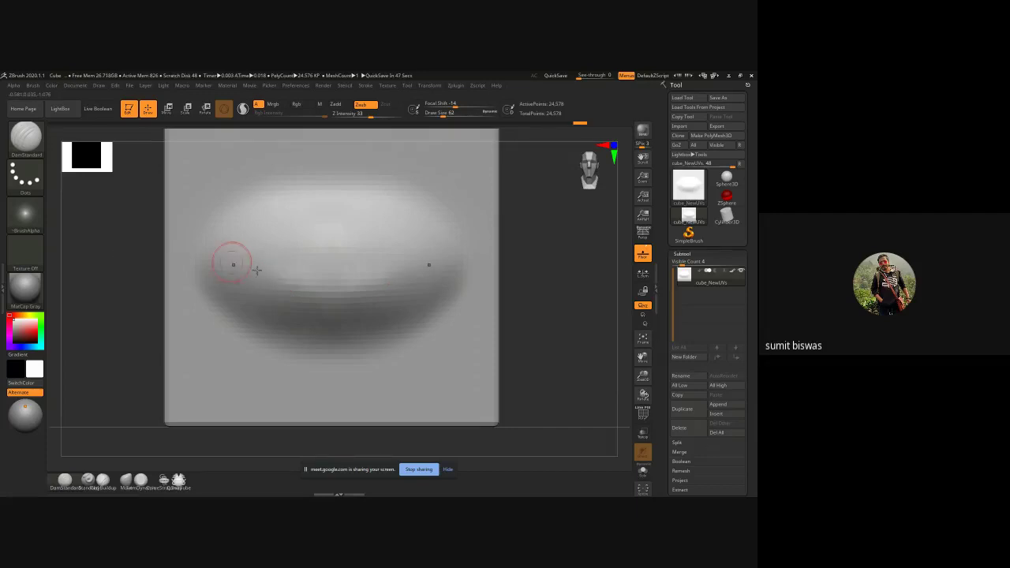
mouse_move(302, 264)
mouse_down()
mouse_move(356, 264)
mouse_move(291, 262)
mouse_up()
key(ctrl+z)
key(ctrl+z)
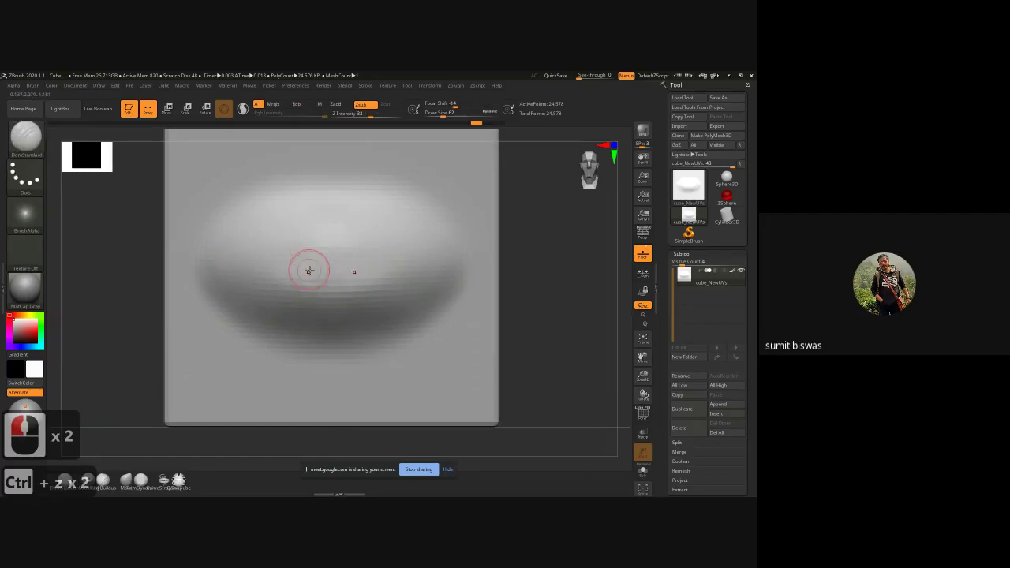
- Subdivide the mouth mesh by one more level and open its Geometry settings
key(ctrl)
key(ctrl+d)
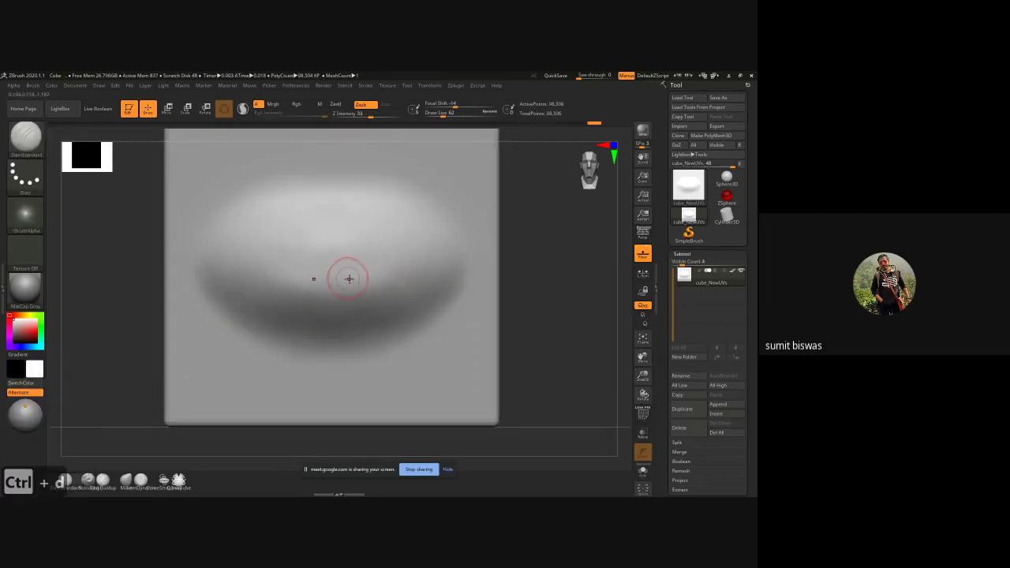
click(682, 255)
click(685, 263)
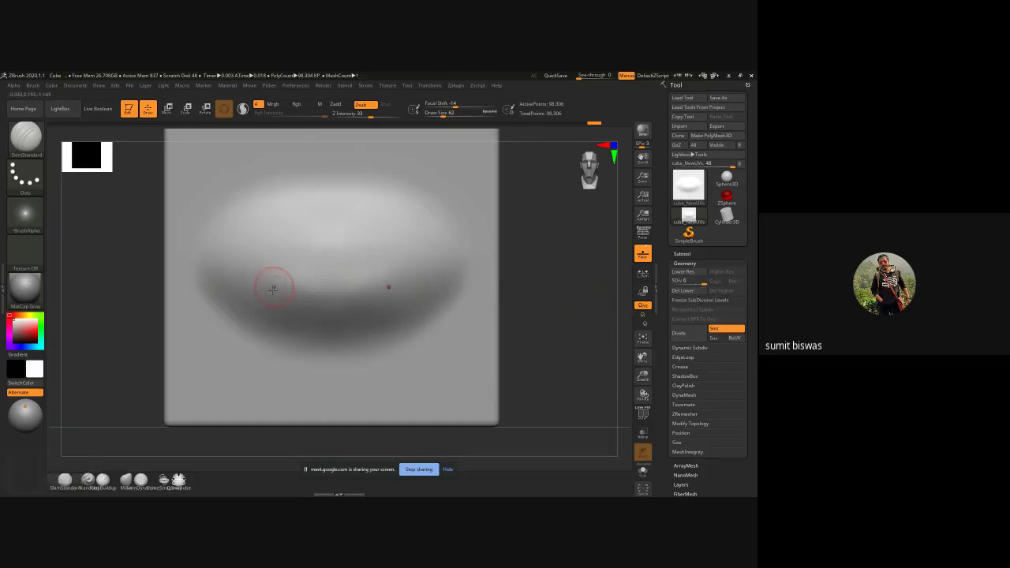
- Carve a wavy lip line across the mound with DamStandard, dipping at the centre and deepened at both mouth corners
shift+click(337, 301)
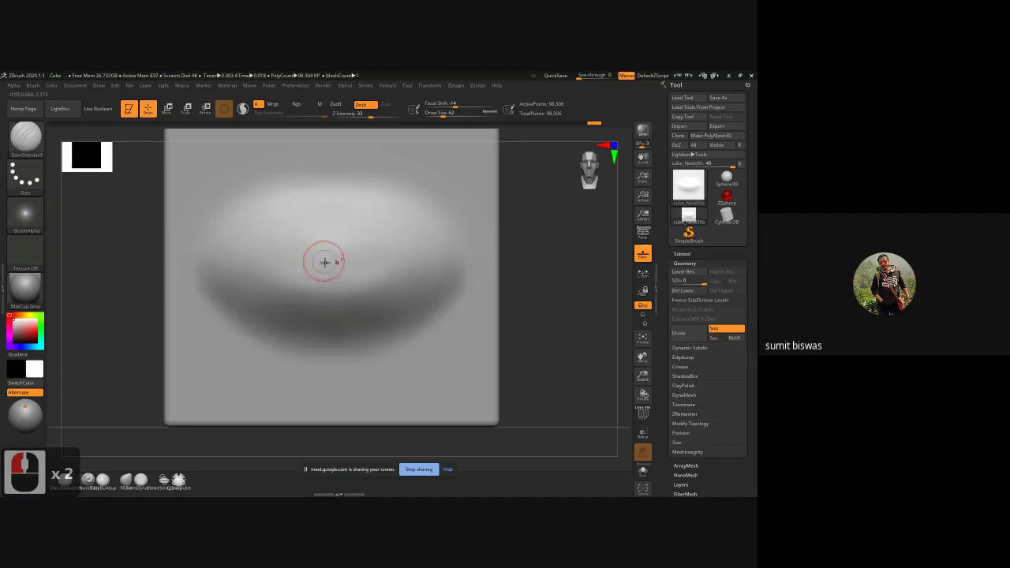
mouse_move(307, 262)
mouse_down()
mouse_move(332, 268)
mouse_move(304, 264)
mouse_up()
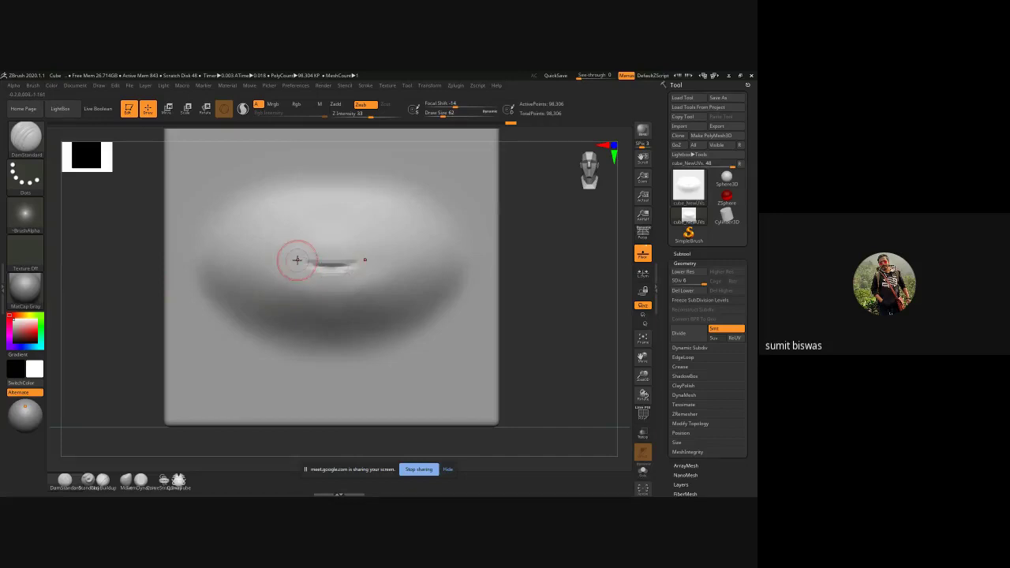
mouse_move(314, 267)
mouse_down()
mouse_move(347, 267)
mouse_move(307, 264)
mouse_up()
mouse_move(347, 270)
mouse_down()
mouse_move(272, 262)
mouse_move(304, 263)
mouse_move(226, 272)
mouse_up()
drag(293, 262, 221, 274)
drag(224, 271, 225, 275)
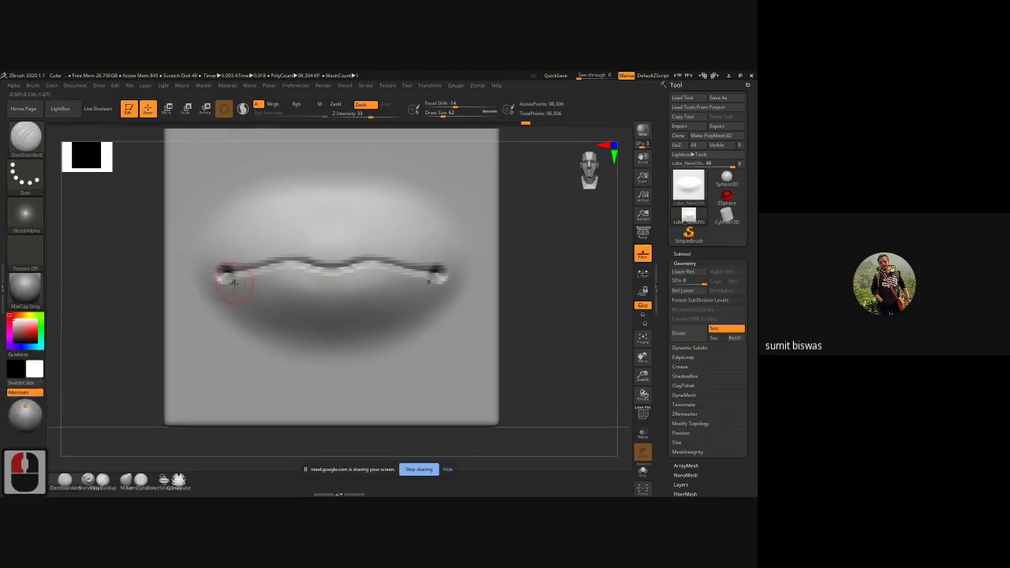
mouse_move(225, 274)
mouse_down()
mouse_move(221, 281)
mouse_move(226, 272)
mouse_move(296, 265)
mouse_move(343, 270)
mouse_move(229, 275)
mouse_up()
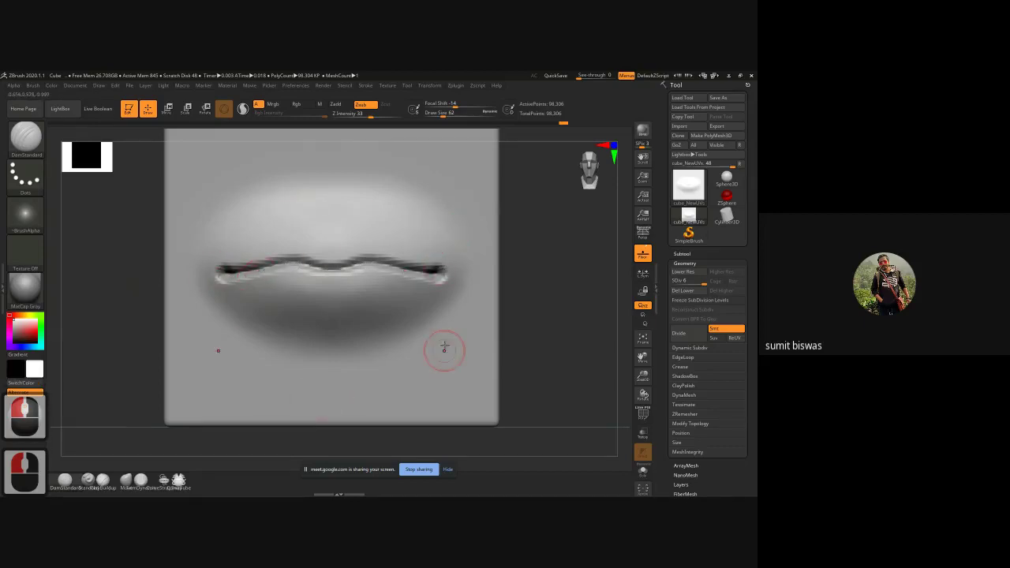
- Check the lip line from near and far, and switch to the ClayBuildup brush with a draw size of 82
ctrl+right_drag(550, 296, 460, 268)
alt+click(472, 299)
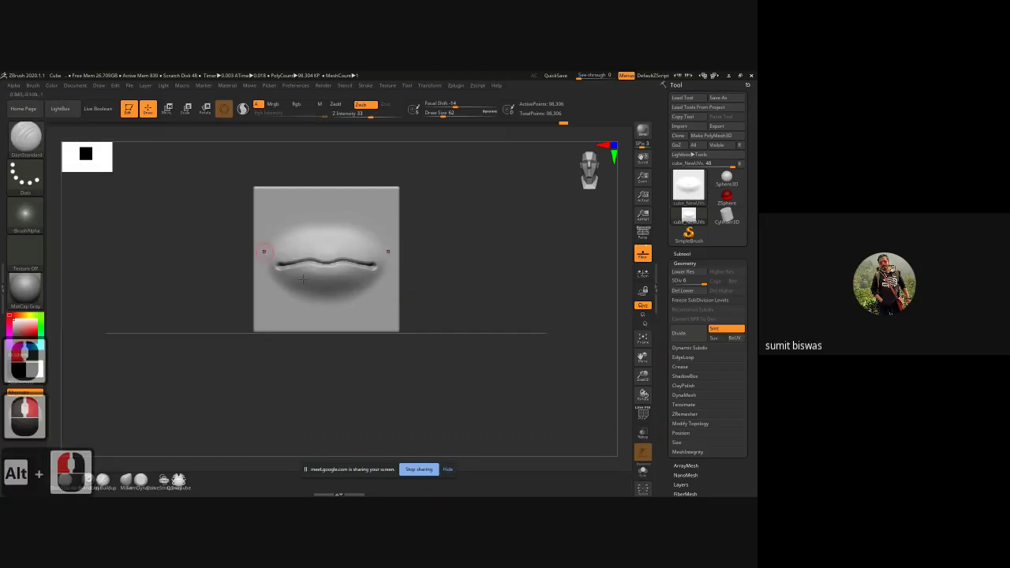
ctrl+right_drag(310, 252, 359, 341)
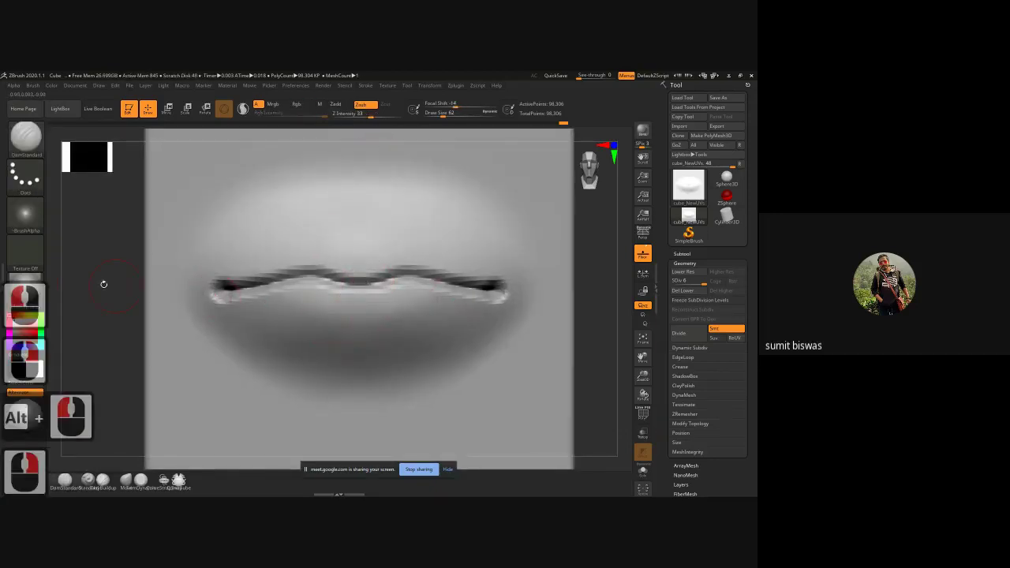
alt+right_drag(97, 282, 89, 292)
ctrl+right_drag(348, 336, 315, 323)
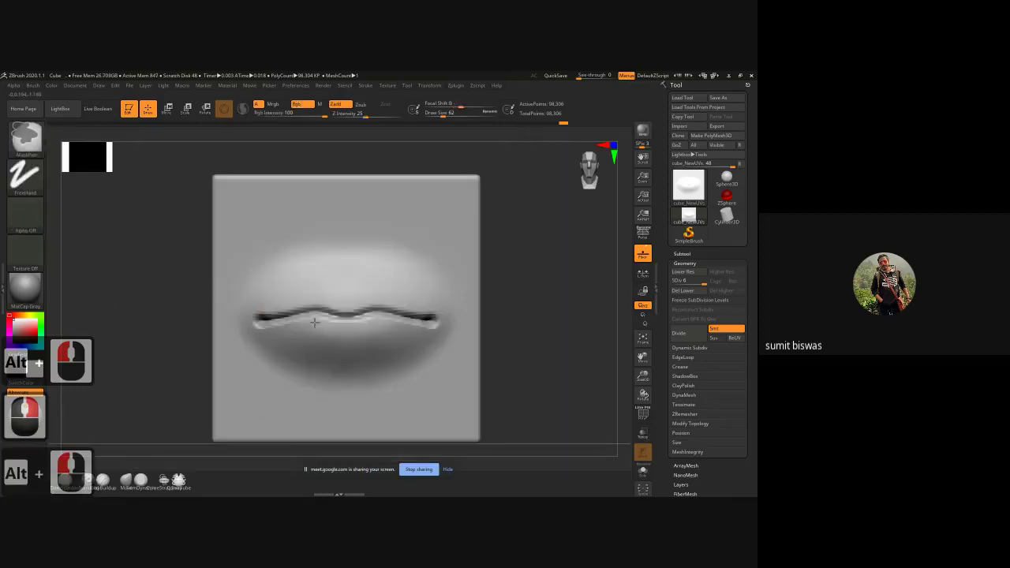
alt+drag(165, 337, 150, 308)
key(b)
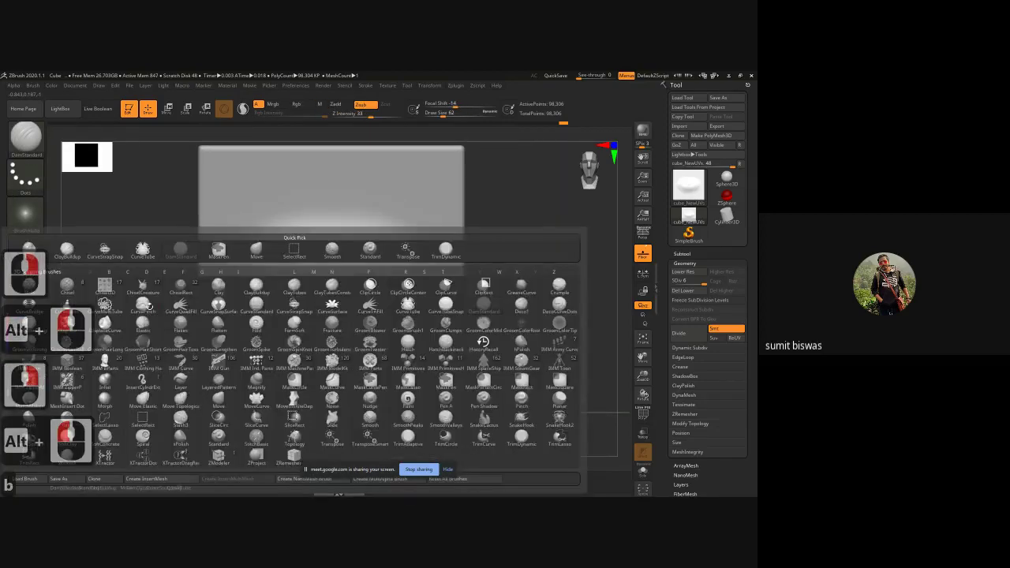
key(c)
key(b)
key(bracketright)
key(bracketright)
key(bracketright)
key(bracketright)
key(bracketright)
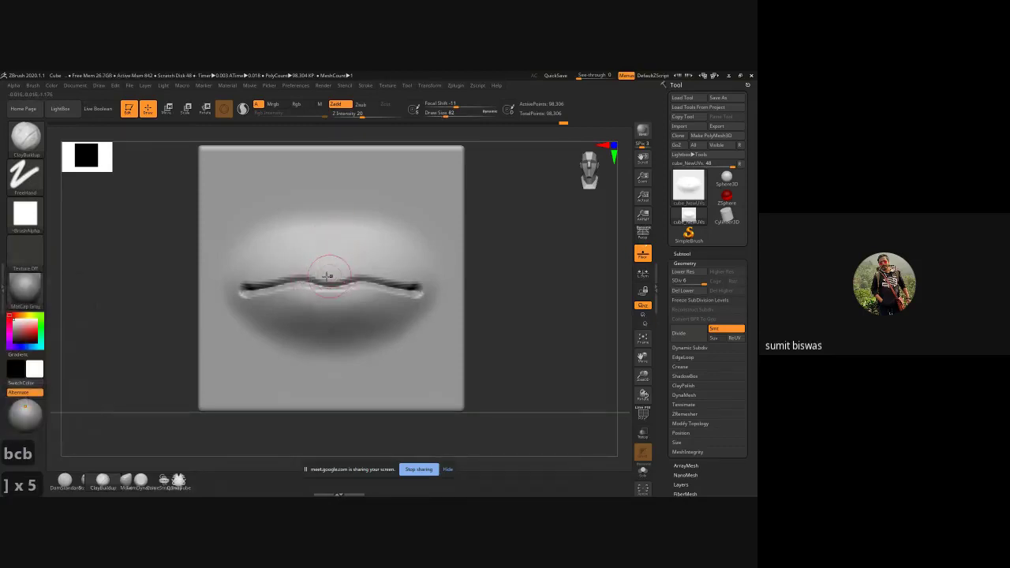
- Reduce the ClayBuildup draw size to 62 and consult the Understanding Mouth Curvature page in the AnatomyForSculptors PDF
key(bracketleft)
key(bracketleft)
key(bracketleft)
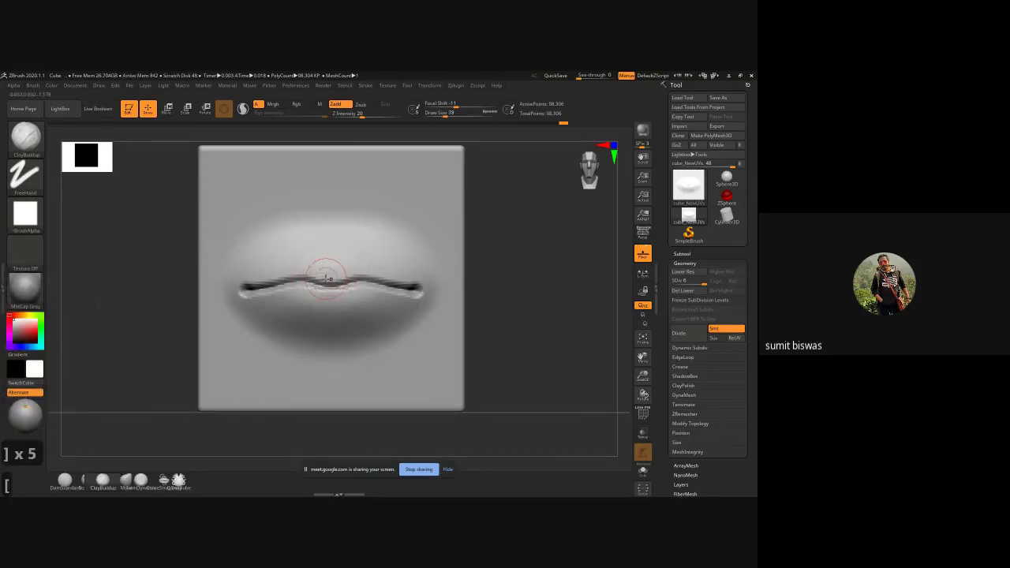
key(bracketleft)
key(bracketleft)
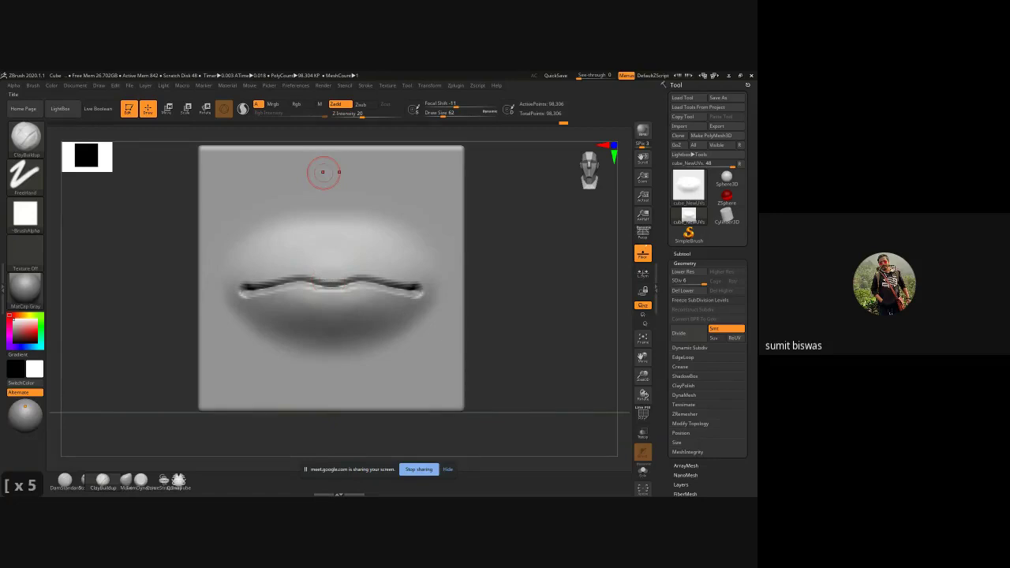
drag(0, 99, 305, 101)
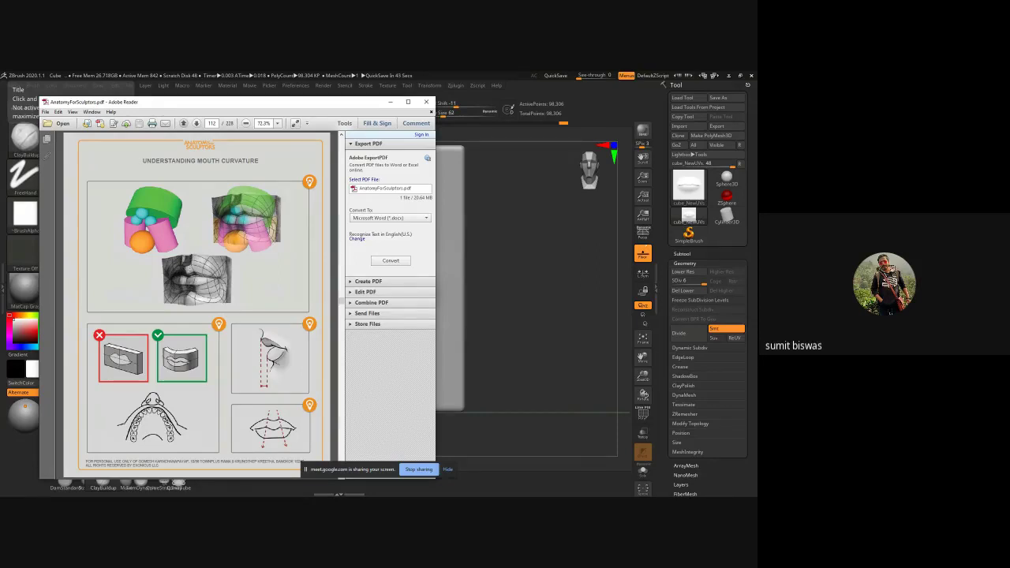
drag(309, 104, 0, 108)
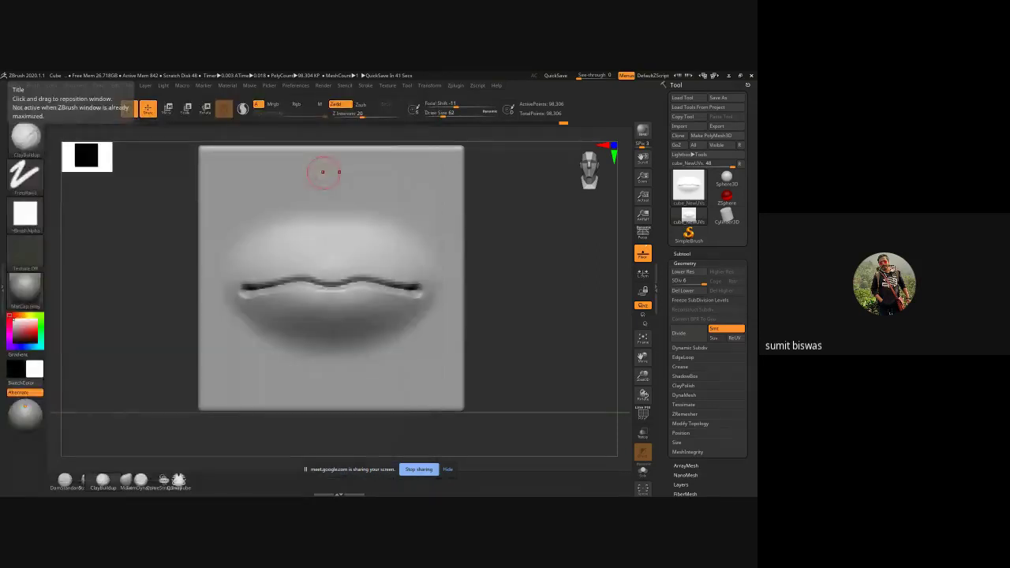
click(562, 274)
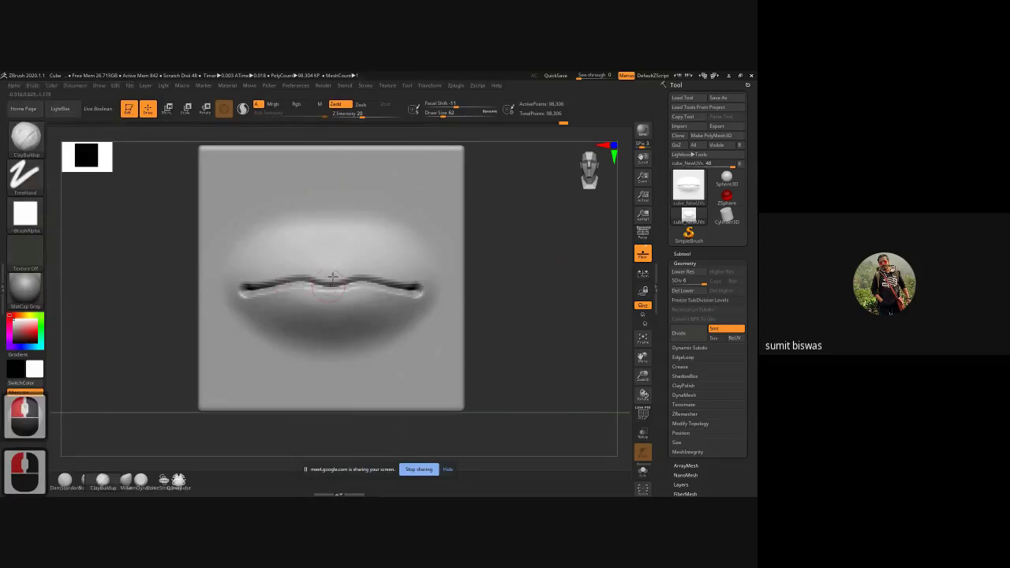
- Build up the upper lip above the lip line, from its centre towards the corners, with ClayBuildup at draw size 70
key(bracketright)
key(bracketright)
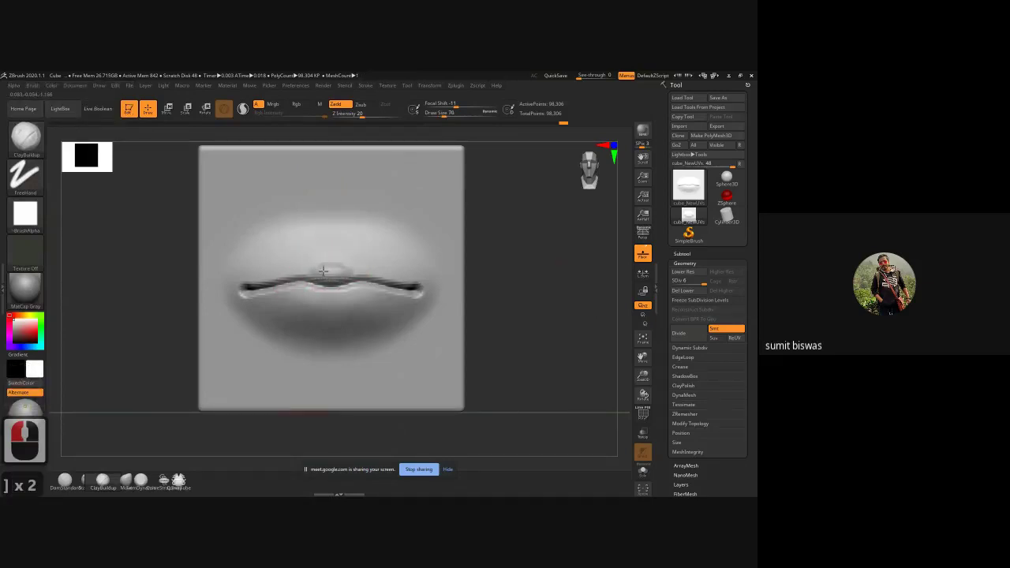
mouse_move(324, 271)
mouse_down()
mouse_move(345, 271)
mouse_move(308, 268)
mouse_up()
mouse_move(304, 267)
mouse_down()
mouse_move(329, 274)
mouse_move(296, 268)
mouse_up()
drag(319, 267, 293, 270)
mouse_move(316, 267)
mouse_down()
mouse_move(282, 273)
mouse_move(311, 258)
mouse_move(338, 278)
mouse_up()
mouse_move(324, 277)
mouse_down()
mouse_move(336, 278)
mouse_move(329, 271)
mouse_up()
drag(332, 274, 335, 277)
drag(328, 278, 335, 276)
drag(327, 277, 333, 273)
mouse_move(327, 275)
mouse_down()
mouse_move(263, 276)
mouse_move(328, 272)
mouse_up()
drag(323, 272, 321, 272)
drag(326, 273, 291, 276)
mouse_move(297, 277)
mouse_down()
mouse_move(285, 273)
mouse_move(309, 278)
mouse_up()
mouse_move(303, 276)
mouse_down()
mouse_move(323, 278)
mouse_move(299, 273)
mouse_move(307, 276)
mouse_up()
mouse_move(295, 279)
mouse_down()
mouse_move(306, 278)
mouse_move(261, 277)
mouse_move(273, 278)
mouse_up()
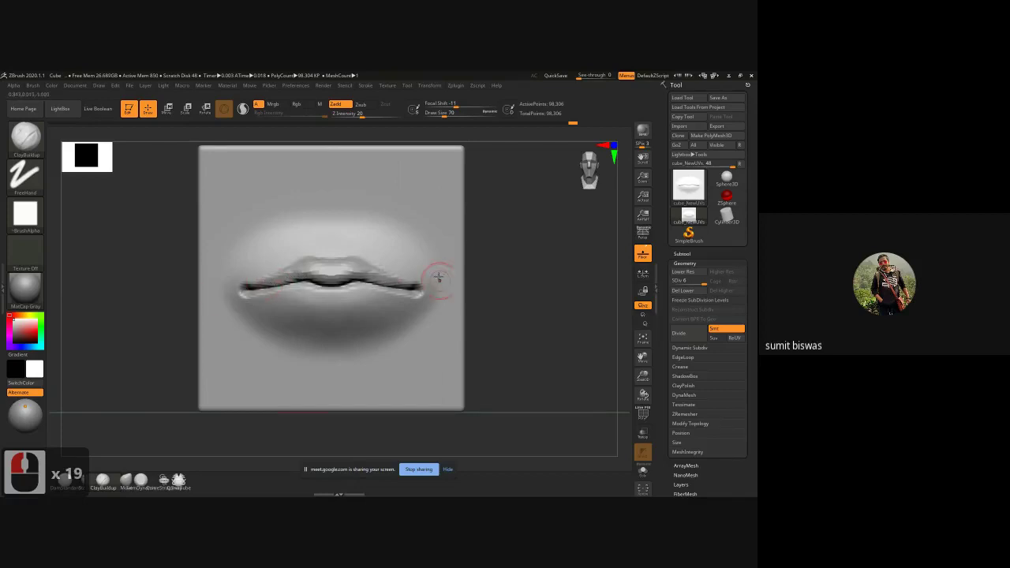
- Inspect the upper lip from a three-quarter angle, undo its latest ClayBuildup strokes and return to the front view
drag(507, 311, 541, 316)
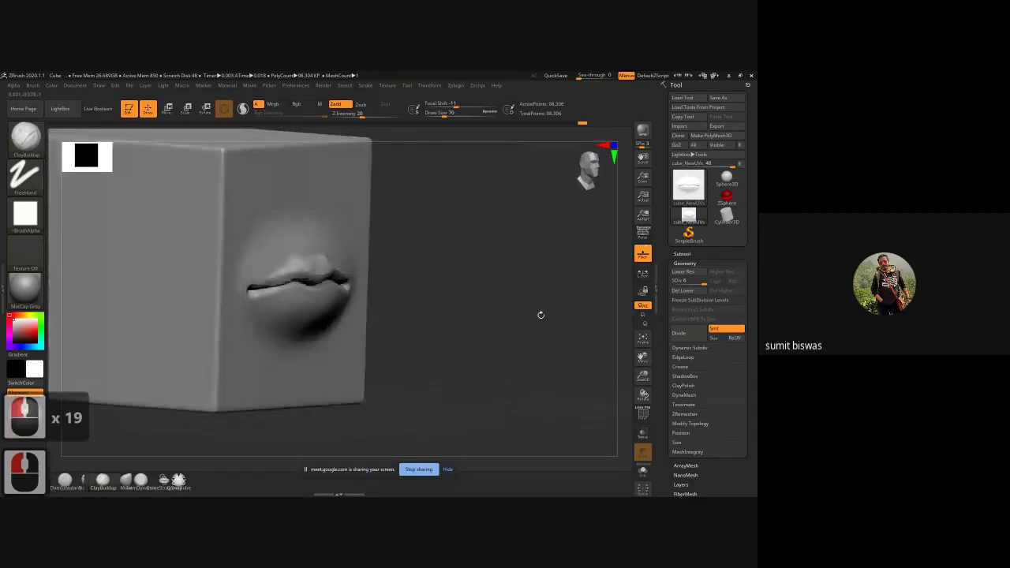
key(ctrl)
ctrl+right_drag(449, 291, 401, 299)
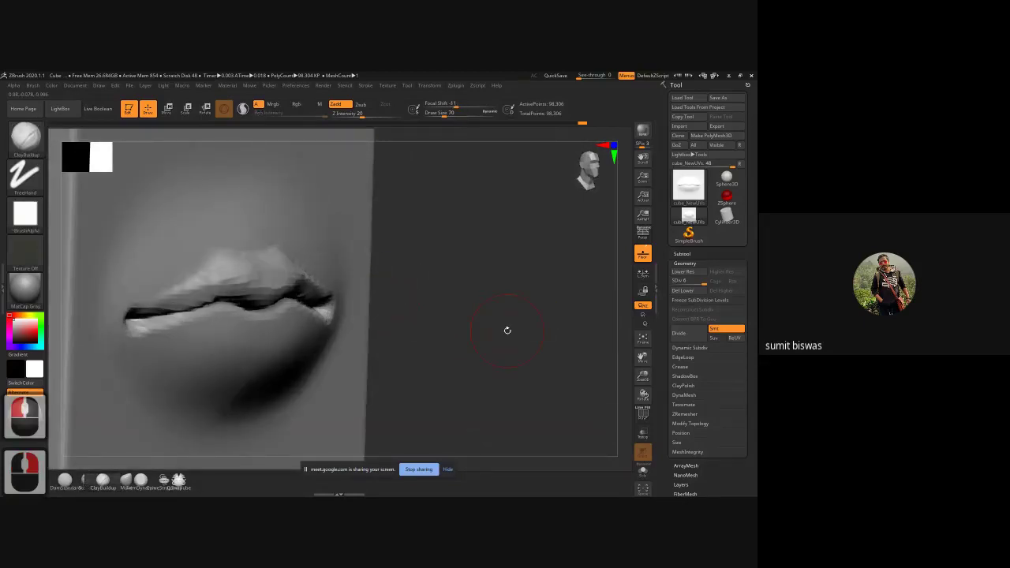
alt+drag(507, 331, 511, 322)
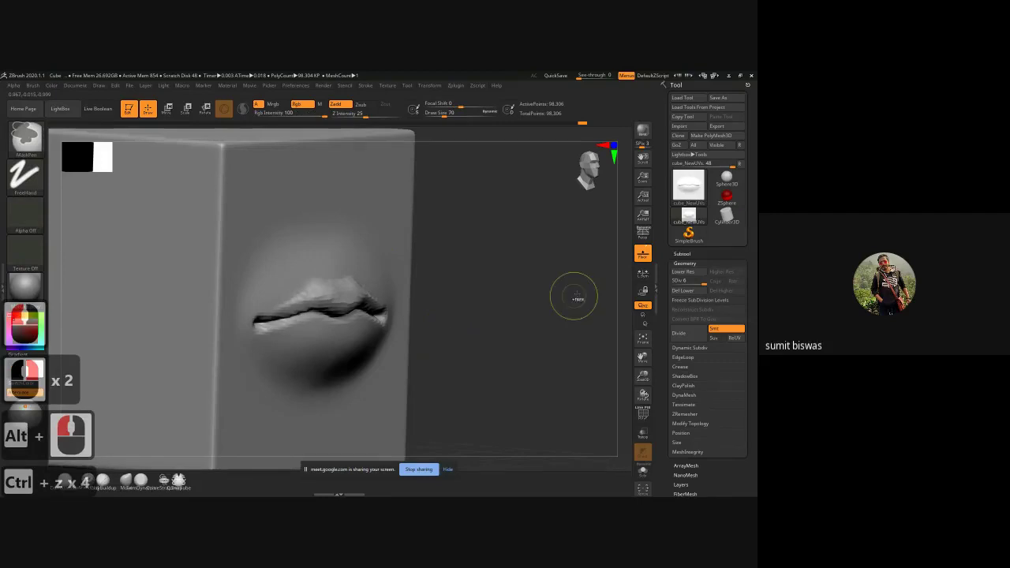
key(ctrl+z)
key(ctrl+z)
key(ctrl+z)
key(ctrl+z)
key(ctrl+z)
key(ctrl+z)
key(ctrl+z)
key(ctrl+z)
key(ctrl+z)
key(ctrl+z)
key(ctrl+z)
key(ctrl+z)
key(ctrl+z)
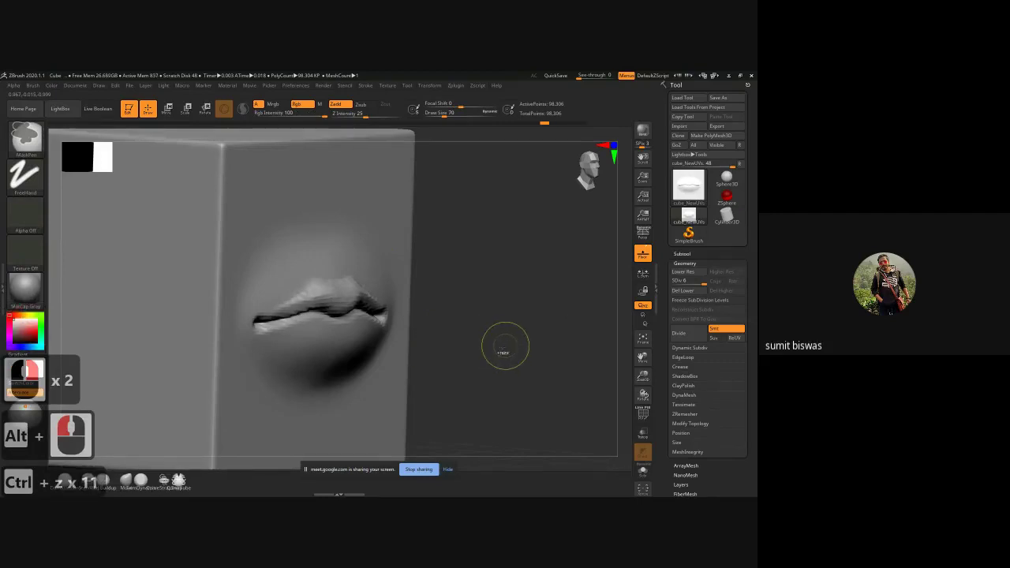
key(ctrl+z)
key(ctrl+z)
key(ctrl+z)
key(ctrl+z)
key(ctrl+z)
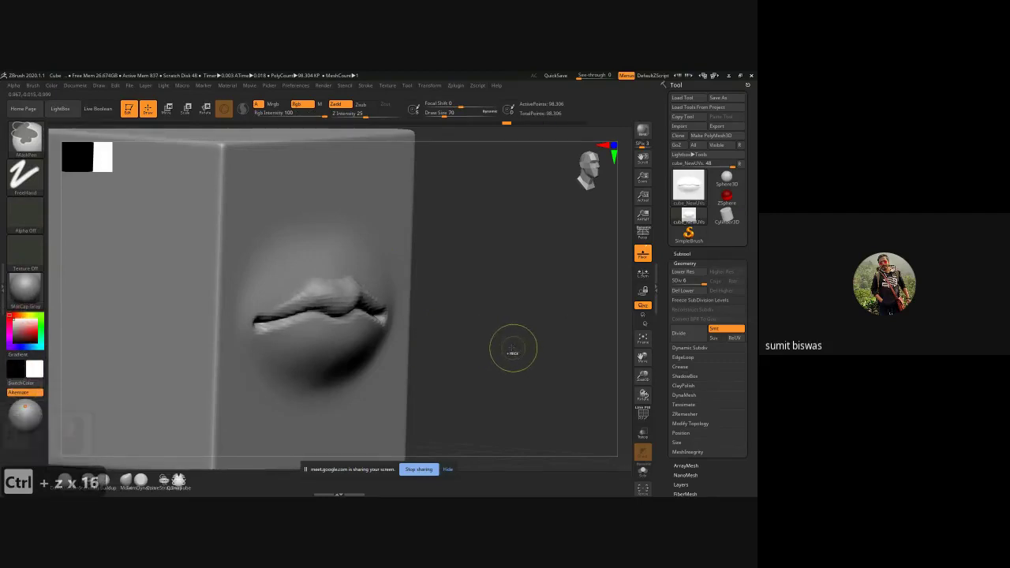
mouse_move(537, 343)
shift+mouse_down()
mouse_move(519, 340)
mouse_move(591, 345)
mouse_move(399, 346)
shift+mouse_up()
key(ctrl+z)
key(ctrl+z)
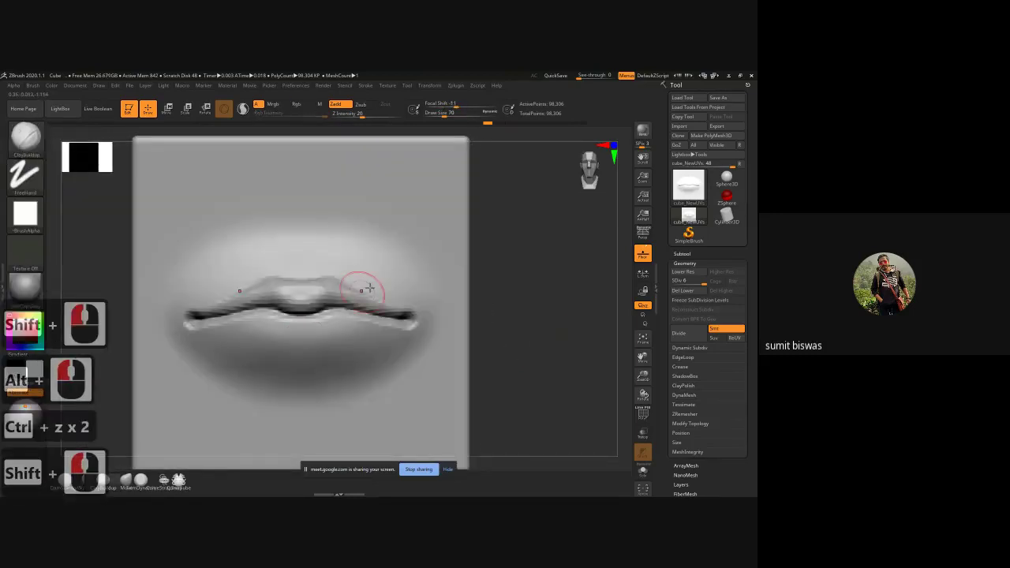
- Increase the draw size to 86 and build up two rounded pads in the middle of the lower lip
key(bracketright)
key(bracketright)
key(bracketright)
key(bracketright)
mouse_move(267, 320)
mouse_down()
mouse_move(280, 328)
mouse_move(265, 329)
mouse_move(267, 343)
mouse_move(305, 333)
mouse_move(292, 348)
mouse_move(248, 333)
mouse_move(278, 325)
mouse_move(244, 331)
mouse_move(276, 322)
mouse_up()
drag(264, 327, 291, 330)
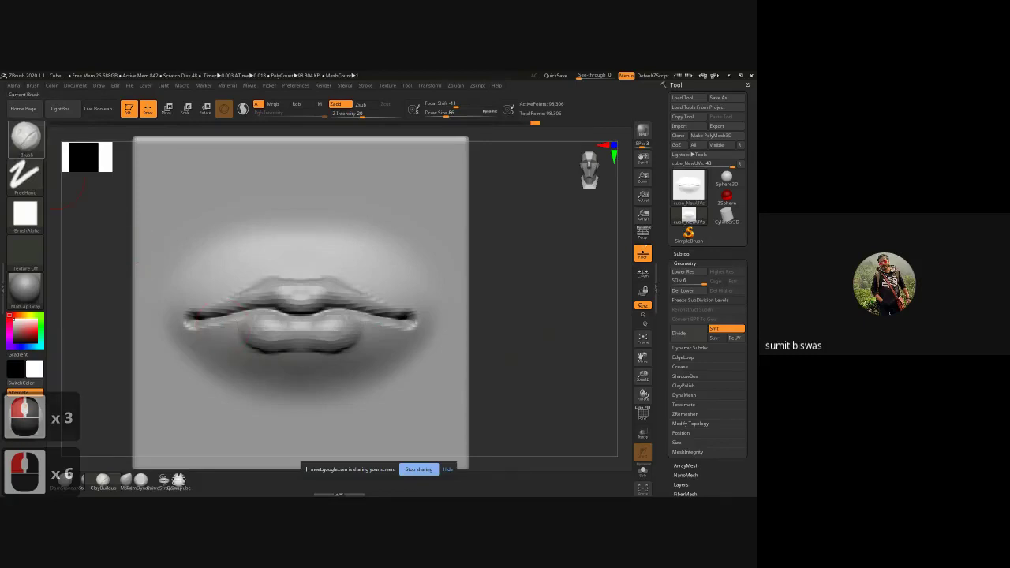
- Examine the Shape of Still Lips page in the AnatomyForSculptors PDF
drag(0, 107, 429, 118)
scroll(386, 397, down, 2)
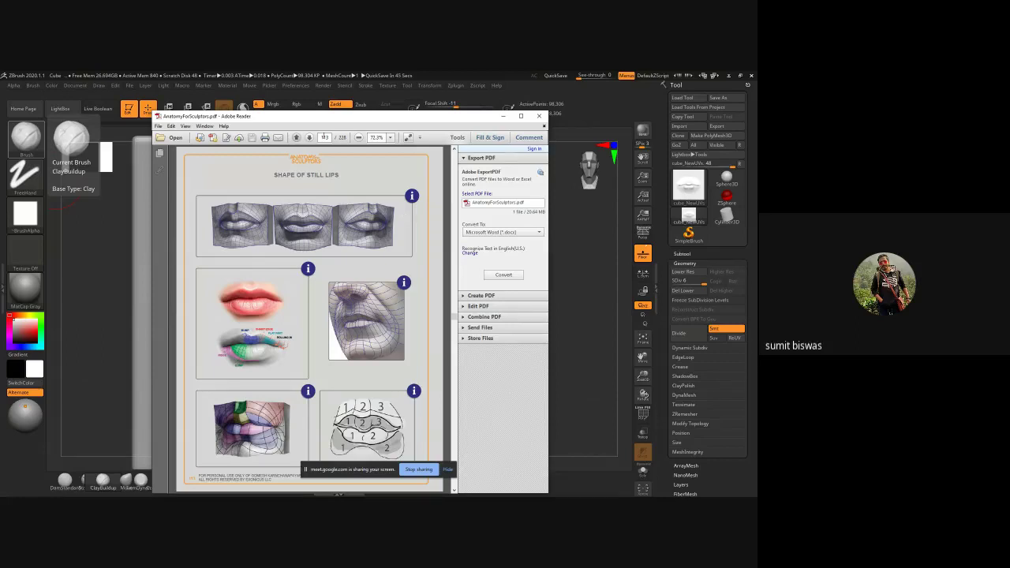
drag(348, 121, 0, 126)
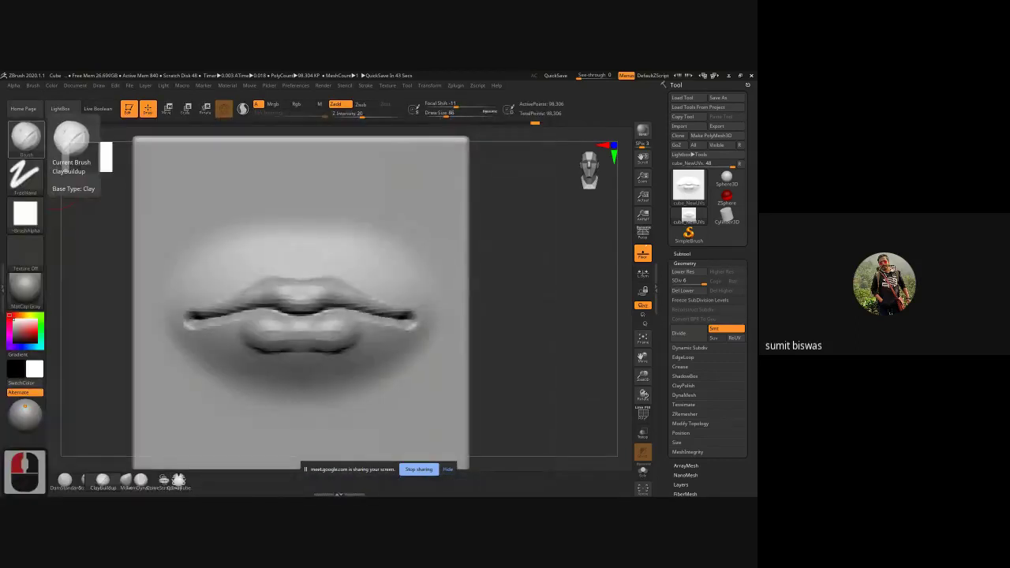
- Fill out the lower lip from its central pads towards both mouth corners and along its lower edge
drag(535, 363, 495, 366)
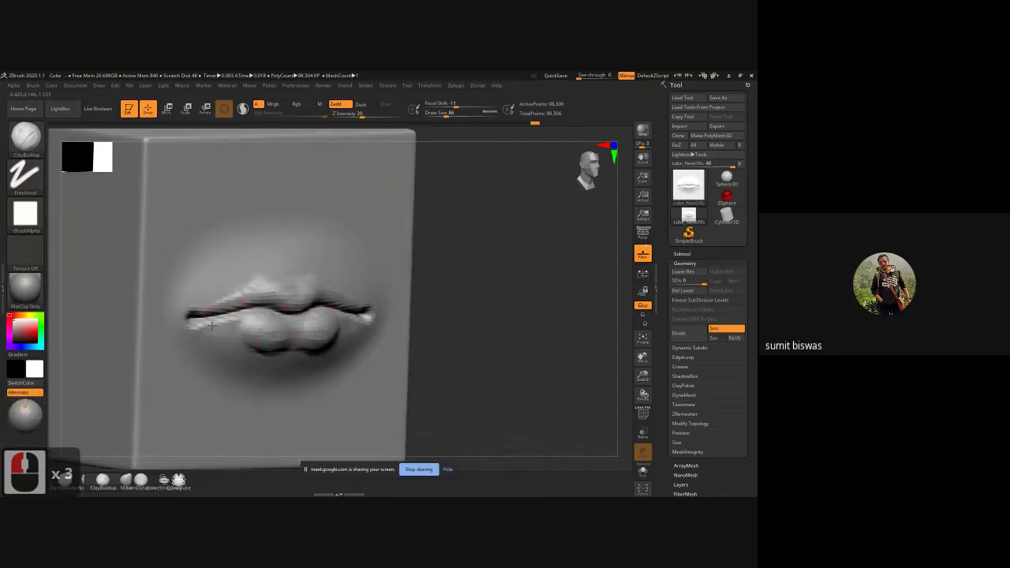
mouse_move(235, 323)
mouse_down()
mouse_move(207, 327)
mouse_move(236, 325)
mouse_up()
mouse_move(235, 326)
alt+mouse_down()
mouse_move(224, 332)
mouse_move(246, 327)
mouse_move(227, 338)
mouse_move(260, 345)
mouse_move(229, 335)
mouse_move(241, 340)
mouse_move(254, 327)
mouse_move(233, 327)
alt+mouse_up()
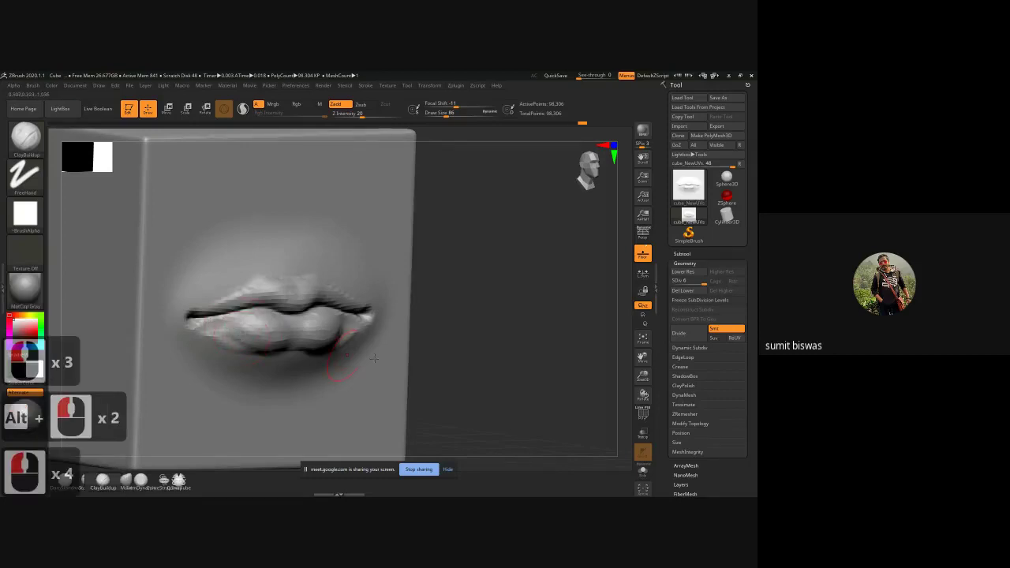
drag(444, 362, 426, 312)
drag(246, 327, 314, 361)
mouse_move(313, 362)
mouse_down()
mouse_move(280, 359)
mouse_move(282, 339)
mouse_move(278, 356)
mouse_move(317, 361)
mouse_move(285, 352)
mouse_up()
mouse_move(287, 344)
mouse_down()
mouse_move(301, 339)
mouse_move(228, 335)
mouse_move(266, 335)
mouse_up()
- Carve the lower lip near the mouth corners and add volume to its outer ends, working from the side
mouse_move(508, 335)
mouse_down()
mouse_move(237, 294)
mouse_move(202, 308)
mouse_move(212, 306)
mouse_move(201, 320)
mouse_up()
alt+drag(226, 327, 199, 323)
drag(488, 346, 602, 405)
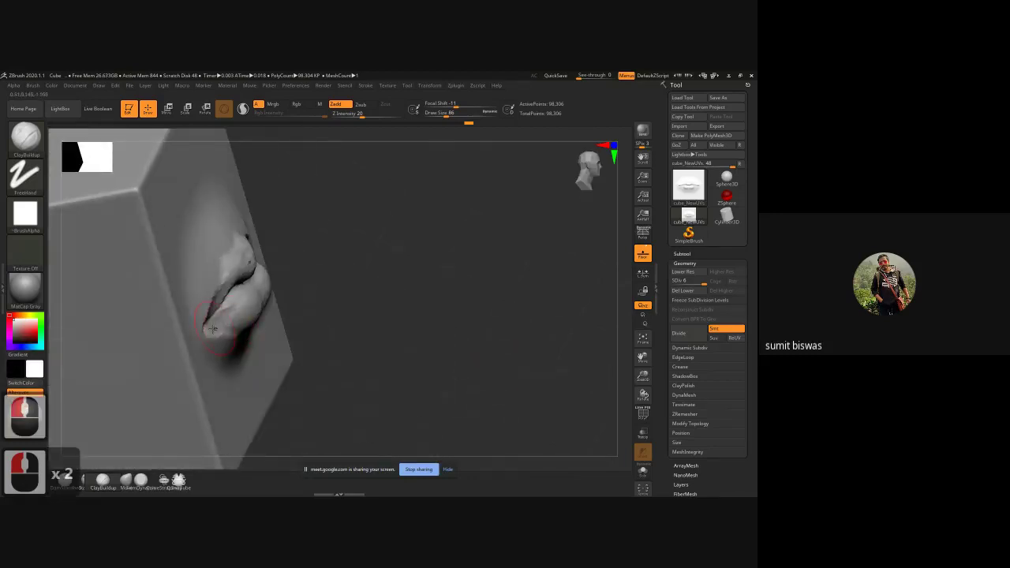
drag(211, 329, 242, 325)
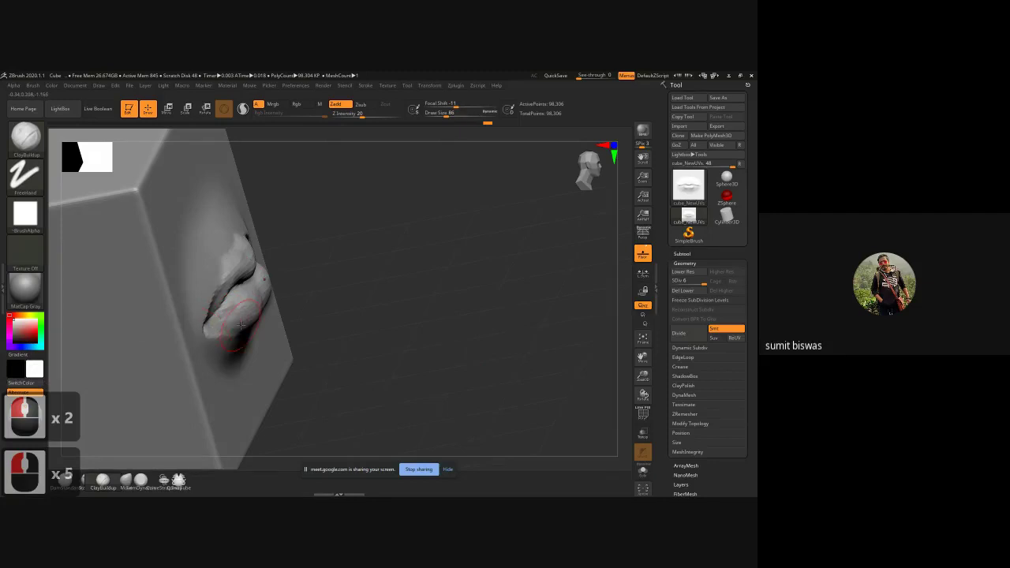
- Carve the upper lip's surface inward between the mouth corners and the centre with inverted ClayBuildup strokes
mouse_move(395, 323)
mouse_down()
mouse_move(427, 321)
mouse_move(235, 266)
mouse_move(255, 287)
mouse_move(246, 281)
mouse_move(267, 277)
mouse_up()
mouse_move(260, 278)
alt+mouse_down()
mouse_move(246, 274)
mouse_move(296, 281)
mouse_move(246, 280)
alt+mouse_up()
mouse_move(243, 281)
alt+mouse_down()
mouse_move(304, 283)
mouse_move(291, 289)
alt+mouse_up()
alt+drag(285, 282, 296, 288)
alt+drag(284, 286, 306, 286)
mouse_move(295, 285)
alt+mouse_down()
mouse_move(308, 285)
mouse_move(277, 271)
alt+mouse_up()
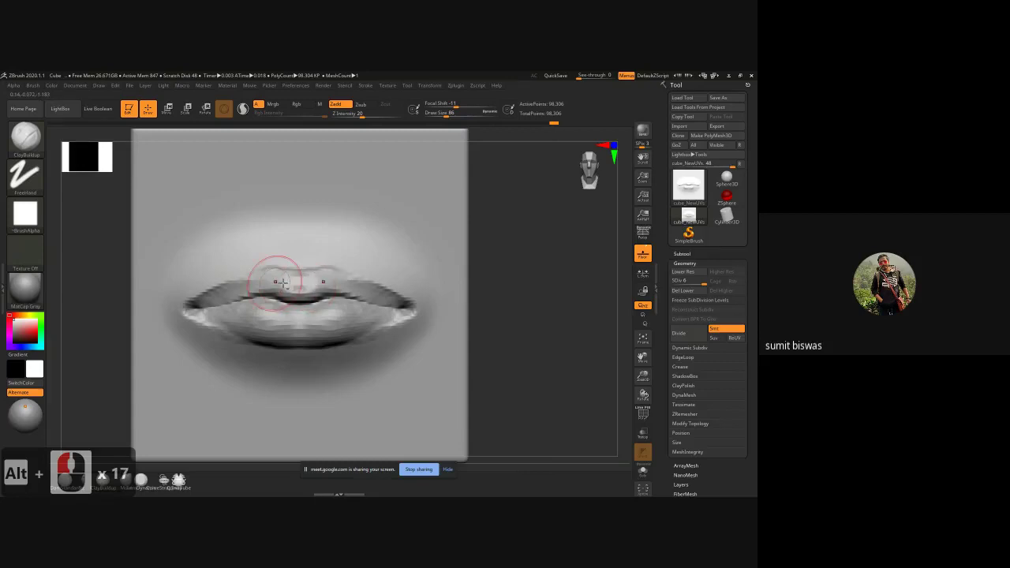
- Smooth the central part of the upper lip and its upper border
alt+drag(534, 329, 523, 349)
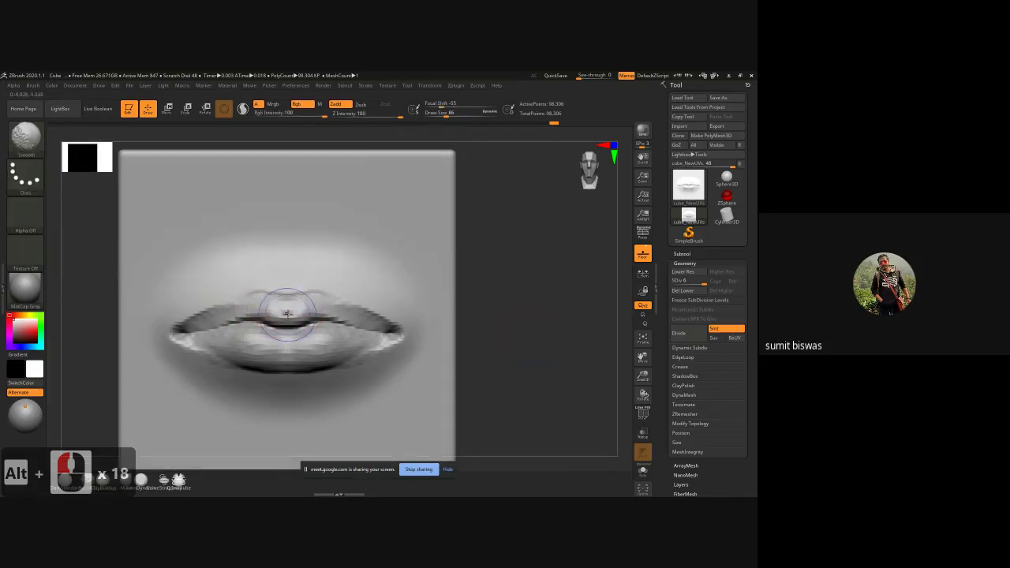
shift+drag(295, 300, 283, 303)
mouse_move(286, 302)
shift+mouse_down()
mouse_move(240, 315)
mouse_move(251, 308)
shift+mouse_up()
shift+drag(251, 308, 242, 311)
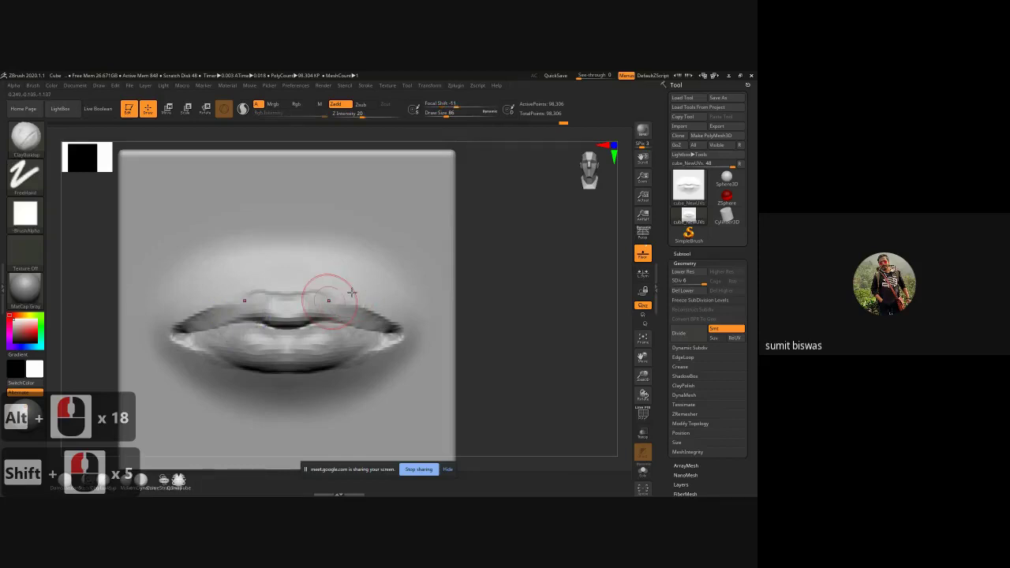
- Carve the philtrum groove above the upper lip with inverted ClayBuildup at draw size 126 and soften it
key(bracketright)
key(bracketright)
key(bracketright)
key(bracketright)
key(bracketright)
key(bracketright)
key(bracketright)
key(bracketright)
key(bracketright)
key(bracketright)
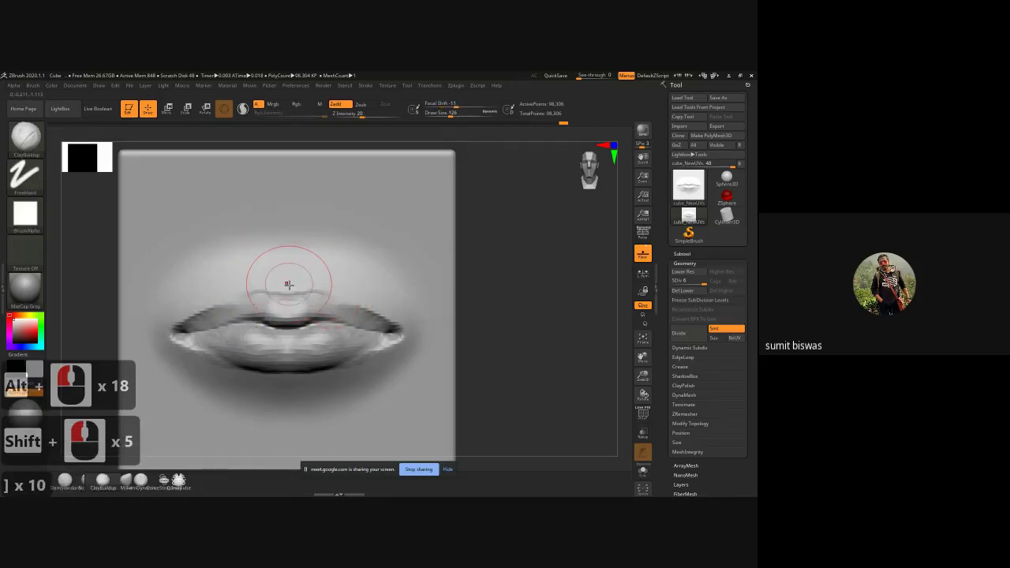
mouse_move(284, 253)
alt+mouse_down()
mouse_move(277, 275)
mouse_move(276, 243)
alt+mouse_up()
shift+drag(284, 267, 300, 248)
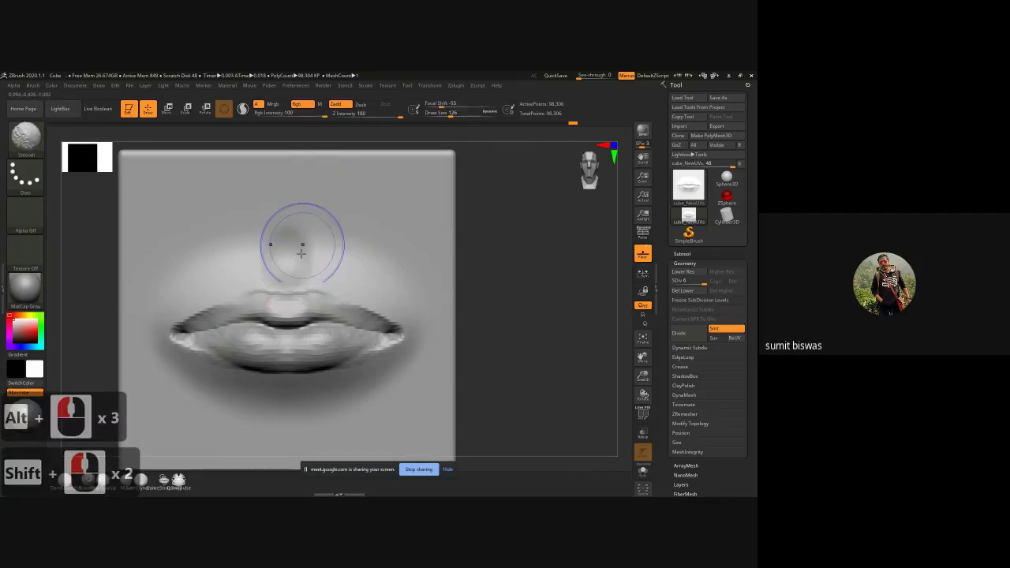
- Build up ridges on both sides of the philtrum with ClayBuildup at draw size 106, continuing outward above the upper lip
key(bracketleft)
key(bracketleft)
key(bracketleft)
key(bracketleft)
key(bracketleft)
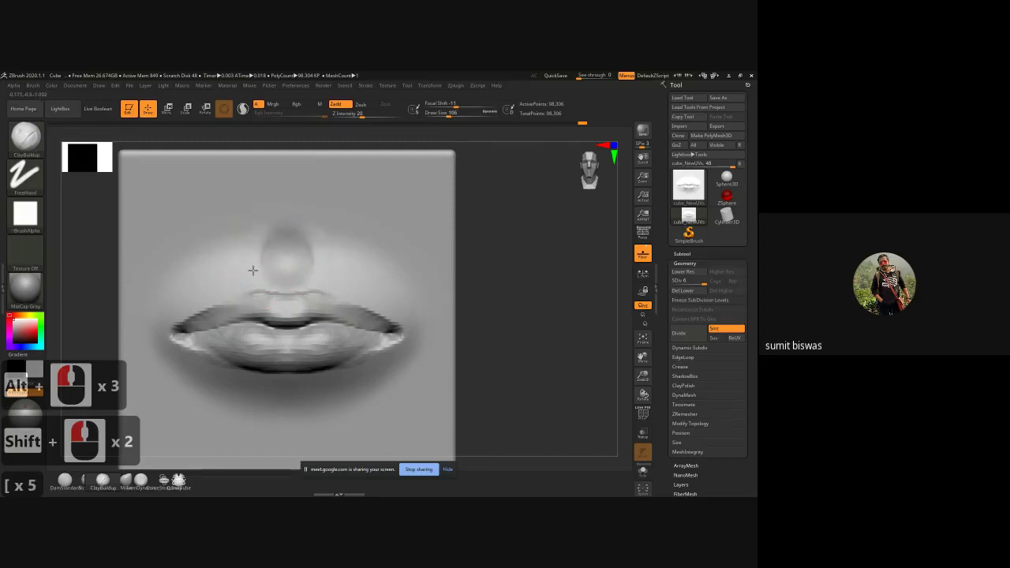
mouse_move(253, 270)
mouse_down()
mouse_move(271, 255)
mouse_move(268, 286)
mouse_up()
drag(264, 285, 192, 300)
- Set the draw size to 122 and fill out the areas between the philtrum and the mouth corners above the upper lip
key(bracketright)
key(bracketright)
key(bracketright)
key(bracketright)
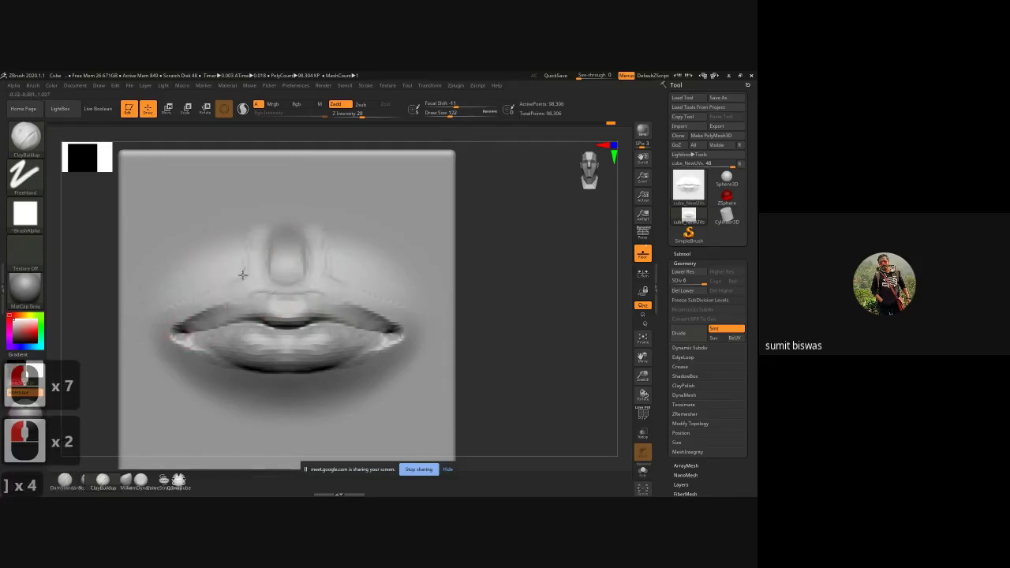
mouse_move(243, 275)
mouse_down()
mouse_move(245, 255)
mouse_move(226, 262)
mouse_move(232, 253)
mouse_up()
mouse_move(224, 260)
mouse_down()
mouse_move(207, 290)
mouse_move(190, 295)
mouse_up()
drag(190, 270, 173, 295)
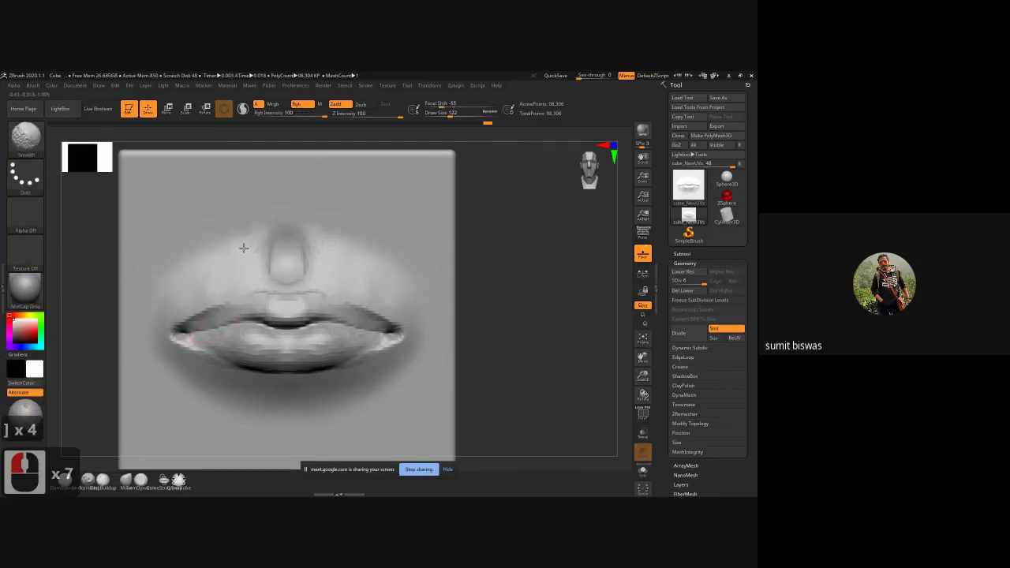
- Smooth the philtrum ridges and blend extra clay into the areas beside them above the upper lip
shift+drag(258, 215, 271, 262)
shift+drag(305, 230, 297, 272)
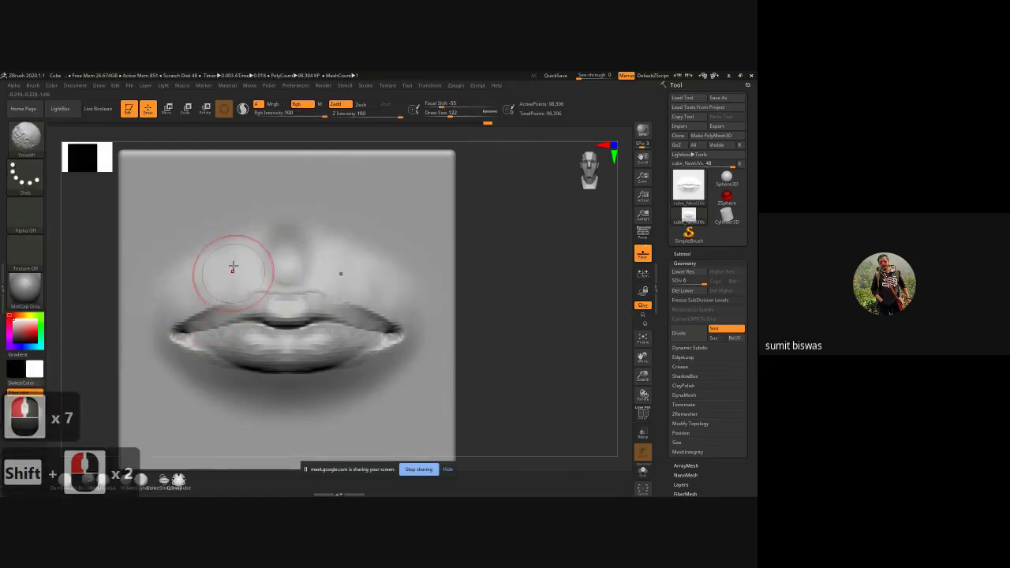
mouse_move(232, 266)
mouse_down()
mouse_move(225, 292)
mouse_move(215, 291)
mouse_up()
drag(218, 267, 208, 292)
mouse_move(229, 277)
shift+mouse_down()
mouse_move(241, 261)
mouse_move(171, 302)
shift+mouse_up()
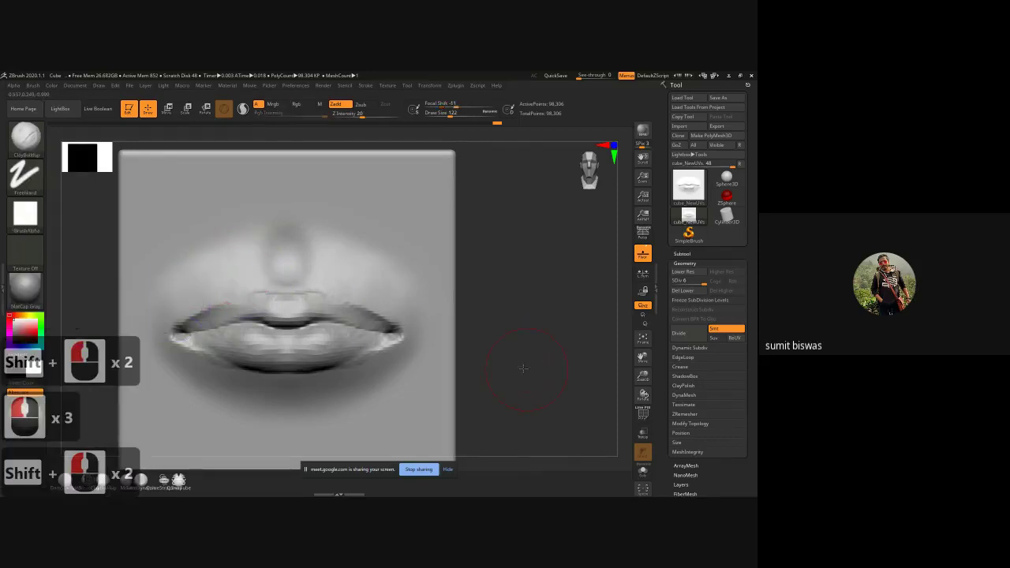
- Smooth both lips, their borders and the mouth corners into the surrounding mound
alt+drag(521, 368, 540, 330)
mouse_move(261, 266)
shift+mouse_down()
mouse_move(316, 264)
mouse_move(270, 266)
shift+mouse_up()
mouse_move(254, 265)
shift+mouse_down()
mouse_move(230, 271)
mouse_move(233, 298)
mouse_move(266, 315)
mouse_move(288, 316)
mouse_move(367, 260)
mouse_move(424, 279)
mouse_move(418, 296)
shift+mouse_up()
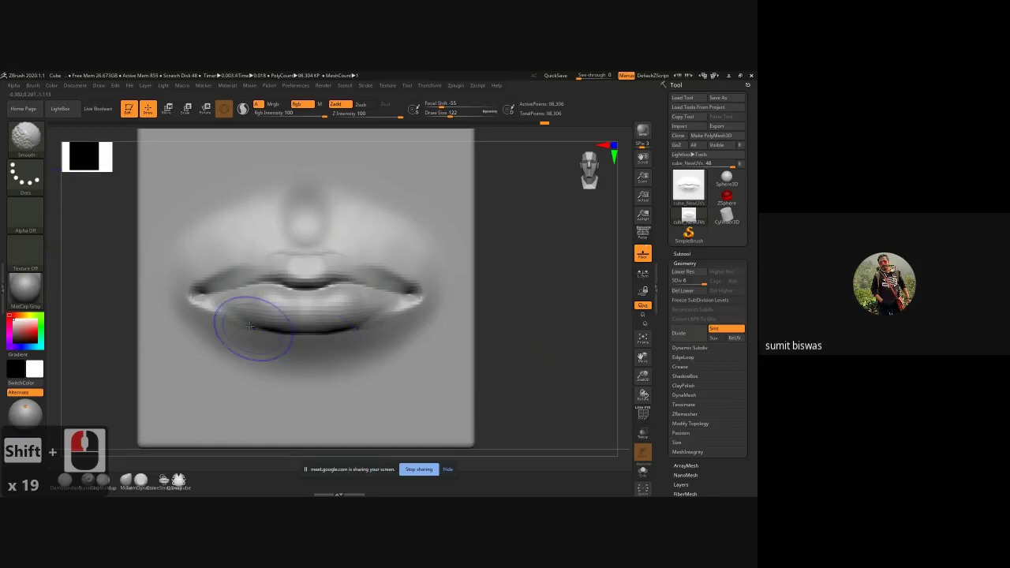
mouse_move(178, 300)
shift+mouse_down()
mouse_move(237, 270)
mouse_move(374, 325)
mouse_move(416, 302)
shift+mouse_up()
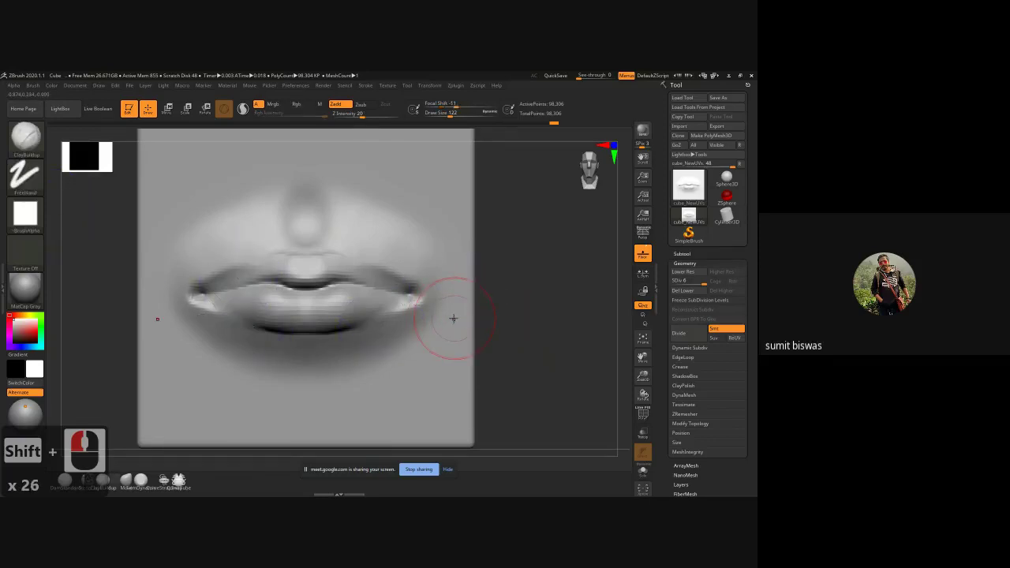
- Switch to DamStandard at draw size 66 and raise the upper lip's border below the philtrum with an inverted stroke
key(b)
key(d)
key(s)
key(ctrl)
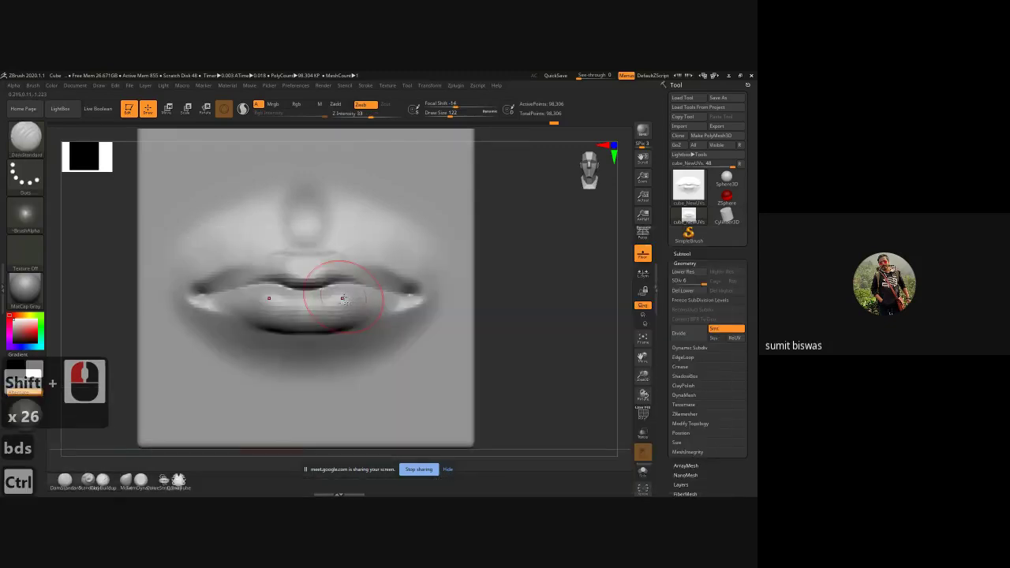
key([)
key([)
key([)
key([)
key([)
key([)
key([)
key([)
key([)
key([)
key([)
key([)
key([)
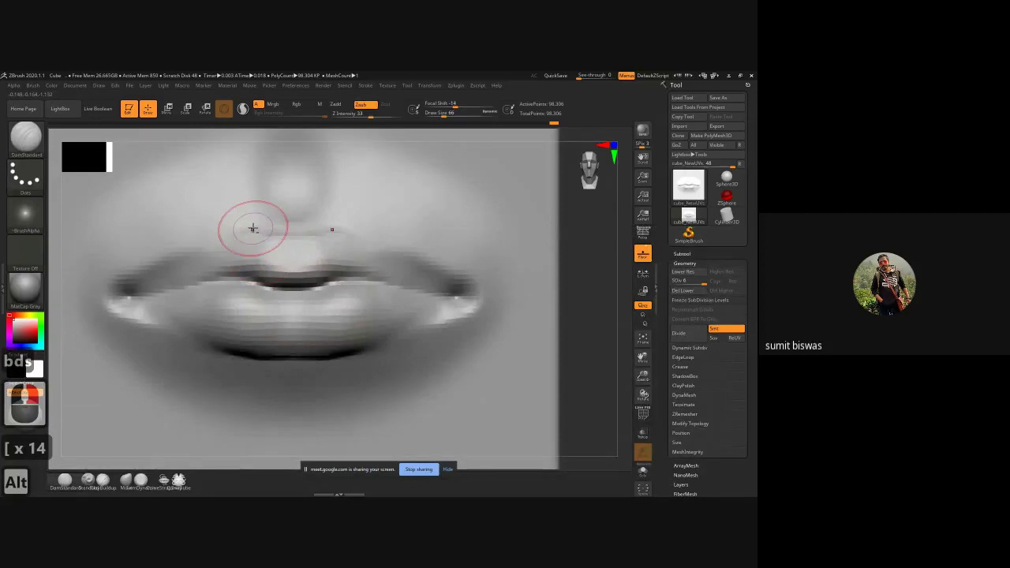
alt+drag(252, 228, 297, 242)
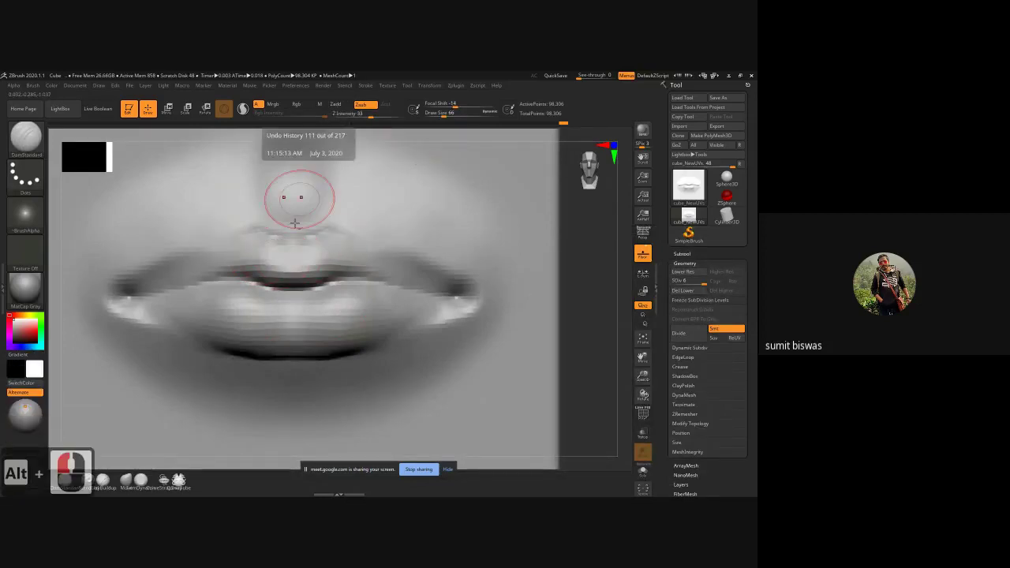
- Raise the upper and lower lip borders out to the mouth corners with inverted DamStandard strokes and deepen the line between the lips
mouse_move(258, 235)
alt+mouse_down()
mouse_move(246, 229)
mouse_move(158, 261)
mouse_move(107, 298)
alt+mouse_up()
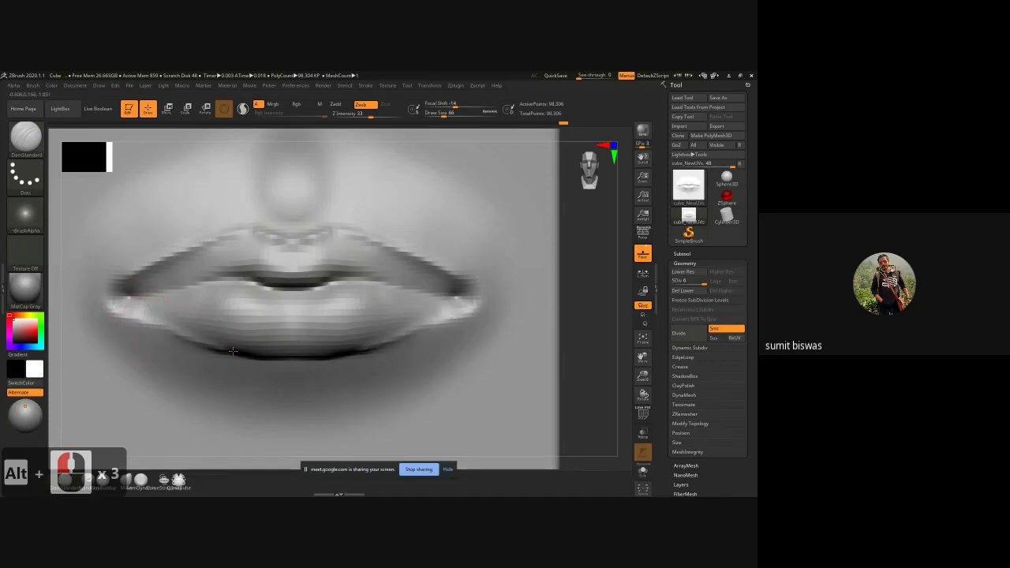
alt+drag(233, 351, 298, 356)
key(ctrl+z)
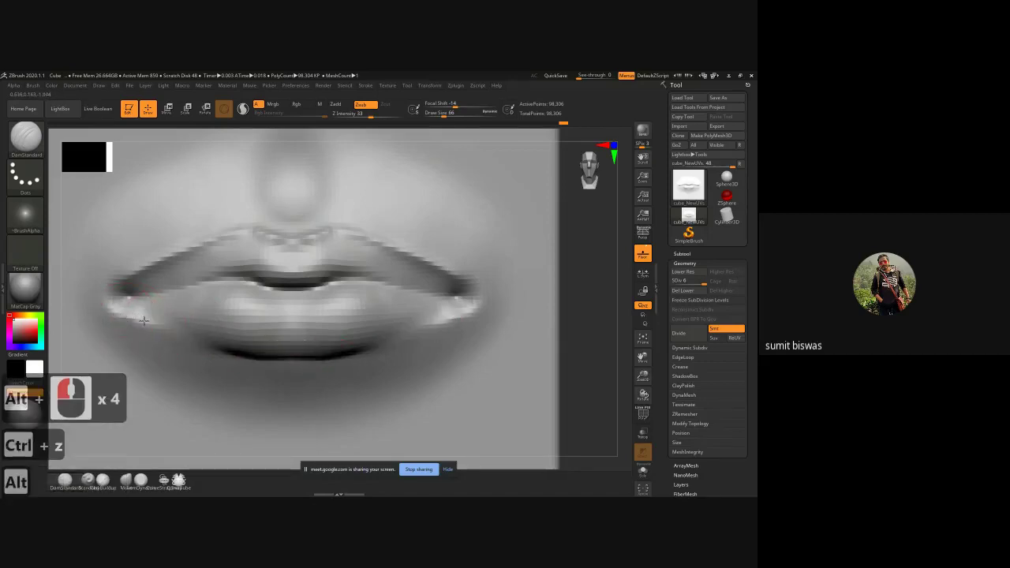
alt+drag(143, 320, 230, 353)
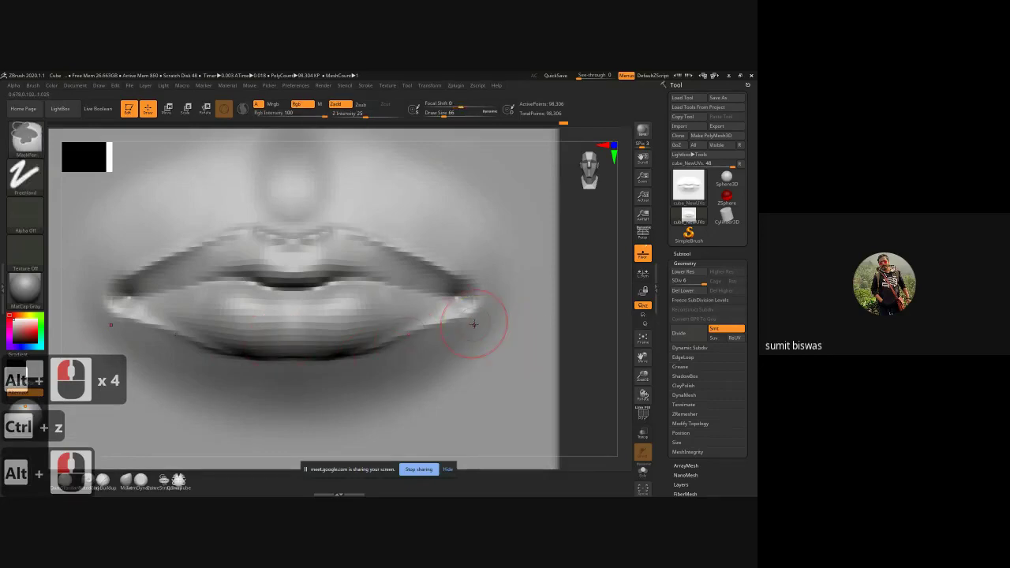
mouse_move(136, 298)
alt+mouse_down()
mouse_move(229, 281)
mouse_move(371, 277)
alt+mouse_up()
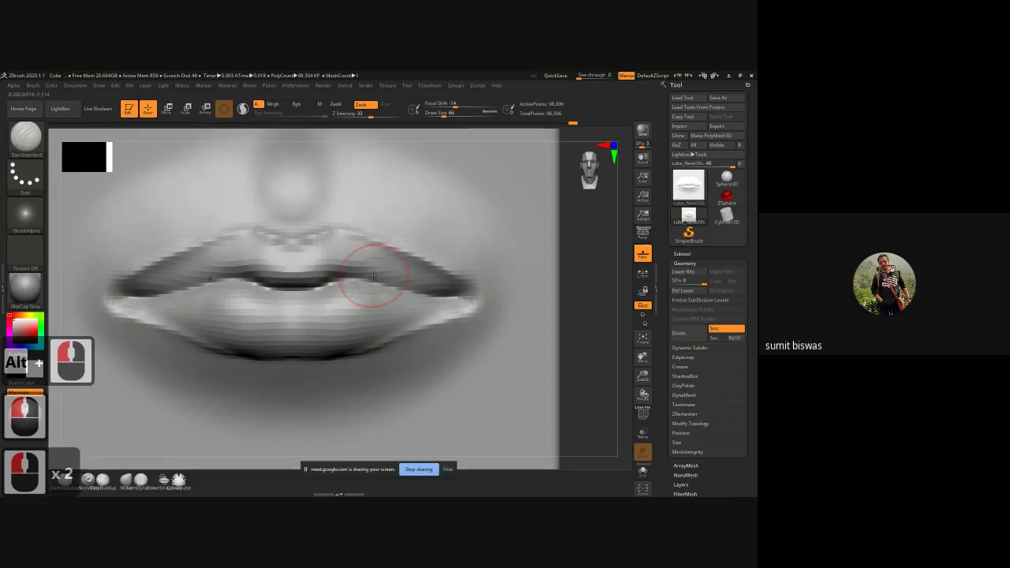
- Set the DamStandard draw size to 70 and smooth the mouth corners beside the lower lip
ctrl+right_drag(413, 309, 480, 331)
alt+drag(481, 333, 445, 321)
ctrl+right_drag(445, 320, 426, 327)
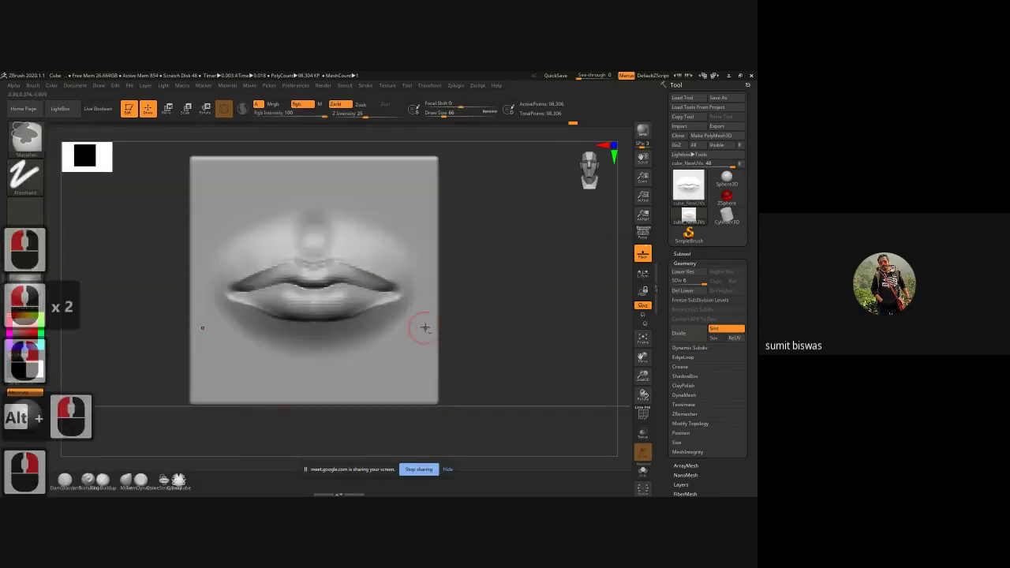
key(b)
key(d)
key(s)
key(bracketright)
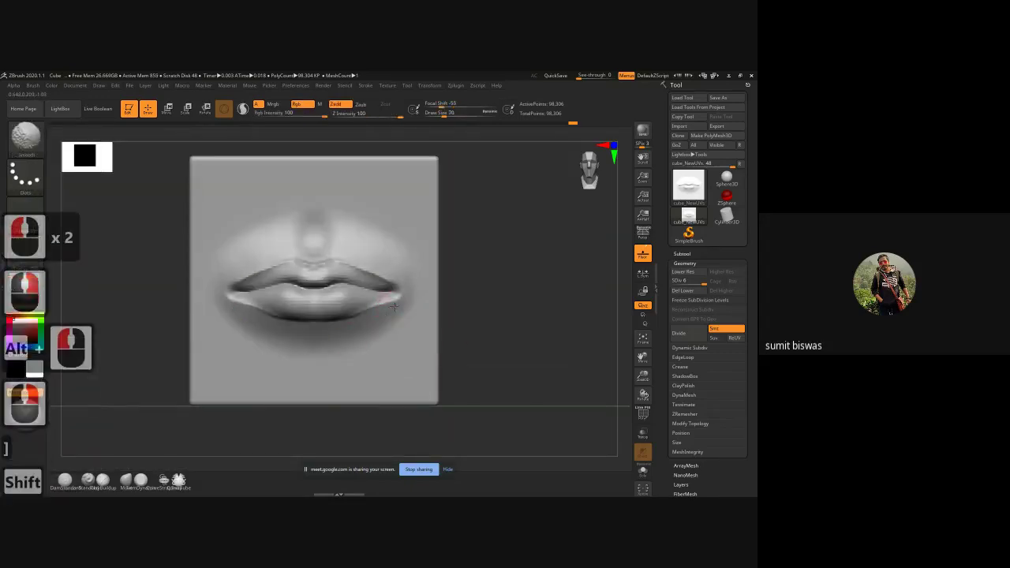
mouse_move(393, 307)
shift+mouse_down()
mouse_move(378, 310)
mouse_move(391, 306)
shift+mouse_up()
shift+drag(382, 310, 395, 303)
shift+drag(387, 306, 396, 303)
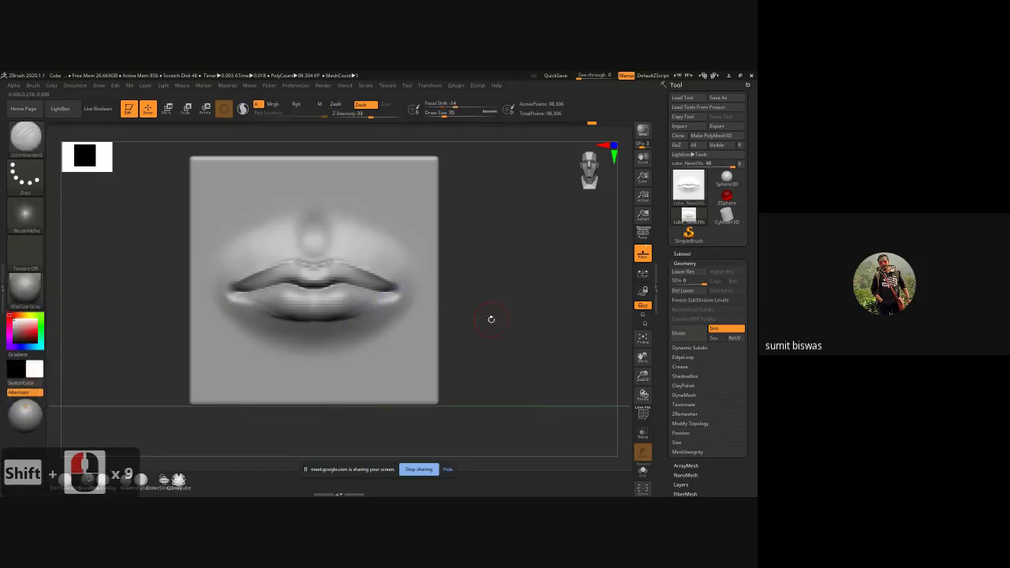
- Switch to ClayBuildup and add clay to the centre of the upper lip and up along the philtrum ridges
drag(505, 326, 510, 319)
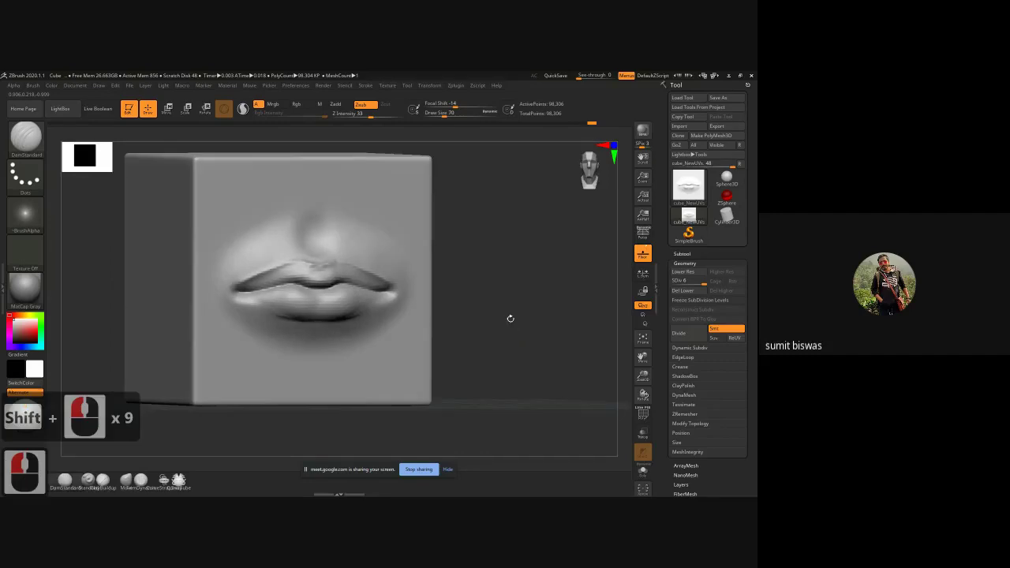
ctrl+right_drag(405, 336, 491, 352)
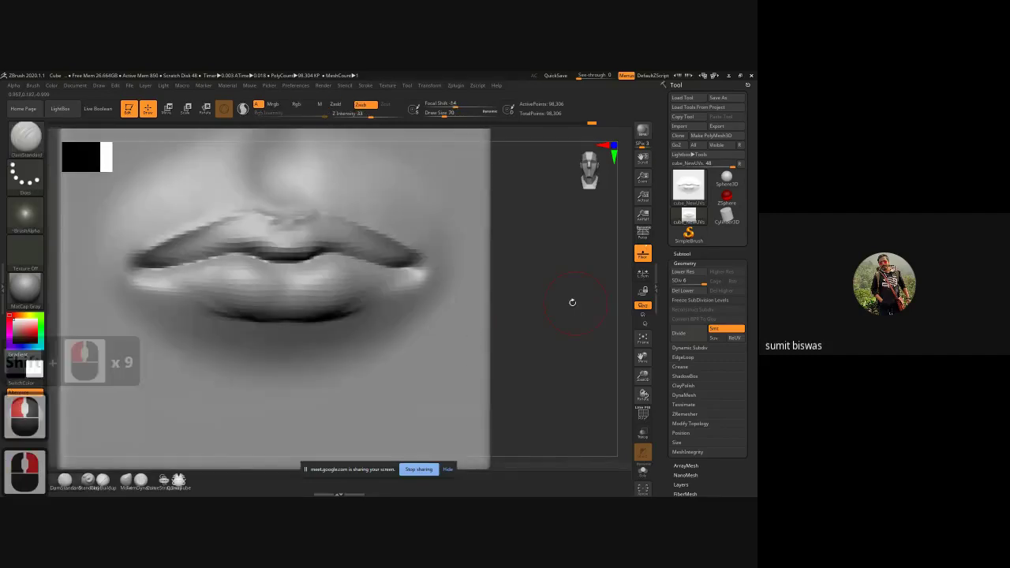
drag(573, 303, 559, 328)
alt+drag(321, 324, 308, 313)
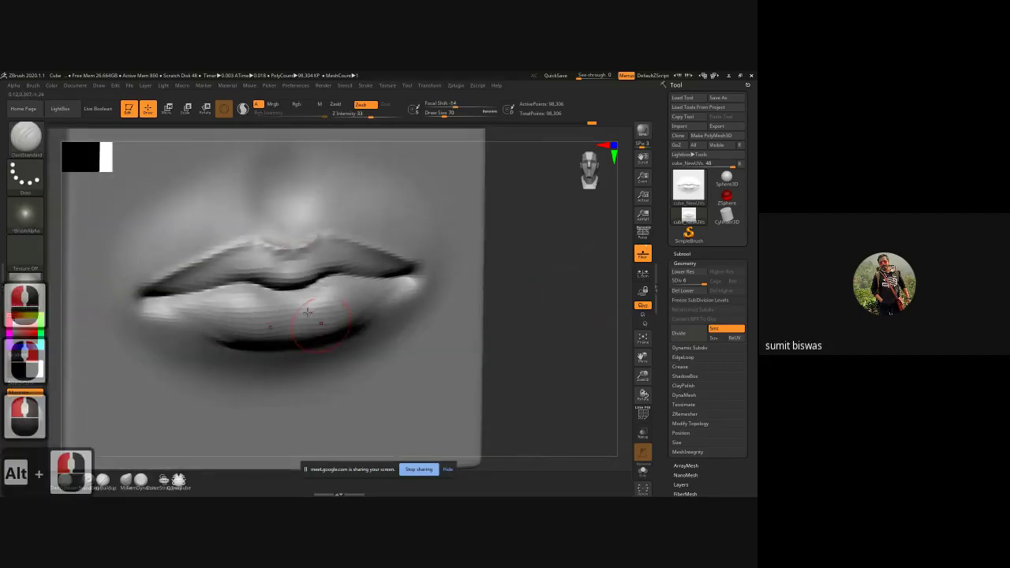
alt+drag(293, 260, 287, 277)
key(b)
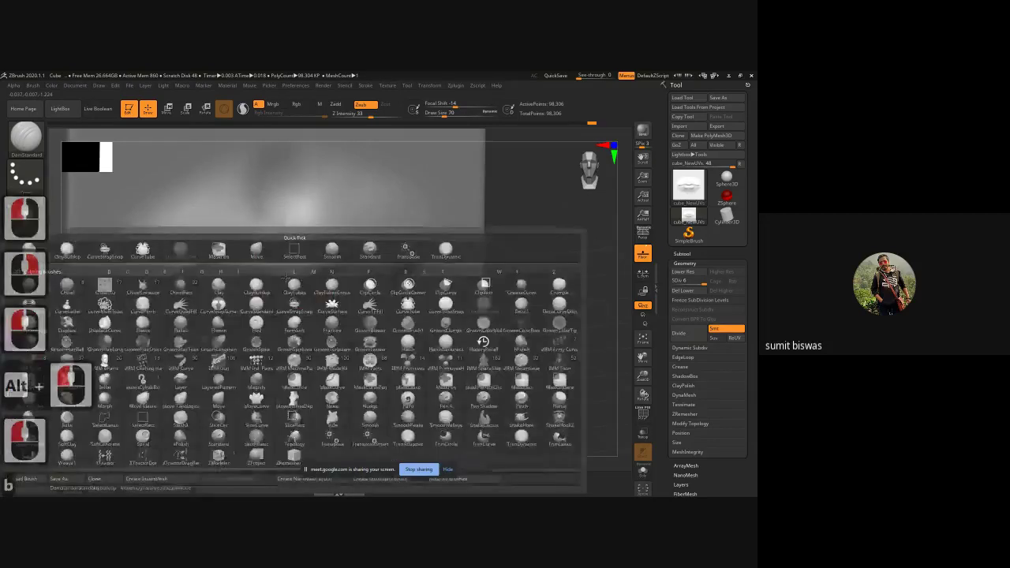
key(c)
key(b)
mouse_move(299, 260)
mouse_down()
mouse_move(271, 255)
mouse_move(280, 225)
mouse_move(279, 233)
mouse_up()
mouse_move(280, 231)
mouse_down()
mouse_move(284, 216)
mouse_move(301, 234)
mouse_move(277, 199)
mouse_up()
- Blend the added clay by smoothing the philtrum base and the middle of the upper lip
mouse_move(307, 234)
shift+mouse_down()
mouse_move(244, 197)
mouse_move(256, 232)
mouse_move(238, 255)
shift+mouse_up()
mouse_move(251, 251)
mouse_down()
mouse_move(234, 255)
mouse_move(268, 246)
mouse_move(245, 249)
mouse_move(251, 256)
mouse_up()
shift+drag(251, 255, 286, 257)
shift+drag(286, 257, 288, 257)
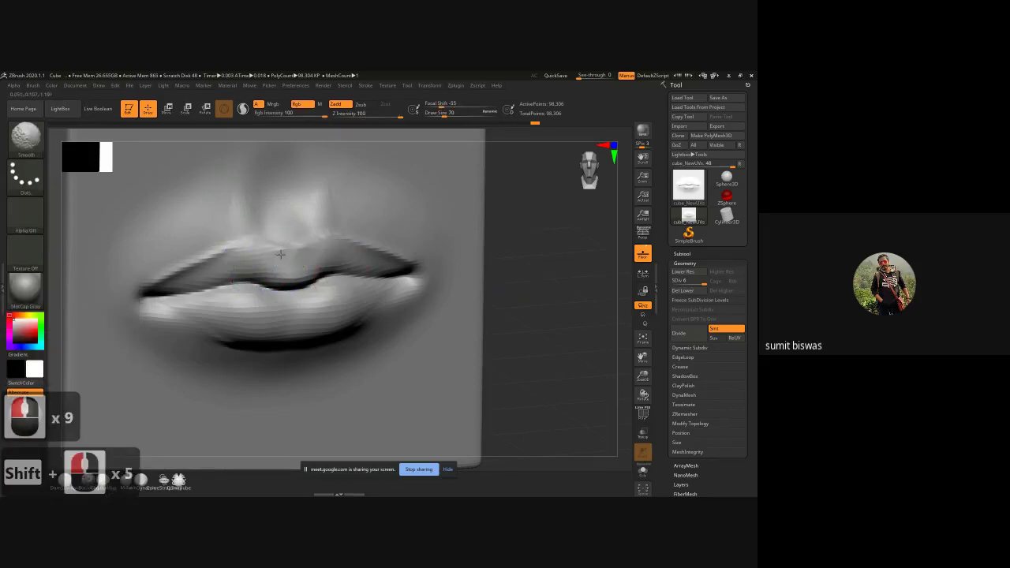
shift+click(517, 278)
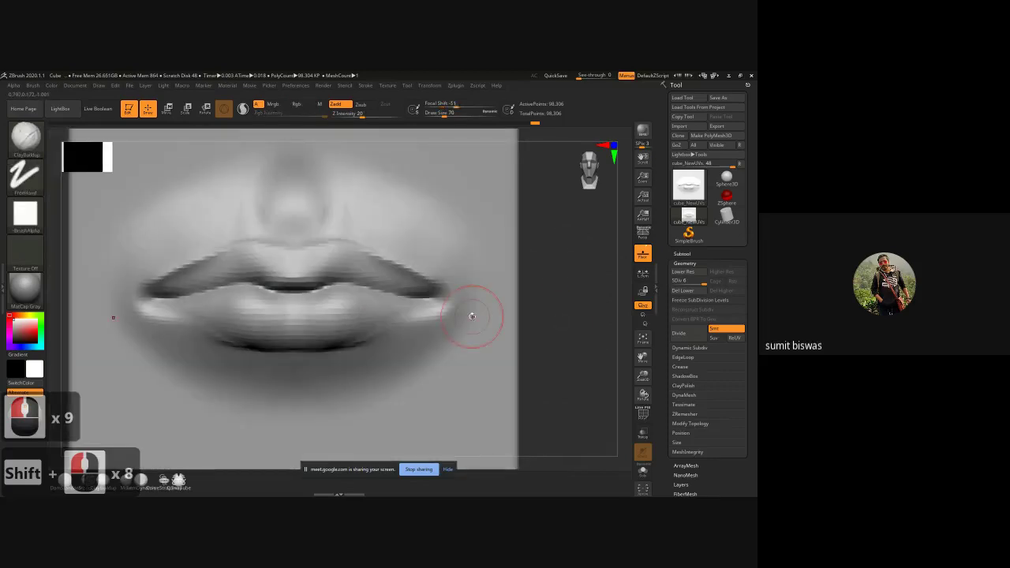
mouse_move(246, 210)
shift+mouse_down()
mouse_move(277, 212)
mouse_move(237, 218)
mouse_move(221, 266)
mouse_move(242, 254)
mouse_move(226, 262)
mouse_move(238, 265)
shift+mouse_up()
mouse_move(239, 265)
shift+mouse_down()
mouse_move(285, 285)
mouse_move(293, 268)
mouse_move(321, 276)
shift+mouse_up()
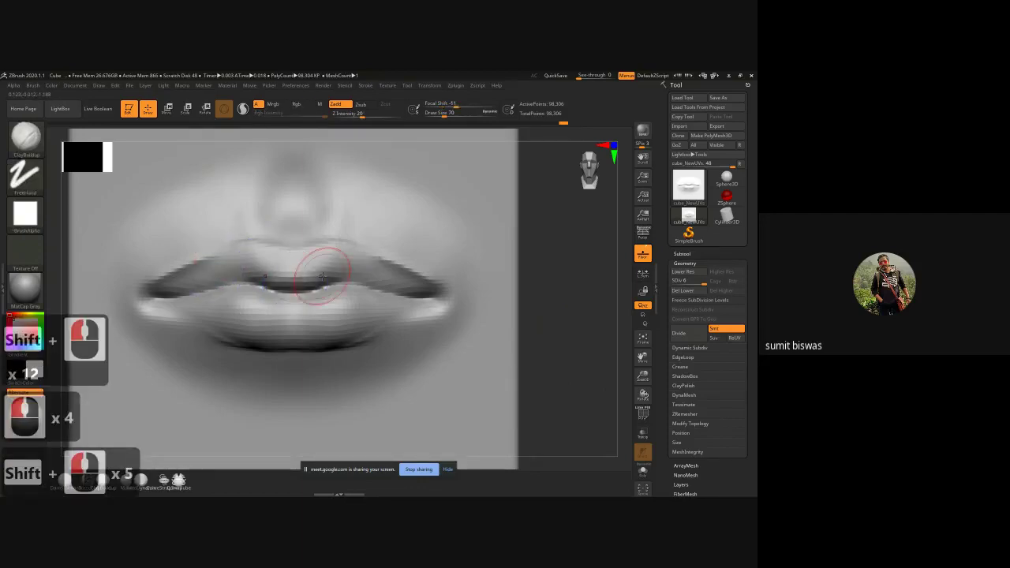
- Switch to the Move brush at draw size 146 and push the front of the lower lip back in side profile
key(f)
right_click(500, 340)
alt+drag(501, 340, 434, 332)
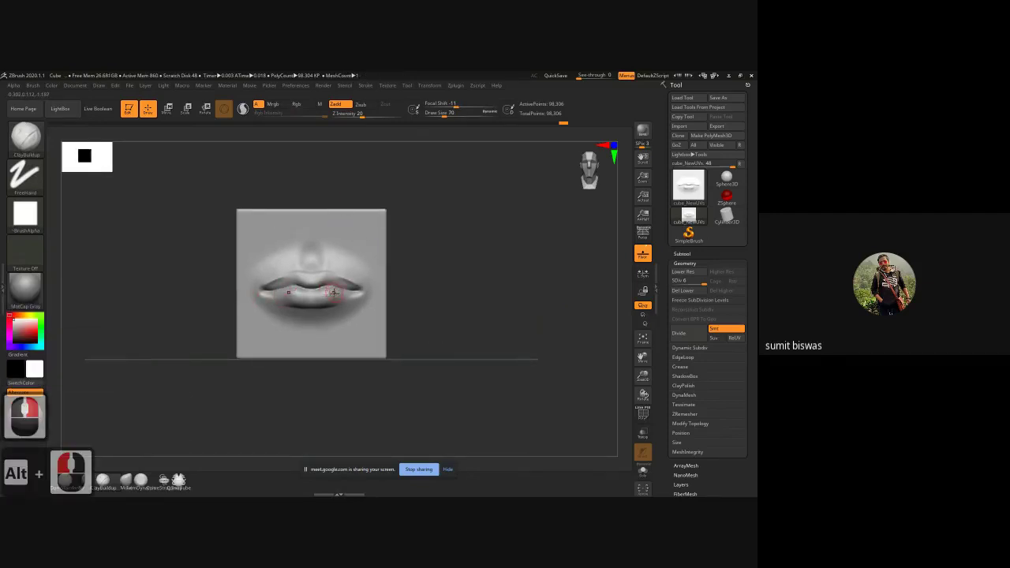
drag(408, 307, 307, 273)
ctrl+right_drag(307, 274, 369, 363)
alt+drag(370, 272, 321, 307)
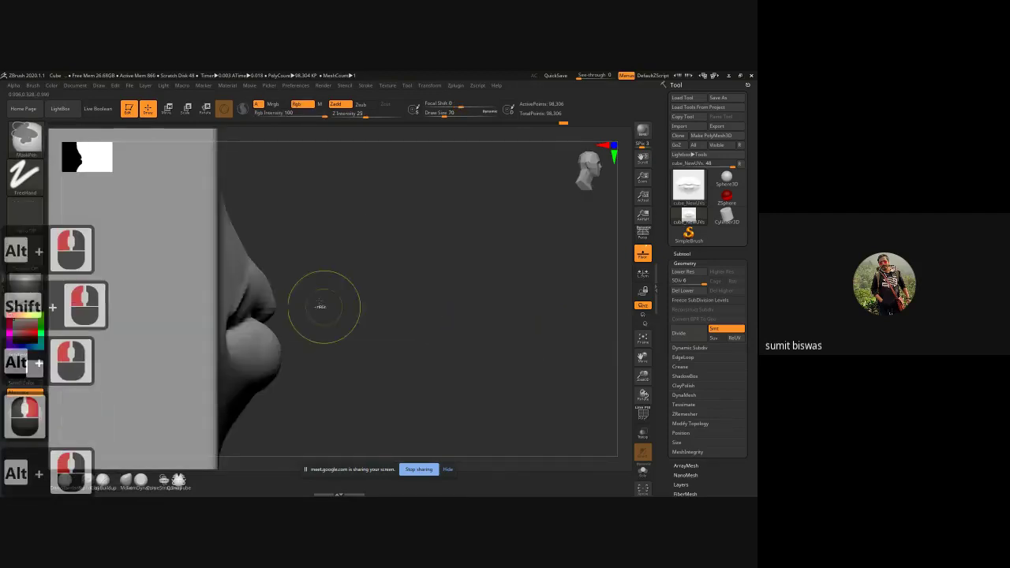
ctrl+right_drag(321, 307, 327, 316)
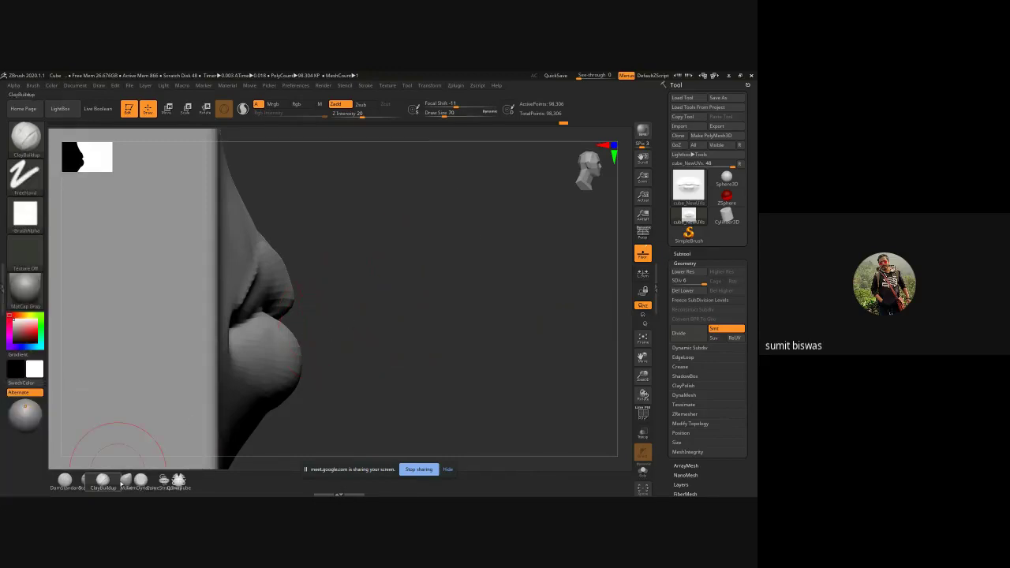
click(125, 481)
alt+drag(407, 303, 439, 293)
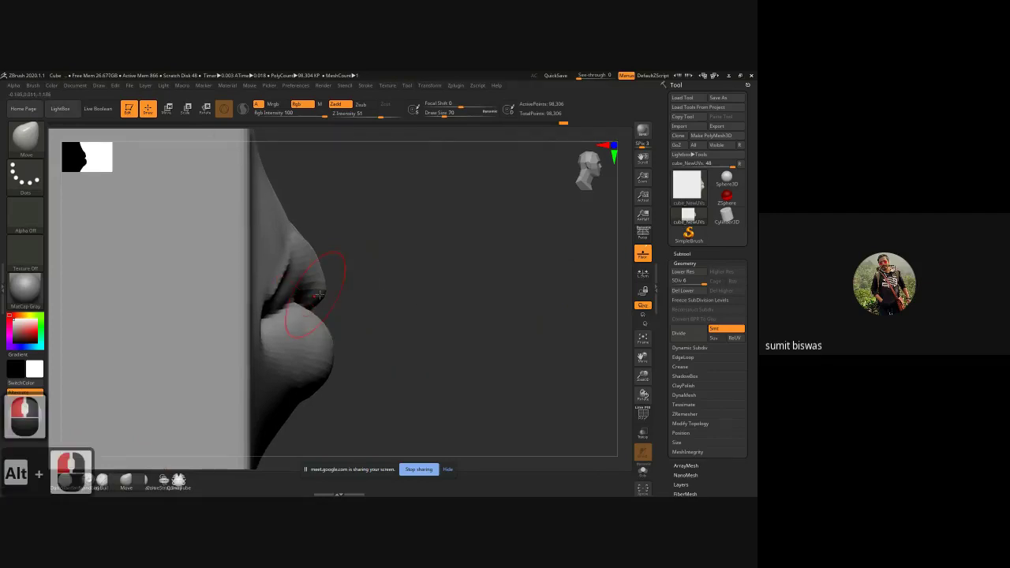
key(bracketright)
key(bracketright)
key(bracketright)
key(bracketright)
key(bracketright)
key(bracketright)
key(bracketright)
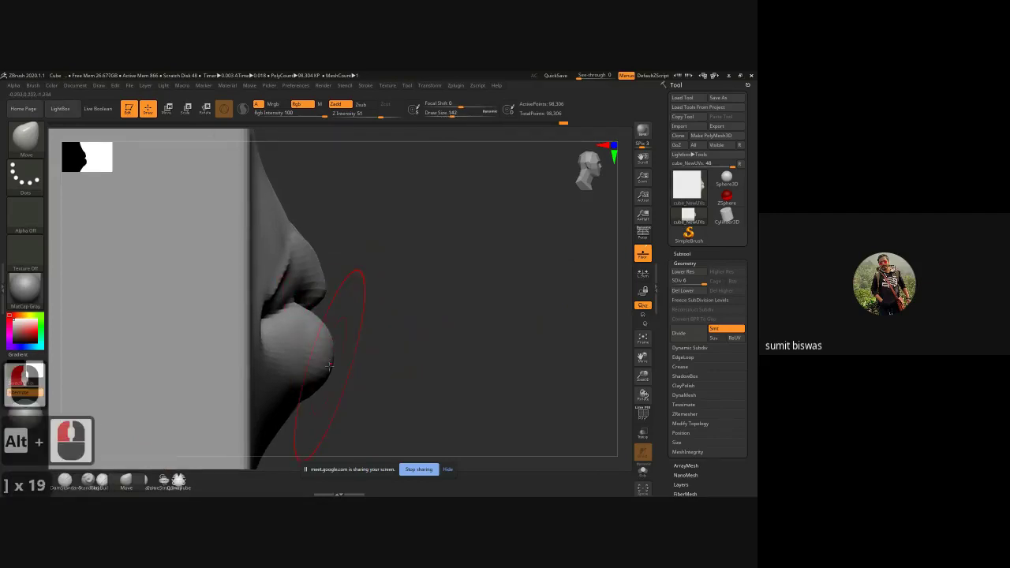
drag(321, 368, 315, 369)
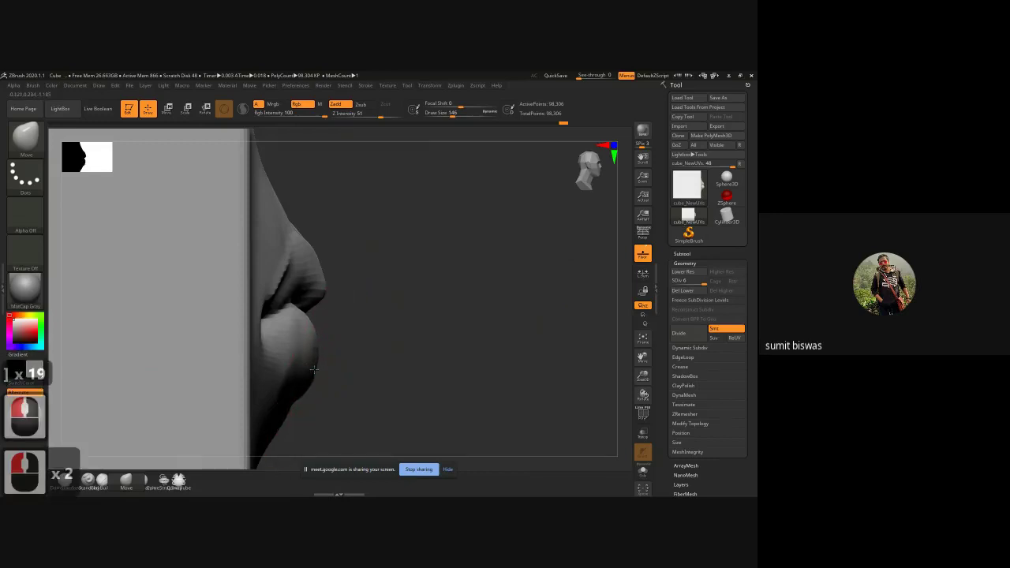
- Reduce the Move brush to draw size 82 and reshape the protruding centre and lower edge of the upper lip
key(bracketleft)
key(bracketleft)
key(bracketleft)
key(bracketleft)
key(bracketleft)
key(bracketleft)
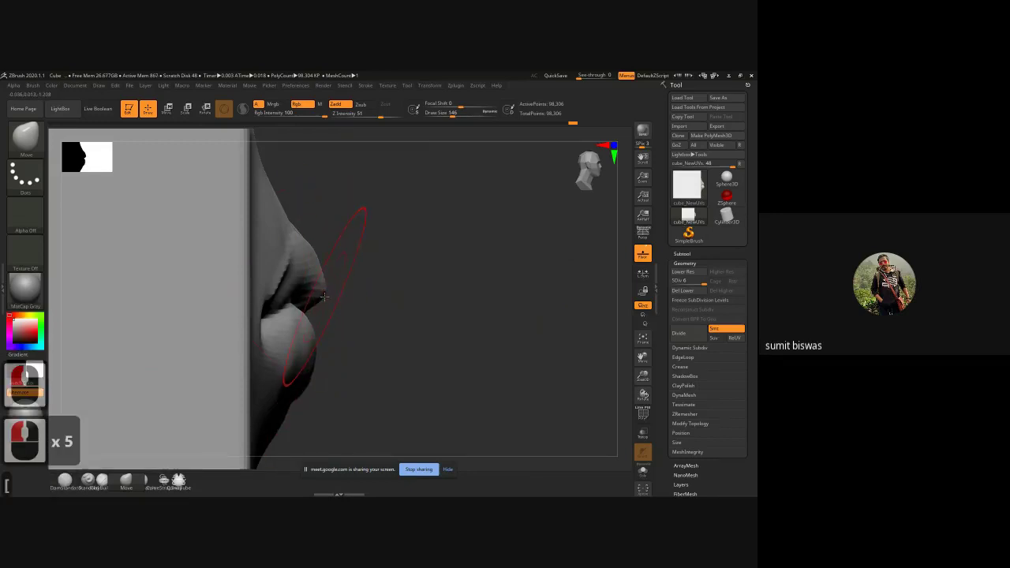
key(bracketleft)
key(bracketleft)
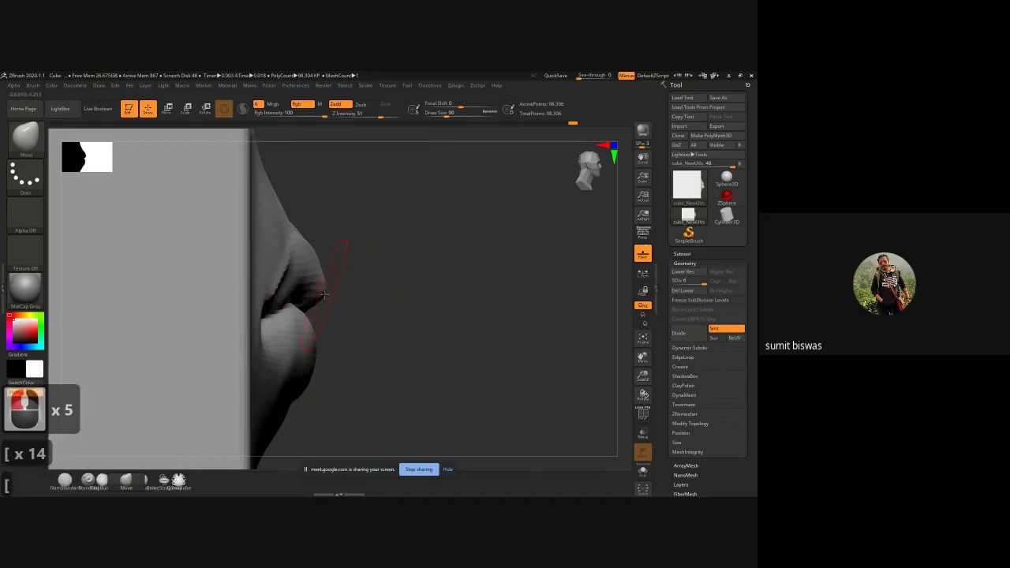
mouse_move(312, 298)
mouse_down()
mouse_move(308, 251)
mouse_move(311, 268)
mouse_up()
mouse_move(377, 275)
shift+mouse_down()
mouse_move(600, 309)
mouse_move(372, 266)
mouse_move(344, 266)
mouse_move(344, 290)
shift+mouse_up()
click(345, 261)
drag(344, 285, 345, 290)
drag(346, 286, 305, 278)
drag(295, 278, 300, 276)
drag(292, 275, 301, 275)
mouse_move(291, 274)
mouse_down()
mouse_move(345, 290)
mouse_move(328, 285)
mouse_up()
- Smooth the reshaped edge and underside of the upper lip along its length
shift+drag(330, 286, 290, 280)
shift+drag(298, 280, 285, 280)
mouse_move(291, 278)
shift+mouse_down()
mouse_move(278, 280)
mouse_move(307, 283)
shift+mouse_up()
shift+drag(313, 286, 347, 294)
shift+drag(344, 293, 346, 294)
shift+drag(346, 294, 352, 295)
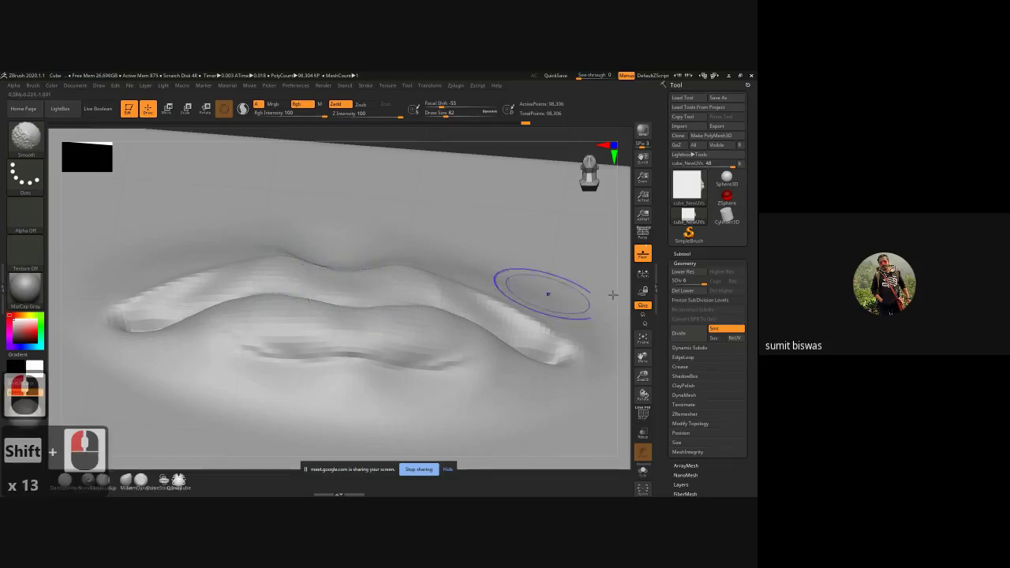
- Smooth the upper lip's border and corner area, and subdivide the mesh to level 7
drag(627, 277, 622, 298)
shift+drag(260, 276, 251, 269)
shift+click(262, 254)
shift+click(276, 245)
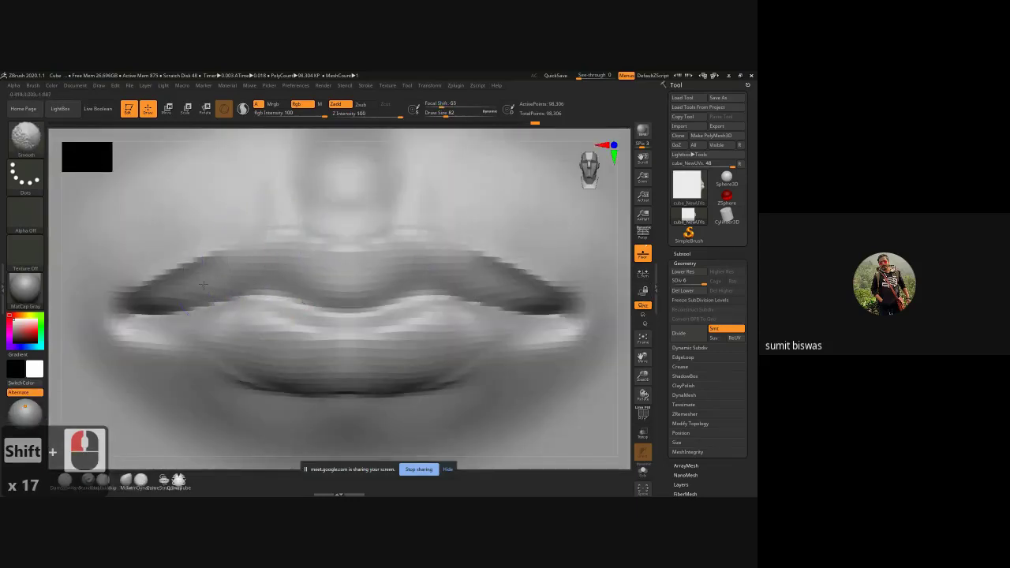
shift+click(180, 312)
key(ctrl+d)
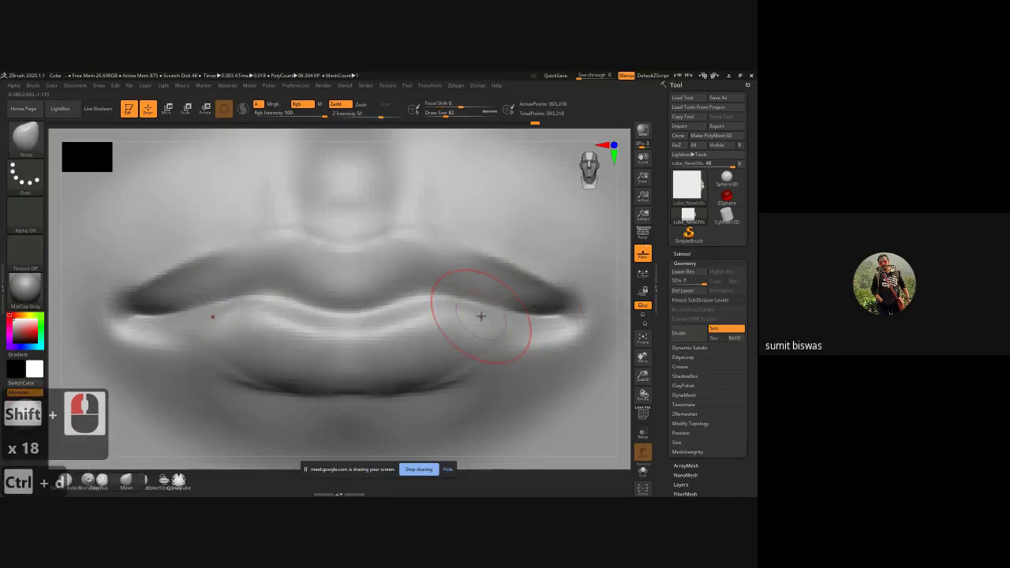
- Try to reshape the seam between the lips in side profile with the Move brush and undo the strokes
ctrl+right_drag(482, 317, 582, 369)
alt+drag(581, 369, 517, 309)
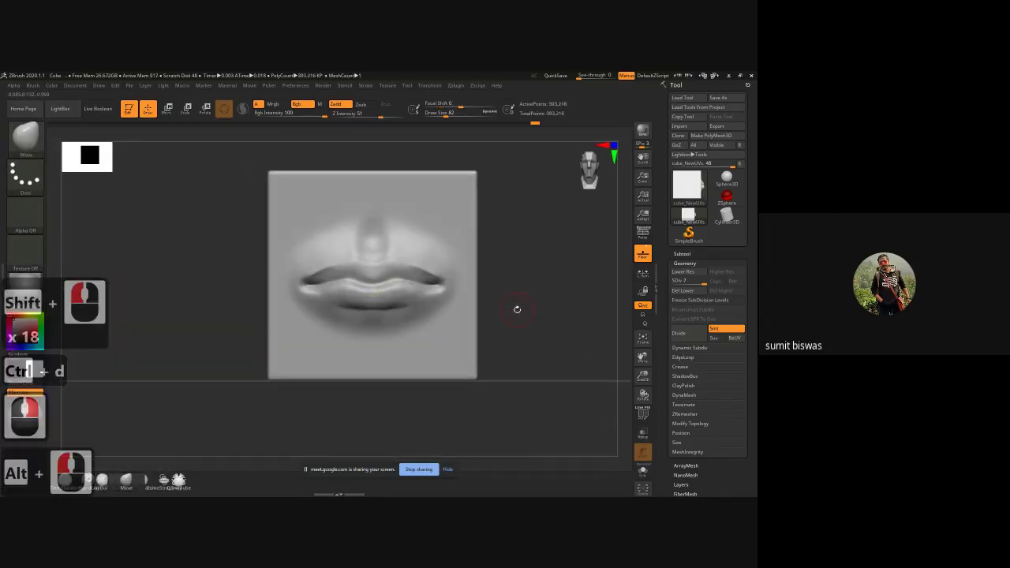
ctrl+right_drag(378, 274, 403, 307)
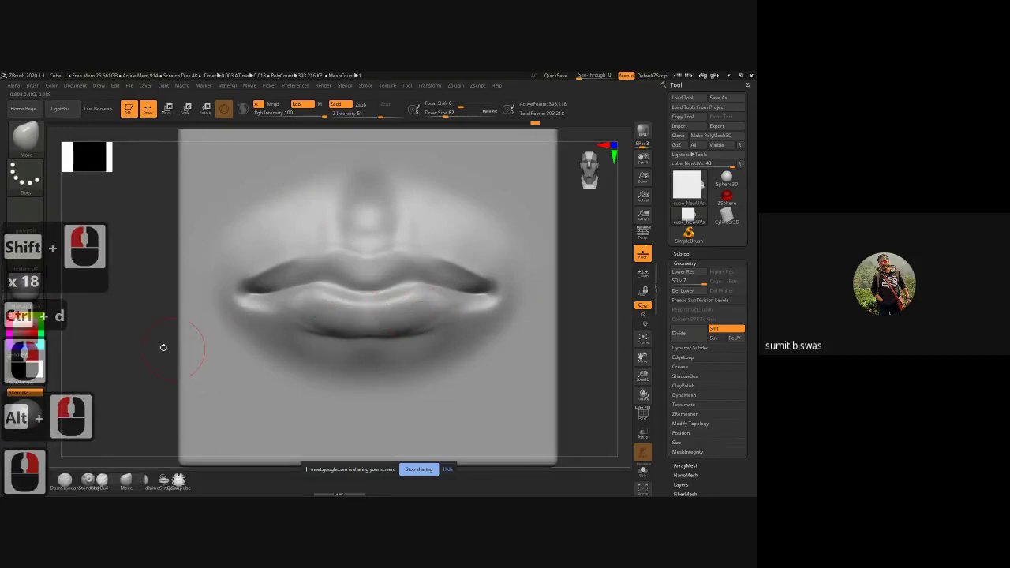
shift+drag(164, 347, 174, 347)
ctrl+right_drag(428, 258, 454, 300)
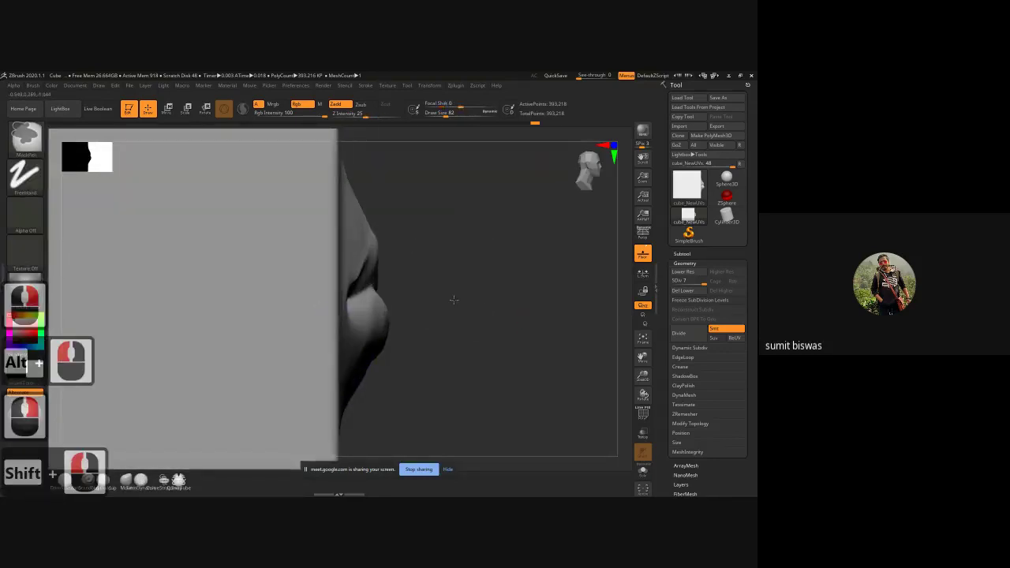
drag(454, 300, 469, 336)
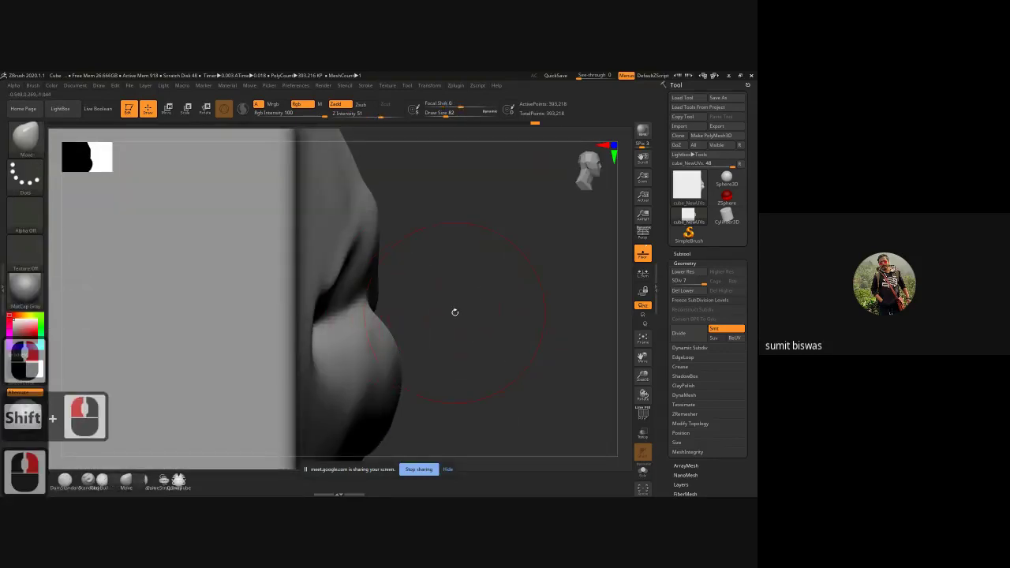
mouse_move(368, 306)
mouse_down()
mouse_move(338, 326)
mouse_move(362, 317)
mouse_up()
key(ctrl+z)
key(ctrl+z)
key(ctrl+z)
key(ctrl+z)
key(ctrl+z)
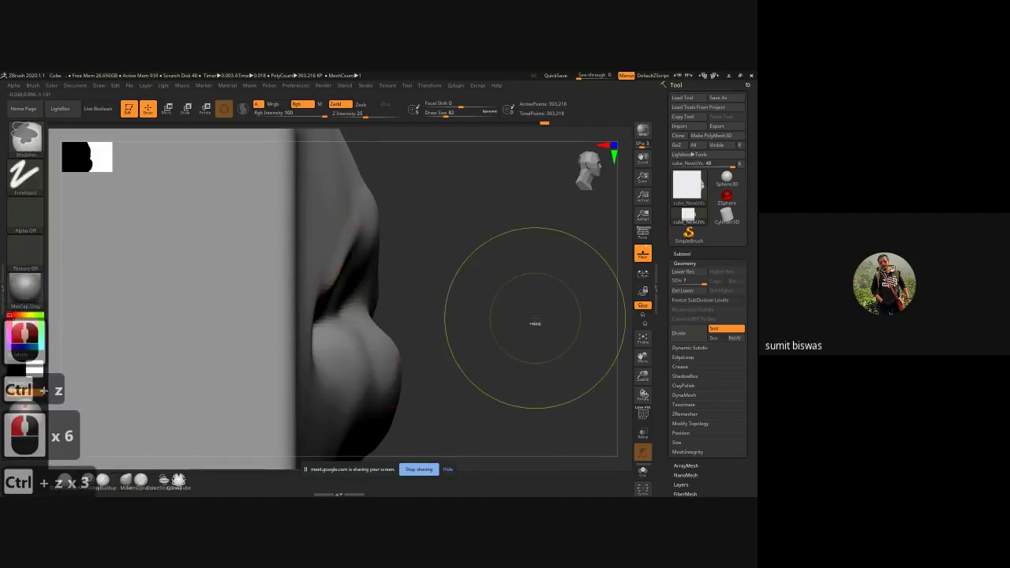
- Switch to DamStandard, carve the line between the lips from the corners to the centre, and raise the upper lip's border with inverted strokes
drag(542, 318, 434, 323)
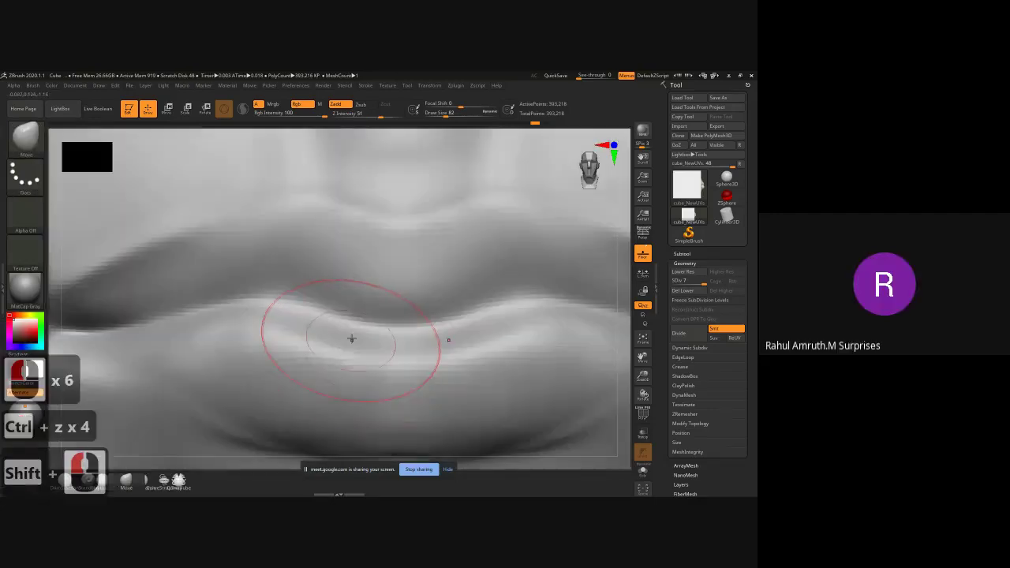
key(b)
key(d)
key(s)
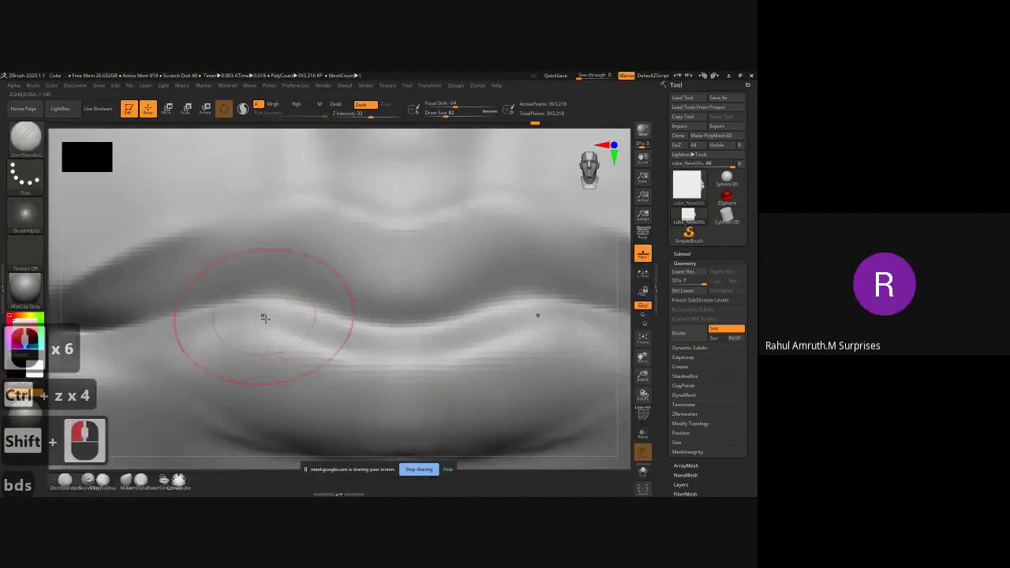
ctrl+right_drag(325, 260, 232, 261)
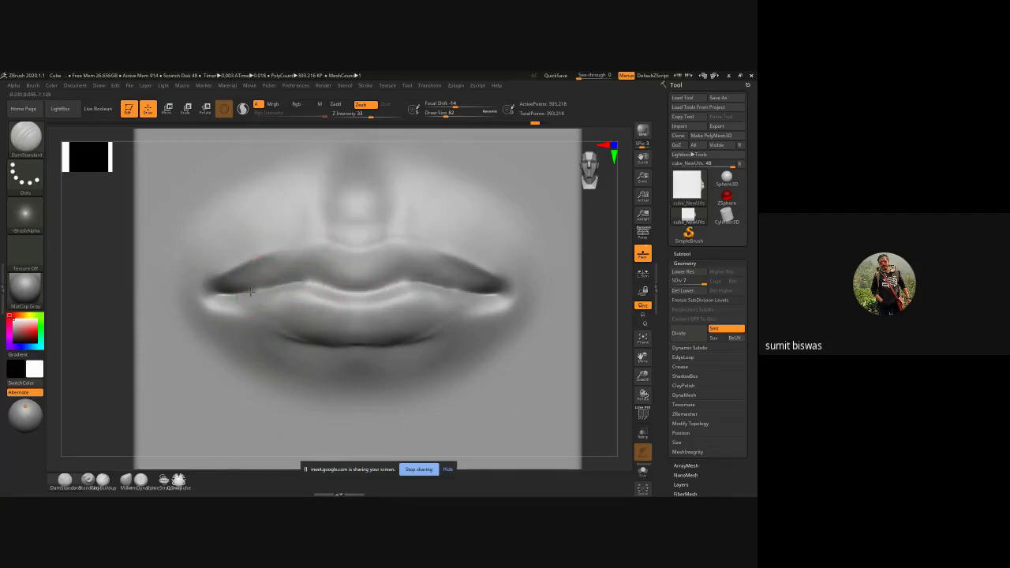
mouse_move(222, 291)
mouse_down()
mouse_move(316, 282)
mouse_move(349, 295)
mouse_up()
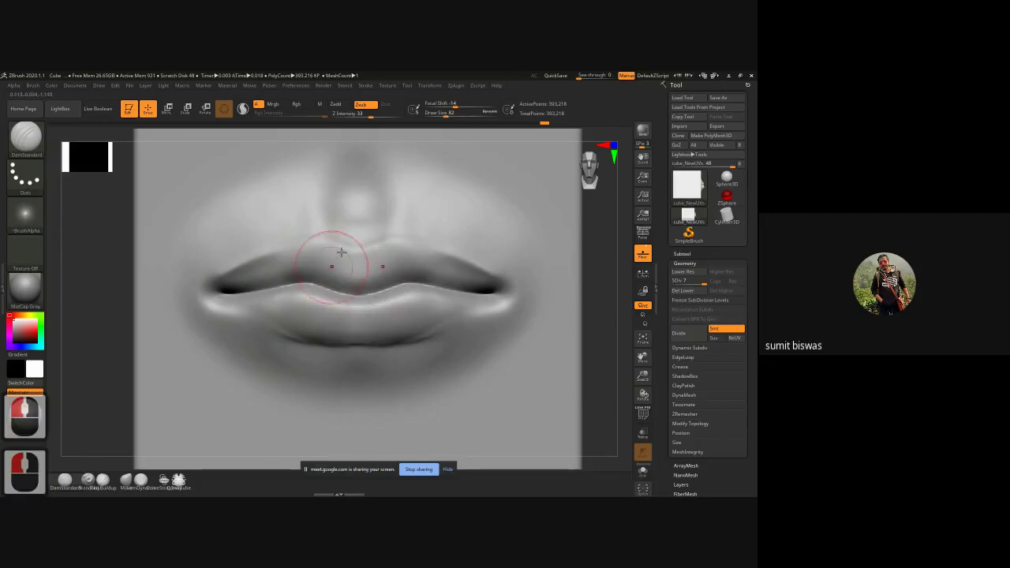
mouse_move(315, 242)
mouse_down()
mouse_move(362, 249)
mouse_move(297, 242)
mouse_up()
drag(242, 262, 211, 277)
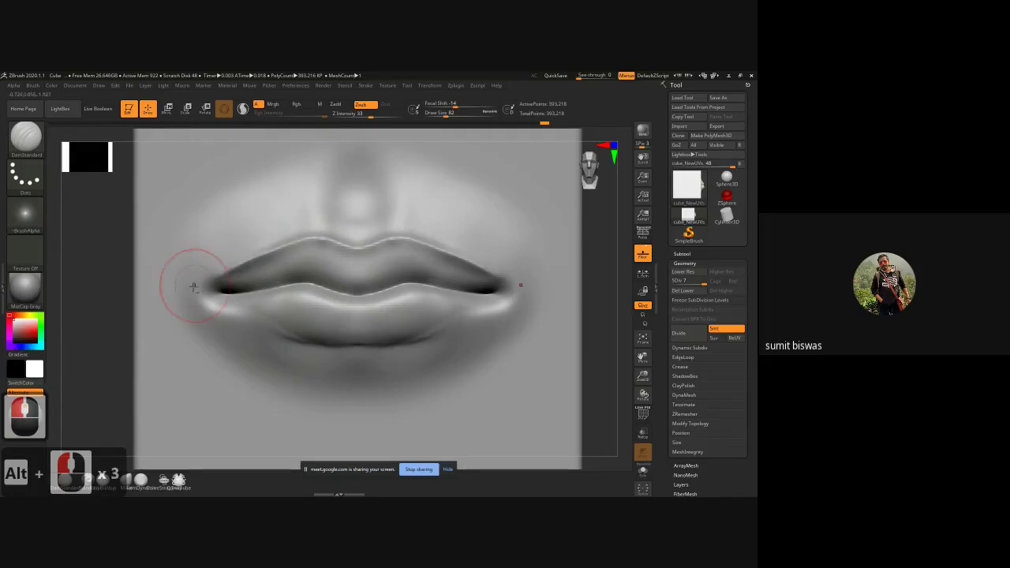
- Smooth the upper lip's raised border, then build up and blend the centre of the upper lip with ClayBuildup
shift+drag(289, 242, 230, 266)
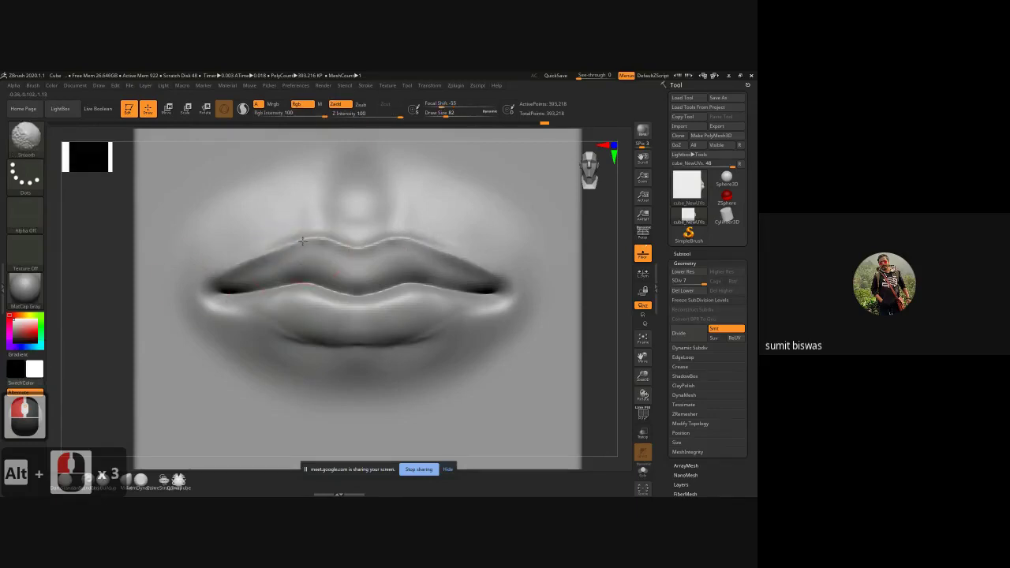
shift+drag(303, 242, 326, 241)
key(b)
key(c)
key(b)
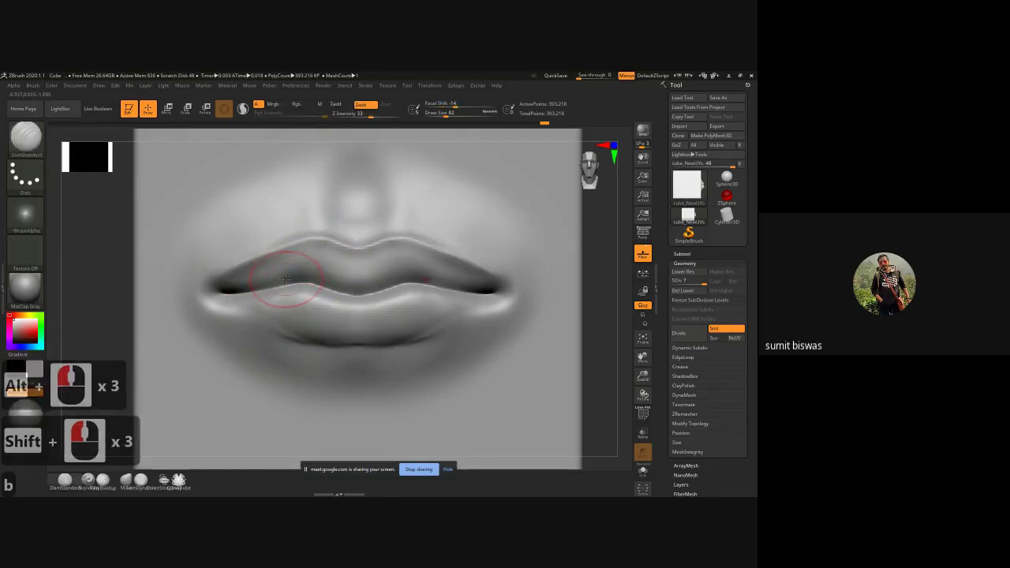
drag(318, 259, 357, 281)
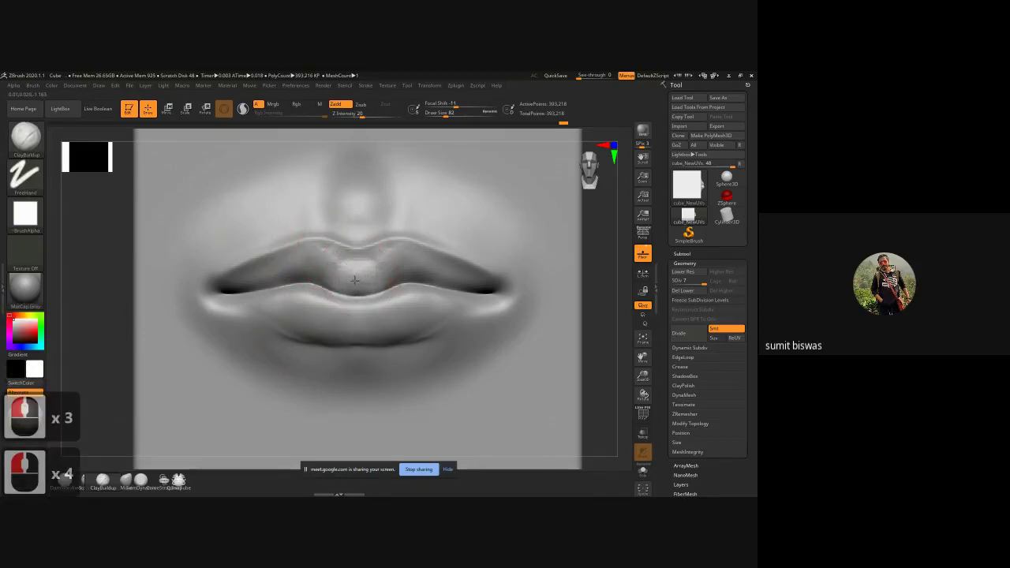
mouse_move(349, 262)
mouse_down()
mouse_move(365, 261)
mouse_move(350, 234)
mouse_move(359, 241)
mouse_move(343, 253)
mouse_move(335, 243)
mouse_move(344, 254)
mouse_move(332, 246)
mouse_up()
mouse_move(331, 247)
shift+mouse_down()
mouse_move(315, 257)
mouse_move(368, 272)
mouse_move(354, 274)
shift+mouse_up()
shift+drag(355, 272, 369, 246)
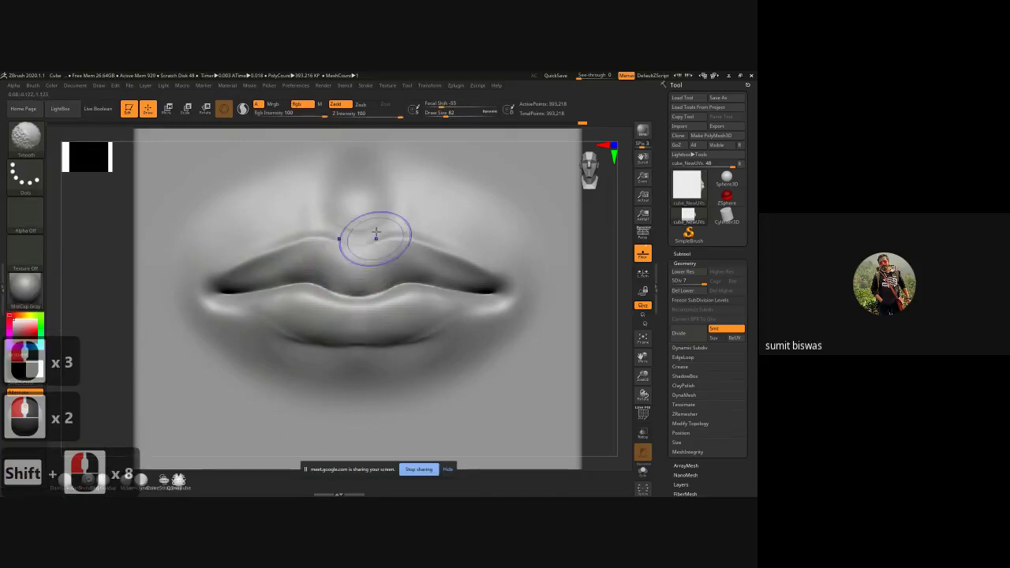
mouse_move(361, 208)
shift+mouse_down()
mouse_move(355, 227)
mouse_move(341, 210)
shift+mouse_up()
- Add clay along the lower lip from the centre towards the corner, working from above
ctrl+right_drag(434, 301, 442, 245)
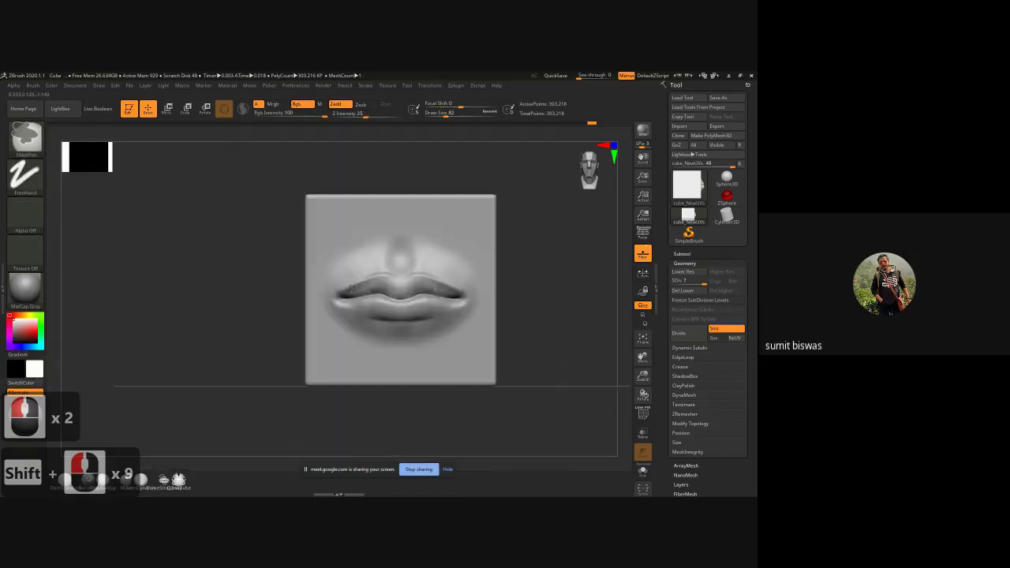
alt+drag(524, 294, 442, 341)
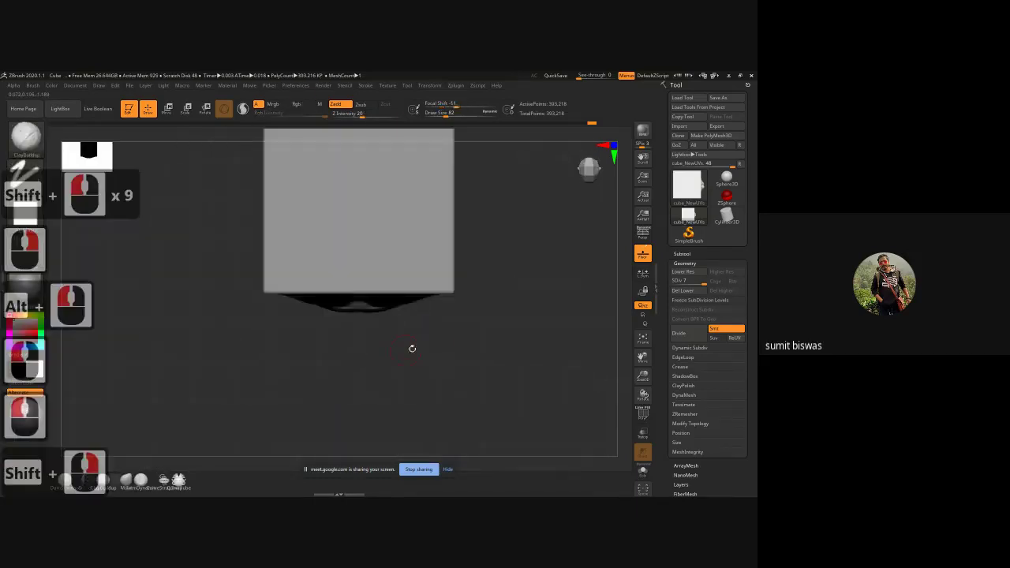
right_drag(432, 314, 412, 278)
ctrl+right_drag(349, 266, 425, 347)
right_drag(425, 347, 416, 203)
drag(315, 282, 213, 269)
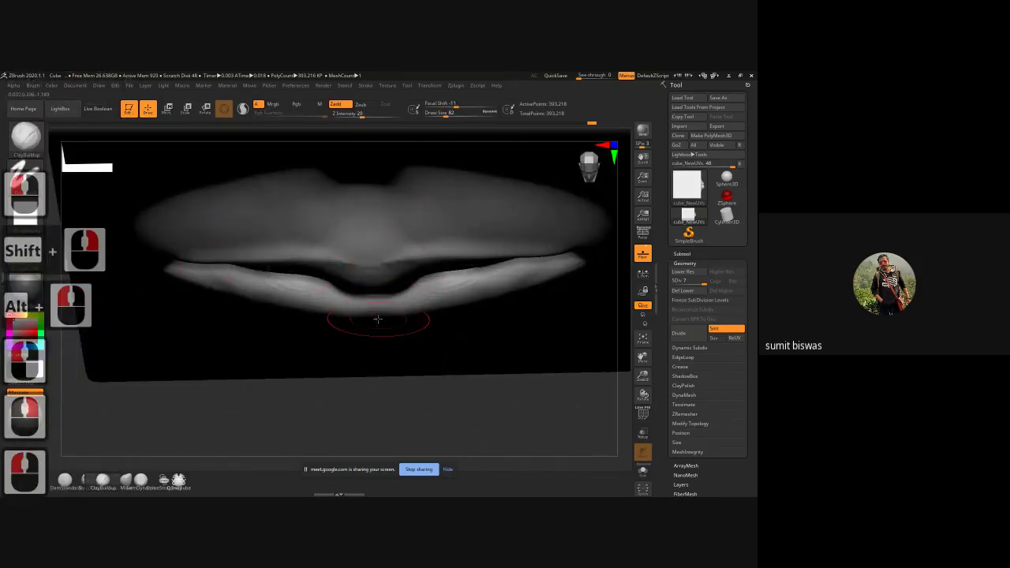
- Switch to the Move brush with a draw size above 200 and pull the upper lip's centre and sides forward over the lower lip
key(b)
key(m)
key(v)
key(bracketright)
key(bracketright)
key(bracketright)
key(bracketright)
key(bracketright)
key(bracketright)
key(bracketright)
key(bracketright)
key(bracketright)
key(bracketright)
key(bracketright)
key(bracketright)
key(bracketright)
key(bracketright)
key(bracketright)
key(bracketright)
key(bracketright)
key(bracketright)
key(bracketright)
key(bracketright)
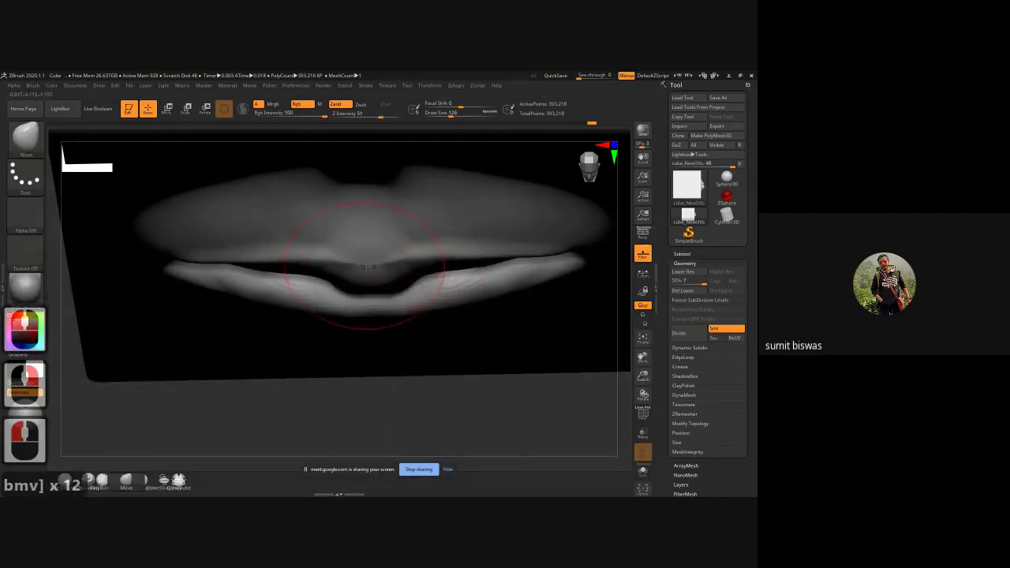
key(bracketright)
key(bracketright)
key(bracketright)
key(bracketright)
key(bracketright)
key(bracketright)
key(bracketright)
key(bracketright)
key(bracketright)
key(bracketright)
key(bracketright)
key(bracketright)
key(bracketright)
key(bracketright)
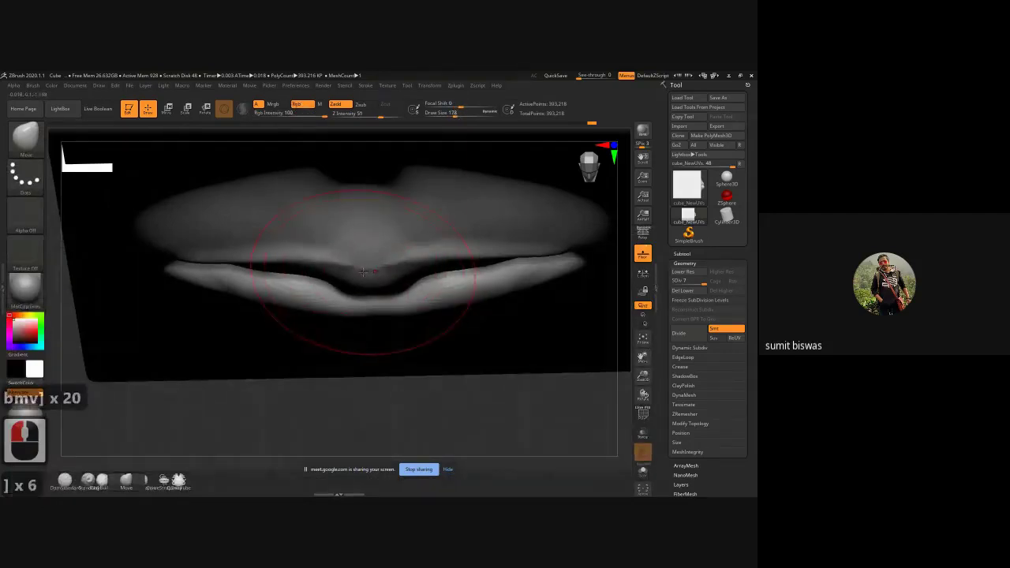
drag(361, 271, 357, 259)
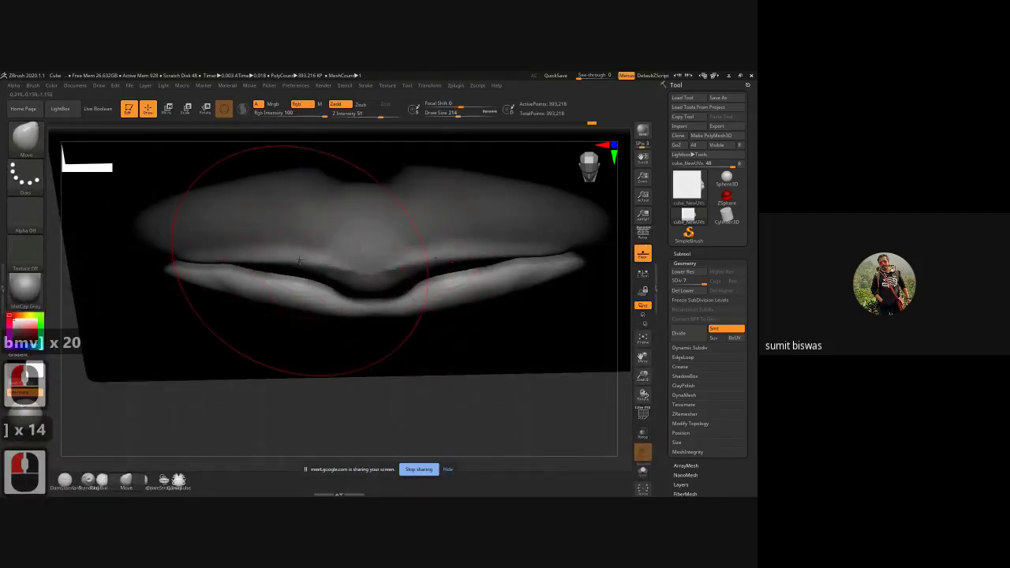
drag(293, 261, 293, 272)
mouse_move(295, 258)
mouse_down()
mouse_move(285, 278)
mouse_move(249, 272)
mouse_up()
drag(256, 270, 259, 278)
drag(292, 274, 295, 271)
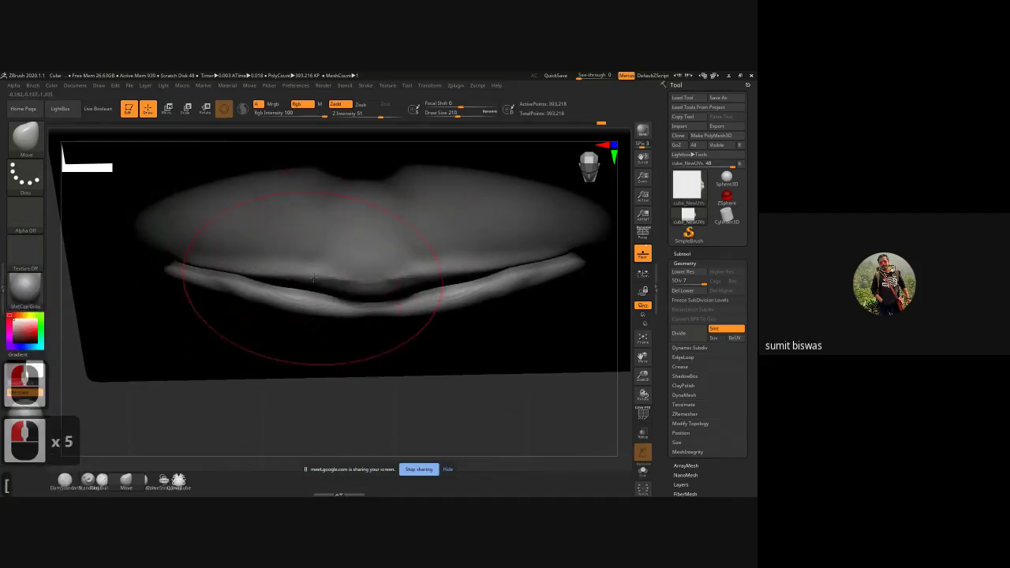
- Reduce the Move brush to draw size 190 and round out the upper lip's forward curve beside the centre
key(bracketleft)
key(bracketleft)
key(bracketleft)
key(bracketleft)
key(bracketleft)
key(bracketleft)
drag(340, 294, 291, 290)
drag(290, 289, 289, 291)
drag(289, 289, 289, 292)
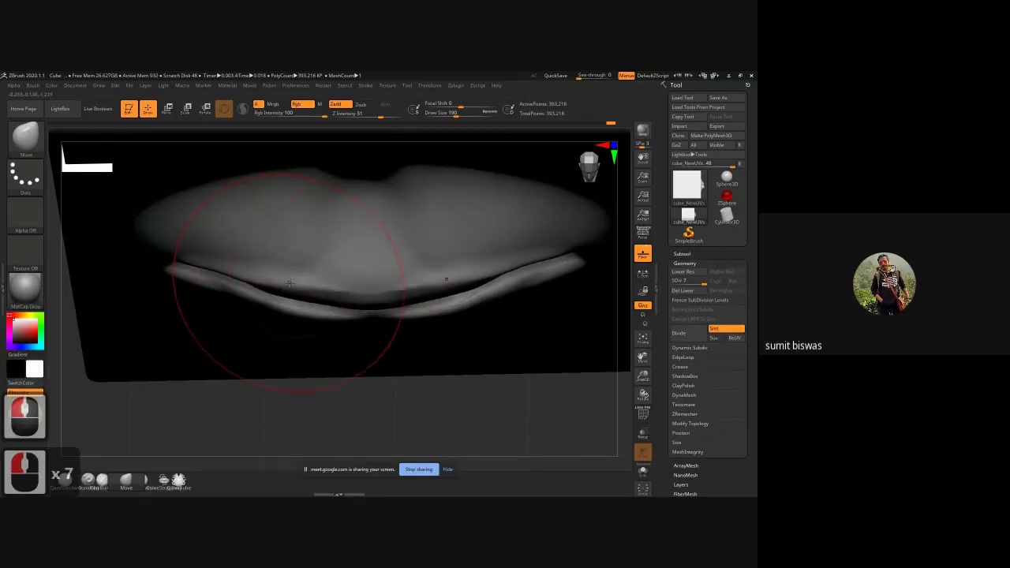
- Build up the skin around both mouth corners with ClayBuildup at draw size 98
key(ctrl)
ctrl+right_drag(452, 342, 431, 390)
mouse_move(433, 390)
shift+mouse_down()
mouse_move(426, 338)
mouse_move(351, 397)
mouse_move(287, 388)
shift+mouse_up()
drag(286, 389, 376, 406)
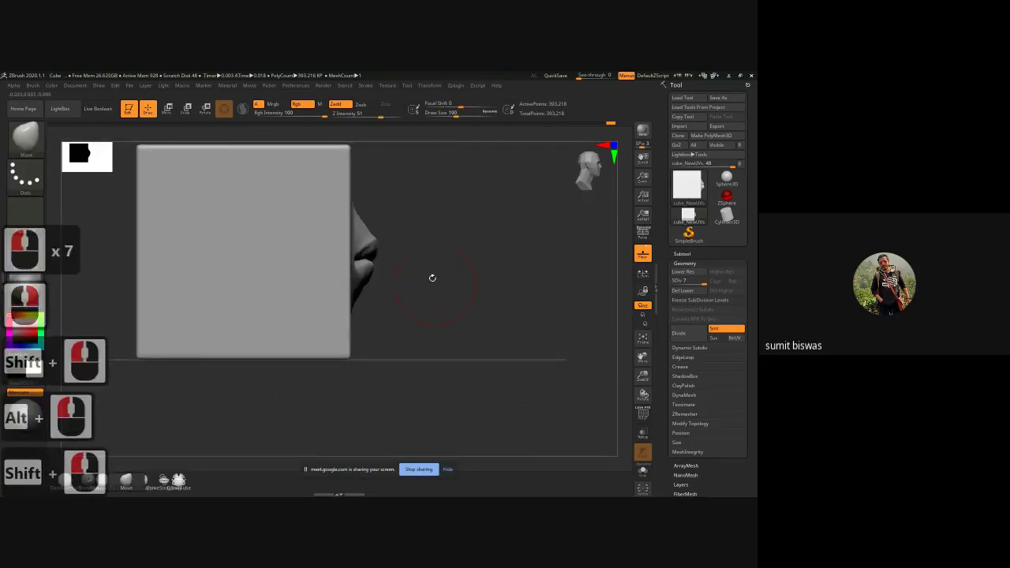
alt+drag(404, 272, 430, 304)
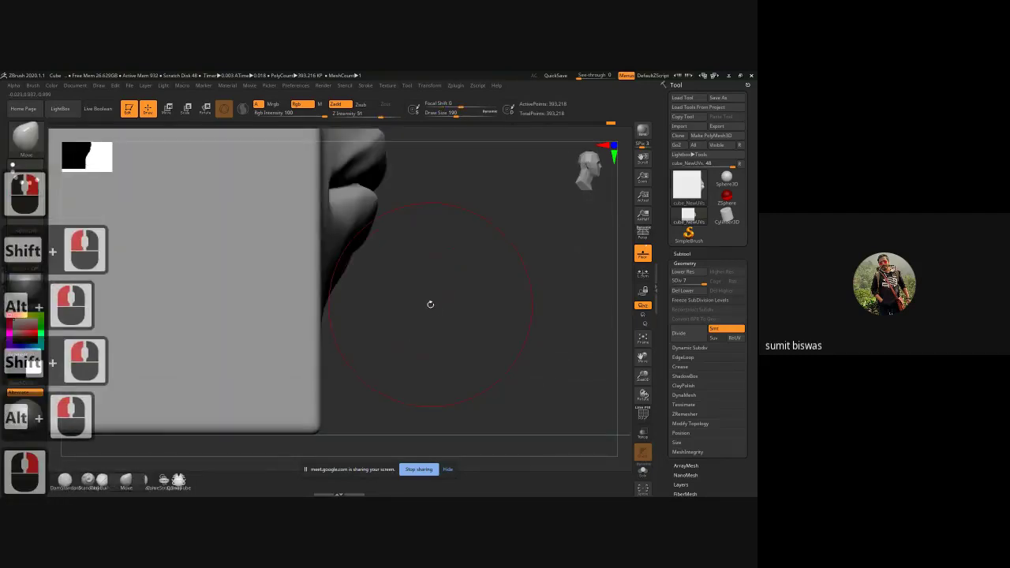
ctrl+right_drag(431, 305, 462, 316)
mouse_move(460, 315)
alt+mouse_down()
mouse_move(476, 287)
mouse_move(417, 293)
alt+mouse_up()
key(b)
key(c)
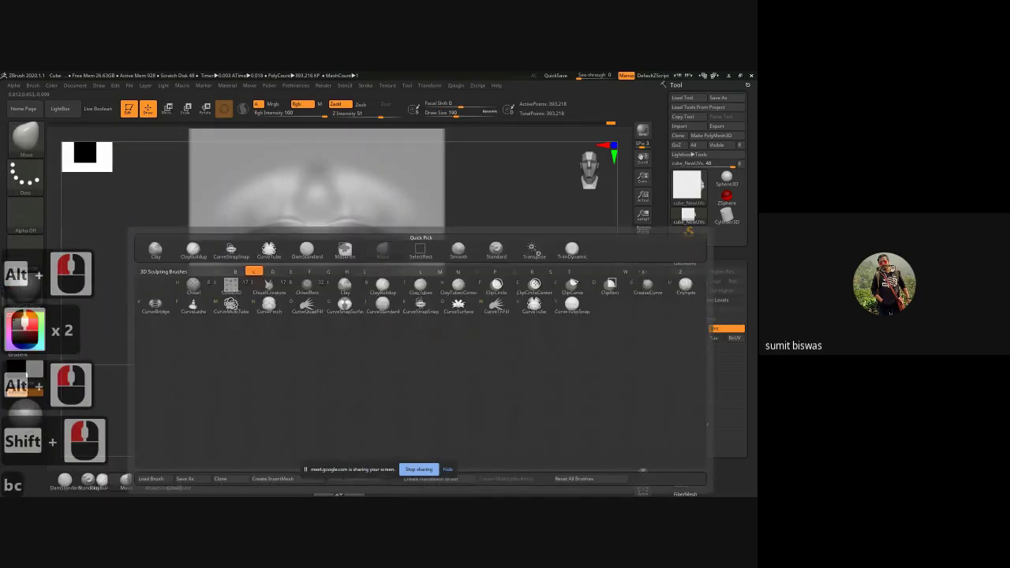
key(b)
key(bracketleft)
key(bracketleft)
key(bracketleft)
key(bracketleft)
key(bracketleft)
key(bracketleft)
key(bracketleft)
key(bracketleft)
key(bracketleft)
key(bracketleft)
key(bracketleft)
key(bracketleft)
key(bracketleft)
key(bracketleft)
key(bracketleft)
key(bracketleft)
key(bracketleft)
key(bracketleft)
key(bracketleft)
key(bracketleft)
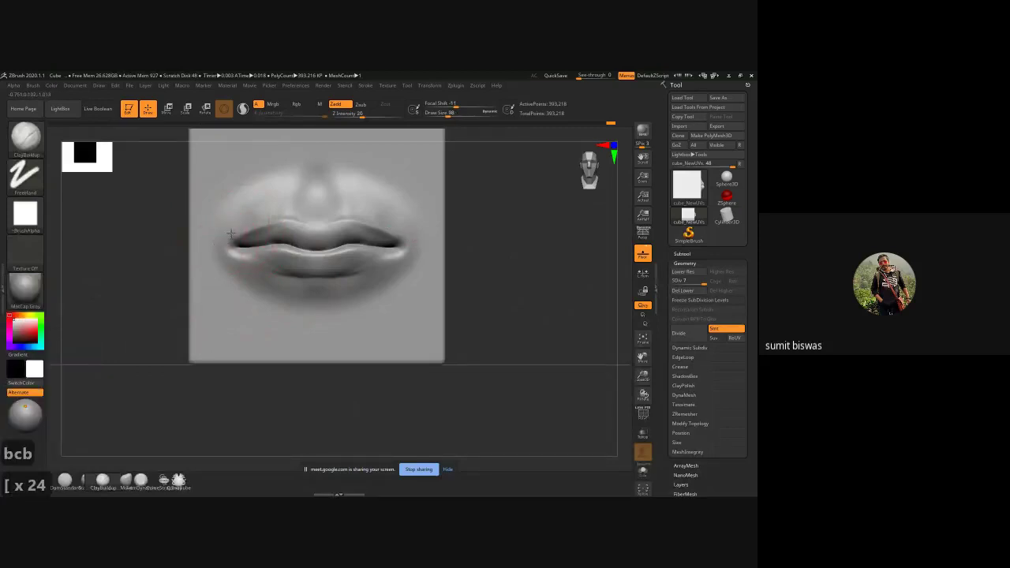
drag(231, 233, 219, 246)
mouse_move(220, 239)
mouse_down()
mouse_move(223, 256)
mouse_move(210, 250)
mouse_up()
drag(226, 224, 216, 235)
drag(229, 225, 218, 237)
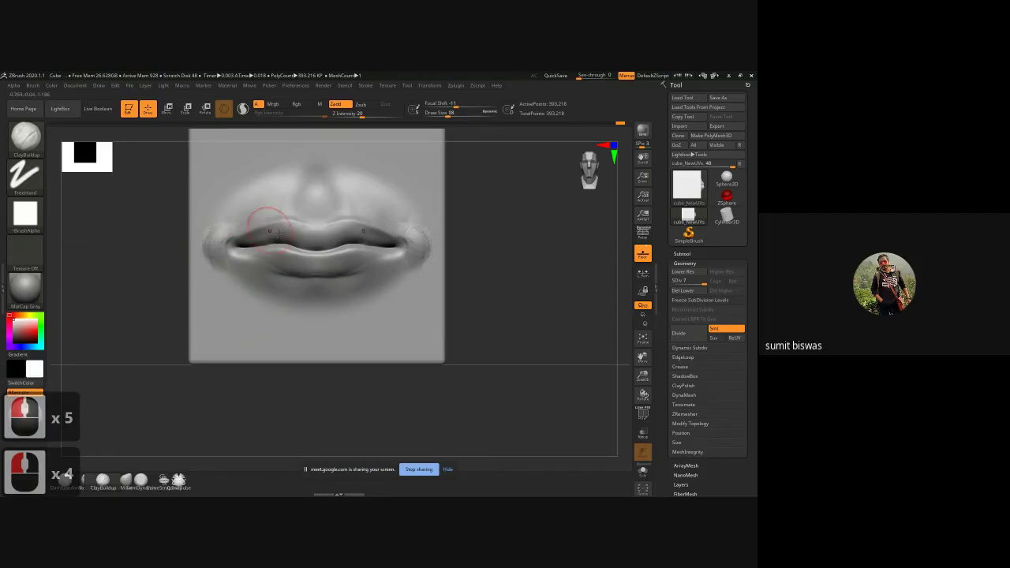
- Enlarge the brush, undo the extra clay dab beside the mouth corner, and smooth the built-up corners
key(])
key(])
key(])
click(228, 227)
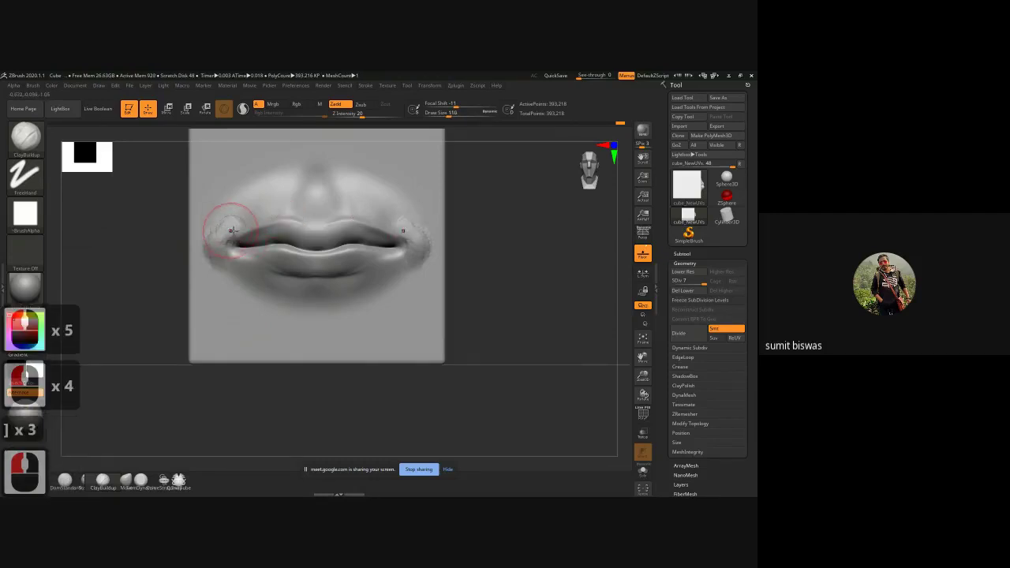
key(ctrl+z)
key(shift)
shift+drag(216, 235, 254, 220)
- Build up the skin above the upper lip on both sides of the philtrum and smooth its outer edge
drag(243, 226, 269, 217)
drag(285, 196, 269, 214)
drag(284, 195, 262, 216)
mouse_move(267, 197)
mouse_down()
mouse_move(249, 216)
mouse_move(267, 204)
mouse_move(287, 209)
mouse_move(259, 203)
mouse_move(283, 206)
mouse_up()
drag(279, 181, 256, 215)
drag(262, 192, 242, 210)
mouse_move(246, 195)
mouse_down()
mouse_move(239, 210)
mouse_move(275, 189)
mouse_up()
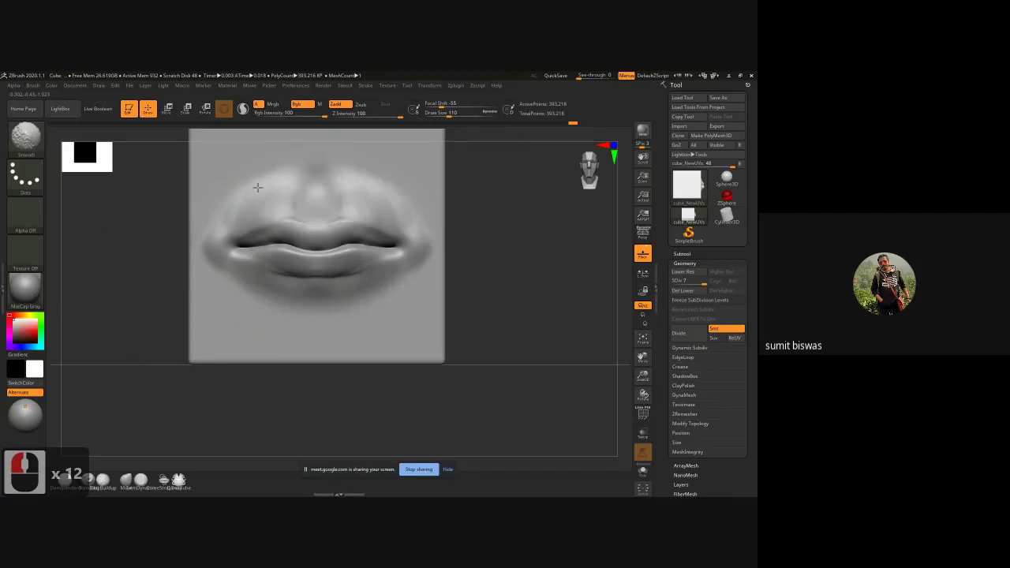
shift+drag(254, 188, 244, 207)
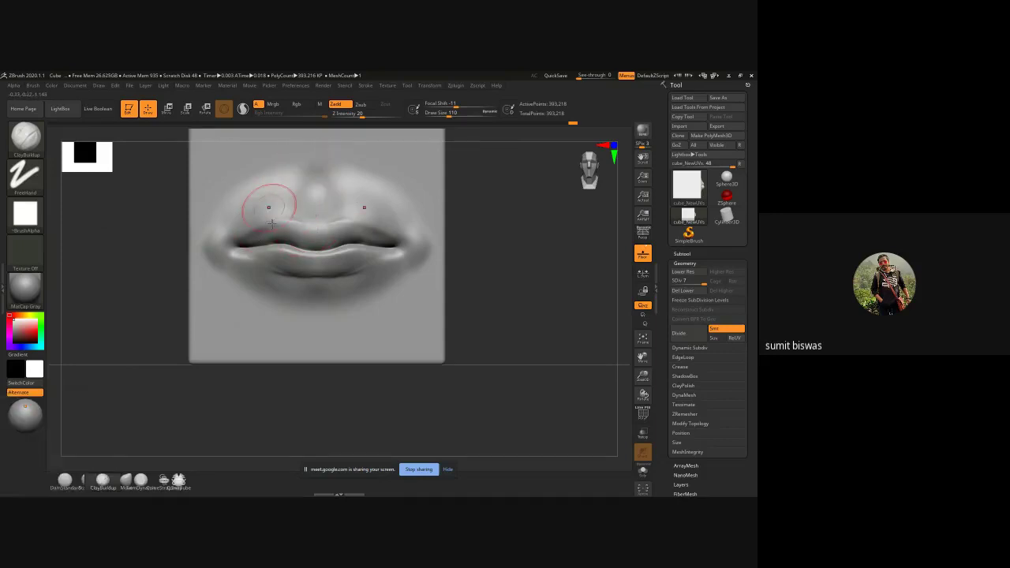
- Build up a chin mound below the lower lip near the cube's lower edge with ClayBuildup at draw size 126
key(bracketright)
key(bracketright)
key(bracketright)
key(bracketright)
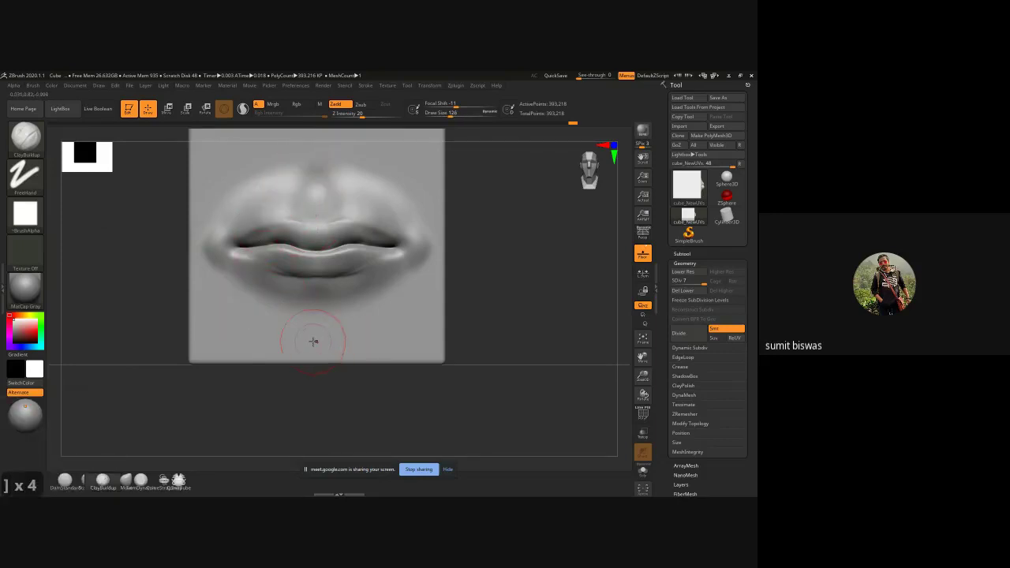
mouse_move(323, 332)
mouse_down()
mouse_move(355, 339)
mouse_move(347, 345)
mouse_up()
mouse_move(347, 344)
mouse_down()
mouse_move(321, 338)
mouse_move(316, 348)
mouse_move(354, 343)
mouse_move(336, 336)
mouse_up()
- Carve the hollow between the lower lip and chin, shape the areas beside it, and smooth the transitions
mouse_move(347, 298)
alt+mouse_down()
mouse_move(325, 309)
mouse_move(338, 299)
mouse_move(330, 287)
mouse_move(294, 286)
mouse_move(340, 287)
alt+mouse_up()
alt+drag(339, 303, 316, 321)
drag(332, 308, 279, 311)
mouse_move(353, 297)
alt+mouse_down()
mouse_move(319, 289)
mouse_move(360, 300)
alt+mouse_up()
mouse_move(352, 317)
alt+mouse_down()
mouse_move(315, 308)
mouse_move(307, 291)
mouse_move(325, 318)
mouse_move(311, 293)
mouse_move(324, 307)
mouse_move(273, 310)
mouse_move(243, 298)
mouse_move(236, 266)
mouse_move(222, 317)
alt+mouse_up()
mouse_move(272, 279)
mouse_down()
mouse_move(246, 323)
mouse_move(251, 289)
mouse_move(232, 319)
mouse_move(250, 289)
mouse_up()
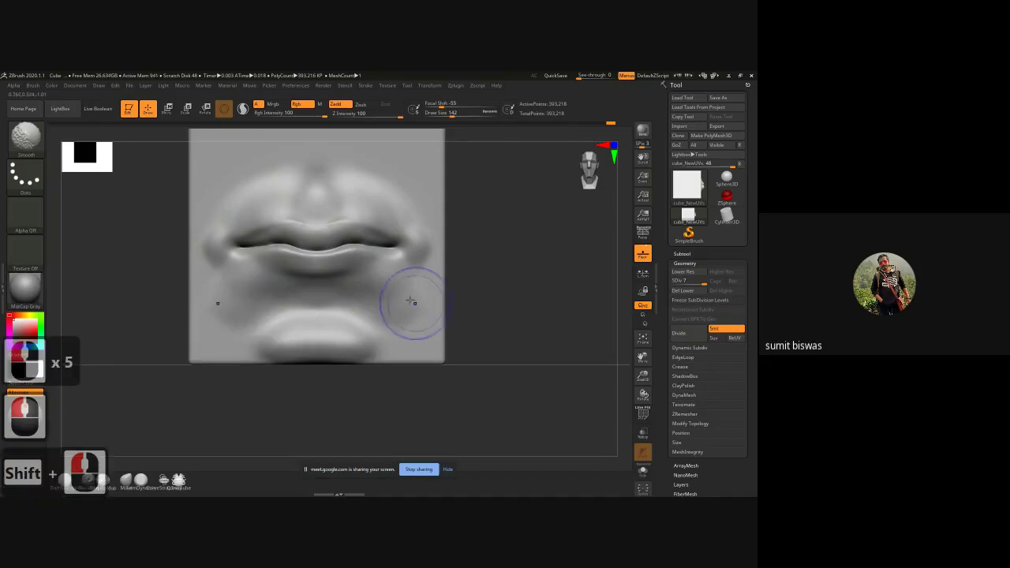
shift+drag(412, 302, 392, 288)
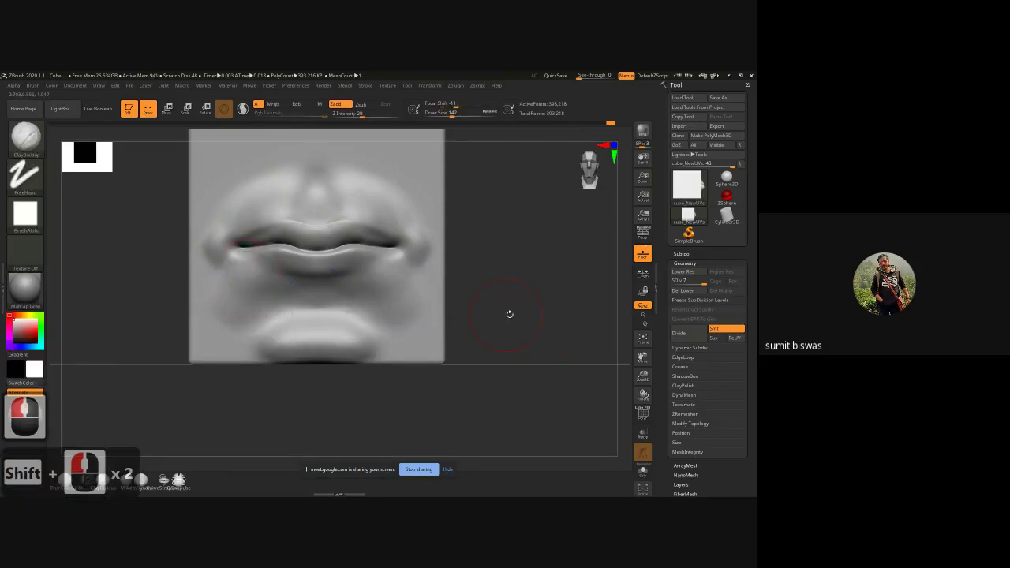
drag(510, 315, 515, 317)
mouse_move(274, 287)
mouse_down()
mouse_move(237, 332)
mouse_move(250, 307)
mouse_move(278, 318)
mouse_up()
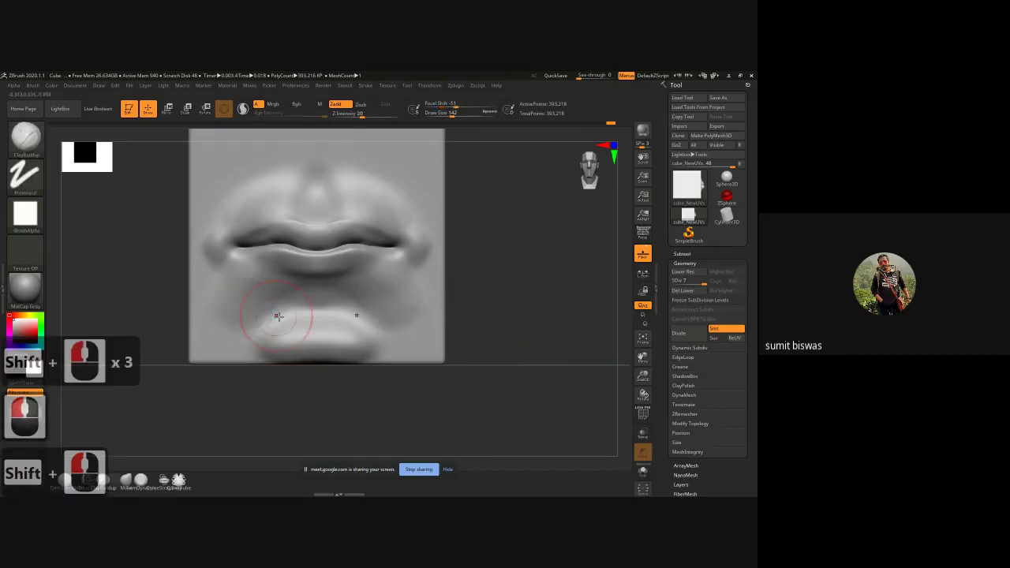
- Sharpen the upper lip's border with inverted DamStandard strokes at draw size 50 and smooth along the cupid's bow
key(b)
key(d)
key(s)
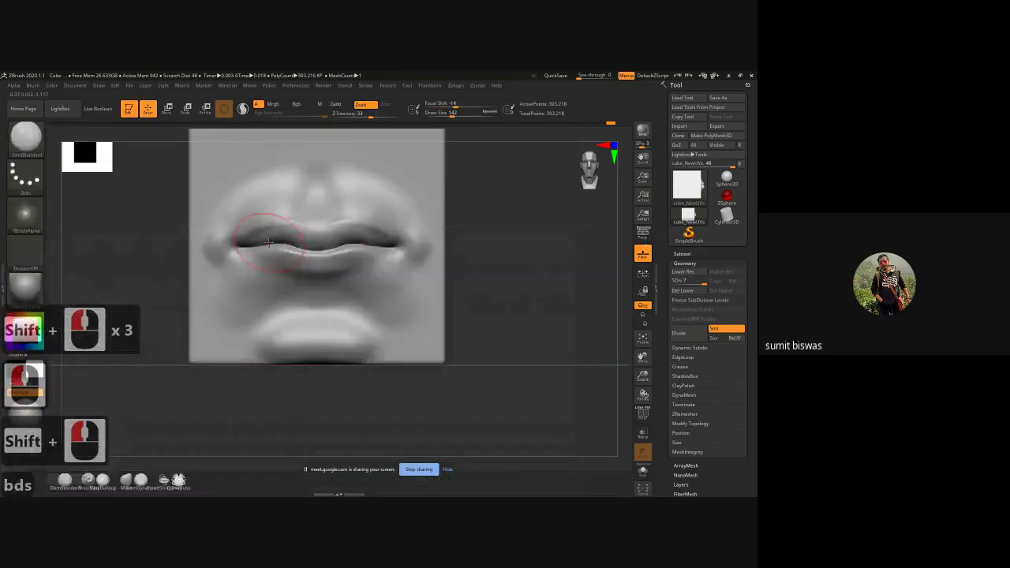
ctrl+right_drag(268, 240, 278, 308)
key([)
key(bracketleft)
key(bracketleft)
key(bracketleft)
key(bracketleft)
key(bracketleft)
key(bracketleft)
key(bracketleft)
key(bracketleft)
key(bracketleft)
key(bracketleft)
key(bracketleft)
key(bracketleft)
key(bracketleft)
key(bracketleft)
key(bracketleft)
key(bracketleft)
key(bracketleft)
key(bracketleft)
key(bracketleft)
key(bracketleft)
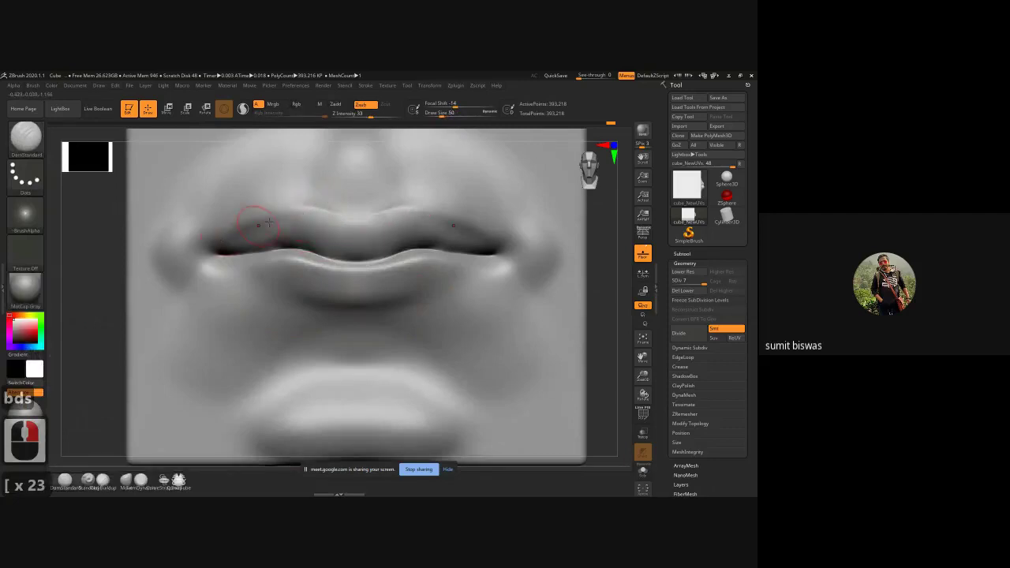
key(alt)
mouse_move(348, 215)
alt+mouse_down()
mouse_move(357, 216)
mouse_move(289, 223)
mouse_move(309, 212)
mouse_move(296, 219)
alt+mouse_up()
shift+drag(309, 212, 294, 220)
mouse_move(309, 210)
shift+mouse_down()
mouse_move(298, 221)
mouse_move(308, 214)
shift+mouse_up()
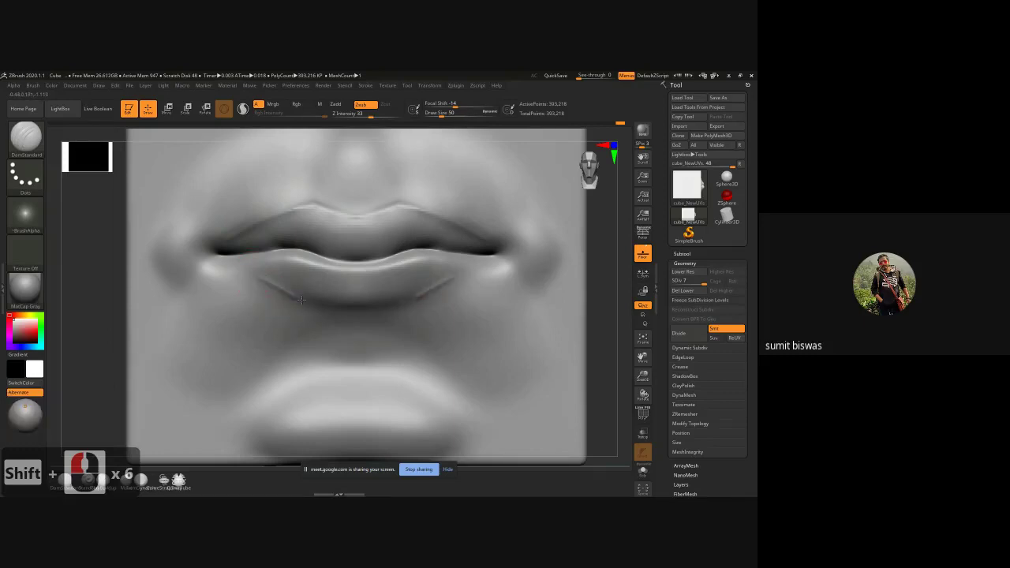
- Define the lower lip's bottom border with an inverted DamStandard stroke and smooth along it
mouse_move(300, 300)
alt+mouse_down()
mouse_move(387, 303)
mouse_move(375, 300)
alt+mouse_up()
shift+drag(376, 300, 431, 287)
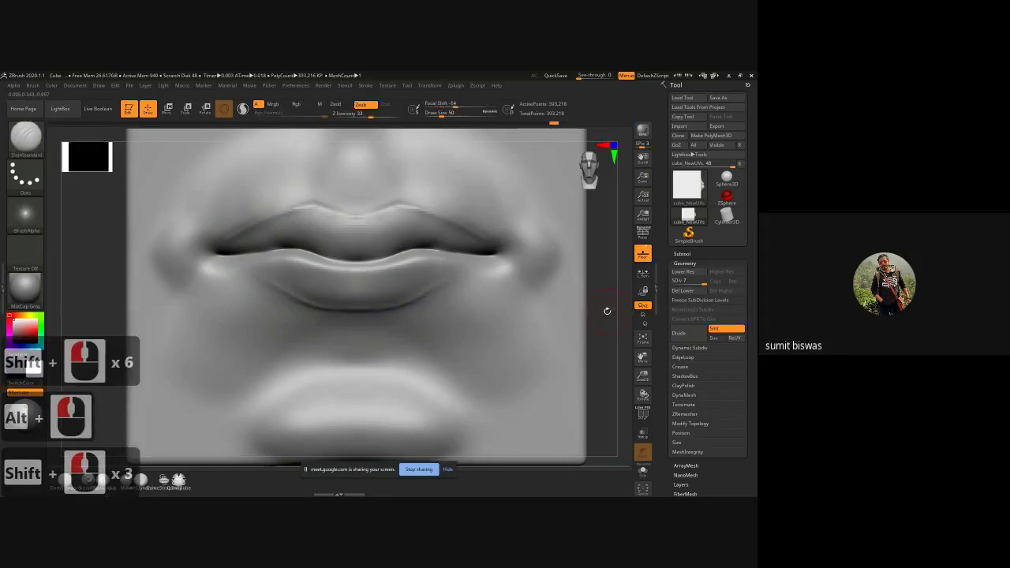
mouse_move(608, 311)
mouse_down()
mouse_move(627, 311)
mouse_move(614, 312)
mouse_up()
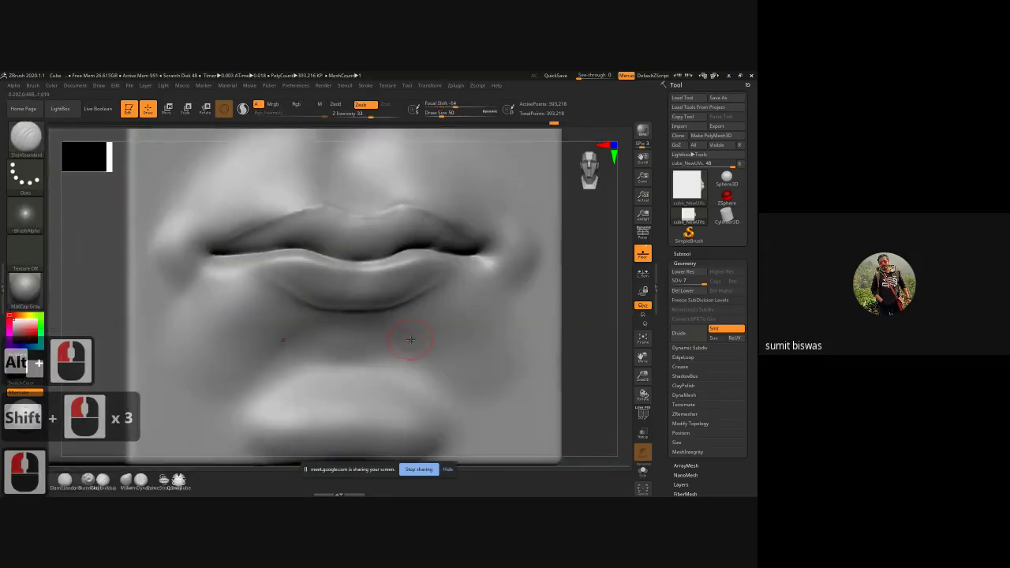
- Build up volume in the middle of the lower lip with ClayBuildup at draw size 70
key(b)
key(c)
key(b)
key(bracketright)
key(bracketright)
key(bracketright)
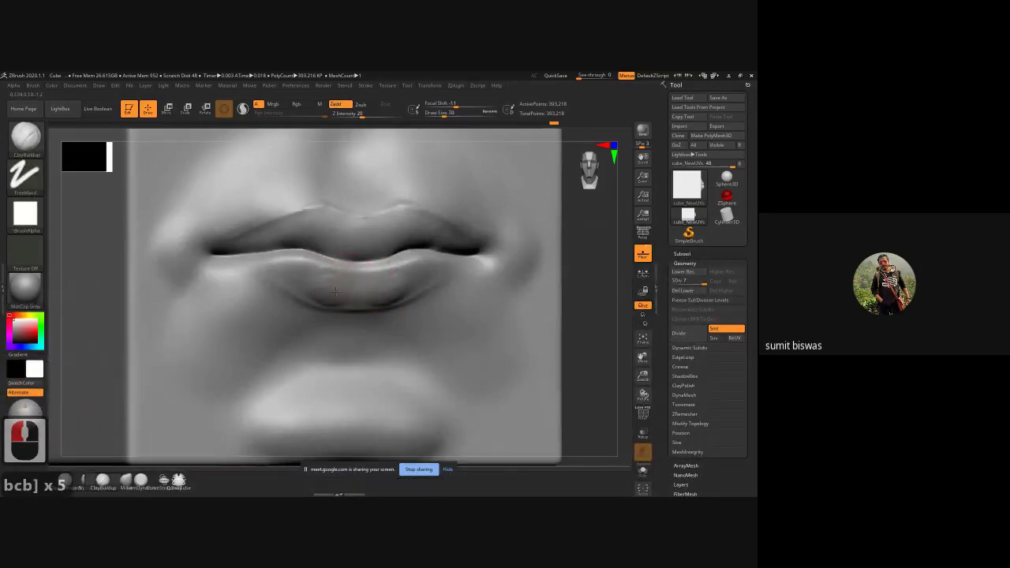
mouse_move(335, 291)
mouse_down()
mouse_move(338, 300)
mouse_move(332, 285)
mouse_move(317, 299)
mouse_move(331, 278)
mouse_move(327, 291)
mouse_move(386, 287)
mouse_up()
drag(311, 275, 293, 280)
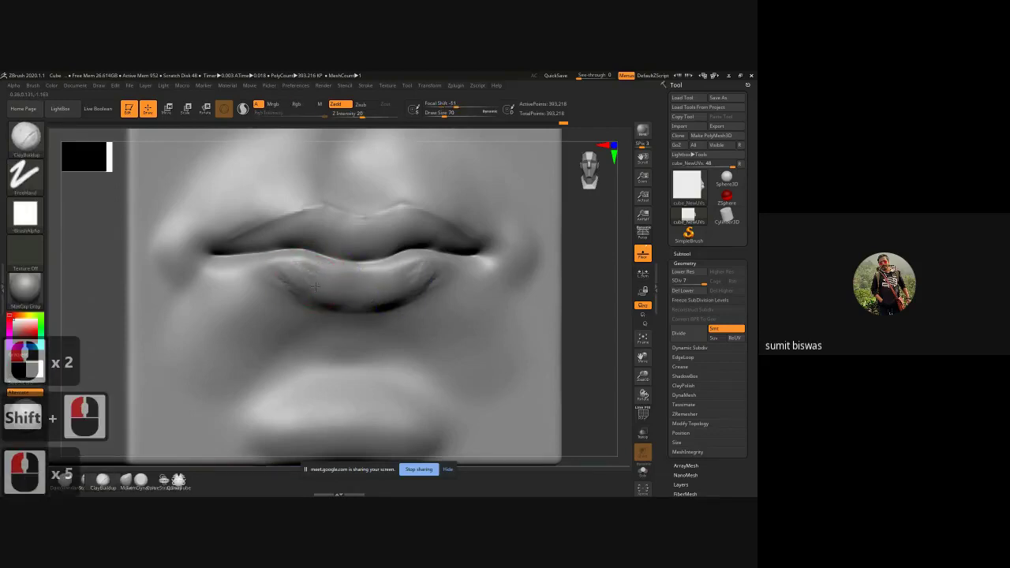
- Fill out the sides of the lower lip with ClayBuildup strokes and smooth the lip surfaces
drag(292, 268, 307, 273)
mouse_move(310, 275)
mouse_down()
mouse_move(322, 278)
mouse_move(322, 294)
mouse_up()
drag(323, 294, 337, 297)
mouse_move(338, 297)
mouse_down()
mouse_move(349, 291)
mouse_move(307, 275)
mouse_up()
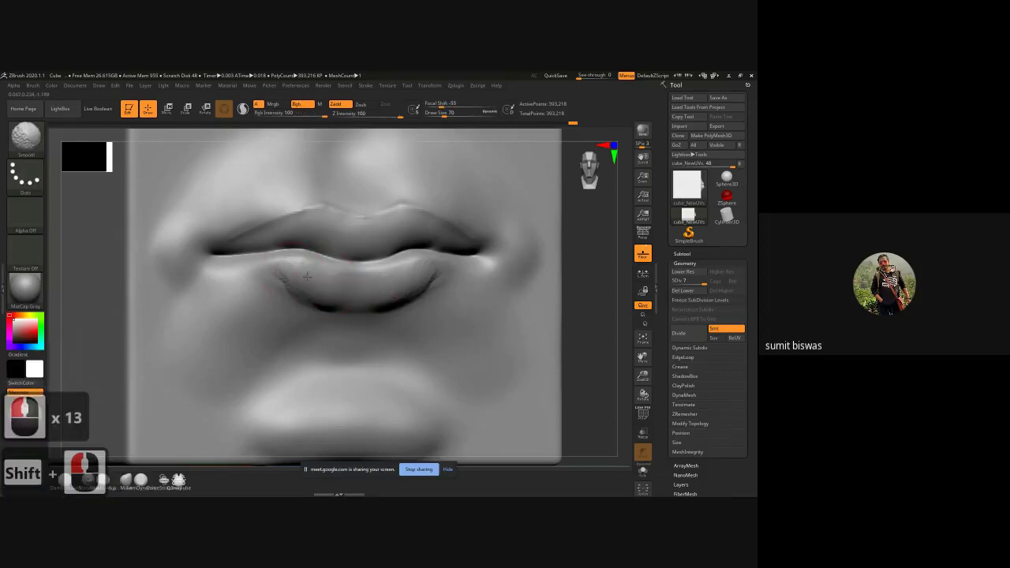
shift+drag(384, 289, 371, 292)
shift+drag(370, 293, 361, 295)
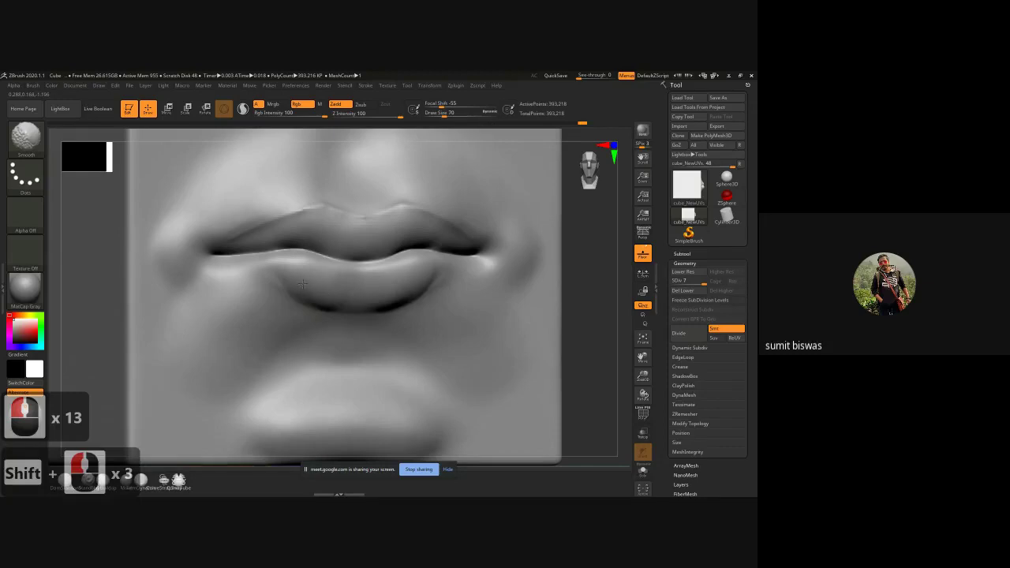
mouse_move(387, 225)
shift+mouse_down()
mouse_move(285, 222)
mouse_move(208, 247)
shift+mouse_up()
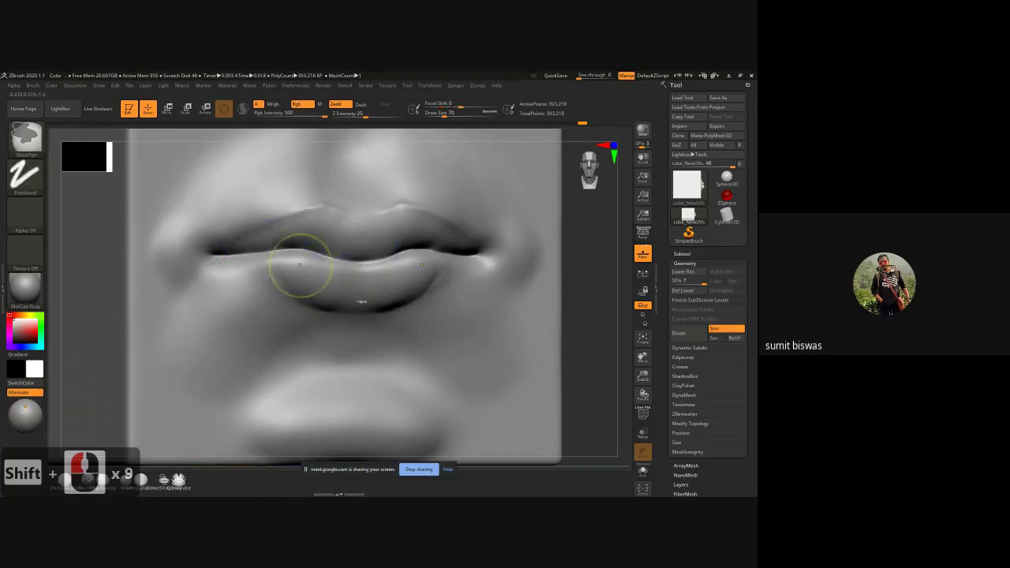
- Carve a slight dip in the lower lip's upper middle and add clay beside it
ctrl+right_drag(303, 268, 292, 296)
drag(526, 331, 434, 255)
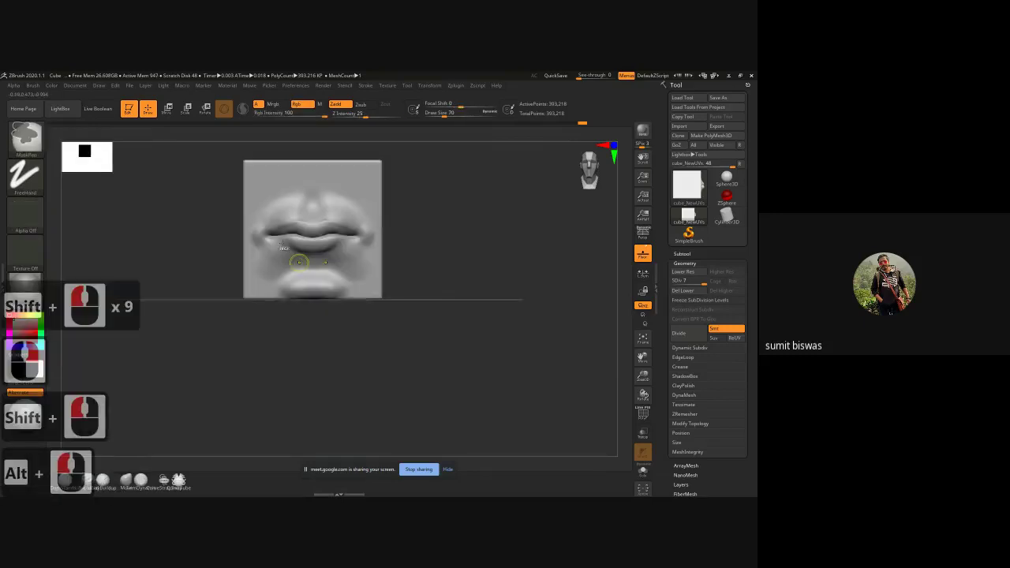
ctrl+right_drag(300, 262, 298, 276)
drag(297, 274, 299, 326)
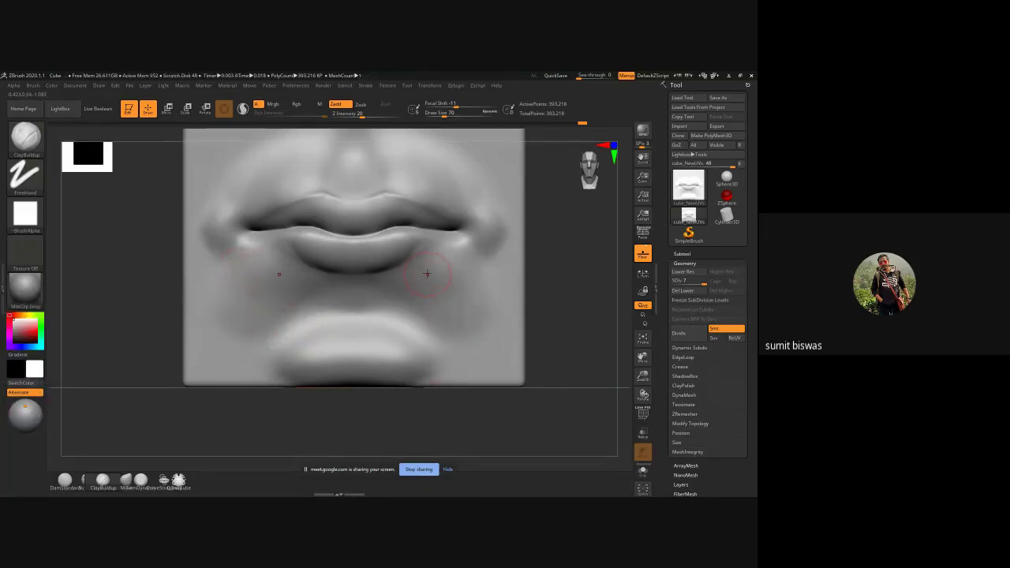
right_click(350, 240)
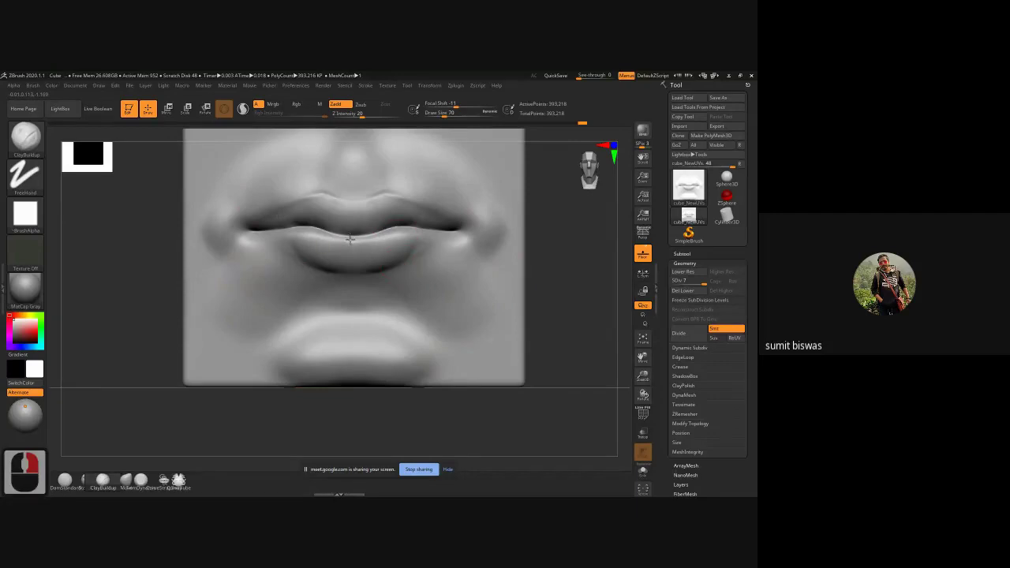
mouse_move(351, 241)
alt+mouse_down()
mouse_move(349, 252)
mouse_move(341, 246)
alt+mouse_up()
click(324, 250)
click(323, 252)
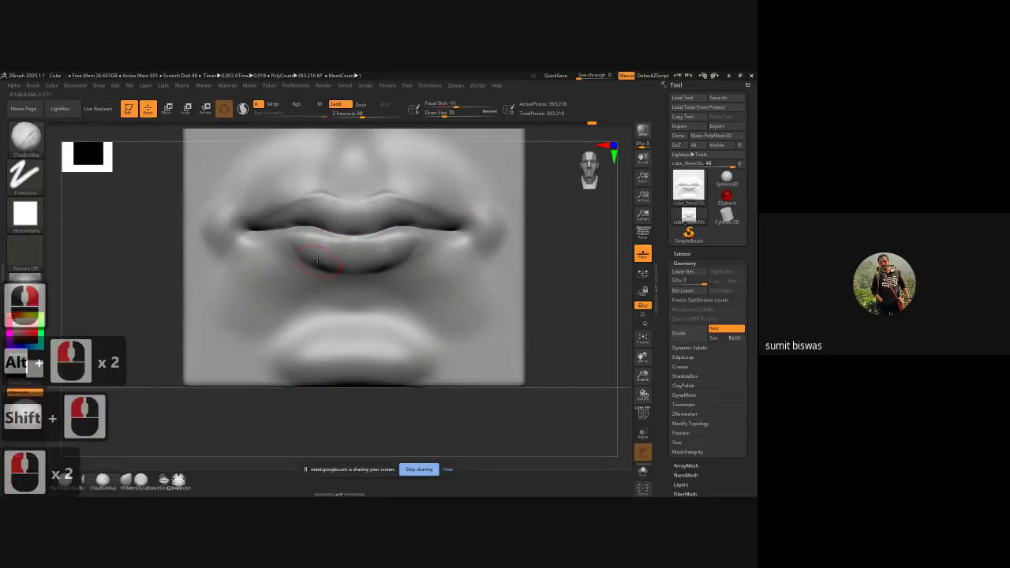
- Build up rounded lobes on both halves of the lower lip with ClayBuildup at draw size 86
key(bracketright)
key(bracketright)
key(bracketright)
key(bracketright)
click(333, 255)
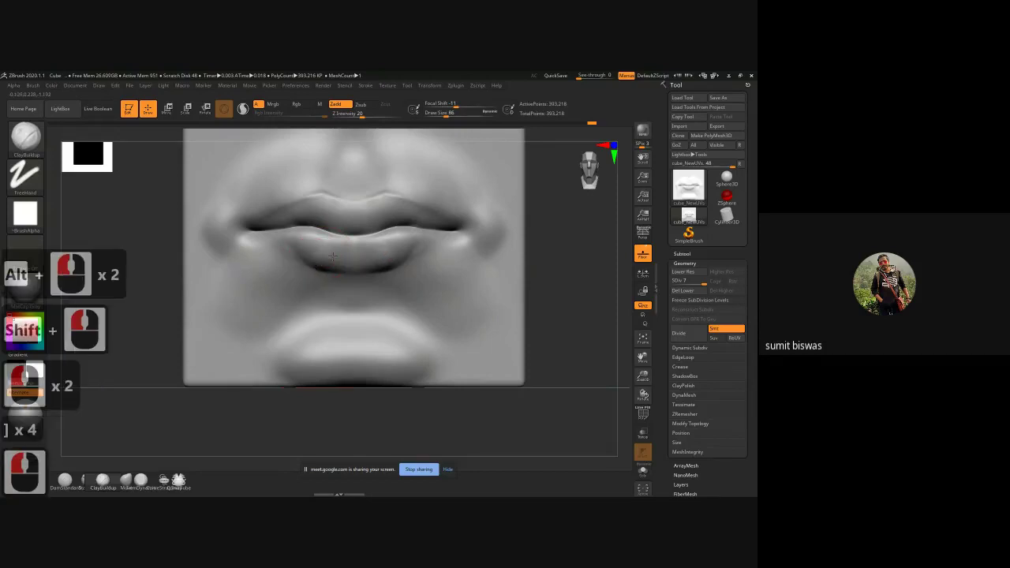
click(319, 259)
click(320, 258)
click(327, 264)
click(334, 267)
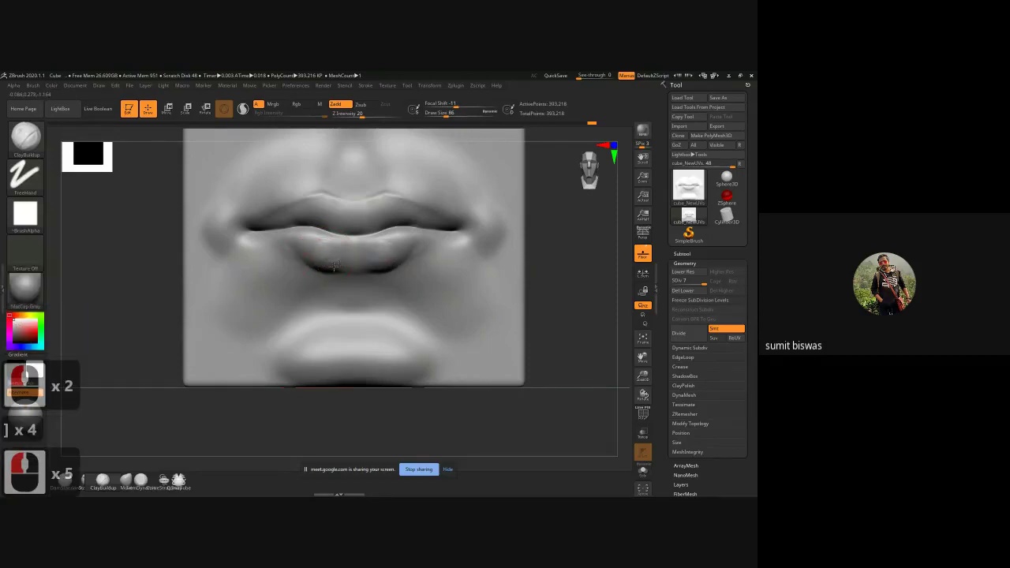
- Add volume near the lower lip's centre and smooth the two lobes into the surrounding lip
click(338, 260)
click(338, 258)
click(340, 257)
click(341, 256)
click(342, 256)
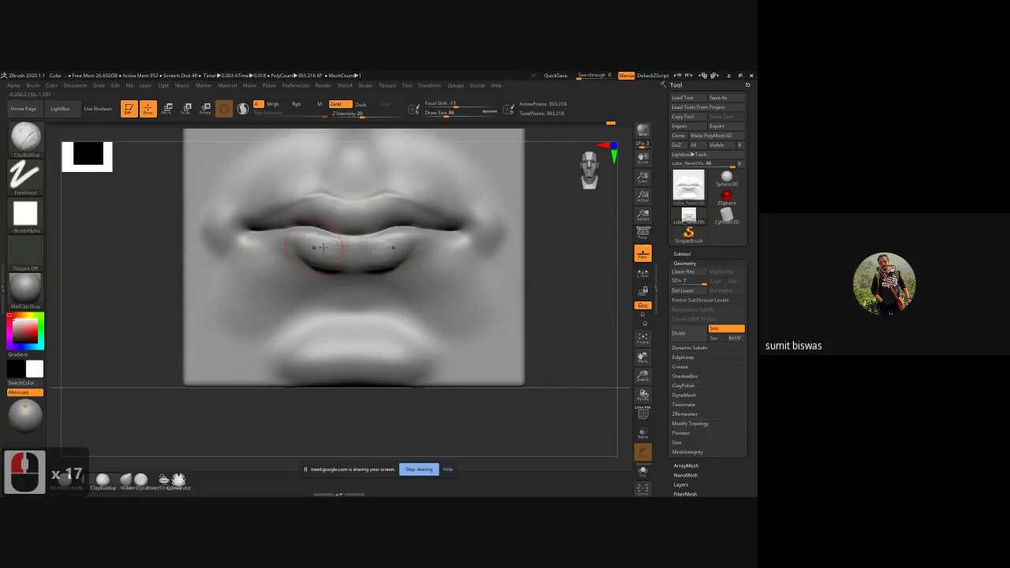
shift+click(323, 248)
shift+click(323, 253)
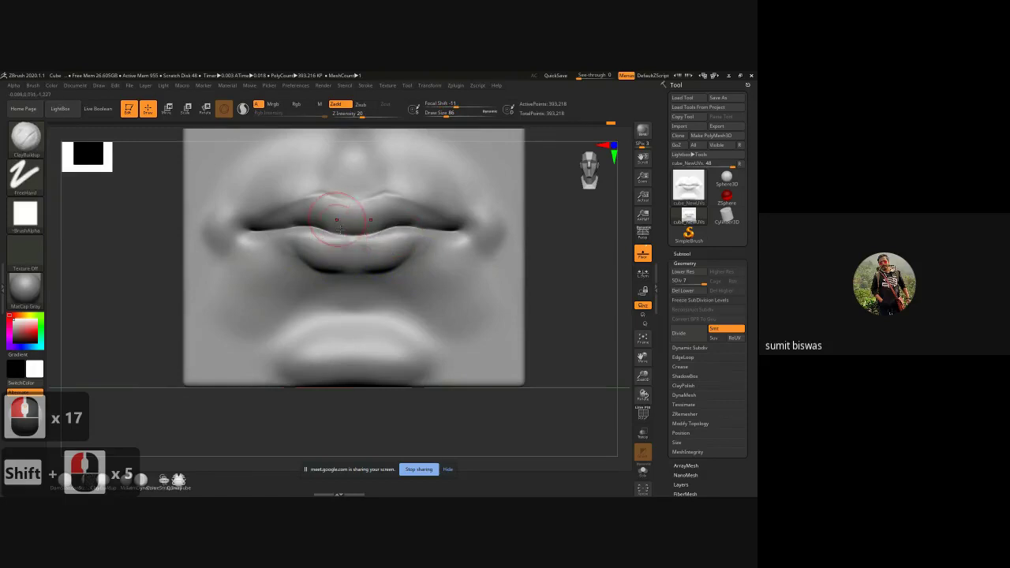
- Build up the central bulge of the upper lip just above the mouth line and smooth it
mouse_move(354, 231)
mouse_down()
mouse_move(363, 227)
mouse_move(354, 227)
mouse_up()
drag(355, 227, 361, 225)
drag(361, 226, 352, 221)
shift+drag(352, 221, 318, 217)
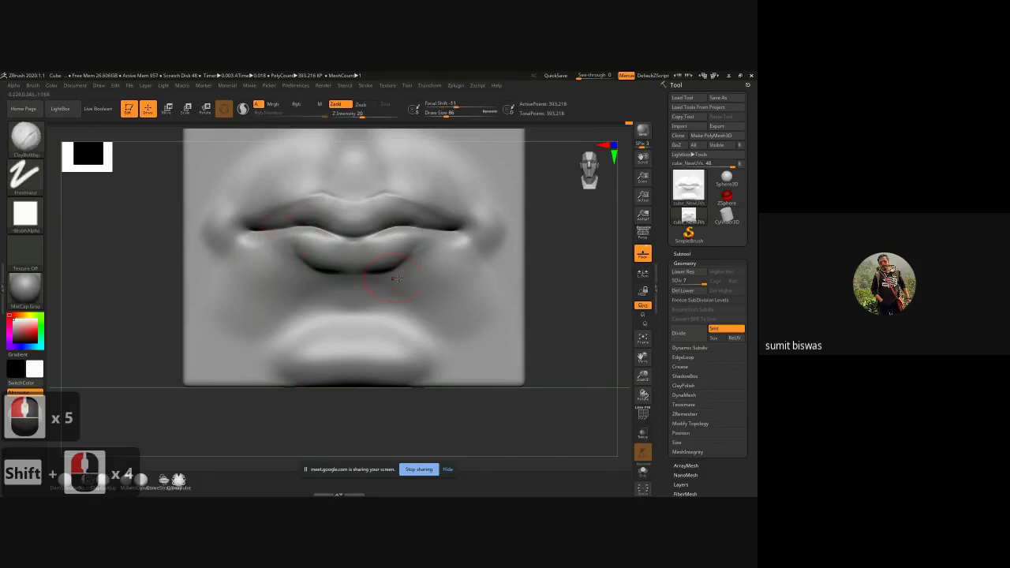
key(shift)
- Sharpen the line between the lips near the centre with DamStandard at draw size 30
key(b)
key(d)
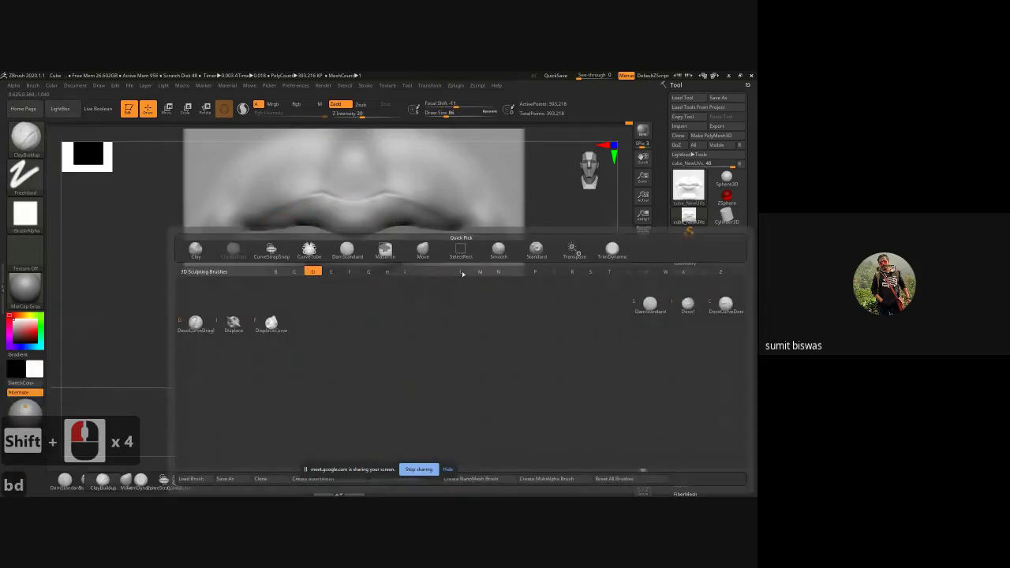
key(s)
key(ctrl)
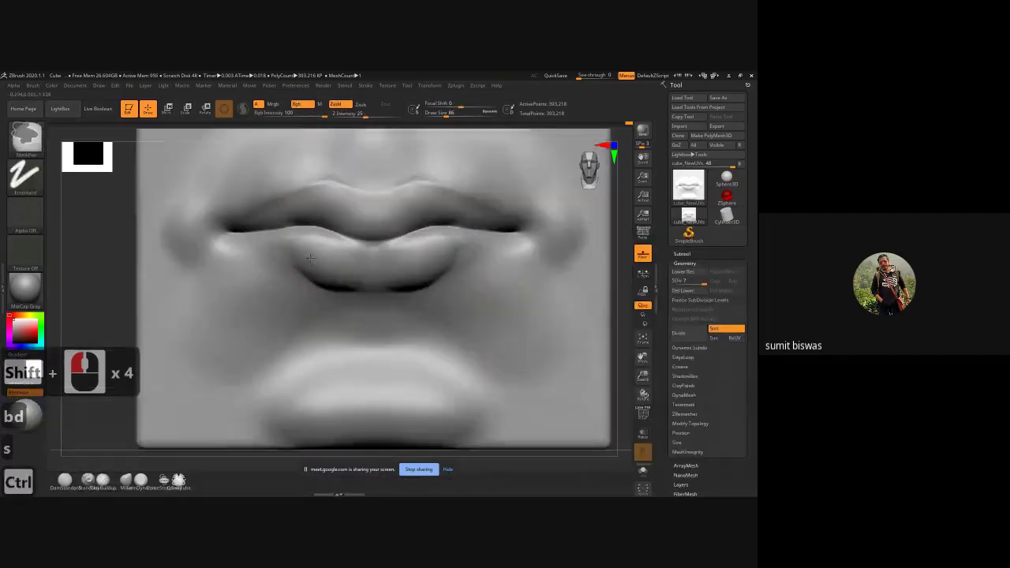
ctrl+right_drag(311, 258, 309, 255)
key(bracketleft)
key(bracketleft)
key(bracketleft)
key(bracketleft)
key(bracketleft)
key(bracketleft)
key(bracketleft)
key(bracketleft)
key(bracketleft)
key(bracketleft)
key(bracketleft)
key(bracketleft)
key(bracketleft)
key(bracketleft)
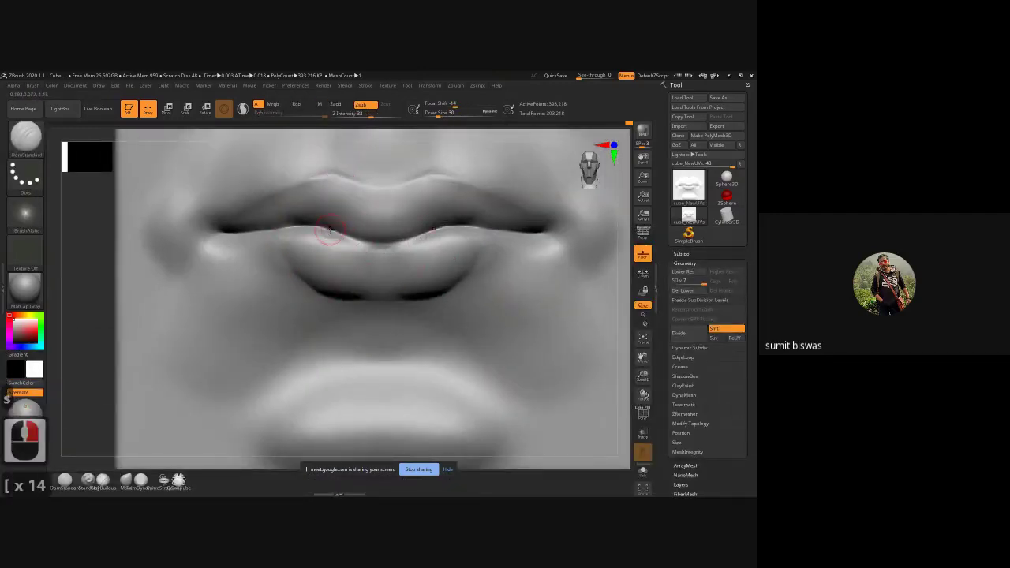
drag(371, 242, 348, 237)
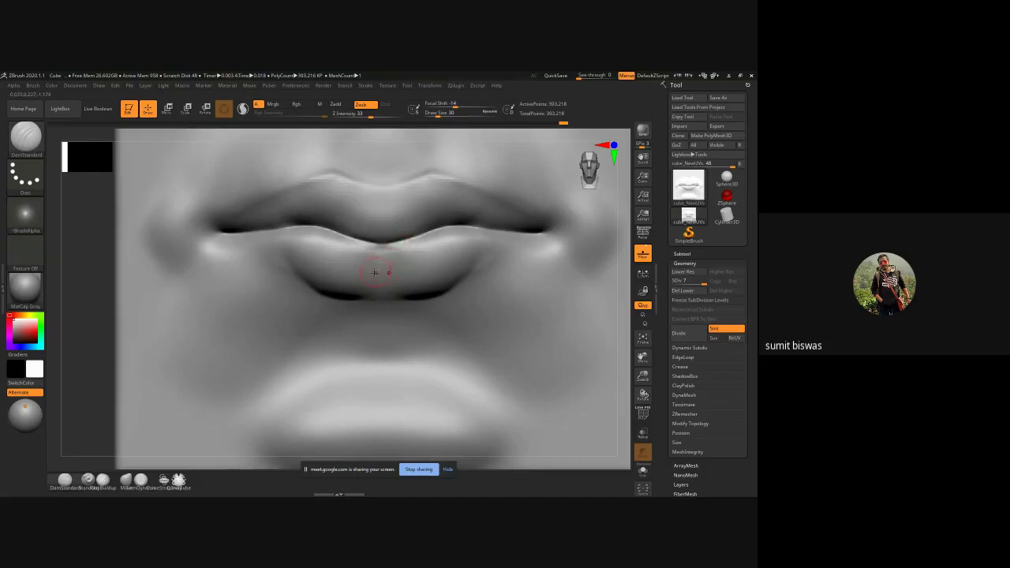
- Subdivide the mesh to level 8 and cut across the middle of the mouth line with symmetry off
key(x)
click(386, 250)
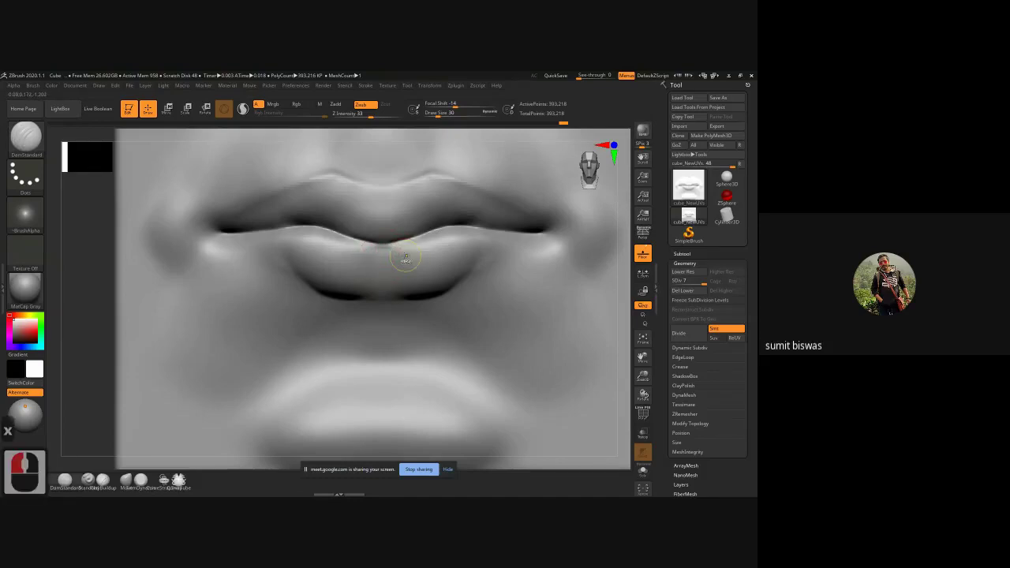
key(ctrl+d)
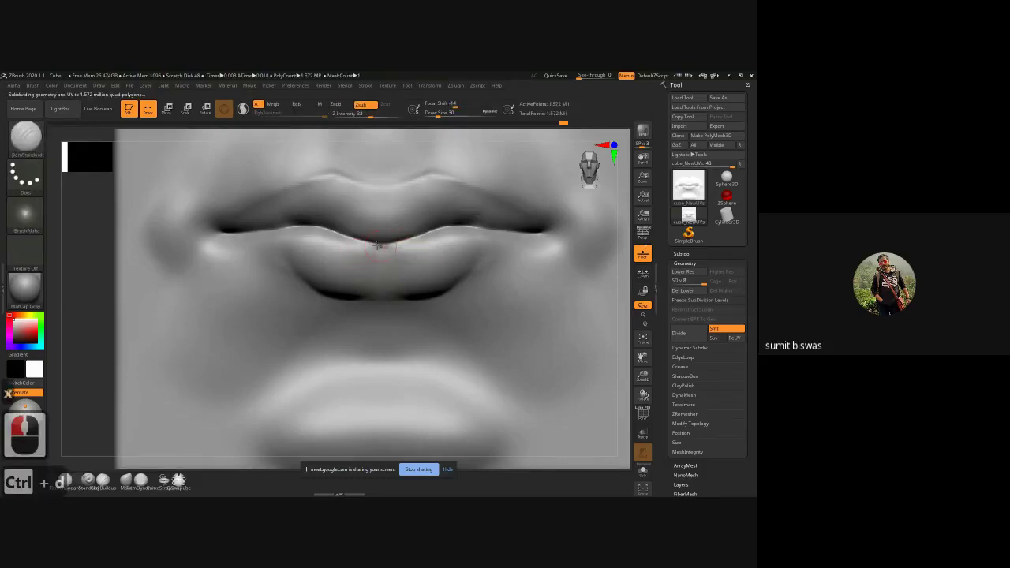
drag(366, 241, 403, 244)
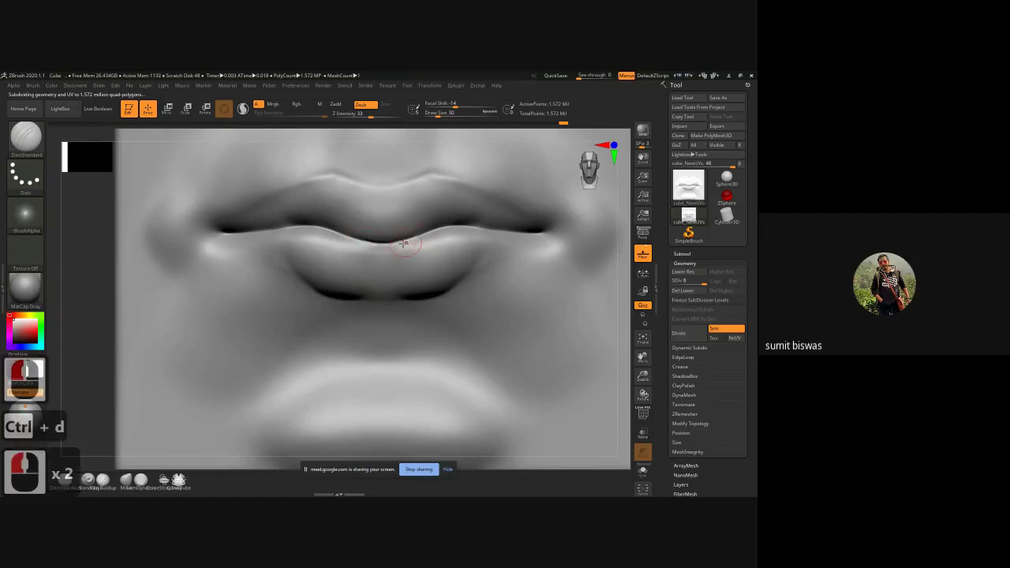
- Restore symmetry and deepen the line between the lips from the centre out to the mouth corners
key(x)
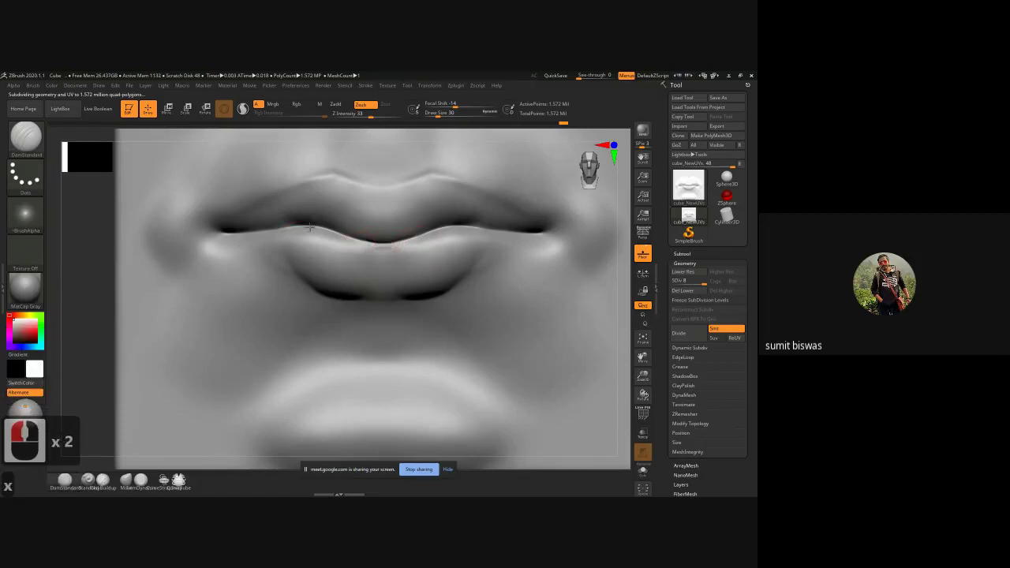
mouse_move(307, 228)
mouse_down()
mouse_move(226, 231)
mouse_move(310, 228)
mouse_move(387, 245)
mouse_up()
mouse_move(387, 245)
mouse_down()
mouse_move(414, 242)
mouse_move(301, 229)
mouse_move(366, 240)
mouse_up()
drag(320, 230, 372, 242)
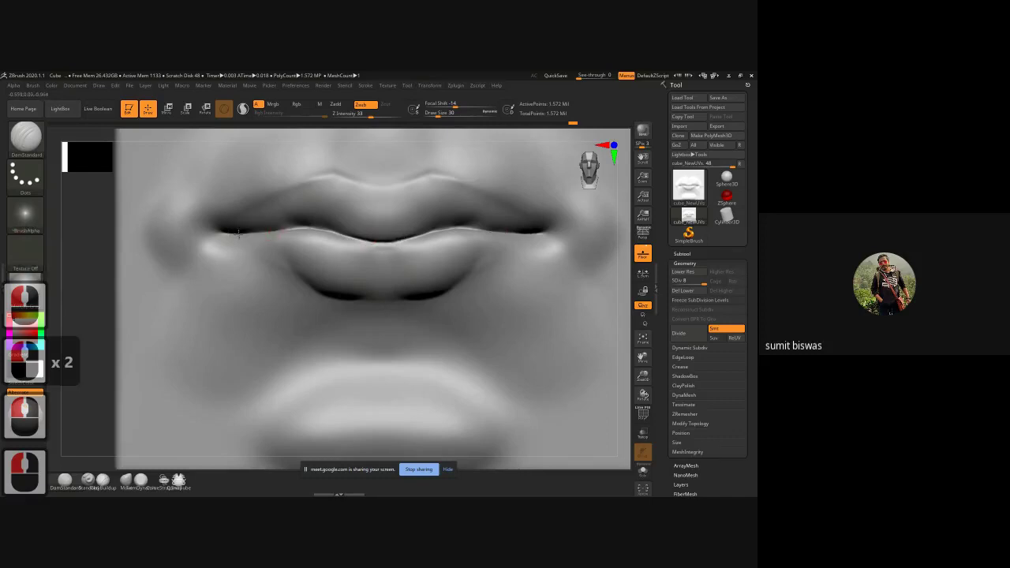
drag(233, 233, 338, 236)
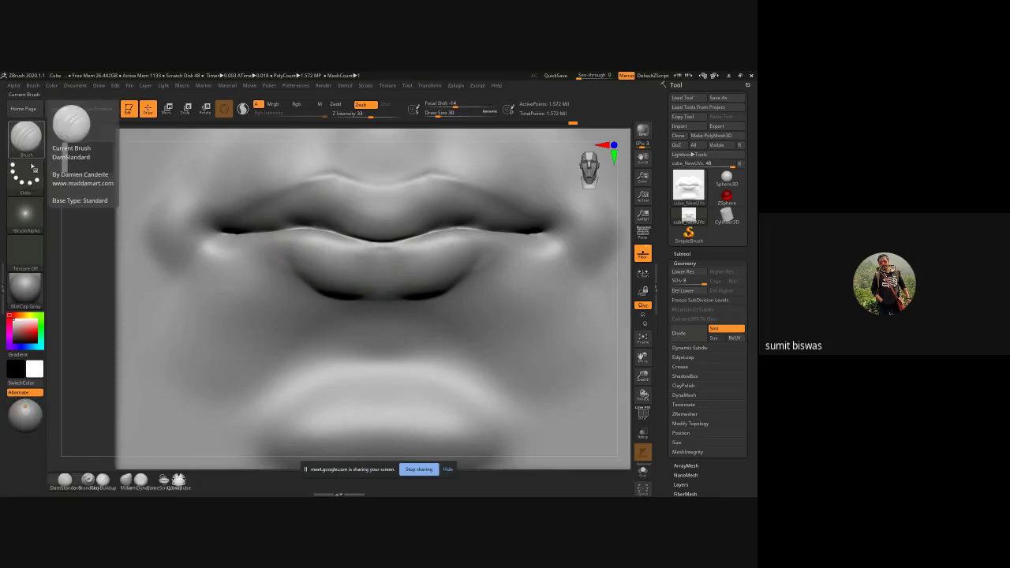
- Assign Alpha 58 to the DamStandard brush and carve fine vertical wrinkles into the lower lip
click(26, 213)
click(26, 214)
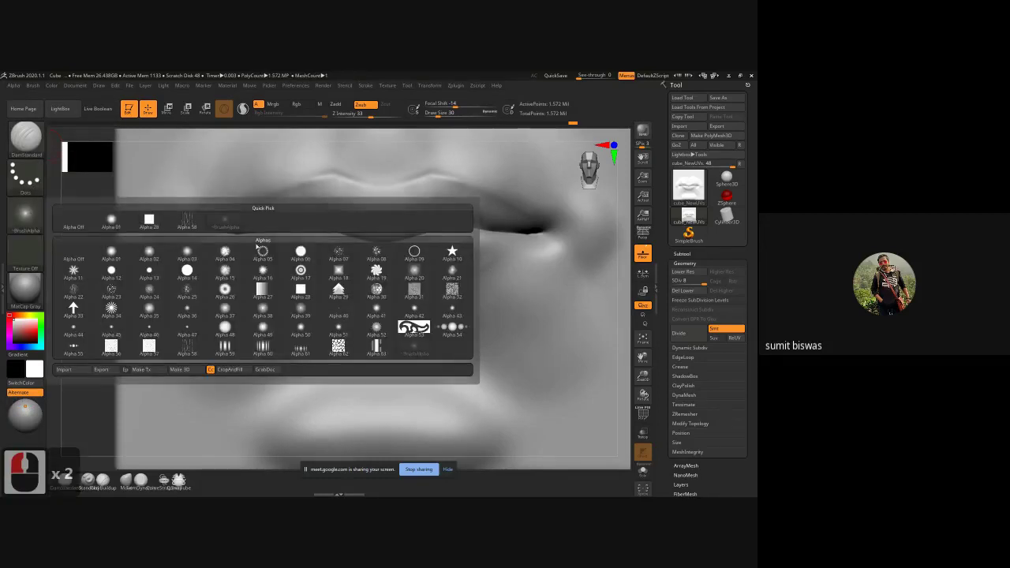
click(191, 224)
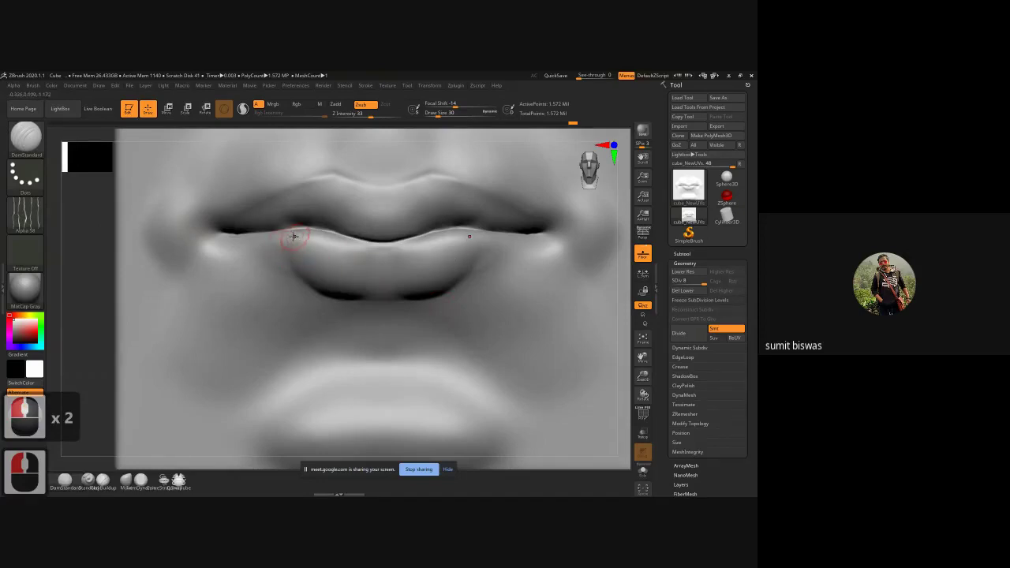
mouse_move(297, 234)
mouse_down()
mouse_move(278, 249)
mouse_move(271, 243)
mouse_up()
mouse_move(275, 239)
mouse_down()
mouse_move(296, 238)
mouse_move(306, 257)
mouse_move(324, 258)
mouse_move(332, 237)
mouse_move(319, 260)
mouse_move(357, 245)
mouse_move(362, 268)
mouse_up()
drag(379, 244, 338, 285)
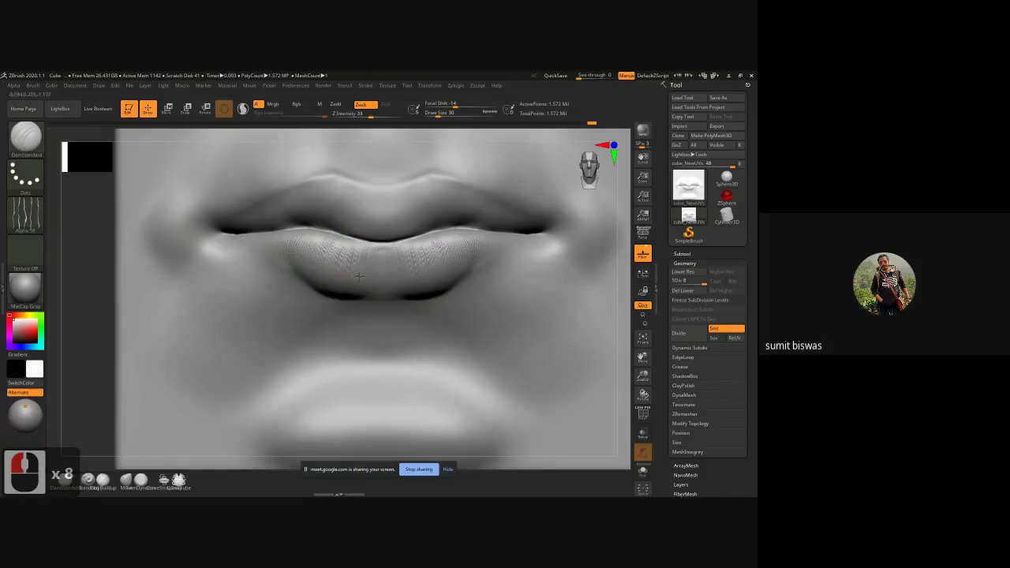
- Extend the fine wrinkles over the lower lip's sides and centre, checking the mesh's polyframe
drag(267, 229, 302, 250)
mouse_move(330, 236)
mouse_down()
mouse_move(322, 258)
mouse_move(292, 232)
mouse_up()
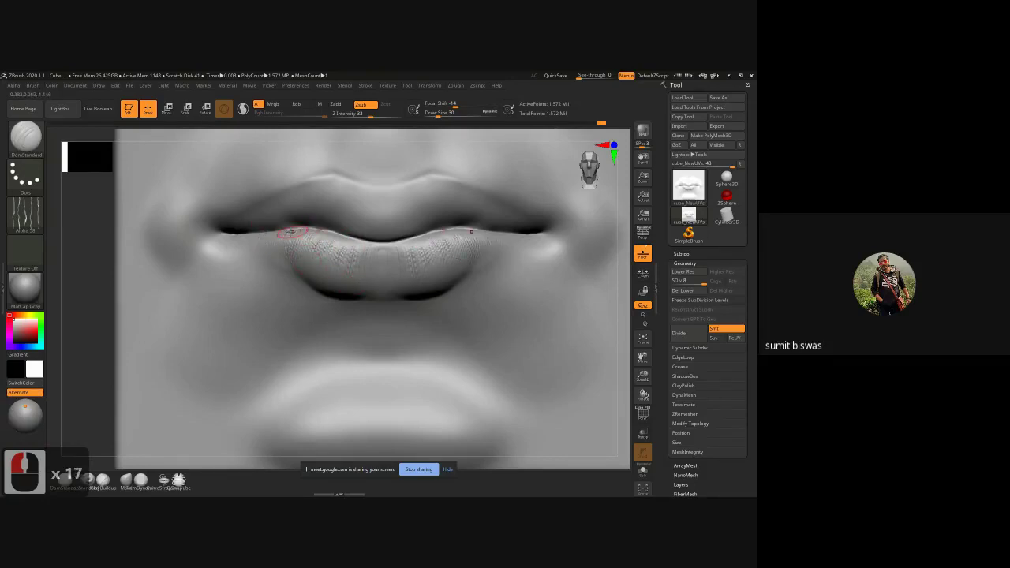
drag(363, 241, 331, 274)
drag(361, 242, 362, 255)
key(shift+f)
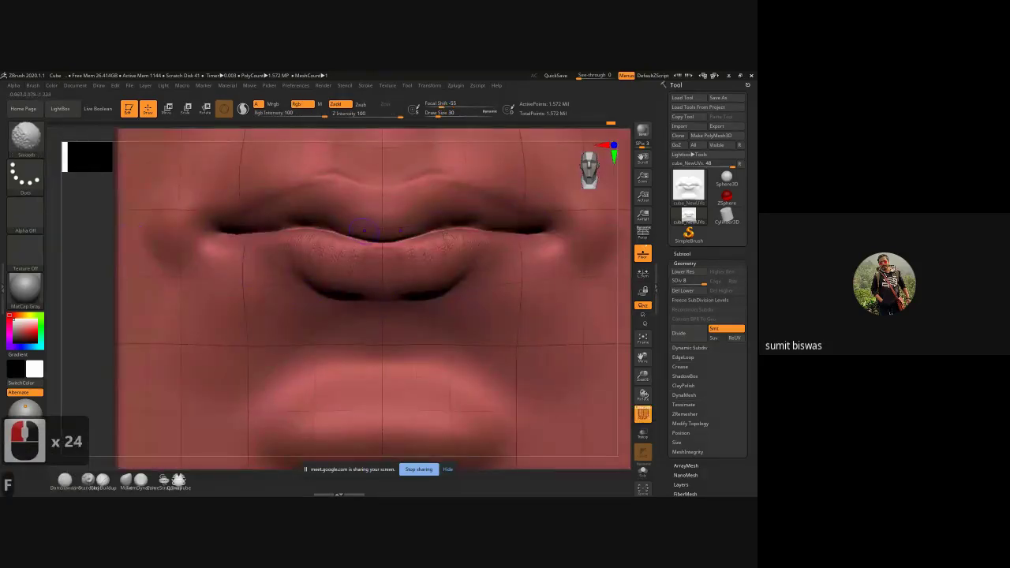
key(shift+f)
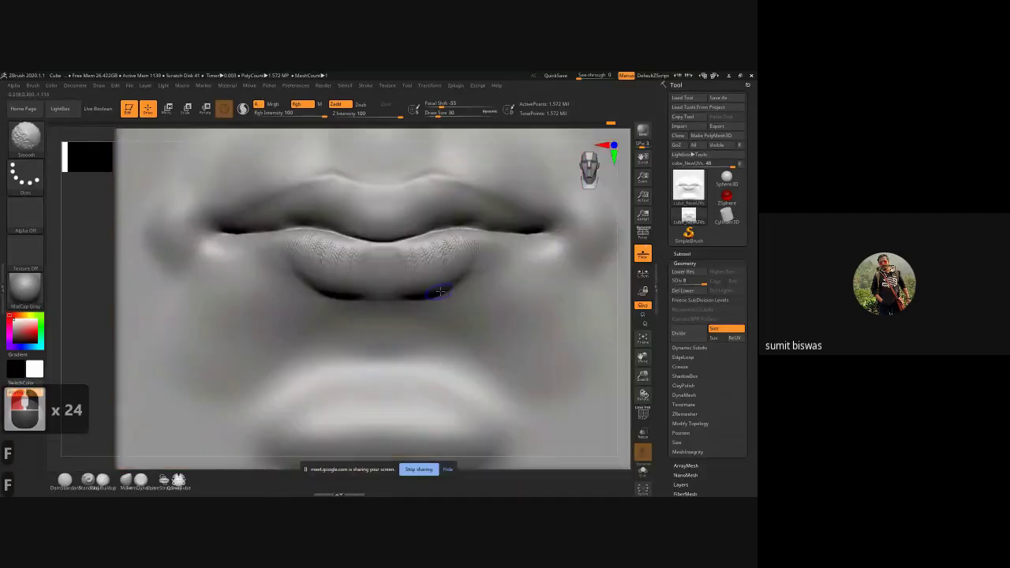
mouse_move(314, 251)
mouse_down()
mouse_move(312, 262)
mouse_move(305, 249)
mouse_up()
drag(302, 233, 291, 242)
drag(286, 233, 265, 242)
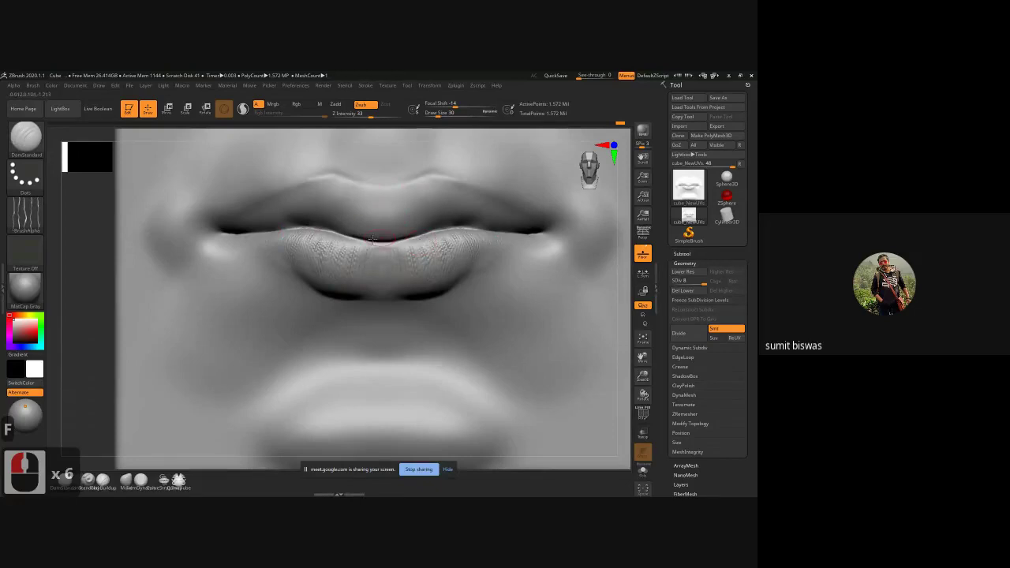
- Carve fine vertical wrinkles across the upper lip with the Alpha 58 brush, undoing the first trial stroke
mouse_move(383, 207)
mouse_down()
mouse_move(382, 220)
mouse_move(366, 201)
mouse_up()
key(ctrl+z)
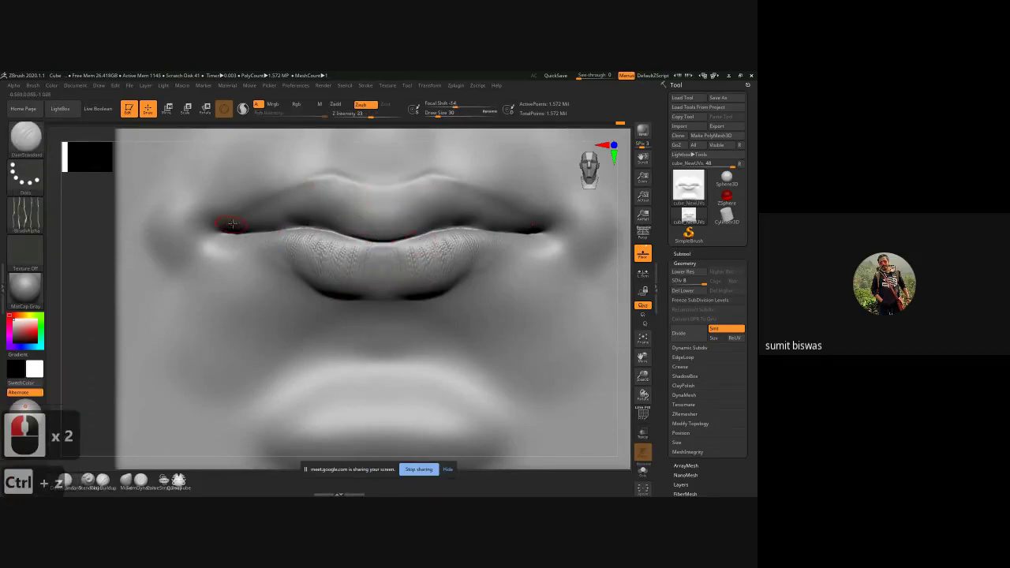
click(244, 221)
mouse_move(244, 221)
mouse_down()
mouse_move(262, 226)
mouse_move(330, 184)
mouse_move(364, 230)
mouse_up()
mouse_move(368, 196)
mouse_down()
mouse_move(373, 221)
mouse_move(347, 207)
mouse_move(317, 219)
mouse_up()
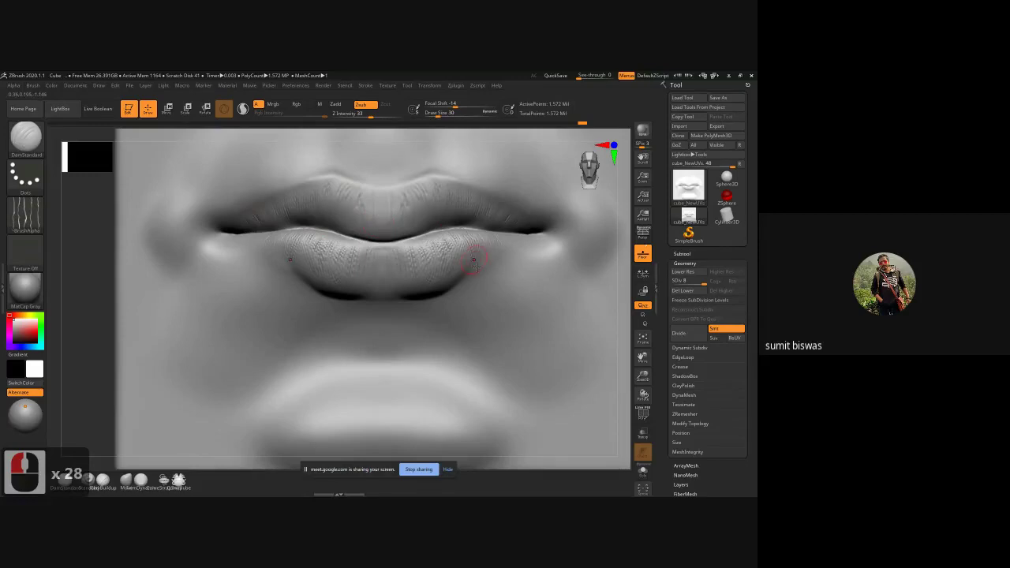
- Carve more fine wrinkles with the alpha brush into the lower lip's centre and along its upper edge toward both sides
drag(411, 283, 416, 292)
drag(477, 239, 490, 244)
drag(480, 237, 493, 241)
drag(290, 229, 274, 237)
mouse_move(281, 230)
mouse_down()
mouse_move(268, 237)
mouse_move(291, 242)
mouse_up()
drag(319, 233, 315, 248)
drag(375, 261, 386, 283)
- Reselect the DamStandard brush and turn its alpha off
key(b)
key(d)
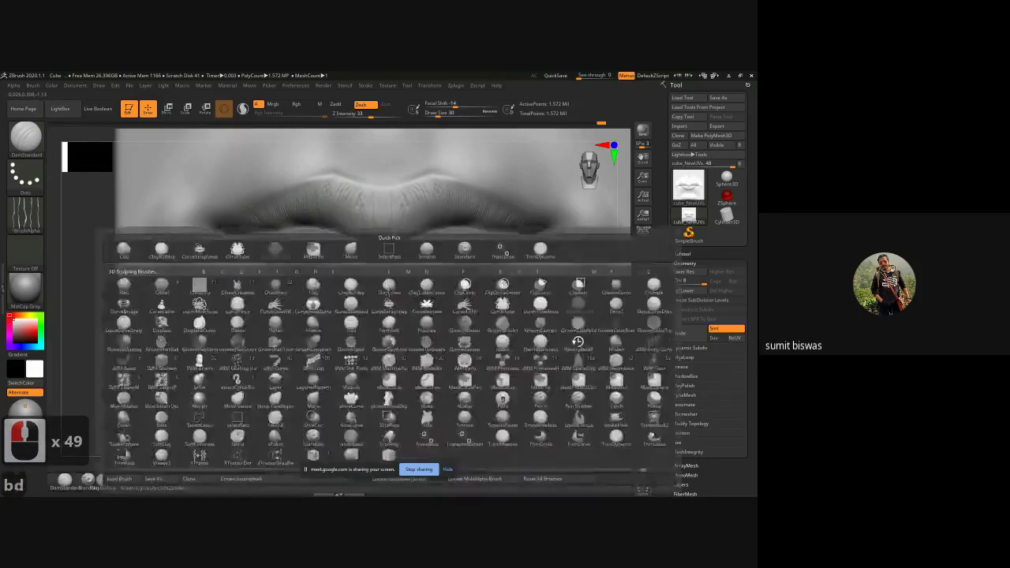
key(s)
click(25, 214)
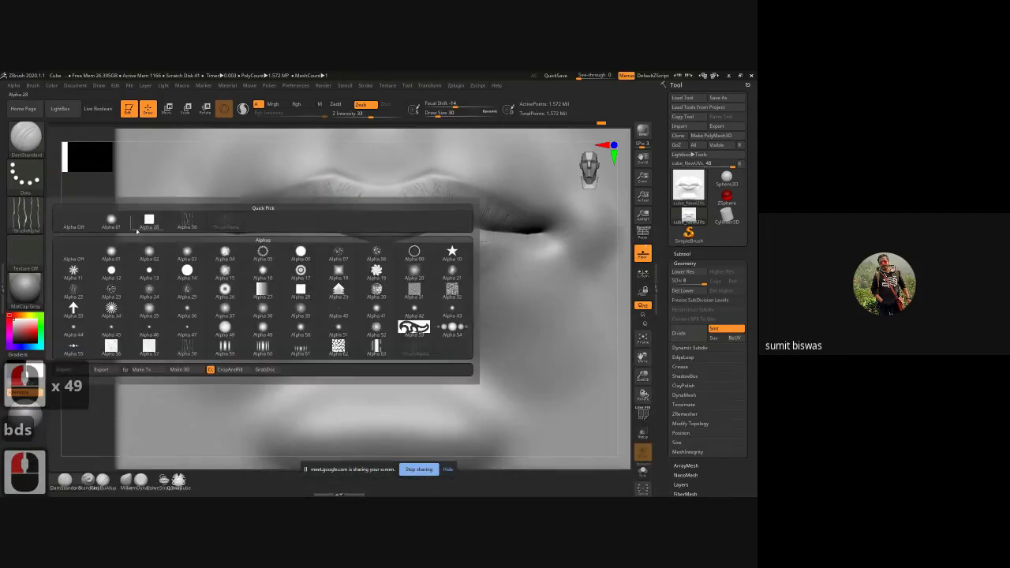
click(93, 234)
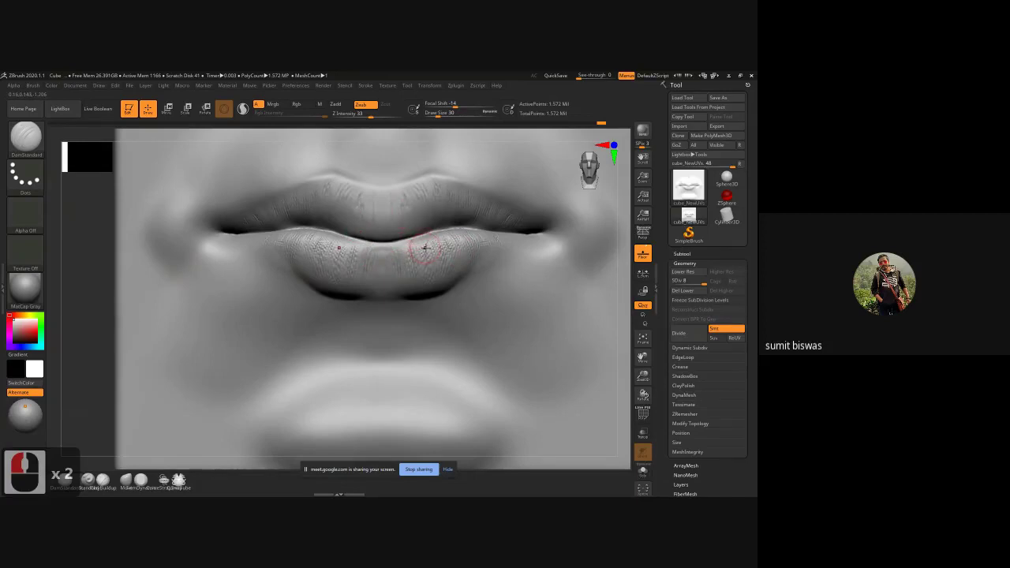
- Enlarge the draw size to 82 with the ClayBuildup brush and try a stroke on the mouth, undoing it
click(102, 479)
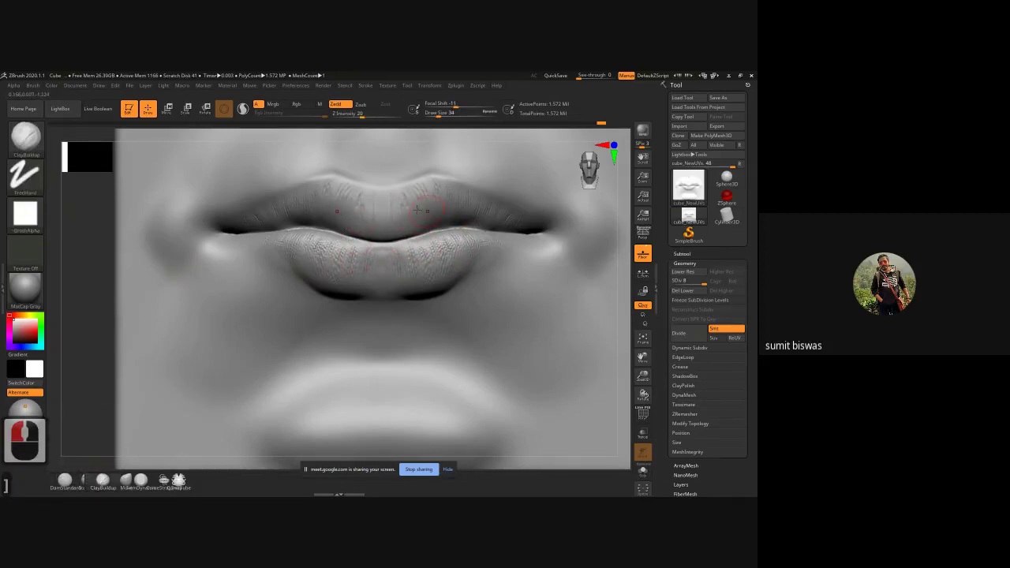
key(bracketright)
key(bracketright)
key(bracketright)
key(bracketright)
key(bracketright)
key(bracketright)
key(bracketright)
key(bracketright)
key(bracketright)
key(bracketright)
key(bracketright)
key(bracketright)
key(bracketright)
mouse_move(91, 280)
alt+mouse_down()
mouse_move(96, 311)
mouse_move(338, 315)
alt+mouse_up()
key(ctrl+z)
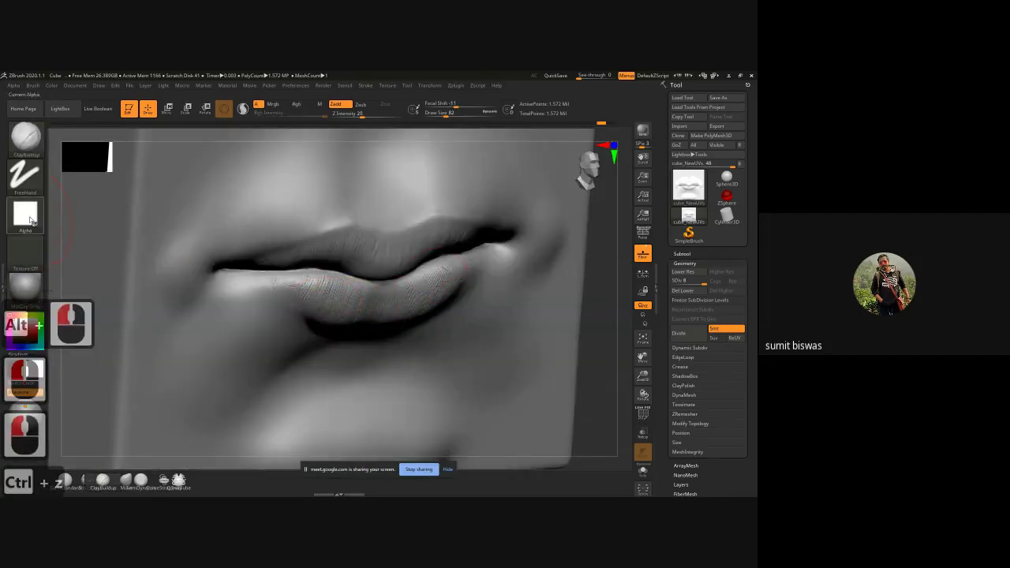
- Build up soft, uneven volume across the lower lip with the Standard brush at draw size 82
click(84, 479)
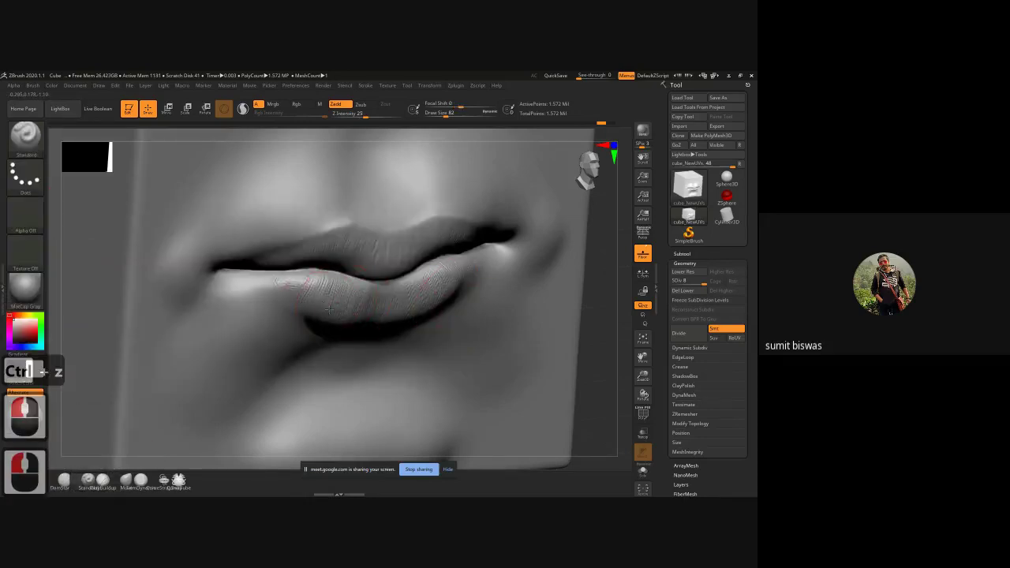
mouse_move(325, 286)
mouse_down()
mouse_move(318, 300)
mouse_move(344, 303)
mouse_move(319, 304)
mouse_move(333, 305)
mouse_up()
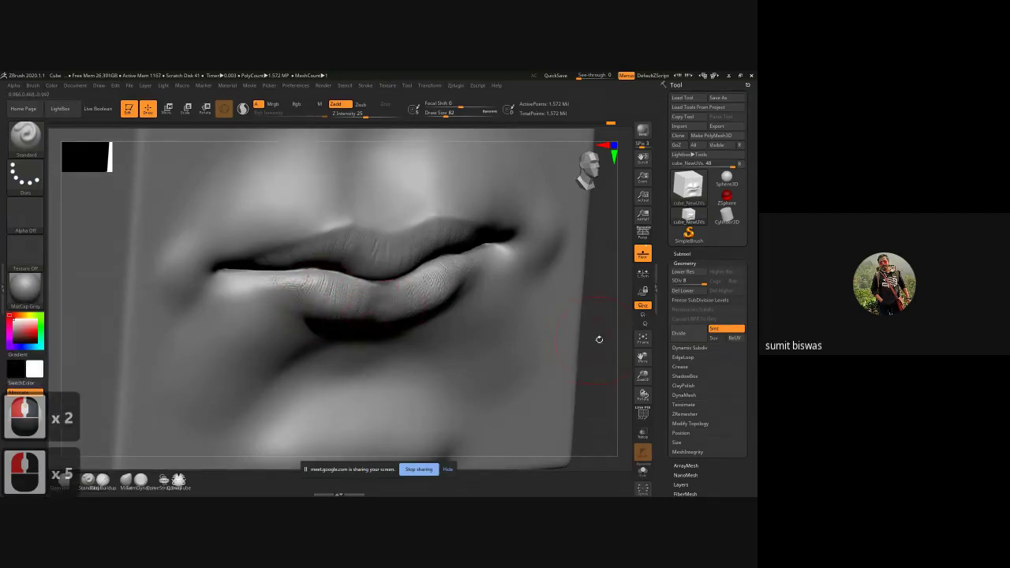
mouse_move(599, 339)
mouse_down()
mouse_move(348, 319)
mouse_move(401, 332)
mouse_move(389, 333)
mouse_up()
mouse_move(400, 300)
mouse_down()
mouse_move(404, 330)
mouse_move(374, 327)
mouse_up()
mouse_move(369, 300)
mouse_down()
mouse_move(368, 324)
mouse_move(345, 322)
mouse_up()
drag(335, 292, 339, 319)
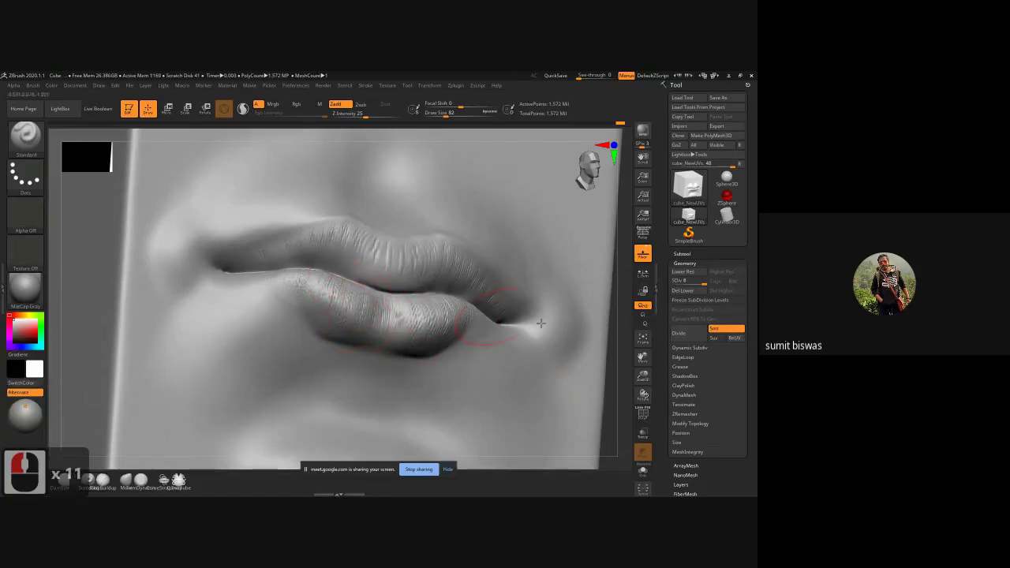
mouse_move(624, 330)
mouse_down()
mouse_move(390, 312)
mouse_move(404, 312)
mouse_up()
click(625, 338)
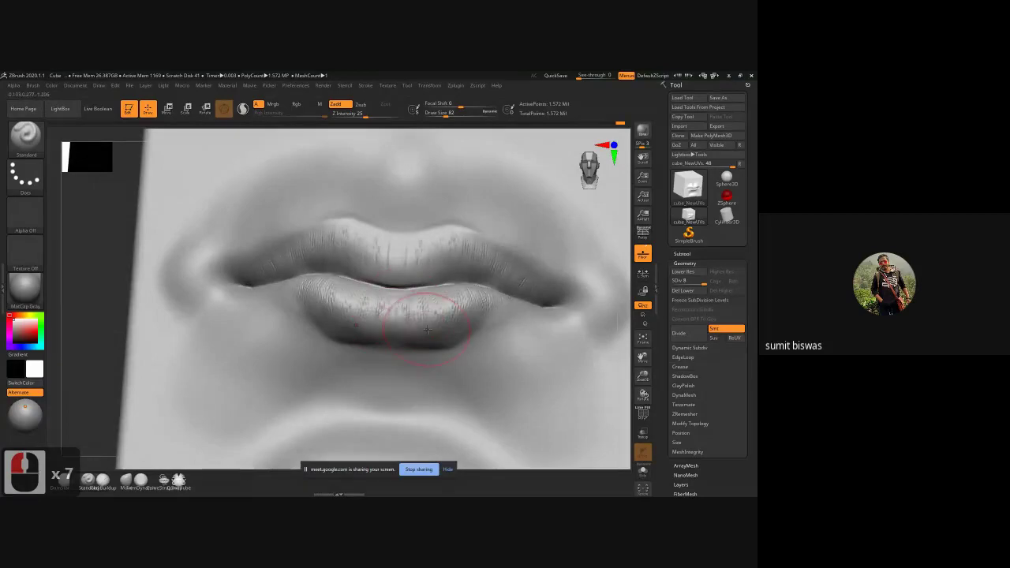
- Add soft volume to the upper lip's centre and side with short Standard brush strokes
mouse_move(384, 255)
mouse_down()
mouse_move(382, 270)
mouse_move(392, 267)
mouse_up()
mouse_move(442, 243)
mouse_down()
mouse_move(445, 260)
mouse_move(399, 251)
mouse_move(440, 248)
mouse_move(417, 261)
mouse_up()
click(403, 239)
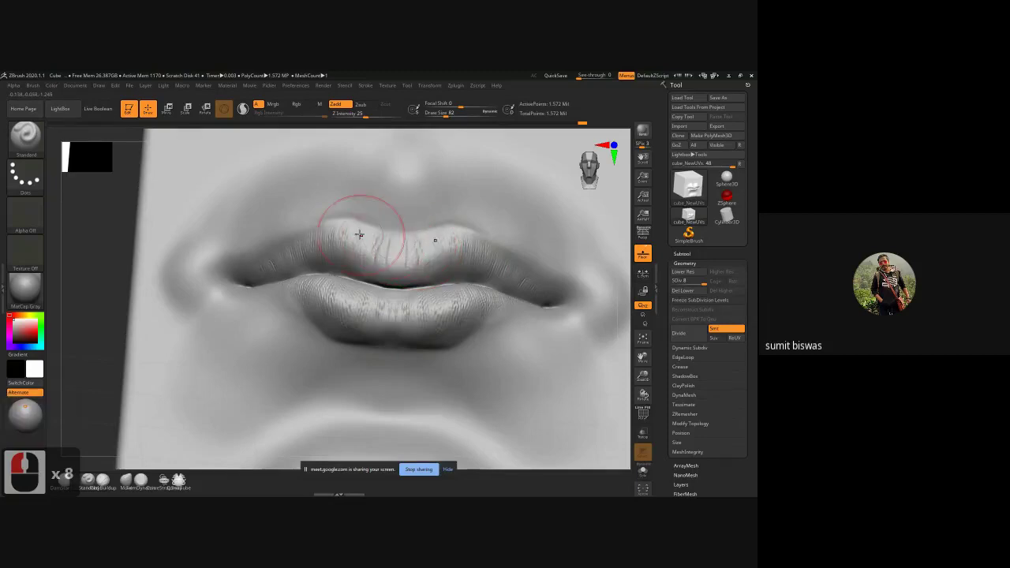
click(308, 237)
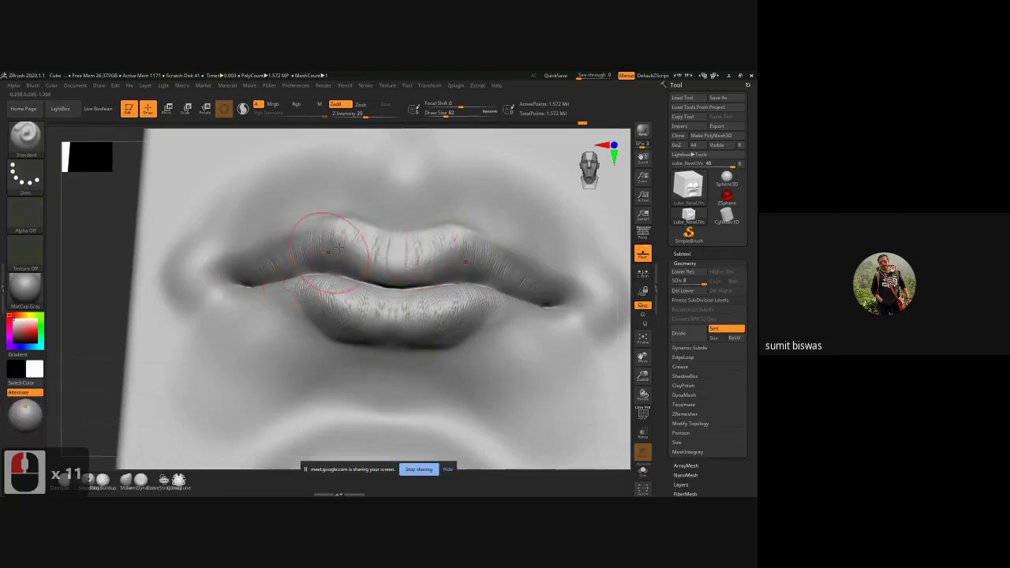
click(330, 235)
- Switch to the DamStandard brush and reduce the draw size to 22 for work on the upper lip's border
drag(238, 311, 197, 341)
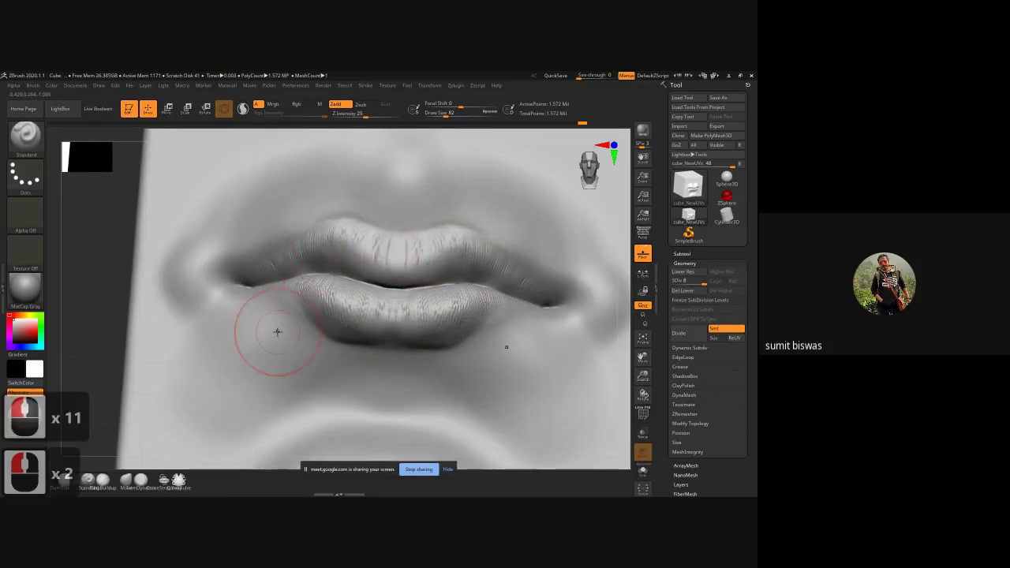
ctrl+right_drag(397, 390, 272, 345)
shift+drag(266, 348, 250, 366)
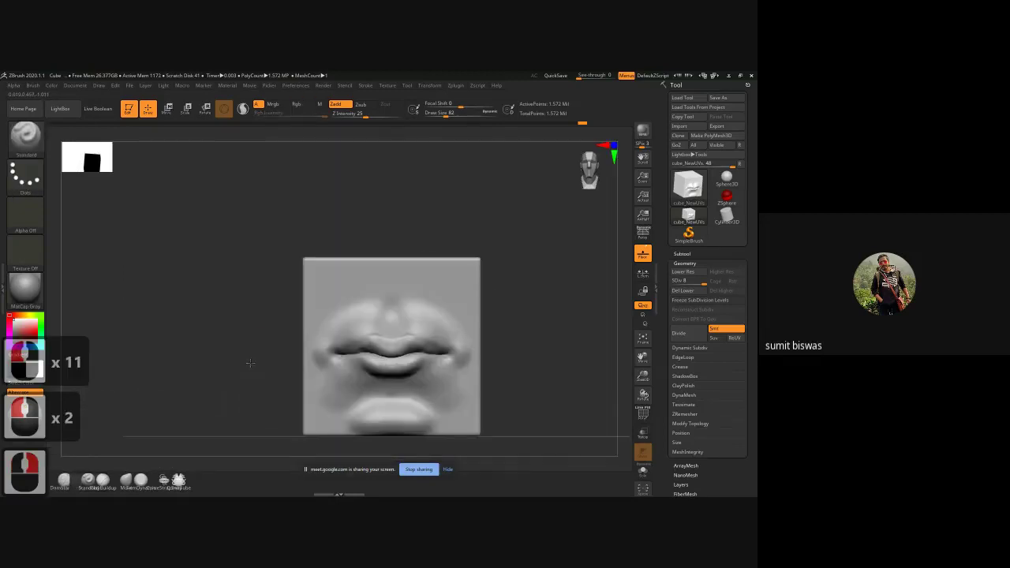
mouse_move(510, 389)
alt+right_down()
mouse_move(478, 334)
mouse_move(500, 399)
alt+right_up()
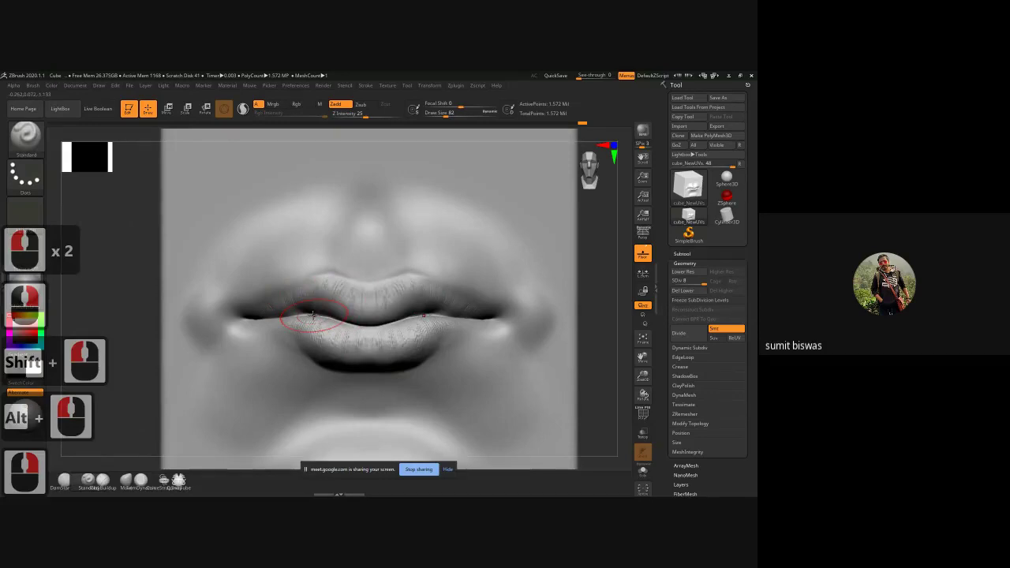
key(b)
key(d)
key(s)
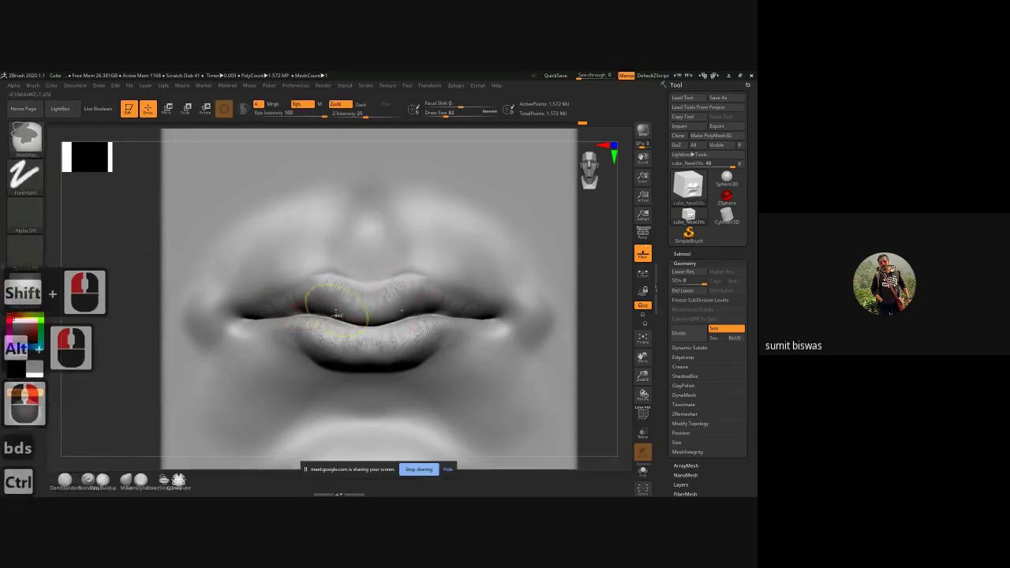
ctrl+right_drag(336, 315, 339, 339)
key(bracketleft)
key(bracketleft)
key(bracketleft)
key(bracketleft)
key(bracketleft)
key(bracketleft)
key(bracketleft)
key(bracketleft)
key(bracketleft)
key(bracketleft)
key(bracketleft)
key(bracketleft)
key(bracketleft)
key(bracketleft)
key(bracketleft)
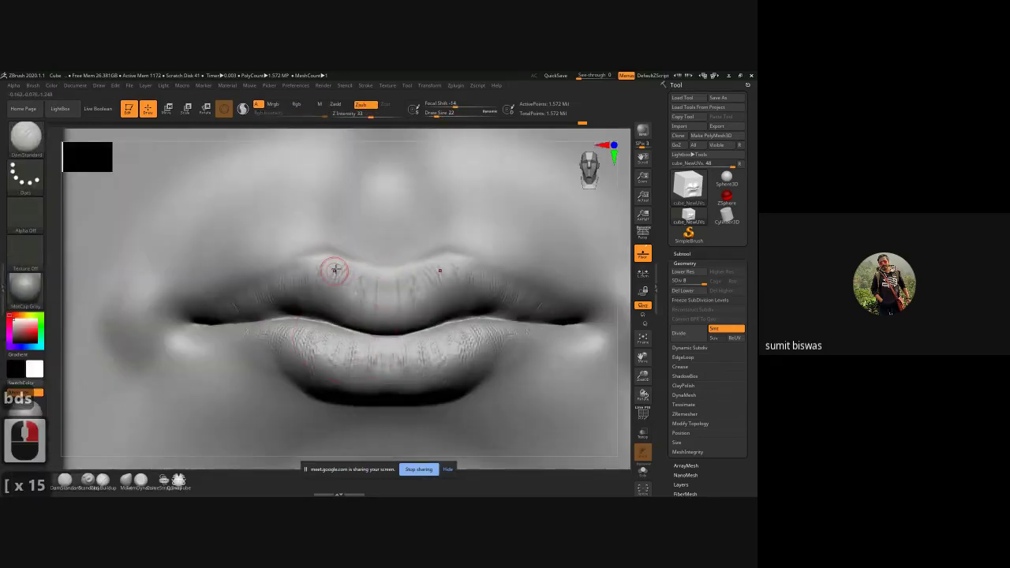
- Try raising the peak of the upper lip's border with inverted DamStandard strokes, undoing each one
alt+drag(322, 255, 347, 262)
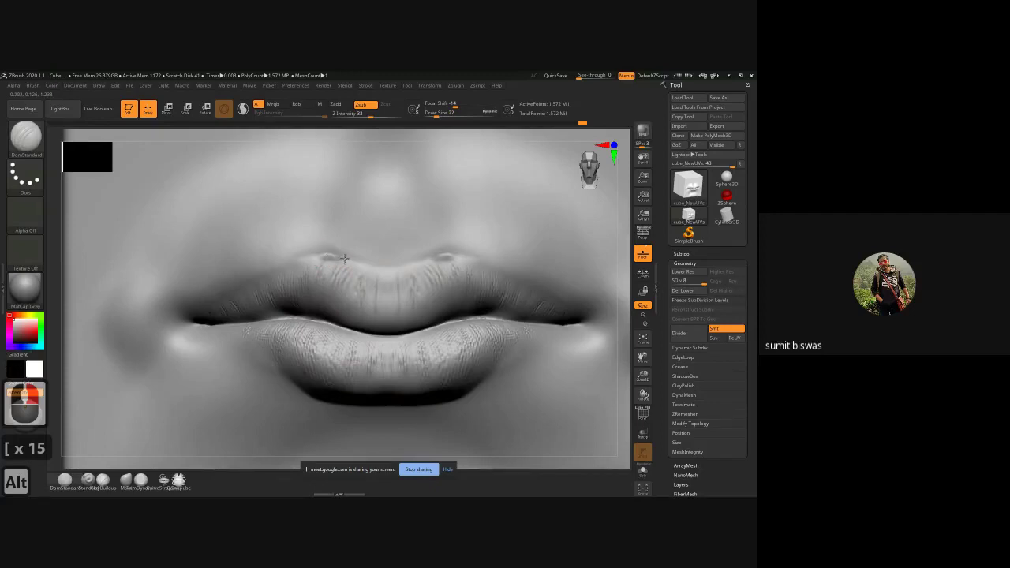
key(ctrl+z)
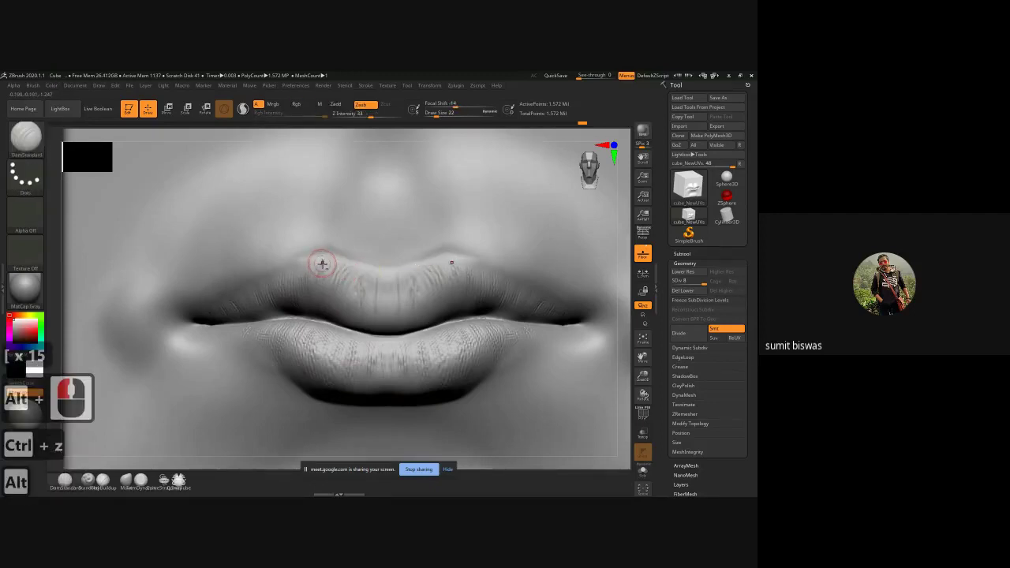
alt+drag(323, 252, 318, 261)
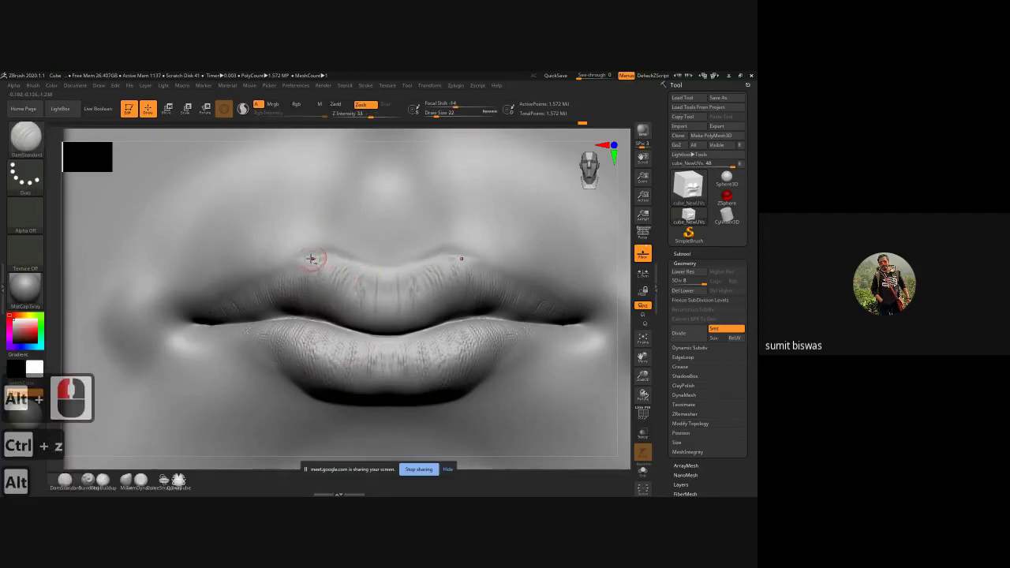
key(ctrl+z)
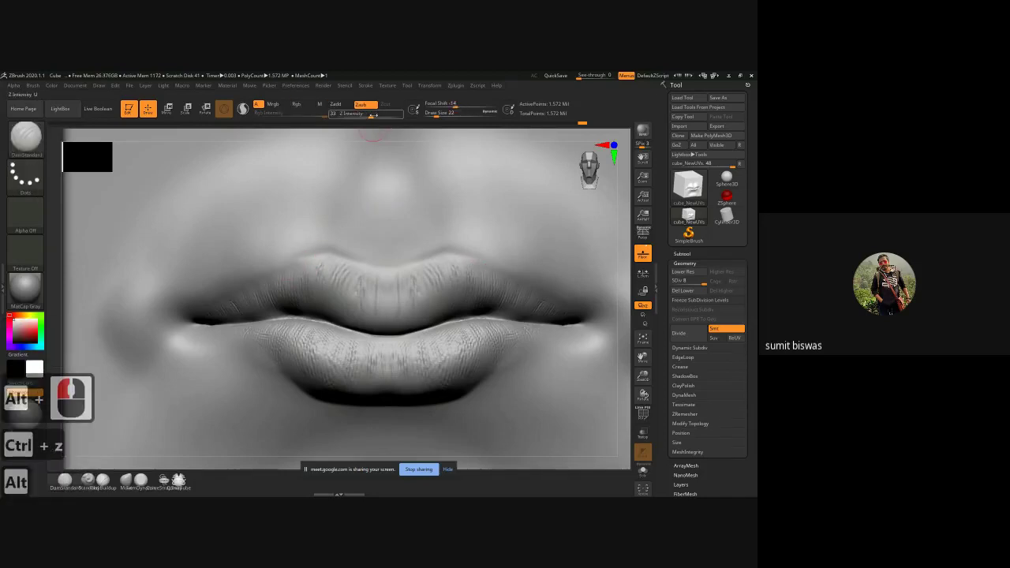
- Lower the DamStandard Z Intensity to 9 and raise a thin ridge along the upper lip's border and cupid's bow
alt+click(349, 118)
click(351, 117)
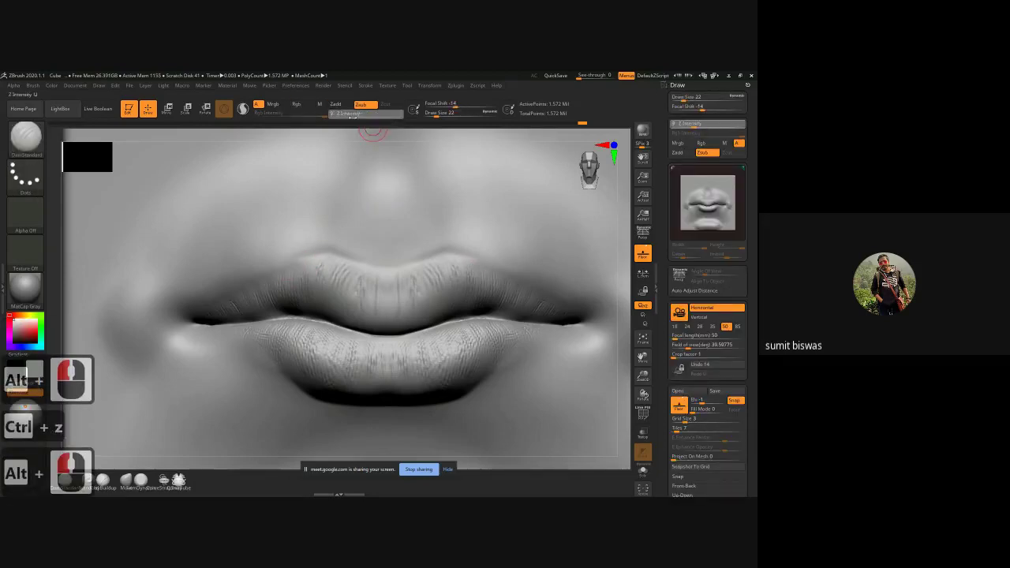
mouse_move(329, 254)
alt+mouse_down()
mouse_move(307, 262)
mouse_move(315, 257)
alt+mouse_up()
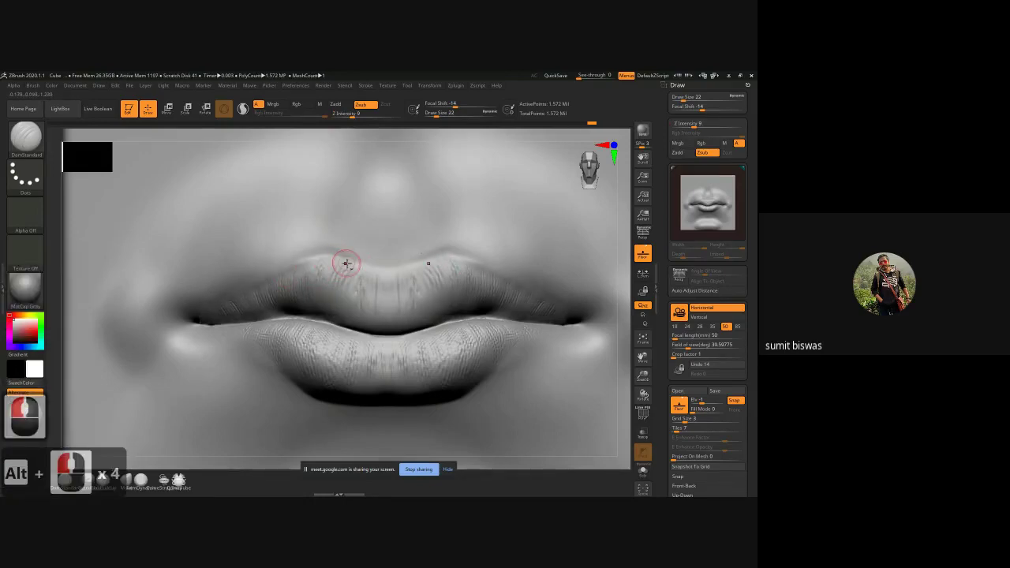
alt+drag(382, 274, 390, 273)
alt+drag(357, 263, 407, 272)
alt+drag(352, 263, 389, 273)
alt+drag(344, 264, 385, 272)
mouse_move(333, 253)
alt+mouse_down()
mouse_move(339, 264)
mouse_move(303, 271)
alt+mouse_up()
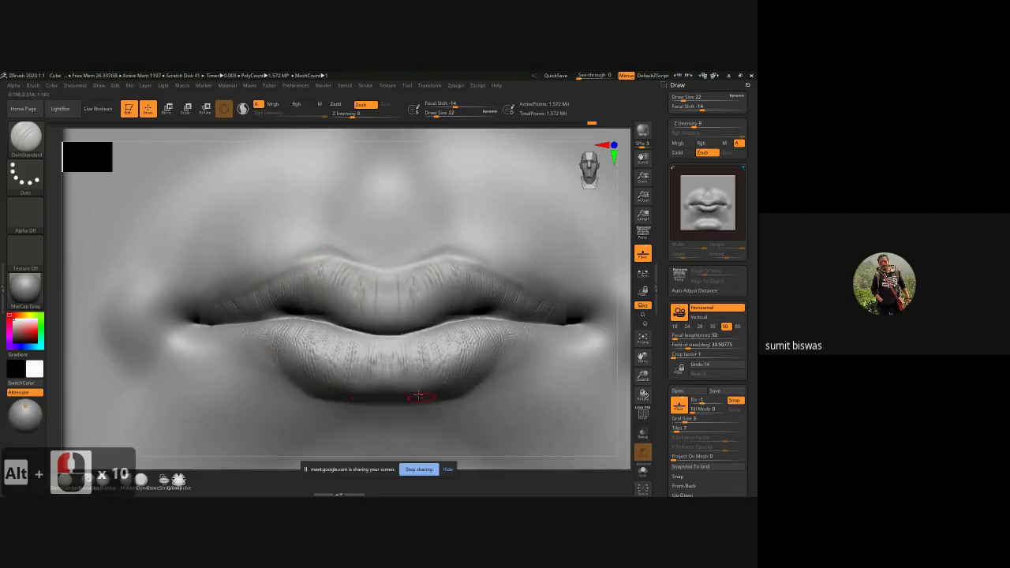
- Raise a subtle ridge along the lower lip's bottom border with inverted DamStandard strokes
ctrl+right_drag(287, 192, 325, 226)
mouse_move(189, 318)
alt+right_down()
mouse_move(168, 311)
mouse_move(282, 289)
mouse_move(337, 315)
alt+right_up()
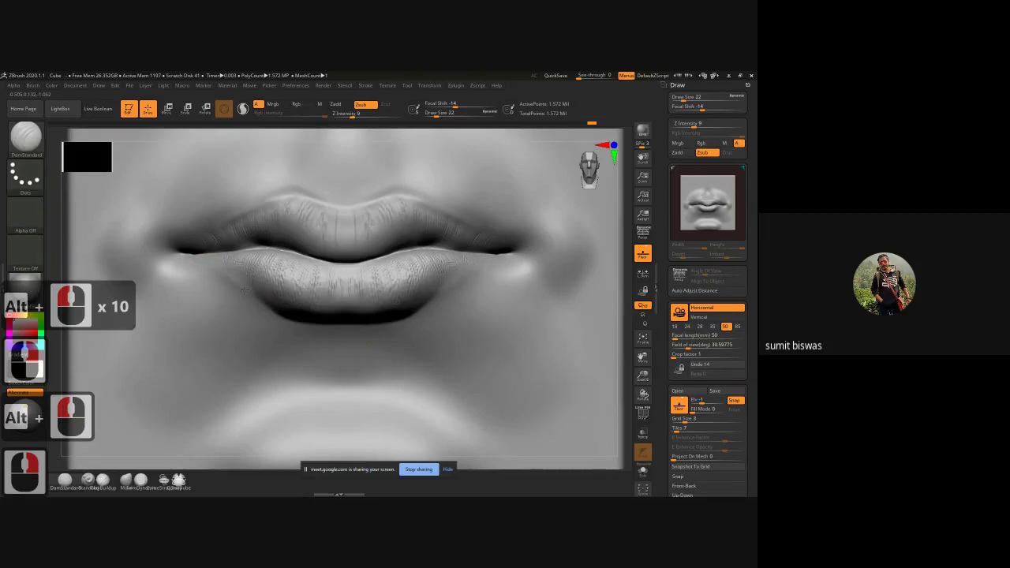
alt+drag(299, 321, 377, 322)
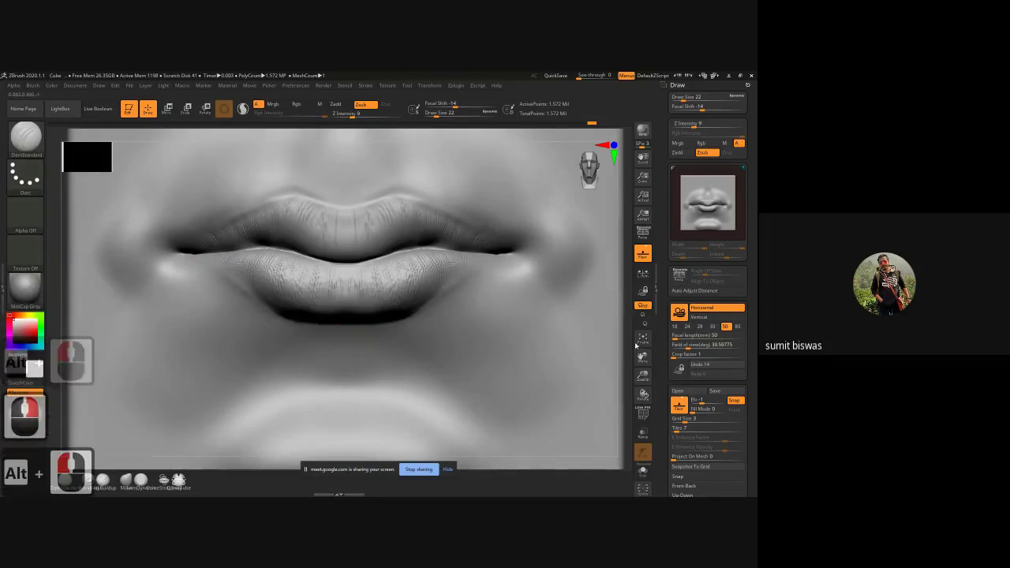
drag(629, 325, 625, 305)
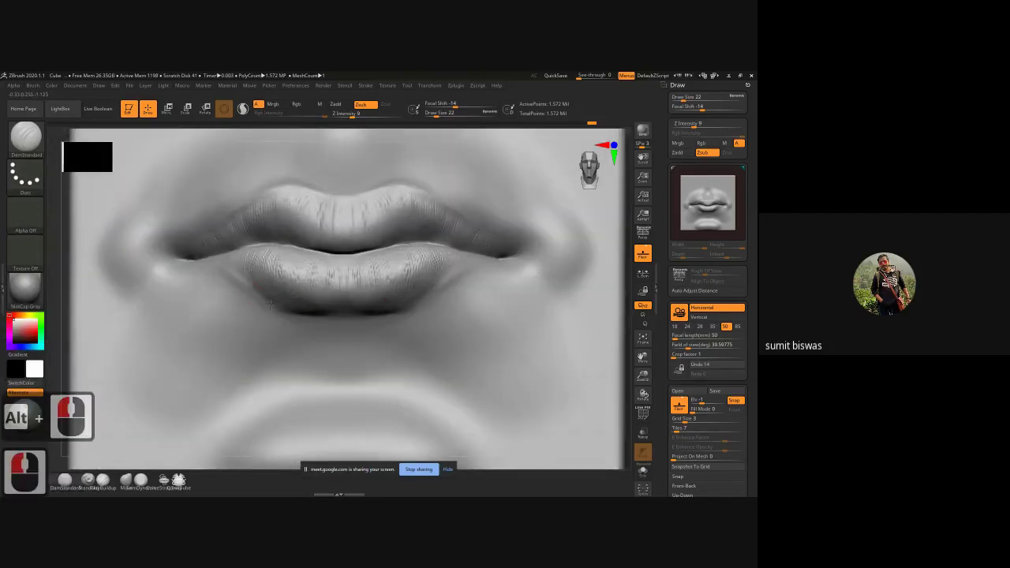
alt+drag(313, 315, 269, 303)
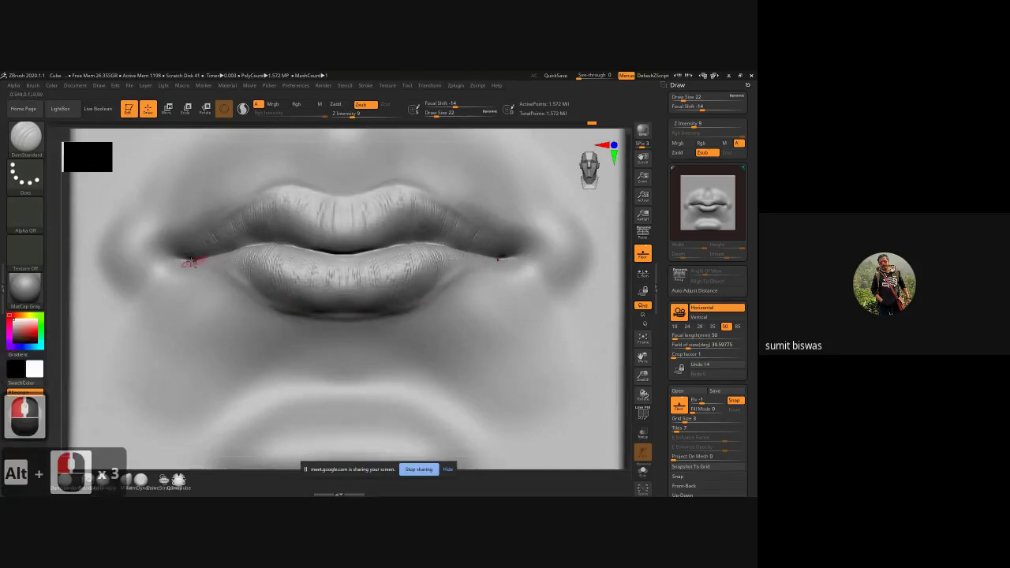
- Smooth the ridge along the lower lip's outer edge and return to the straight front view
key(shift)
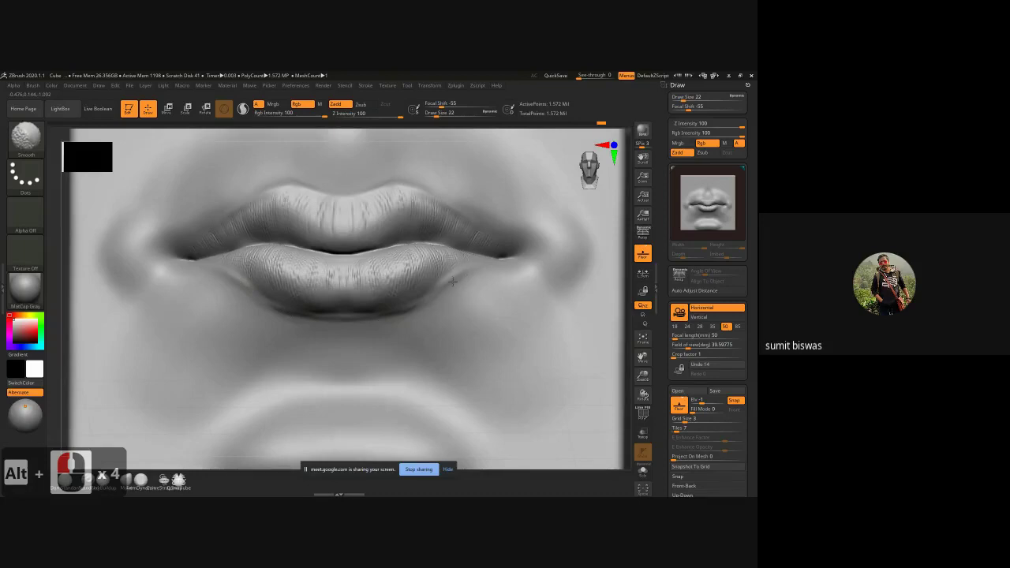
shift+drag(415, 304, 442, 287)
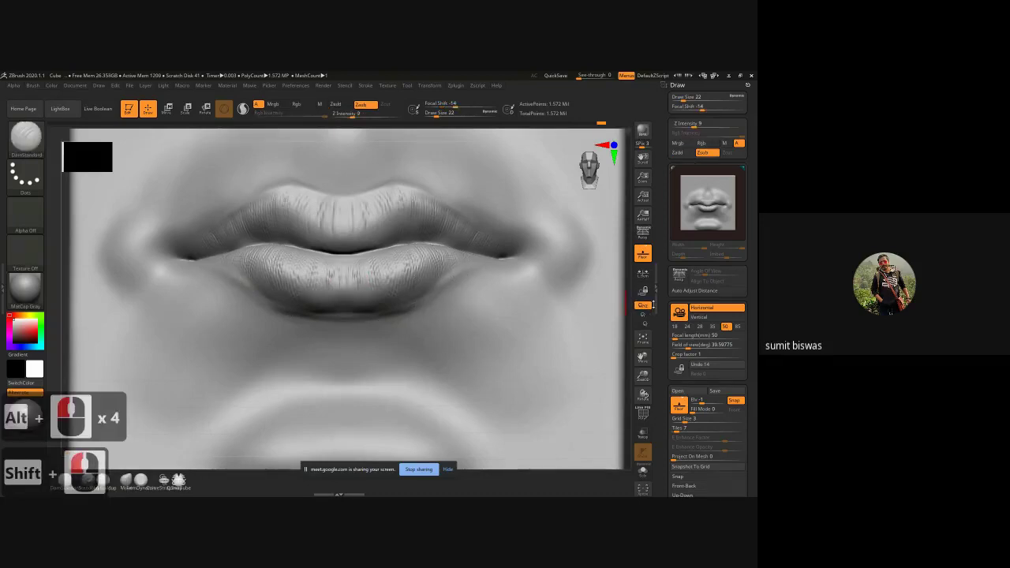
shift+drag(625, 302, 610, 298)
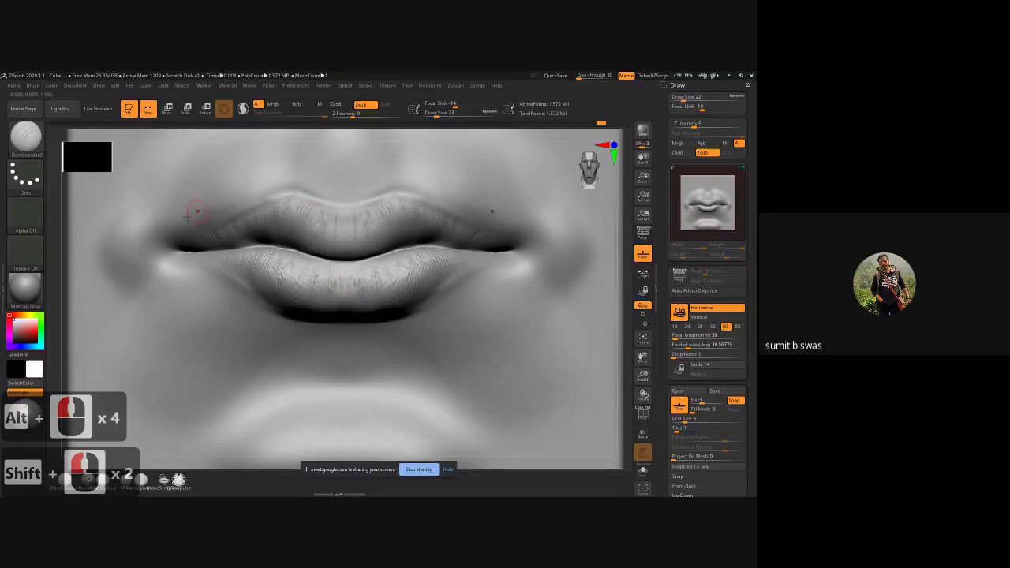
- Keep DamStandard as the sculpting brush and set its alpha to BrushAlpha
click(26, 223)
click(111, 220)
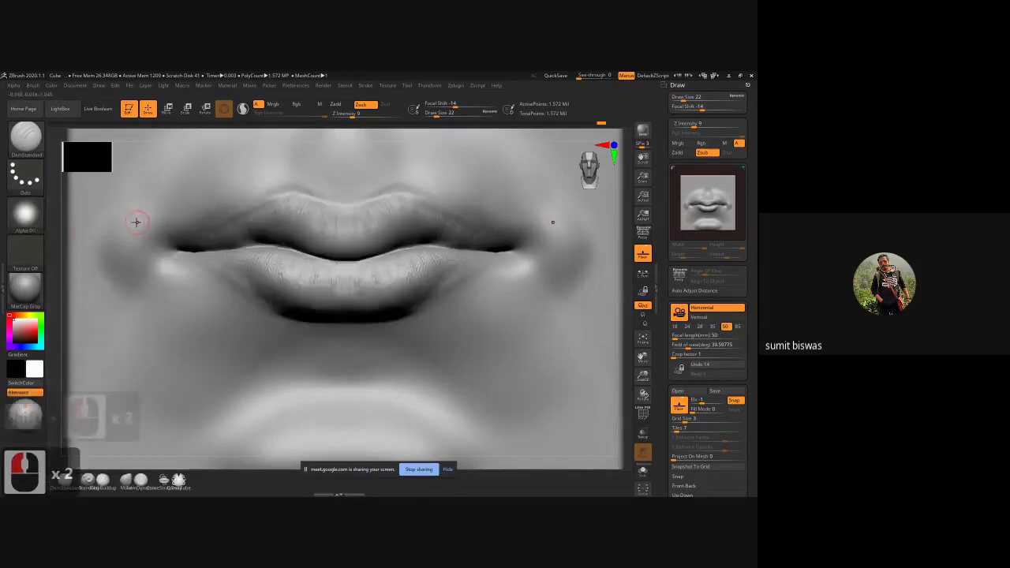
click(27, 215)
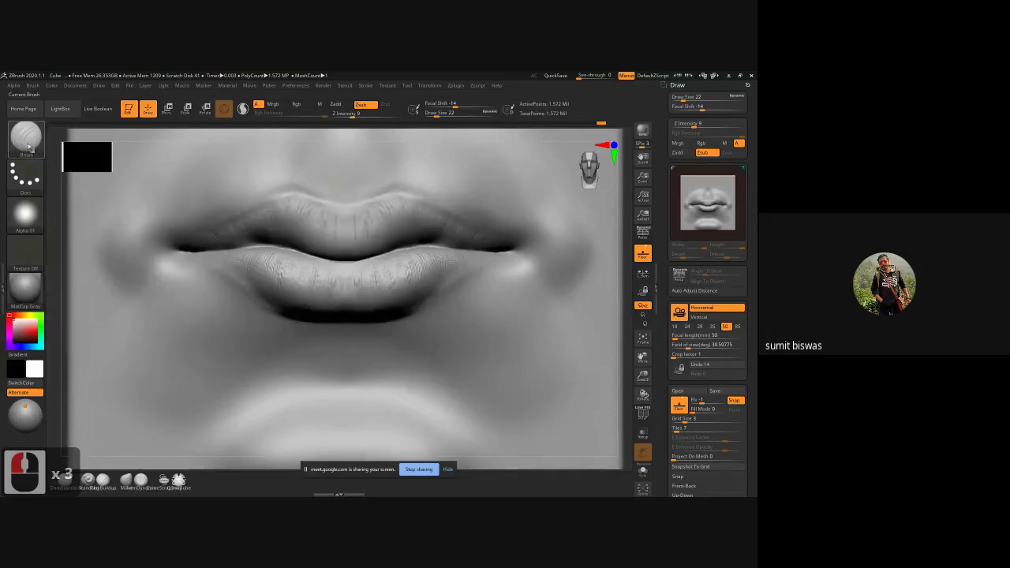
click(29, 147)
click(301, 145)
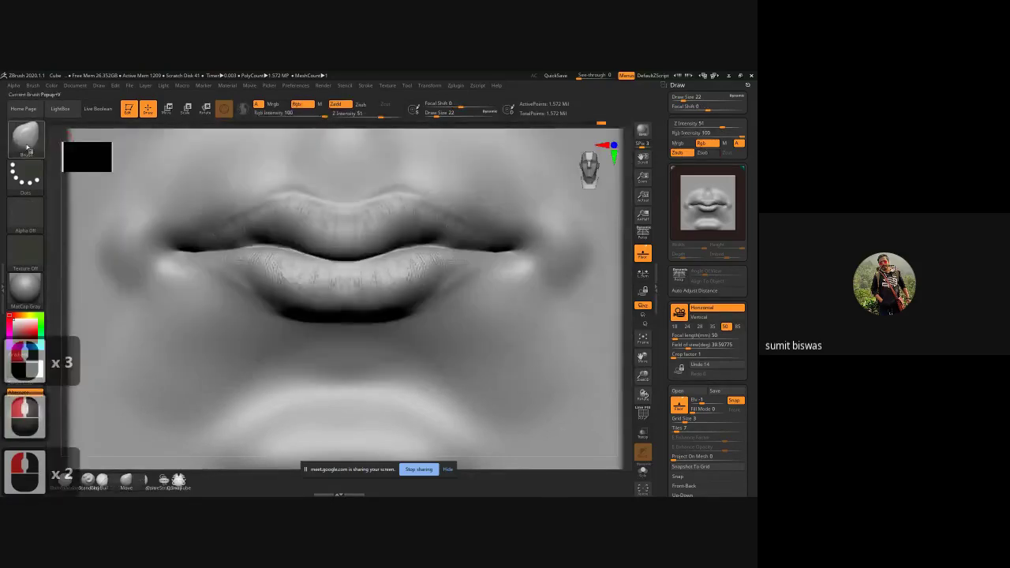
click(26, 147)
click(227, 145)
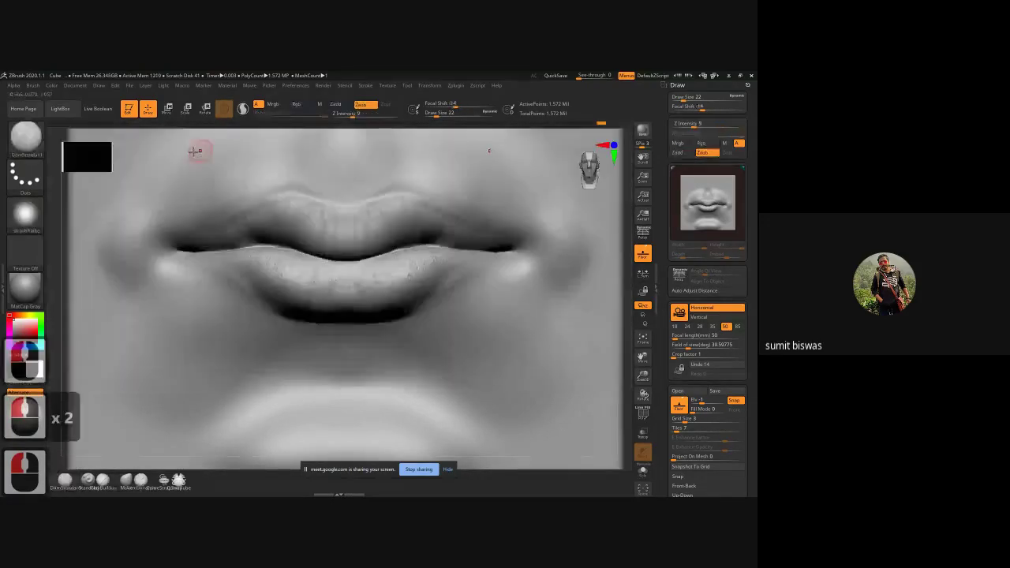
click(25, 213)
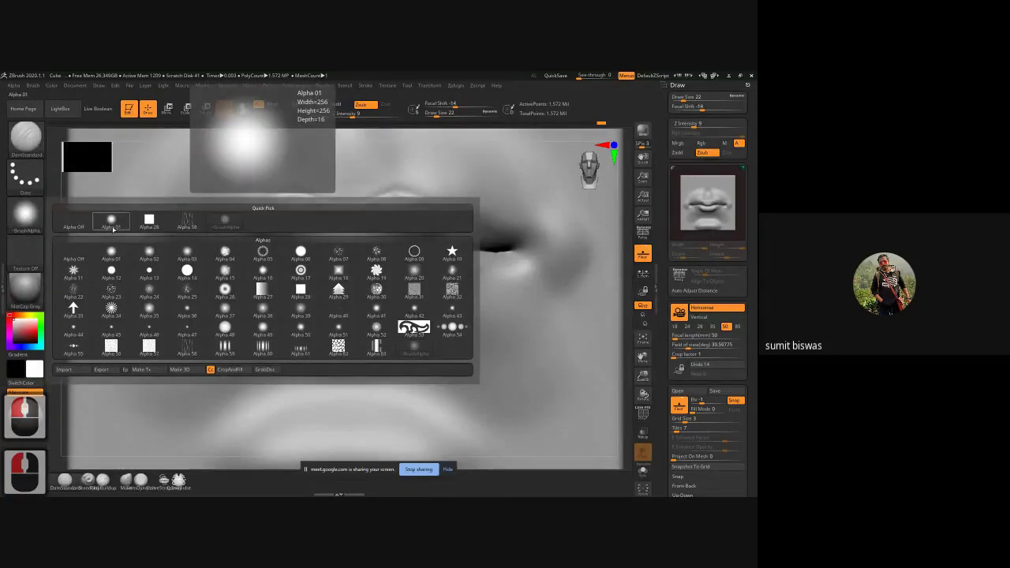
click(225, 224)
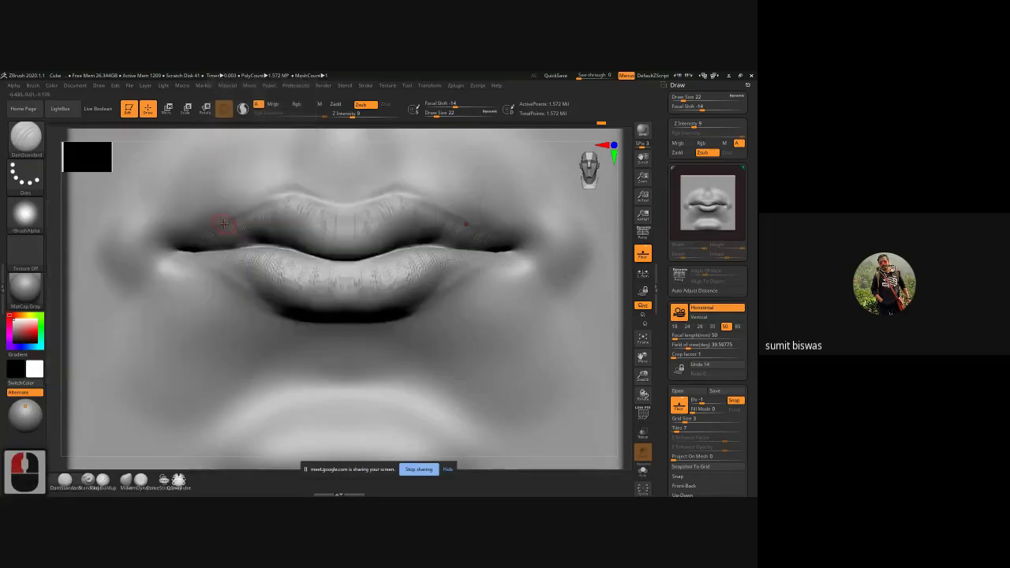
- Add thin DamStandard strokes along the upper lip's border and the lower lip's edge near the mouth corner
double_click(290, 185)
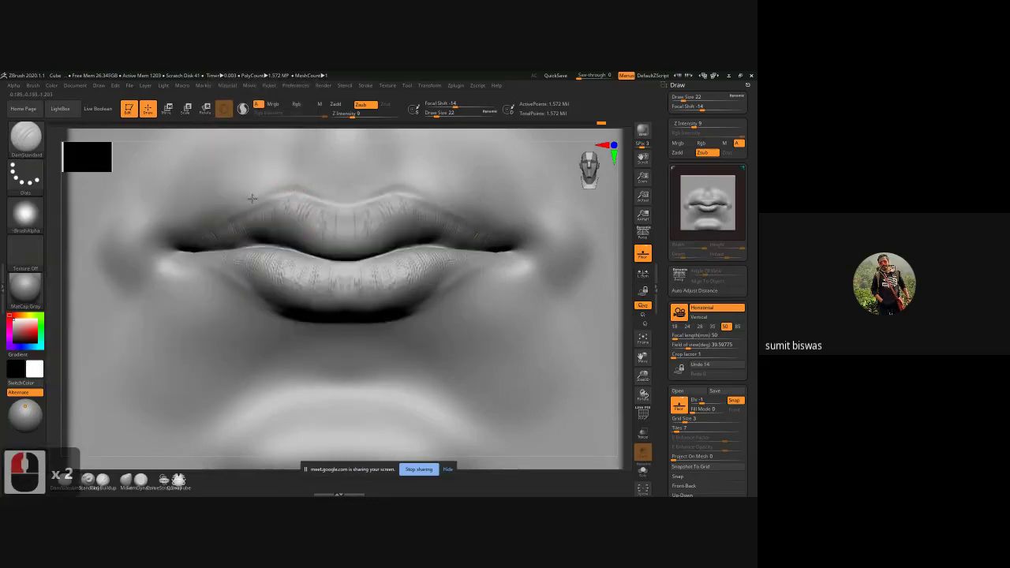
drag(217, 214, 213, 216)
drag(295, 187, 379, 196)
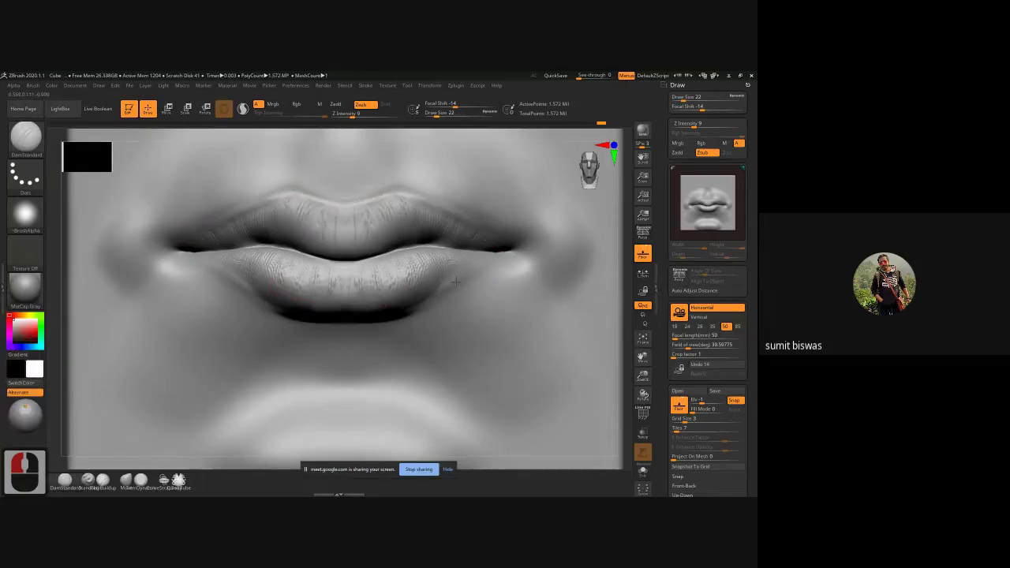
click(196, 308)
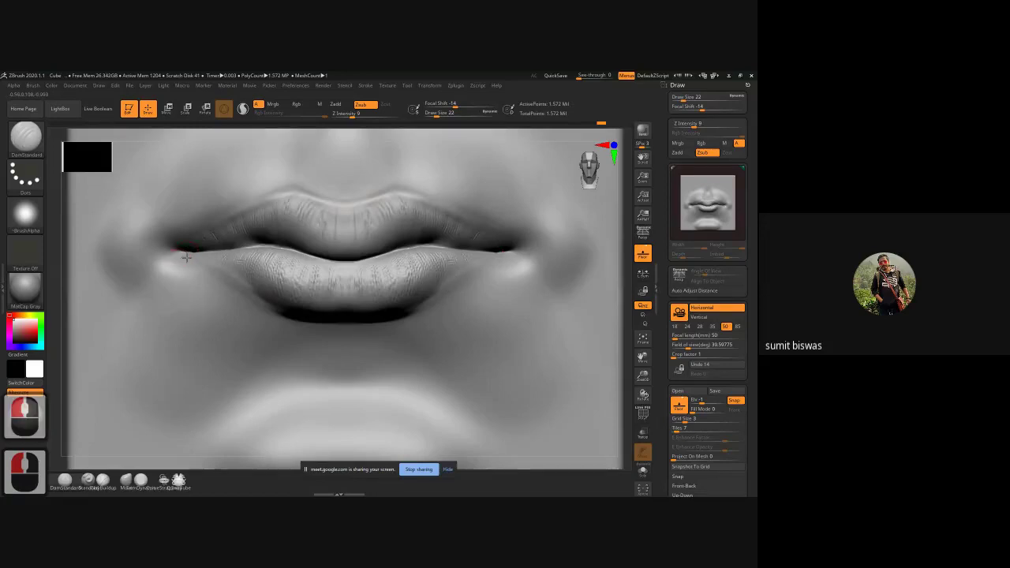
drag(194, 260, 175, 255)
mouse_move(192, 258)
mouse_down()
mouse_move(181, 252)
mouse_move(243, 289)
mouse_up()
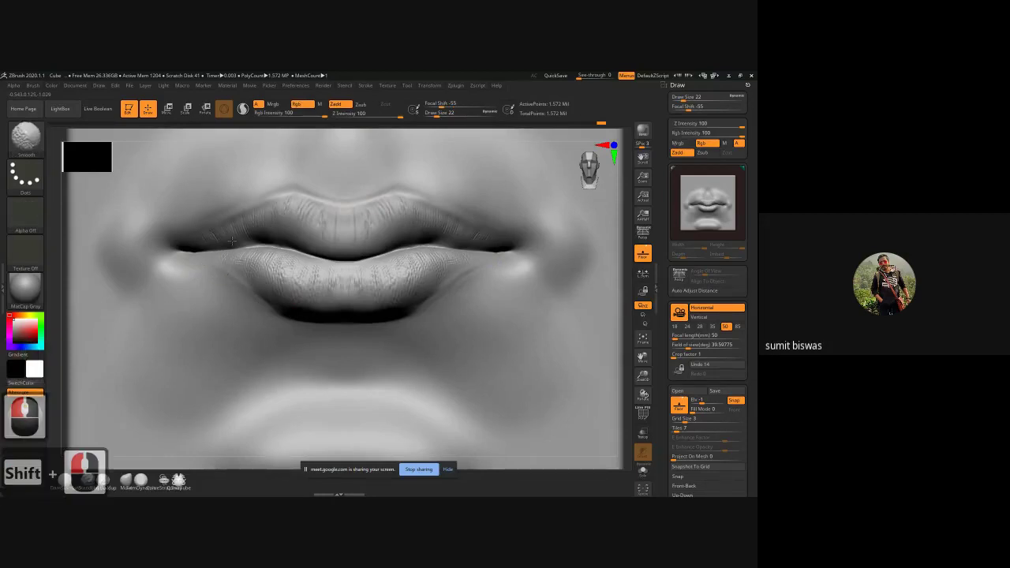
- Smooth the skin above the upper lip's border and define the cupid's bow just inside it with DamStandard strokes
shift+drag(264, 192, 275, 185)
shift+drag(345, 190, 418, 188)
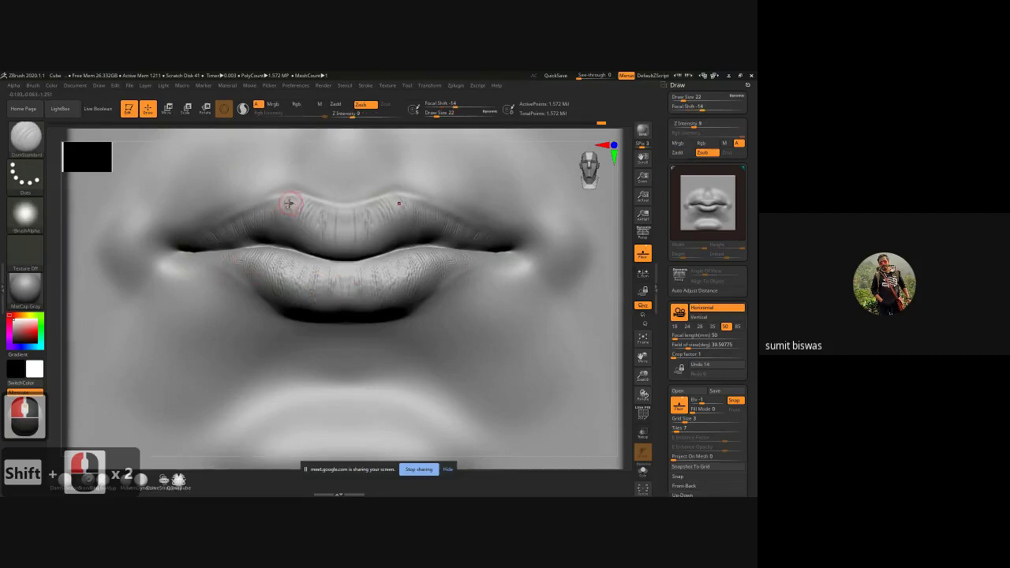
alt+drag(289, 204, 184, 242)
drag(282, 204, 374, 211)
drag(302, 207, 336, 214)
drag(265, 206, 289, 205)
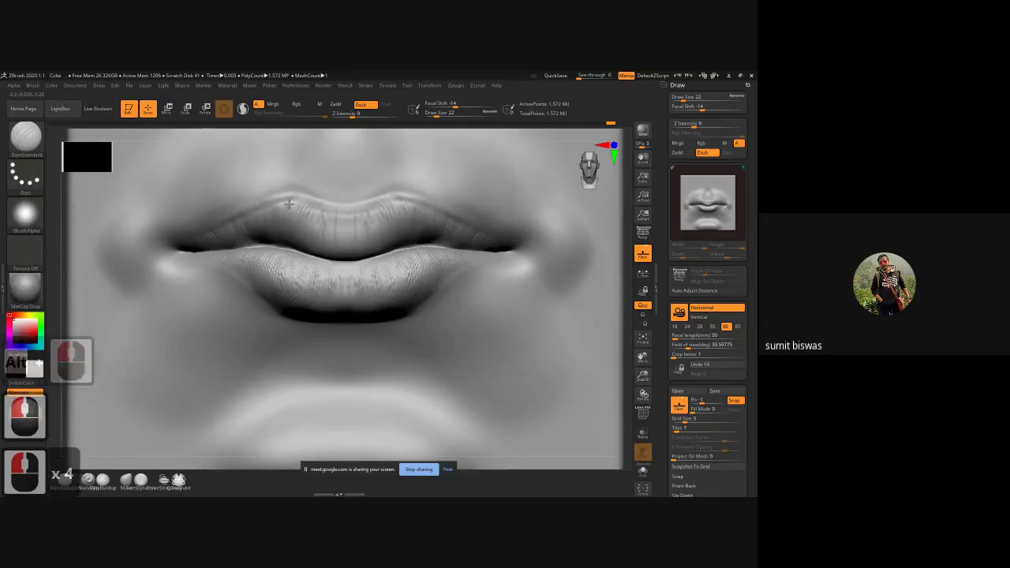
- Define the lower lip's outer edges from the mouth corners toward the bottom with light DamStandard strokes
drag(229, 264, 210, 255)
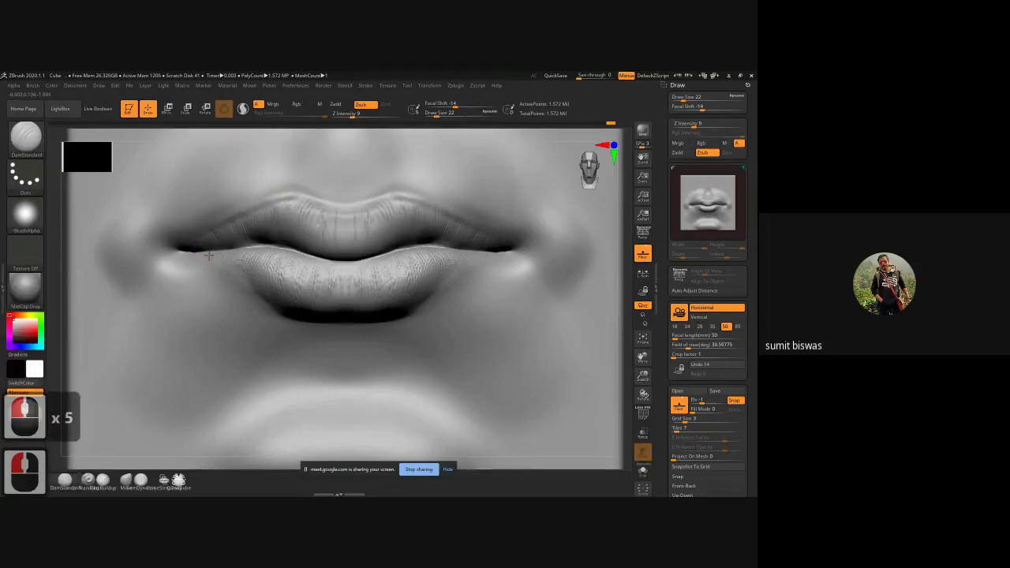
drag(253, 283, 309, 311)
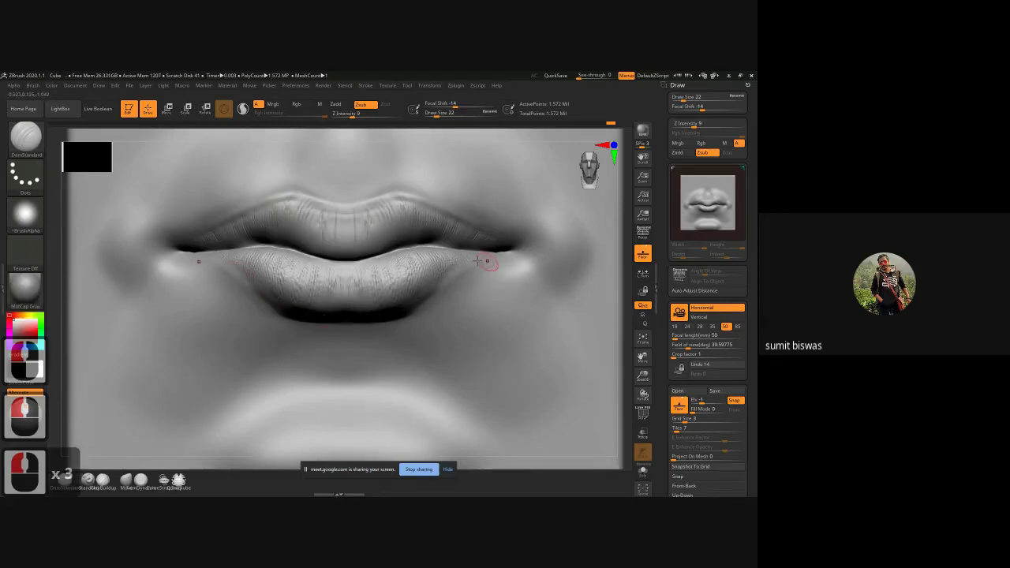
drag(478, 256, 475, 258)
drag(426, 295, 438, 282)
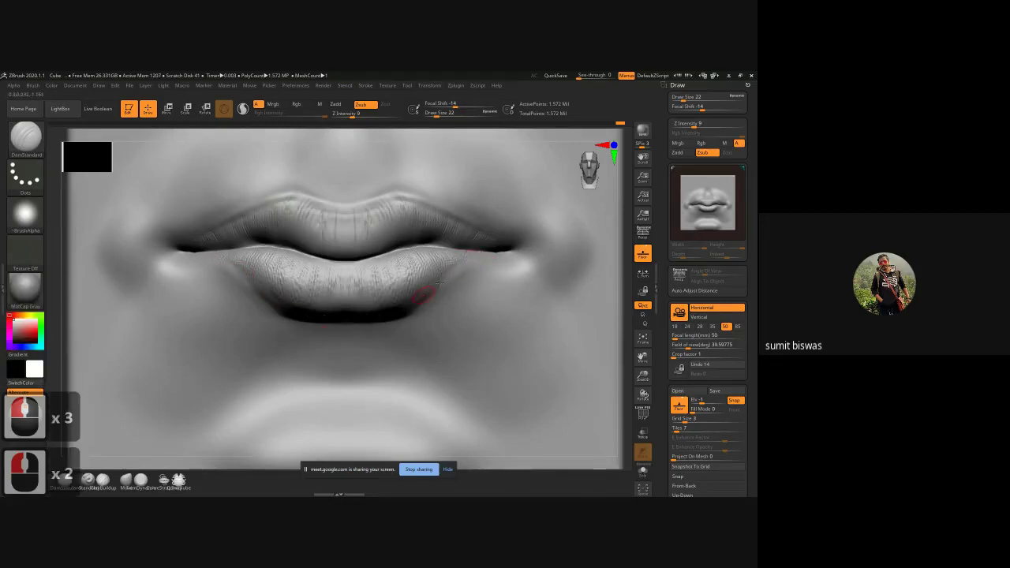
drag(196, 305, 178, 289)
mouse_move(291, 309)
mouse_down()
mouse_move(260, 294)
mouse_move(233, 258)
mouse_up()
- Raise the Draw Size to 42 and deepen the mouth line beneath the upper lip
key(bracketright)
key(bracketright)
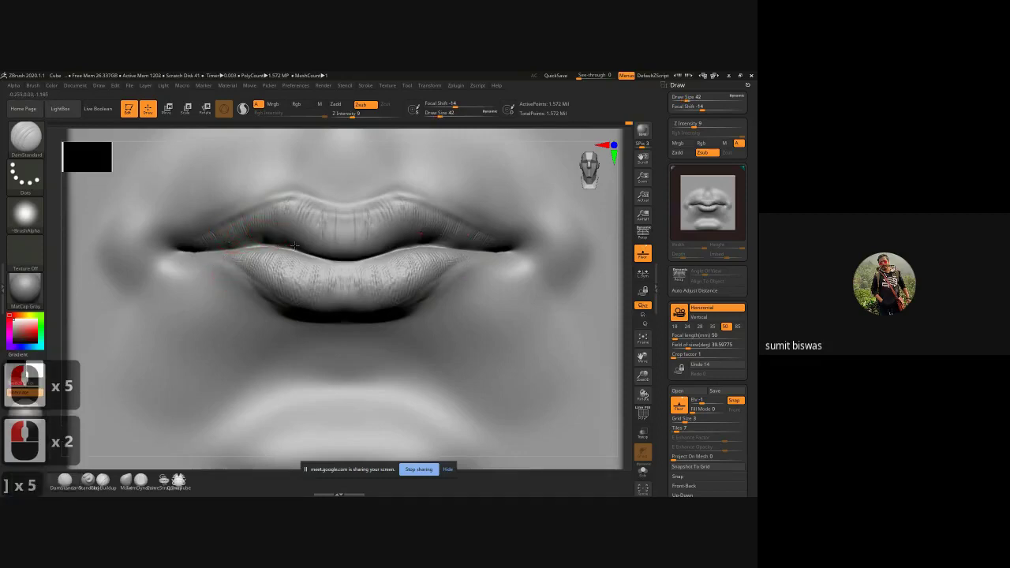
drag(259, 235, 297, 247)
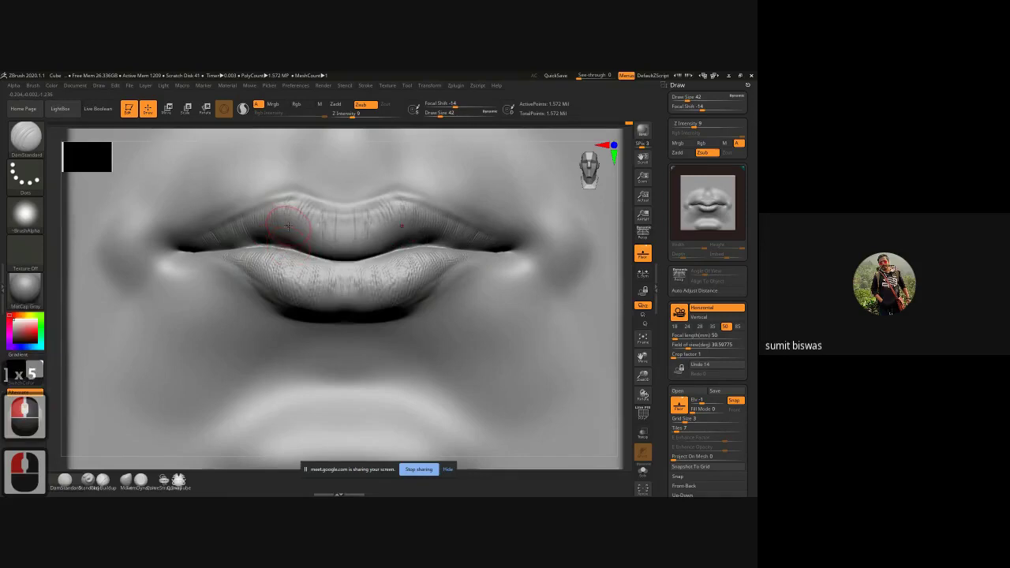
ctrl+right_drag(289, 226, 341, 270)
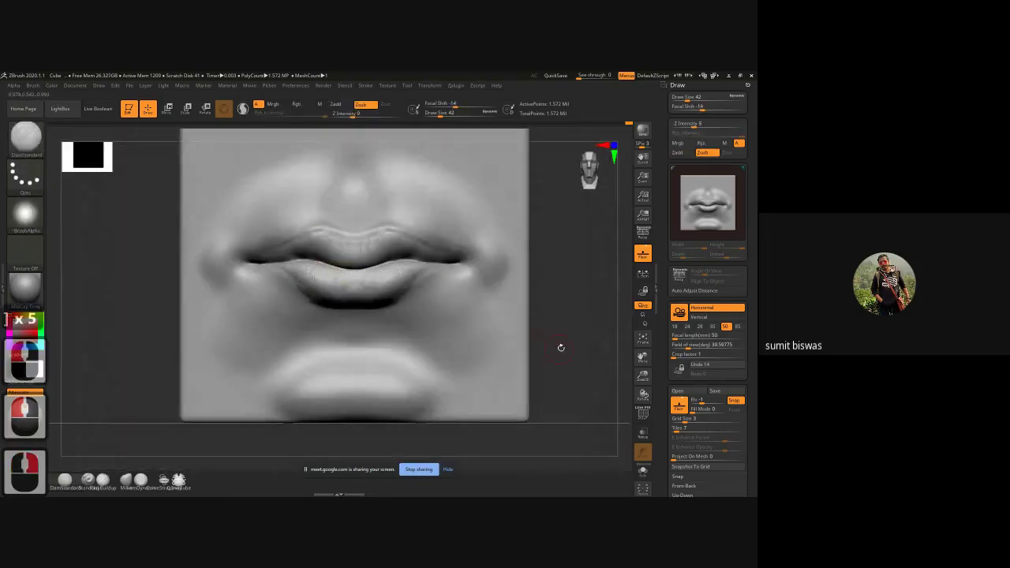
alt+drag(561, 347, 540, 359)
drag(539, 358, 529, 336)
- Set DamStandard to Draw Size 10 and Z Intensity 21, and cut fine wrinkles into the upper lip's center without symmetry
ctrl+right_drag(307, 259, 336, 304)
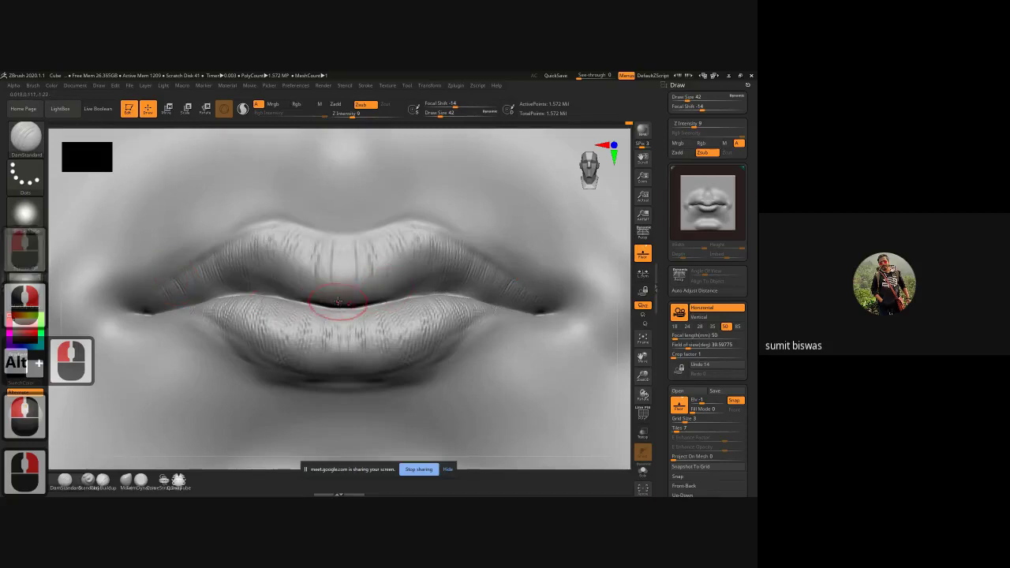
key(bracketleft)
key(bracketleft)
key(bracketleft)
key(bracketleft)
key(bracketleft)
key(bracketleft)
key(bracketleft)
key(bracketleft)
key(bracketleft)
key(bracketleft)
key(bracketleft)
key(bracketleft)
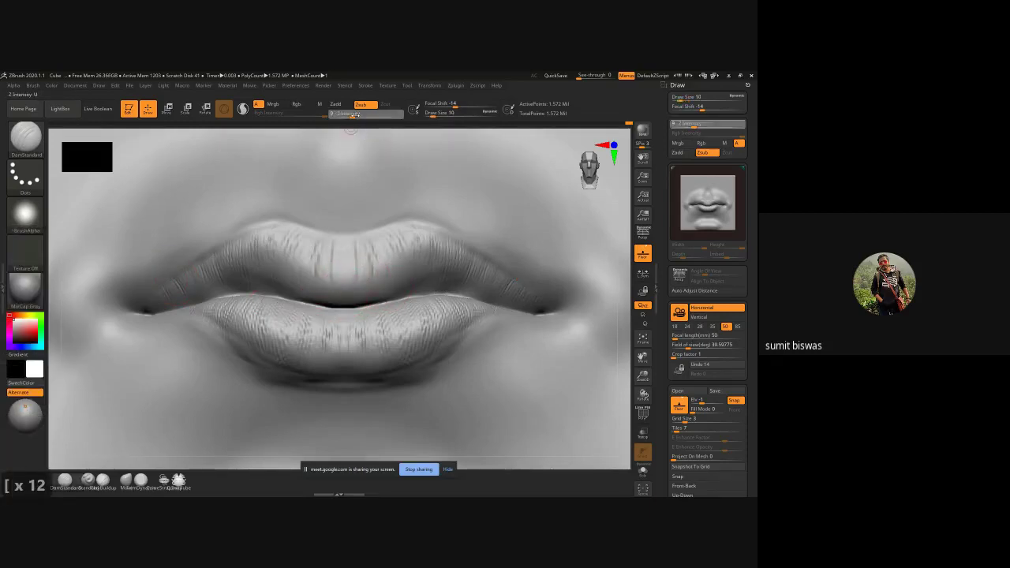
click(351, 114)
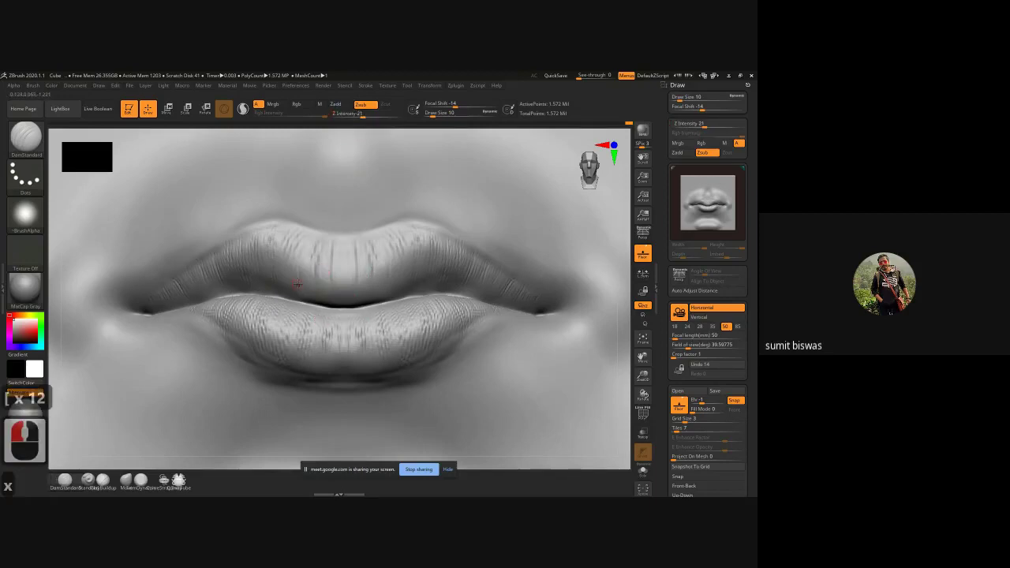
mouse_move(334, 295)
mouse_down()
mouse_move(335, 308)
mouse_move(319, 276)
mouse_up()
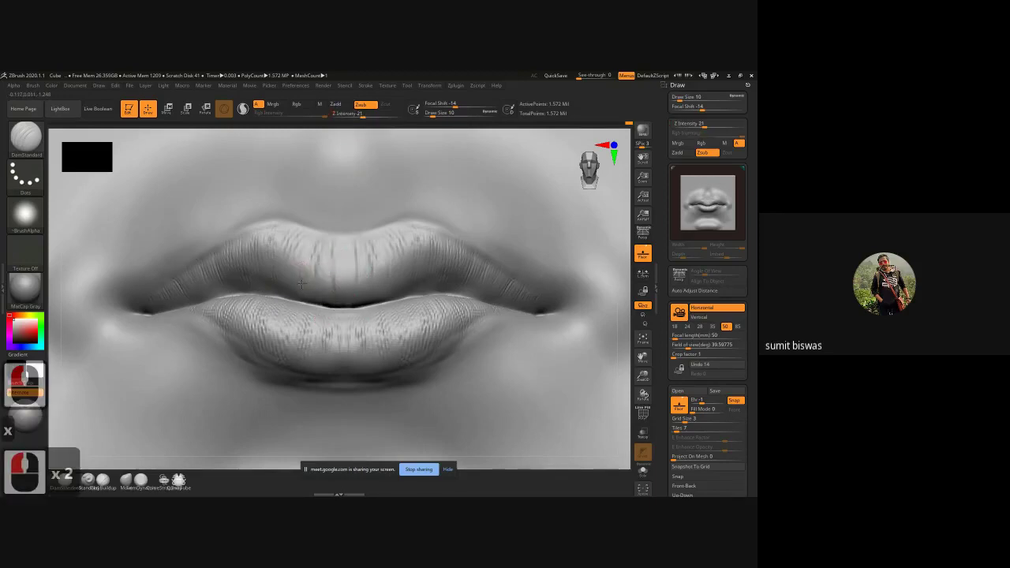
- Switch the brush to a small soft dot alpha and carve fine wrinkles into the upper lip just left of center
click(25, 213)
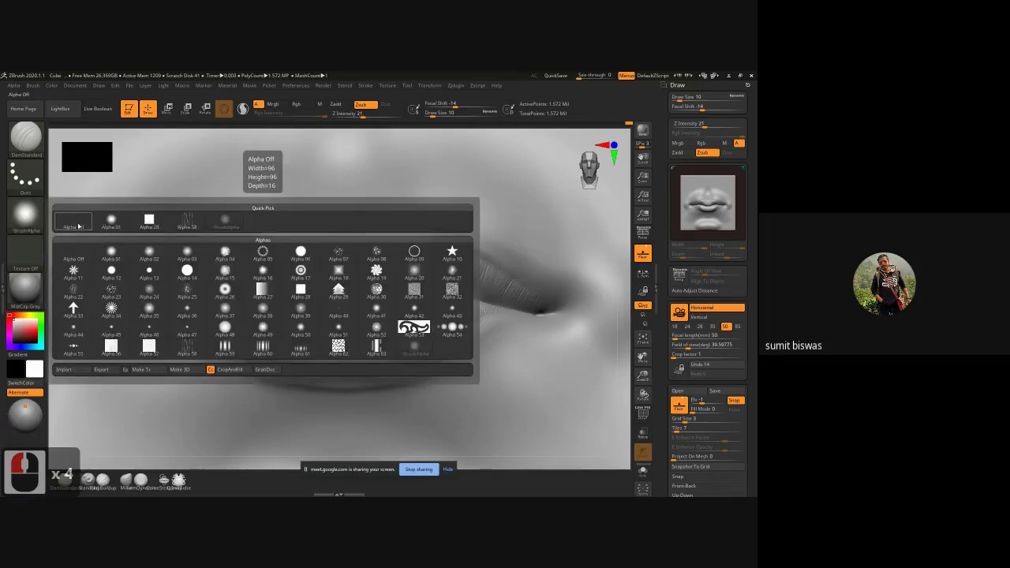
click(338, 346)
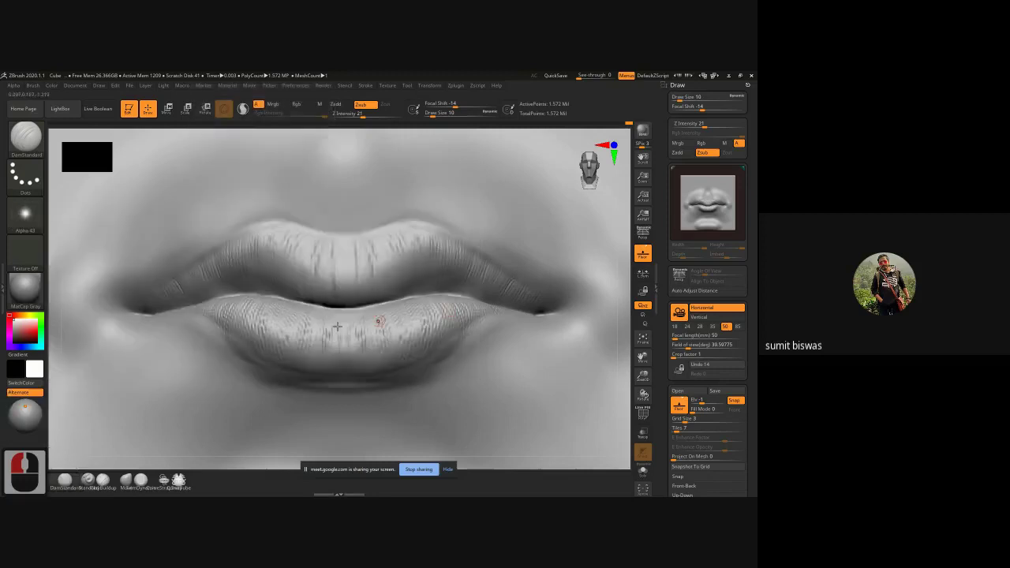
click(304, 269)
click(274, 268)
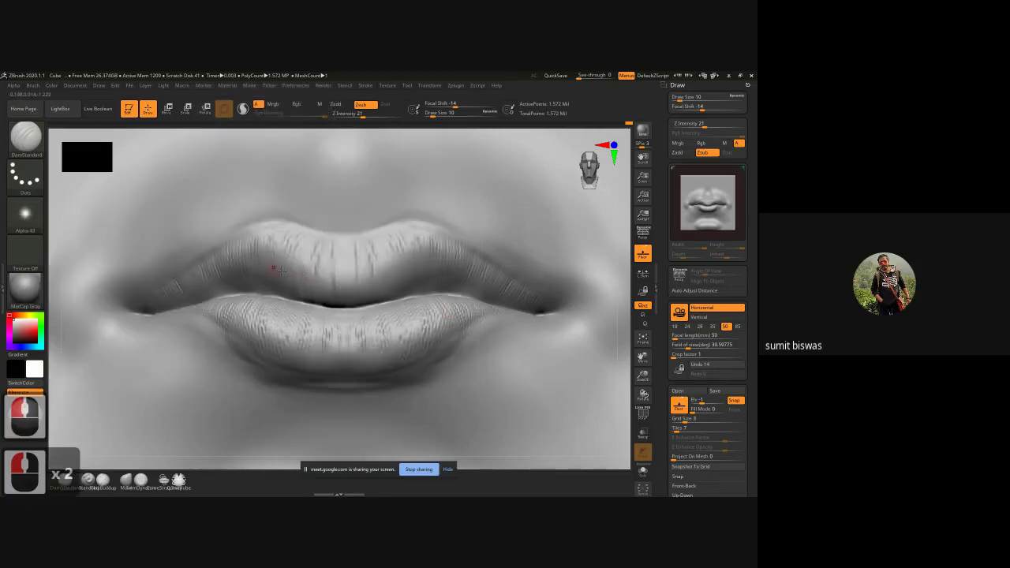
double_click(302, 296)
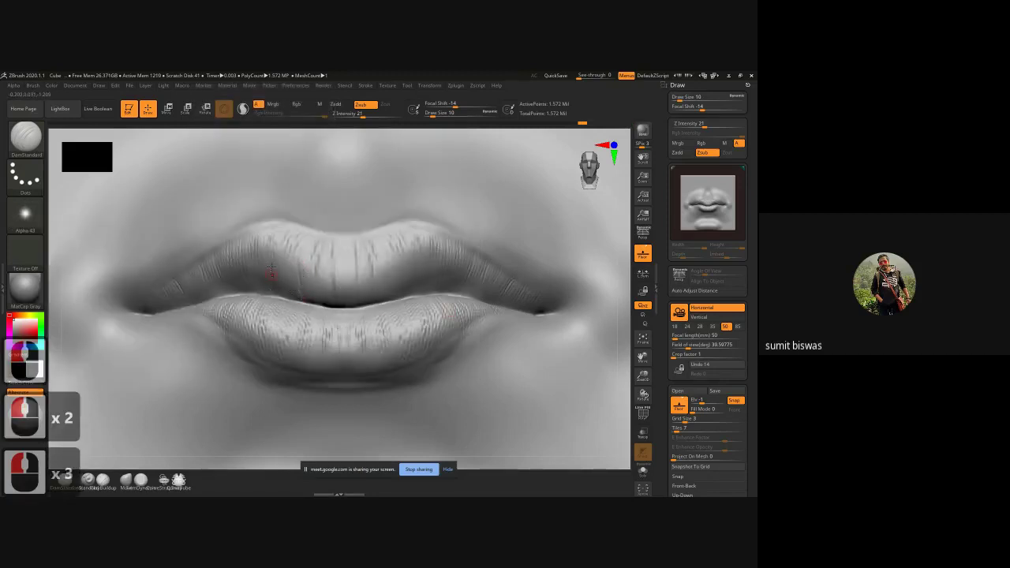
- Carve more fine wrinkles along the outer left part of the upper lip toward the mouth corner
click(236, 271)
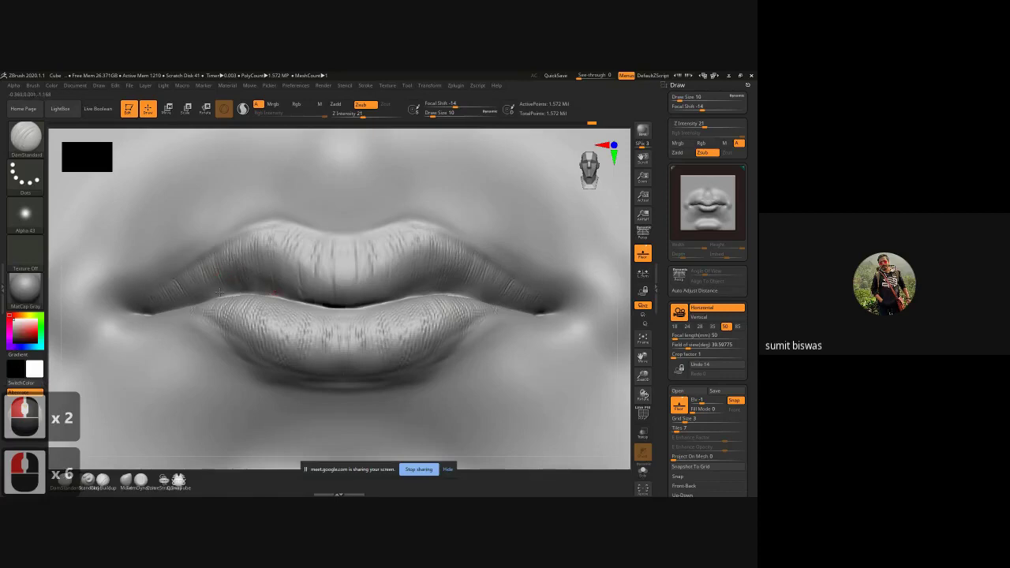
click(198, 282)
click(197, 280)
click(195, 276)
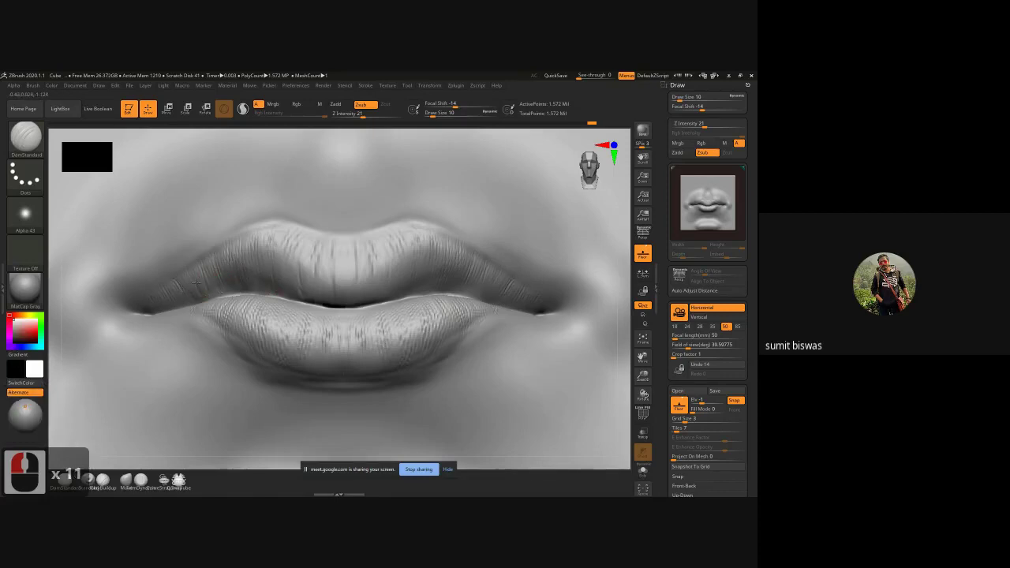
click(232, 290)
- Carve fine vertical wrinkles across the upper lip from its center to the right mouth corner
click(366, 292)
click(360, 247)
click(356, 303)
click(382, 262)
click(407, 292)
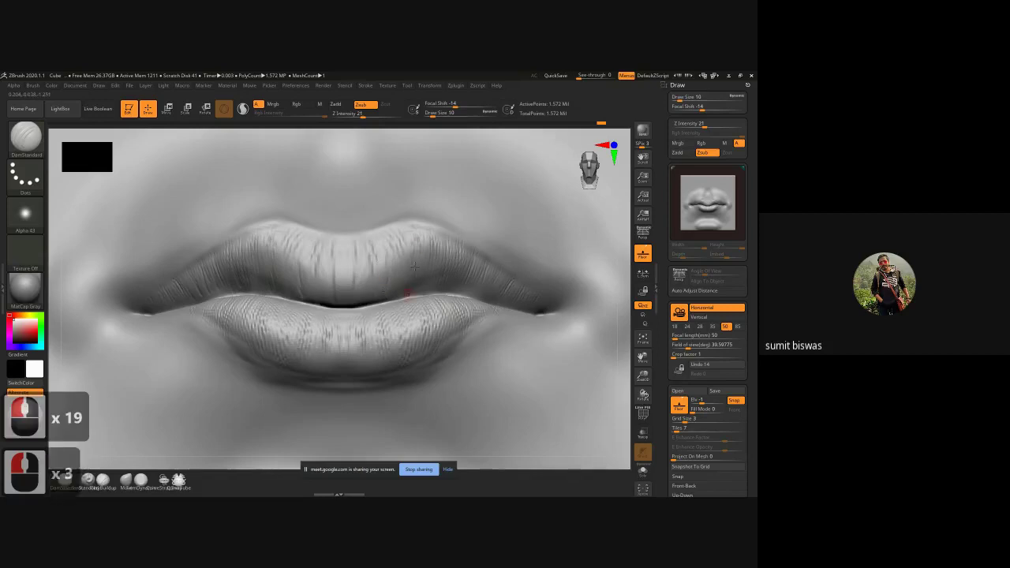
click(431, 249)
mouse_move(443, 270)
mouse_down()
mouse_move(444, 286)
mouse_move(489, 284)
mouse_up()
drag(495, 276, 510, 292)
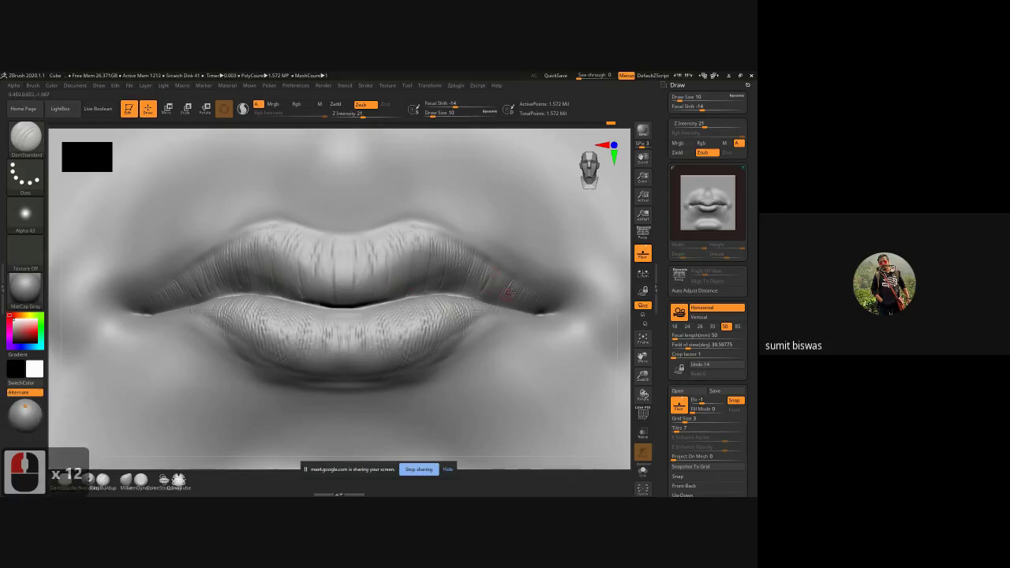
click(484, 297)
click(453, 278)
- Carve fine wrinkles into the lower lip from its center toward the left corner, working from a lower viewing angle
click(306, 355)
click(324, 338)
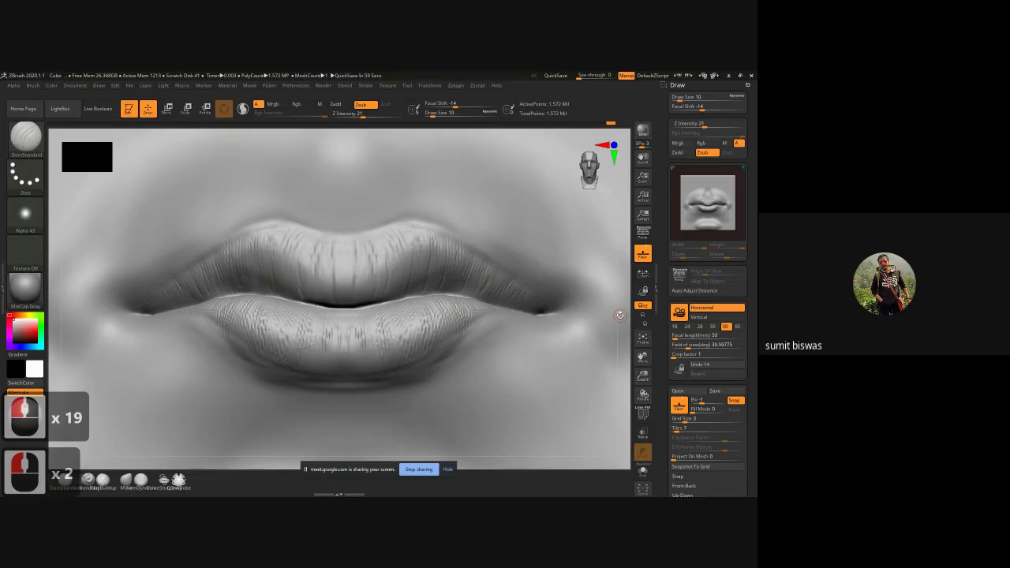
drag(621, 315, 621, 355)
mouse_move(310, 328)
mouse_down()
mouse_move(316, 316)
mouse_move(334, 320)
mouse_move(271, 292)
mouse_up()
click(285, 304)
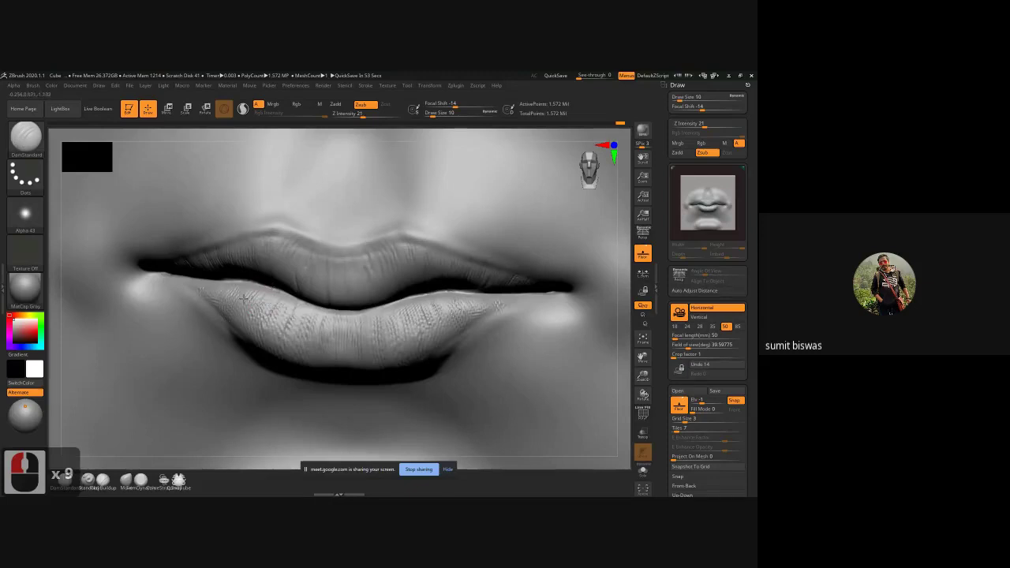
click(244, 294)
- Carve fine wrinkles into the lower lip from its center out to the right corner
click(383, 315)
click(351, 363)
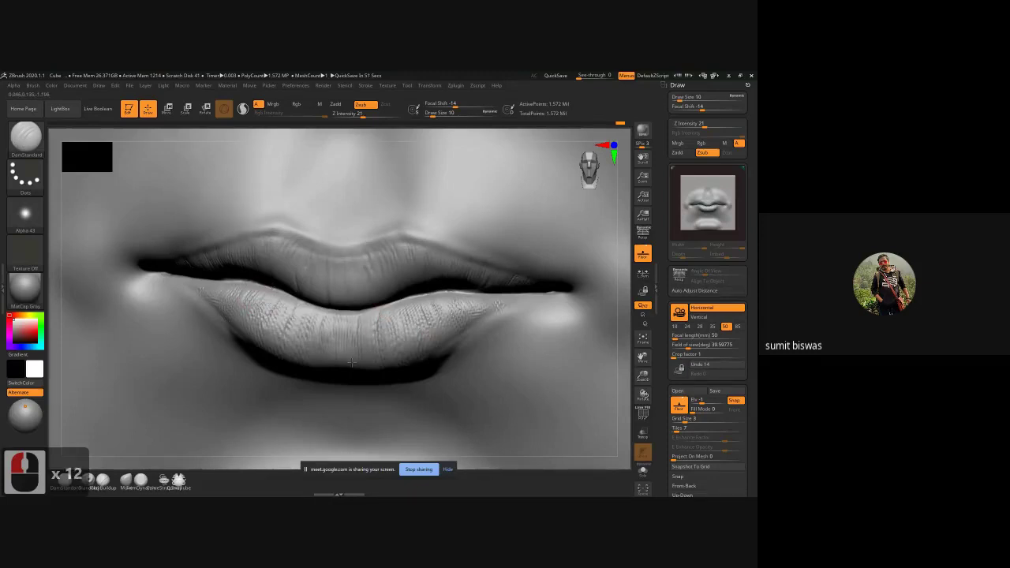
mouse_move(381, 330)
mouse_down()
mouse_move(382, 312)
mouse_move(370, 317)
mouse_move(419, 303)
mouse_move(409, 303)
mouse_move(418, 310)
mouse_up()
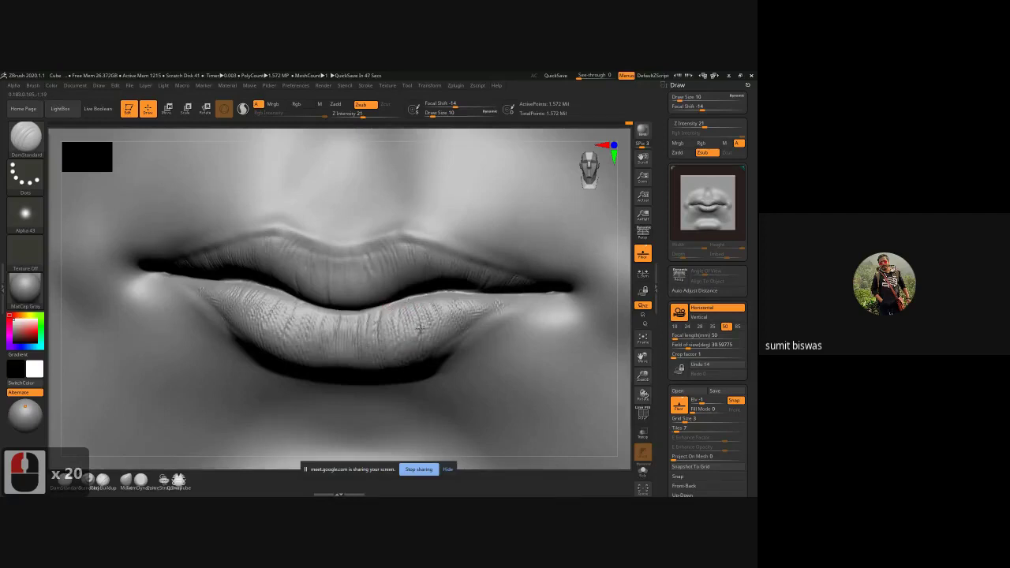
click(466, 316)
click(471, 304)
click(481, 313)
drag(629, 324, 246, 315)
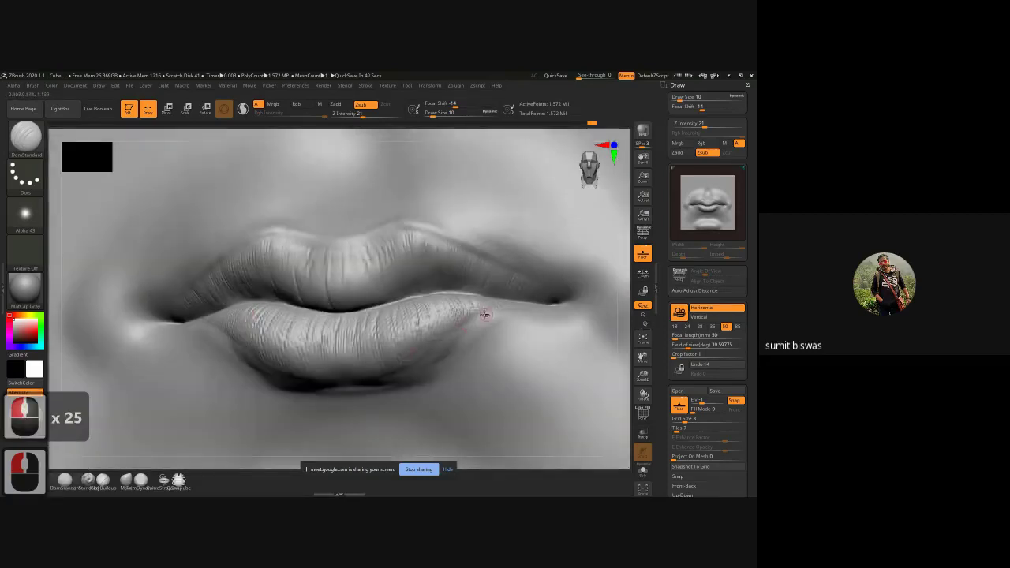
- Carve additional fine wrinkles along the middle and lower part of the lower lip, working from its right end to its left end
drag(495, 310, 513, 303)
drag(462, 316, 452, 320)
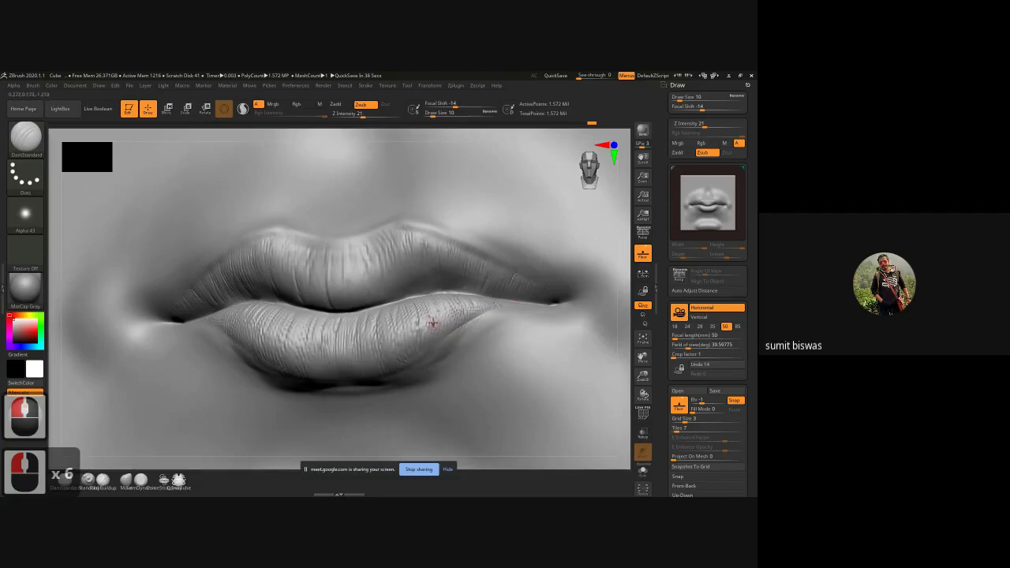
click(424, 337)
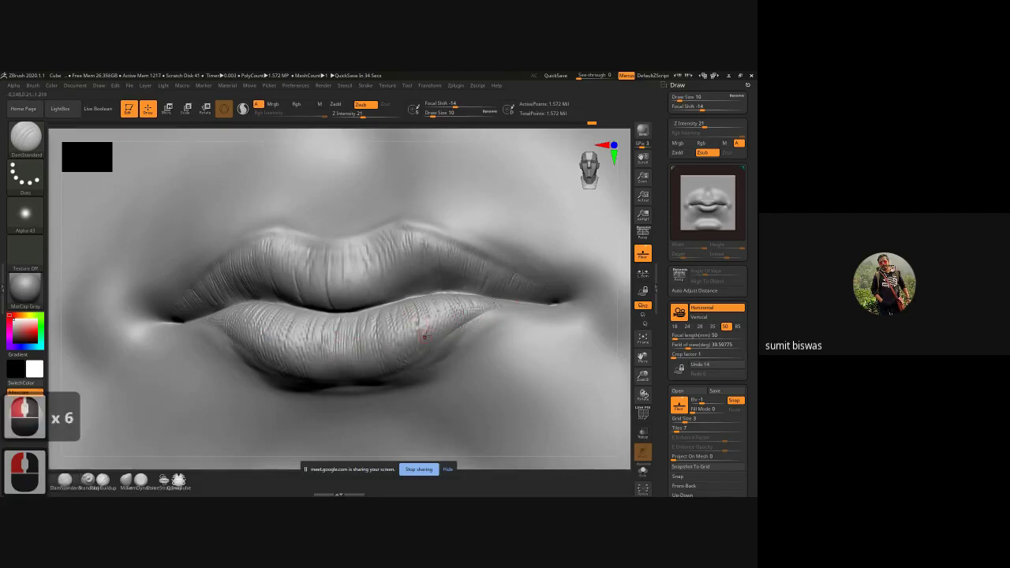
mouse_move(368, 357)
mouse_down()
mouse_move(371, 343)
mouse_move(355, 327)
mouse_up()
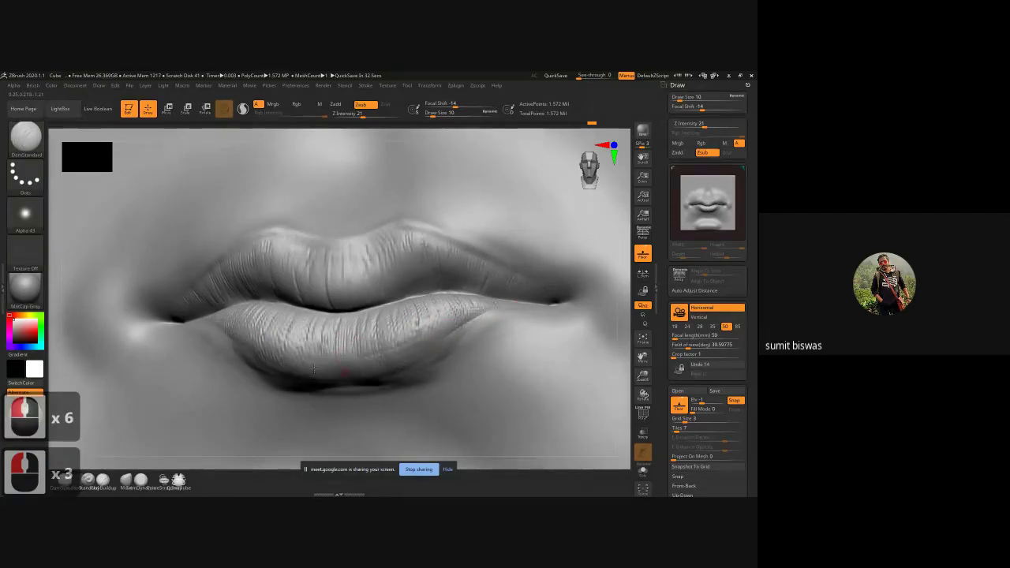
drag(259, 347, 242, 332)
click(236, 337)
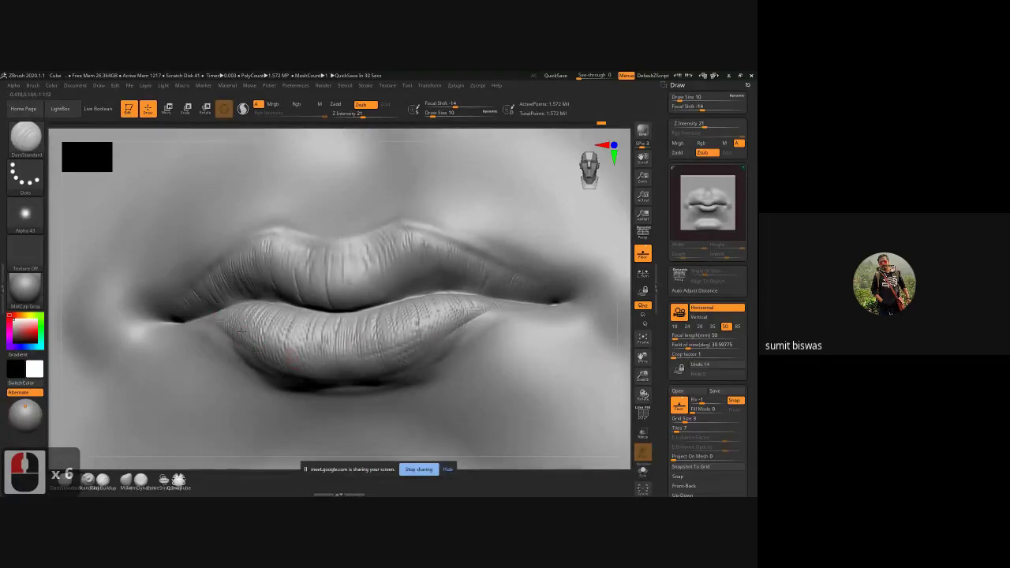
click(321, 353)
click(294, 361)
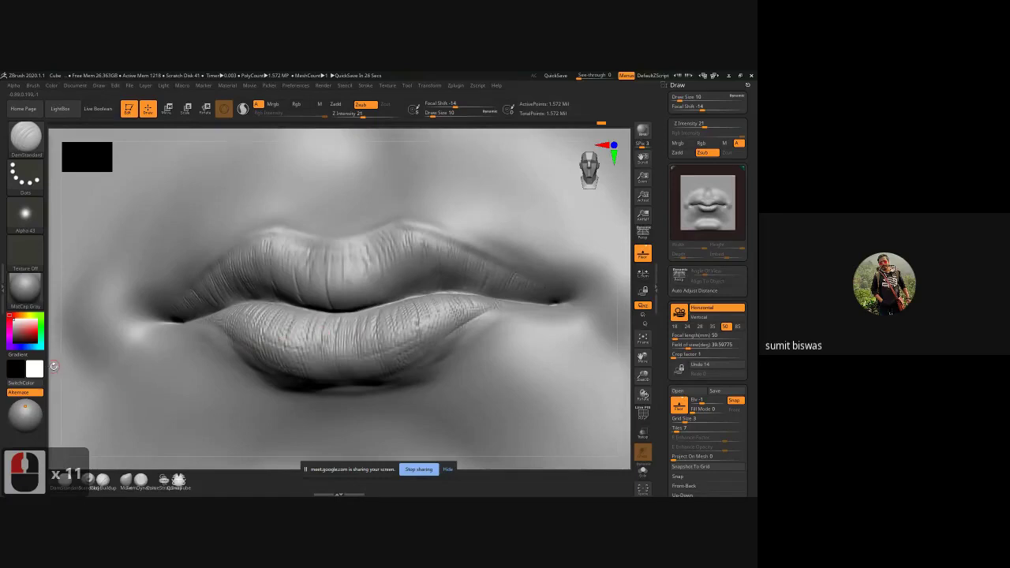
- Carve fine wrinkles from the lower lip's center toward its right side and up across the right peak of the upper lip
drag(54, 366, 73, 388)
click(291, 324)
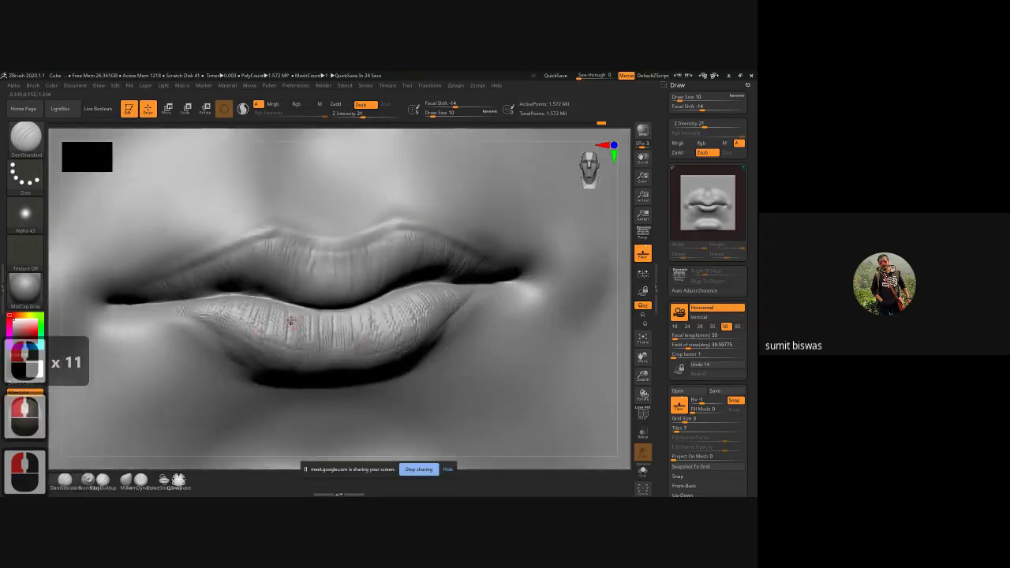
click(319, 330)
click(332, 336)
click(328, 342)
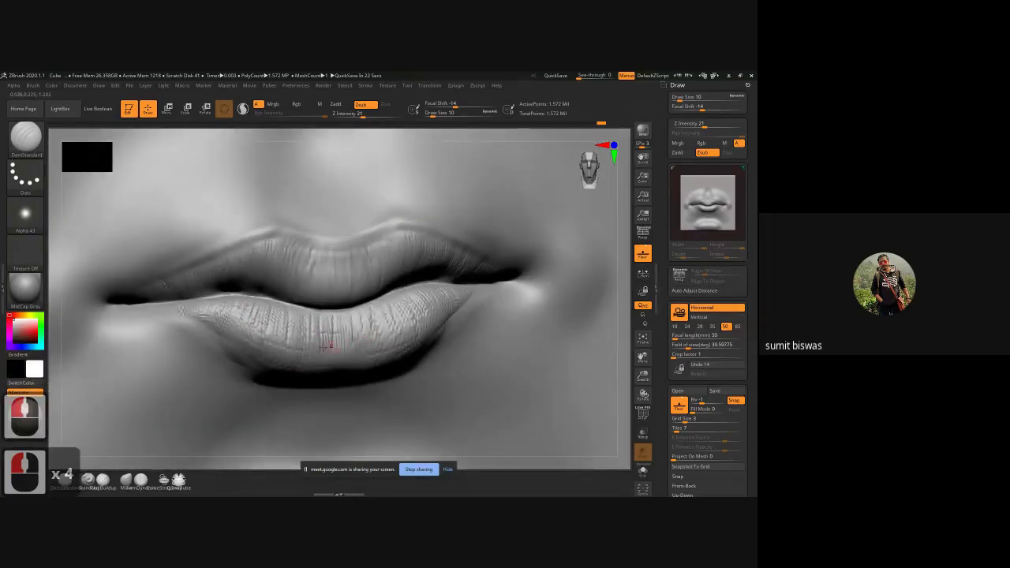
click(401, 331)
click(411, 308)
click(401, 312)
click(415, 283)
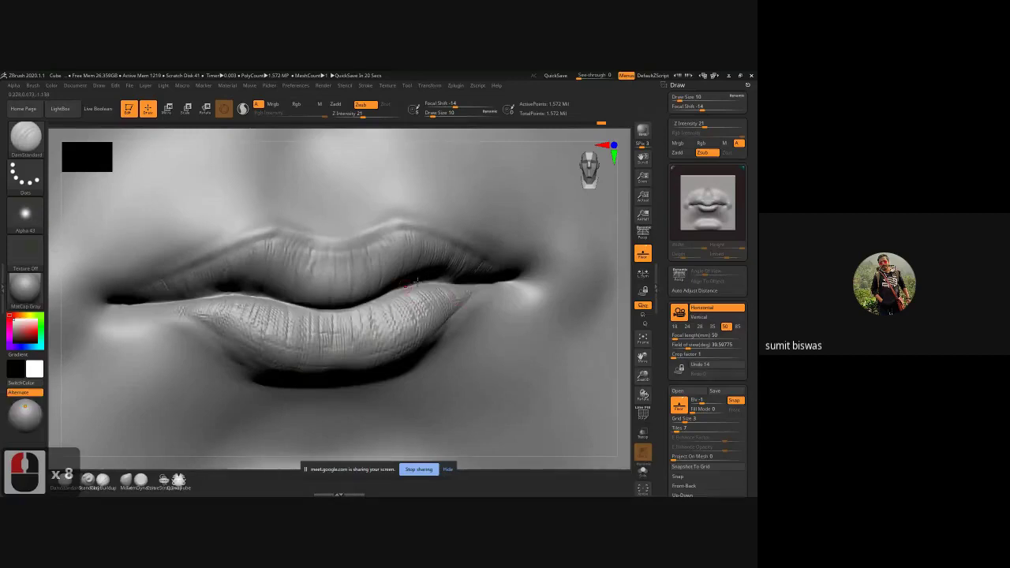
click(419, 254)
click(412, 238)
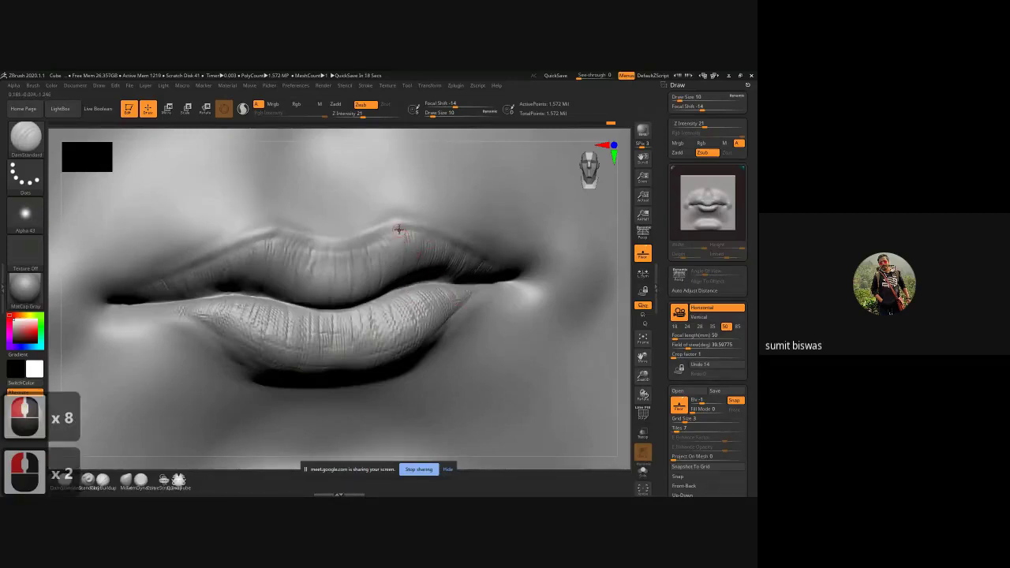
click(400, 229)
- Subdivide the mesh one more level and switch to the Standard brush
drag(627, 317, 521, 303)
key(ctrl+d)
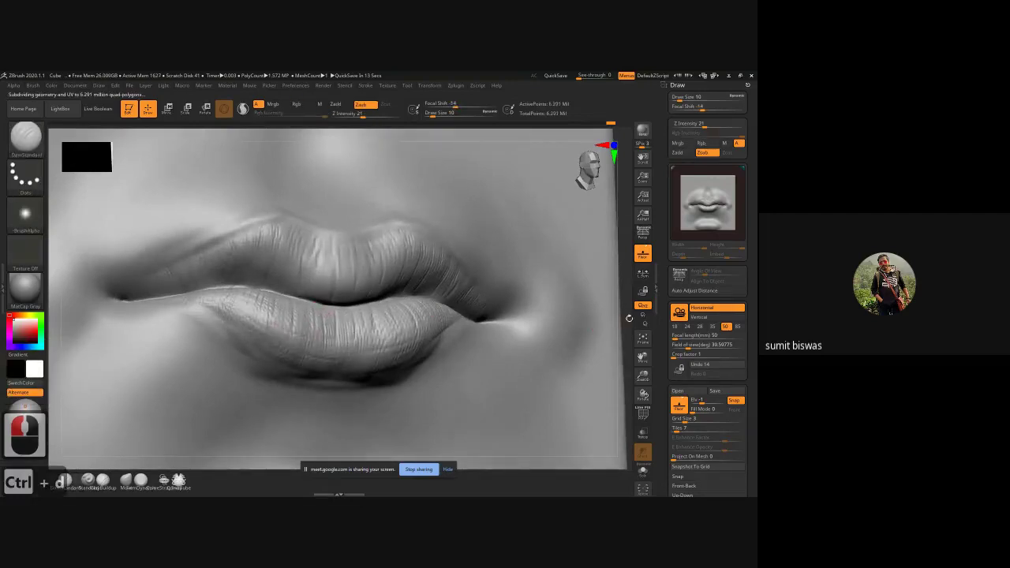
drag(622, 319, 565, 318)
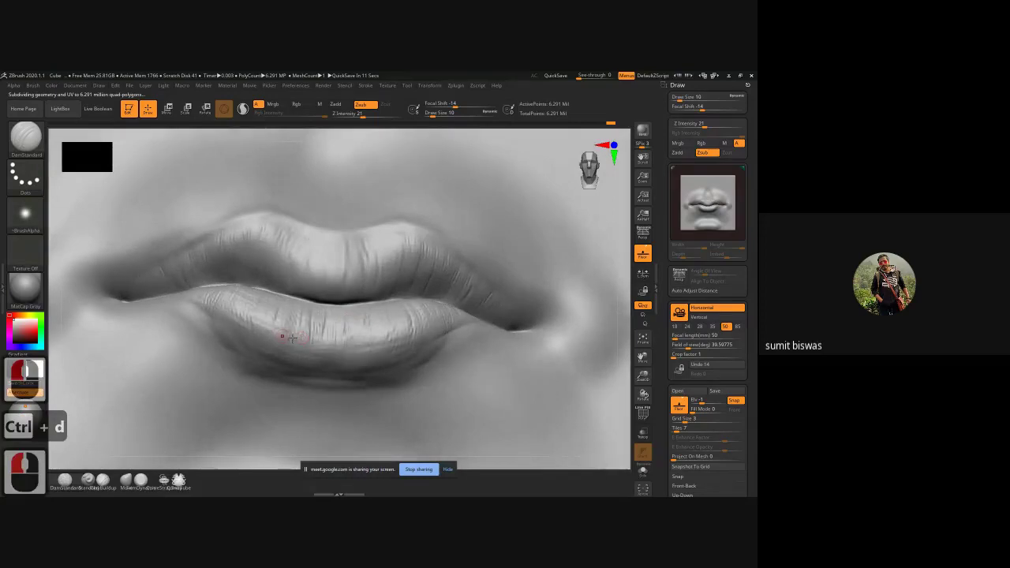
click(103, 480)
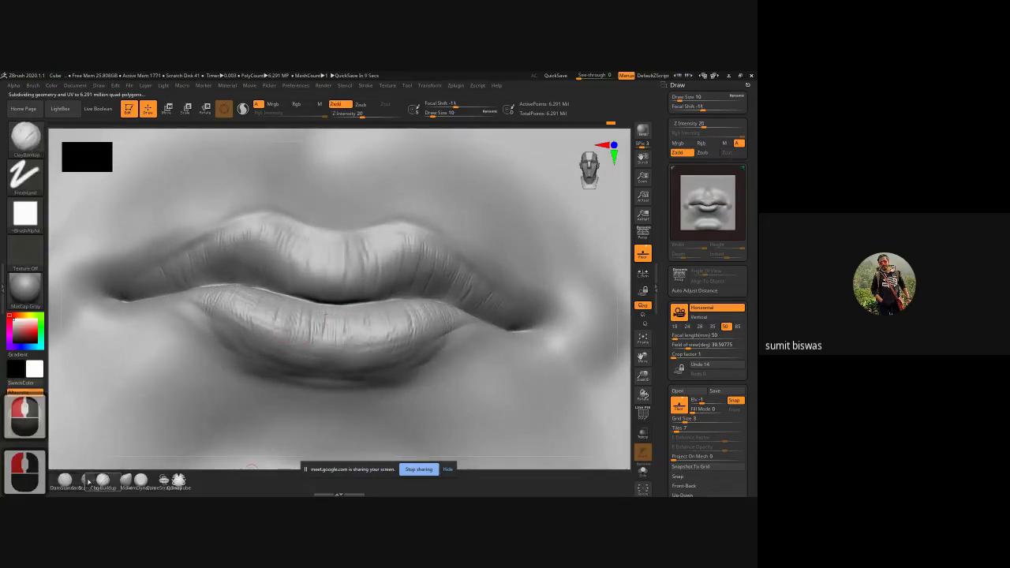
click(77, 483)
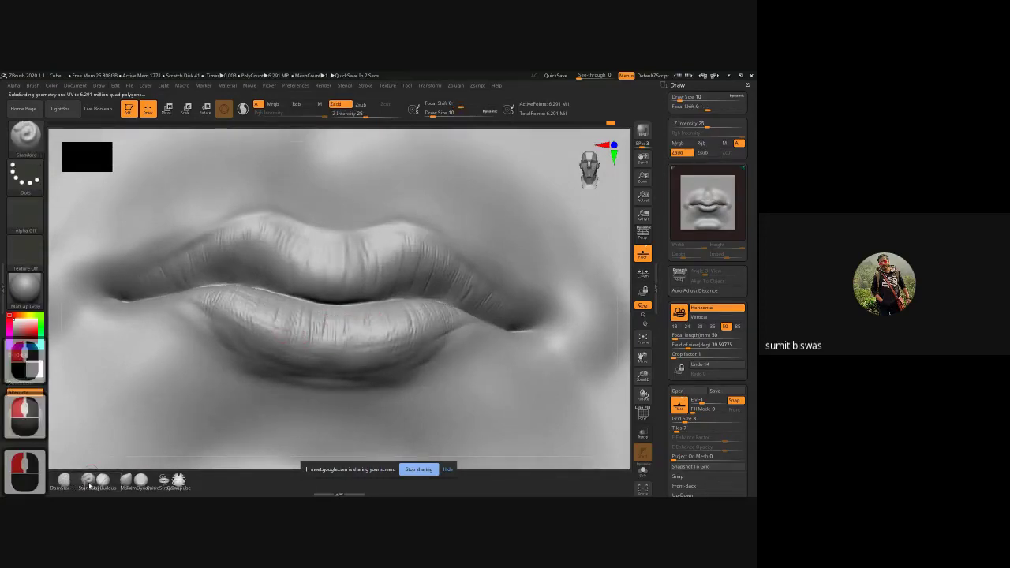
- Raise soft folds at the center of the lower lip with a draw size of 18 and quick-save the project
key(bracketleft)
key(bracketleft)
key(bracketleft)
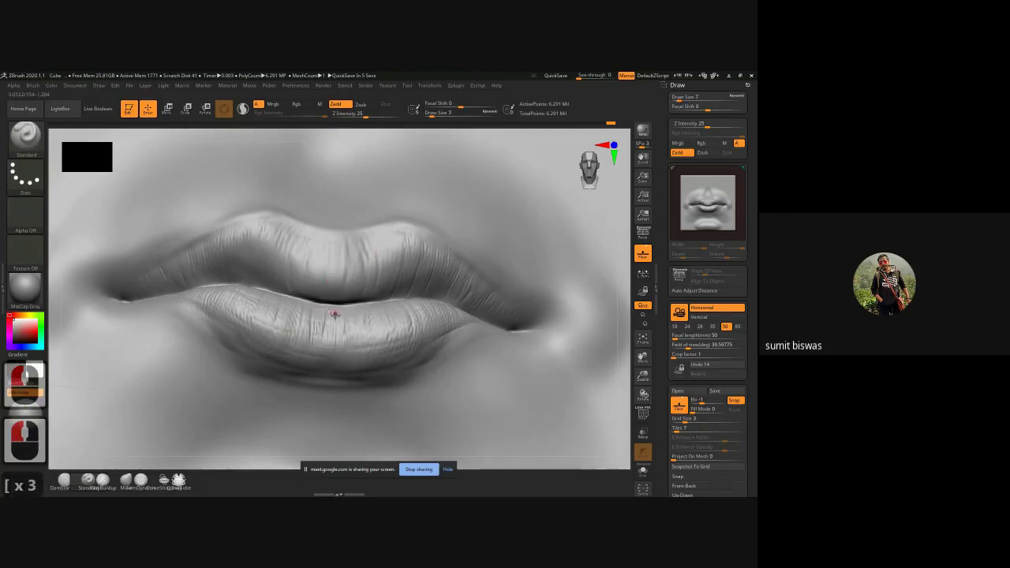
key(bracketright)
key(bracketright)
key(bracketright)
key(bracketright)
key(bracketright)
mouse_move(318, 315)
mouse_down()
mouse_move(315, 334)
mouse_move(317, 326)
mouse_up()
click(323, 351)
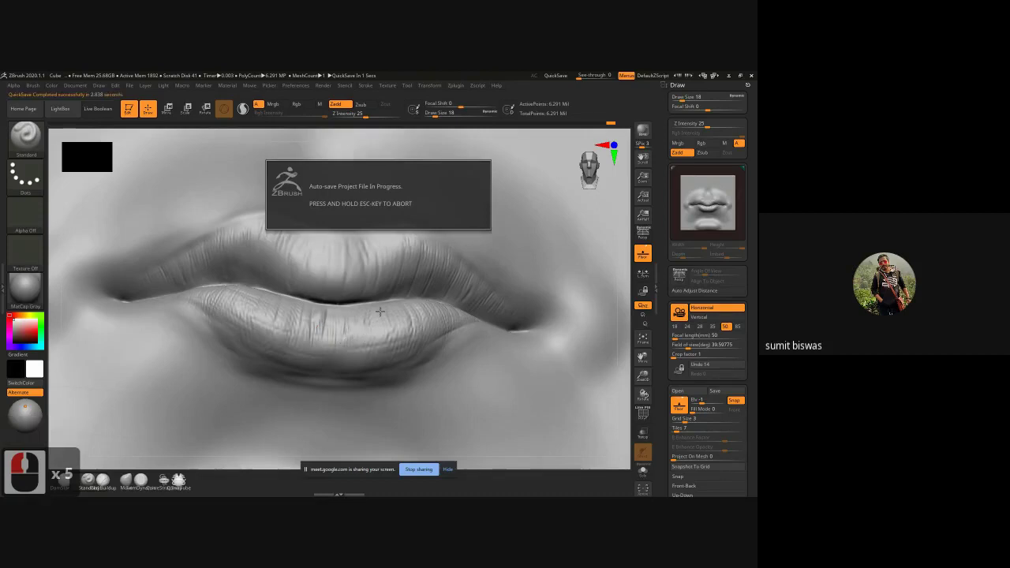
key(9)
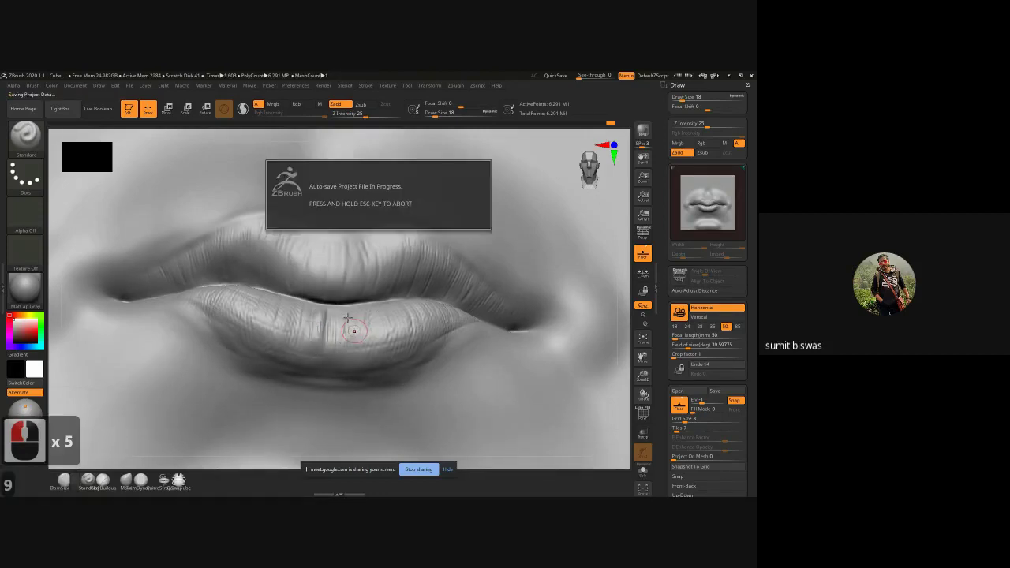
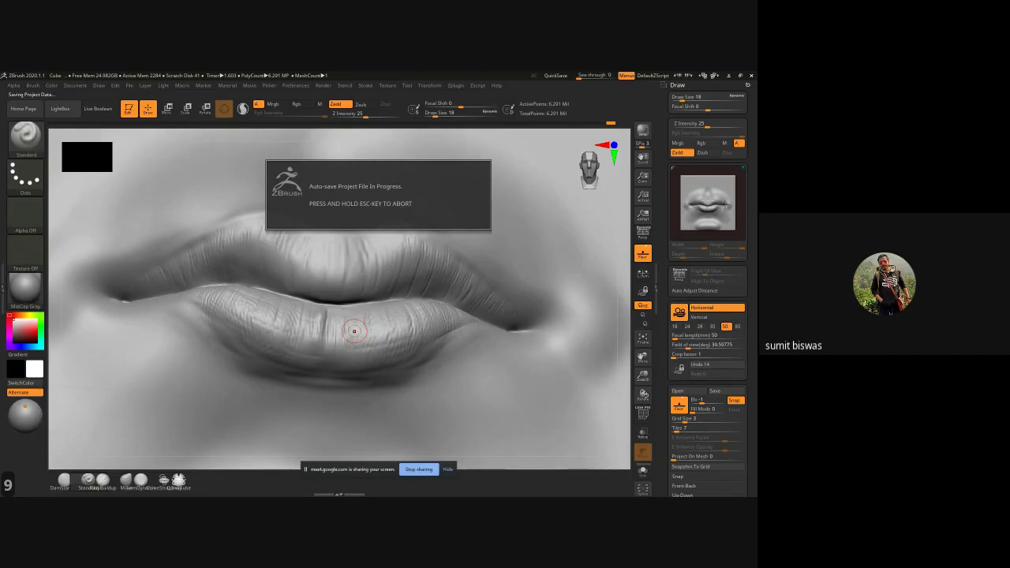
- Build up soft raised folds between the wrinkles of the lower lip, from its center toward the left corner
click(744, 84)
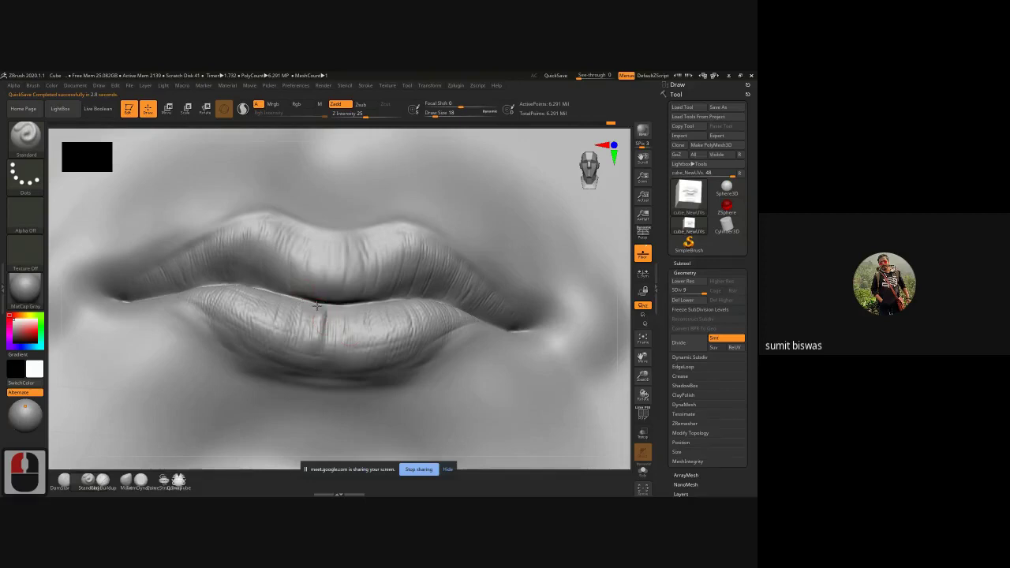
mouse_move(318, 306)
mouse_down()
mouse_move(315, 340)
mouse_move(272, 328)
mouse_move(277, 336)
mouse_up()
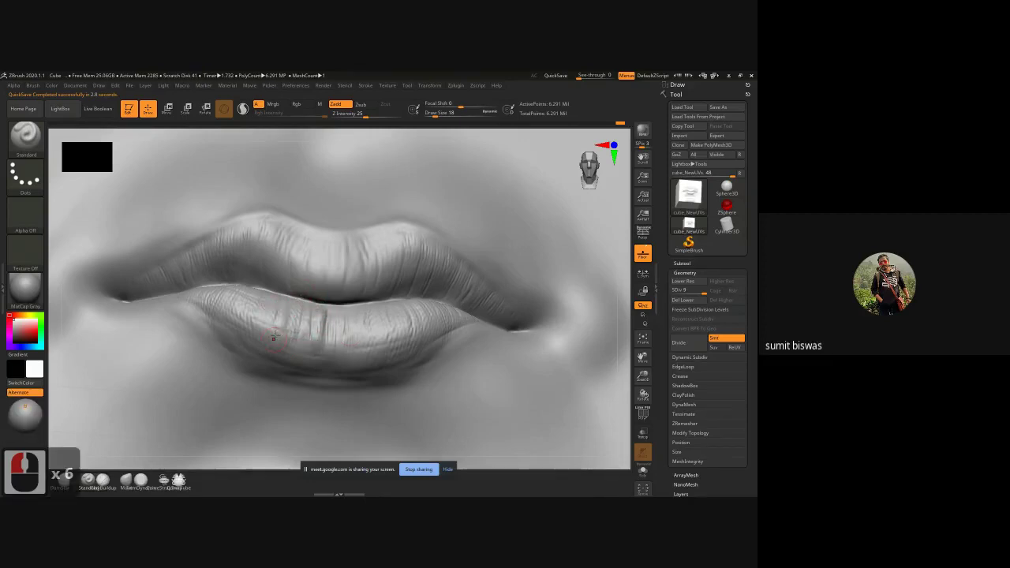
mouse_move(271, 295)
mouse_down()
mouse_move(268, 322)
mouse_move(241, 319)
mouse_up()
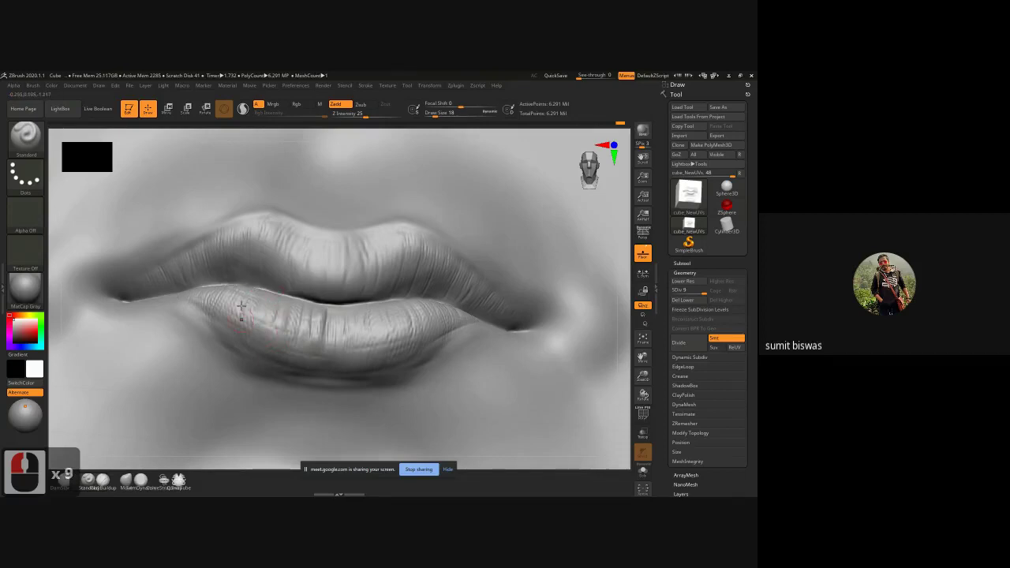
click(224, 290)
click(323, 328)
click(308, 341)
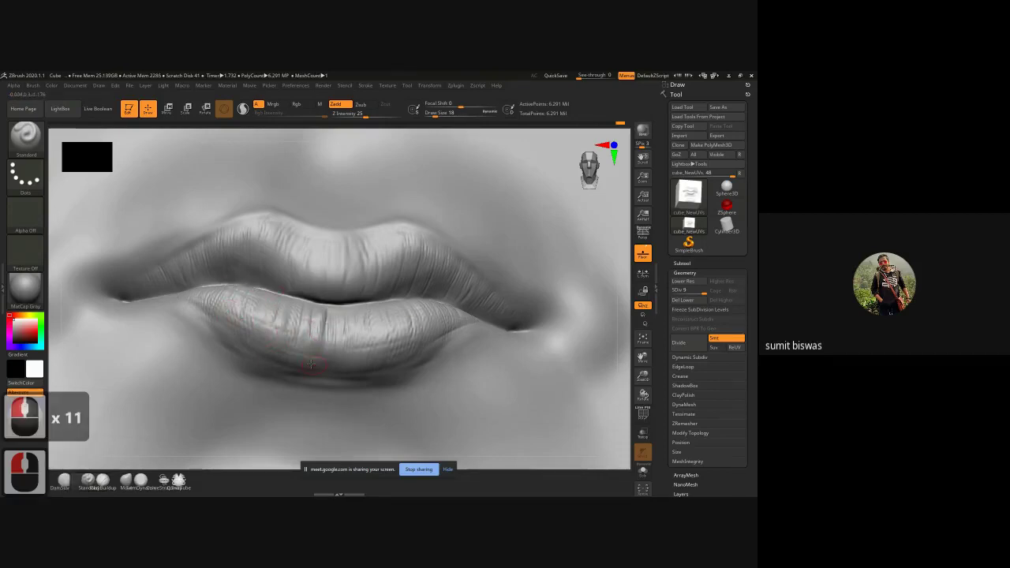
click(297, 341)
mouse_move(303, 360)
mouse_down()
mouse_move(310, 341)
mouse_move(347, 322)
mouse_move(337, 322)
mouse_up()
- Build up vertical raised folds across the center and both peaks of the upper lip
click(375, 283)
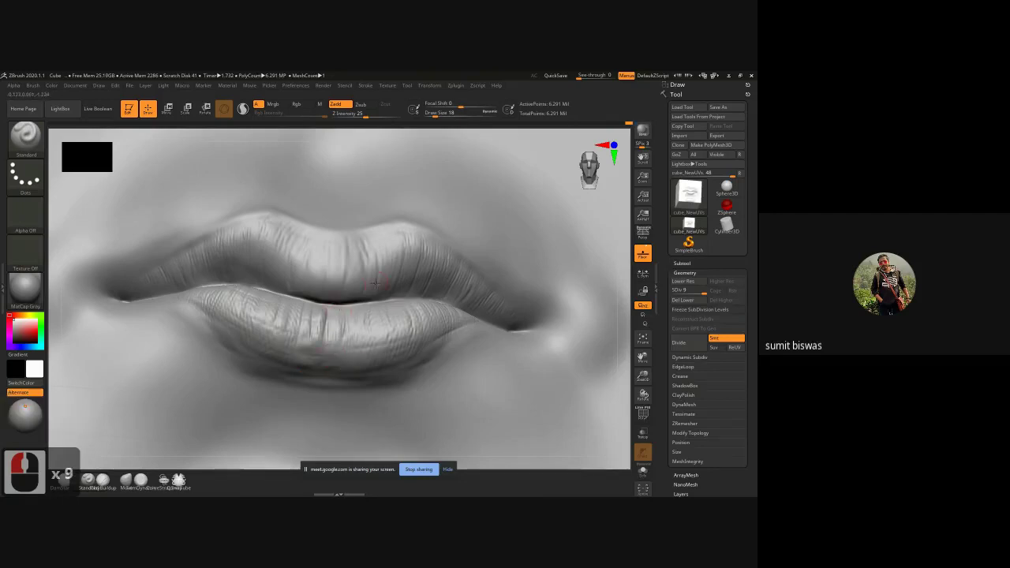
mouse_move(356, 244)
mouse_down()
mouse_move(356, 276)
mouse_move(337, 268)
mouse_move(339, 279)
mouse_up()
drag(319, 238, 314, 270)
drag(307, 240, 300, 280)
click(299, 277)
click(298, 271)
drag(276, 232, 272, 247)
drag(382, 238, 387, 257)
mouse_move(397, 296)
mouse_down()
mouse_move(401, 264)
mouse_move(410, 268)
mouse_up()
mouse_move(431, 242)
mouse_down()
mouse_move(423, 277)
mouse_move(444, 269)
mouse_move(439, 292)
mouse_move(457, 290)
mouse_move(391, 288)
mouse_up()
drag(377, 285, 374, 295)
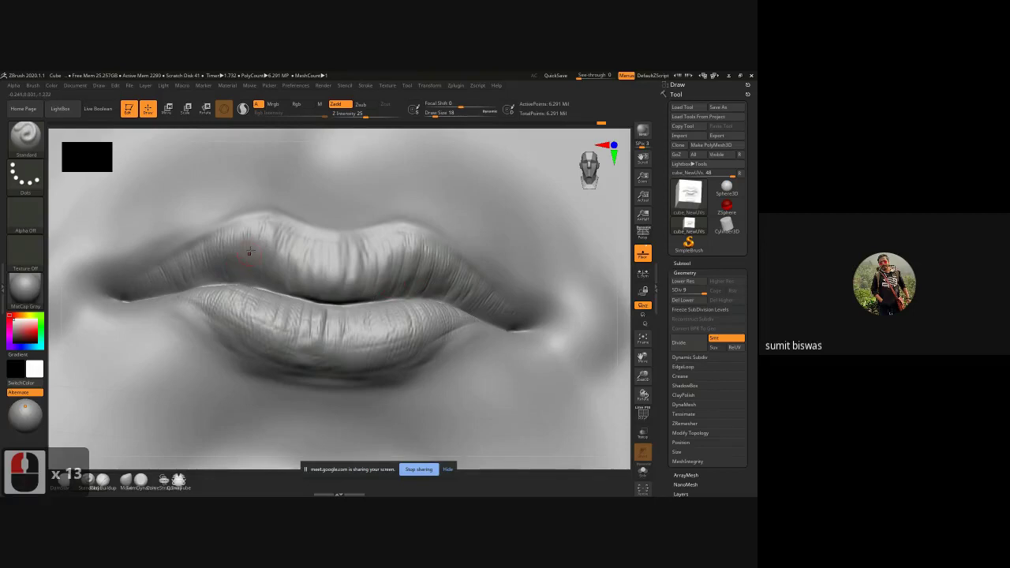
- Add raised folds along the outer left part of the upper lip and beside the right mouth corner
mouse_move(257, 239)
mouse_down()
mouse_move(242, 283)
mouse_move(184, 265)
mouse_move(168, 281)
mouse_up()
drag(159, 277, 155, 290)
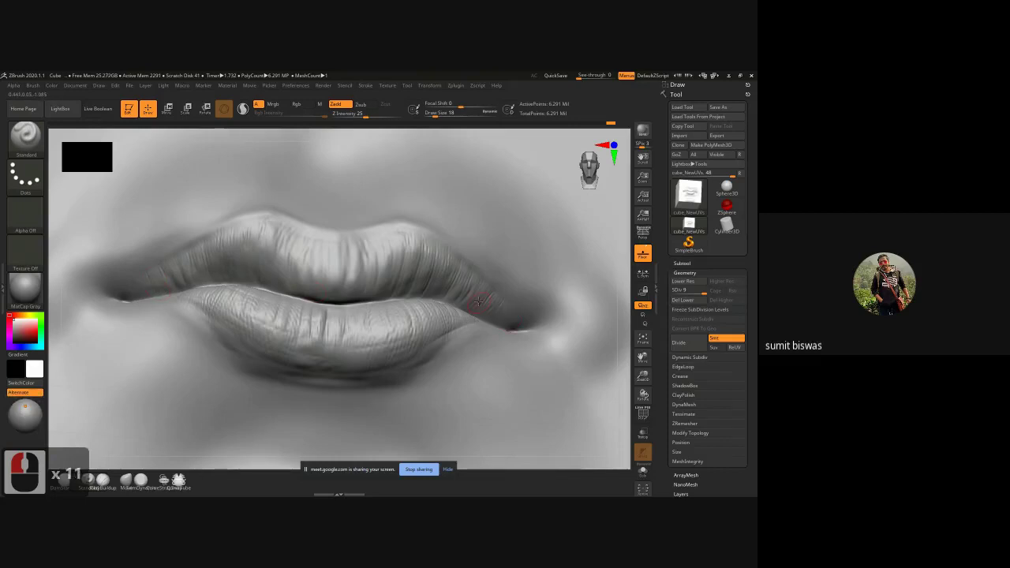
drag(483, 297, 505, 323)
drag(511, 318, 514, 324)
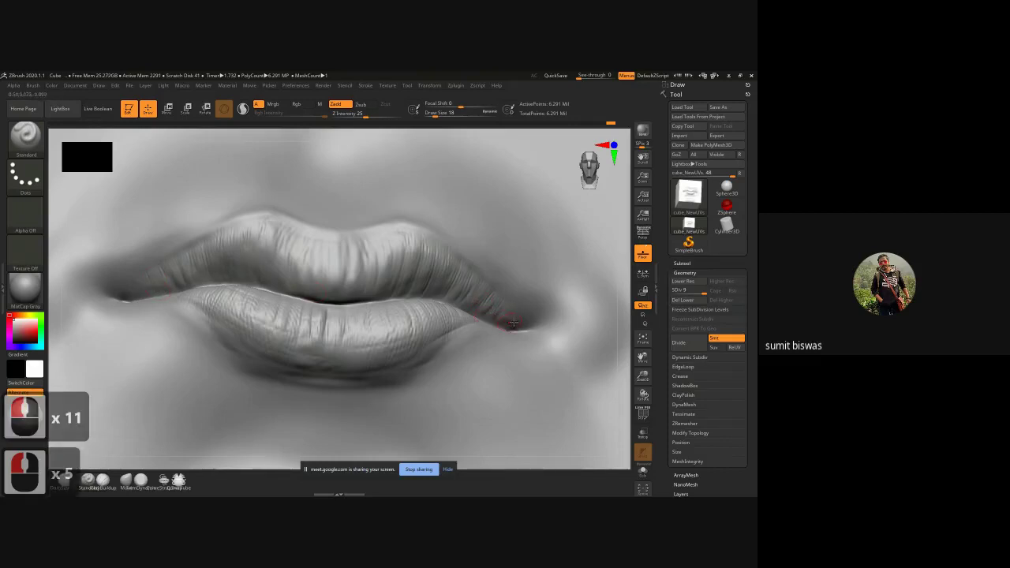
- Add raised folds at the lower lip's left end and over its right half down to the lower edge
drag(621, 298, 618, 325)
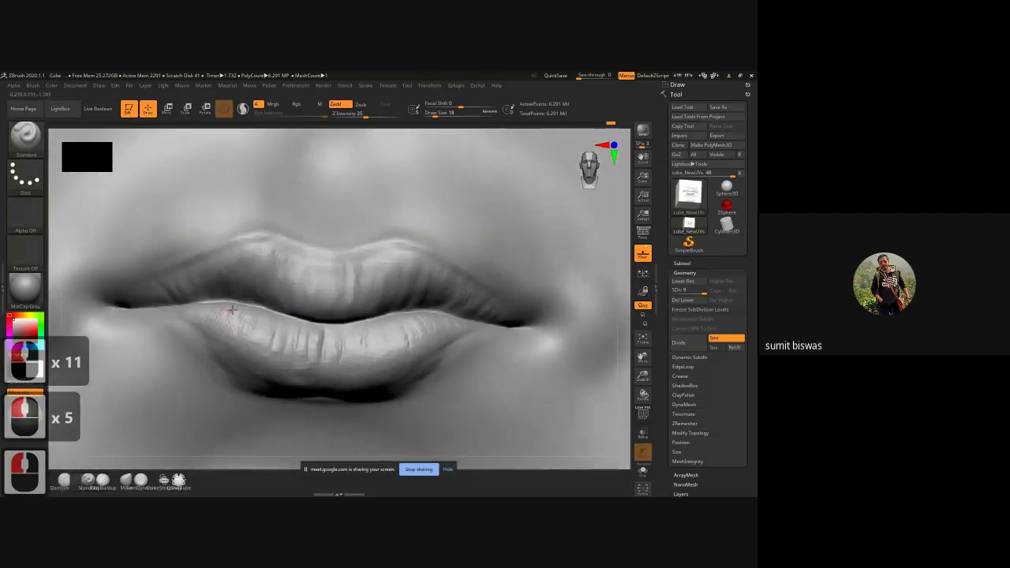
mouse_move(220, 308)
mouse_down()
mouse_move(224, 319)
mouse_move(174, 314)
mouse_up()
mouse_move(421, 324)
mouse_down()
mouse_move(434, 344)
mouse_move(446, 327)
mouse_move(457, 330)
mouse_move(396, 343)
mouse_move(400, 364)
mouse_up()
mouse_move(409, 367)
mouse_down()
mouse_move(419, 349)
mouse_move(358, 353)
mouse_move(353, 363)
mouse_move(382, 361)
mouse_move(340, 351)
mouse_move(334, 338)
mouse_move(348, 384)
mouse_move(353, 368)
mouse_up()
drag(357, 364, 349, 379)
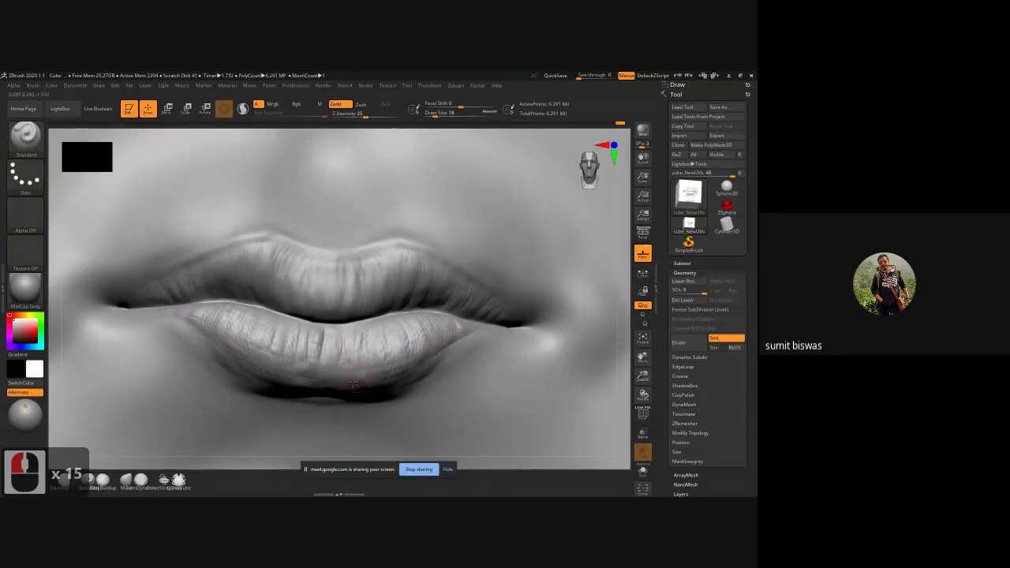
- Strengthen the raised folds on the upper lip's left half and right side, and add detail at the lower lip's left corner
drag(320, 270, 301, 303)
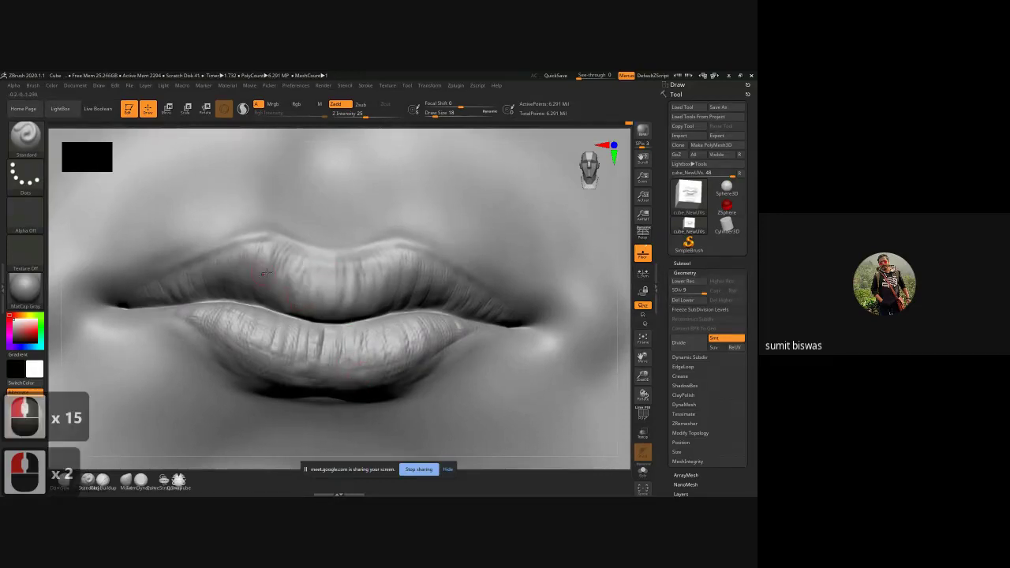
drag(260, 249, 268, 298)
mouse_move(233, 261)
mouse_down()
mouse_move(202, 276)
mouse_move(205, 288)
mouse_up()
drag(186, 267, 192, 294)
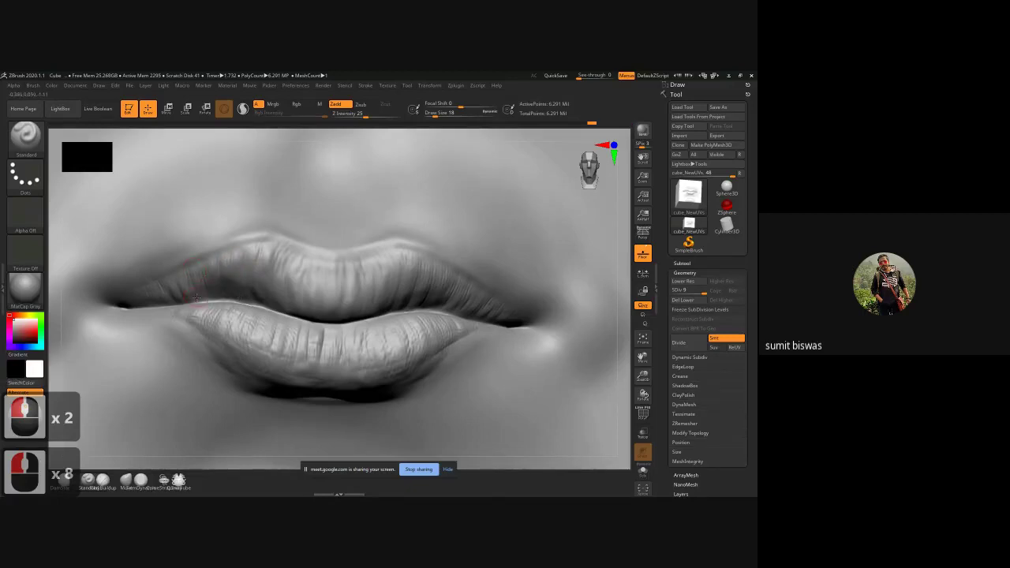
drag(420, 254, 437, 303)
mouse_move(200, 315)
mouse_down()
mouse_move(192, 308)
mouse_move(181, 317)
mouse_up()
drag(181, 316, 167, 319)
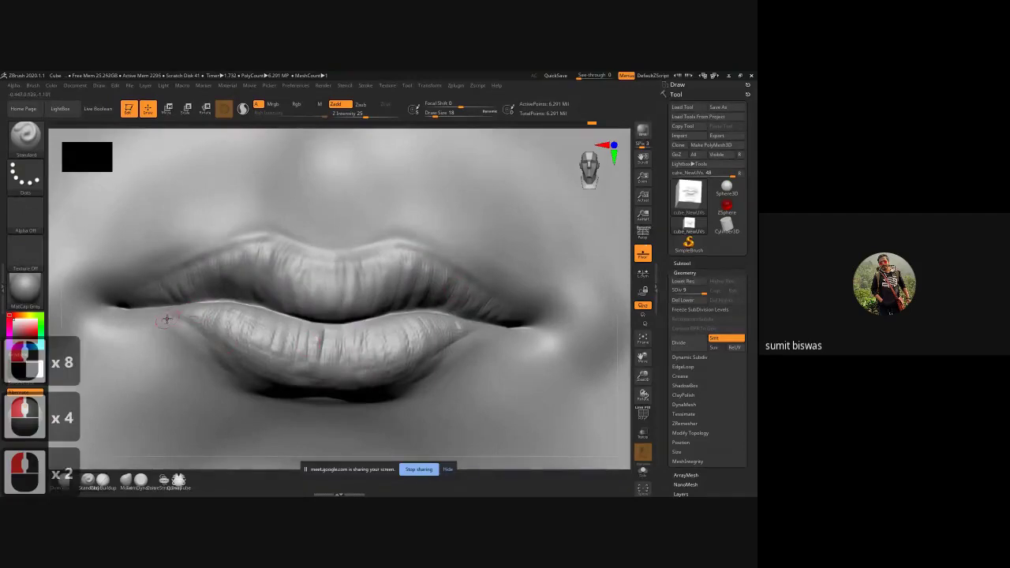
- Smooth the skin along the left side of the philtrum from the front, using a draw size of 46
ctrl+right_drag(356, 345, 548, 377)
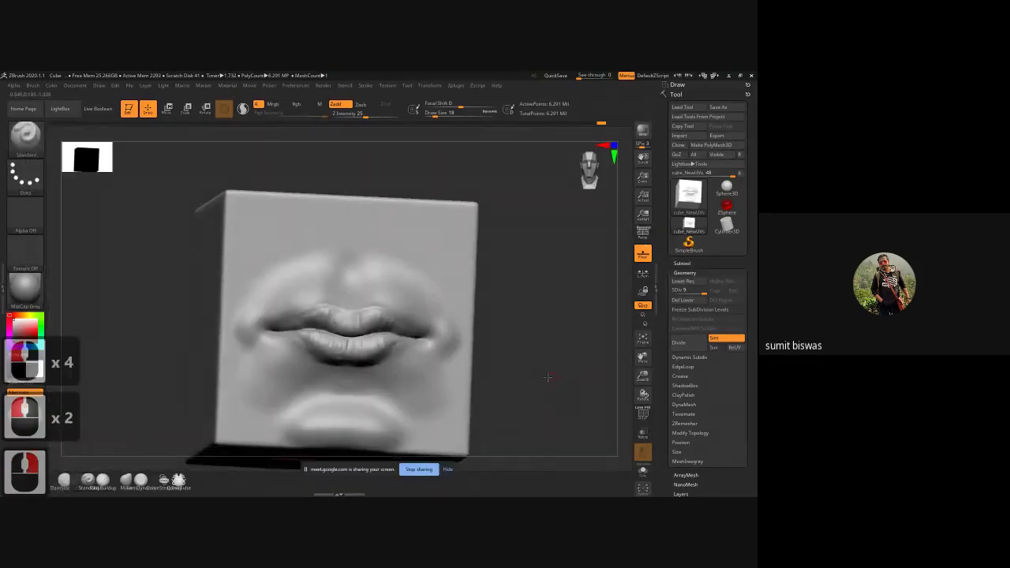
shift+drag(548, 377, 513, 339)
ctrl+right_drag(353, 321, 365, 340)
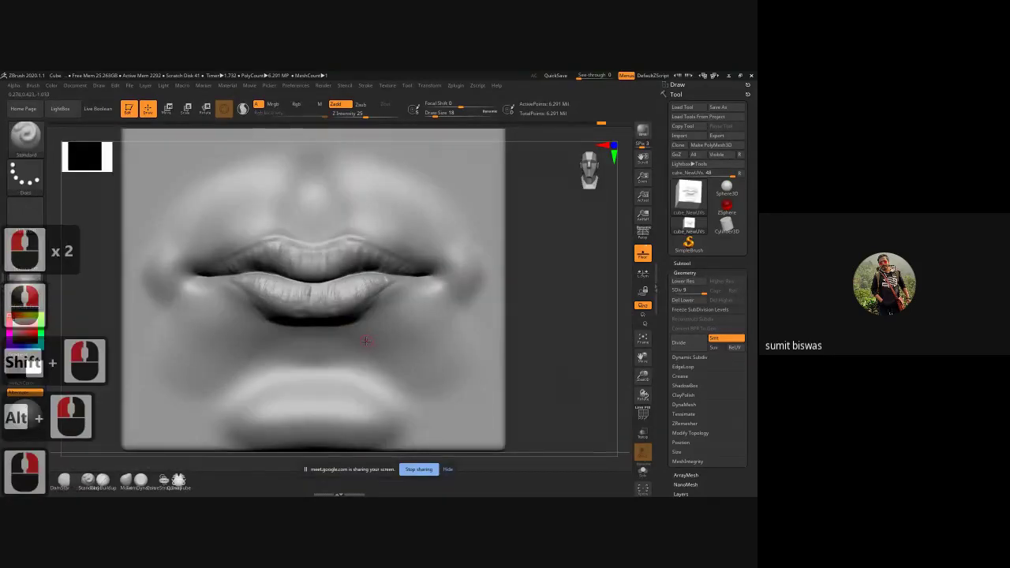
key(bracketright)
key(bracketright)
key(bracketright)
key(bracketright)
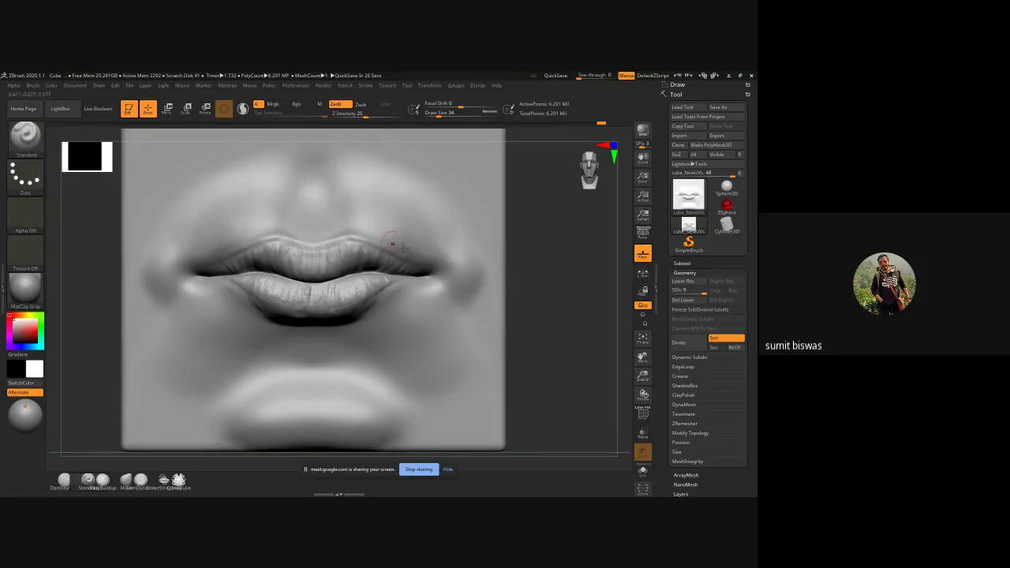
key(bracketright)
key(bracketright)
key(bracketright)
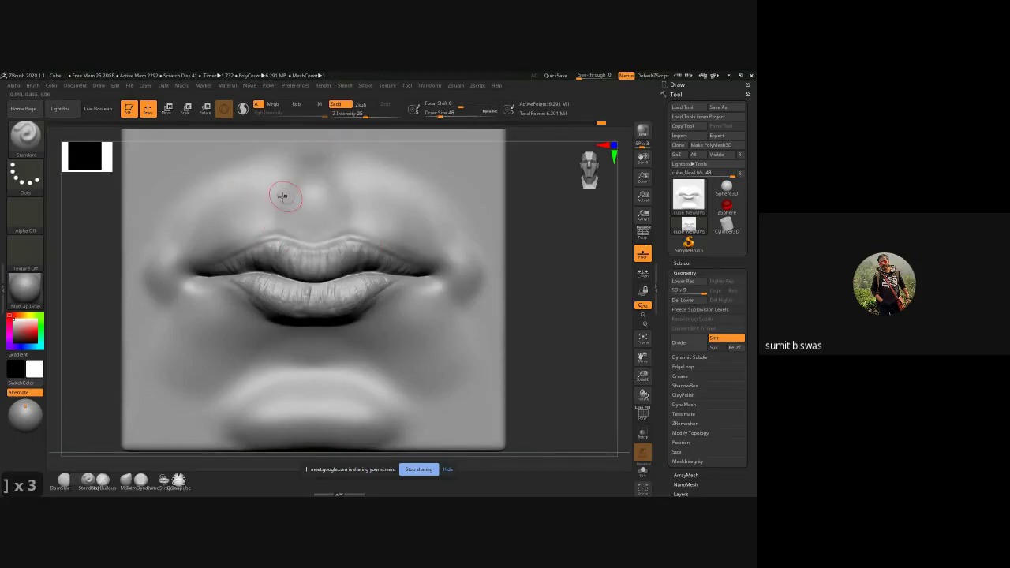
key(shift)
mouse_move(295, 200)
shift+mouse_down()
mouse_move(269, 221)
mouse_move(281, 226)
mouse_move(284, 208)
mouse_move(275, 225)
shift+mouse_up()
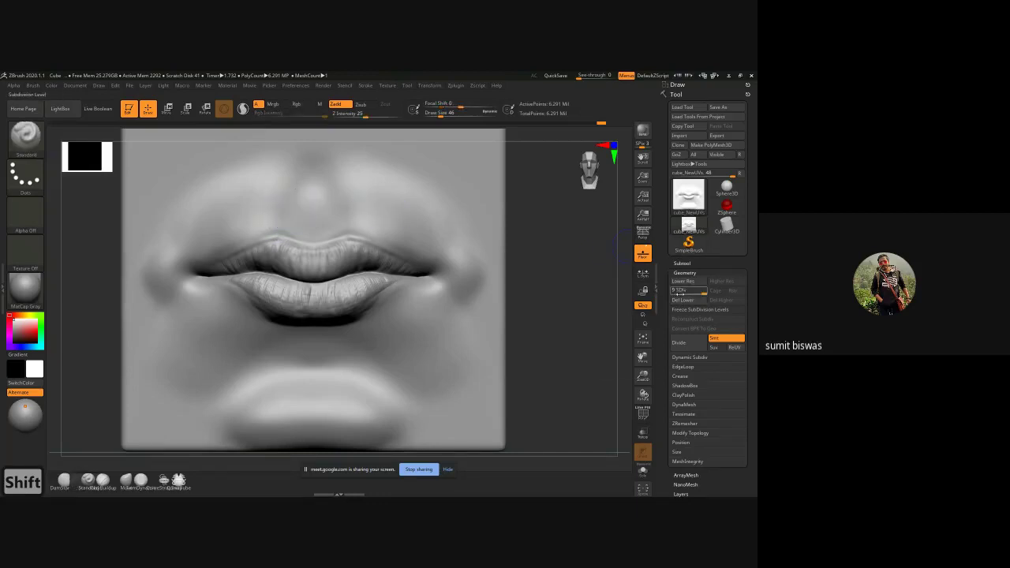
- Lower the mouth to subdivision level 6 and sculpt symmetrical ridges along both sides of the philtrum with a draw size of 62
drag(701, 293, 680, 293)
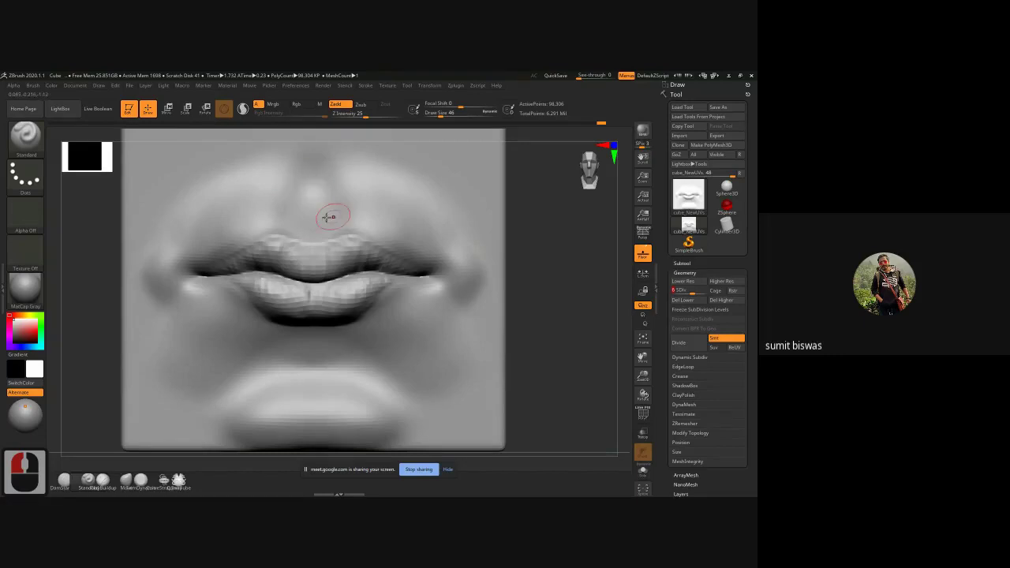
key(x)
key(bracketright)
key(bracketright)
key(bracketright)
key(bracketright)
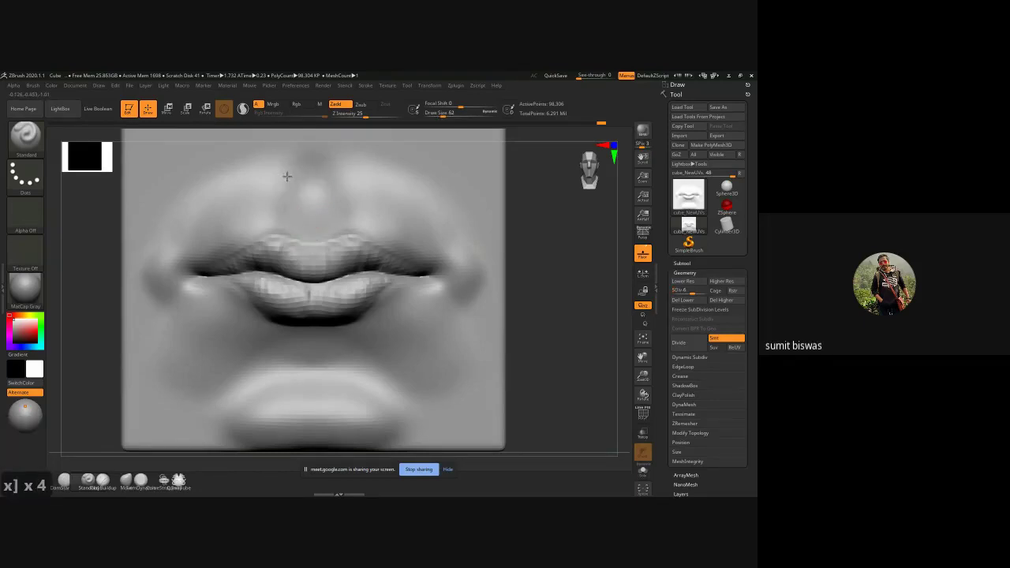
drag(286, 214, 291, 224)
drag(291, 173, 289, 227)
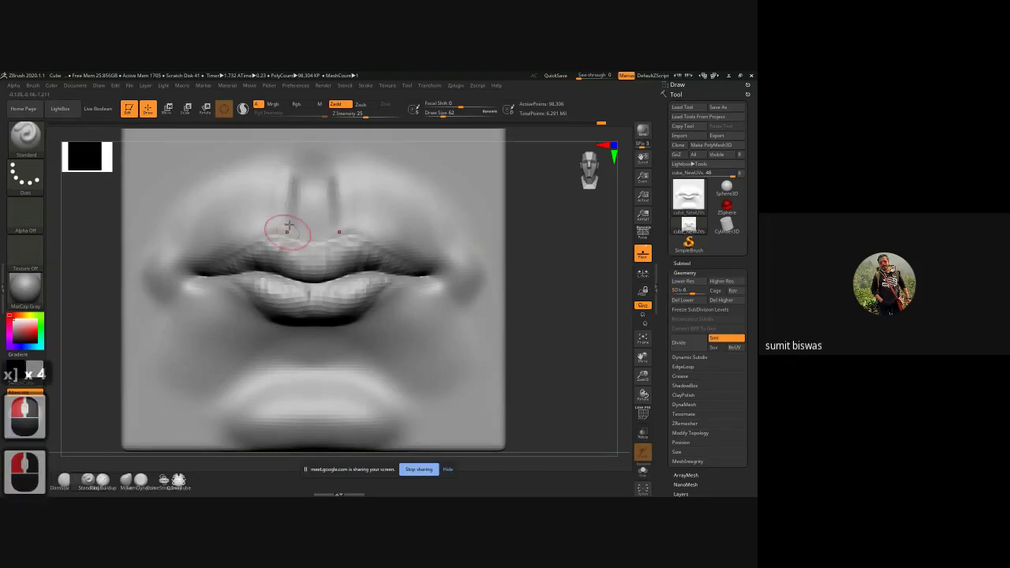
- Build up broader philtrum ridges running down to the upper lip's border, with a draw size of 82
key(bracketright)
key(bracketright)
key(bracketright)
drag(281, 172, 269, 227)
key(bracketright)
key(bracketright)
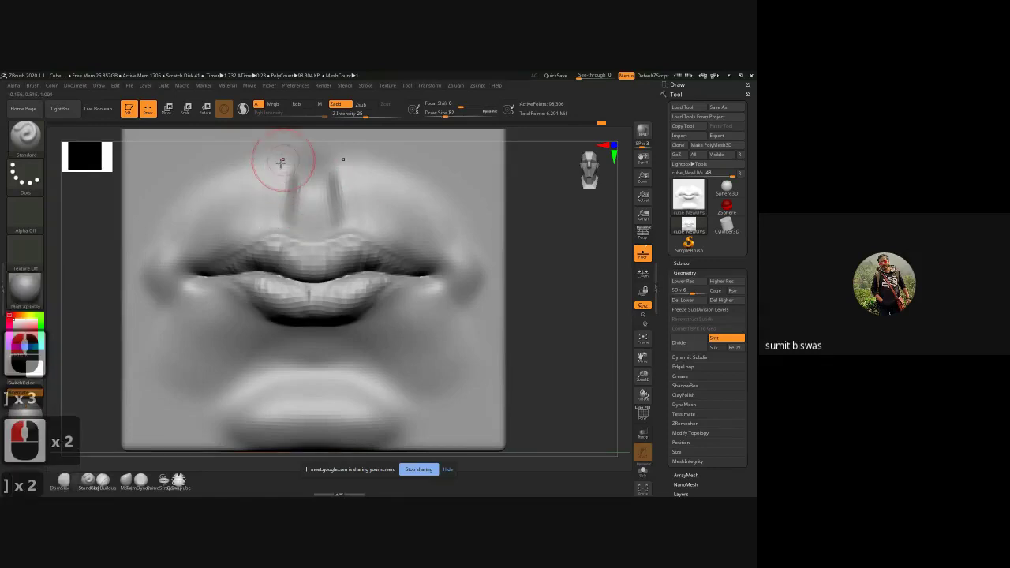
drag(281, 161, 268, 227)
drag(267, 204, 258, 224)
mouse_move(273, 177)
mouse_down()
mouse_move(260, 234)
mouse_move(247, 231)
mouse_move(251, 192)
mouse_move(259, 226)
mouse_up()
drag(277, 188, 273, 224)
drag(290, 186, 301, 232)
- Smooth the skin beside the lower lip, around the philtrum ridges and across the upper cheeks, using a draw size of 94
mouse_move(302, 296)
mouse_down()
mouse_move(261, 298)
mouse_move(213, 320)
mouse_move(181, 338)
mouse_move(219, 319)
mouse_move(212, 349)
mouse_move(194, 354)
mouse_up()
key(bracketright)
key(bracketright)
key(bracketright)
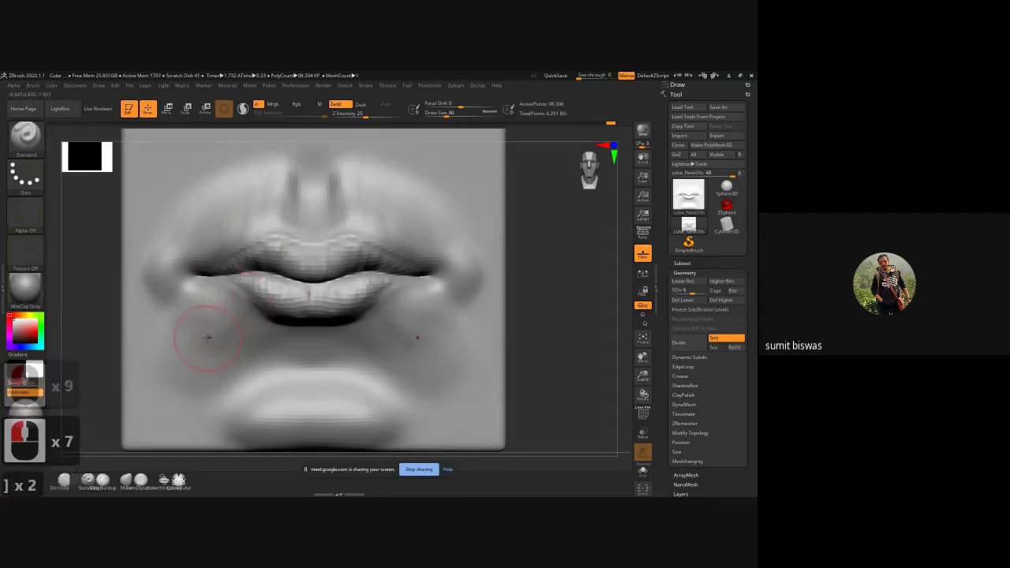
key(shift)
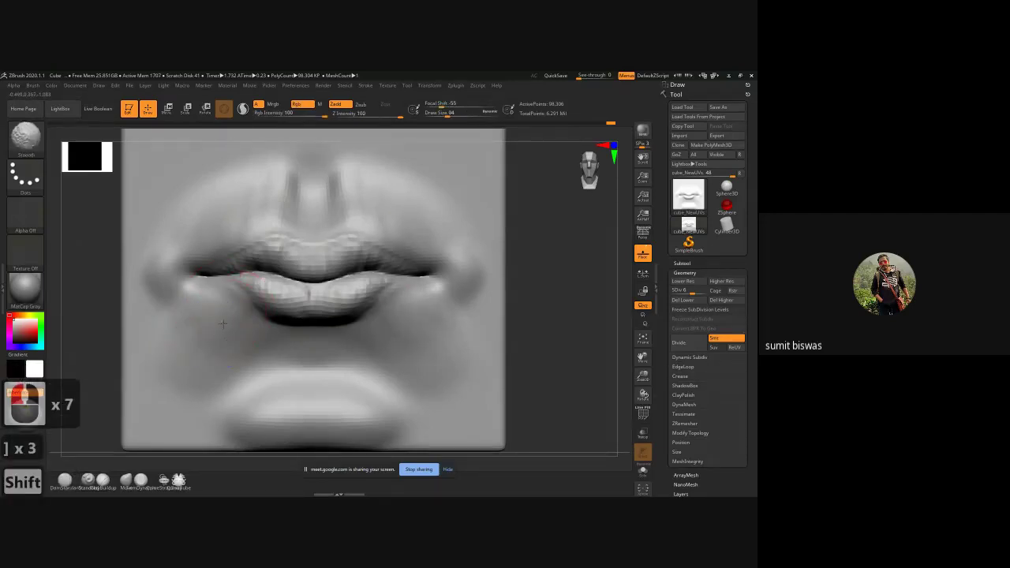
mouse_move(224, 323)
shift+mouse_down()
mouse_move(183, 343)
mouse_move(174, 335)
shift+mouse_up()
mouse_move(310, 170)
shift+mouse_down()
mouse_move(247, 198)
mouse_move(251, 207)
mouse_move(277, 171)
mouse_move(247, 216)
shift+mouse_up()
mouse_move(472, 255)
shift+mouse_down()
mouse_move(421, 214)
mouse_move(375, 214)
mouse_move(412, 235)
shift+mouse_up()
mouse_move(361, 212)
shift+mouse_down()
mouse_move(407, 235)
mouse_move(531, 248)
mouse_move(547, 274)
mouse_move(600, 275)
shift+mouse_up()
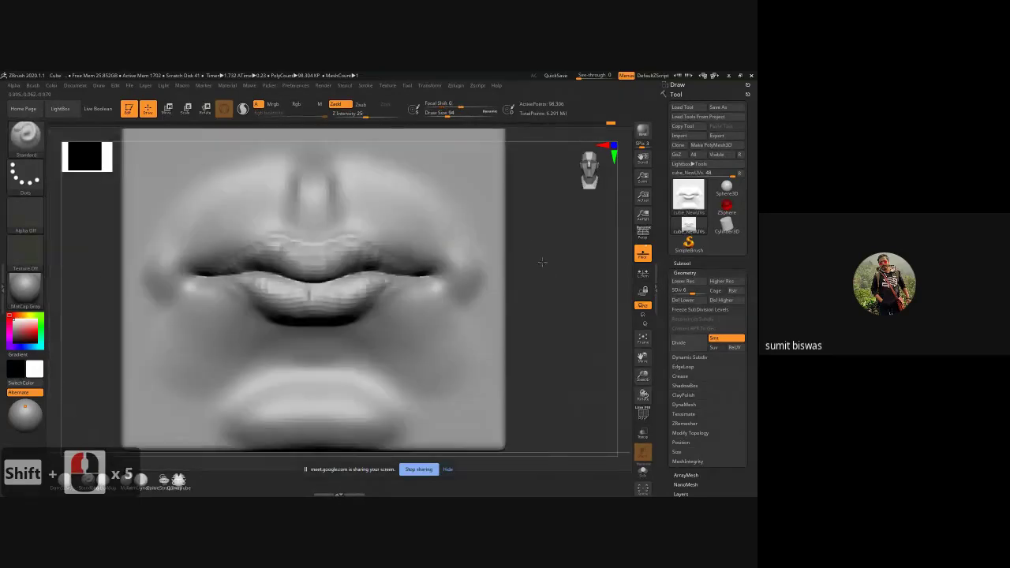
- Return the mouth to subdivision level 9, show the whole cube from the front and quick-save the project
click(707, 292)
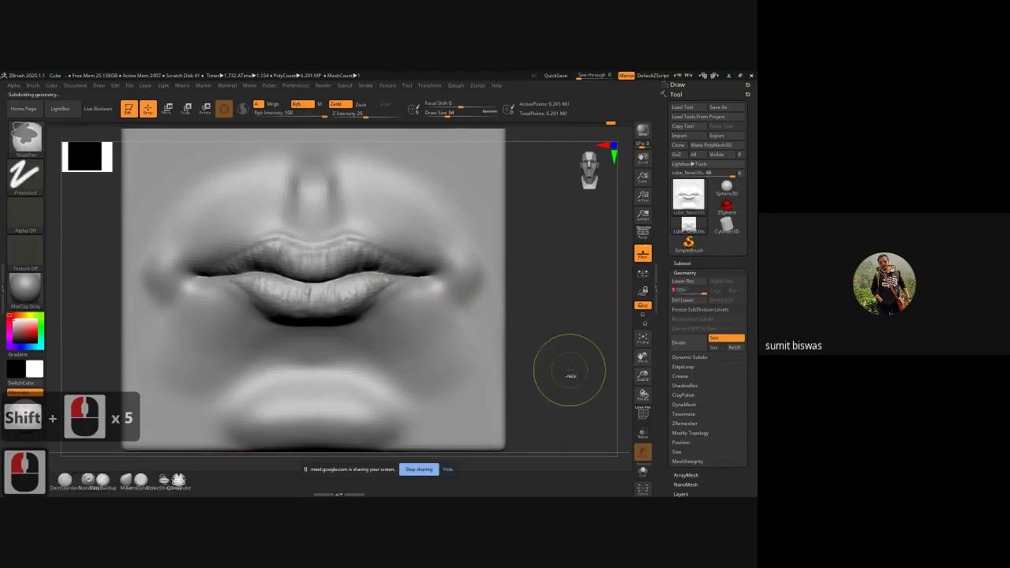
ctrl+right_drag(570, 375, 517, 322)
alt+drag(499, 333, 500, 333)
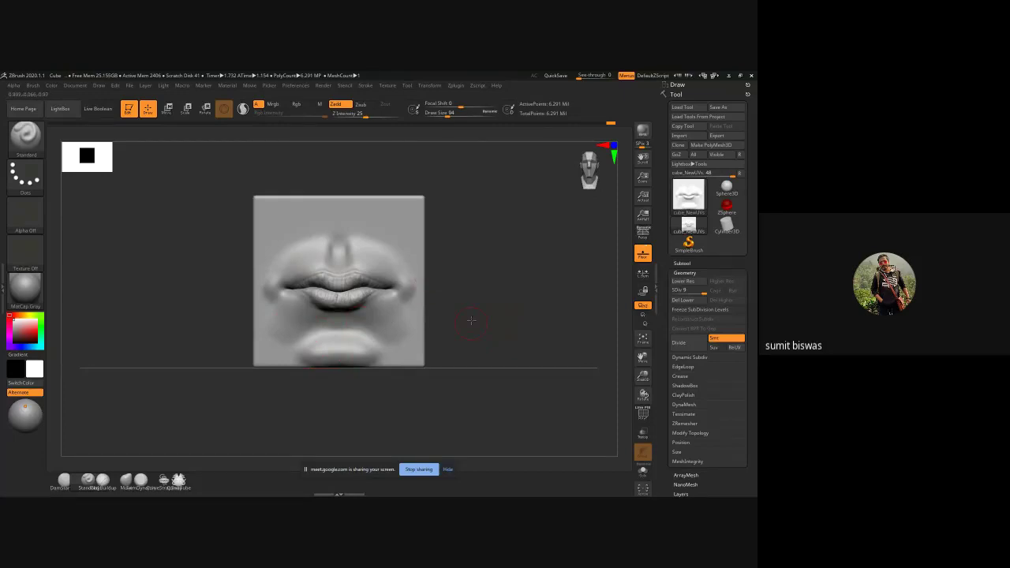
mouse_move(471, 320)
mouse_down()
mouse_move(466, 387)
mouse_move(485, 298)
mouse_move(522, 300)
mouse_move(445, 301)
mouse_move(492, 295)
mouse_move(468, 307)
mouse_up()
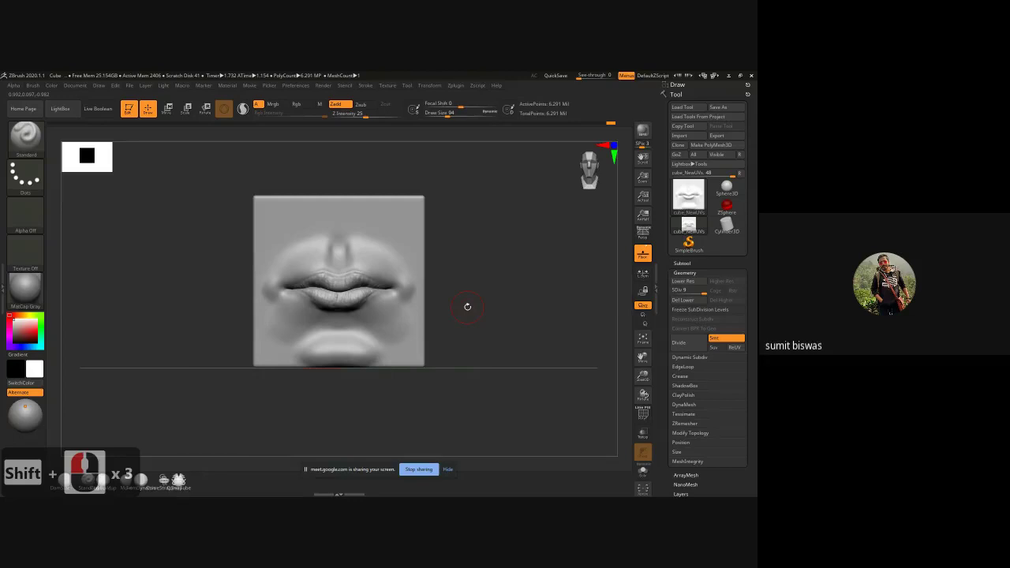
key(9)
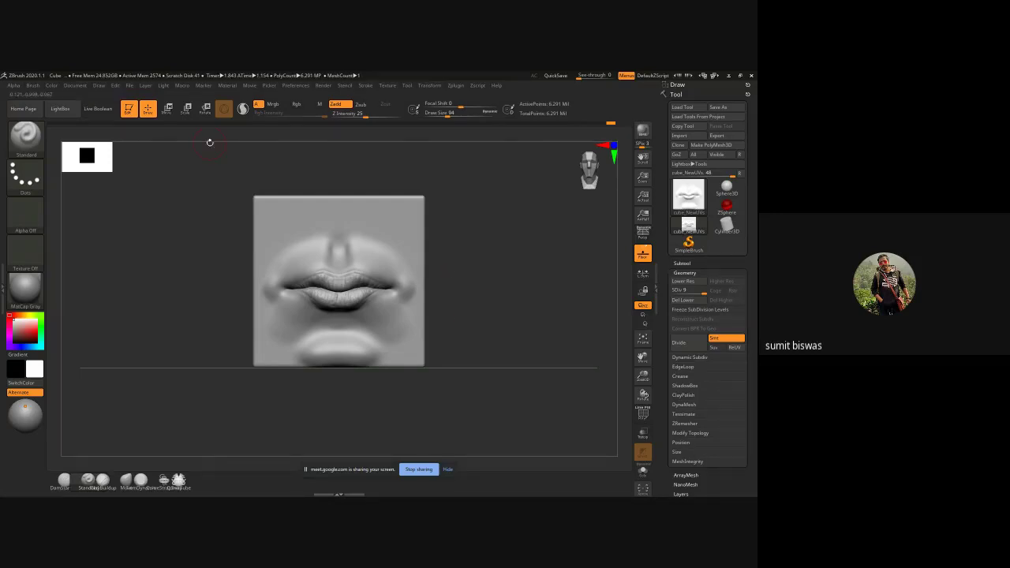
- Switch to AnatomyForSculptors.pdf in Adobe Reader and review the still-lip shape and mouth curvature pages
drag(0, 101, 334, 86)
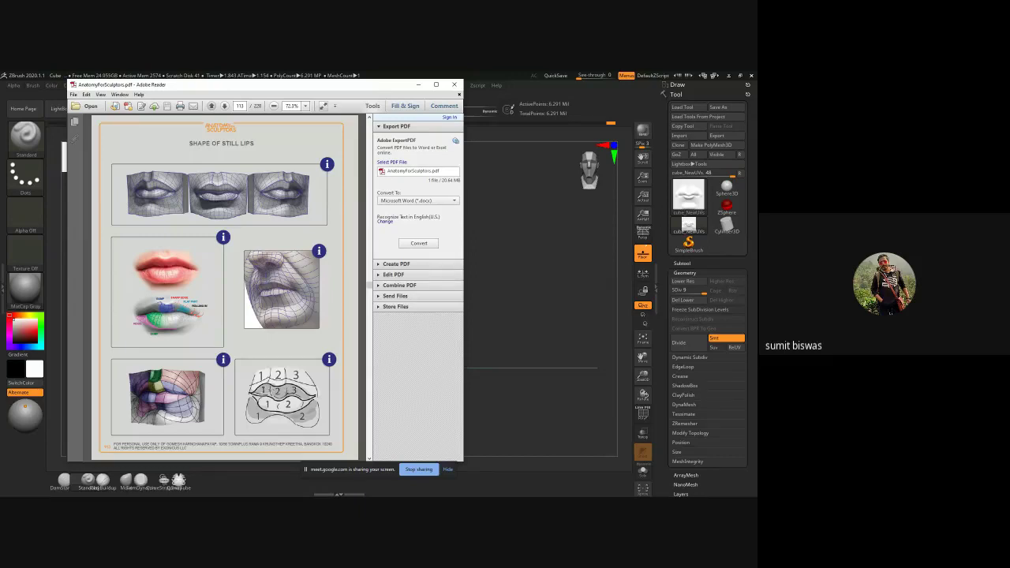
scroll(260, 309, up, 1)
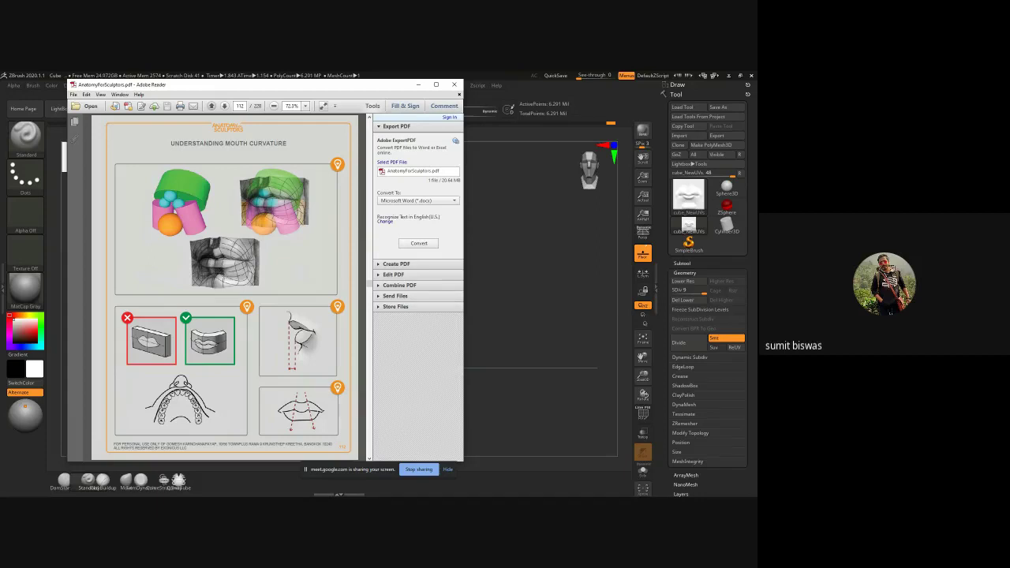
drag(344, 90, 2, 94)
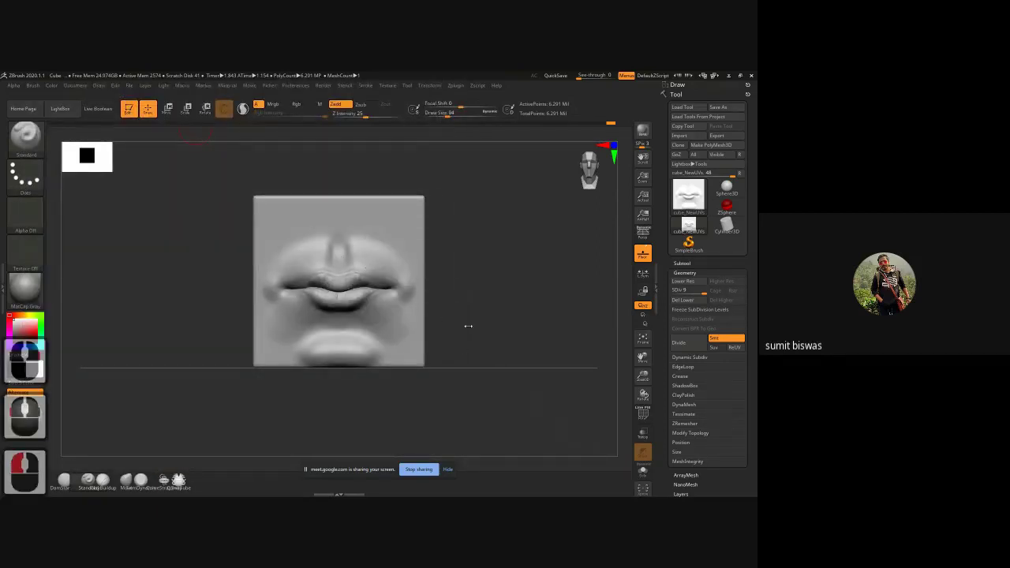
- Examine the sculpted mouth in ZBrush from the front and in side profile
mouse_move(468, 326)
mouse_down()
mouse_move(491, 330)
mouse_move(482, 328)
mouse_up()
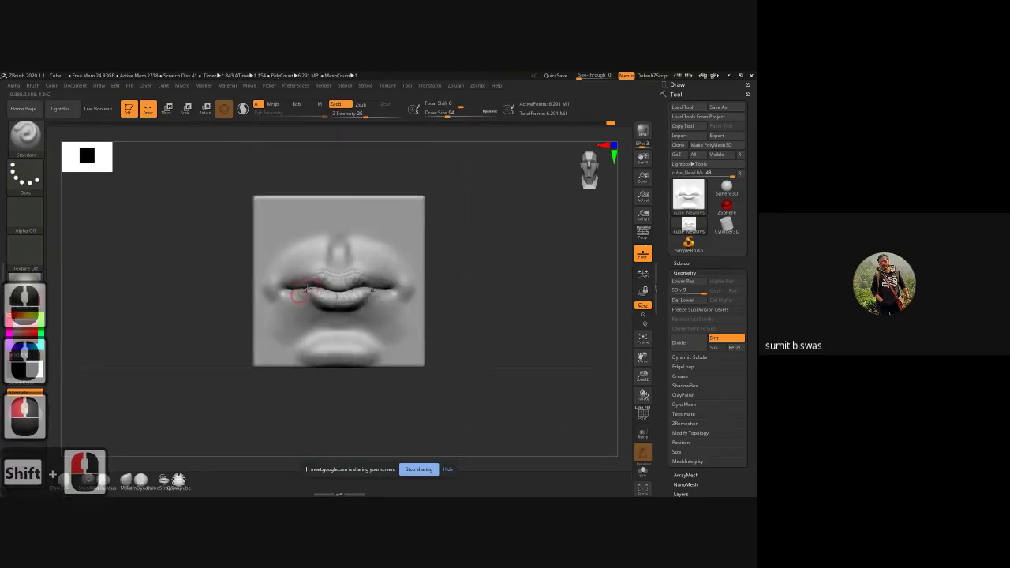
mouse_move(307, 291)
shift+mouse_down()
mouse_move(332, 297)
mouse_move(343, 280)
mouse_move(304, 347)
mouse_move(351, 342)
mouse_move(309, 344)
mouse_move(354, 333)
shift+mouse_up()
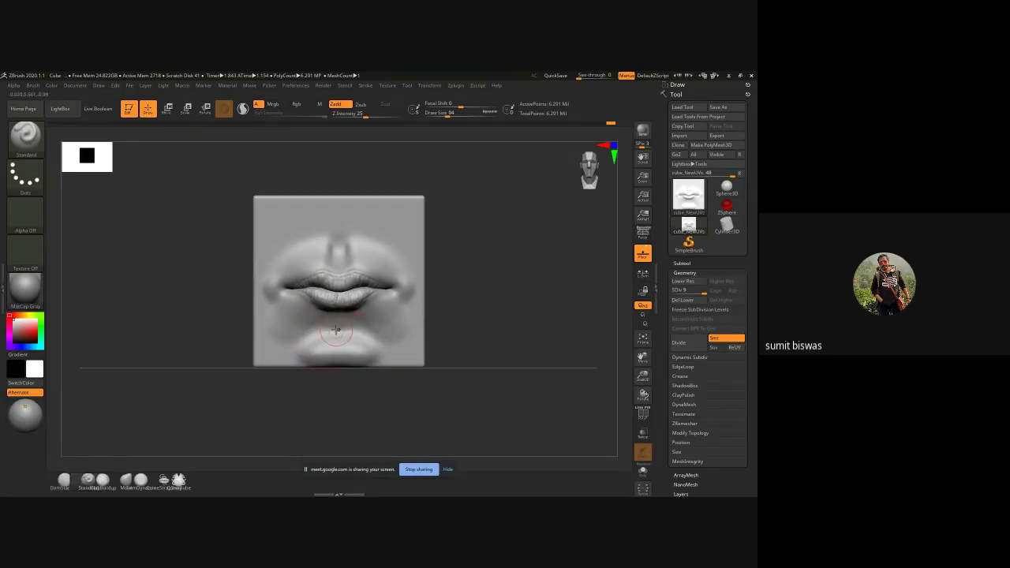
shift+drag(480, 302, 440, 304)
drag(506, 292, 455, 299)
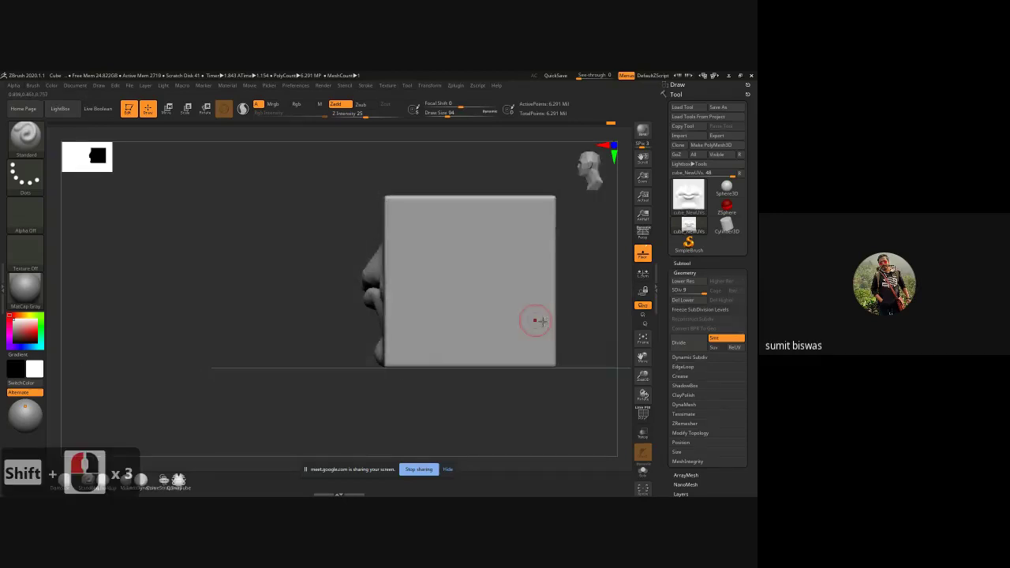
alt+drag(576, 298, 423, 333)
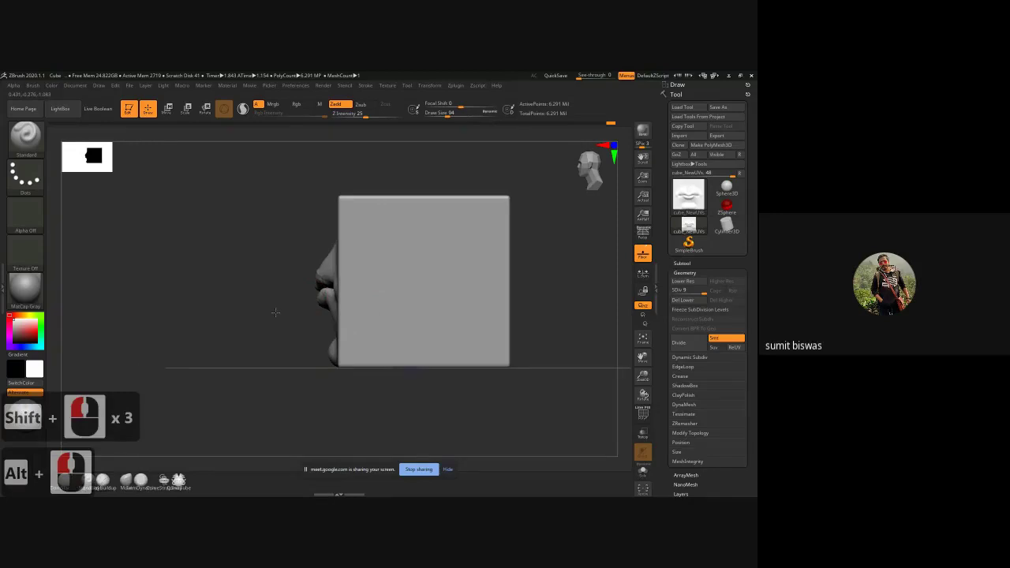
shift+drag(275, 300, 479, 311)
- Turn off symmetry, face the cube's blank side and set subdivision level 5, ready to sculpt with the Standard brush
key(e)
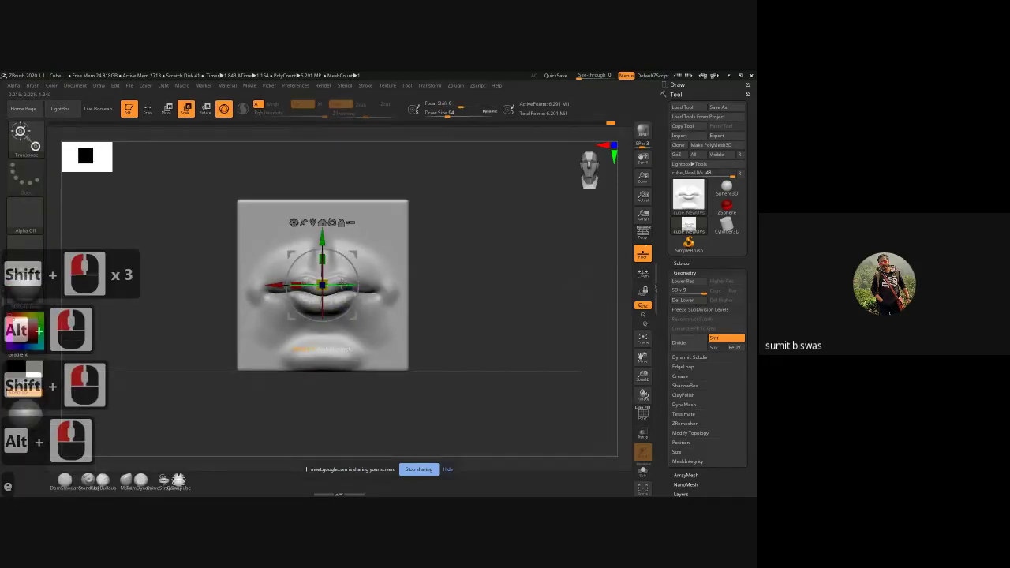
key(x)
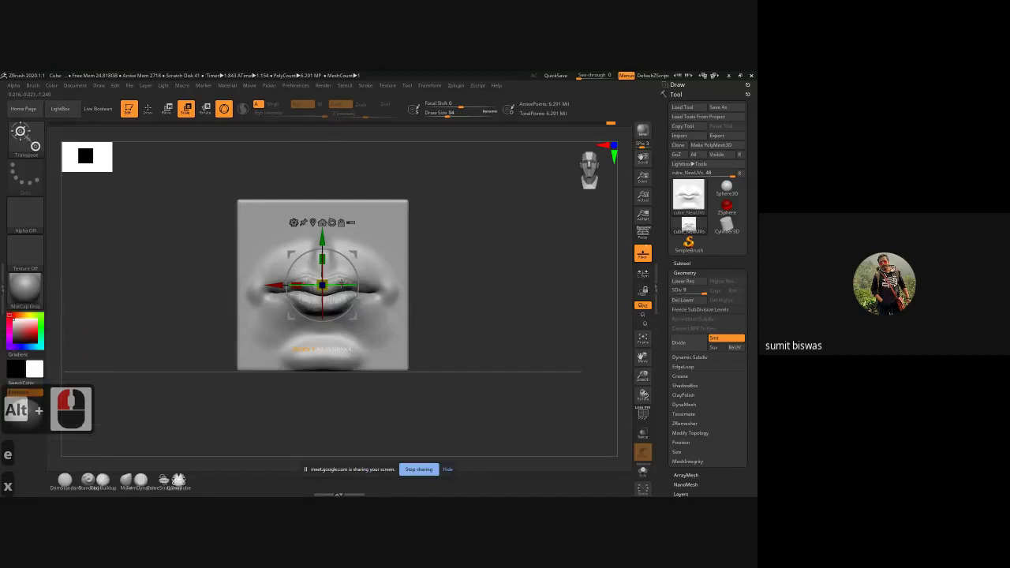
drag(336, 285, 393, 286)
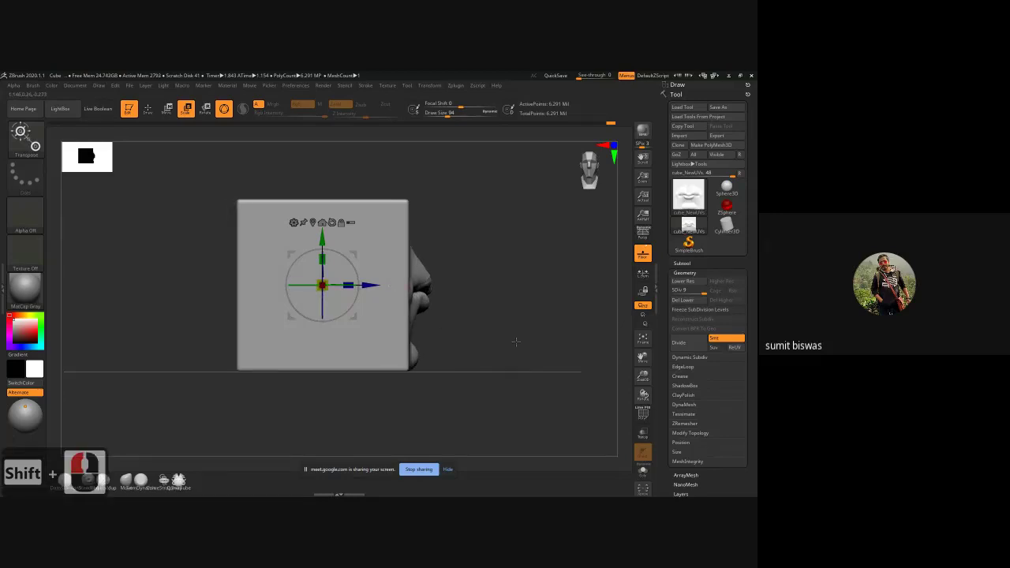
alt+drag(518, 344, 509, 340)
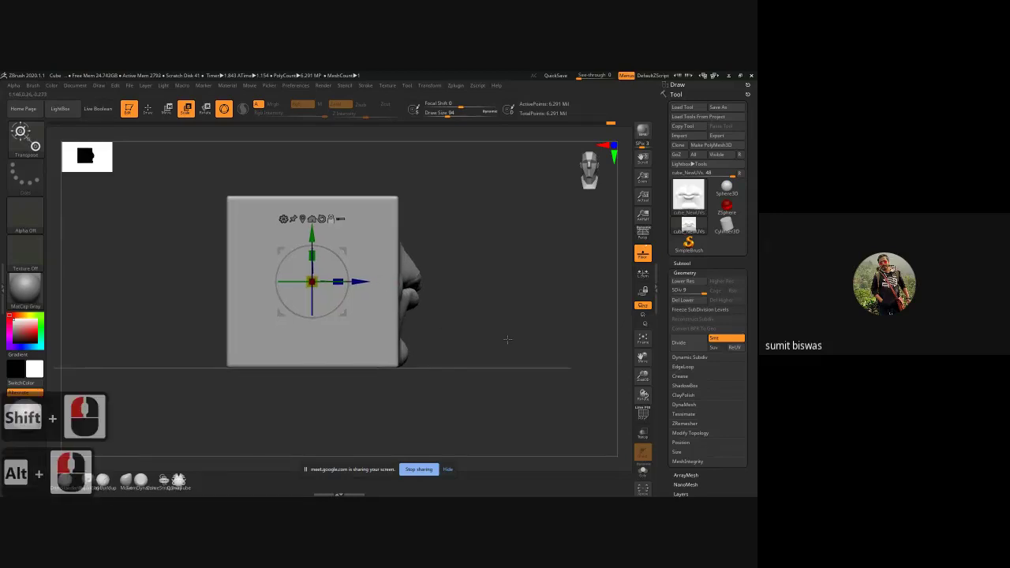
click(689, 292)
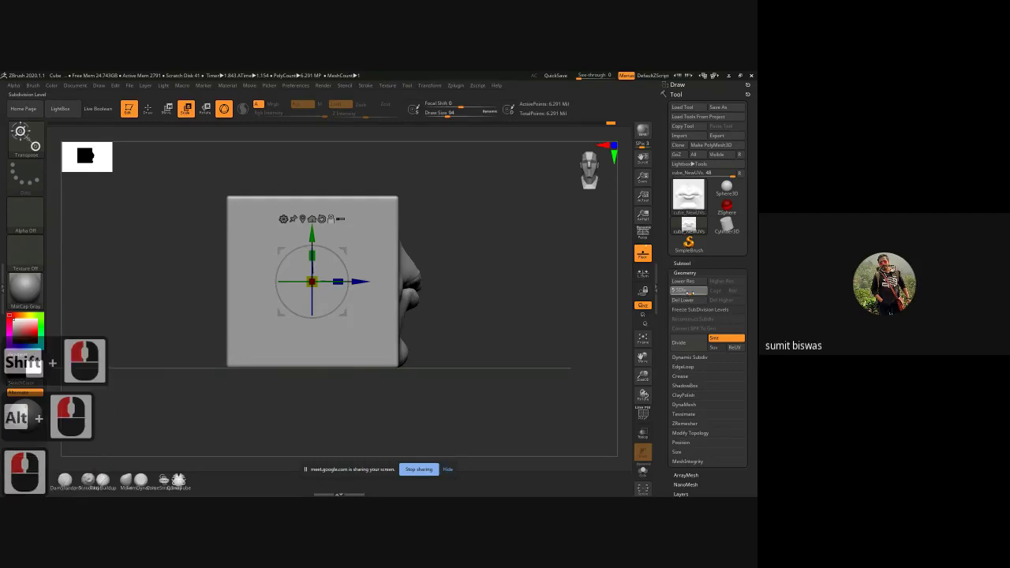
alt+drag(356, 307, 359, 310)
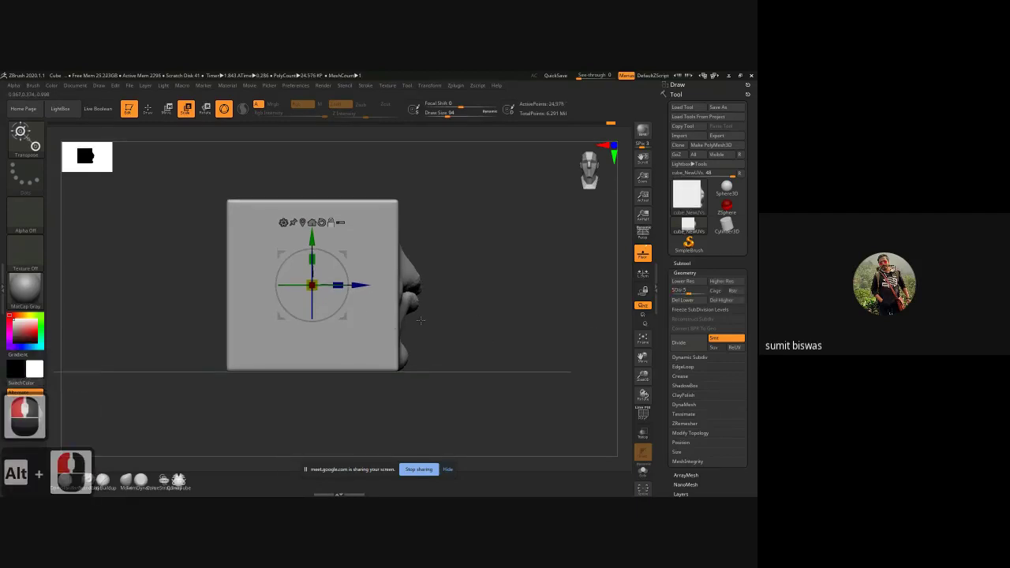
key(q)
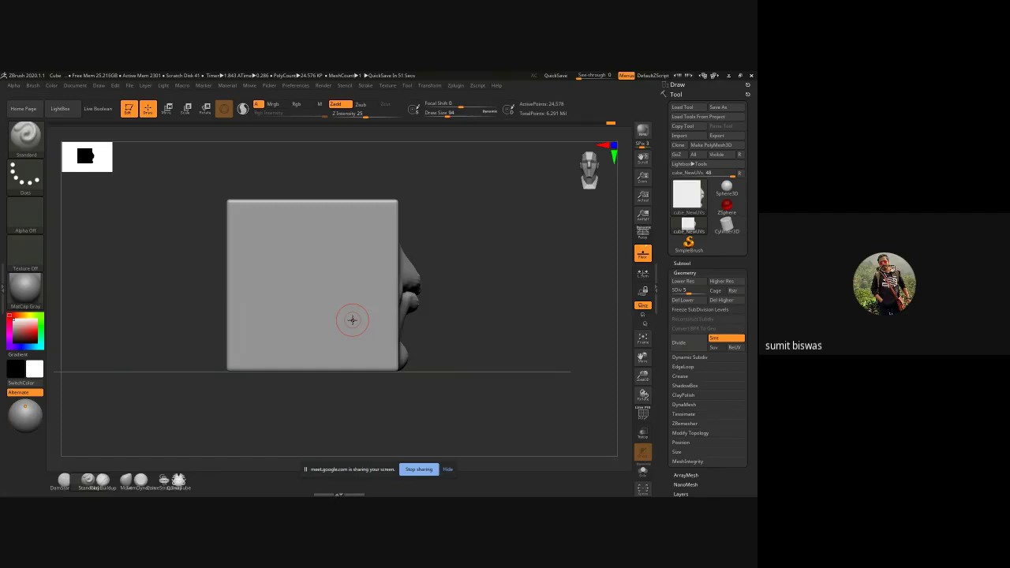
- Try building up and smoothing rough forms on the cube's blank side at subdivision level 9 with a draw size of 122
drag(678, 290, 706, 292)
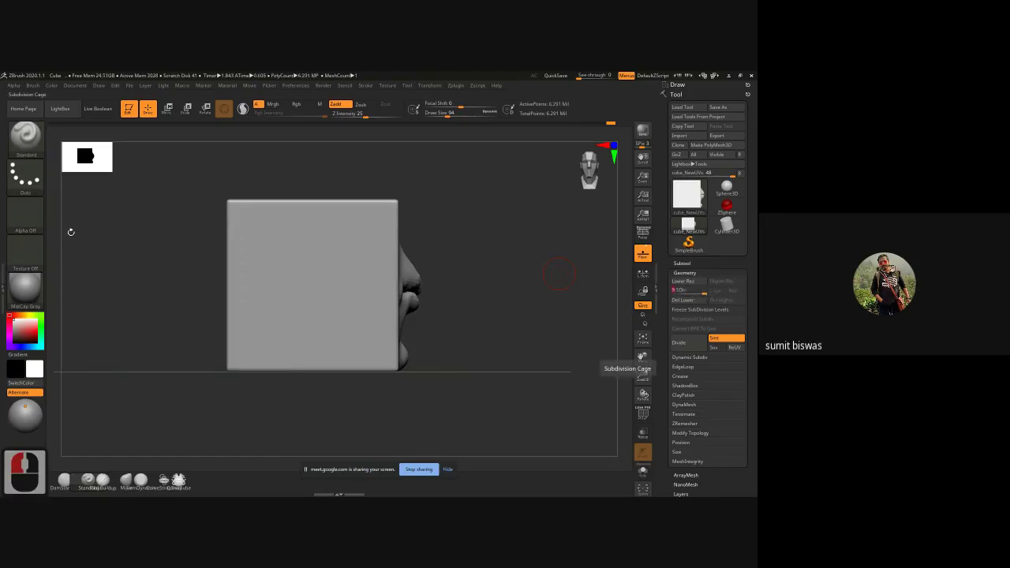
key(])
key(])
key(])
key(])
key(])
key(])
key(])
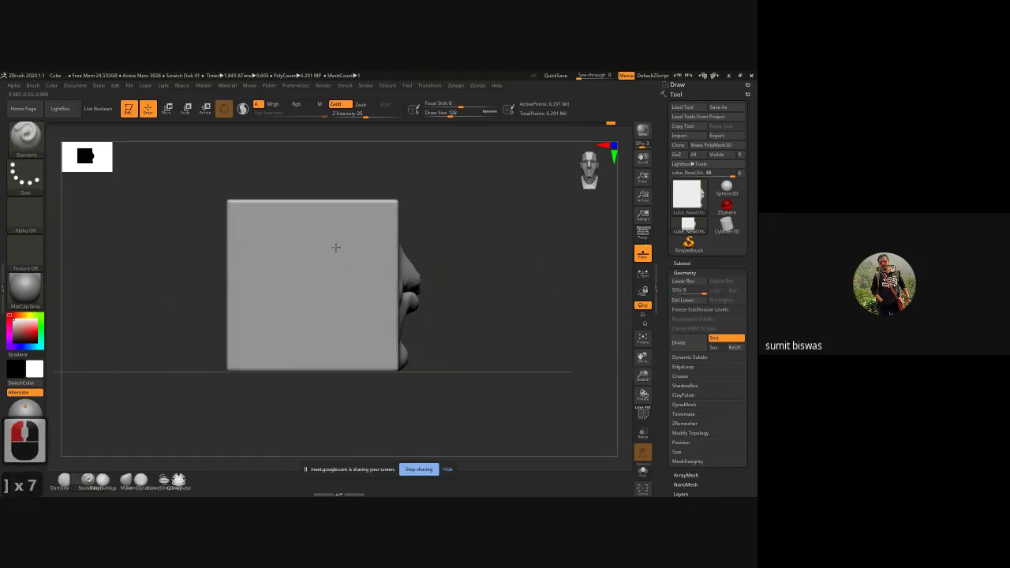
mouse_move(339, 237)
mouse_down()
mouse_move(292, 281)
mouse_move(345, 316)
mouse_up()
drag(284, 238, 311, 317)
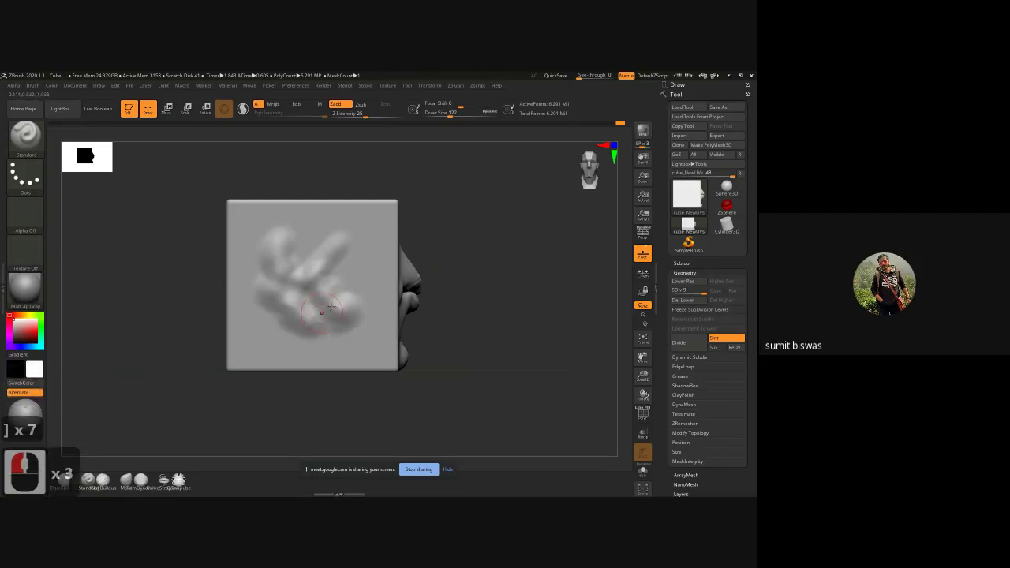
mouse_move(324, 268)
shift+mouse_down()
mouse_move(334, 273)
mouse_move(316, 271)
mouse_move(305, 298)
mouse_move(317, 308)
shift+mouse_up()
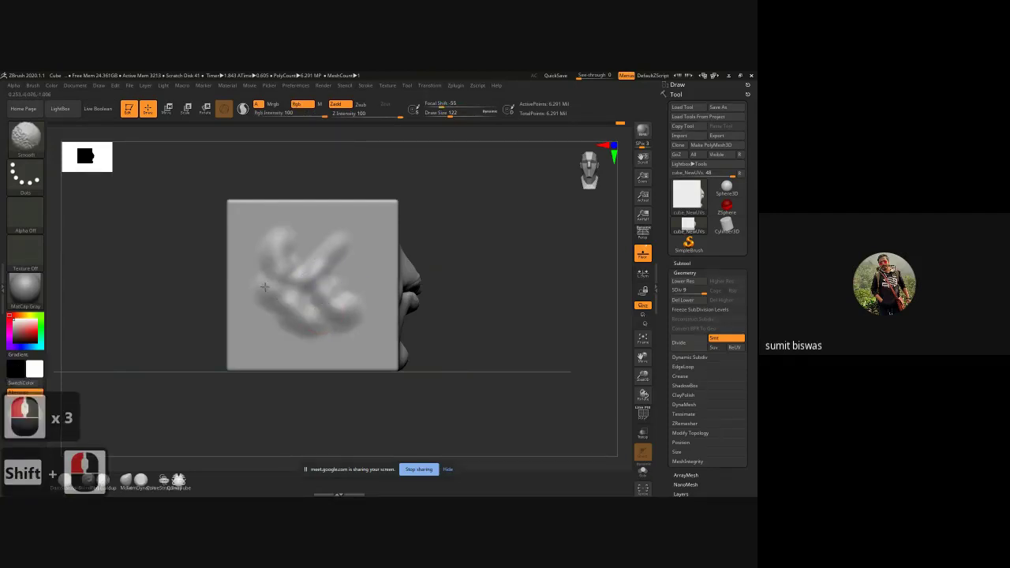
shift+drag(296, 308, 291, 303)
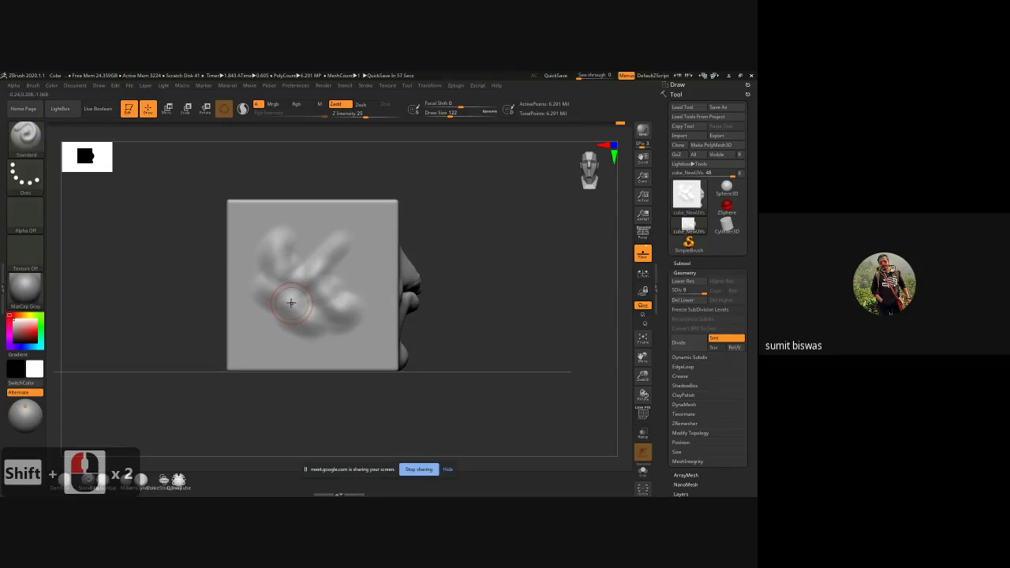
- Undo all the test strokes on the cube's side face
key(ctrl+z)
key(ctrl+z)
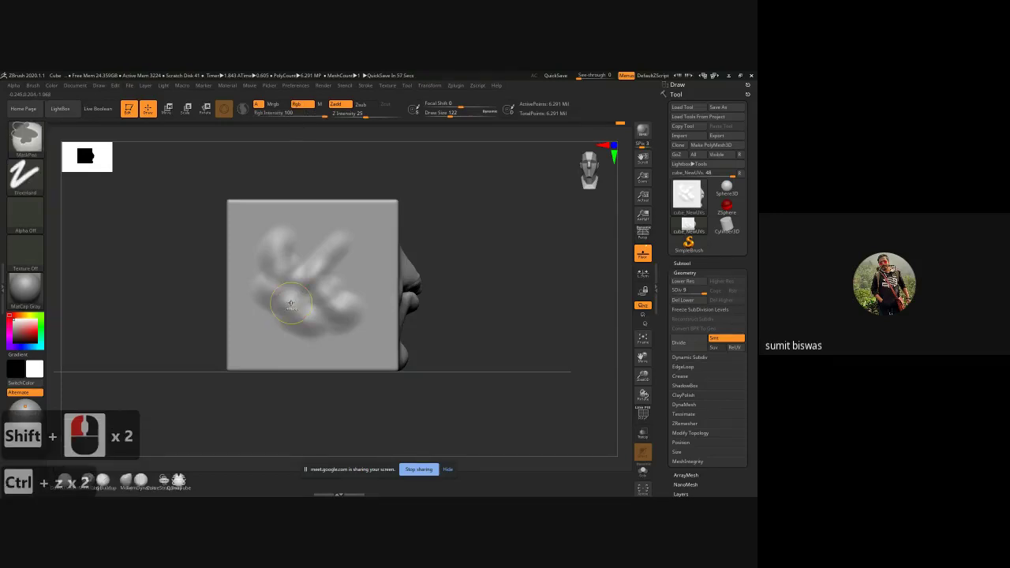
key(ctrl+z)
key(ctrl+z)
key(ctrl+z)
key(ctrl+z)
key(ctrl+z)
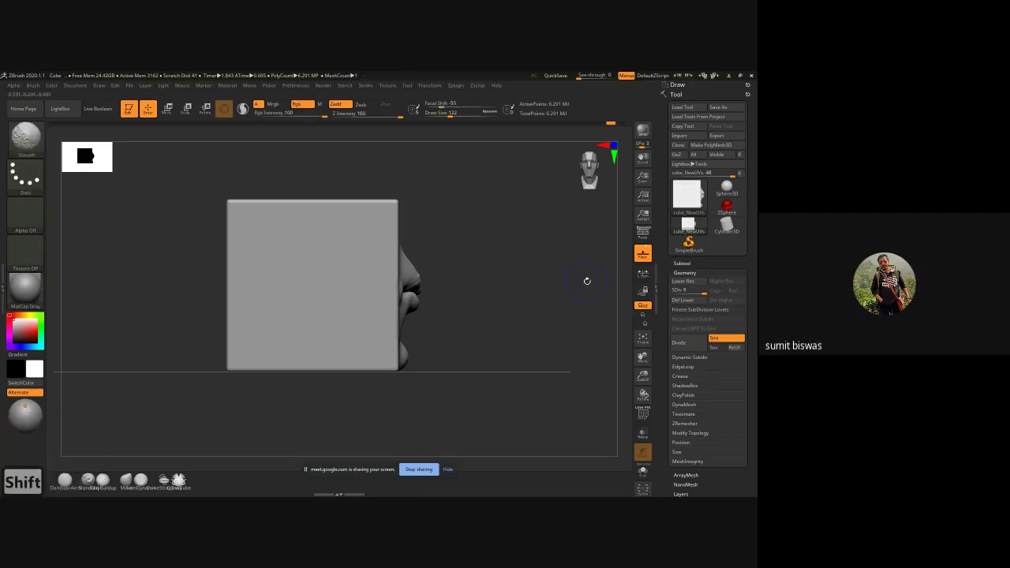
- Lower the cube to subdivision level 5 and frame its blank side face up close
key(shift+d)
key(shift+d)
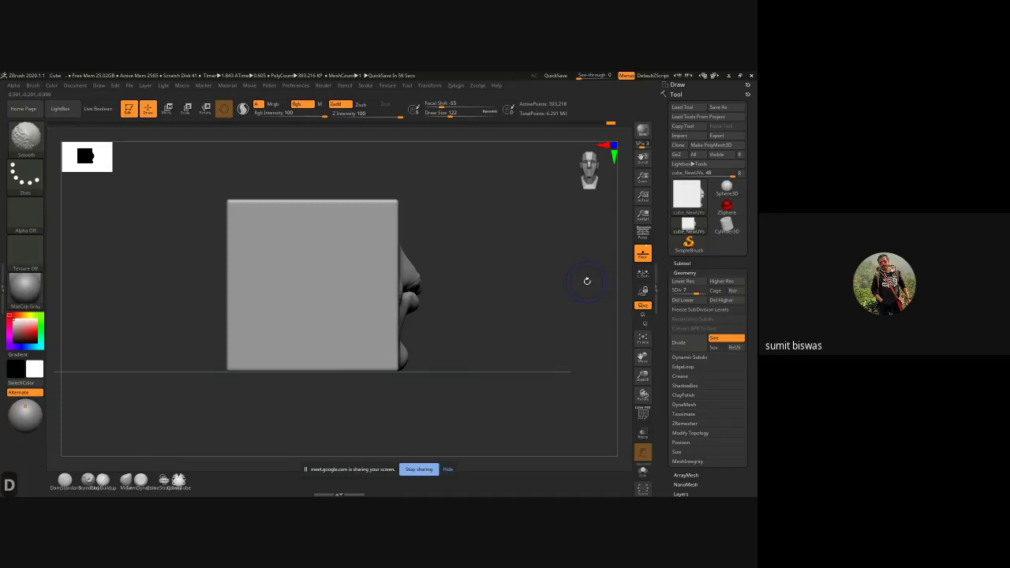
key(shift+d)
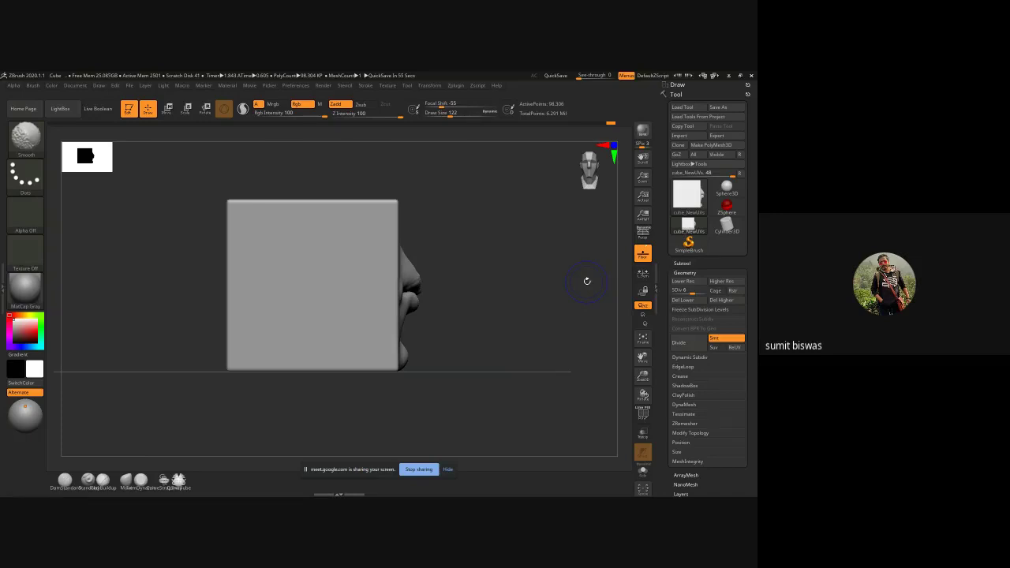
key(shift+d)
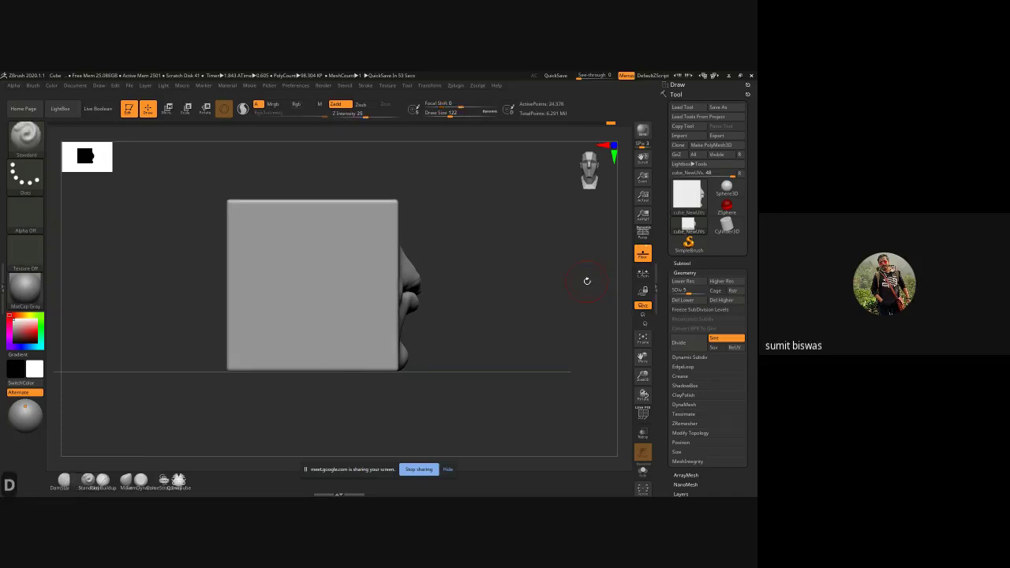
key(alt)
alt+drag(516, 356, 527, 340)
ctrl+right_drag(349, 268, 359, 300)
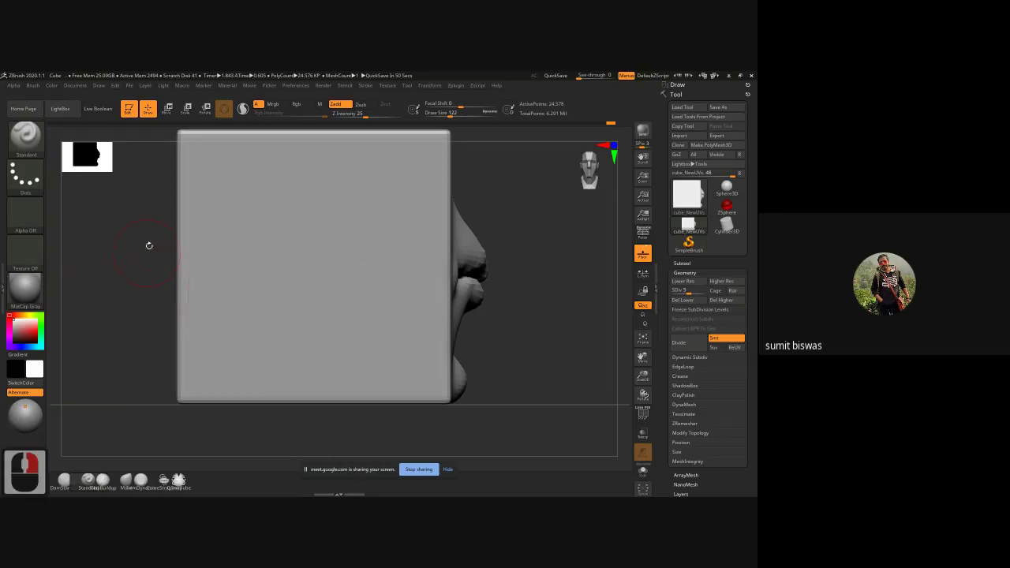
alt+drag(149, 244, 138, 268)
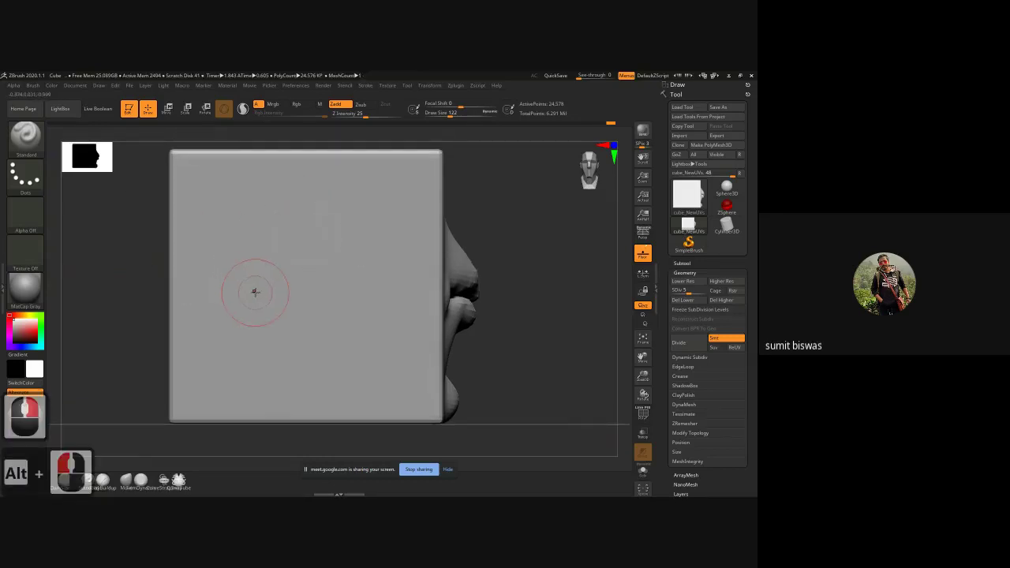
- Turn on X symmetry and test it with a Standard-brush nose outline on the cube face, undoing the test stroke
key(x)
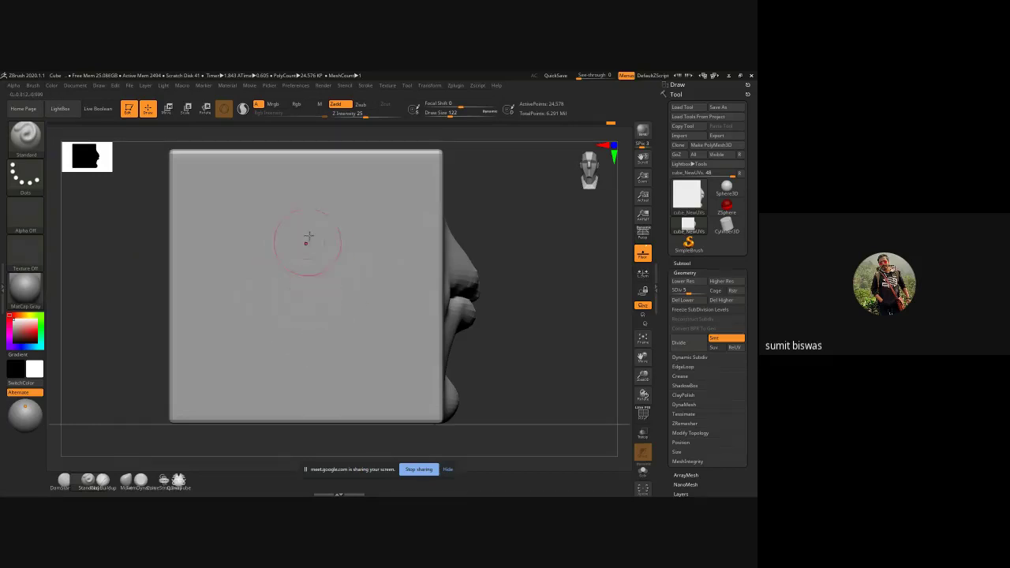
mouse_move(348, 327)
mouse_down()
mouse_move(259, 338)
mouse_move(355, 348)
mouse_up()
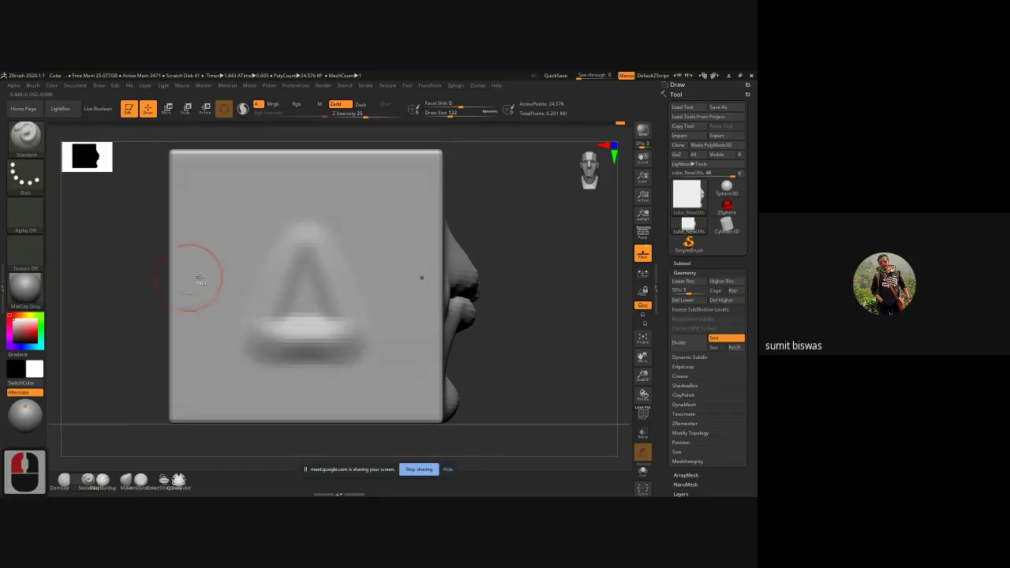
key(ctrl+z)
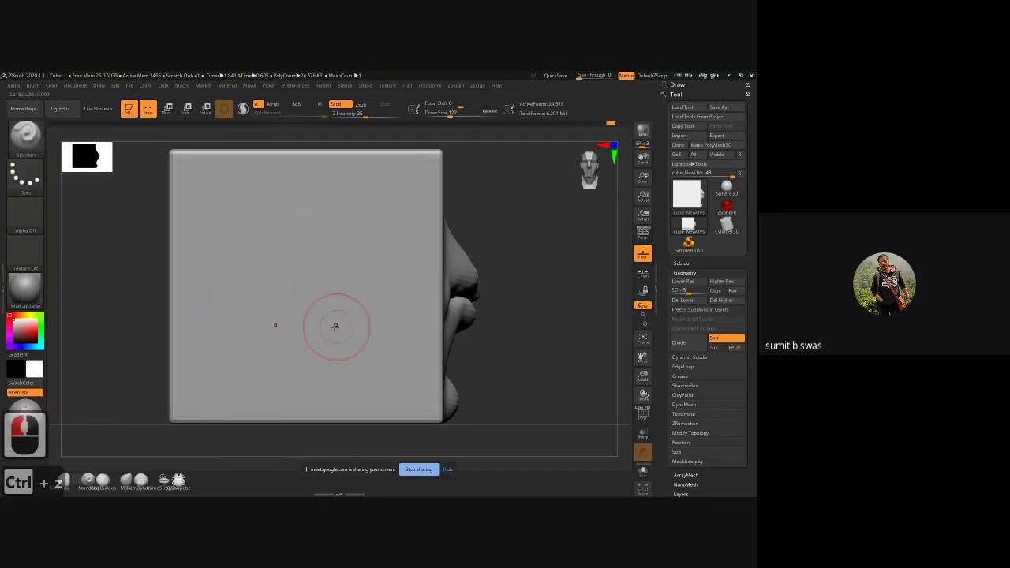
- Block out a triangular nose mass in the middle of the cube face with the ClayBuildup brush
key(b)
key(c)
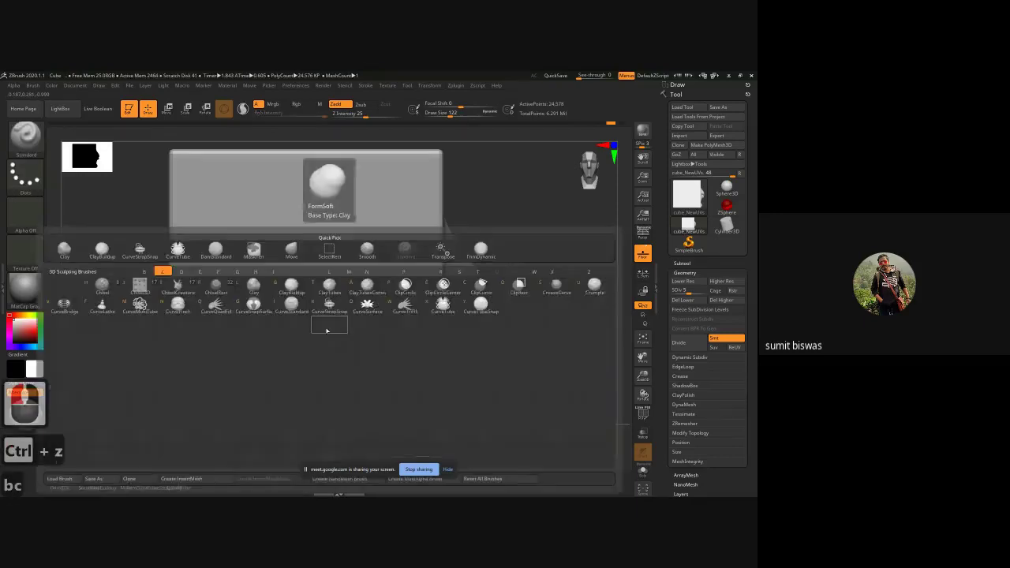
key(b)
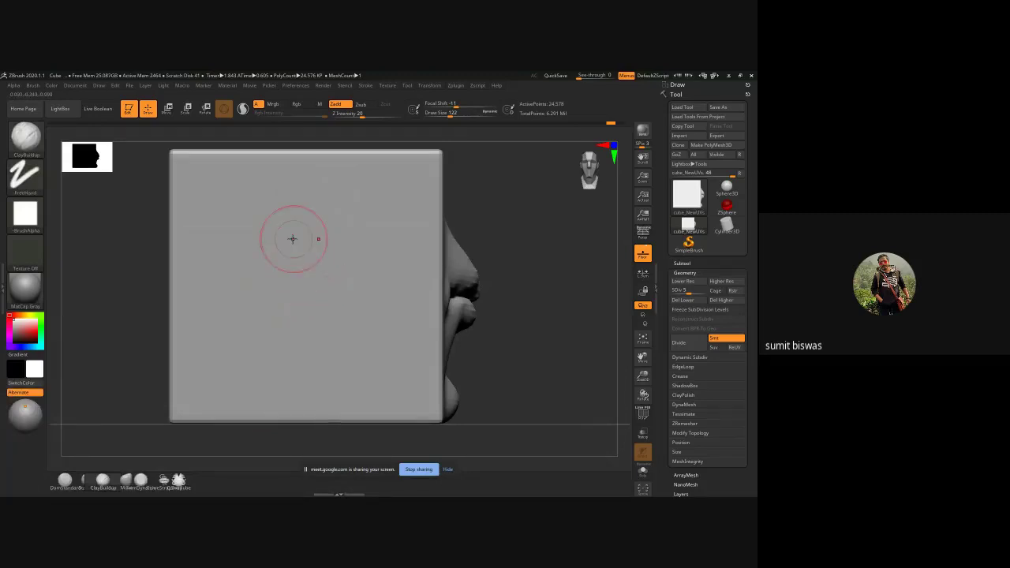
mouse_move(300, 235)
mouse_down()
mouse_move(261, 338)
mouse_move(324, 336)
mouse_move(303, 262)
mouse_move(293, 327)
mouse_move(305, 340)
mouse_up()
mouse_move(304, 246)
mouse_down()
mouse_move(306, 236)
mouse_move(285, 279)
mouse_move(295, 330)
mouse_up()
mouse_move(296, 330)
mouse_down()
mouse_move(301, 301)
mouse_move(319, 333)
mouse_move(306, 326)
mouse_move(295, 263)
mouse_move(306, 300)
mouse_move(297, 333)
mouse_move(309, 327)
mouse_up()
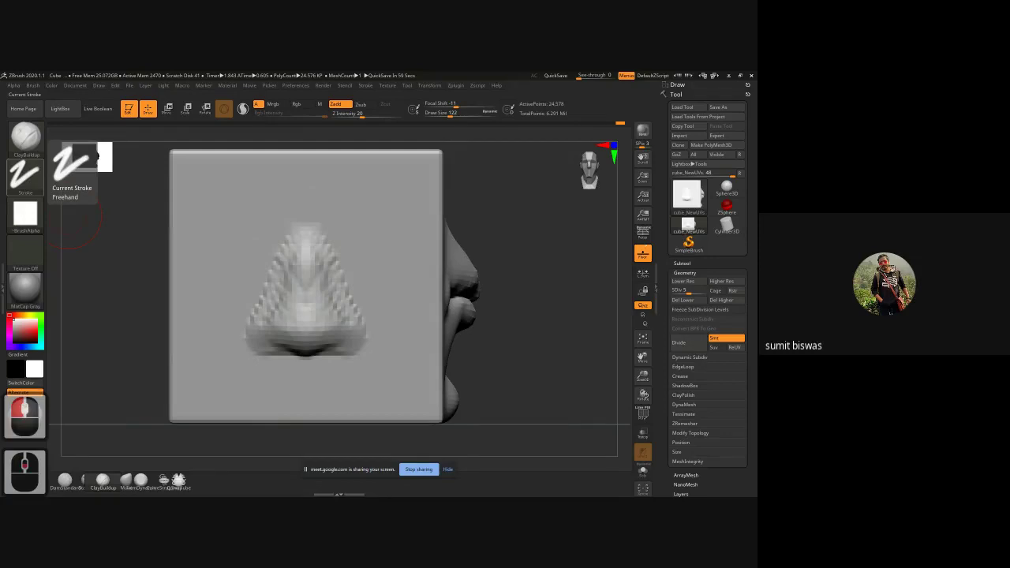
- Examine the Classical Nose reference page of AnatomyForSculptors.pdf in Adobe Reader and return to the ZBrush sculpt
scroll(25, 176, down, 6)
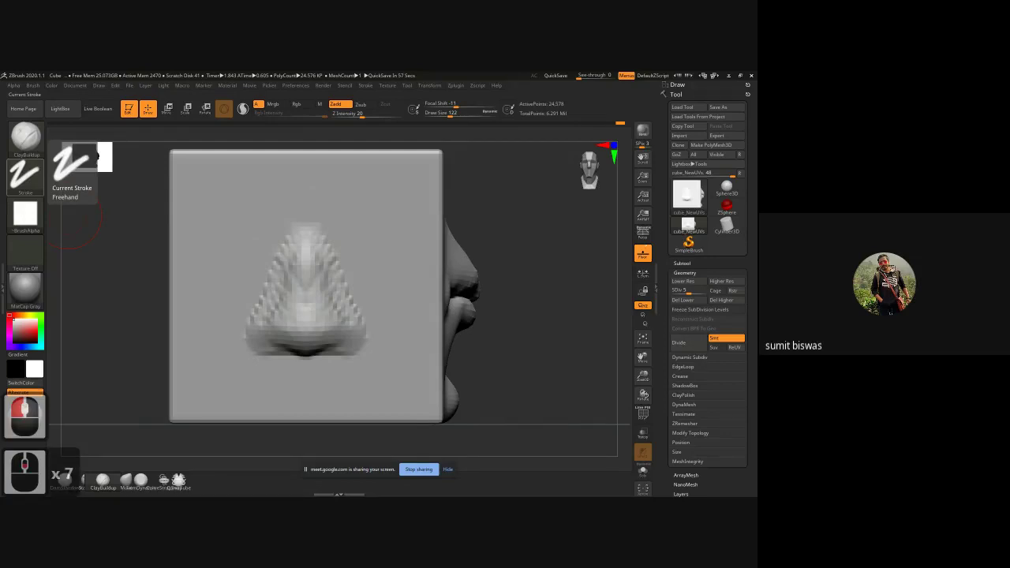
scroll(25, 176, down, 4)
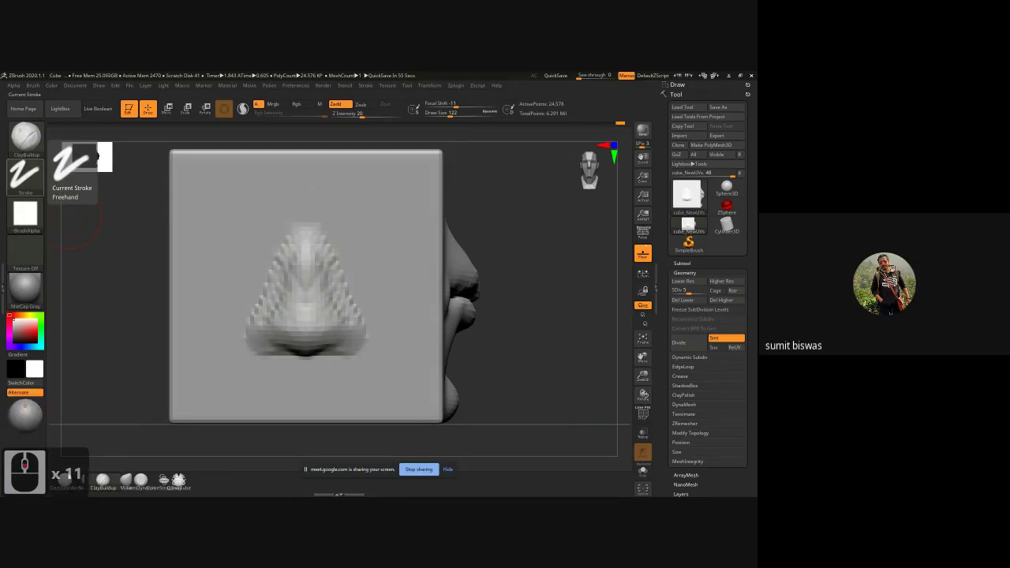
scroll(26, 175, down, 1)
scroll(25, 175, up, 1)
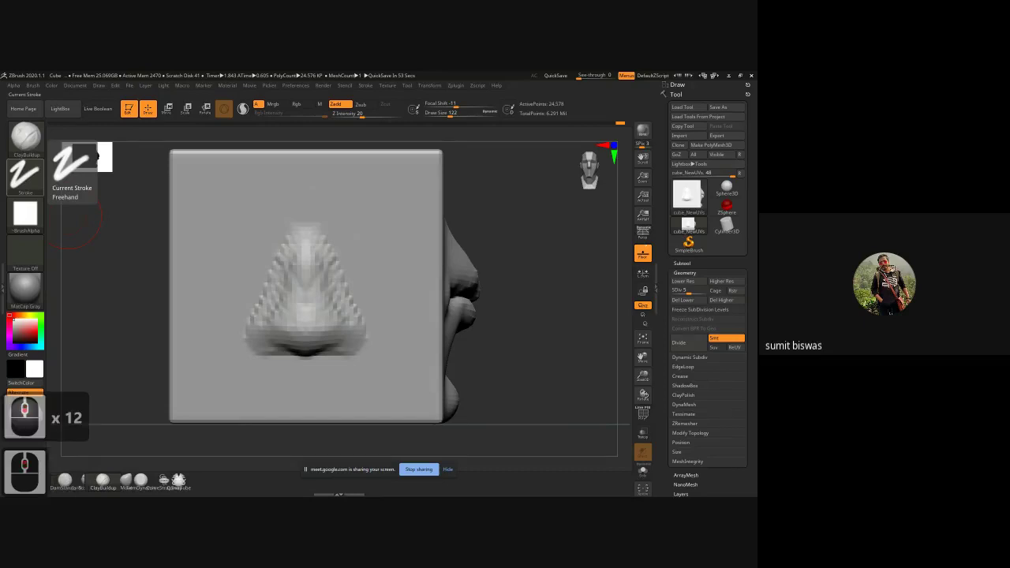
drag(1, 142, 394, 116)
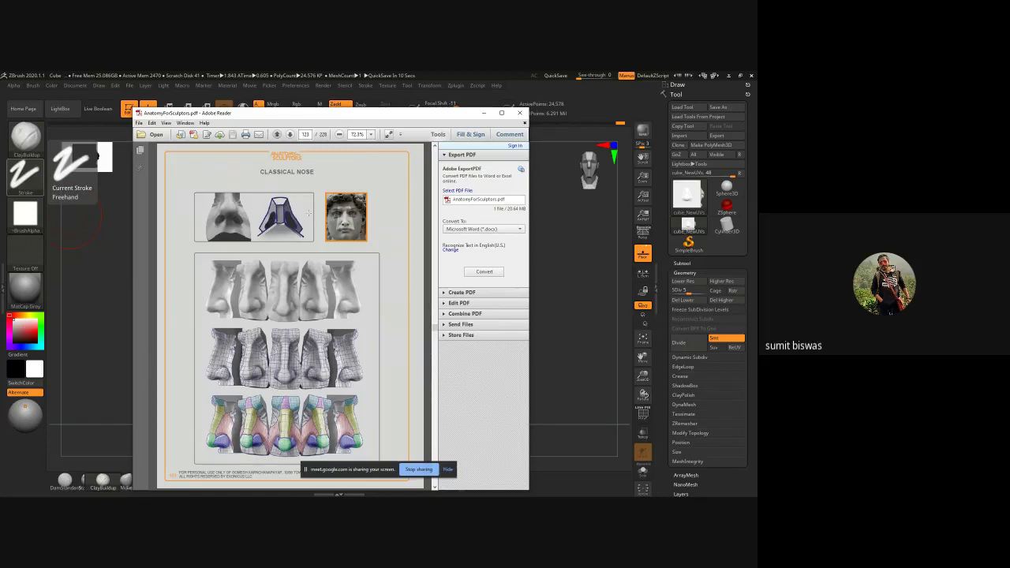
click(484, 113)
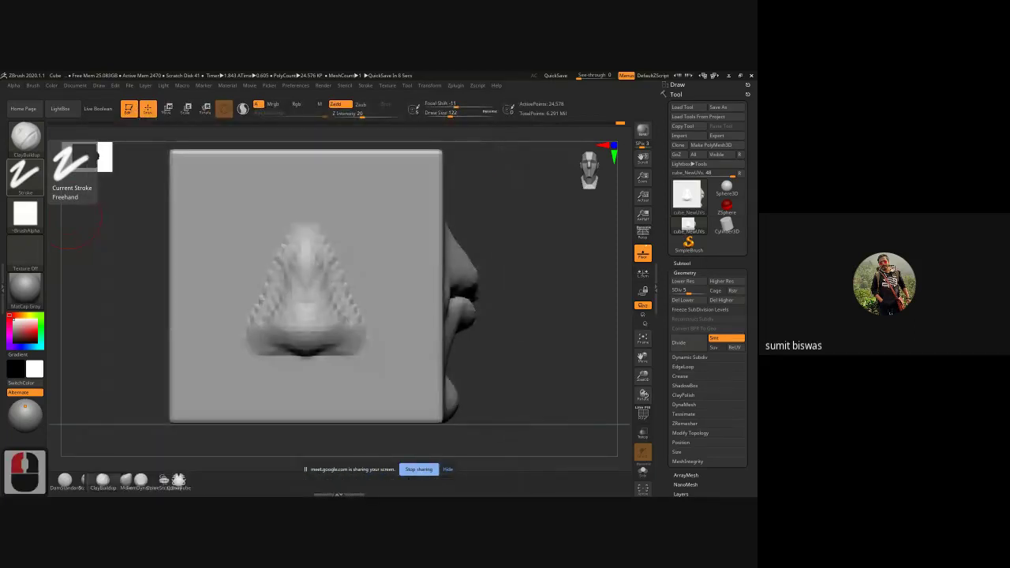
click(552, 251)
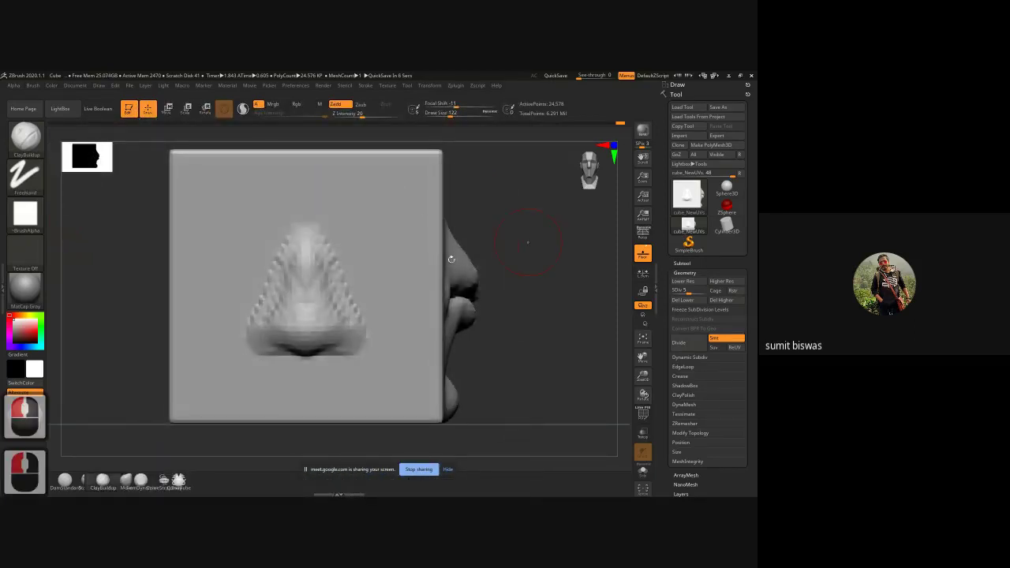
- Build up the nose's tip and lower edge with ClayBuildup strokes, checking the volume from other angles
drag(308, 336, 304, 340)
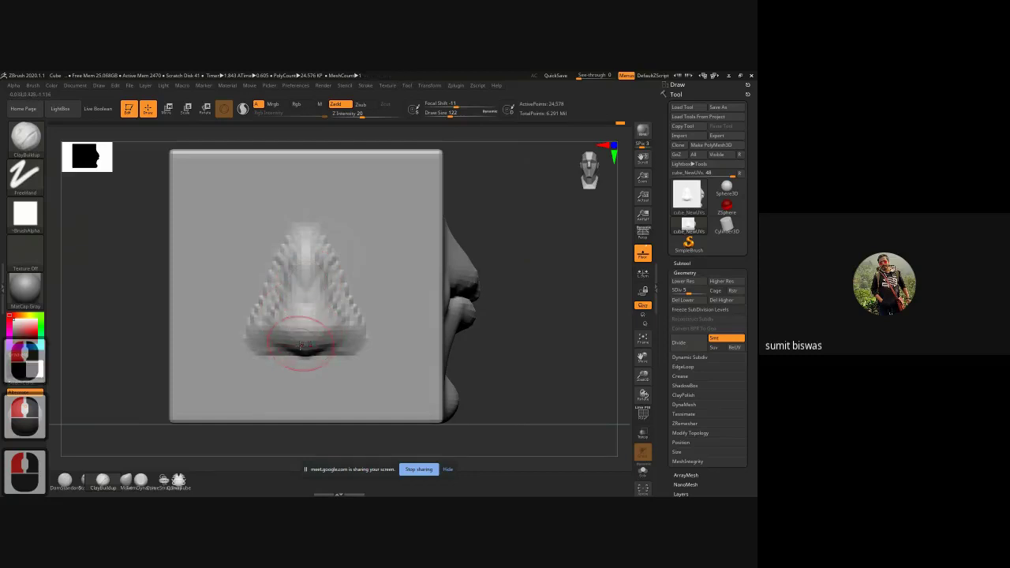
shift+drag(512, 356, 294, 322)
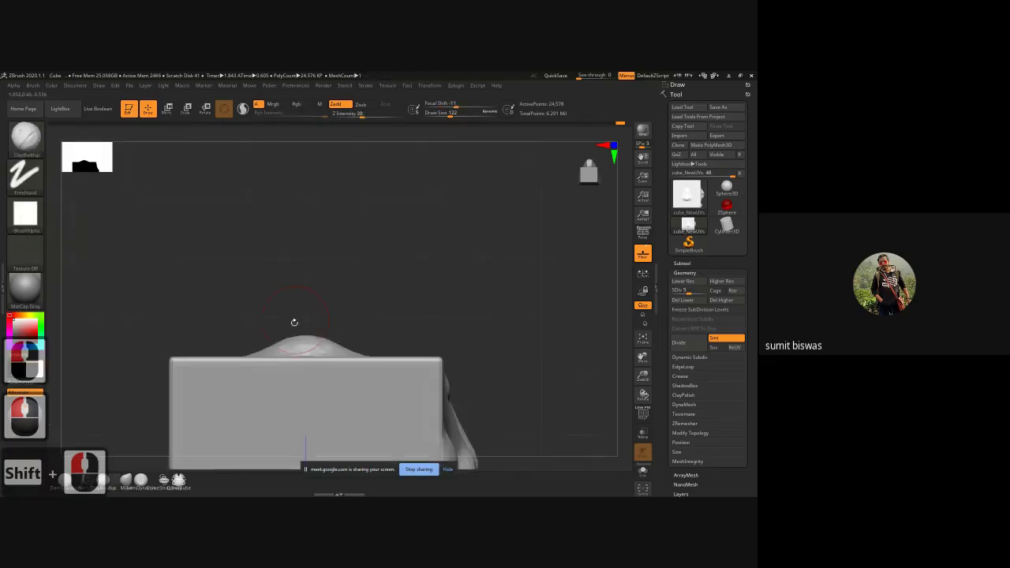
mouse_move(355, 304)
shift+mouse_down()
mouse_move(365, 300)
mouse_move(304, 327)
mouse_move(310, 289)
shift+mouse_up()
drag(305, 328, 304, 283)
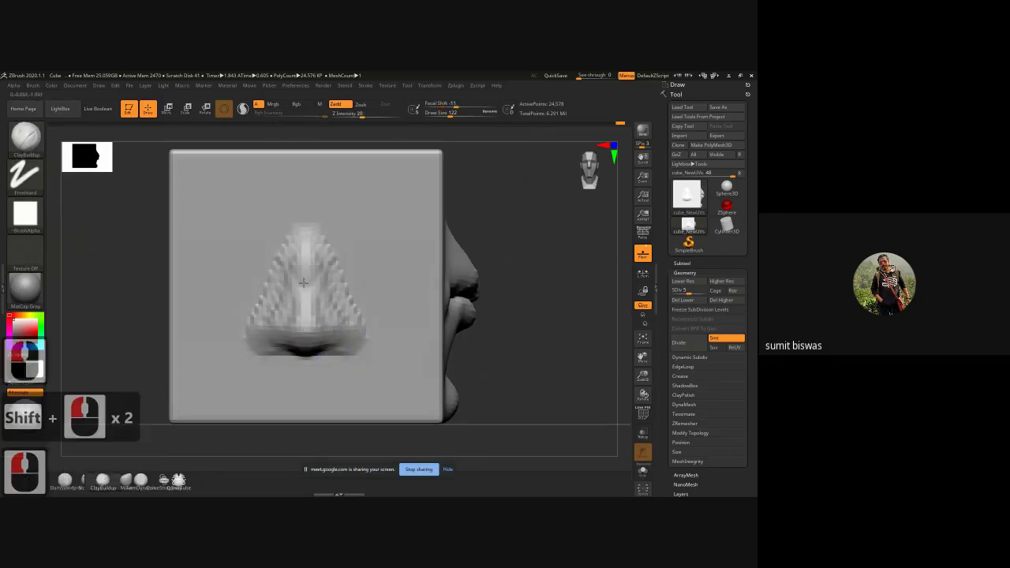
drag(315, 338, 289, 339)
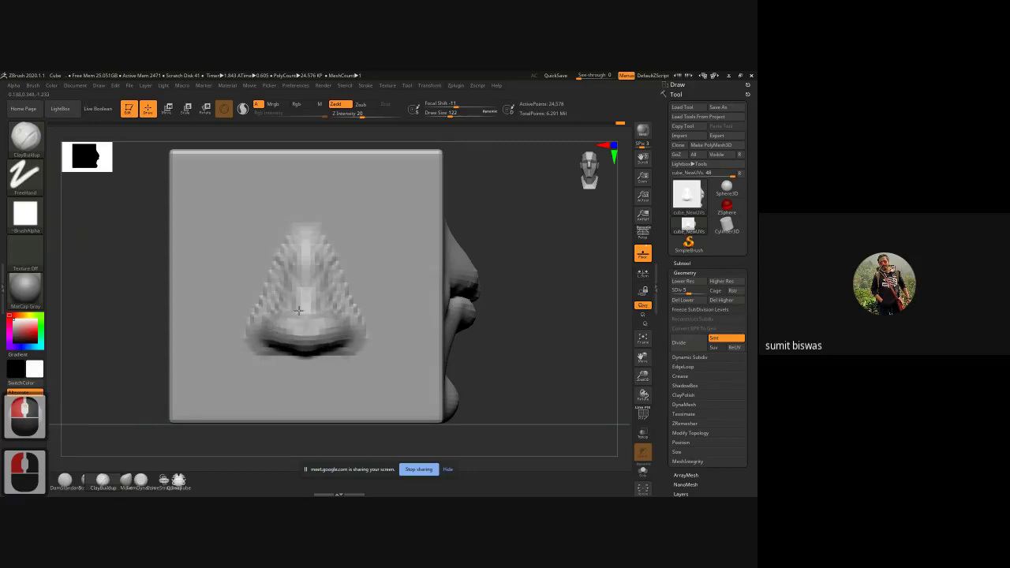
- Build up the bridge of the nose down to the tip with mirrored ClayBuildup strokes
drag(299, 311, 300, 275)
drag(300, 308, 302, 267)
mouse_move(299, 304)
mouse_down()
mouse_move(302, 263)
mouse_move(299, 323)
mouse_move(286, 306)
mouse_up()
drag(293, 315, 311, 305)
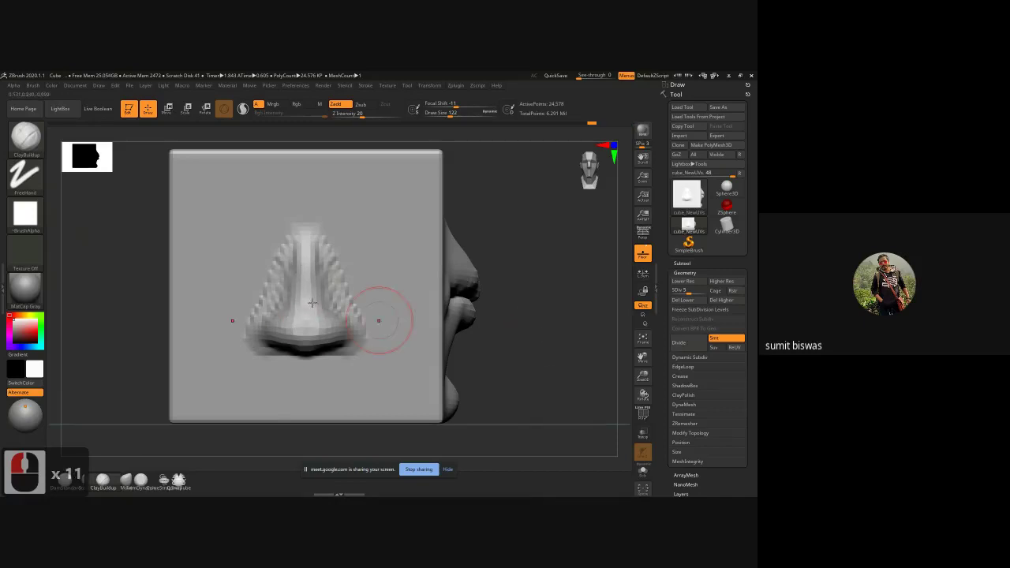
- Smooth the sides and lower edge of the nose and raise the mesh to subdivision level 6
mouse_move(335, 267)
shift+mouse_down()
mouse_move(307, 214)
mouse_move(245, 319)
shift+mouse_up()
shift+drag(283, 230, 282, 297)
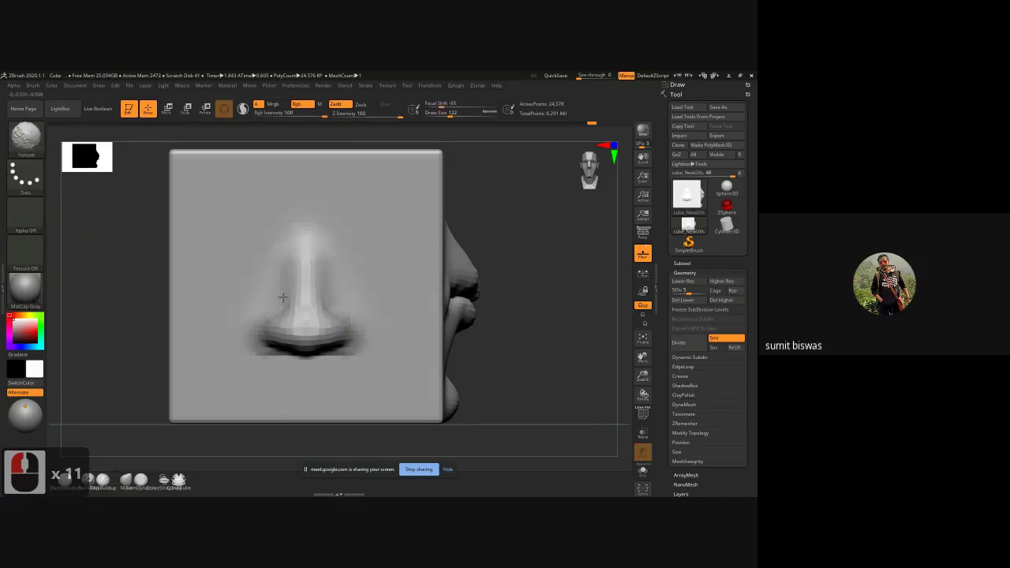
shift+drag(244, 355, 335, 359)
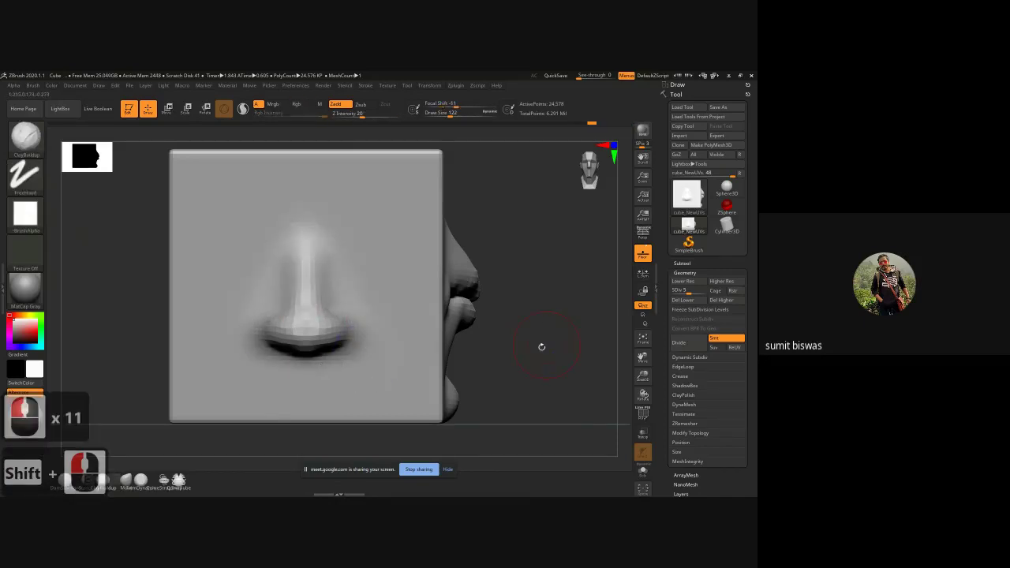
drag(542, 347, 521, 336)
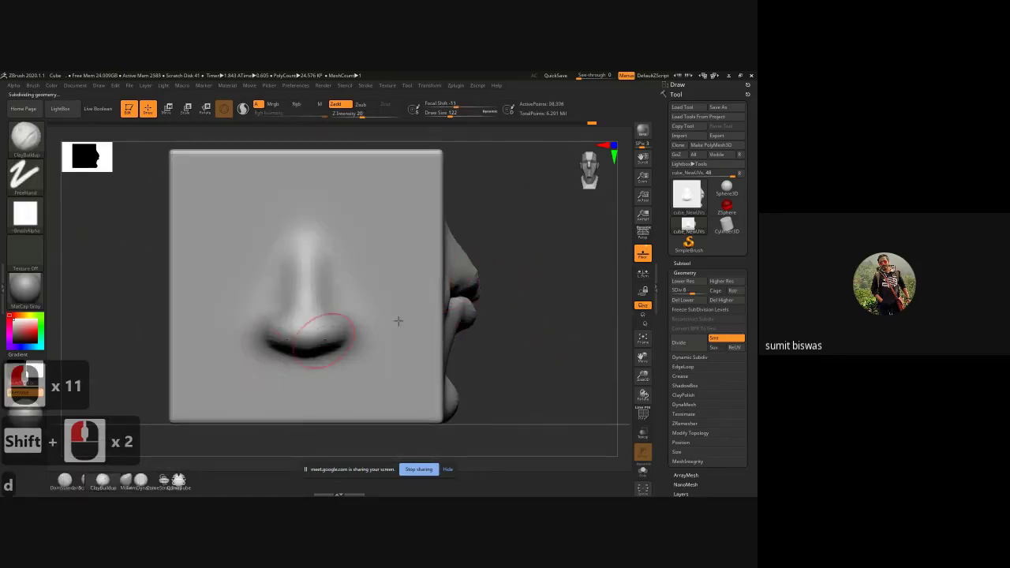
key(d)
alt+drag(502, 374, 537, 344)
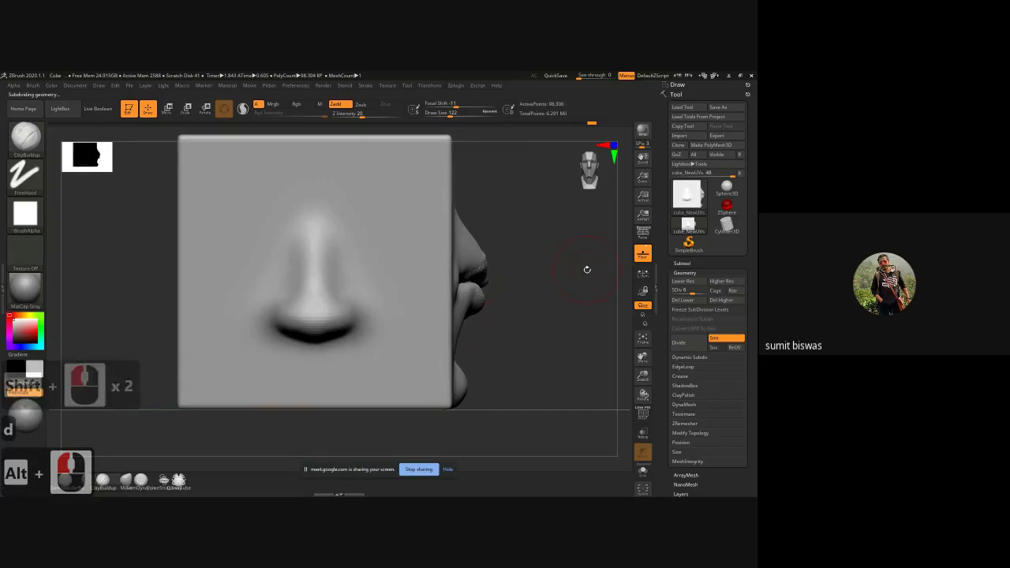
- Carve the crease around both nostril wings with the DamStandard brush at draw size 62
key(b)
key(d)
key(s)
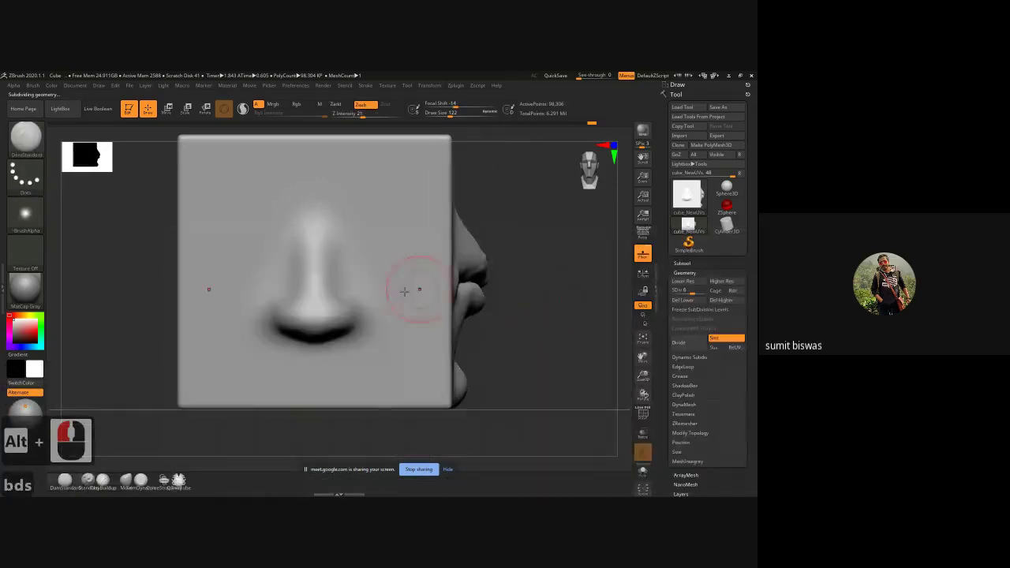
drag(501, 353, 538, 332)
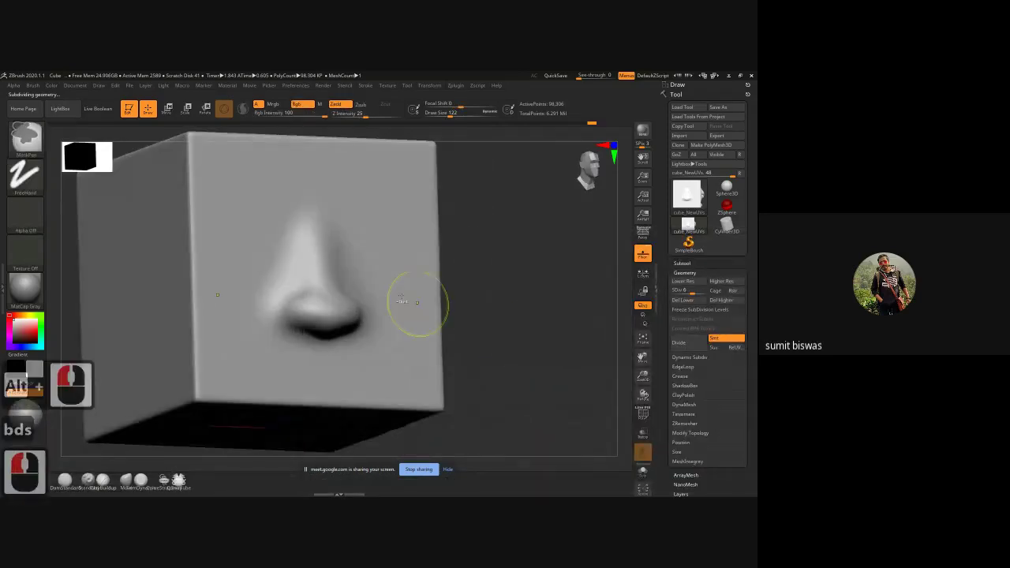
ctrl+right_drag(410, 302, 392, 323)
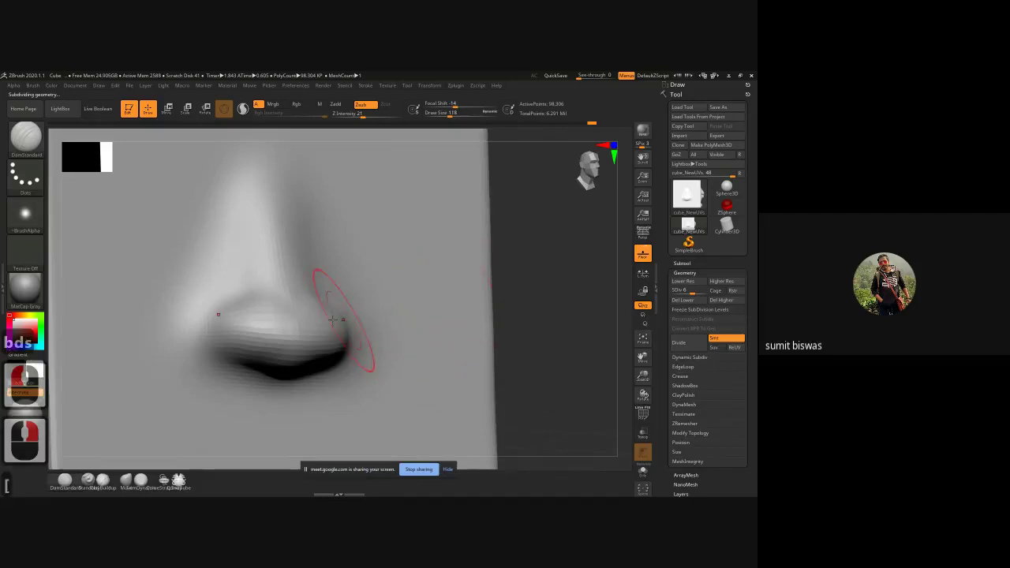
key(bracketleft)
key(bracketleft)
key(bracketleft)
key(bracketleft)
key(bracketleft)
key(bracketleft)
key(bracketleft)
key(bracketleft)
key(bracketleft)
key(bracketleft)
key(bracketleft)
key(bracketleft)
key(bracketleft)
key(bracketleft)
key(bracketleft)
key(bracketleft)
mouse_move(253, 297)
mouse_down()
mouse_move(199, 332)
mouse_move(198, 354)
mouse_move(207, 365)
mouse_move(263, 369)
mouse_up()
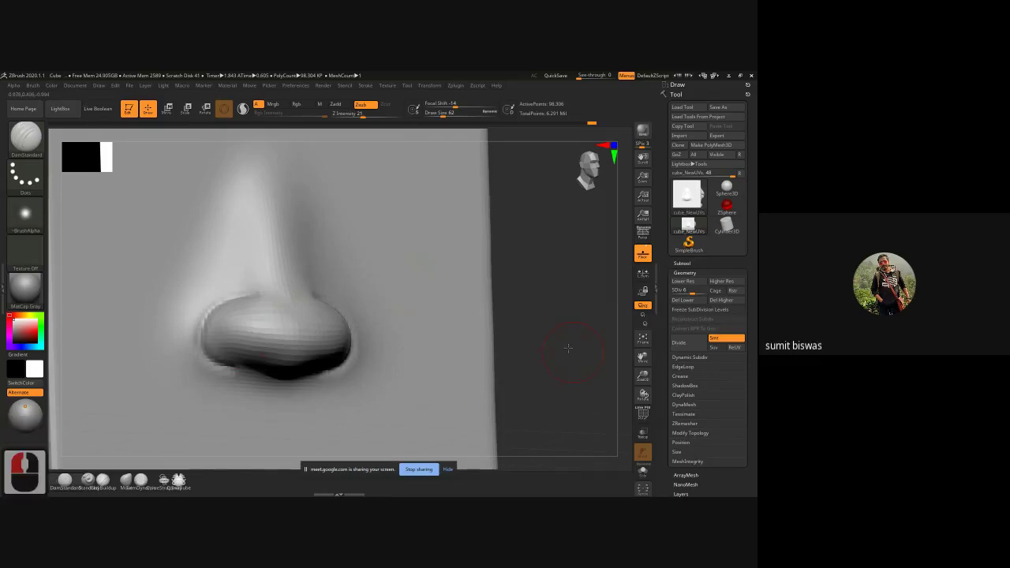
- Carve the two nostril openings into the underside of the nose with the DamStandard brush
mouse_move(575, 353)
mouse_down()
mouse_move(214, 327)
mouse_move(224, 364)
mouse_move(257, 359)
mouse_move(264, 351)
mouse_move(240, 357)
mouse_move(254, 357)
mouse_move(243, 352)
mouse_move(253, 342)
mouse_move(254, 365)
mouse_up()
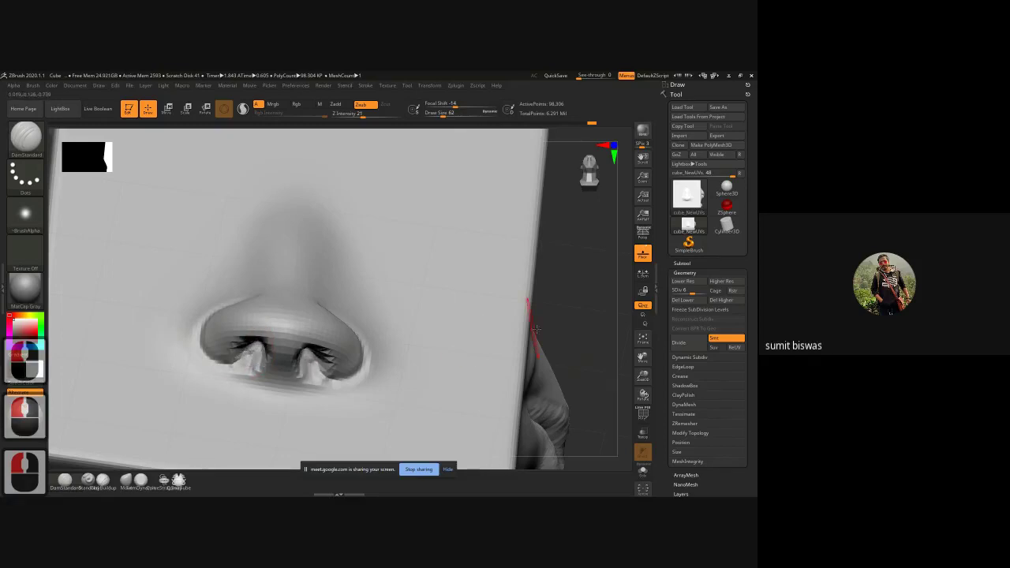
drag(566, 326, 237, 351)
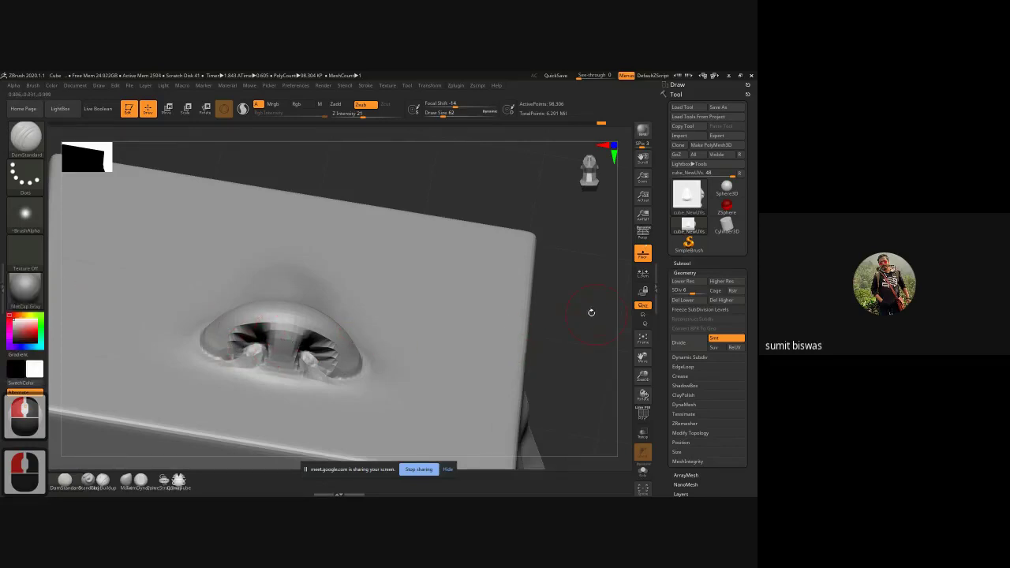
mouse_move(591, 312)
shift+mouse_down()
mouse_move(564, 335)
mouse_move(582, 359)
mouse_move(562, 362)
mouse_move(546, 348)
shift+mouse_up()
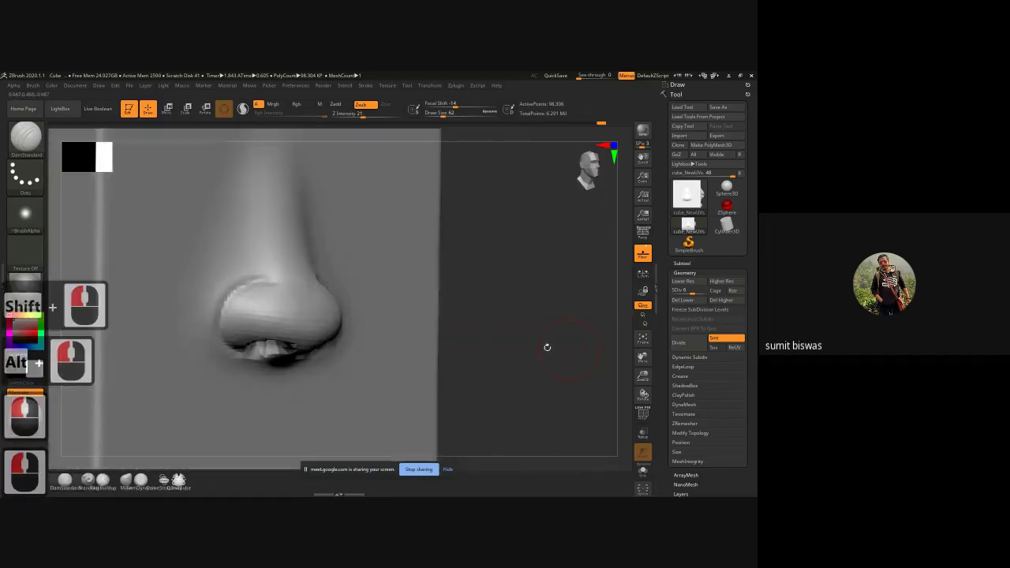
- Rework the creases above the nostril wings and smooth the wings and the nostril edges
mouse_move(255, 280)
mouse_down()
mouse_move(268, 282)
mouse_move(240, 284)
mouse_move(253, 283)
mouse_move(221, 300)
mouse_move(225, 282)
mouse_move(226, 320)
mouse_up()
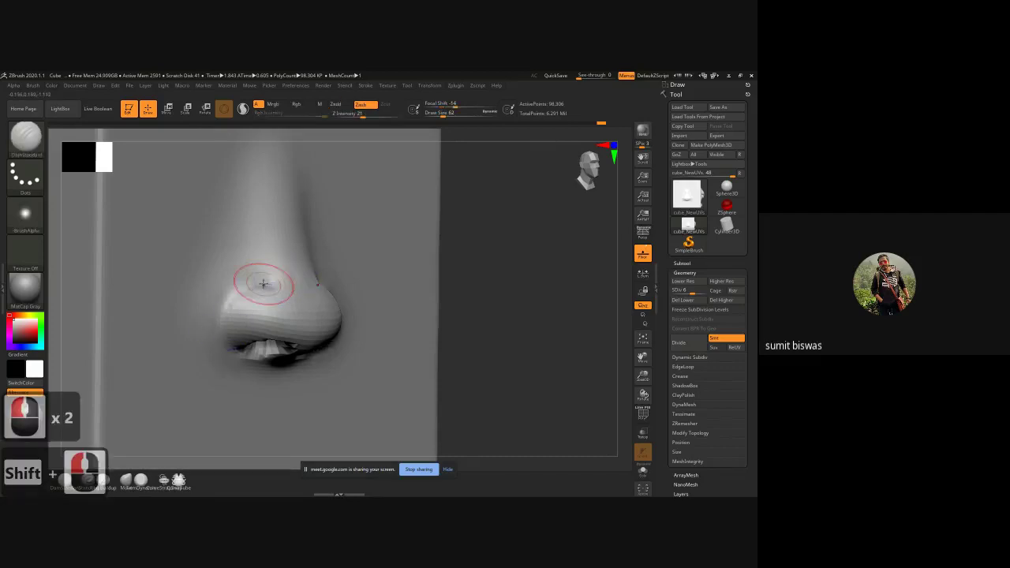
mouse_move(261, 286)
mouse_down()
mouse_move(222, 319)
mouse_move(209, 309)
mouse_up()
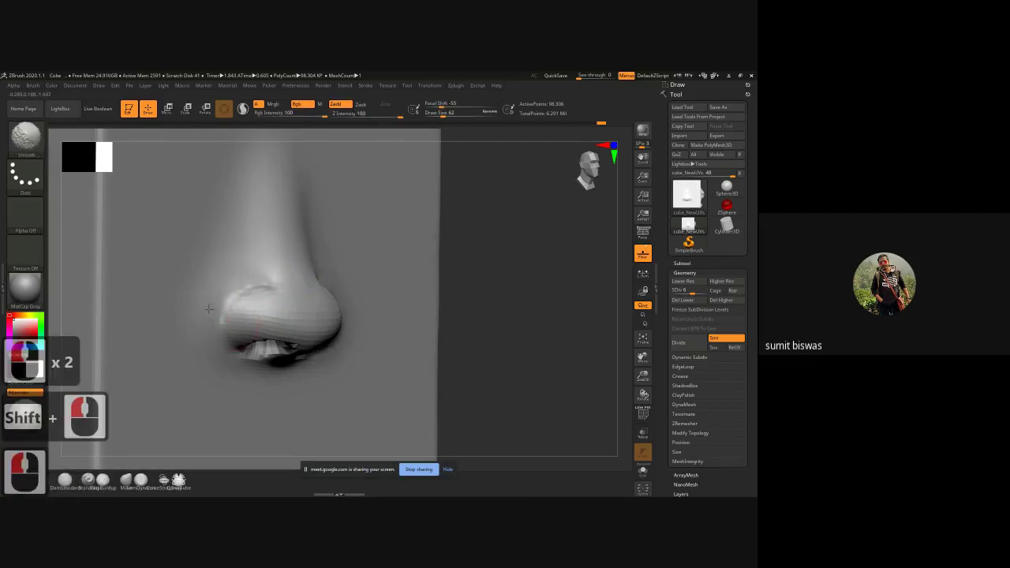
mouse_move(268, 353)
shift+mouse_down()
mouse_move(252, 361)
mouse_move(262, 352)
shift+mouse_up()
mouse_move(263, 281)
shift+mouse_down()
mouse_move(249, 271)
mouse_move(307, 283)
shift+mouse_up()
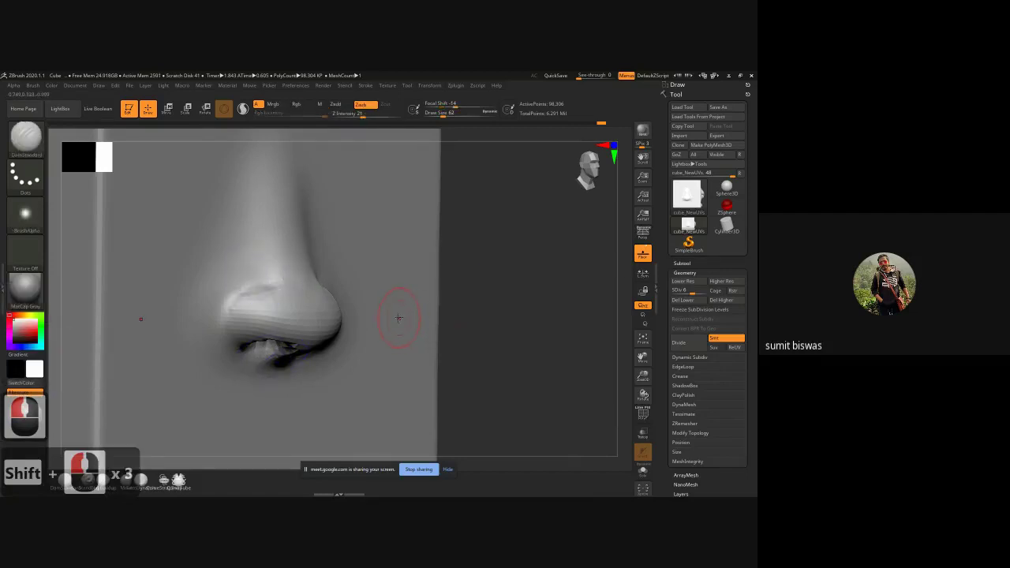
- Build up the front of the nose tip with the ClayBuildup brush at draw size 46
key(b)
key(c)
key(b)
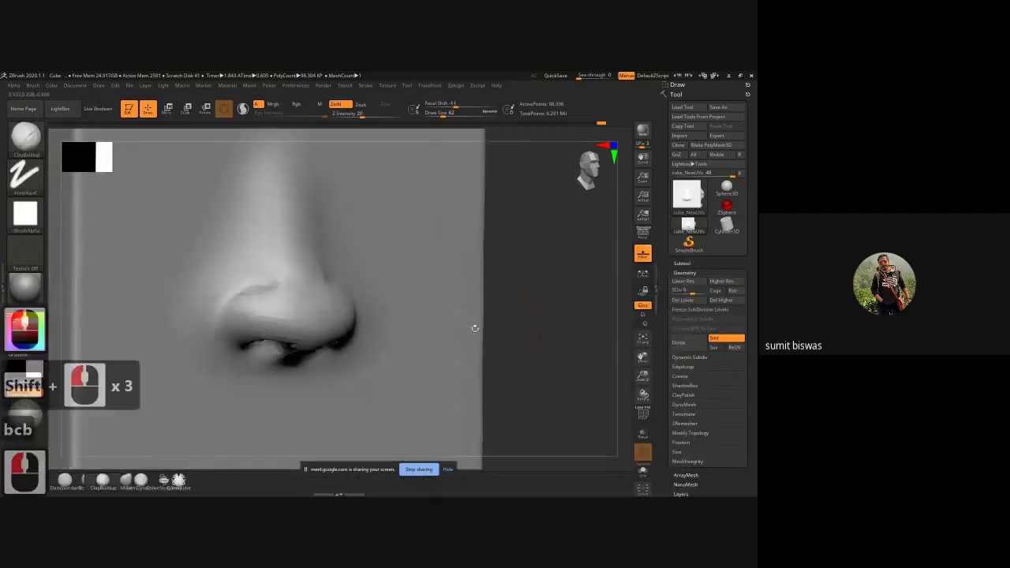
key(bracketleft)
key(bracketleft)
key(bracketleft)
key(bracketleft)
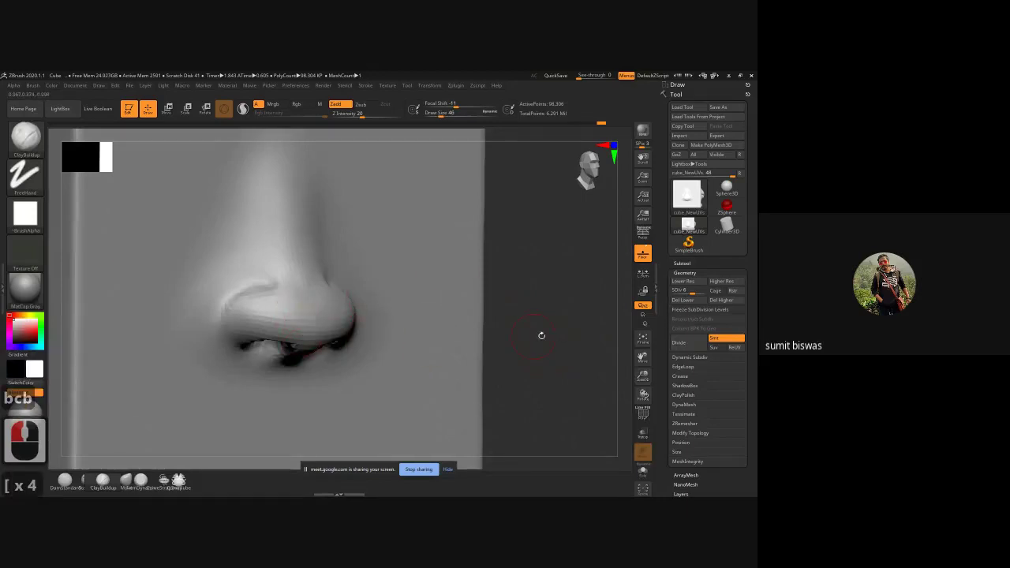
shift+drag(542, 336, 427, 337)
drag(569, 347, 517, 357)
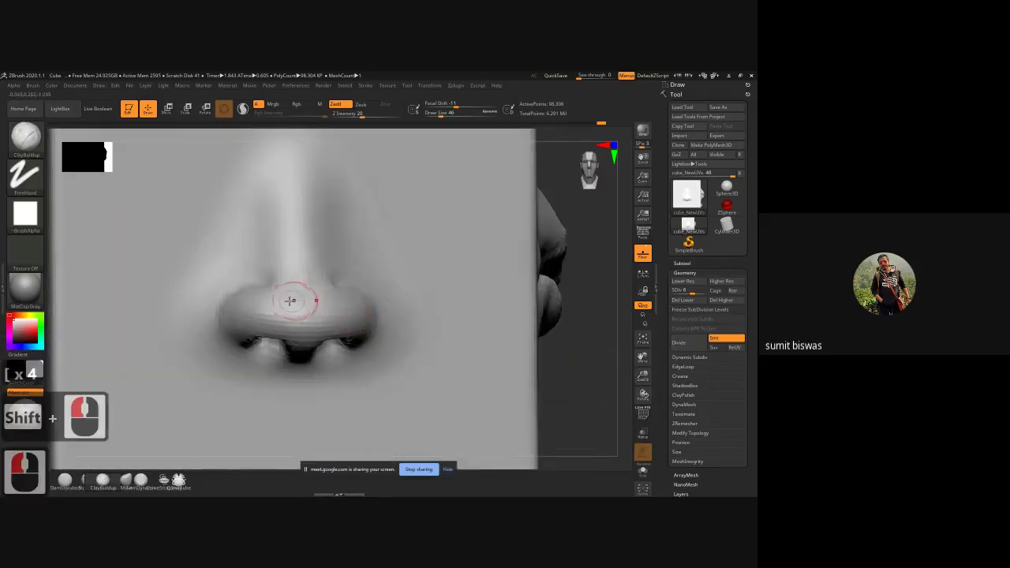
mouse_move(280, 317)
mouse_down()
mouse_move(306, 330)
mouse_move(297, 303)
mouse_move(279, 310)
mouse_move(289, 296)
mouse_move(291, 320)
mouse_up()
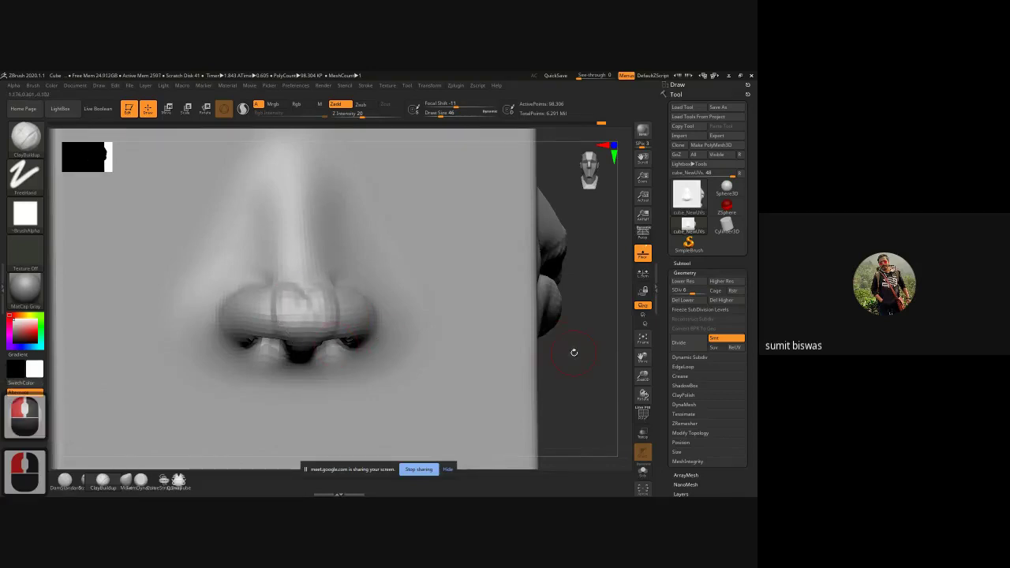
- Fill out the nose tip from its upper edge down to the underside with ClayBuildup strokes
drag(574, 353, 570, 323)
drag(293, 314, 289, 326)
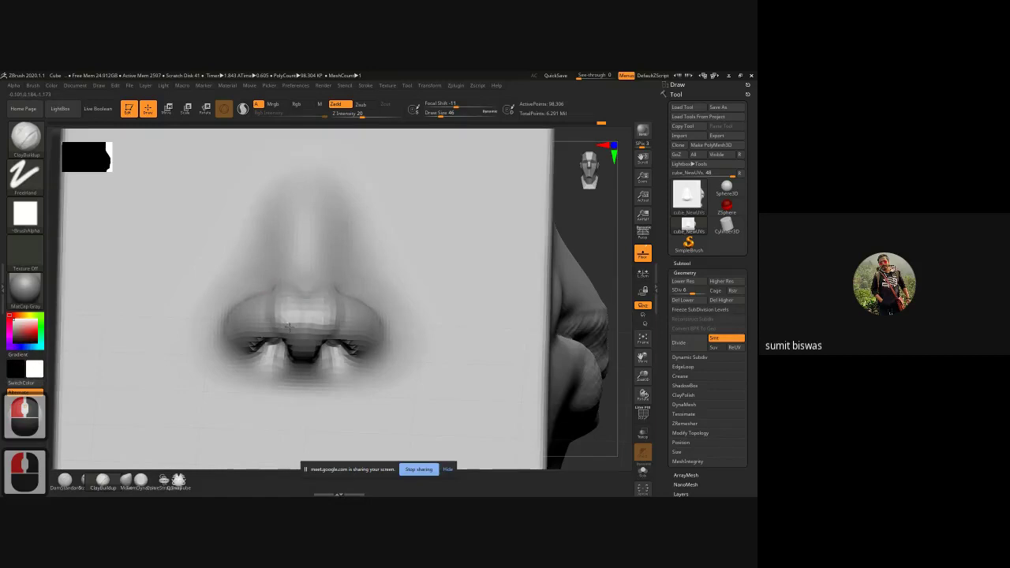
drag(285, 286, 285, 318)
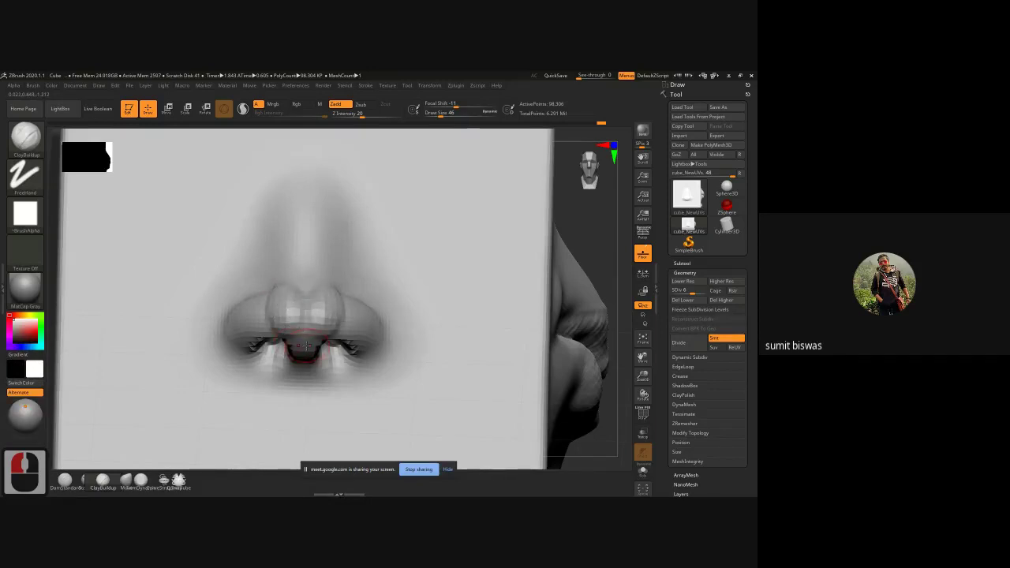
drag(300, 357, 299, 324)
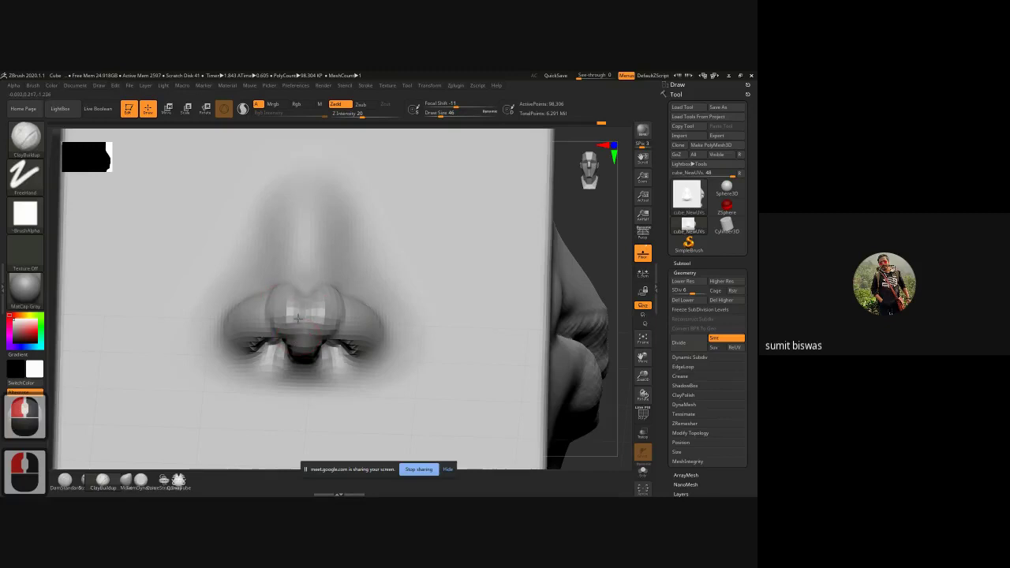
drag(282, 285, 291, 310)
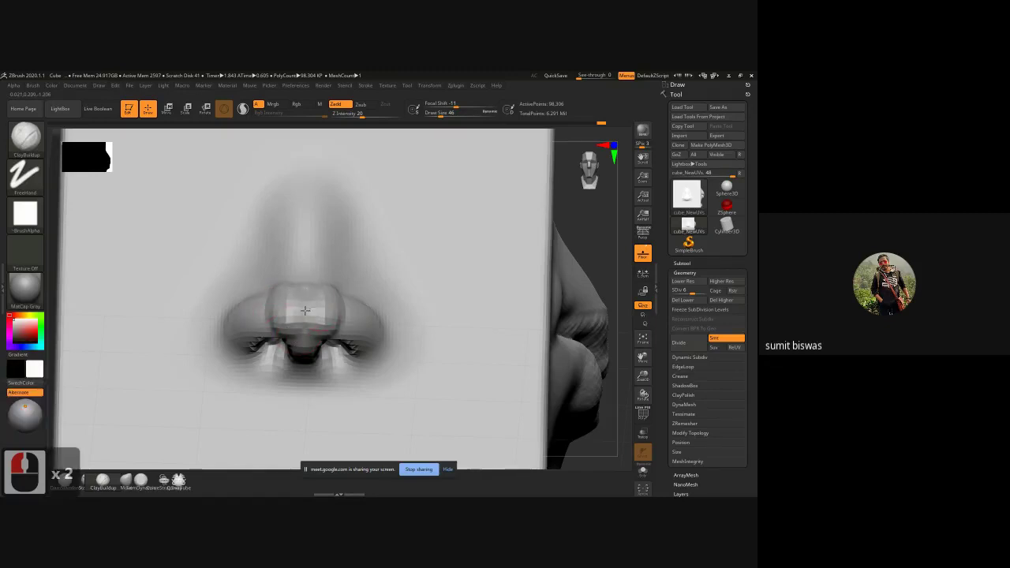
drag(602, 251, 591, 276)
drag(324, 313, 331, 311)
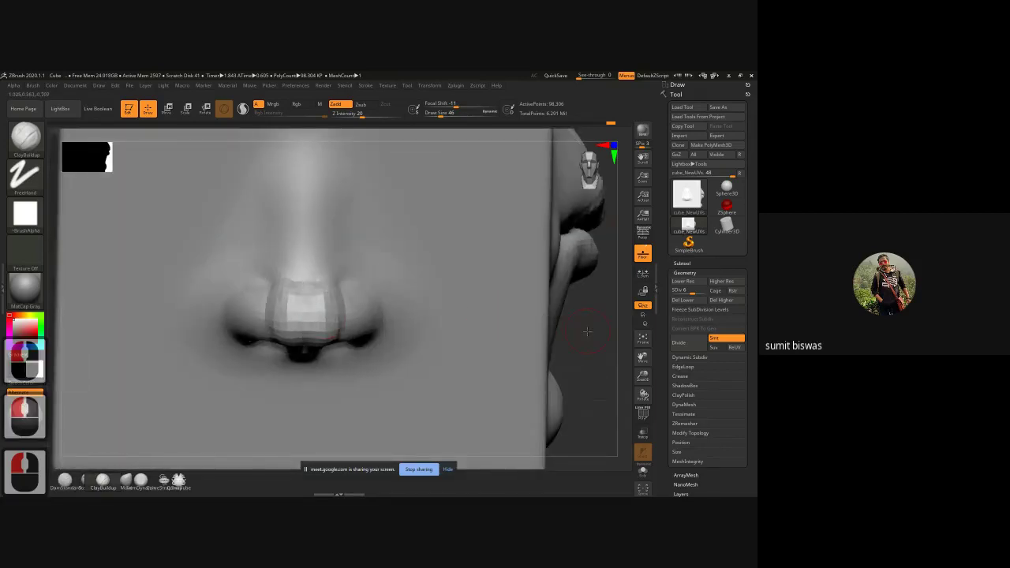
- Thicken the sides of the nose tip and the area between the nostrils with the ClayBuildup brush at draw size 90
drag(588, 331, 333, 322)
key(bracketright)
key(bracketright)
key(bracketright)
key(bracketright)
key(bracketright)
key(bracketright)
key(bracketright)
key(bracketright)
key(bracketright)
key(bracketright)
key(bracketright)
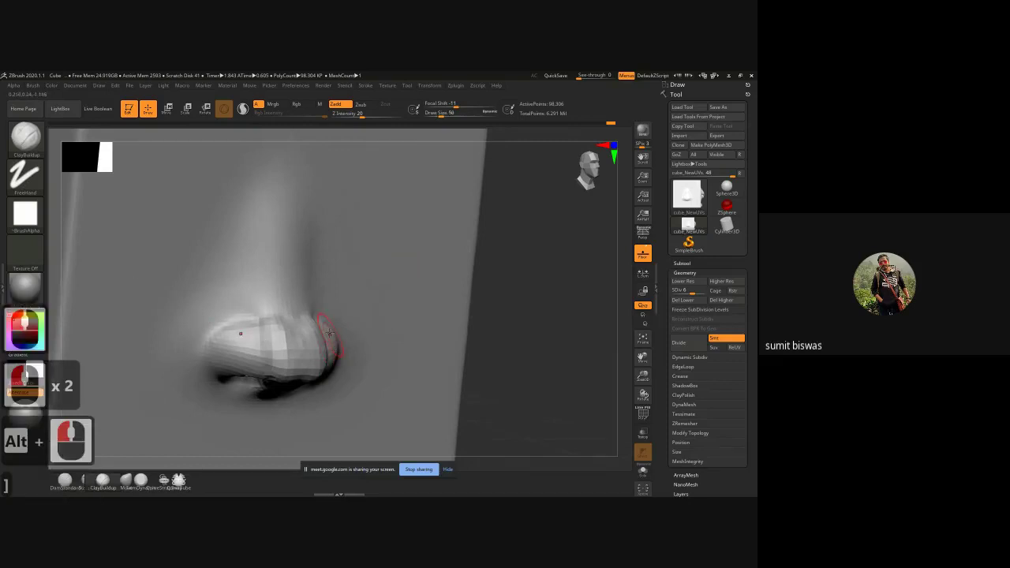
drag(296, 367, 292, 360)
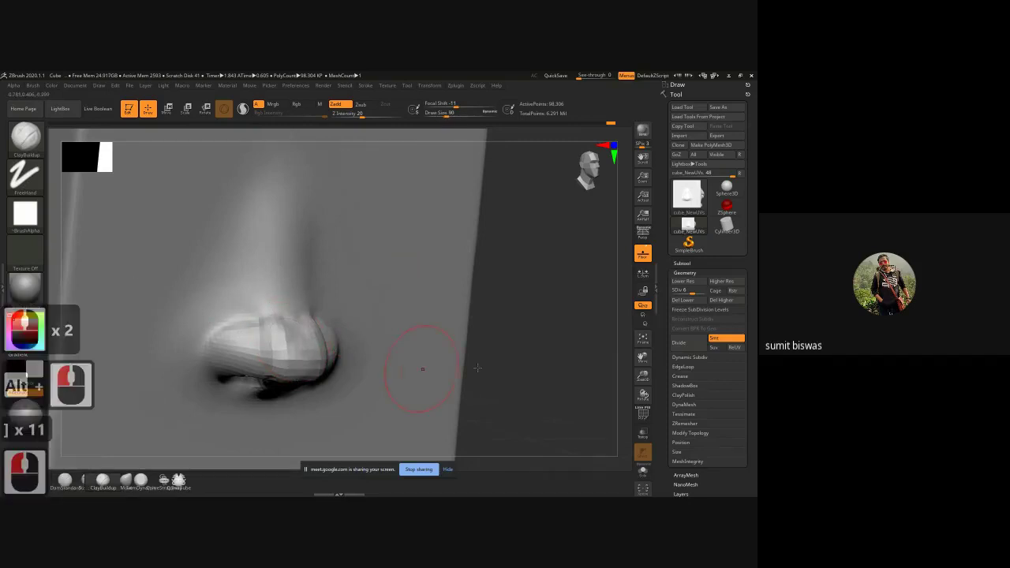
mouse_move(505, 368)
mouse_down()
mouse_move(545, 351)
mouse_move(549, 315)
mouse_up()
mouse_move(271, 359)
mouse_down()
mouse_move(292, 387)
mouse_move(298, 381)
mouse_move(287, 374)
mouse_up()
mouse_move(283, 371)
mouse_down()
mouse_move(297, 384)
mouse_move(253, 430)
mouse_up()
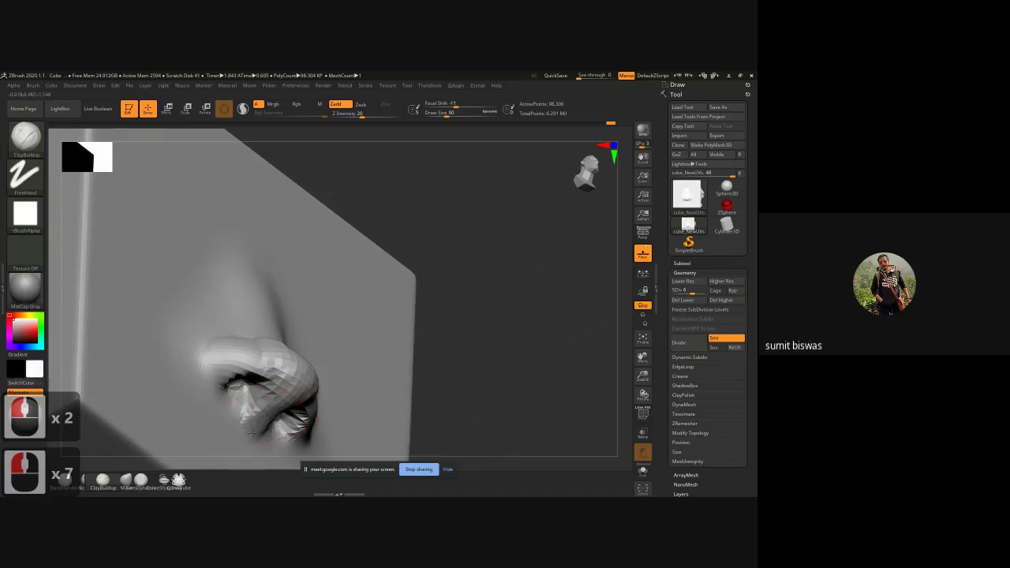
drag(507, 325, 461, 345)
mouse_move(316, 335)
mouse_down()
mouse_move(307, 338)
mouse_move(323, 333)
mouse_up()
drag(319, 334, 298, 335)
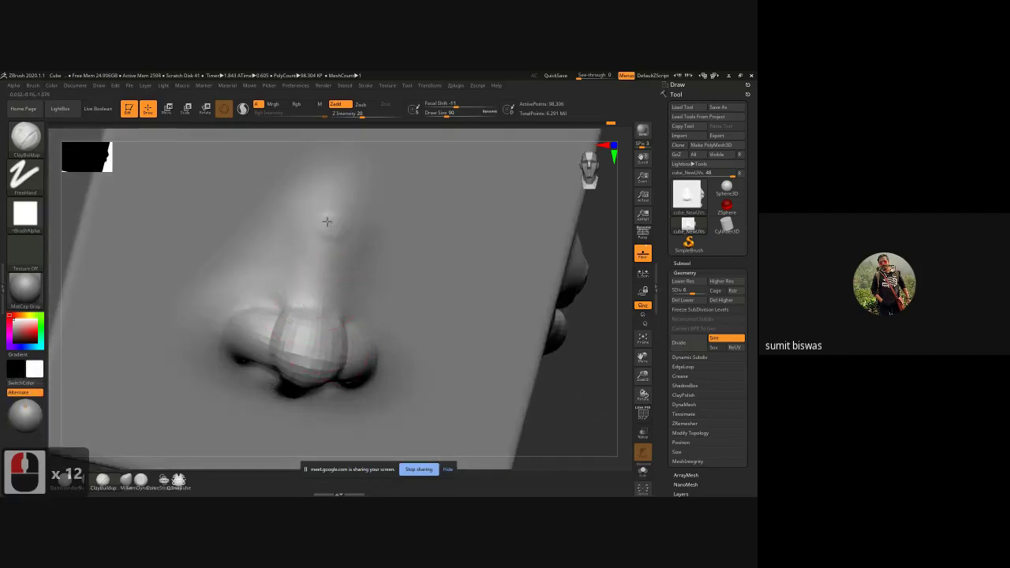
- Build up the nose bridge down to the tip with ClayBuildup strokes and smooth the transition between them
mouse_move(328, 221)
mouse_down()
mouse_move(314, 224)
mouse_move(319, 179)
mouse_move(336, 221)
mouse_move(303, 209)
mouse_up()
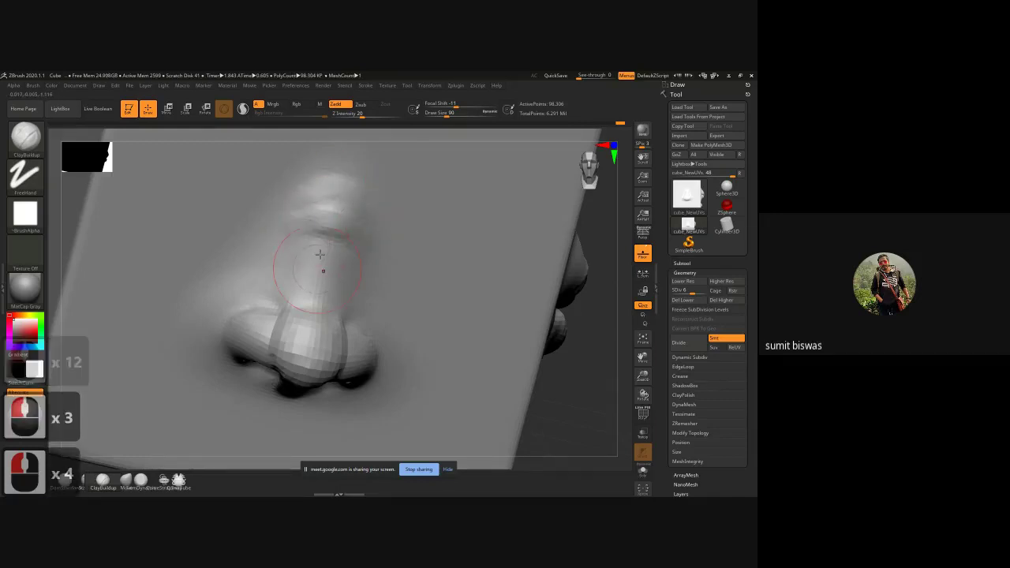
mouse_move(306, 308)
mouse_down()
mouse_move(323, 265)
mouse_move(318, 289)
mouse_move(312, 236)
mouse_move(363, 211)
mouse_up()
mouse_move(300, 308)
shift+mouse_down()
mouse_move(282, 334)
mouse_move(300, 349)
mouse_move(269, 300)
shift+mouse_up()
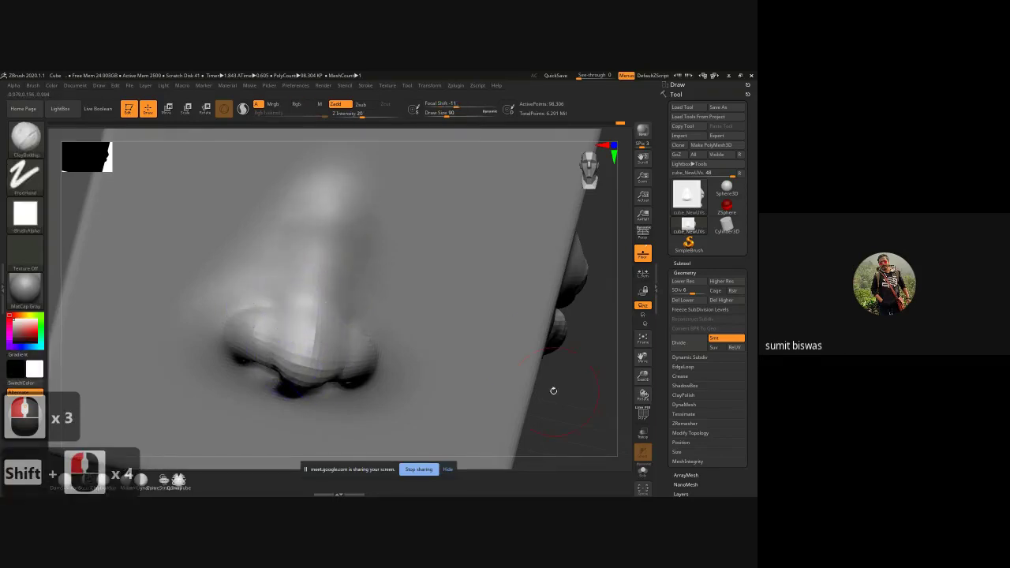
- Smooth the upper nose bridge and its sides from the front at draw size 122
shift+drag(554, 390, 574, 395)
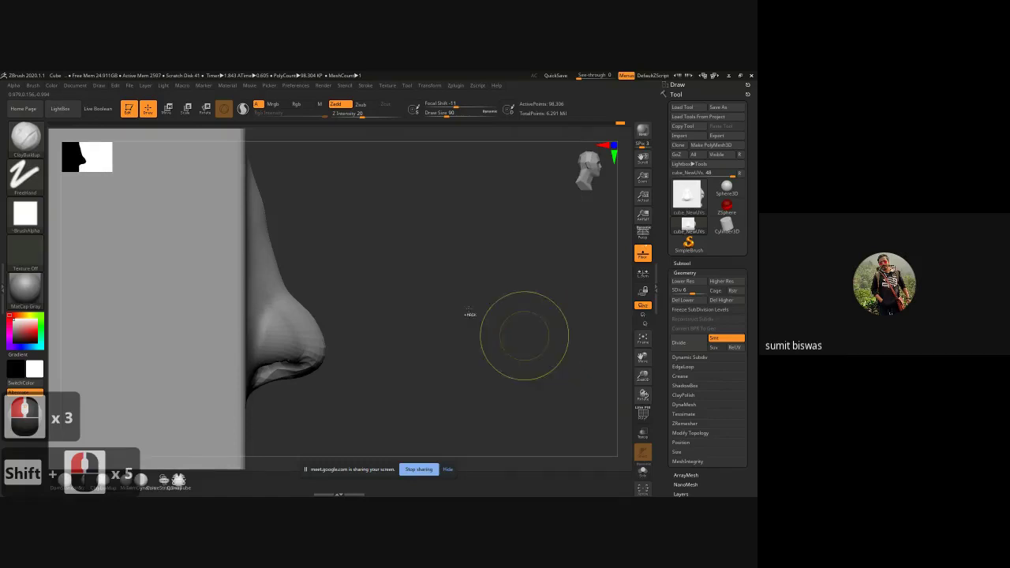
ctrl+right_drag(470, 306, 412, 303)
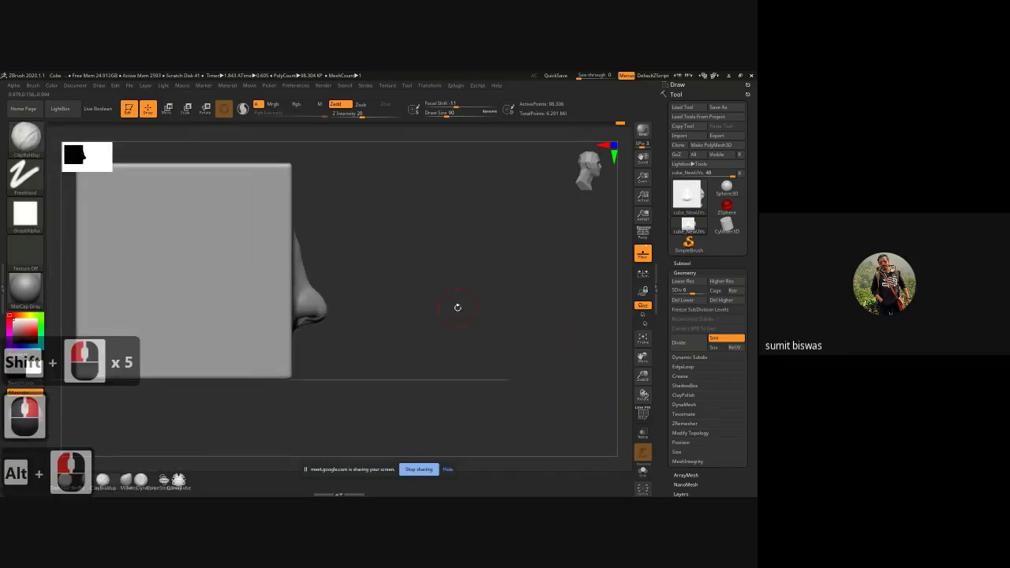
shift+drag(458, 307, 419, 309)
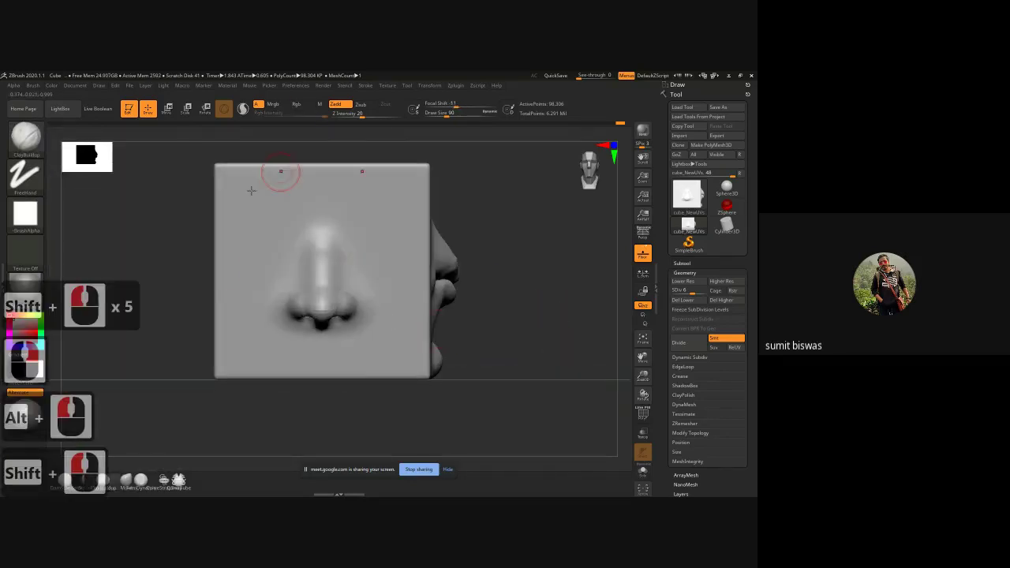
key(bracketright)
key(bracketright)
key(bracketright)
key(bracketright)
key(bracketright)
key(bracketright)
key(bracketright)
key(bracketright)
key(bracketright)
key(shift)
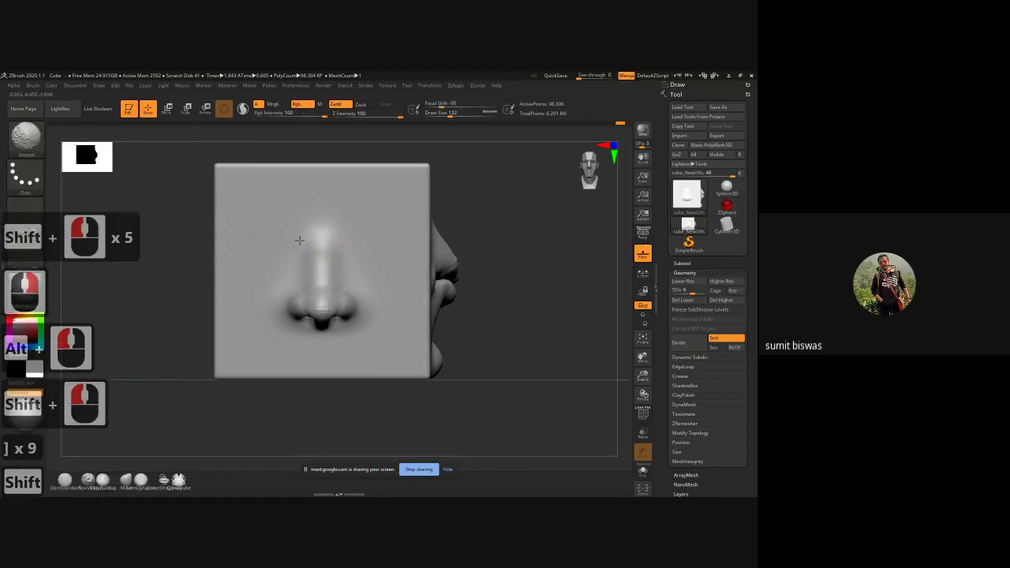
mouse_move(325, 243)
shift+mouse_down()
mouse_move(261, 308)
mouse_move(267, 322)
mouse_move(296, 236)
shift+mouse_up()
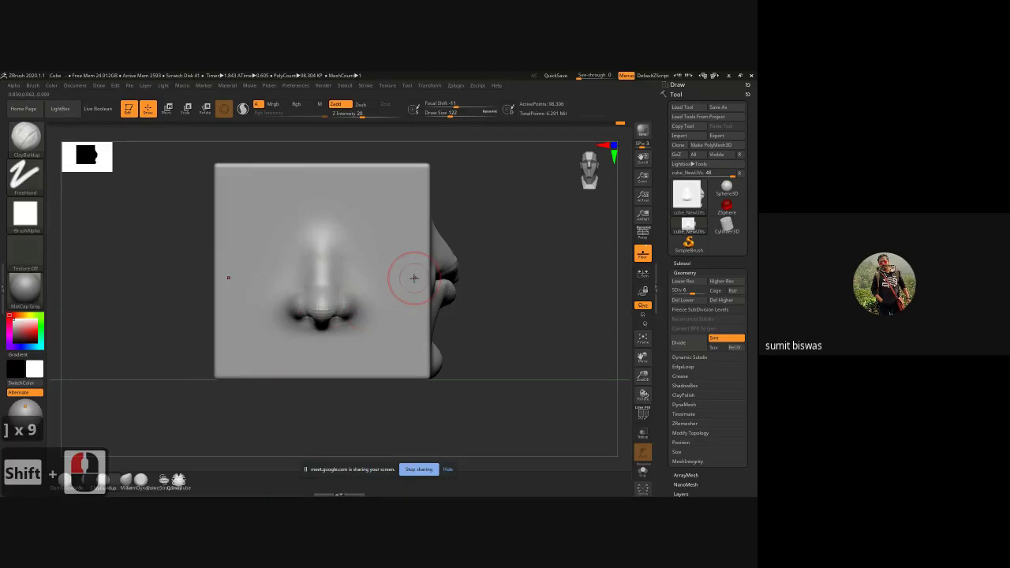
- Subdivide the cube mesh to subdivision level 7
key(d)
ctrl+right_drag(301, 296, 335, 345)
drag(118, 323, 130, 314)
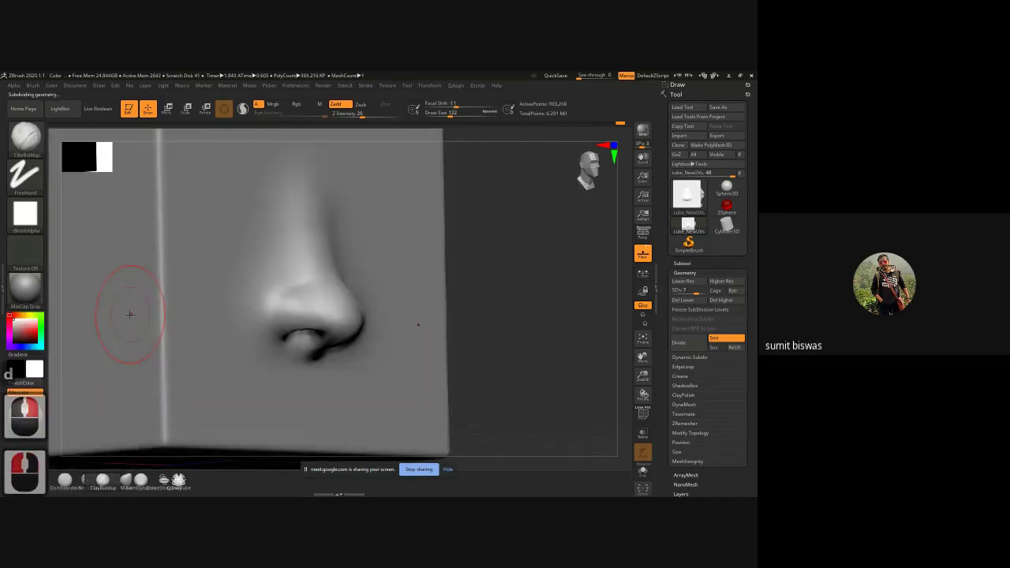
- Carve a sharper crease around the top and back of the nostril wings with the DamStandard brush at draw size 78
key(b)
key(d)
key(s)
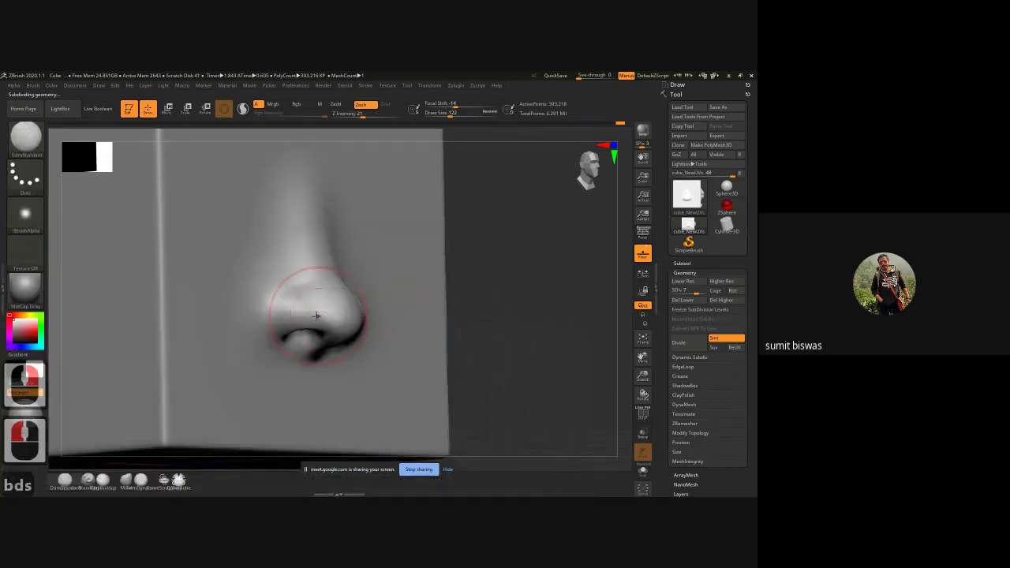
key(bracketleft)
key(bracketleft)
key(bracketleft)
key(bracketleft)
key(bracketleft)
key(bracketleft)
key(bracketleft)
key(bracketleft)
key(bracketleft)
key(bracketleft)
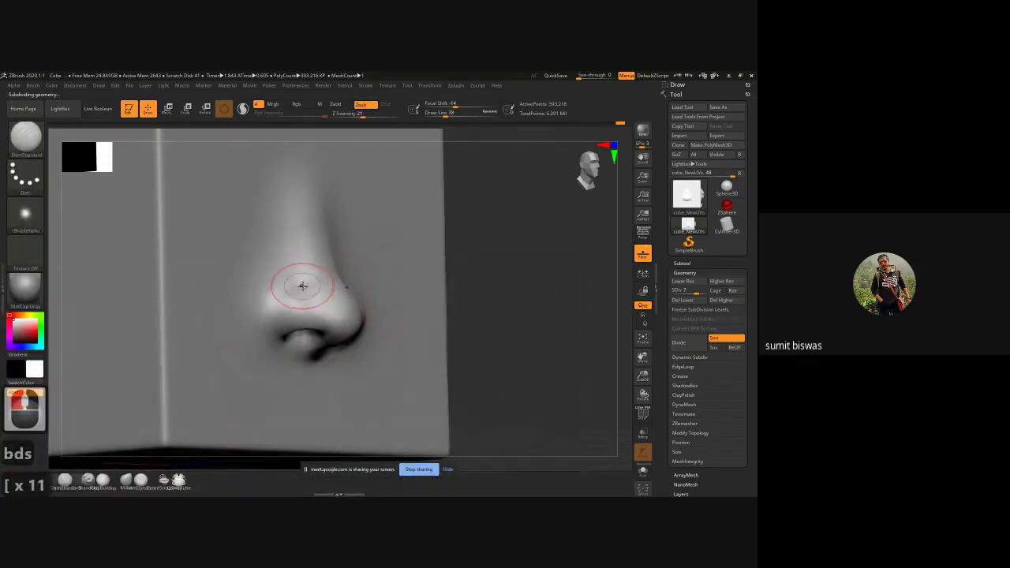
drag(282, 289, 267, 312)
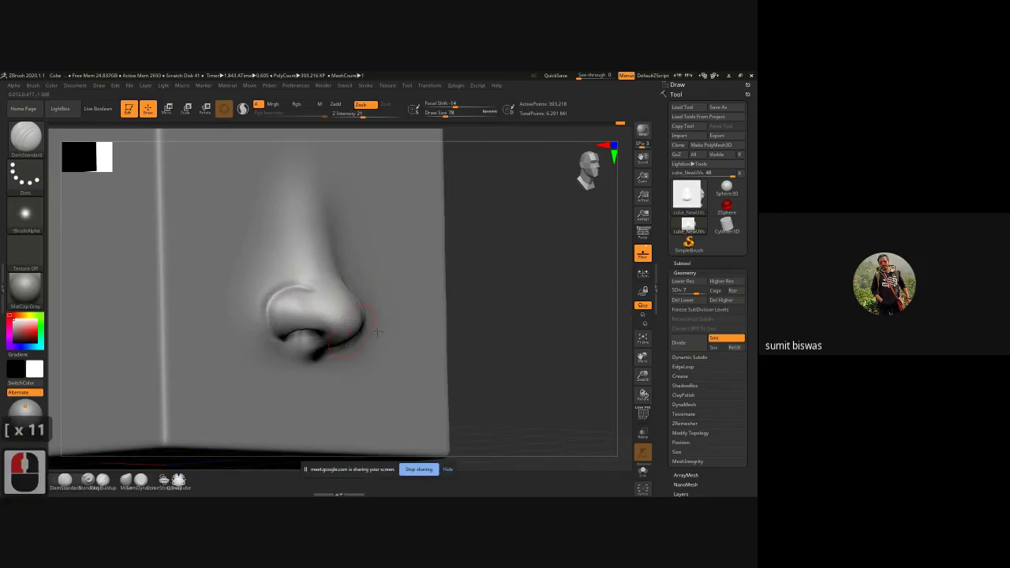
- Soften the crease around the nostril wings and smooth the sides of the bridge and the nose tip
drag(510, 331, 276, 339)
key(shift)
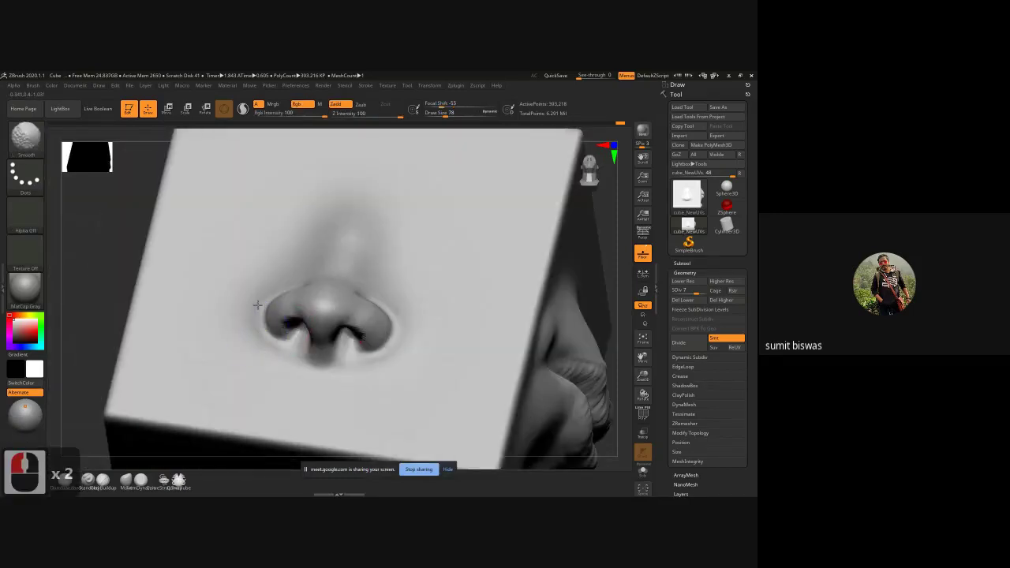
shift+click(278, 356)
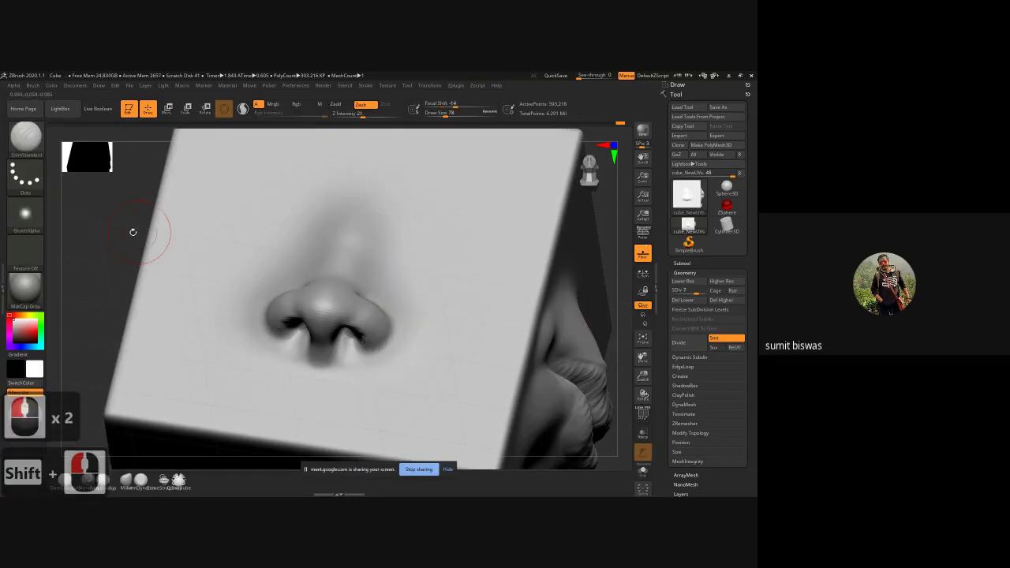
drag(133, 232, 136, 304)
mouse_move(333, 304)
shift+mouse_down()
mouse_move(313, 300)
mouse_move(325, 269)
shift+mouse_up()
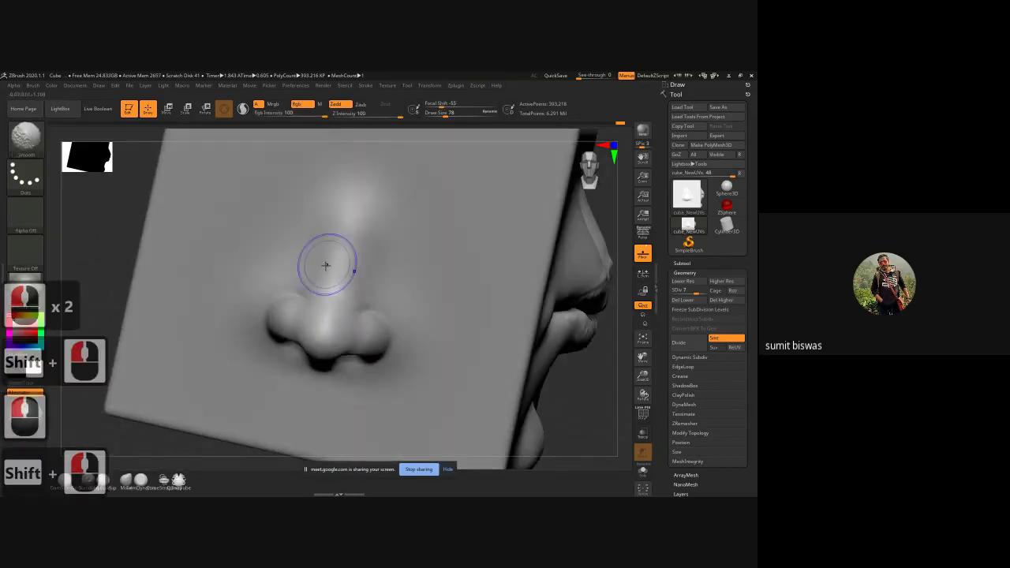
drag(102, 260, 156, 266)
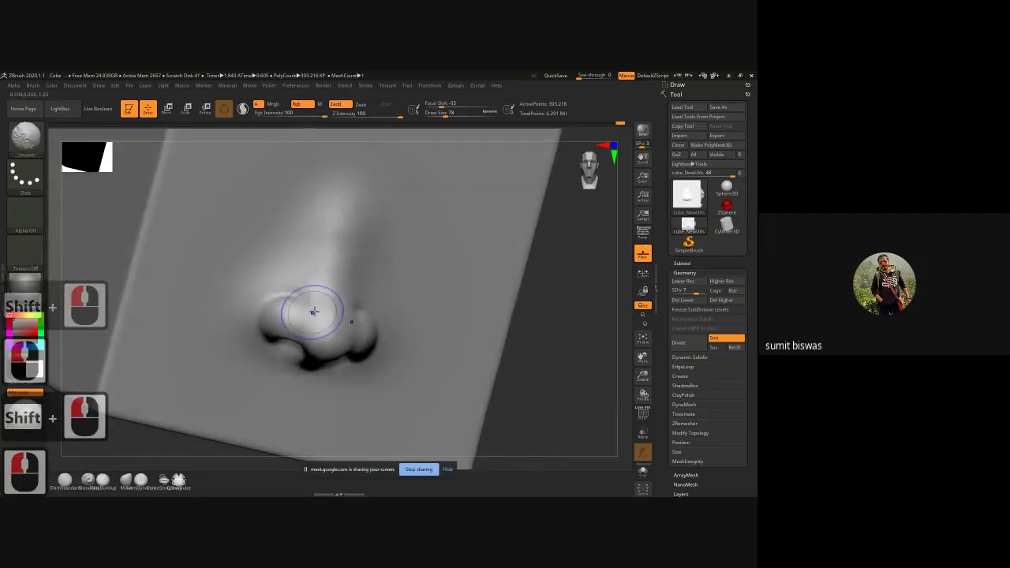
mouse_move(313, 311)
shift+mouse_down()
mouse_move(325, 349)
mouse_move(331, 312)
shift+mouse_up()
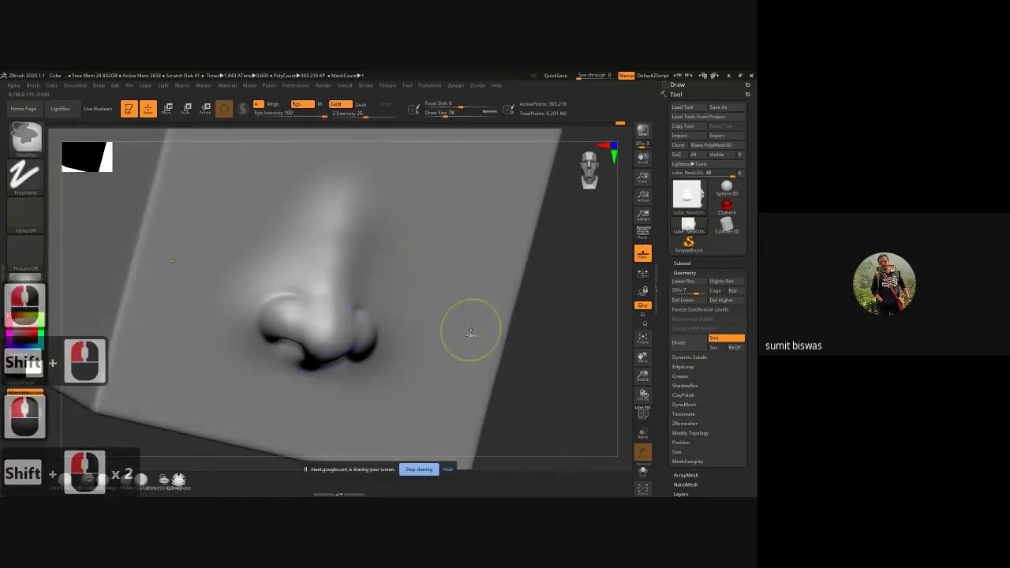
- Pull the bridge outward above the nose tip in side profile with the Move brush at draw size 110
ctrl+right_drag(471, 336, 543, 356)
shift+drag(543, 355, 530, 292)
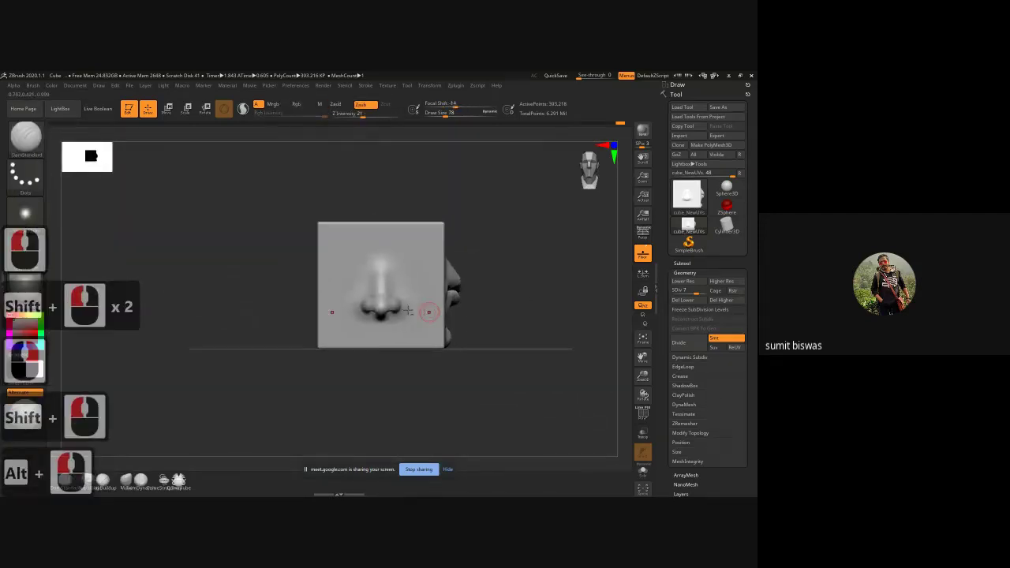
ctrl+right_drag(428, 311, 411, 361)
drag(551, 335, 580, 332)
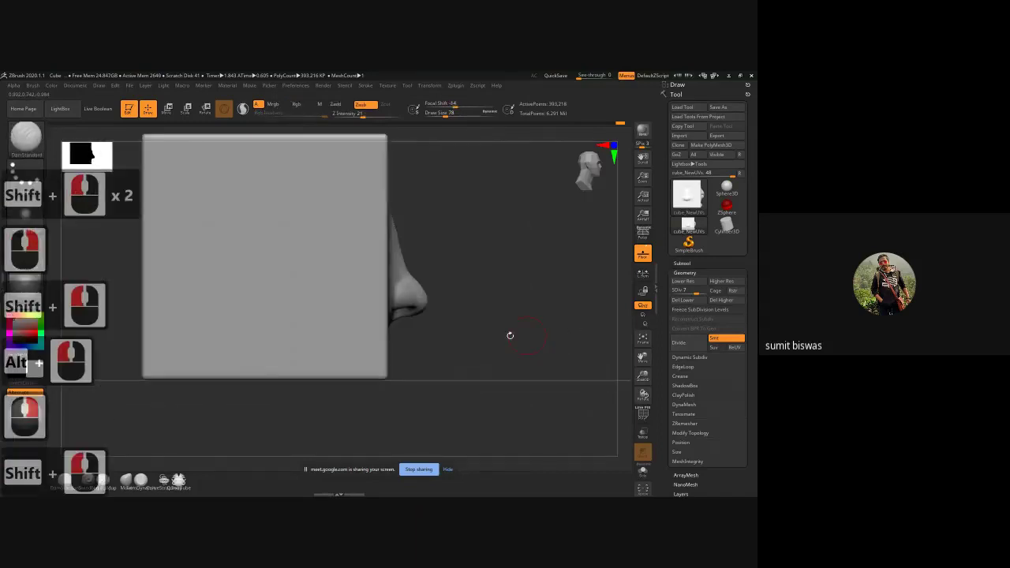
ctrl+right_drag(510, 336, 497, 369)
alt+drag(508, 271, 474, 318)
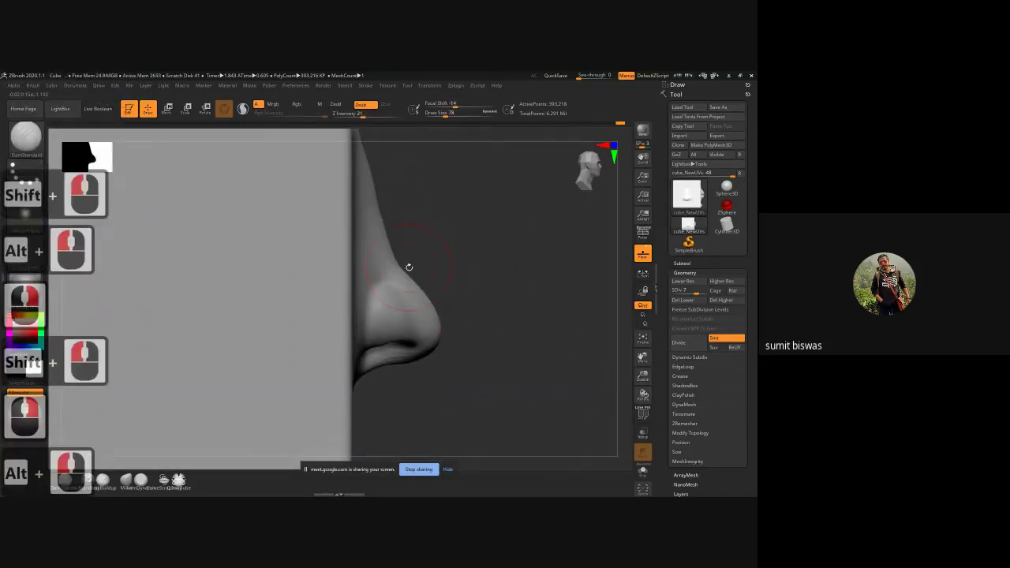
key(bracketright)
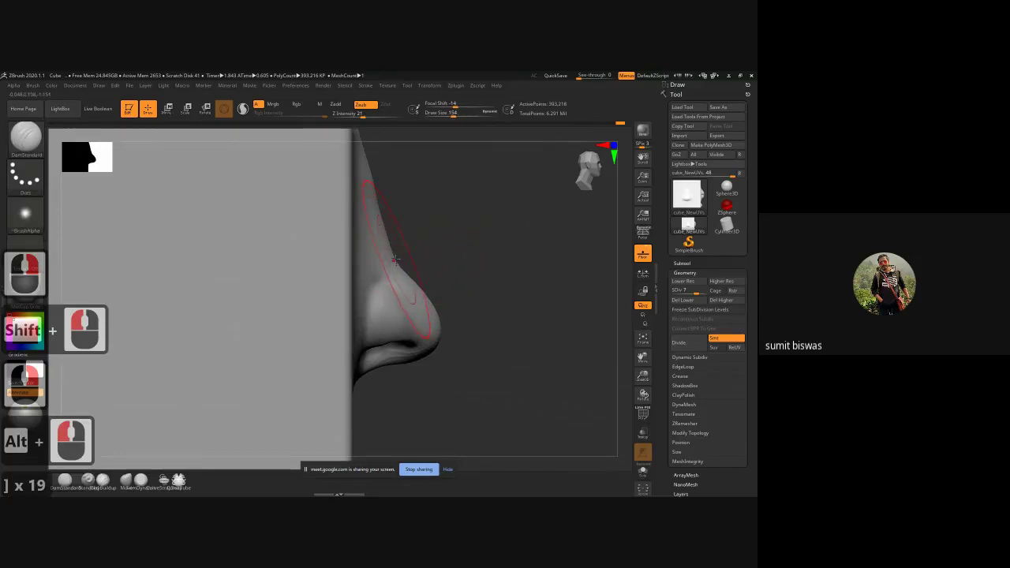
key(bracketleft)
key(bracketleft)
key(bracketleft)
key(bracketleft)
key(bracketleft)
key(bracketleft)
key(bracketleft)
key(bracketleft)
key(bracketleft)
key(bracketleft)
key(bracketleft)
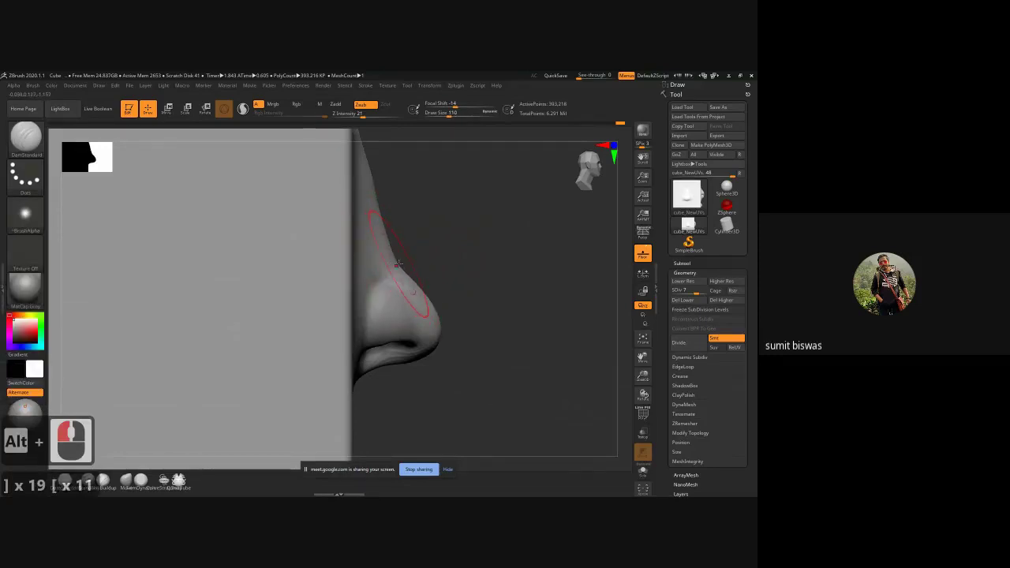
drag(398, 265, 397, 263)
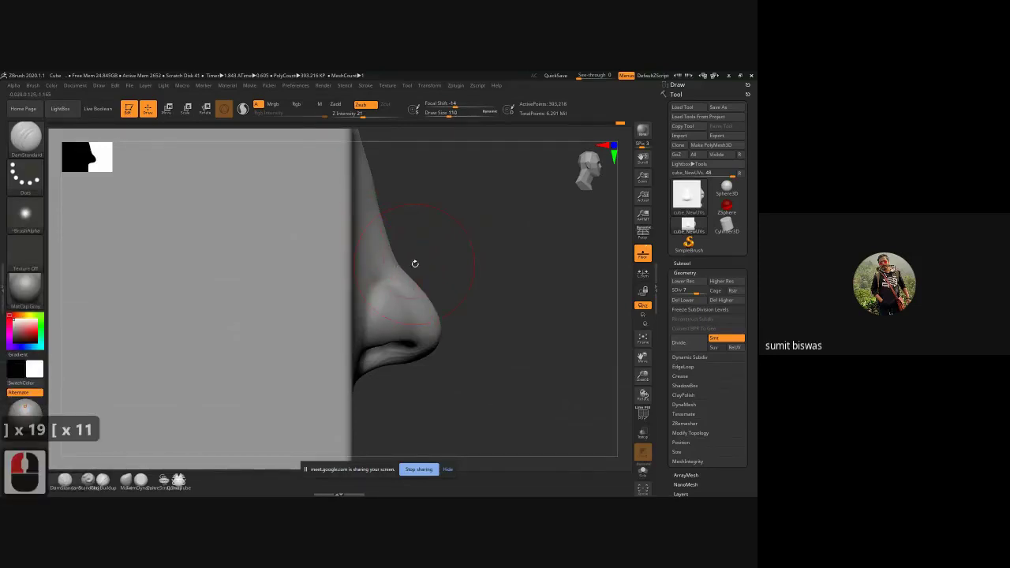
key(b)
key(m)
key(v)
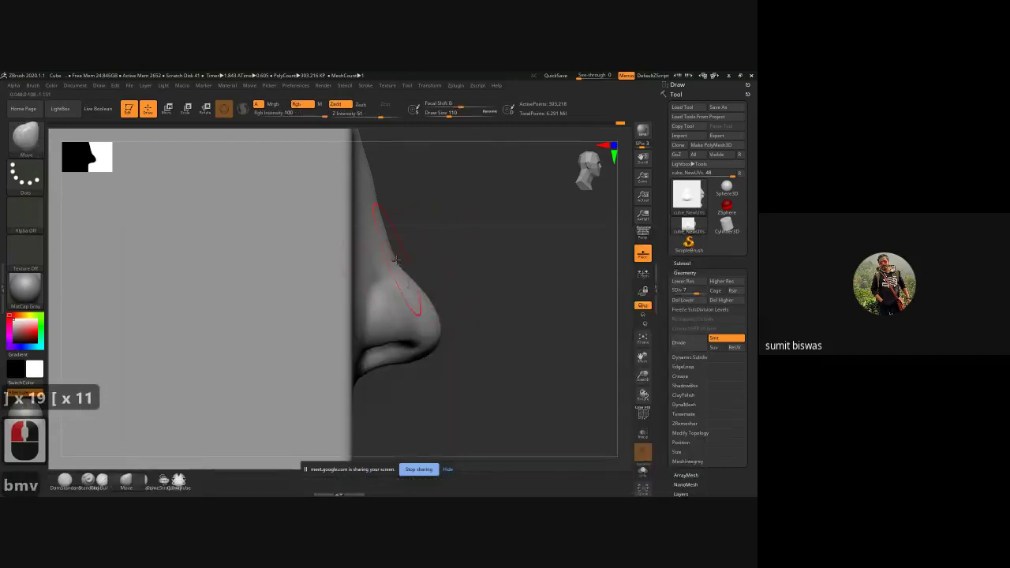
drag(407, 258, 404, 258)
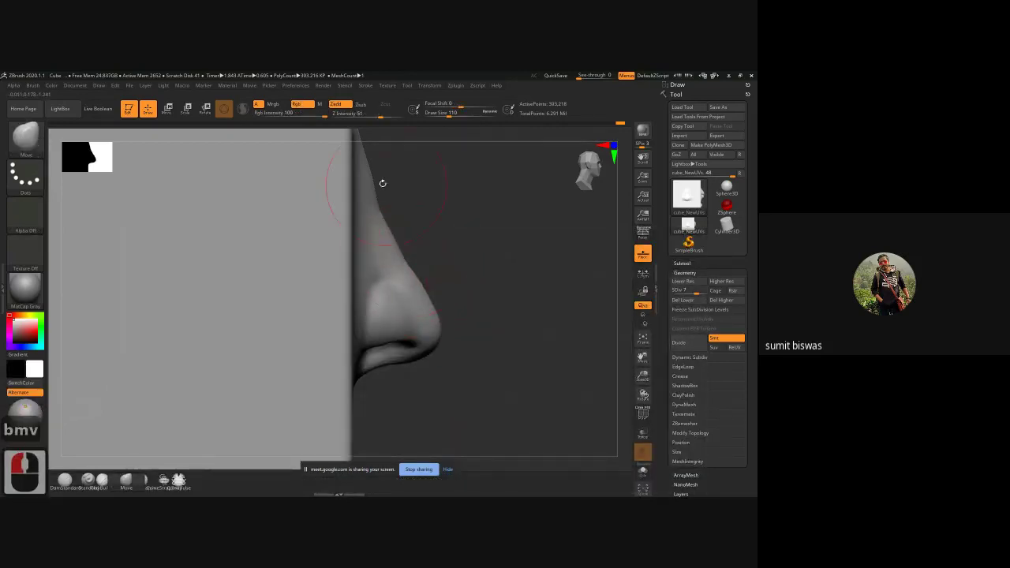
drag(377, 209, 385, 207)
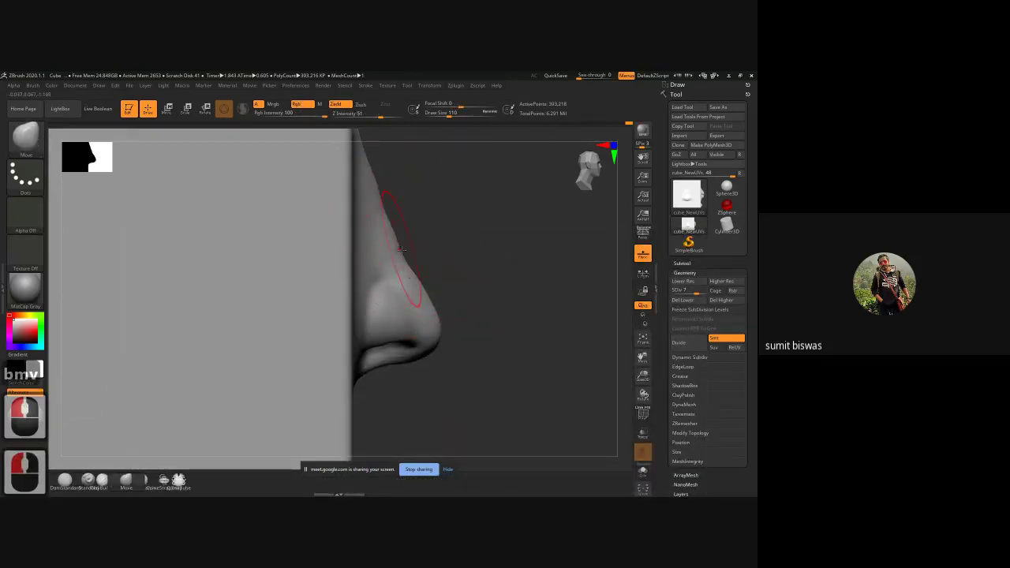
drag(402, 249, 408, 248)
drag(384, 213, 390, 212)
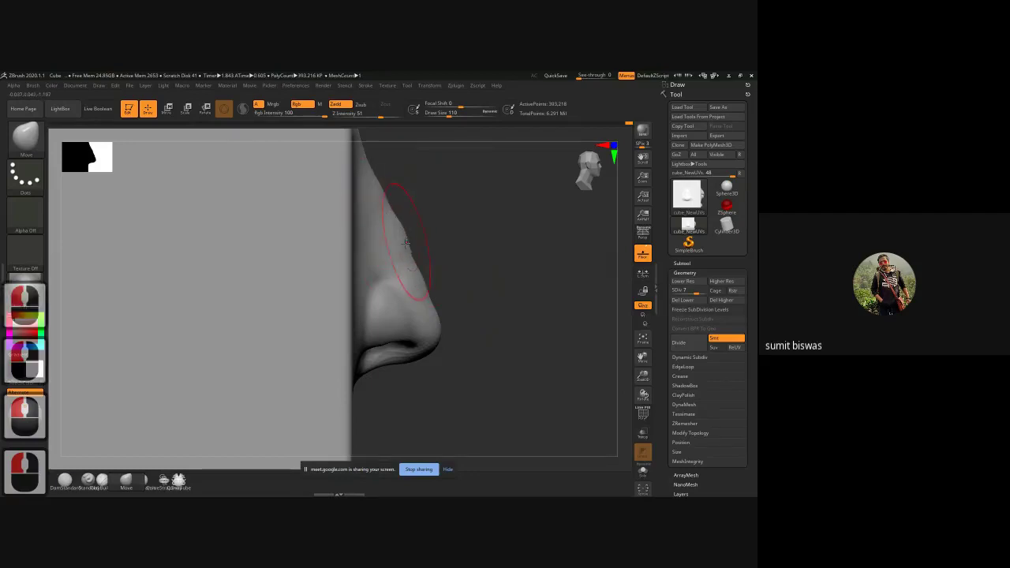
- Pull the middle of the nose bridge outward into a slight hump with the Move brush at draw sizes 110 and 106
mouse_move(405, 251)
mouse_down()
mouse_move(416, 257)
mouse_move(414, 242)
mouse_up()
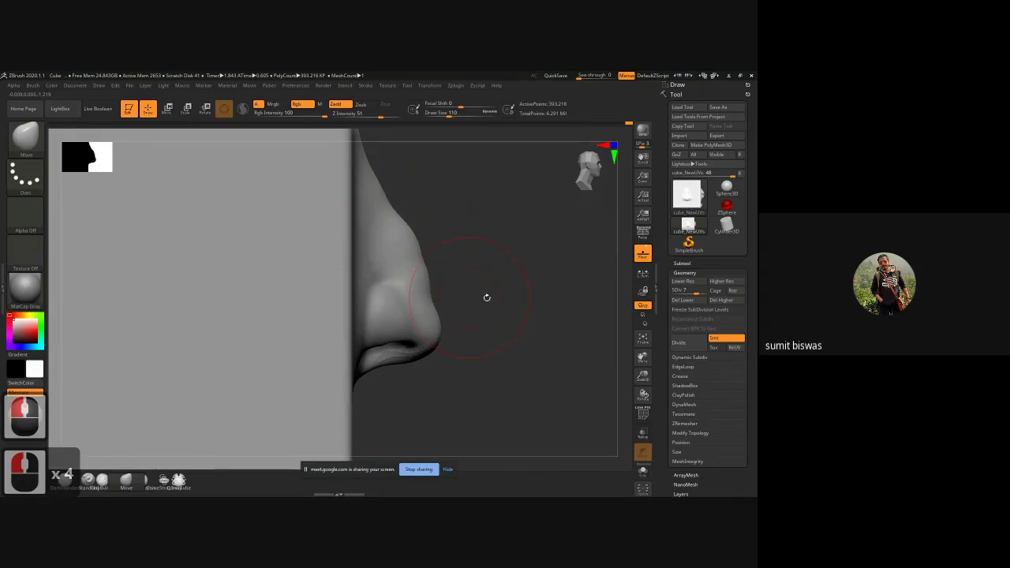
shift+drag(487, 297, 465, 239)
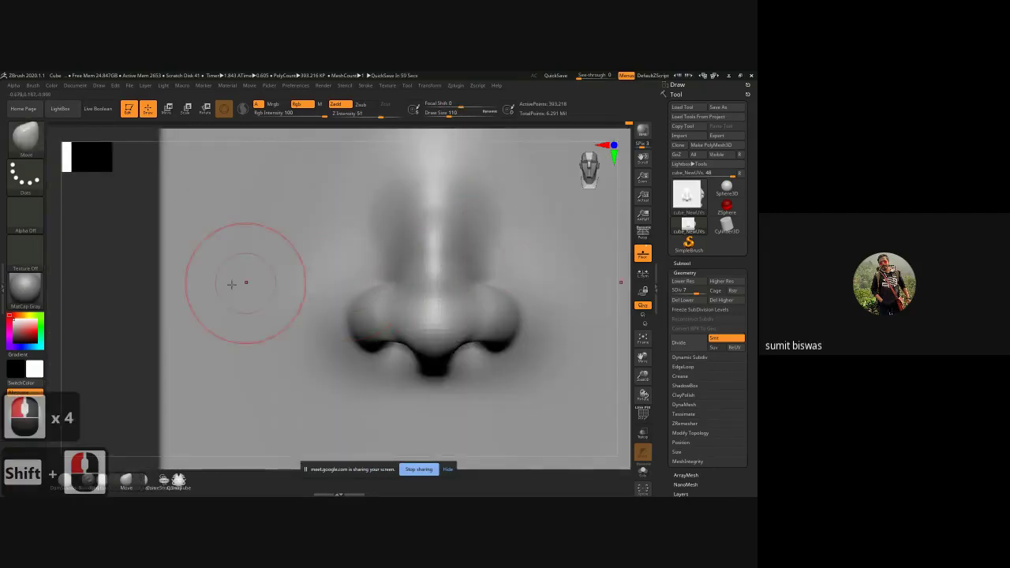
alt+drag(133, 309, 105, 314)
key(ctrl)
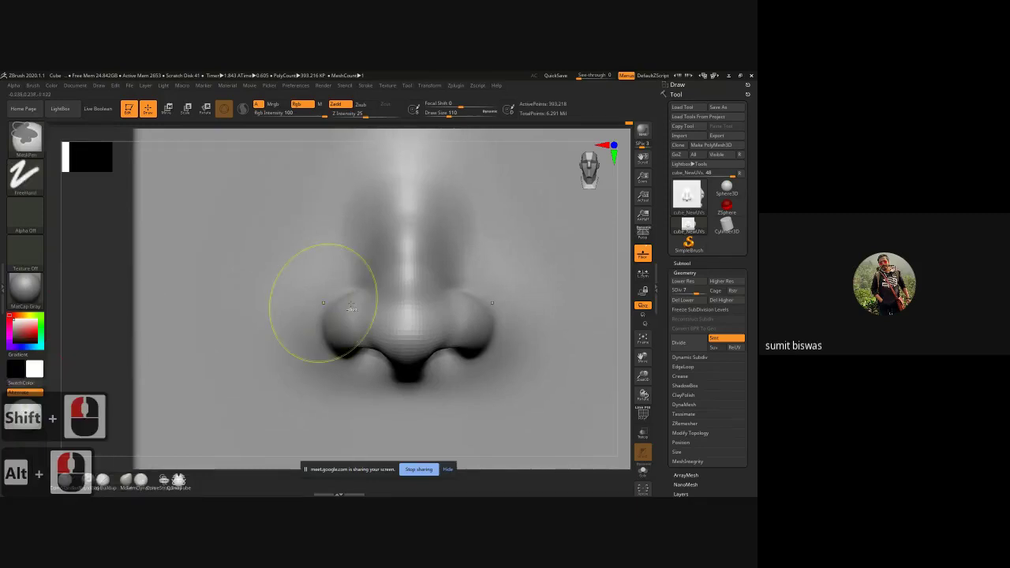
ctrl+right_drag(351, 308, 341, 278)
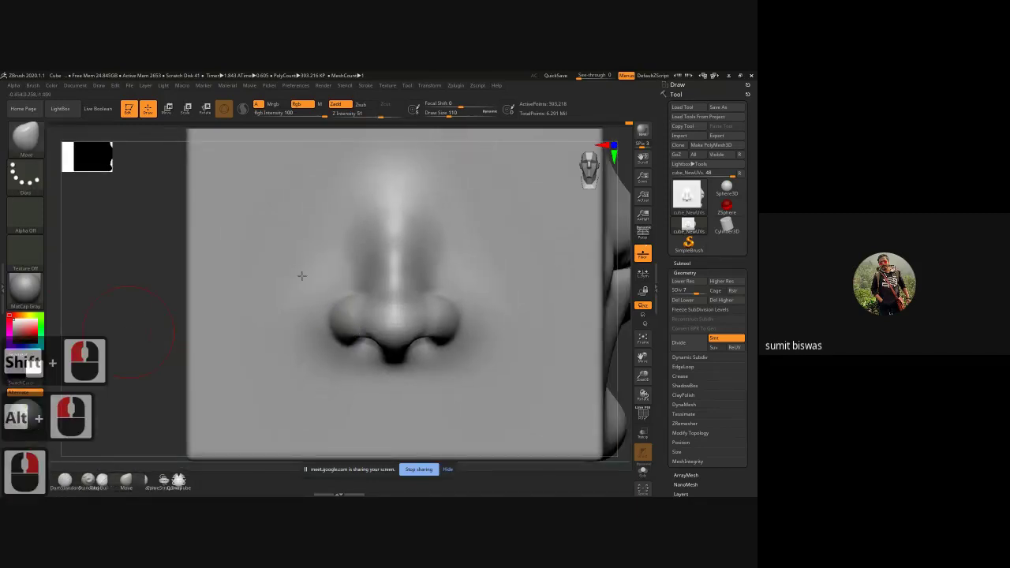
key(bracketleft)
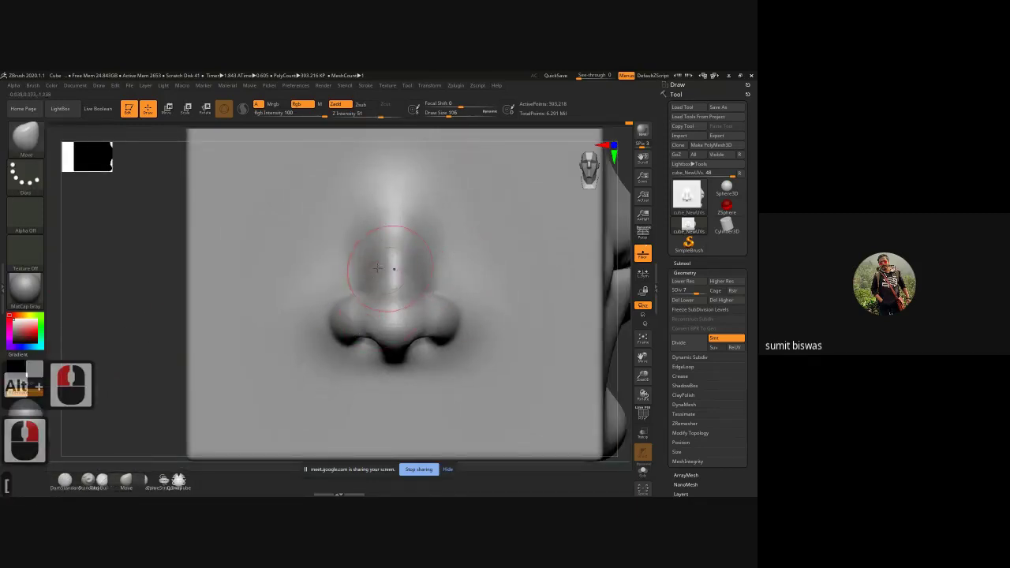
drag(146, 322, 412, 278)
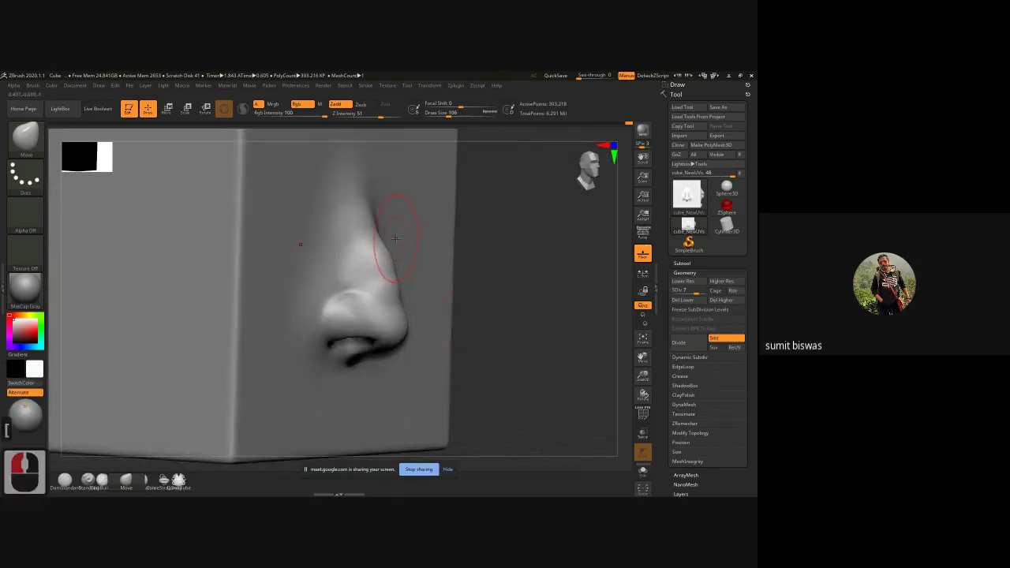
drag(387, 251, 386, 227)
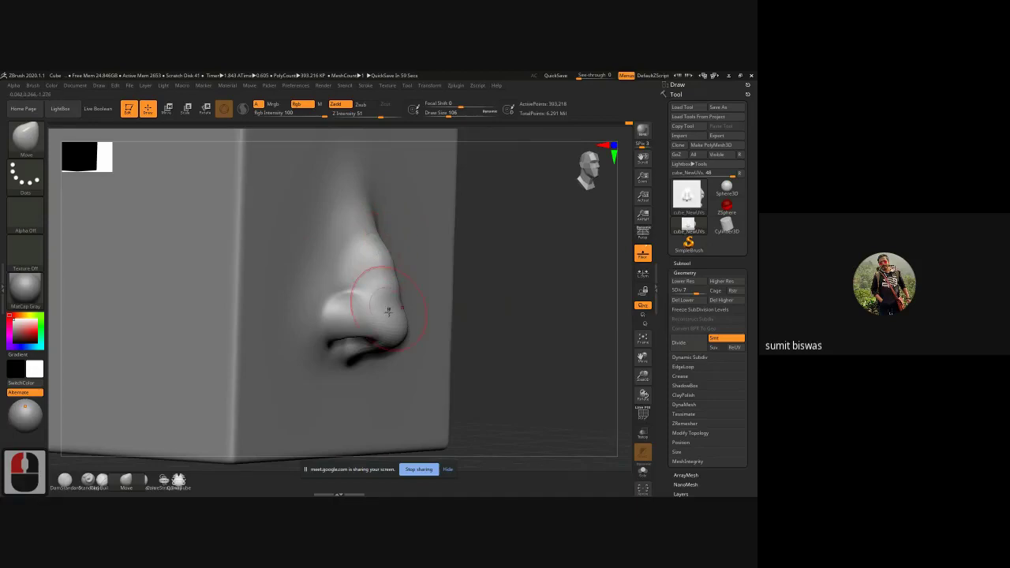
shift+drag(526, 305, 508, 305)
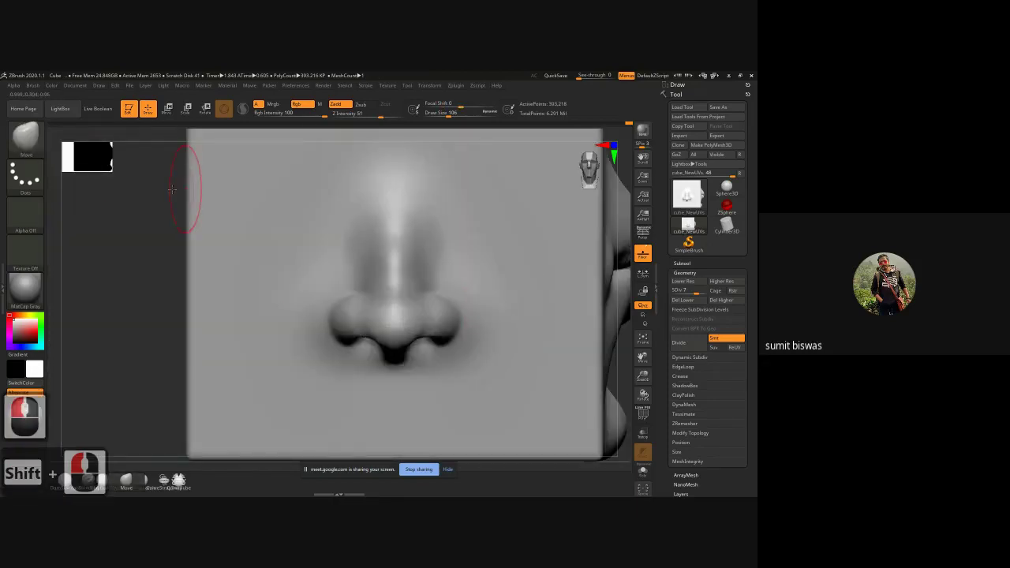
- Flatten the ridge of the nose bridge down to the tip with the TrimDynamic brush at draw size 58
click(141, 479)
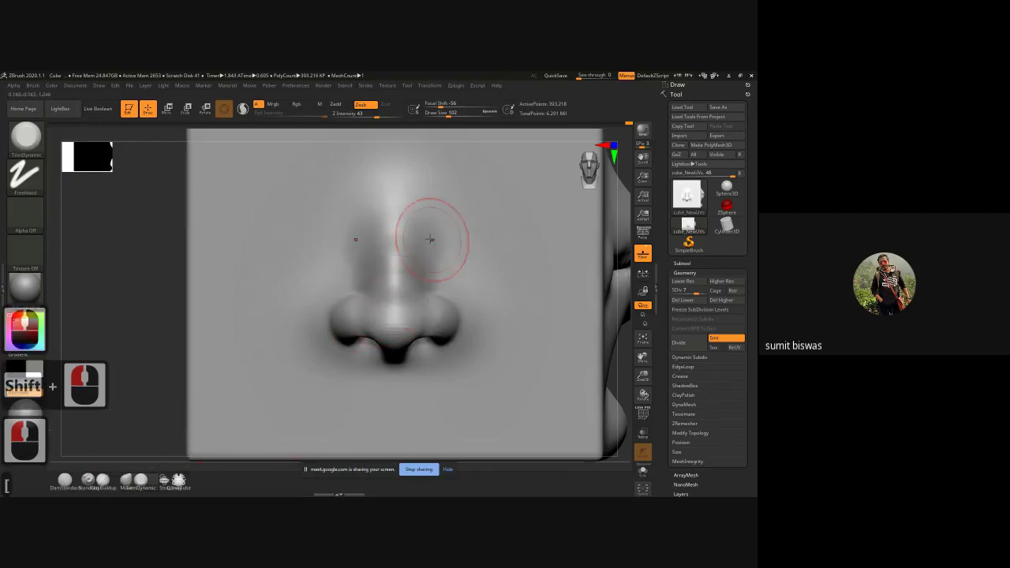
key(bracketleft)
key(bracketleft)
key(bracketleft)
key(bracketleft)
key(bracketleft)
key(bracketleft)
key(bracketleft)
key(bracketleft)
key(bracketleft)
key(bracketleft)
key(bracketleft)
key(bracketleft)
drag(396, 197, 395, 292)
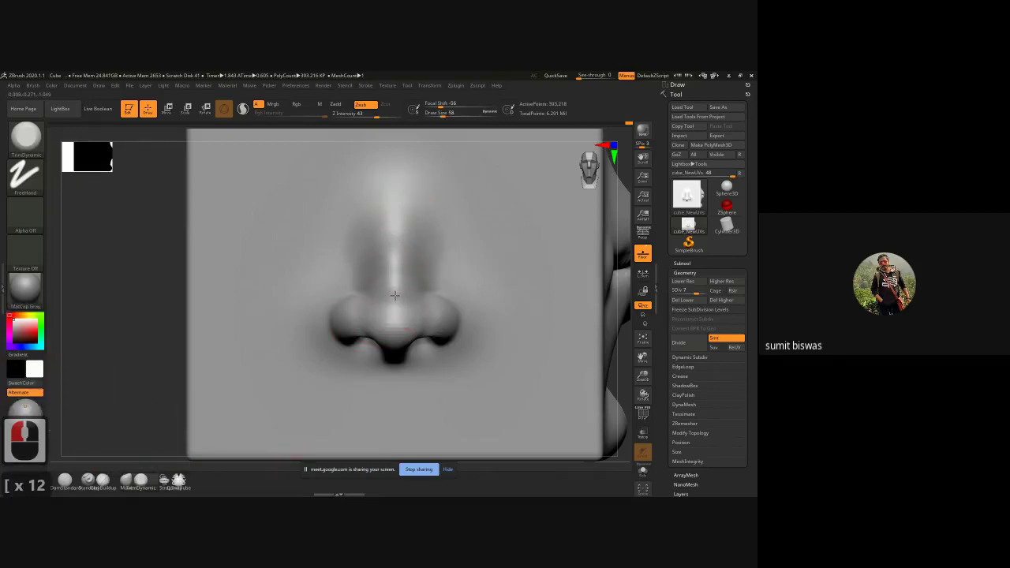
drag(391, 214, 393, 319)
drag(390, 300, 383, 318)
drag(398, 258, 390, 287)
mouse_move(392, 229)
mouse_down()
mouse_move(390, 190)
mouse_move(392, 292)
mouse_up()
drag(397, 212, 393, 286)
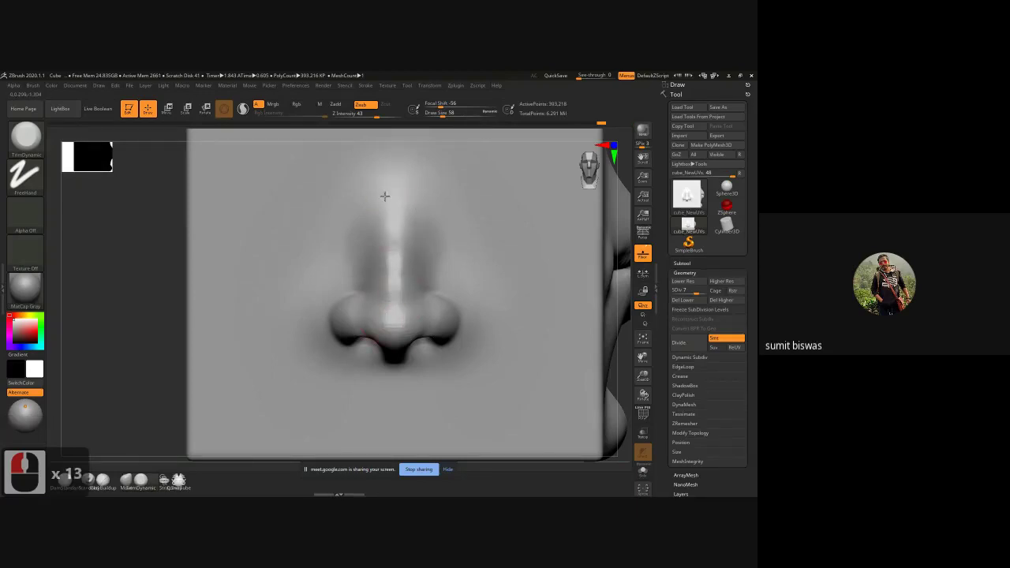
mouse_move(393, 209)
mouse_down()
mouse_move(401, 303)
mouse_move(391, 261)
mouse_move(394, 295)
mouse_up()
drag(394, 228, 394, 286)
drag(394, 207, 393, 268)
- Smooth the flattened ridge of the bridge from the nose root down to the tip
shift+drag(393, 185, 390, 313)
shift+drag(393, 214, 395, 277)
mouse_move(396, 253)
shift+mouse_down()
mouse_move(399, 306)
mouse_move(403, 201)
shift+mouse_up()
shift+drag(408, 176, 383, 196)
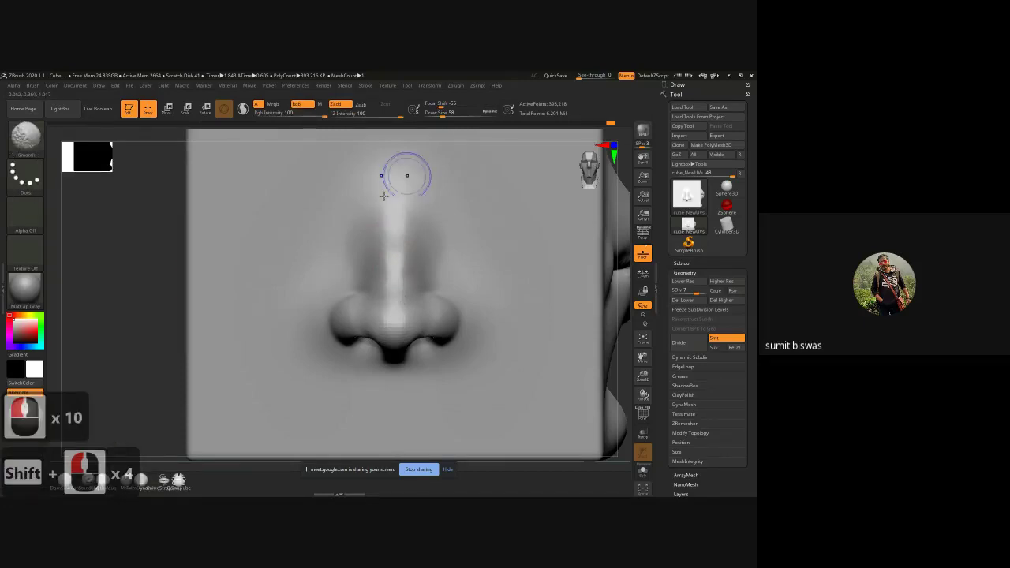
mouse_move(118, 295)
mouse_down()
mouse_move(140, 302)
mouse_move(242, 268)
mouse_up()
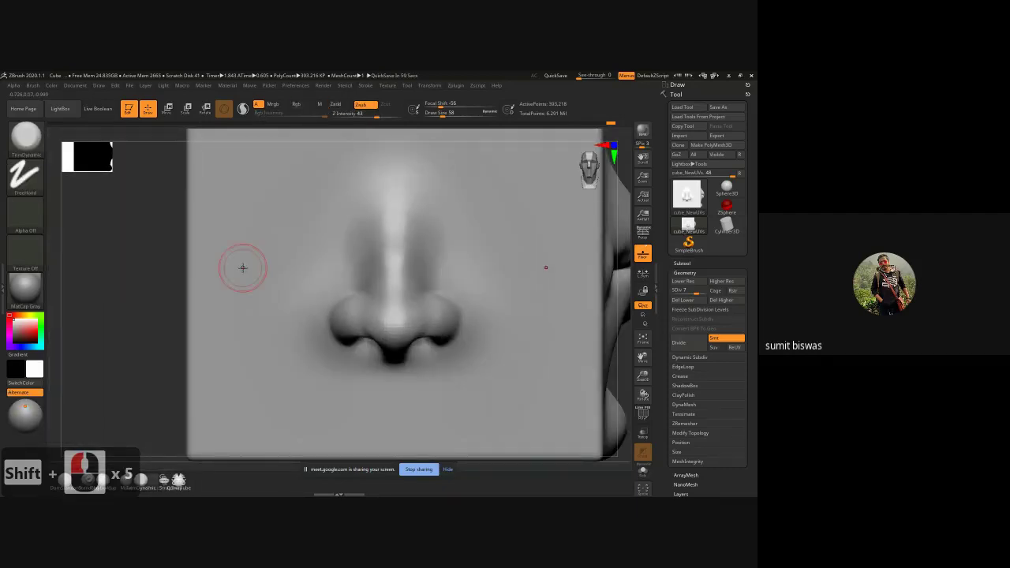
- Carve eye sockets on both sides of the bridge and build up the inner brows with the ClayBuildup brush at draw size 114
key(b)
key(c)
key(b)
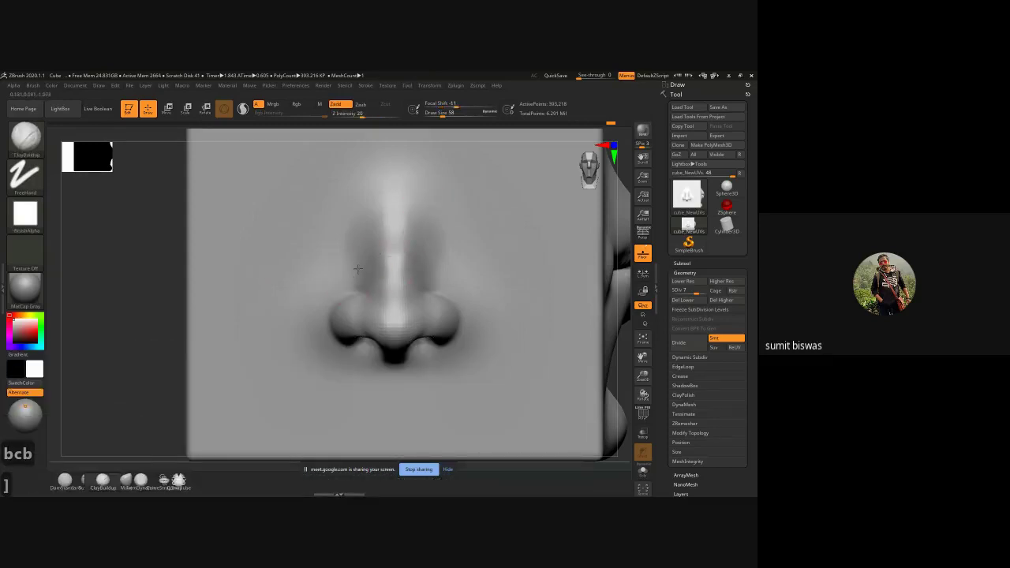
key(bracketright)
key(bracketright)
key(bracketright)
key(bracketright)
key(bracketright)
key(bracketright)
key(bracketright)
key(bracketright)
key(bracketright)
key(bracketright)
key(bracketright)
key(bracketright)
key(bracketright)
key(bracketright)
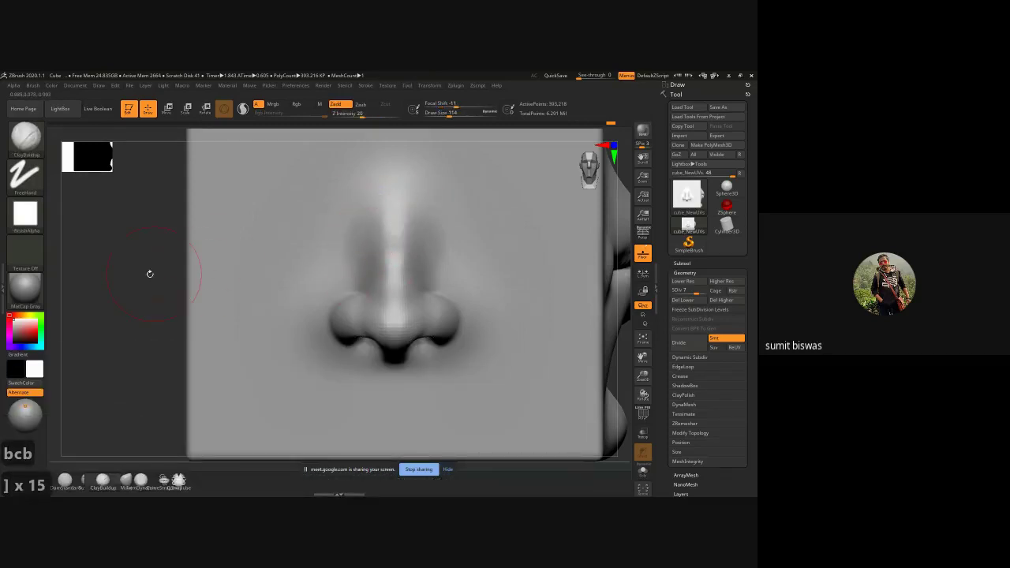
drag(150, 274, 287, 253)
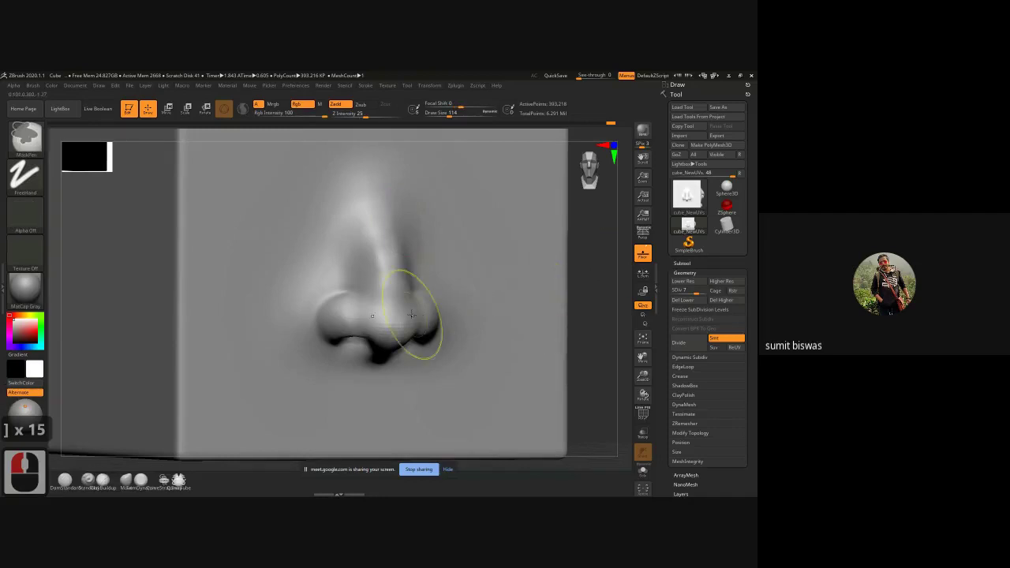
ctrl+right_drag(418, 315, 558, 277)
alt+drag(557, 277, 548, 306)
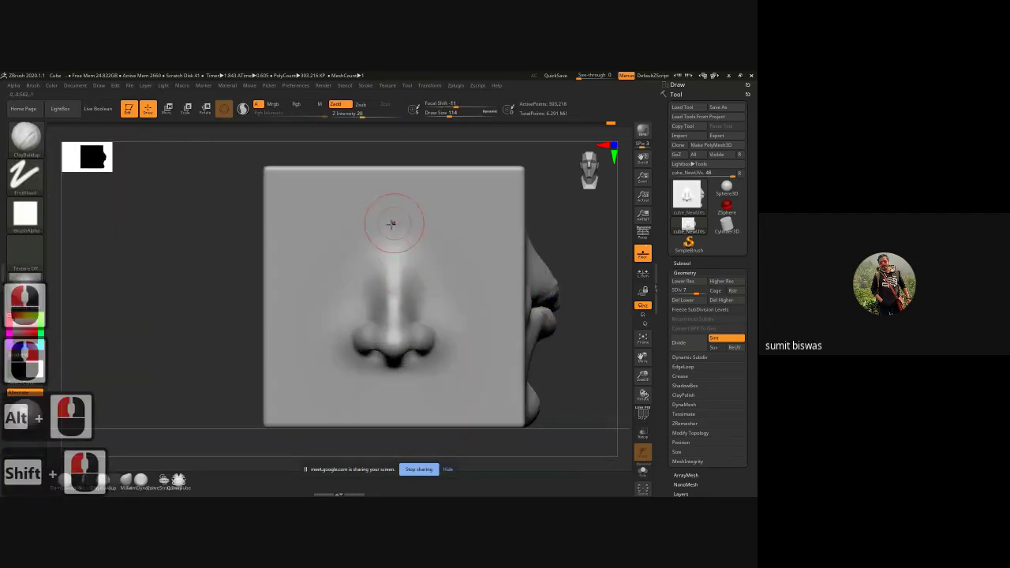
mouse_move(383, 216)
mouse_down()
mouse_move(369, 211)
mouse_move(390, 262)
mouse_move(324, 255)
mouse_move(345, 242)
mouse_move(336, 256)
mouse_move(361, 268)
mouse_move(320, 267)
mouse_move(341, 254)
mouse_move(338, 264)
mouse_move(346, 239)
mouse_move(359, 237)
mouse_move(388, 270)
mouse_up()
key(ctrl+z)
key(ctrl+z)
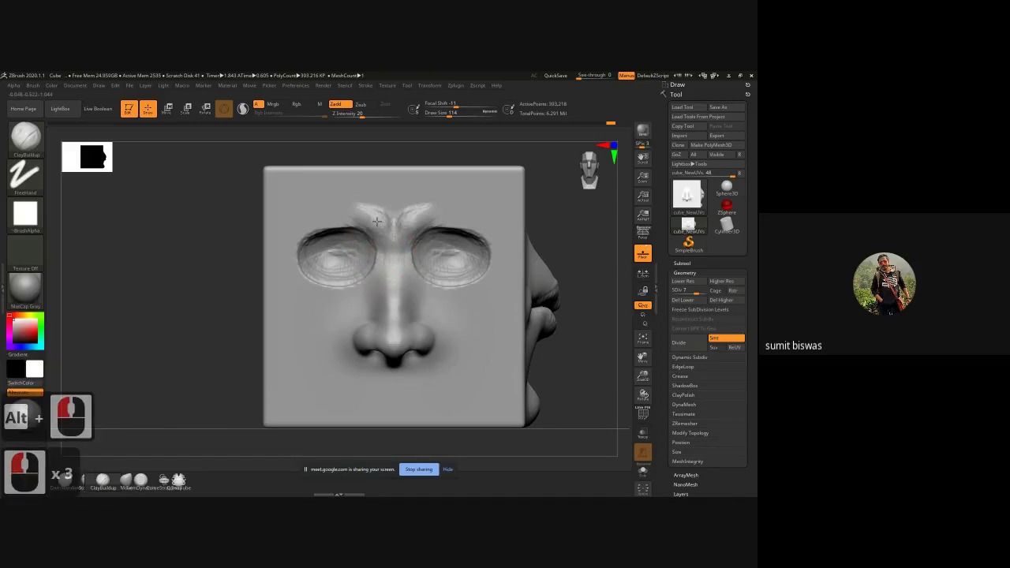
- Shape the inner eye corners and add clay strokes running diagonally from beside the bridge to the cheeks and nostril wings
mouse_move(377, 222)
mouse_down()
mouse_move(357, 210)
mouse_move(374, 248)
mouse_move(349, 293)
mouse_up()
mouse_move(363, 245)
alt+mouse_down()
mouse_move(336, 239)
mouse_move(353, 264)
mouse_move(321, 298)
mouse_move(357, 283)
mouse_move(332, 302)
mouse_move(357, 285)
mouse_move(339, 308)
alt+mouse_up()
mouse_move(360, 296)
mouse_down()
mouse_move(371, 296)
mouse_move(340, 315)
mouse_up()
drag(347, 324, 335, 355)
drag(348, 330, 338, 363)
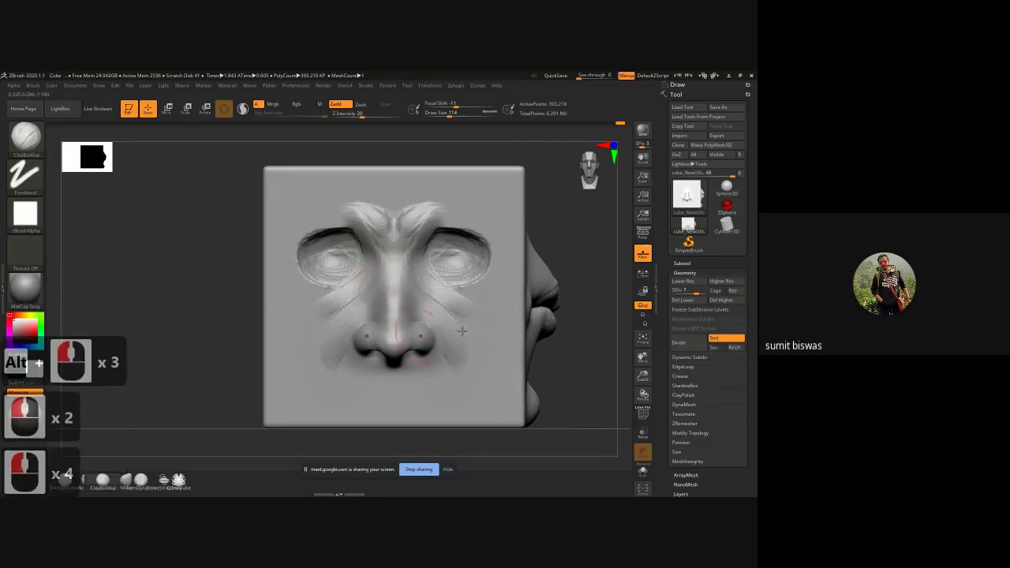
- Carve along the sides of the nose and build up the cheek folds outside and below the nostril wings
alt+drag(570, 361, 562, 333)
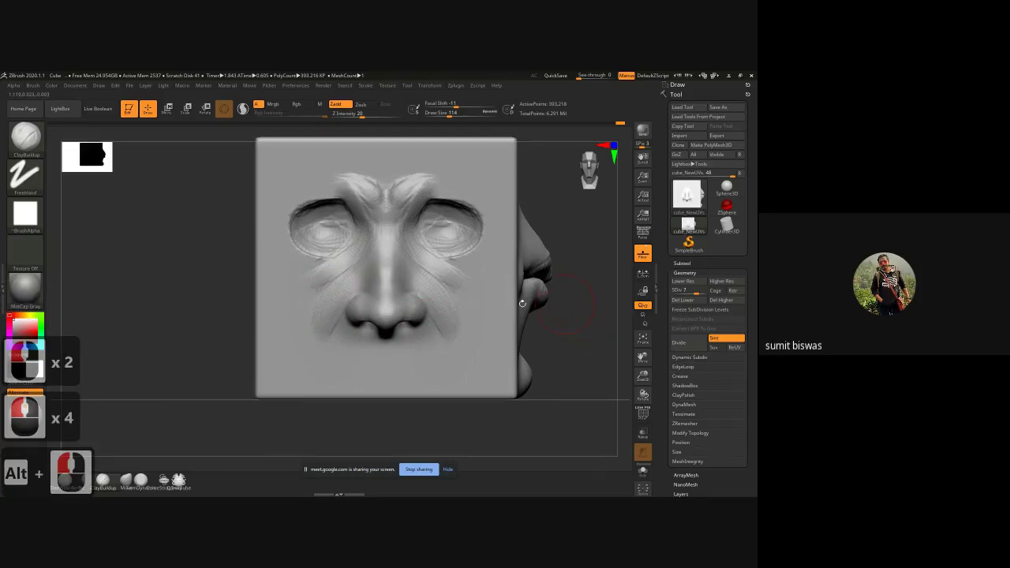
alt+click(357, 268)
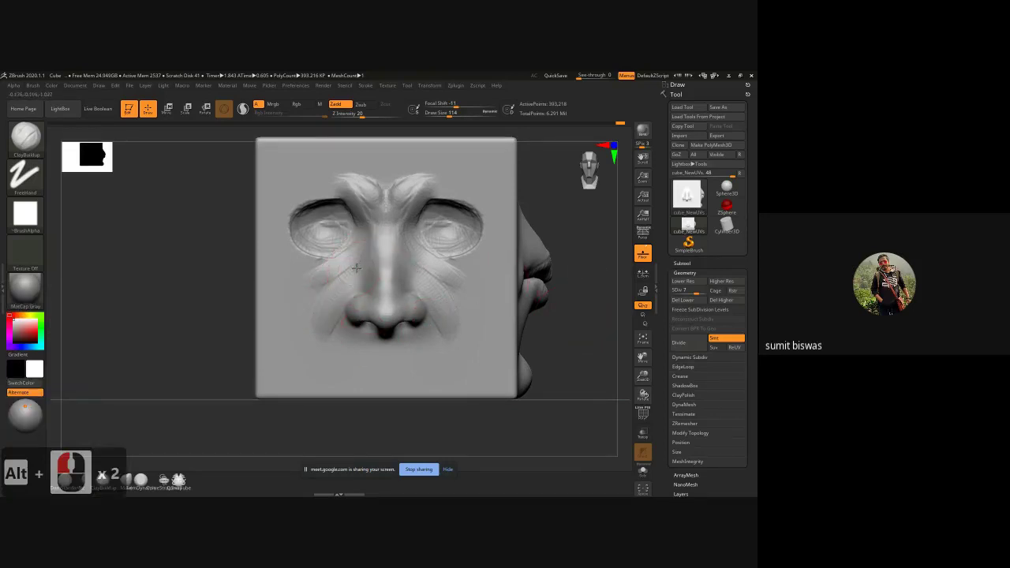
mouse_move(357, 269)
alt+mouse_down()
mouse_move(318, 323)
mouse_move(326, 337)
alt+mouse_up()
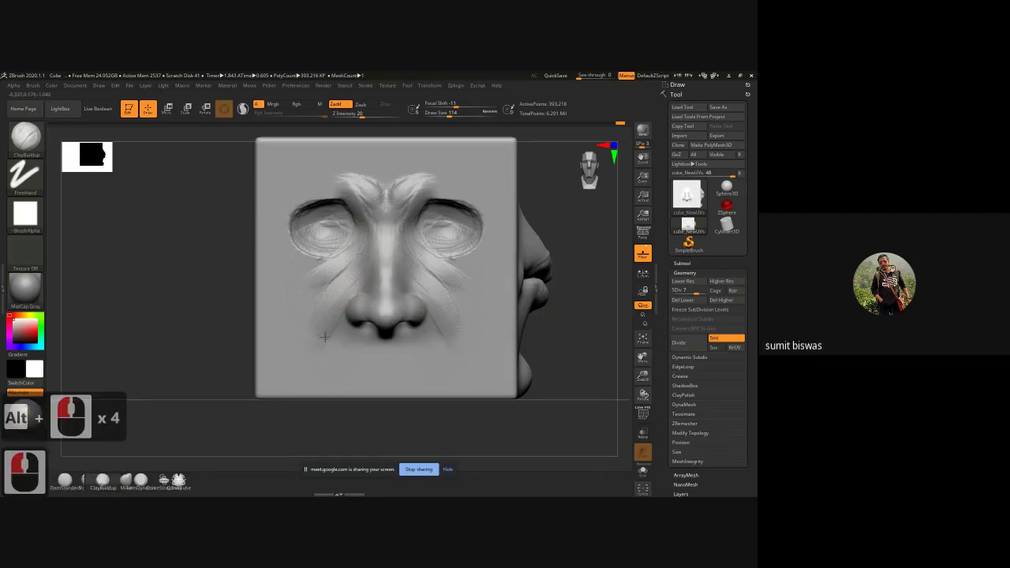
drag(330, 297, 314, 364)
drag(316, 304, 305, 338)
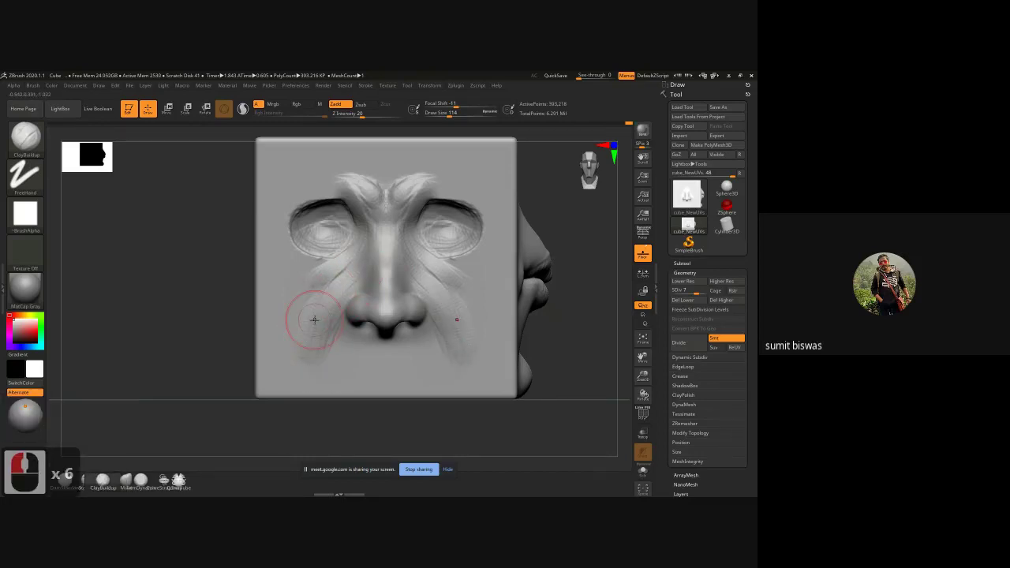
- Check the face against the mouth side of the cube and smooth the cheeks, inner brows and eye sockets
right_drag(315, 320, 482, 180)
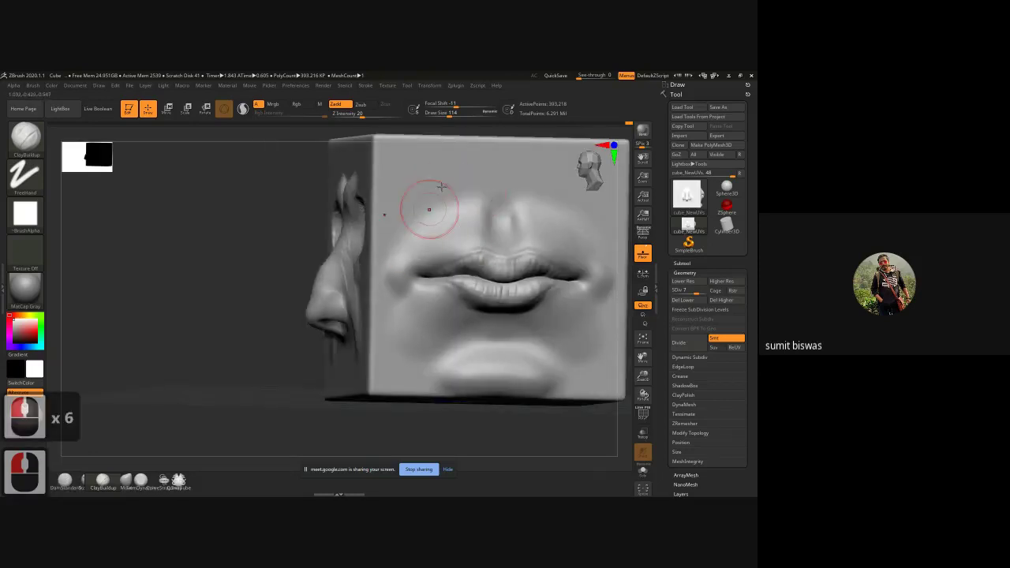
drag(222, 295, 353, 261)
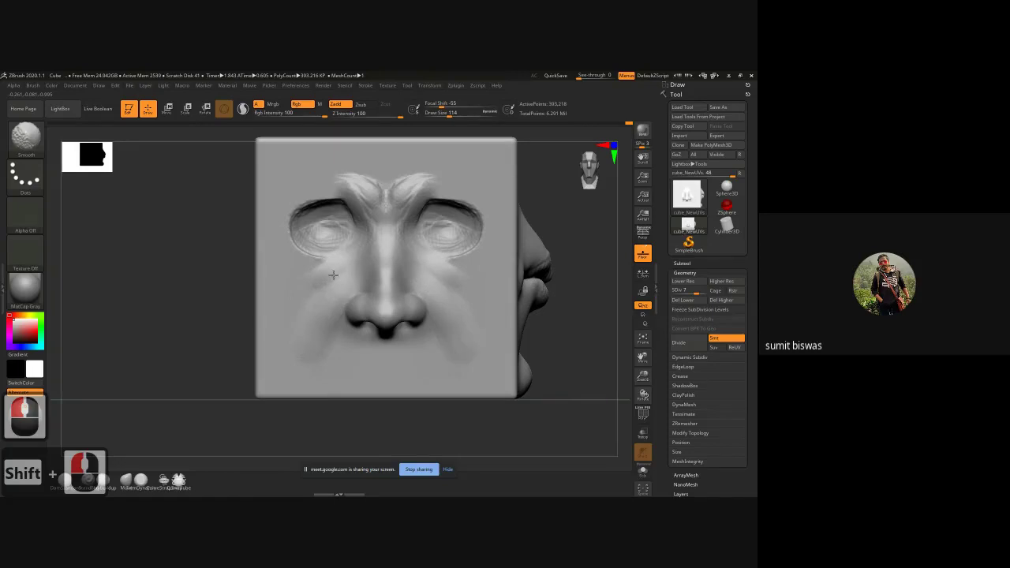
shift+drag(385, 199, 356, 174)
mouse_move(345, 209)
shift+mouse_down()
mouse_move(311, 211)
mouse_move(299, 237)
mouse_move(318, 230)
shift+mouse_up()
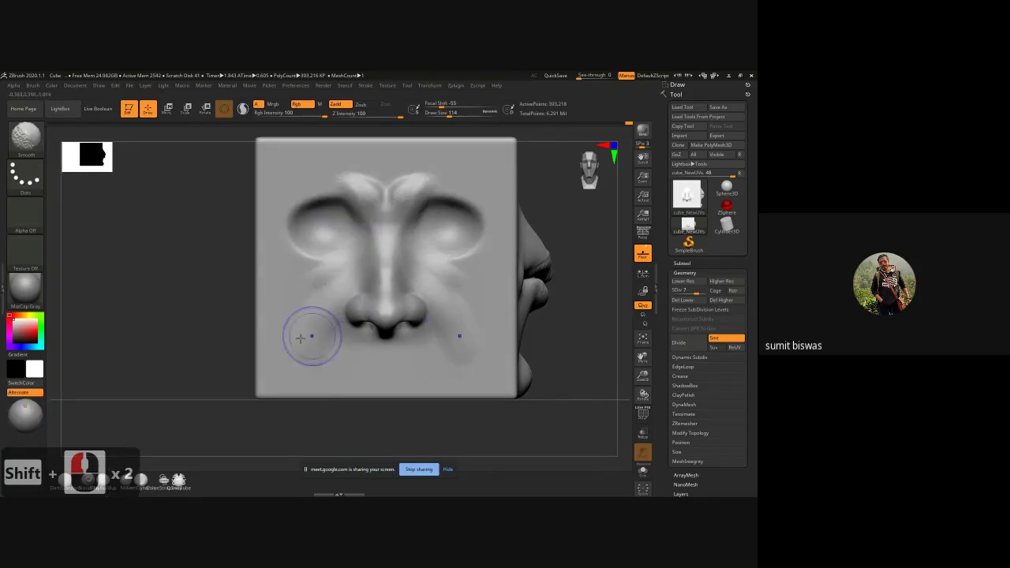
- Build up the cheekbones below the eye sockets with the ClayBuildup brush at draw size 134 and smooth them
key(bracketright)
key(bracketright)
key(bracketright)
key(bracketright)
key(bracketright)
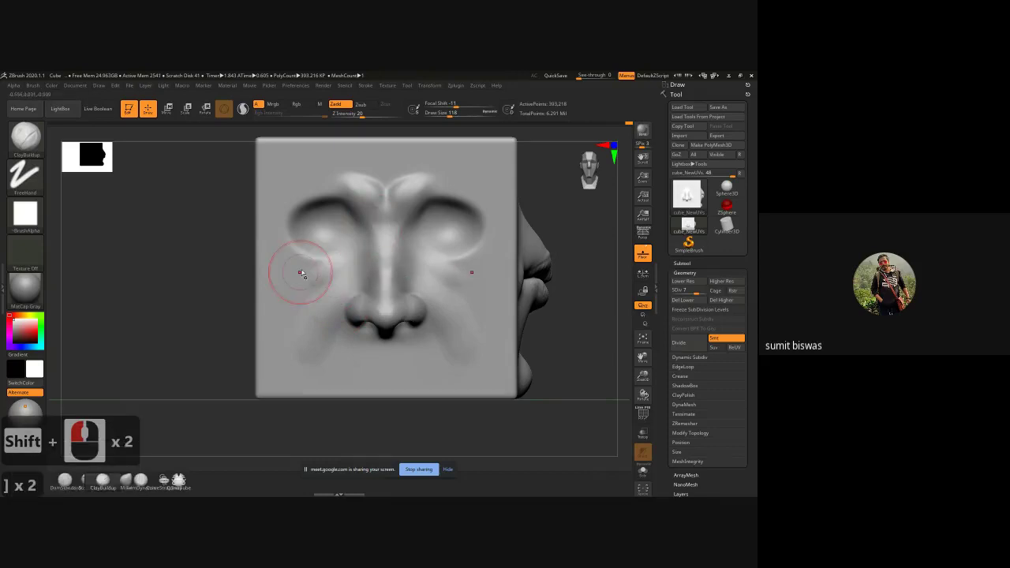
mouse_move(289, 249)
mouse_down()
mouse_move(276, 247)
mouse_move(282, 272)
mouse_move(338, 287)
mouse_up()
mouse_move(333, 273)
mouse_down()
mouse_move(302, 308)
mouse_move(332, 269)
mouse_move(337, 292)
mouse_move(313, 306)
mouse_up()
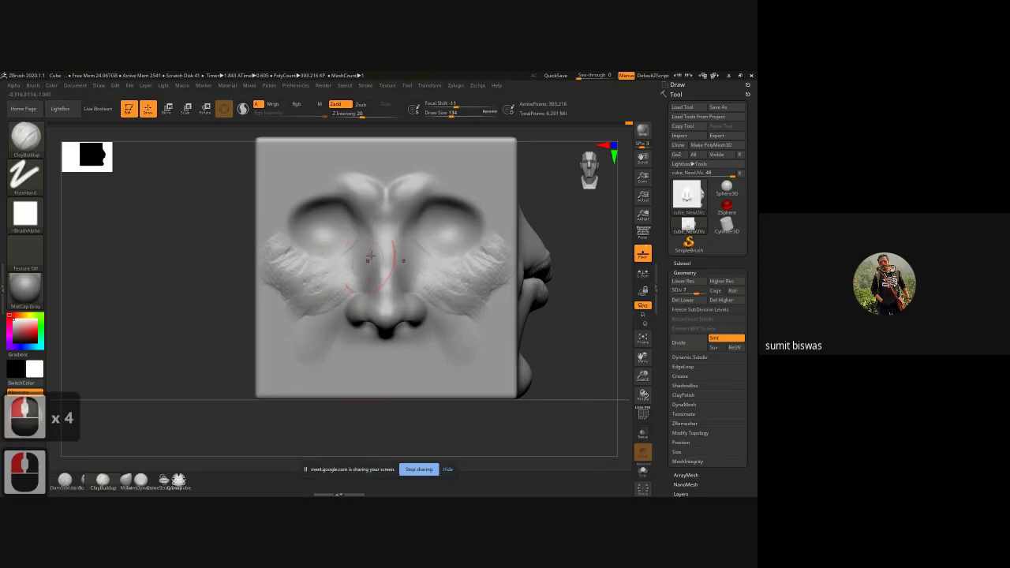
drag(366, 262, 340, 290)
shift+drag(309, 259, 280, 238)
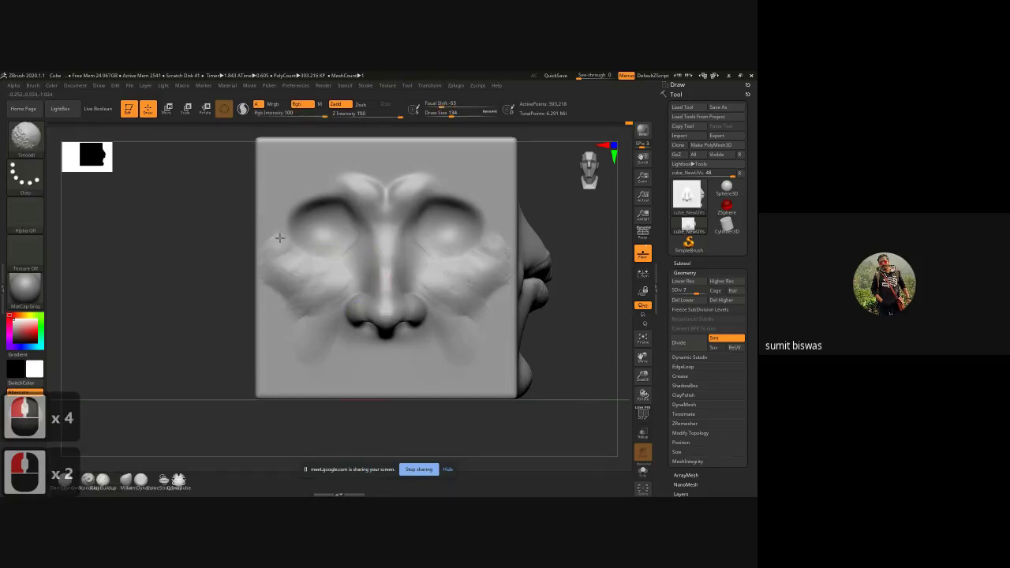
- Extend the brow ridge outward above both eye sockets with ClayBuildup strokes and smooth it around the sockets
shift+drag(351, 191, 362, 181)
mouse_move(288, 188)
mouse_down()
mouse_move(286, 202)
mouse_move(347, 185)
mouse_up()
drag(347, 185, 300, 188)
mouse_move(295, 200)
mouse_down()
mouse_move(342, 200)
mouse_move(317, 186)
mouse_move(309, 205)
mouse_up()
mouse_move(309, 205)
mouse_down()
mouse_move(335, 204)
mouse_move(341, 189)
mouse_move(292, 191)
mouse_up()
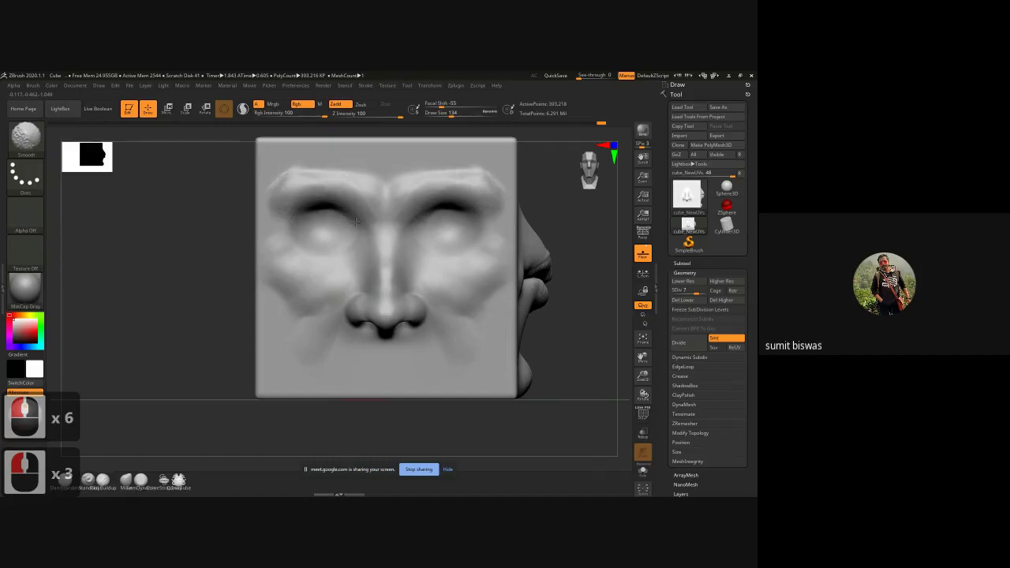
shift+drag(356, 230, 351, 238)
- Review the whole cube from the nose, side and mouth faces and quick-save the project
key(f)
right_drag(482, 317, 416, 297)
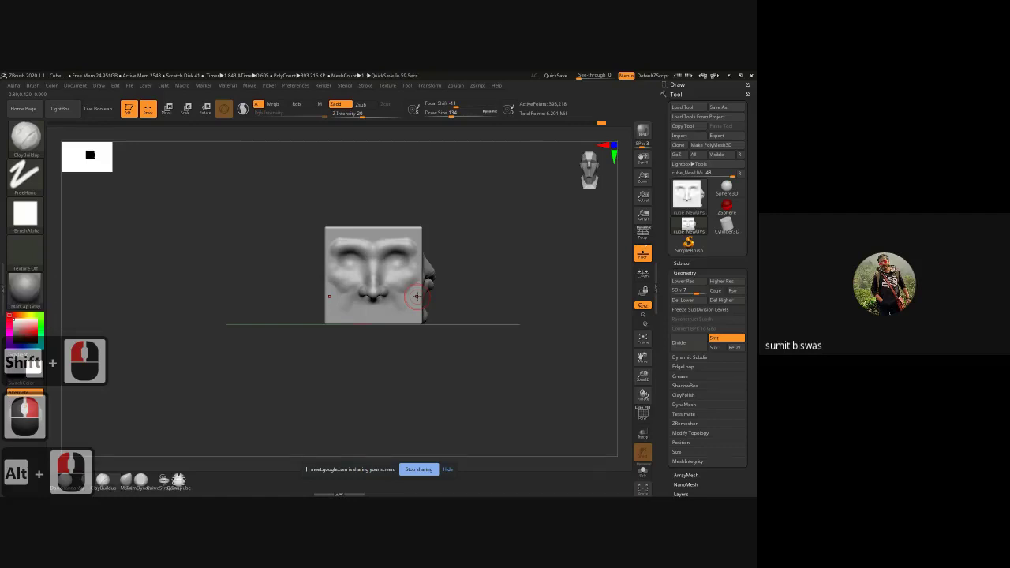
mouse_move(476, 330)
mouse_down()
mouse_move(510, 333)
mouse_move(471, 331)
mouse_up()
right_drag(471, 330, 514, 331)
shift+drag(514, 331, 499, 332)
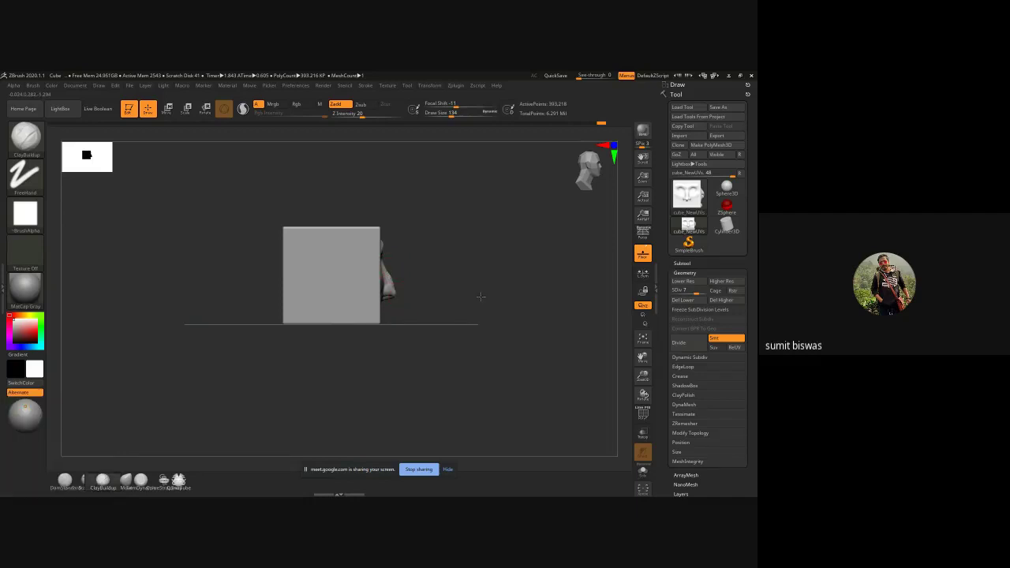
mouse_move(403, 316)
shift+right_down()
mouse_move(472, 297)
mouse_move(443, 301)
shift+right_up()
key(shift)
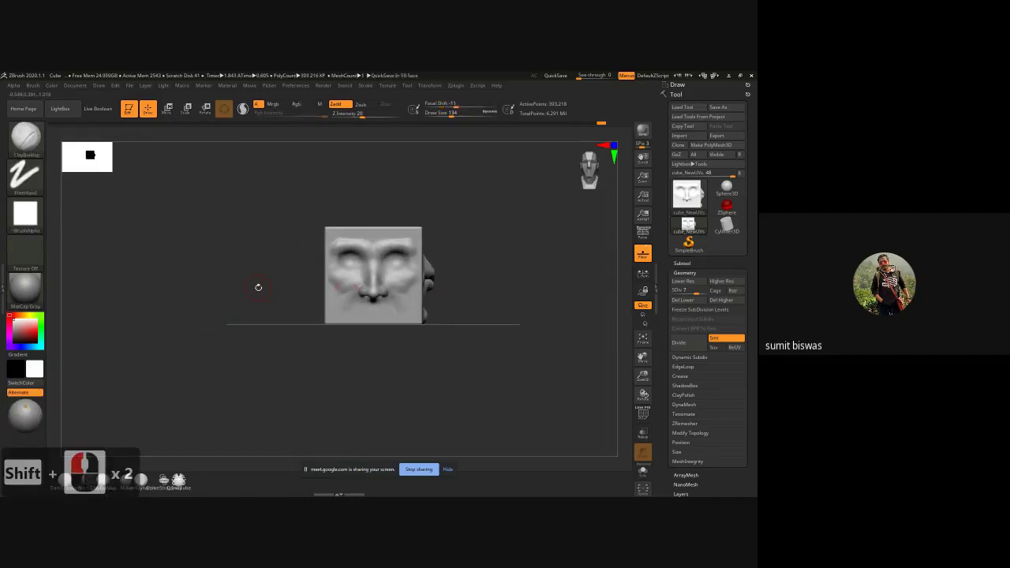
mouse_move(465, 311)
mouse_down()
mouse_move(367, 320)
mouse_move(462, 314)
mouse_up()
shift+right_drag(467, 313, 308, 304)
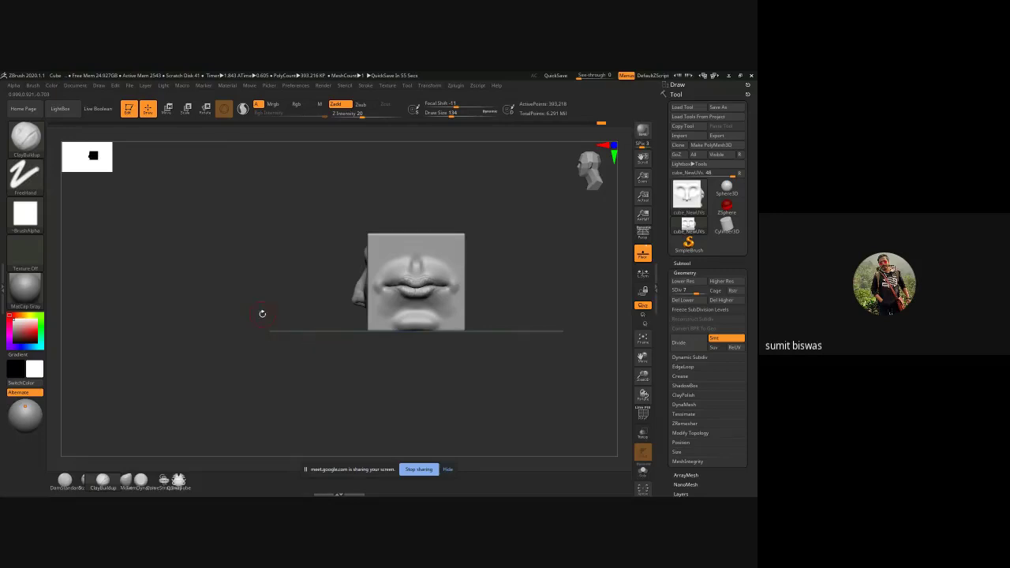
shift+drag(262, 314, 288, 315)
key(9)
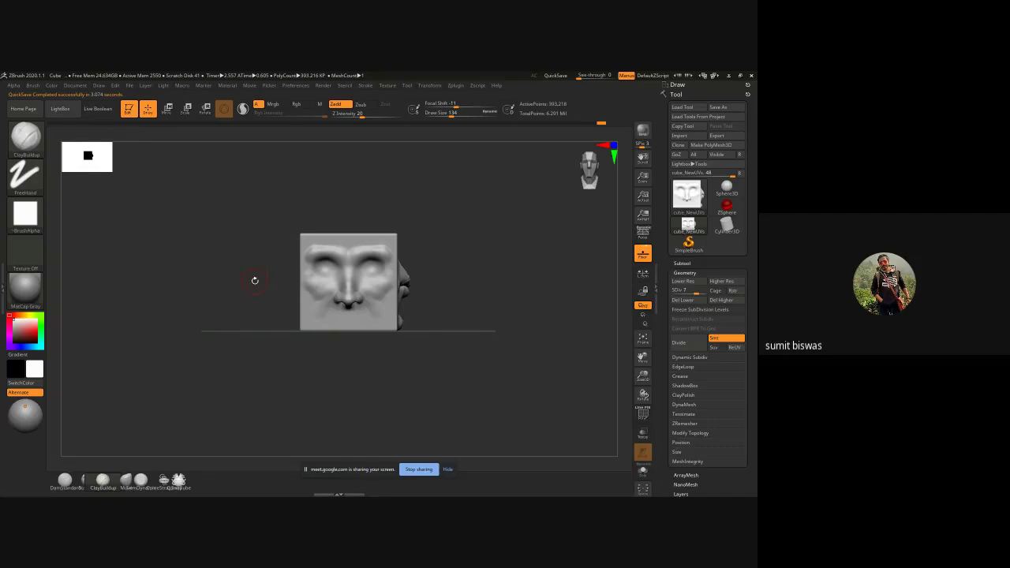
- Turn off symmetry and rotate the cube to its blank side face
key(w)
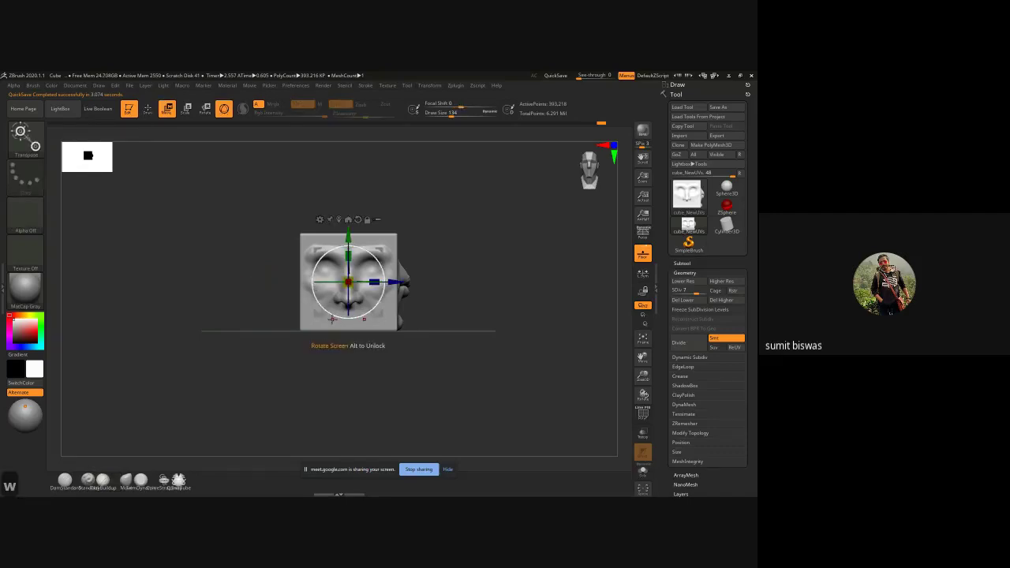
key(x)
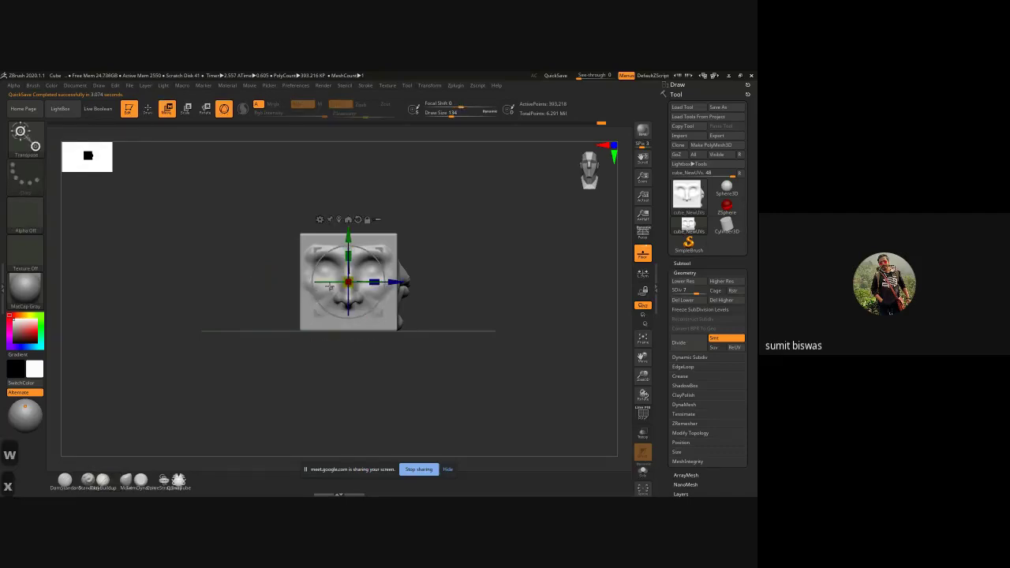
drag(329, 284, 411, 318)
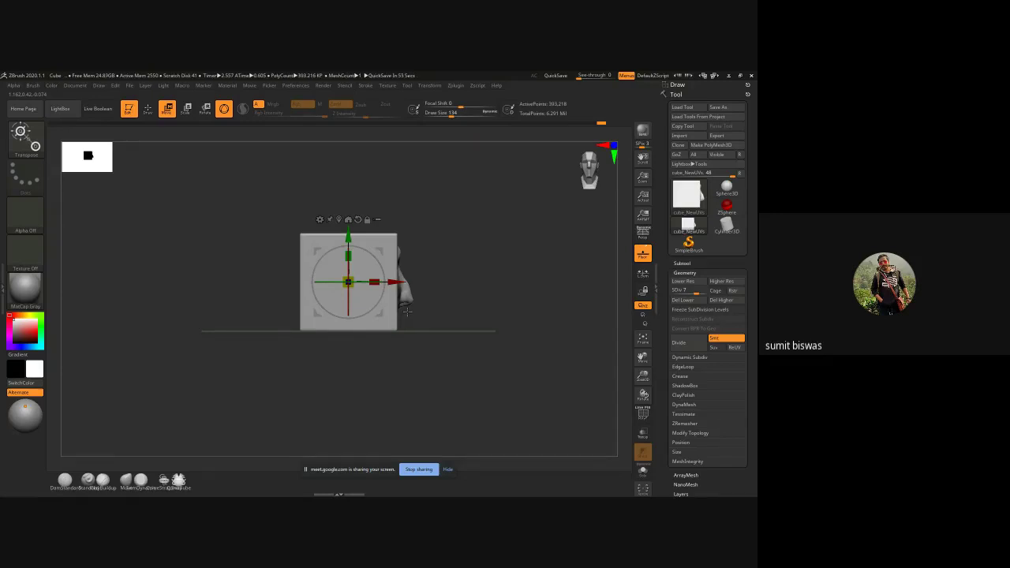
- Bring AnatomyForSculptors.pdf into view in Adobe Reader and consult its ear page for the ear's forms and placement
click(26, 215)
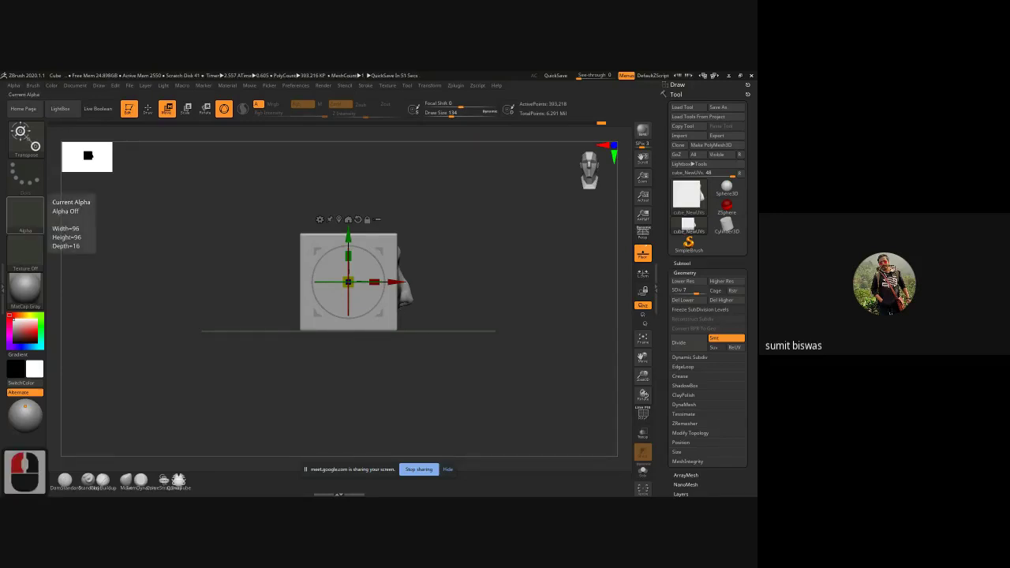
scroll(25, 215, down, 1)
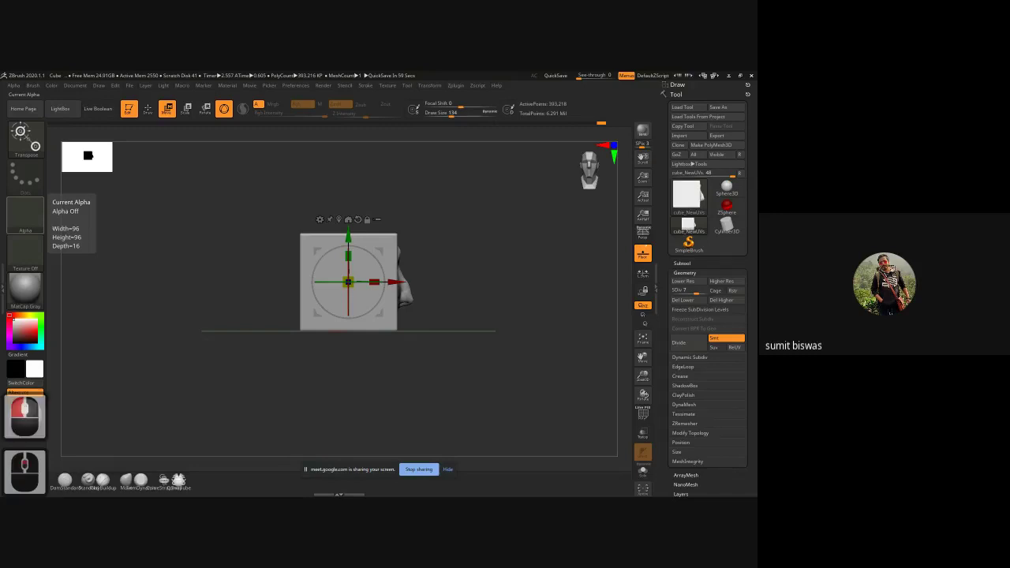
drag(0, 113, 285, 114)
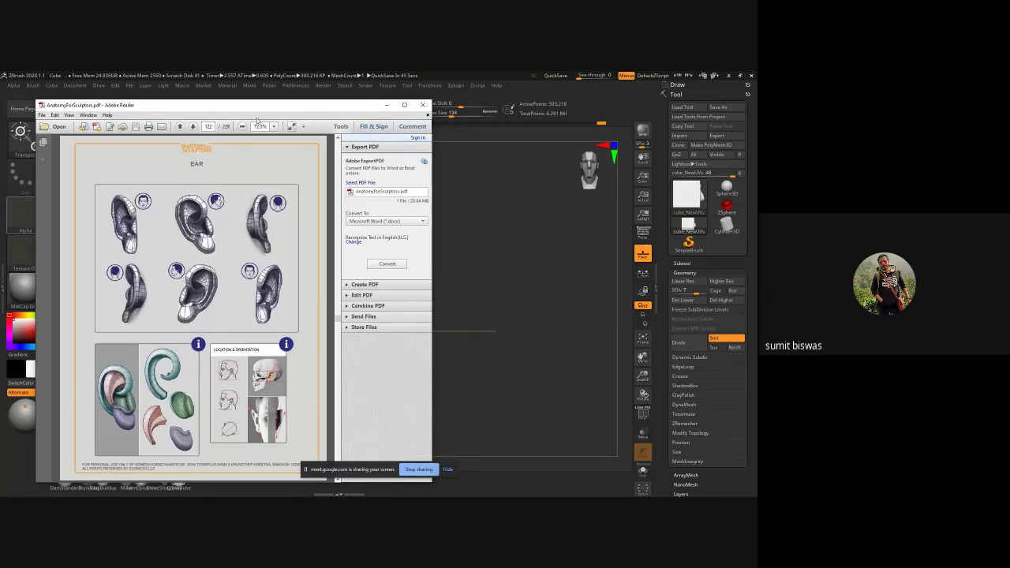
drag(240, 108, 0, 158)
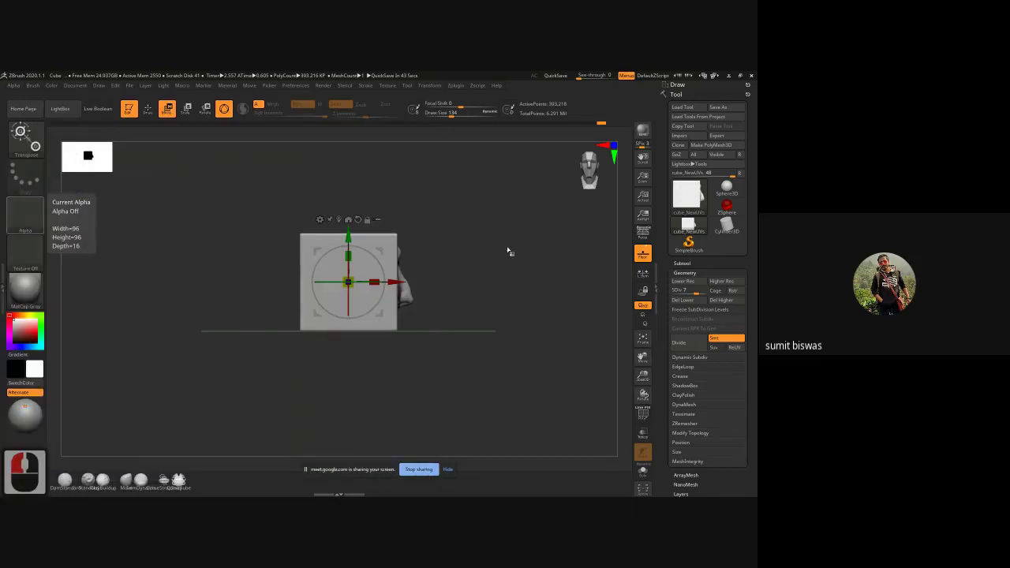
- Paint an ear-shaped mask on the blank side face of the cube with the MaskPen brush at draw size 78
alt+drag(485, 268, 478, 306)
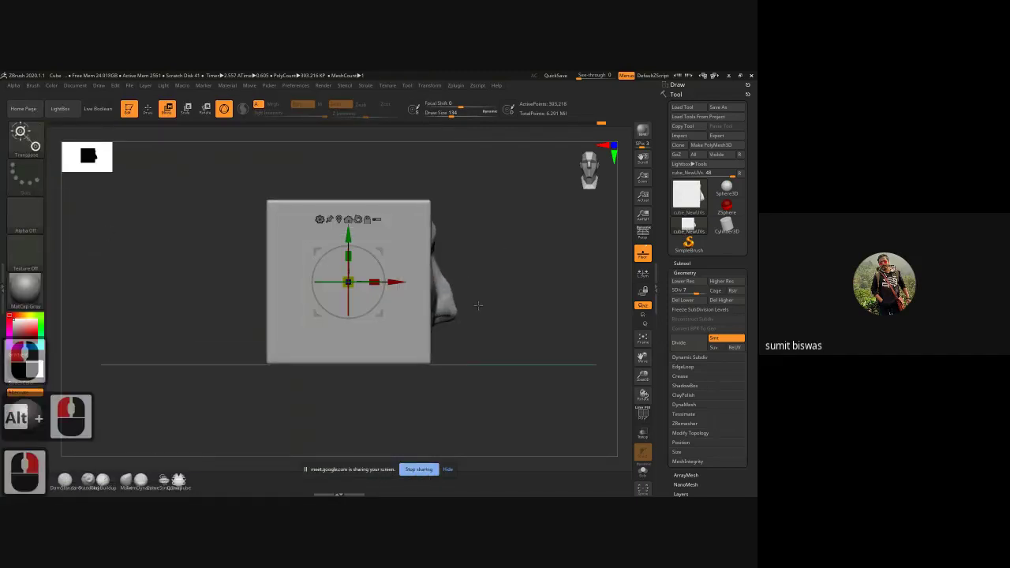
key(b)
key(c)
key(b)
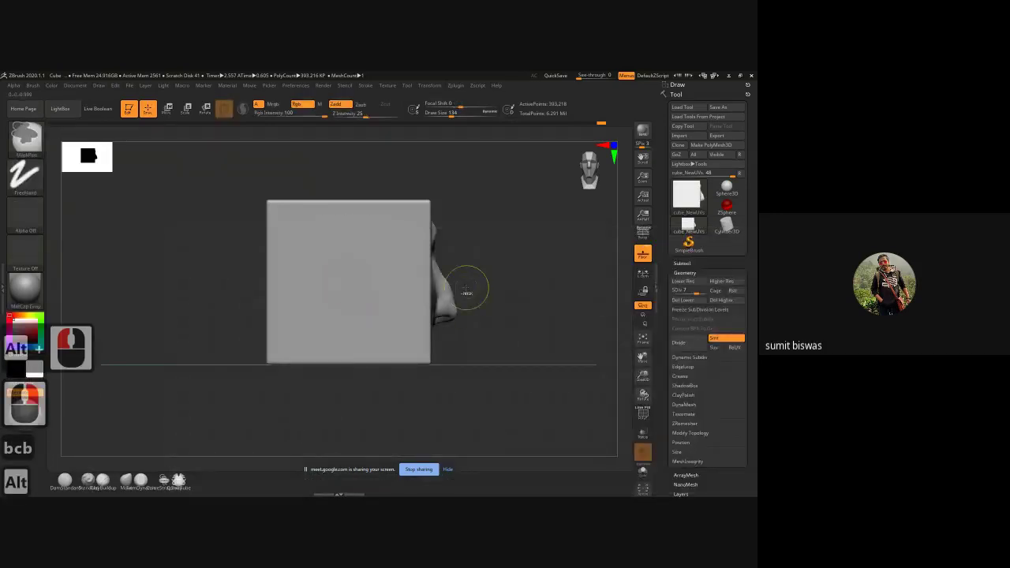
alt+drag(466, 289, 468, 308)
key([)
key([)
key([)
key([)
key([)
key([)
key([)
key([)
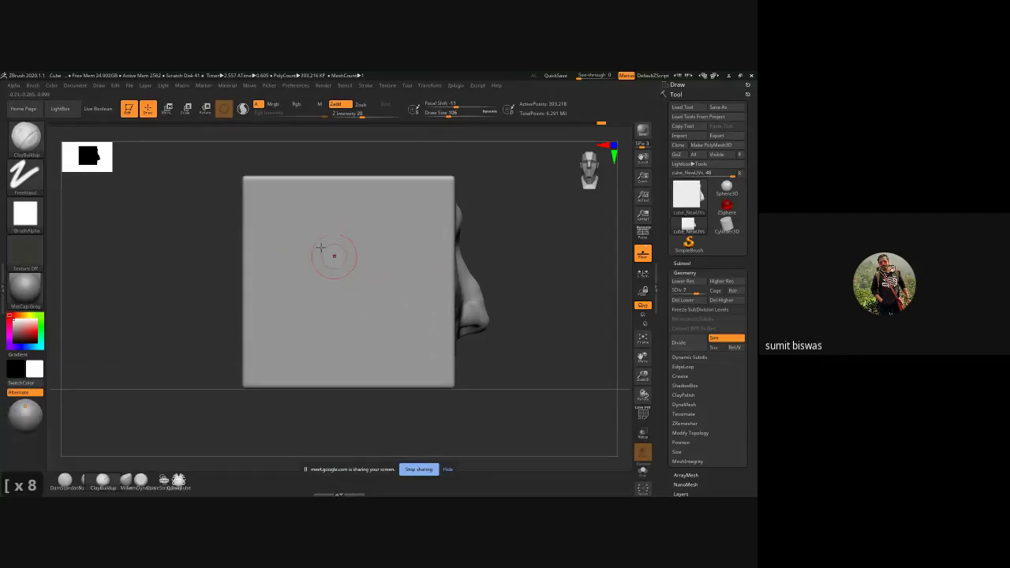
key(bracketleft)
key(bracketleft)
key(bracketleft)
key(bracketleft)
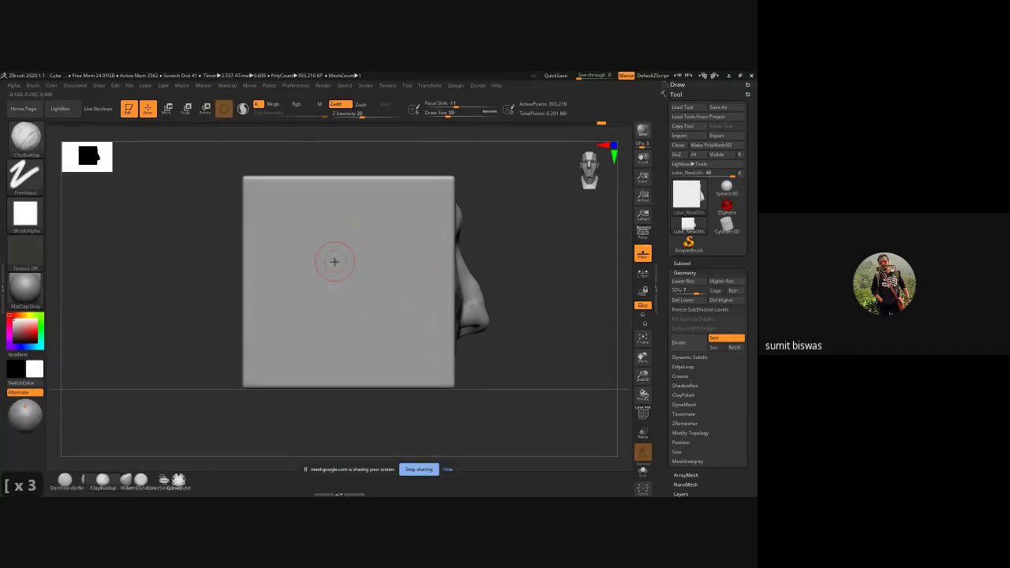
key(ctrl)
key(bracketleft)
key(bracketleft)
key(bracketleft)
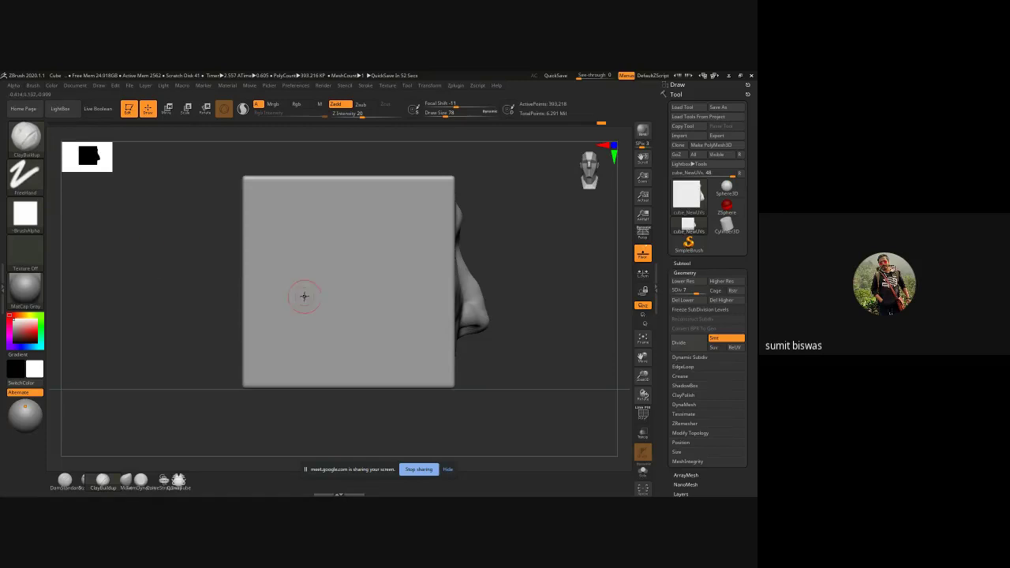
key(ctrl)
mouse_move(339, 260)
ctrl+mouse_down()
mouse_move(366, 240)
mouse_move(395, 266)
mouse_move(346, 346)
mouse_move(324, 344)
mouse_move(362, 260)
mouse_move(344, 276)
mouse_move(354, 271)
mouse_move(335, 234)
mouse_move(323, 276)
mouse_move(342, 311)
mouse_move(355, 252)
mouse_move(340, 248)
mouse_move(388, 270)
ctrl+mouse_up()
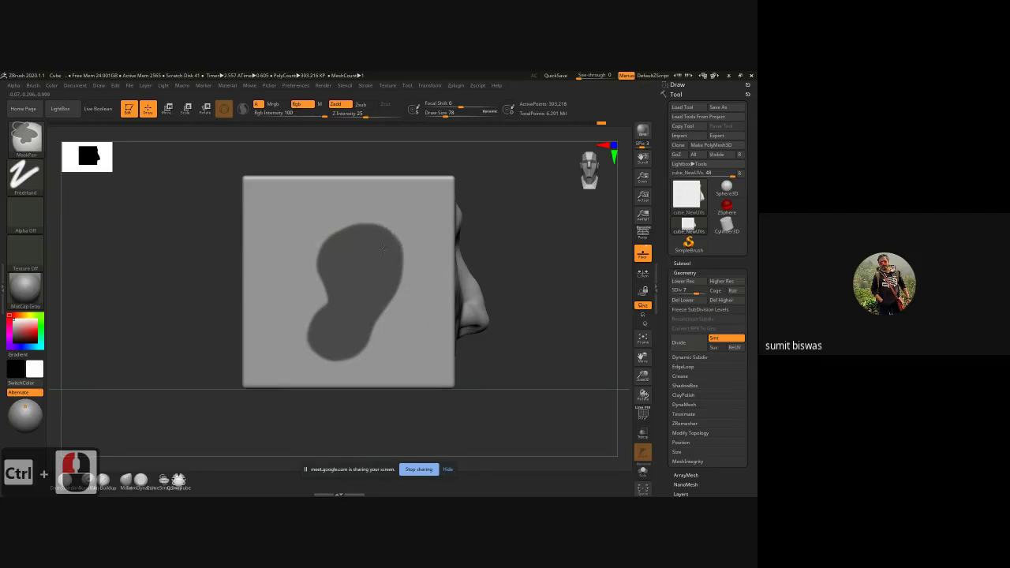
ctrl+click(357, 323)
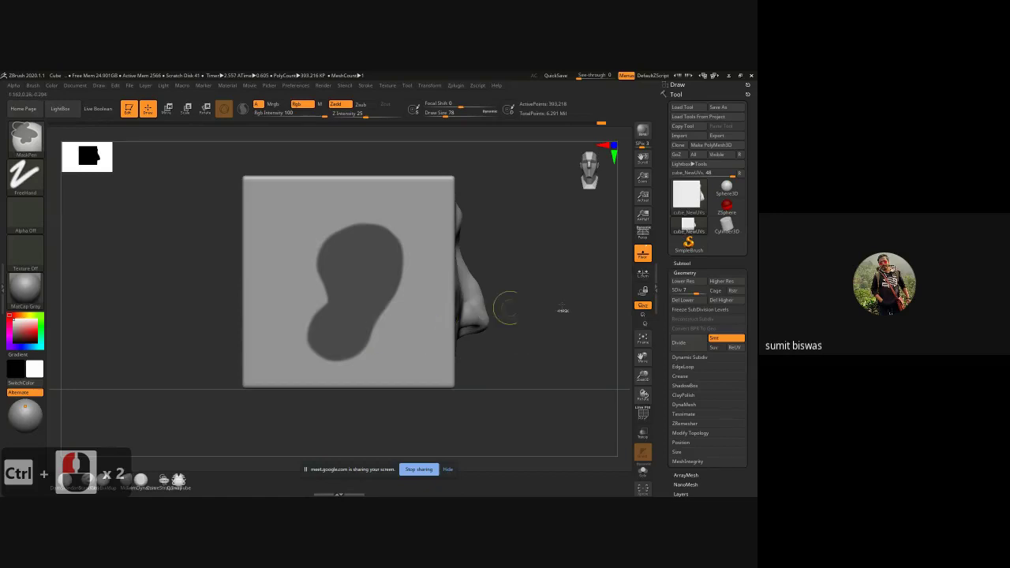
- Lower the mesh to subdivision level 6 and invert the mask so only the ear shape stays editable
key(shift)
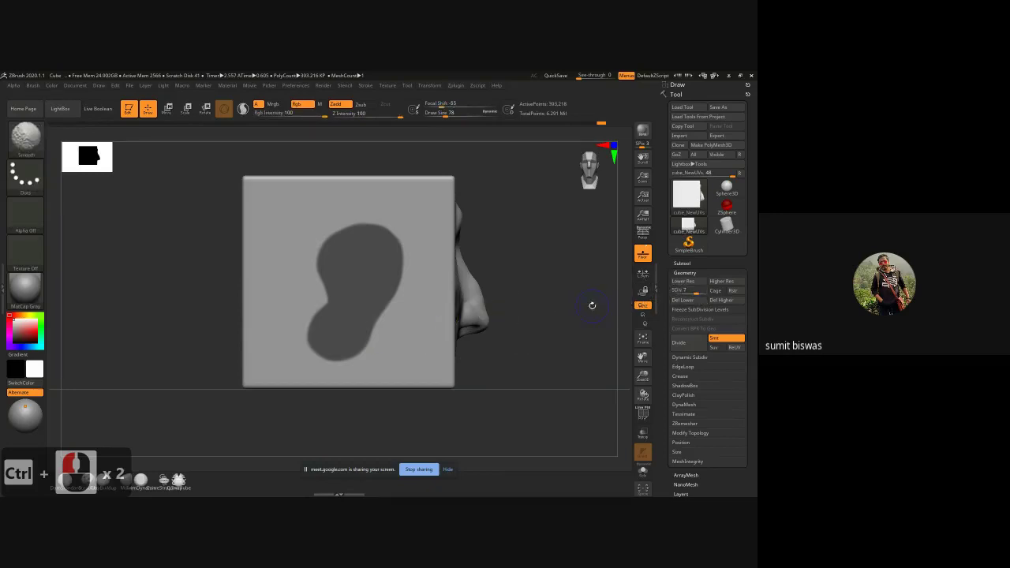
key(ctrl+d)
key(shift+d)
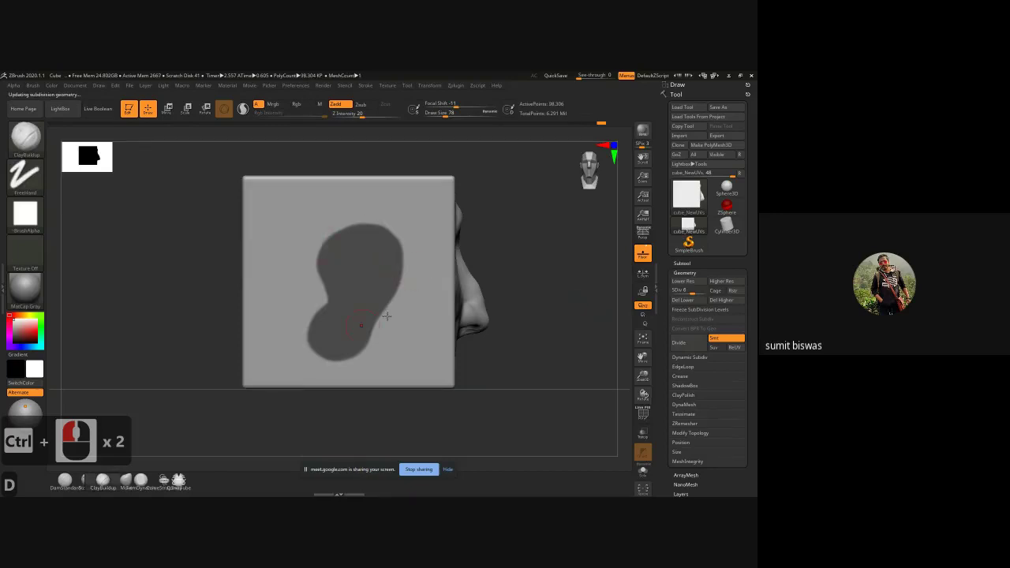
mouse_move(544, 282)
mouse_down()
mouse_move(498, 283)
mouse_move(548, 285)
mouse_up()
ctrl+click(543, 287)
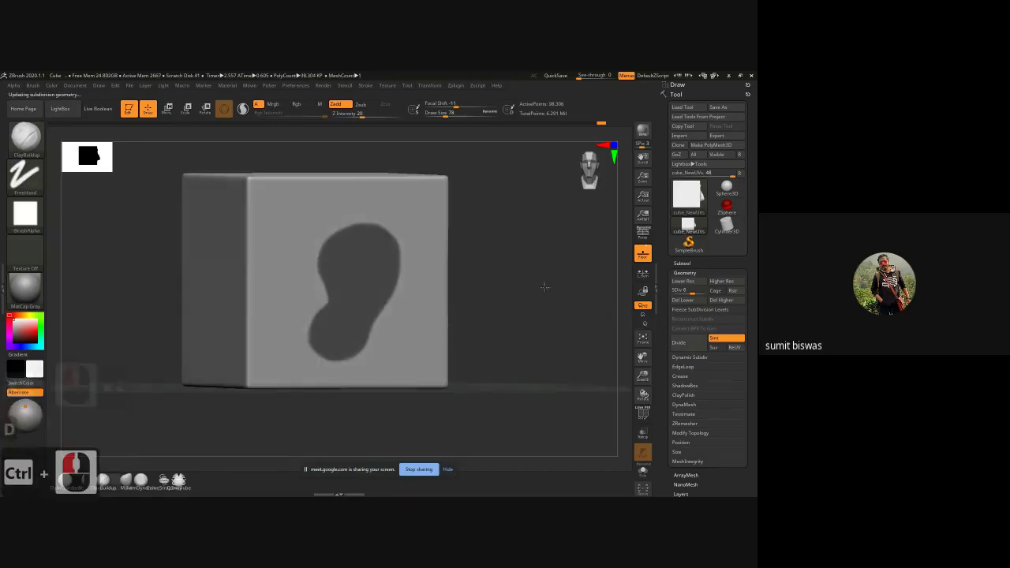
ctrl+click(534, 288)
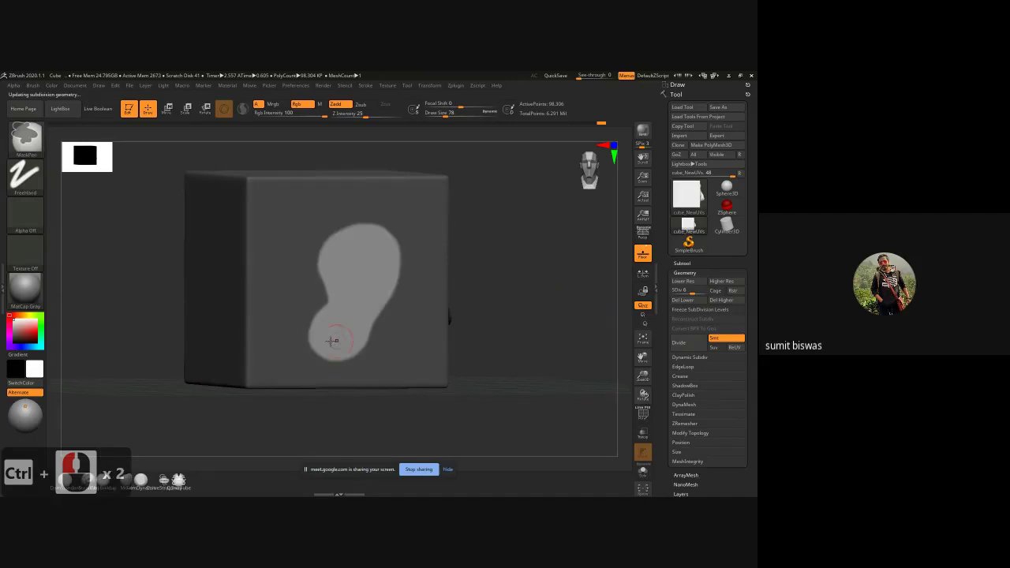
drag(537, 292, 494, 296)
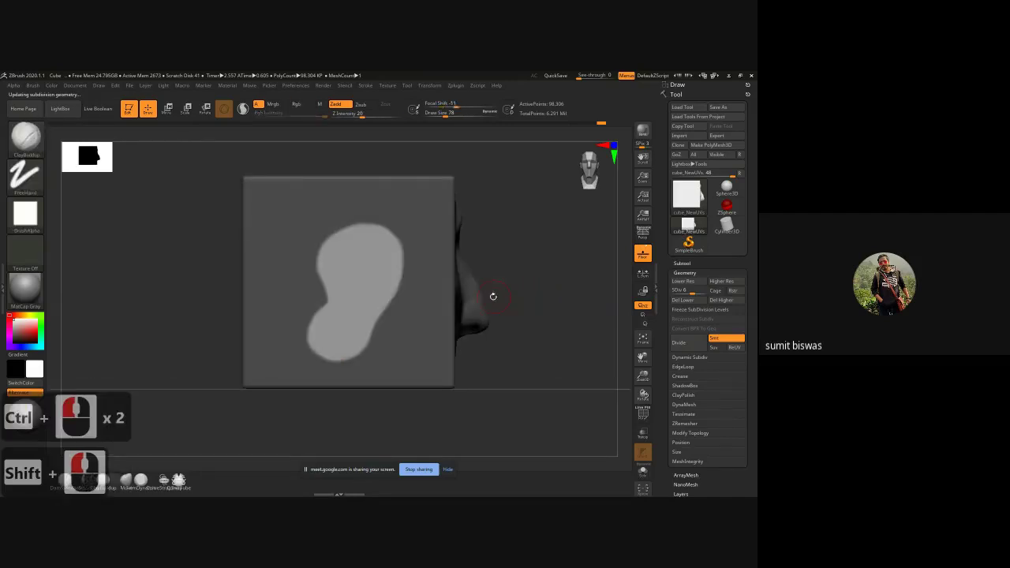
- Place the transform gizmo at the ear side and pull the unmasked ear shape outward from the cube's side face
key(w)
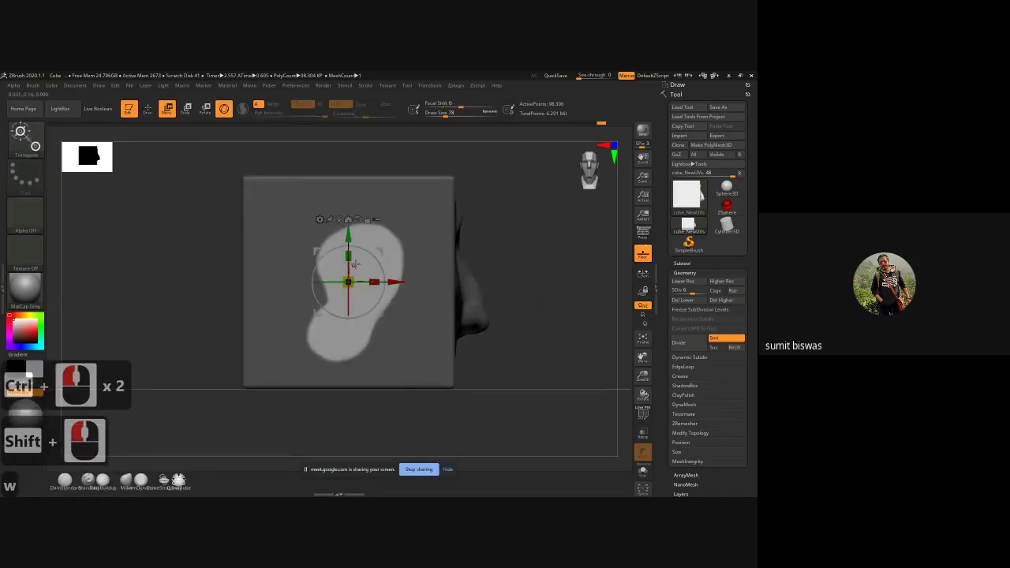
shift+drag(556, 269, 514, 270)
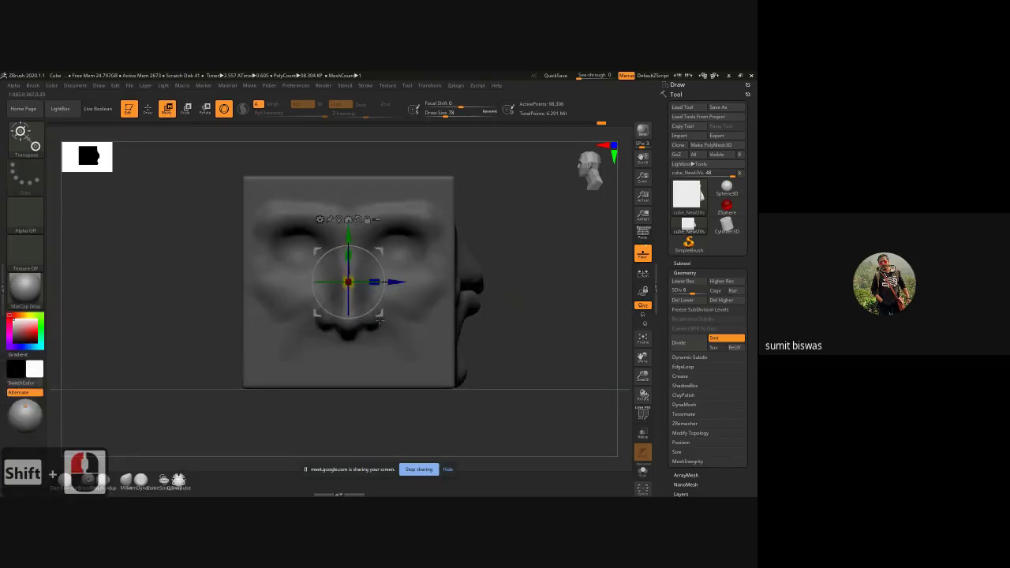
drag(384, 320, 270, 318)
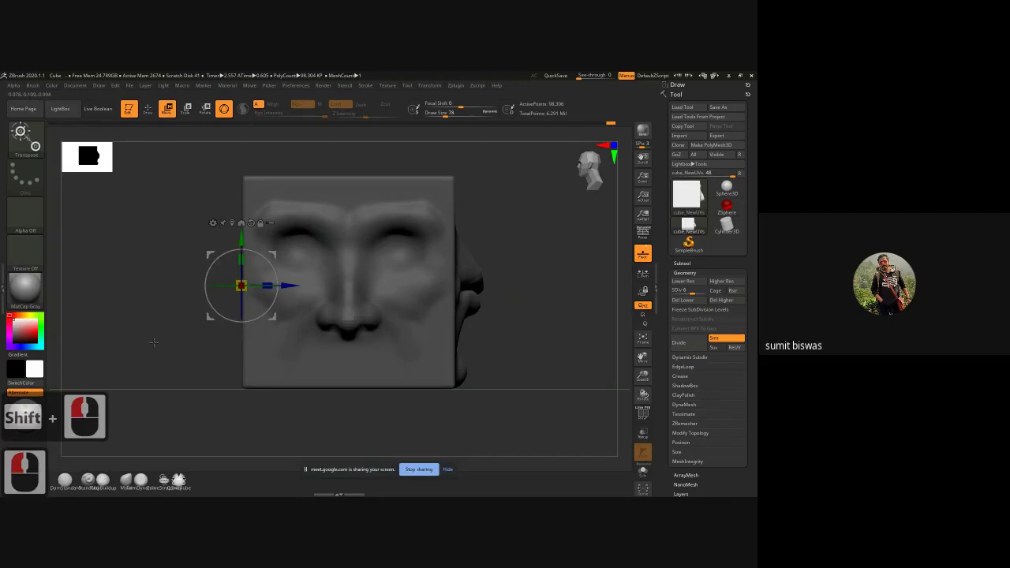
shift+drag(160, 348, 255, 289)
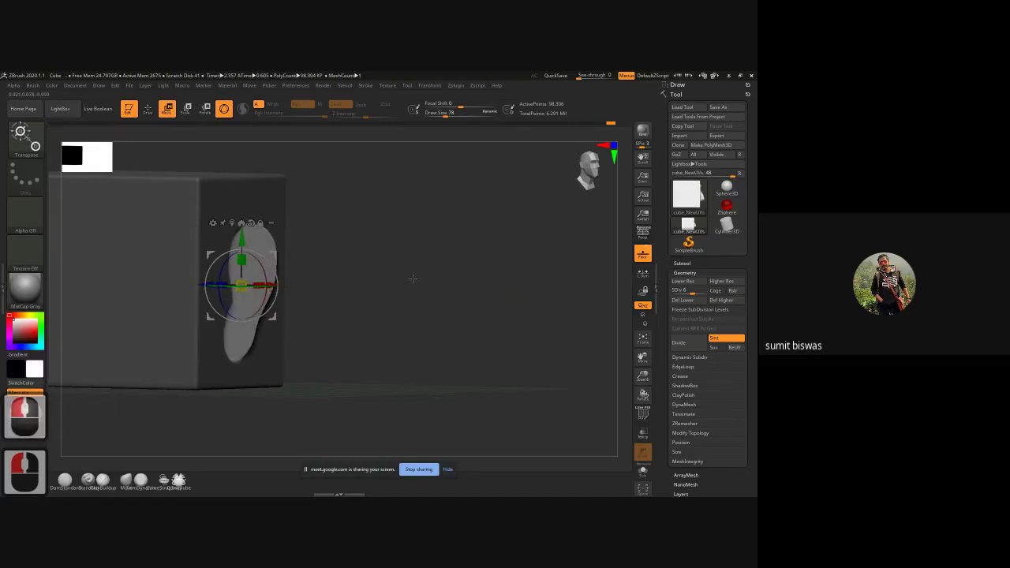
drag(490, 280, 361, 278)
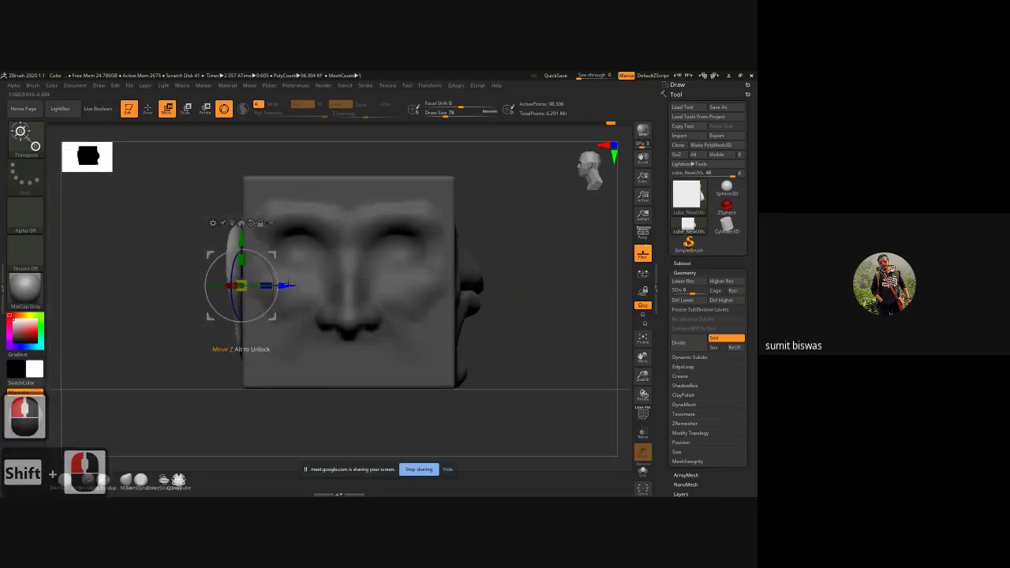
drag(287, 285, 268, 285)
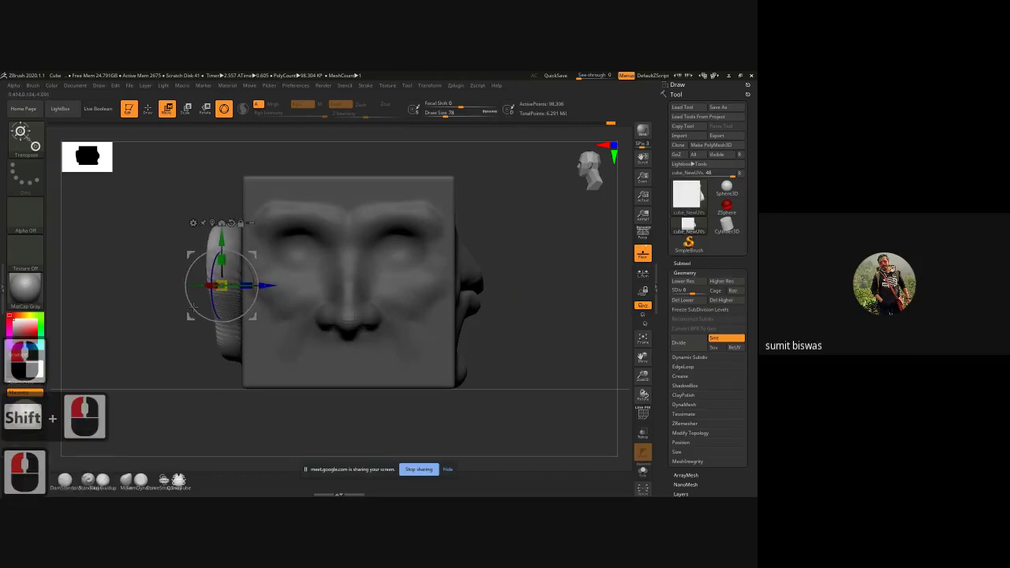
- Shift the extruded ear shape toward the nose side of the cube and clear the mask
drag(121, 326, 295, 309)
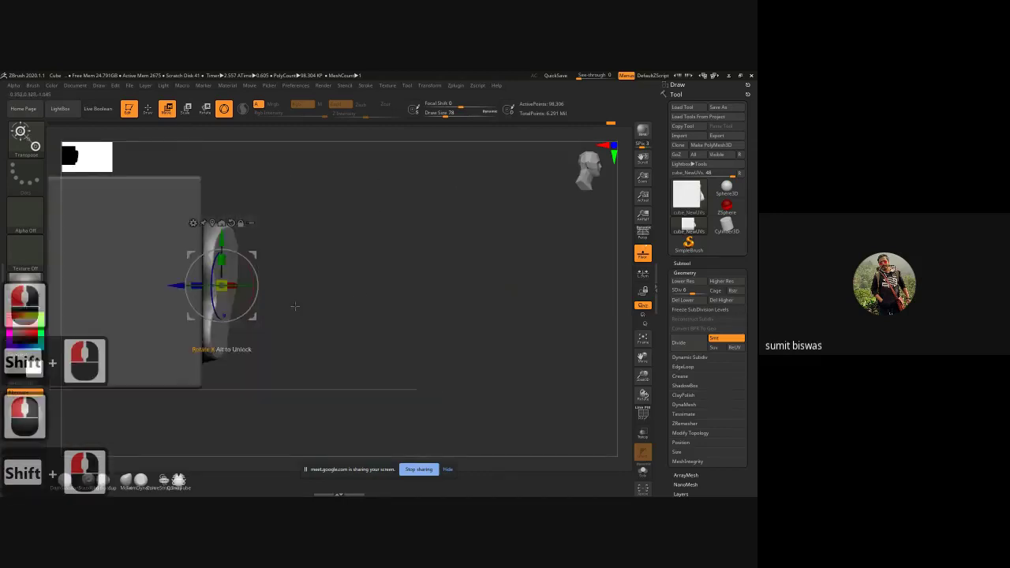
drag(389, 298, 324, 294)
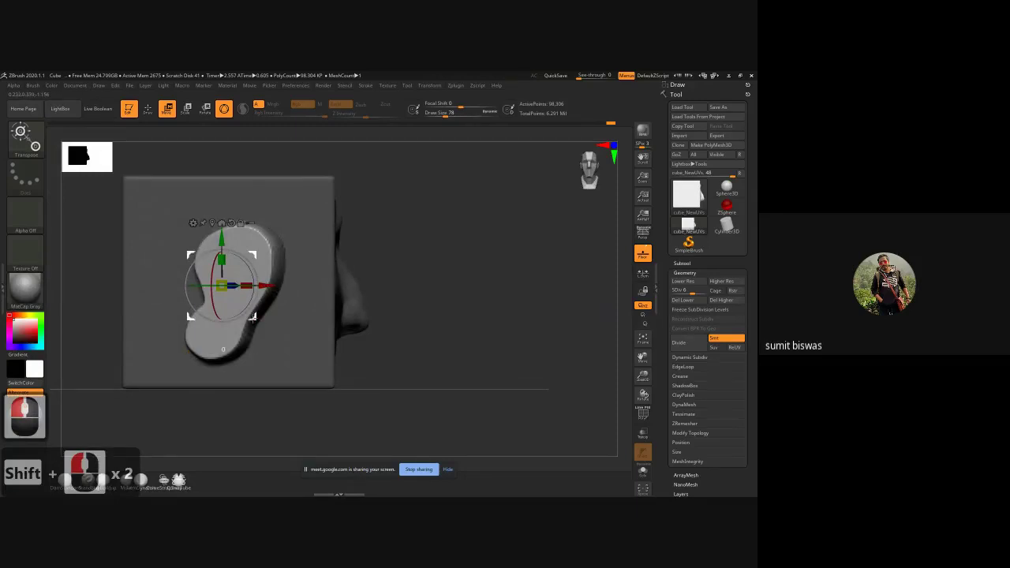
drag(252, 317, 272, 318)
drag(477, 291, 280, 253)
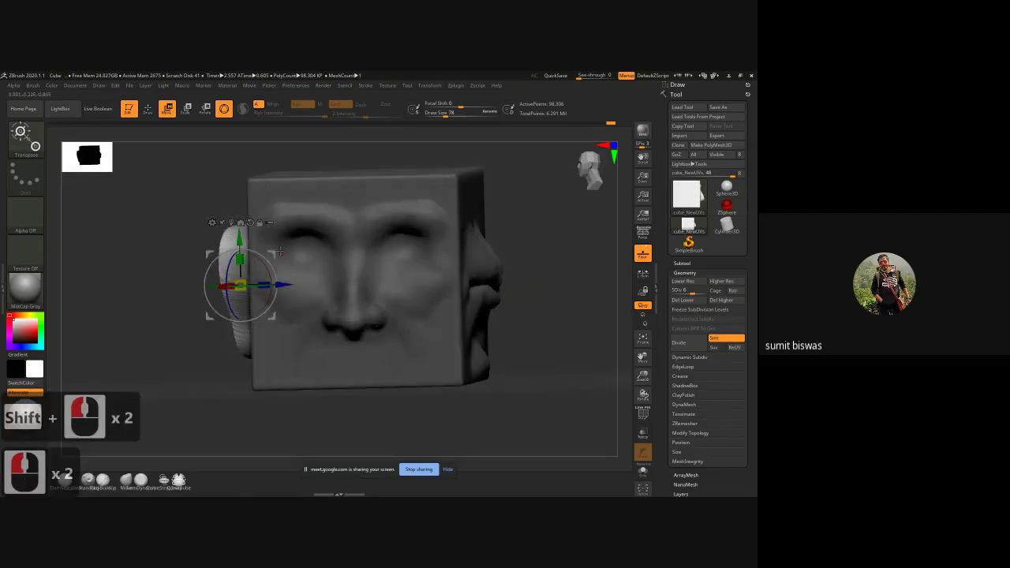
mouse_move(158, 267)
mouse_down()
mouse_move(161, 336)
mouse_move(192, 312)
mouse_move(458, 311)
mouse_move(443, 329)
mouse_up()
alt+drag(451, 284, 489, 299)
ctrl+drag(442, 244, 499, 311)
ctrl+click(497, 311)
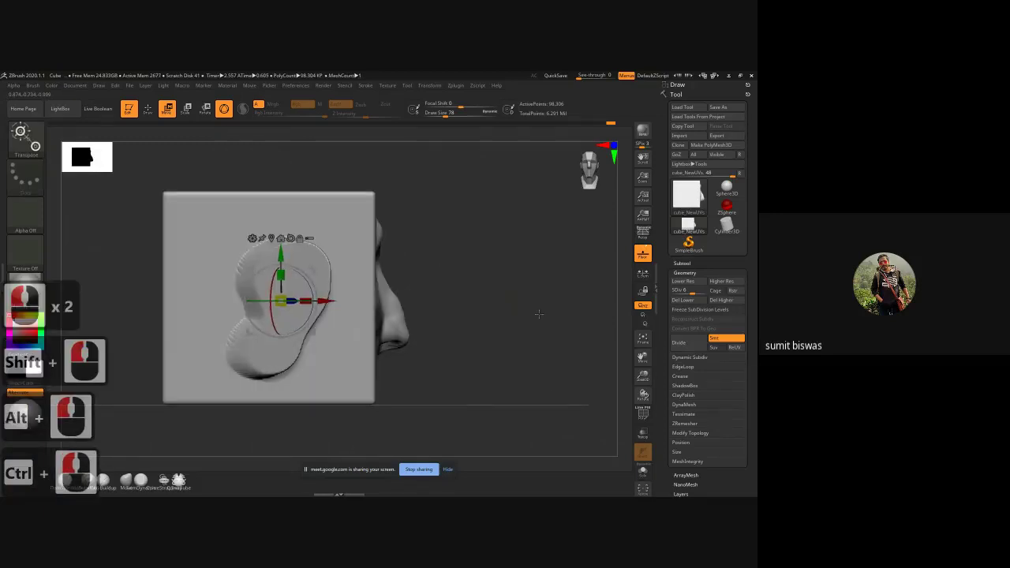
- Return to sculpting and smooth the ribbed rear edge of the ear from its upper curve down to the lobe
key(q)
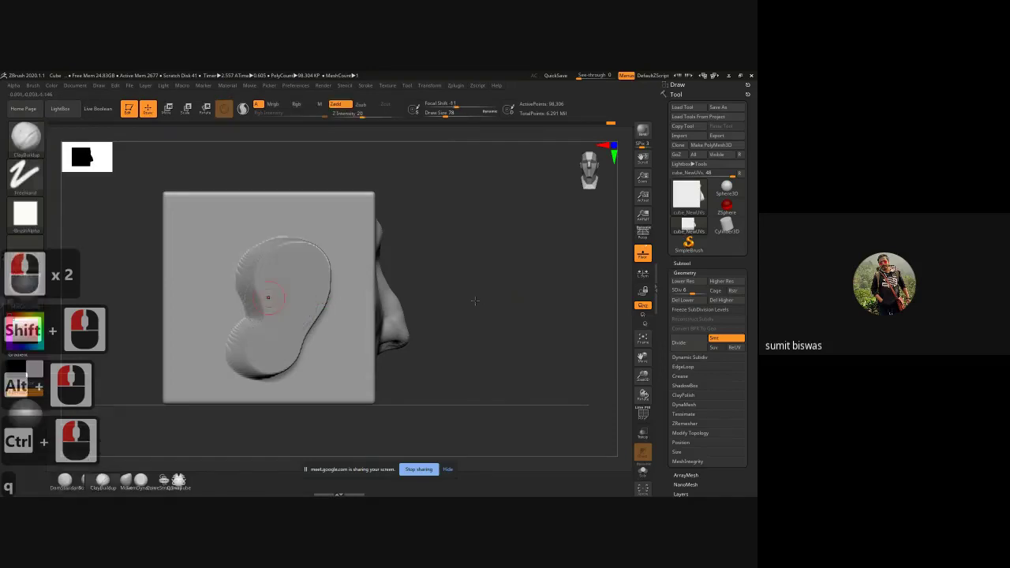
alt+drag(479, 308, 480, 305)
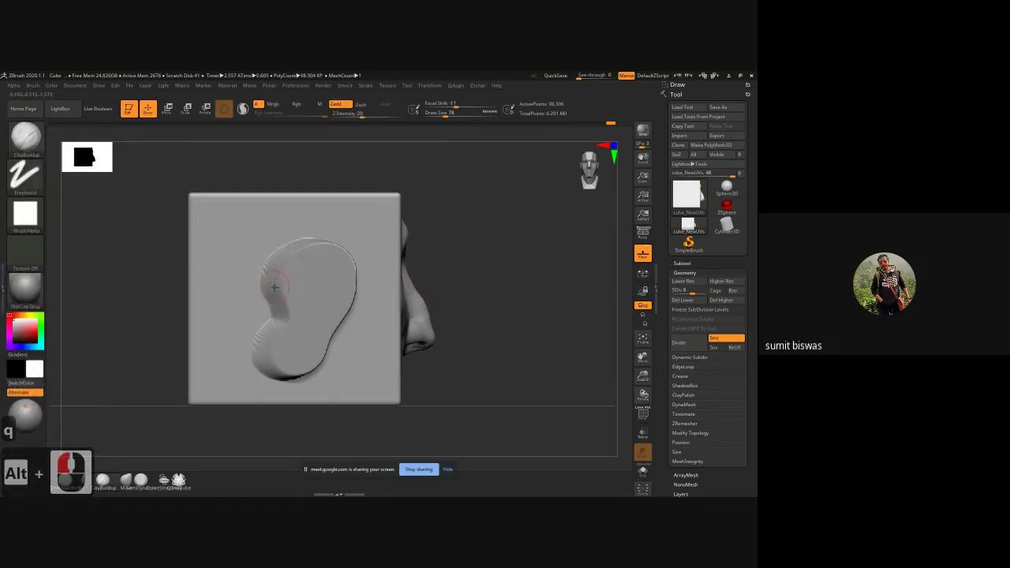
key(shift)
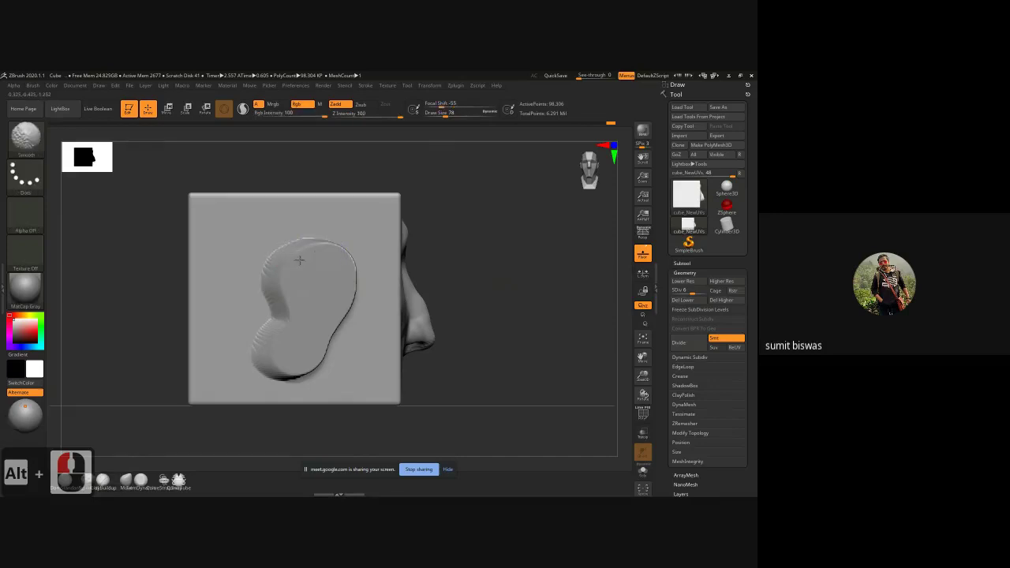
shift+drag(269, 354, 270, 311)
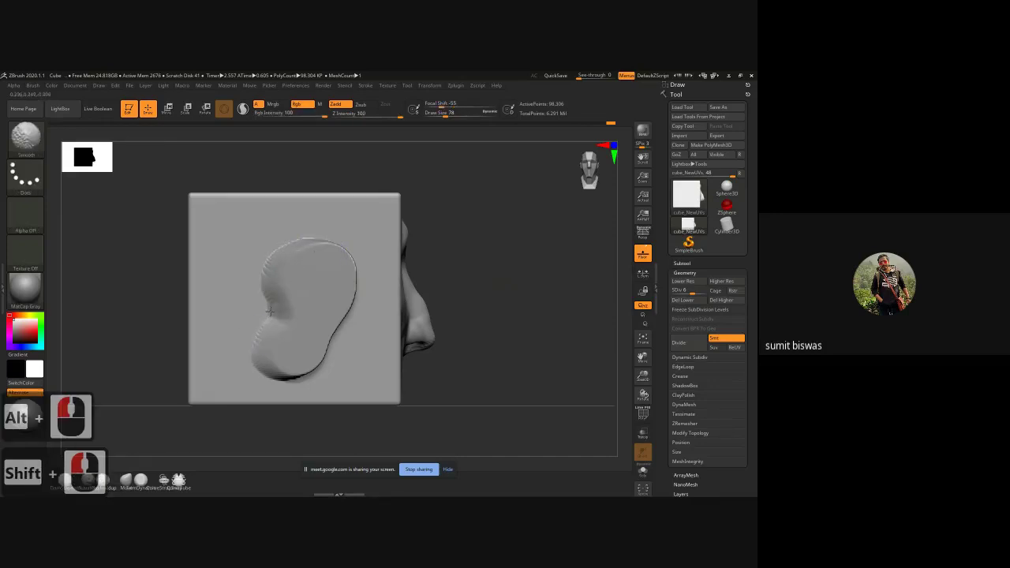
mouse_move(261, 263)
shift+mouse_down()
mouse_move(306, 232)
mouse_move(250, 332)
shift+mouse_up()
shift+drag(251, 377, 248, 361)
- Build up the ear's upper rim with ClayBuildup at draw size 70, following the rear curve and over the top
key(bracketleft)
key(bracketleft)
key(bracketleft)
key(bracketleft)
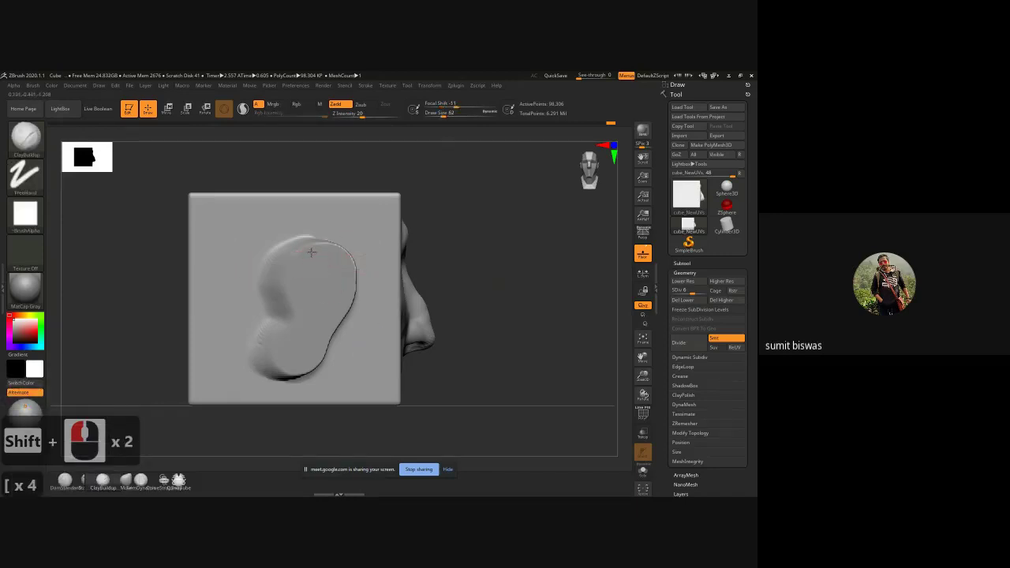
click(289, 272)
click(293, 293)
key(bracketright)
key(bracketright)
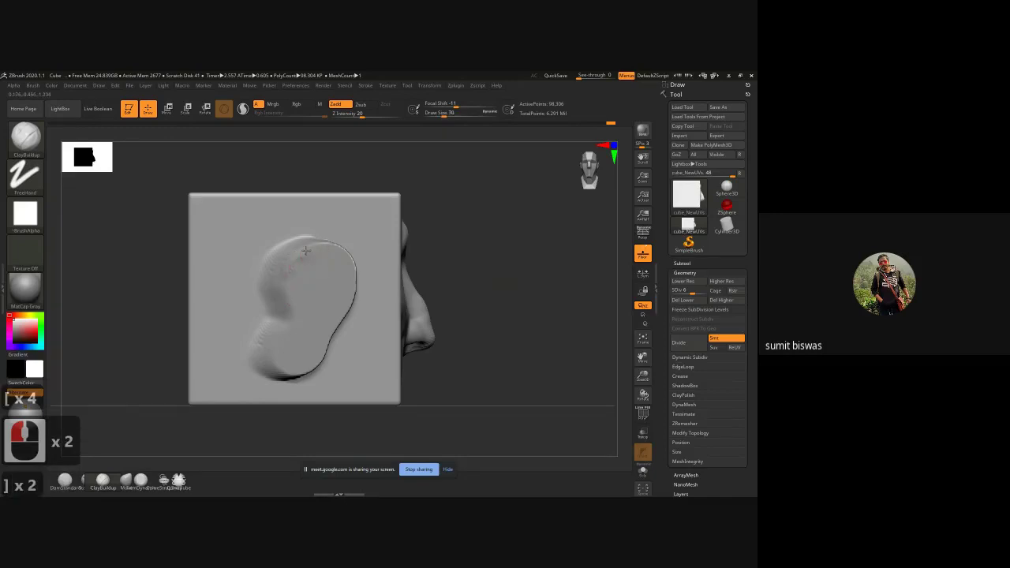
mouse_move(308, 252)
mouse_down()
mouse_move(279, 273)
mouse_move(285, 260)
mouse_move(278, 284)
mouse_up()
mouse_move(277, 287)
mouse_down()
mouse_move(322, 248)
mouse_move(339, 253)
mouse_move(311, 253)
mouse_move(340, 256)
mouse_move(348, 280)
mouse_move(349, 267)
mouse_up()
- Extend the raised clay rim down the ear's nose-side edge to the lobe and smooth the rim and rear edge
mouse_move(505, 261)
mouse_down()
mouse_move(426, 270)
mouse_move(499, 267)
mouse_up()
mouse_move(354, 270)
mouse_down()
mouse_move(315, 356)
mouse_move(291, 366)
mouse_move(283, 341)
mouse_move(302, 367)
mouse_move(324, 335)
mouse_move(281, 358)
mouse_move(285, 371)
mouse_up()
mouse_move(284, 369)
mouse_down()
mouse_move(281, 354)
mouse_move(286, 371)
mouse_move(318, 353)
mouse_move(323, 336)
mouse_move(276, 356)
mouse_move(303, 364)
mouse_move(326, 326)
mouse_up()
mouse_move(309, 253)
mouse_down()
mouse_move(335, 258)
mouse_move(348, 287)
mouse_move(337, 248)
mouse_move(282, 269)
mouse_up()
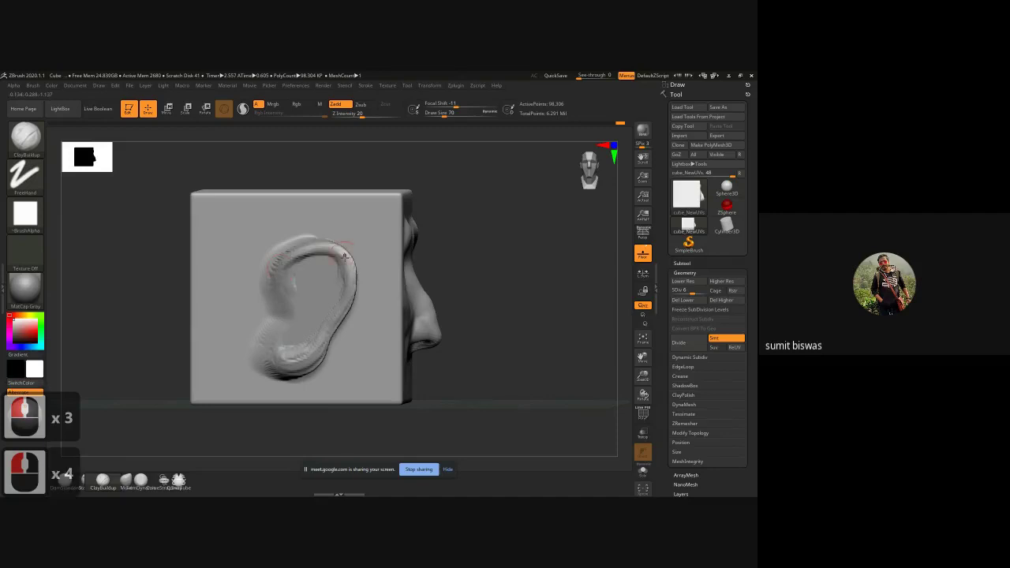
drag(345, 254, 350, 275)
mouse_move(330, 247)
mouse_down()
mouse_move(343, 255)
mouse_move(338, 318)
mouse_move(292, 355)
mouse_move(320, 352)
mouse_move(347, 282)
mouse_move(335, 251)
mouse_move(306, 253)
mouse_up()
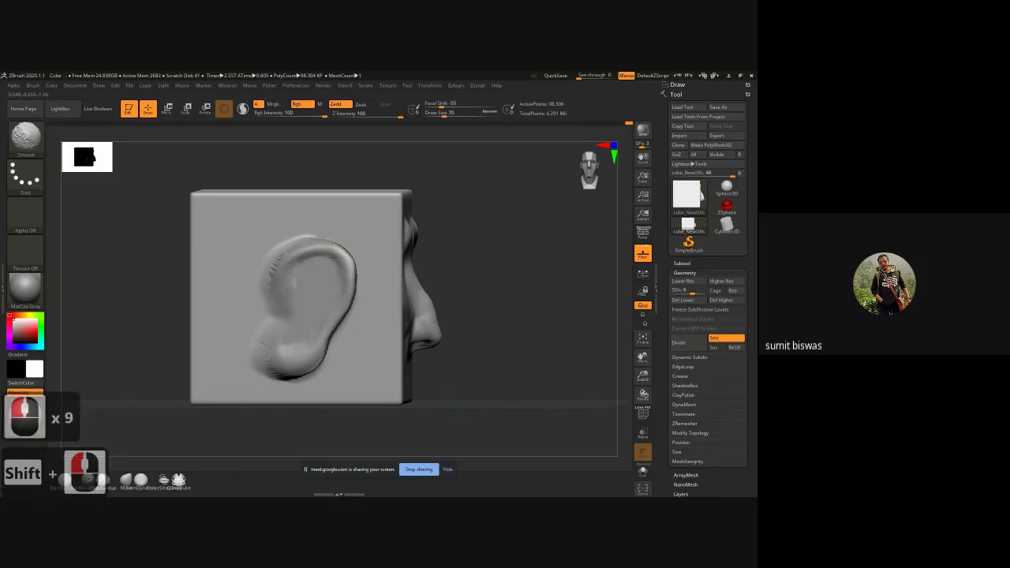
mouse_move(320, 312)
shift+mouse_down()
mouse_move(276, 264)
mouse_move(286, 251)
mouse_move(266, 311)
shift+mouse_up()
mouse_move(273, 251)
shift+mouse_down()
mouse_move(314, 230)
mouse_move(330, 236)
shift+mouse_up()
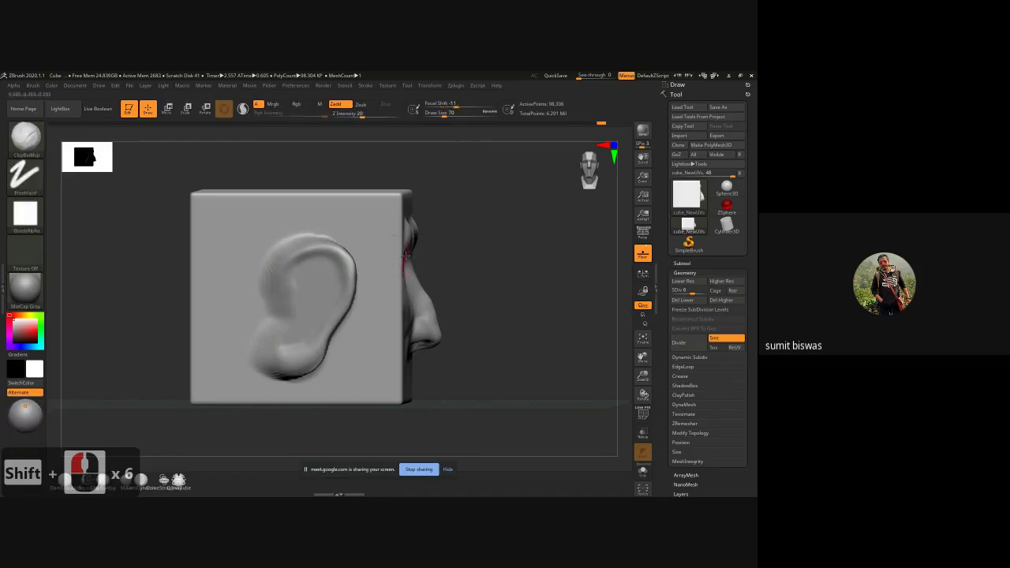
- Carve a curved crease inside the upper rear part of the ear with DamStandard at draw size 94
key(b)
key(d)
key(s)
key(bracketright)
key(bracketright)
key(bracketright)
key(bracketright)
key(bracketright)
key(bracketright)
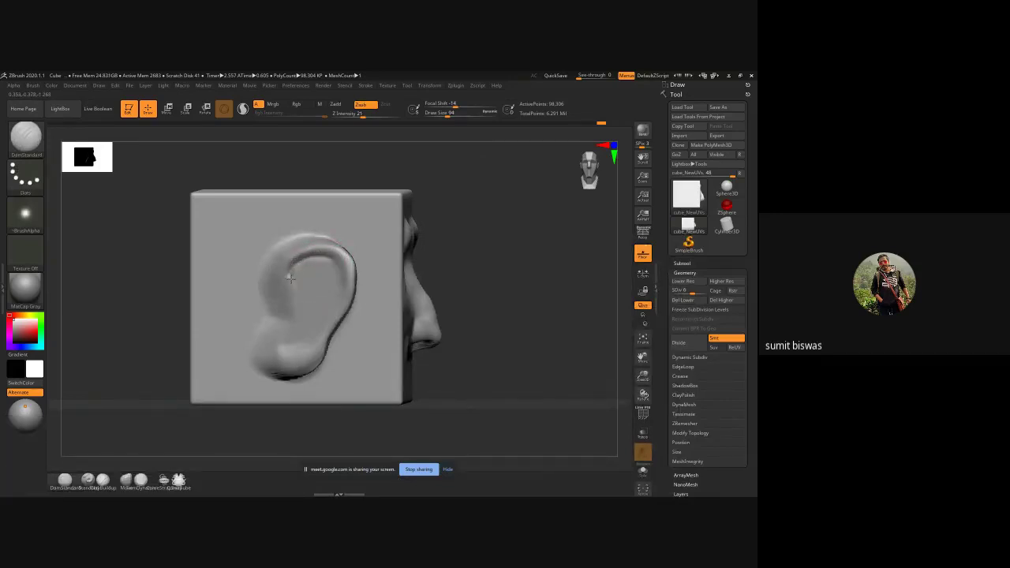
drag(291, 278, 307, 295)
key(ctrl+z)
mouse_move(294, 265)
mouse_down()
mouse_move(289, 283)
mouse_move(306, 300)
mouse_move(297, 268)
mouse_move(291, 286)
mouse_move(308, 304)
mouse_up()
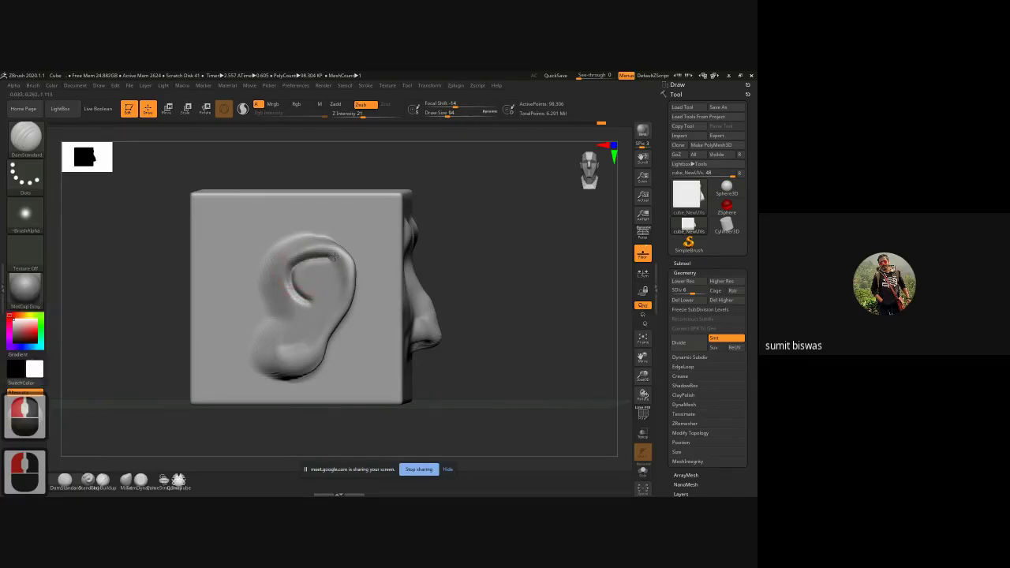
- Carve the groove along the inside of the rim, from the top down the nose-side edge toward the lobe
drag(316, 256, 340, 270)
drag(337, 308, 325, 319)
drag(342, 282, 317, 324)
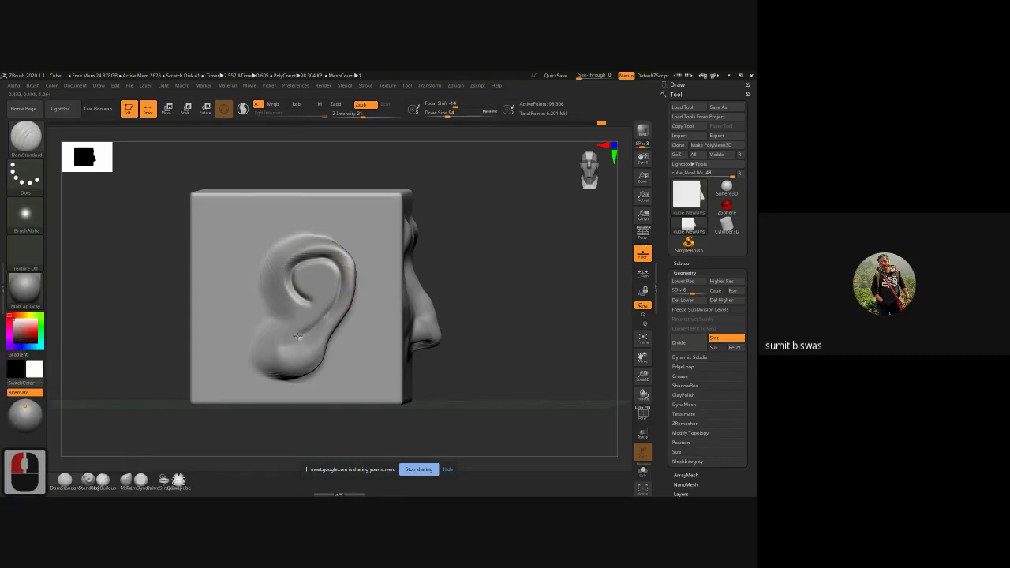
- Carve a notch above the lobe at the ear's rear edge and deepen the grooves along the rear curve
mouse_move(280, 340)
mouse_down()
mouse_move(264, 331)
mouse_move(281, 324)
mouse_up()
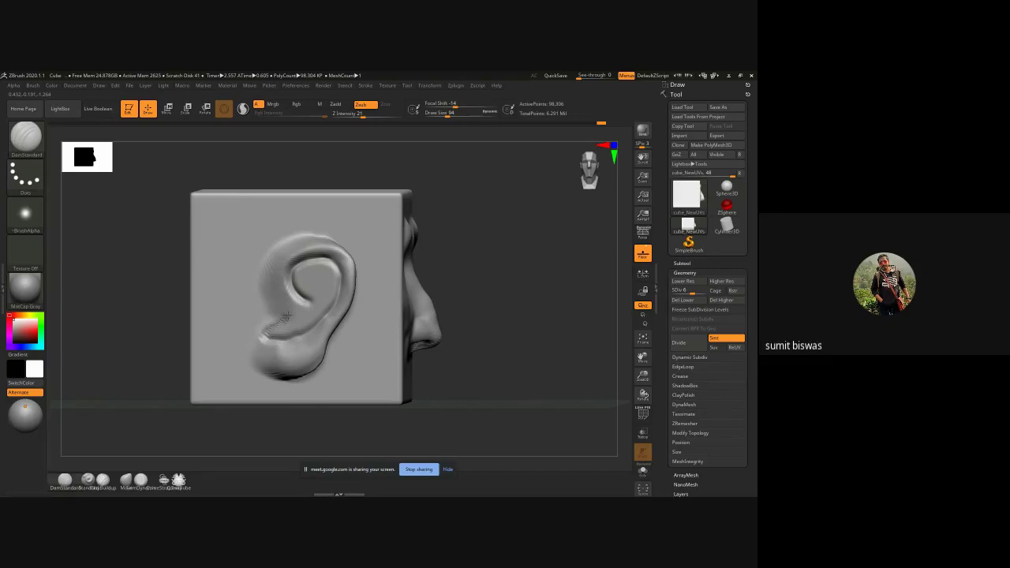
drag(288, 307, 283, 326)
drag(291, 319, 292, 322)
mouse_move(289, 332)
mouse_down()
mouse_move(267, 336)
mouse_move(313, 319)
mouse_move(283, 305)
mouse_up()
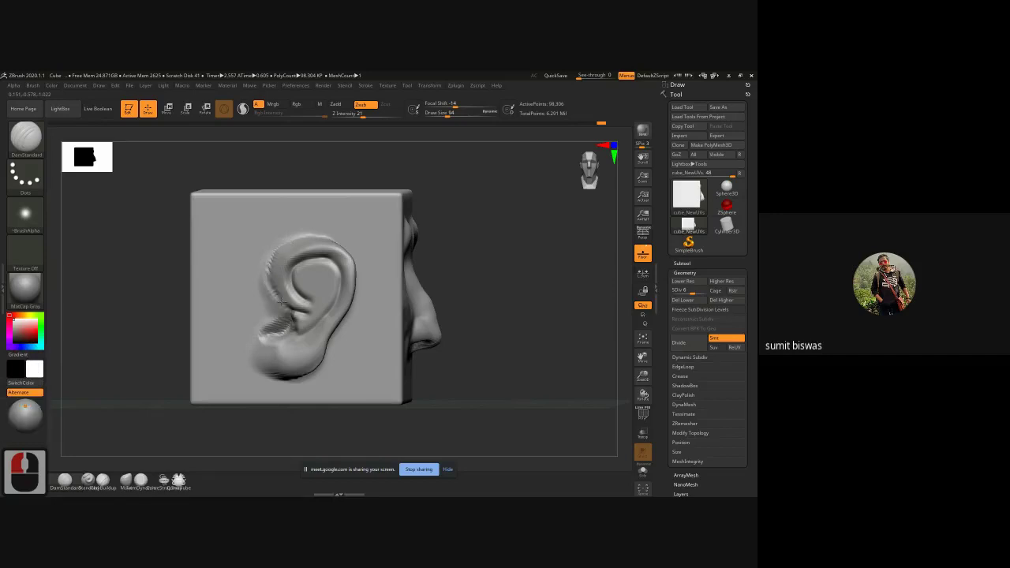
drag(282, 301, 289, 308)
mouse_move(264, 267)
mouse_down()
mouse_move(290, 309)
mouse_move(310, 313)
mouse_up()
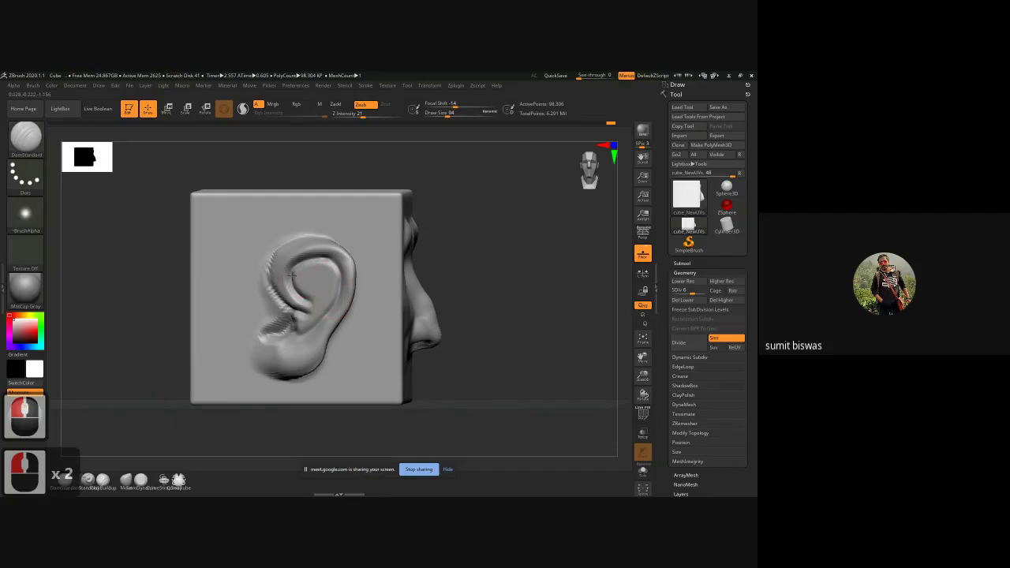
drag(292, 275, 313, 316)
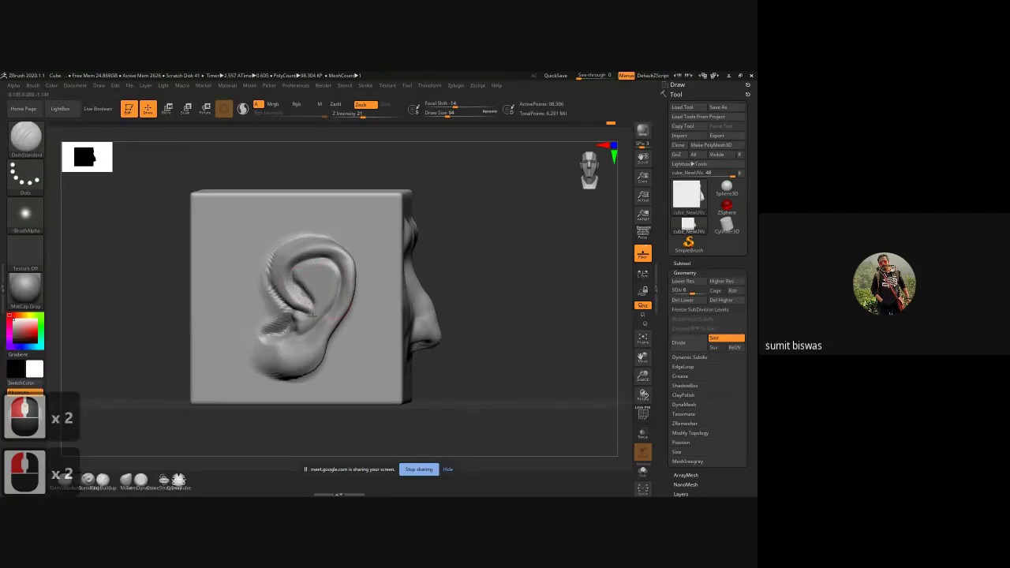
- Thicken the ear's upper rim and fill out its inner bowl with ClayBuildup at draw size 82
mouse_move(469, 288)
mouse_down()
mouse_move(474, 278)
mouse_move(404, 310)
mouse_up()
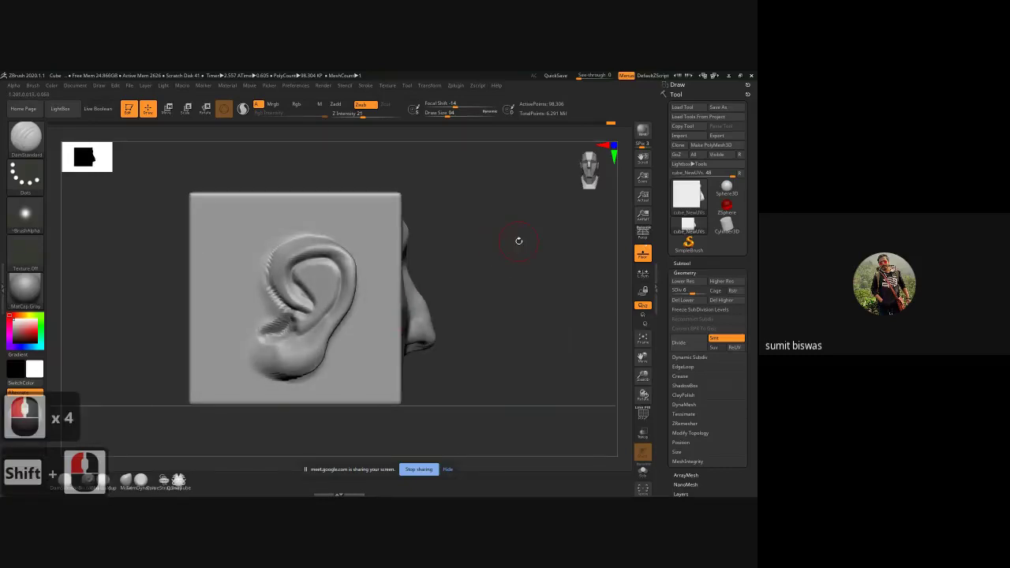
key(b)
key(c)
key(b)
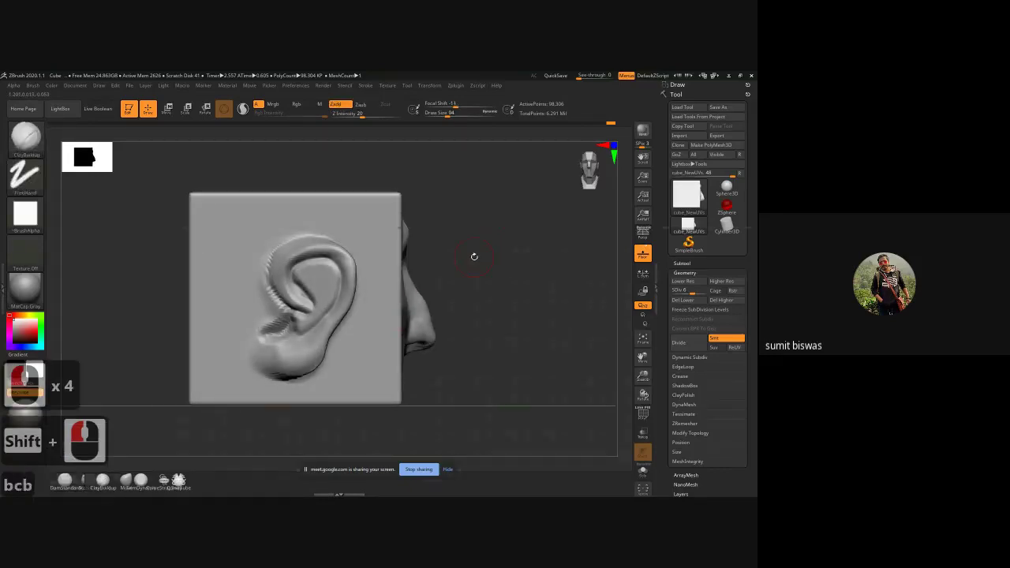
mouse_move(474, 257)
alt+right_down()
mouse_move(522, 265)
mouse_move(380, 256)
alt+right_up()
key(bracketleft)
key(bracketleft)
key(bracketleft)
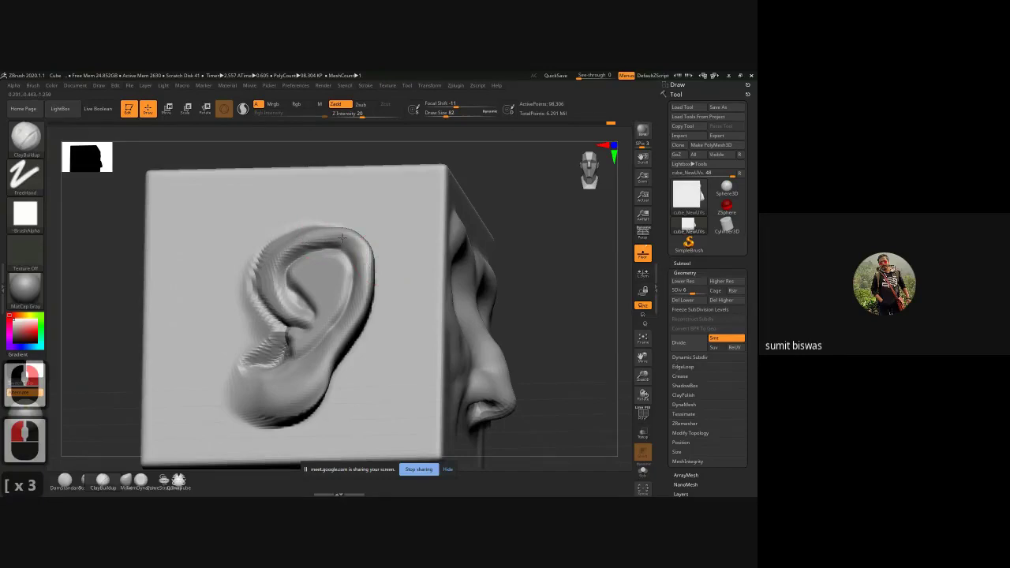
mouse_move(340, 238)
mouse_down()
mouse_move(294, 243)
mouse_move(272, 284)
mouse_up()
mouse_move(282, 268)
mouse_down()
mouse_move(273, 286)
mouse_move(330, 238)
mouse_move(355, 246)
mouse_move(347, 239)
mouse_up()
mouse_move(331, 237)
mouse_down()
mouse_move(362, 251)
mouse_move(317, 233)
mouse_move(273, 265)
mouse_move(295, 246)
mouse_move(361, 248)
mouse_move(308, 272)
mouse_up()
mouse_move(324, 265)
mouse_down()
mouse_move(297, 267)
mouse_move(340, 273)
mouse_move(315, 286)
mouse_move(324, 298)
mouse_move(333, 278)
mouse_move(332, 295)
mouse_move(348, 280)
mouse_move(311, 334)
mouse_move(314, 321)
mouse_up()
- Build up the inner fold toward the lobe at draw size 74 and smooth the area beside the notch
key(bracketleft)
key(bracketleft)
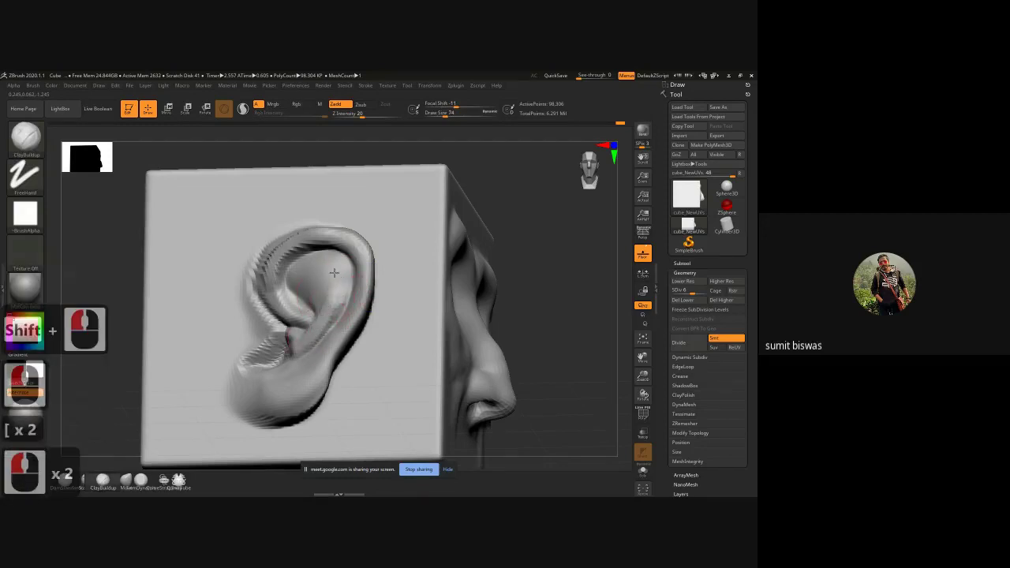
mouse_move(335, 273)
mouse_down()
mouse_move(323, 310)
mouse_move(332, 318)
mouse_move(307, 347)
mouse_up()
mouse_move(293, 331)
shift+mouse_down()
mouse_move(292, 349)
mouse_move(315, 324)
mouse_move(288, 353)
shift+mouse_up()
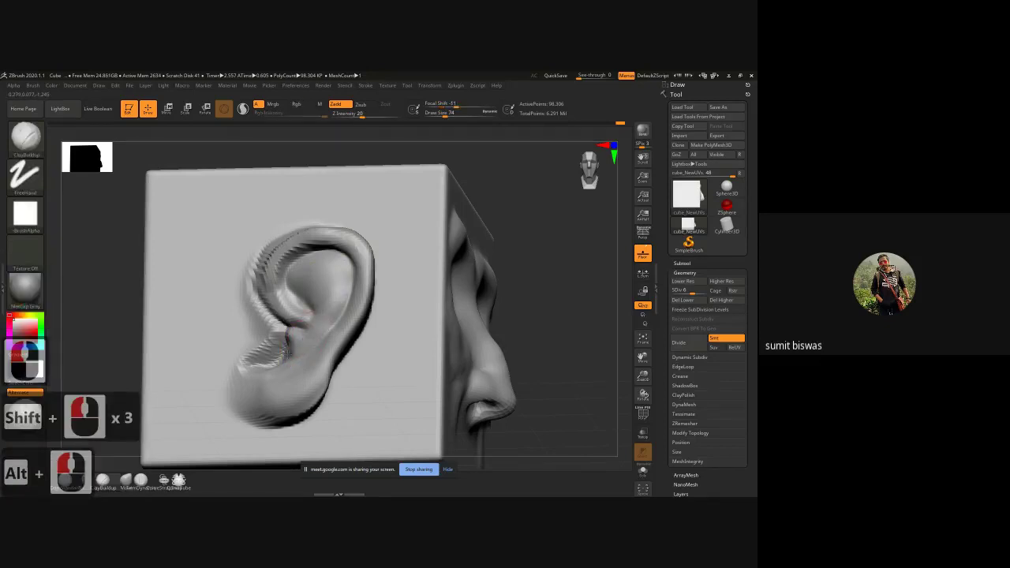
- Dig out the ear canal hollow between the inner fold and the lobe with inverted ClayBuildup strokes
alt+drag(325, 325, 288, 358)
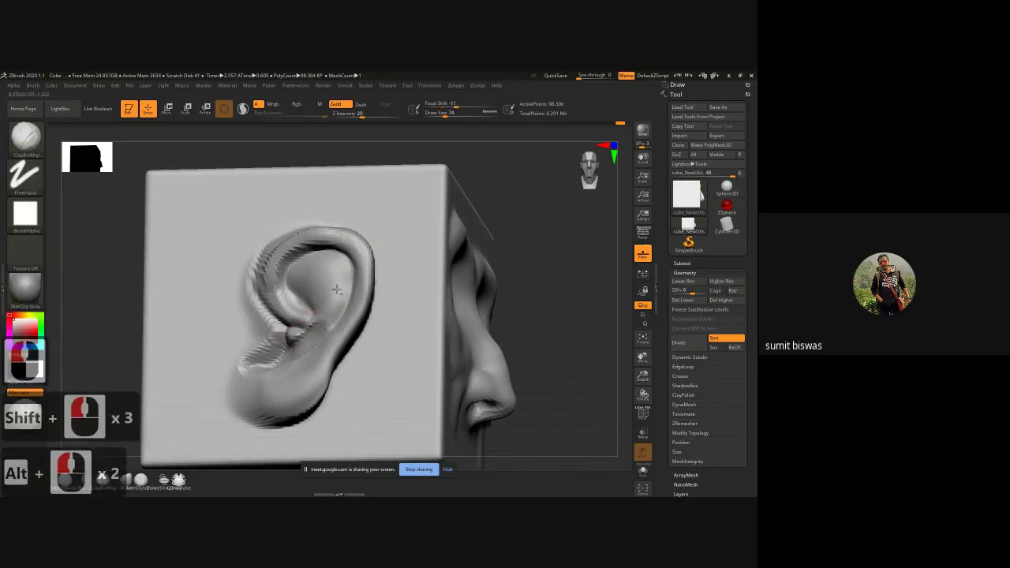
alt+drag(322, 316, 294, 357)
alt+drag(324, 308, 312, 314)
alt+drag(312, 314, 302, 318)
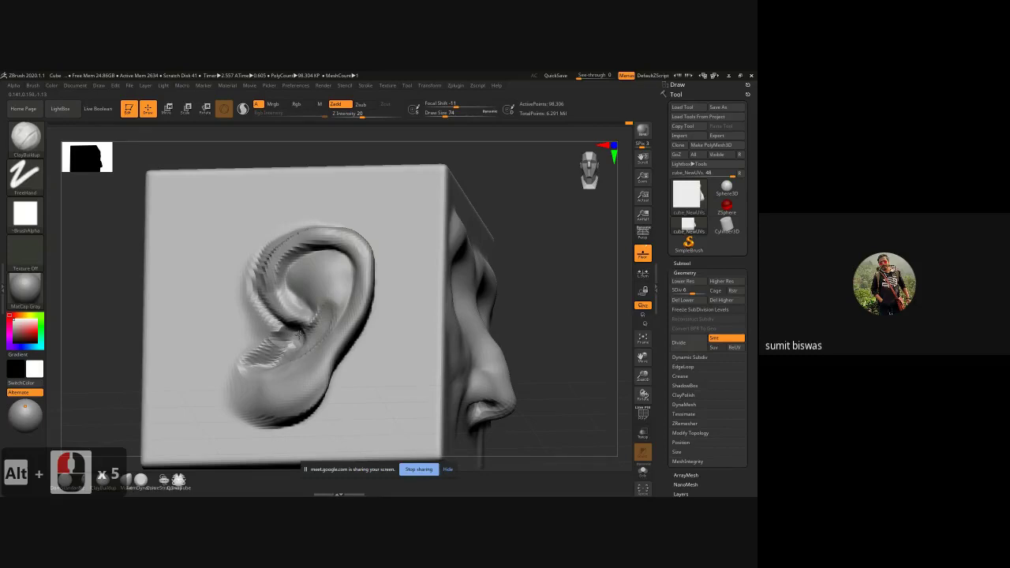
alt+drag(298, 336, 287, 345)
shift+drag(539, 300, 536, 302)
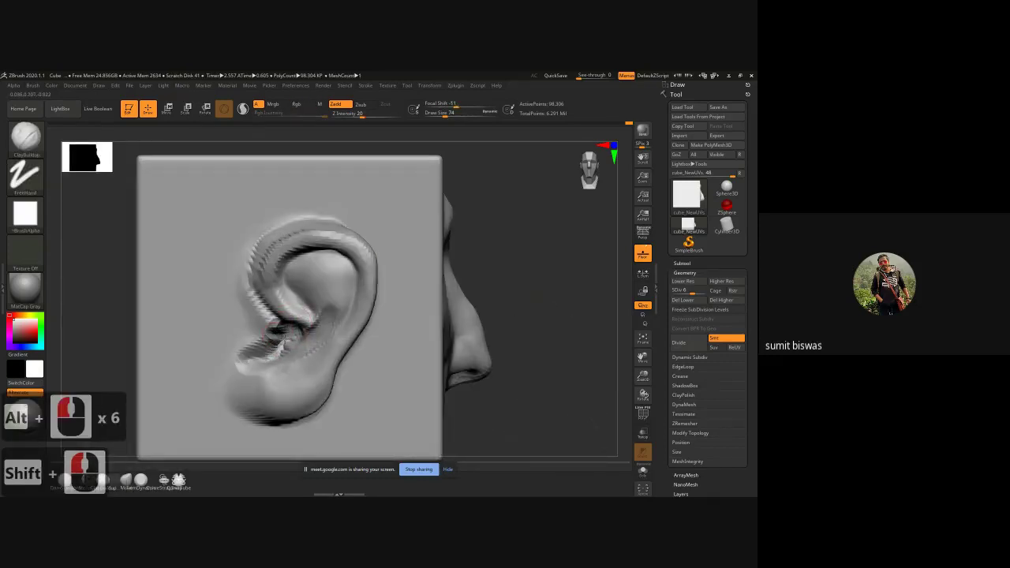
alt+drag(281, 340, 286, 338)
- Build up the curled ridge above the ear canal and along the ear's upper rear rim with ClayBuildup
drag(276, 264, 282, 298)
drag(276, 291, 300, 319)
drag(281, 299, 300, 320)
drag(289, 308, 302, 321)
mouse_move(285, 244)
mouse_down()
mouse_move(278, 253)
mouse_move(329, 239)
mouse_up()
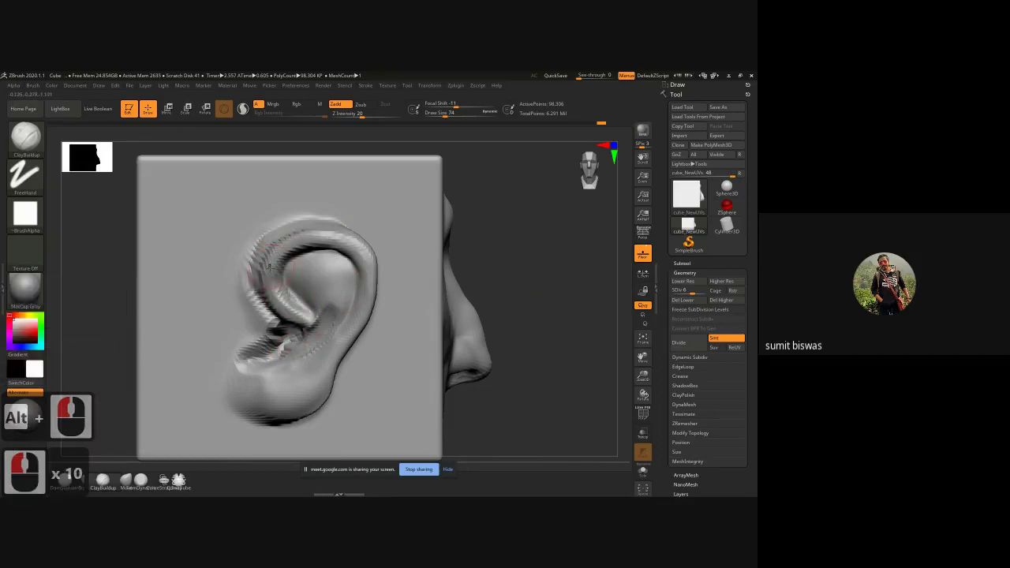
mouse_move(297, 311)
mouse_down()
mouse_move(308, 319)
mouse_move(291, 313)
mouse_up()
- Smooth the ear's inner bowl and curled ridge, and raise the mesh to subdivision level 7
mouse_move(507, 287)
mouse_down()
mouse_move(504, 270)
mouse_move(325, 306)
mouse_move(293, 348)
mouse_up()
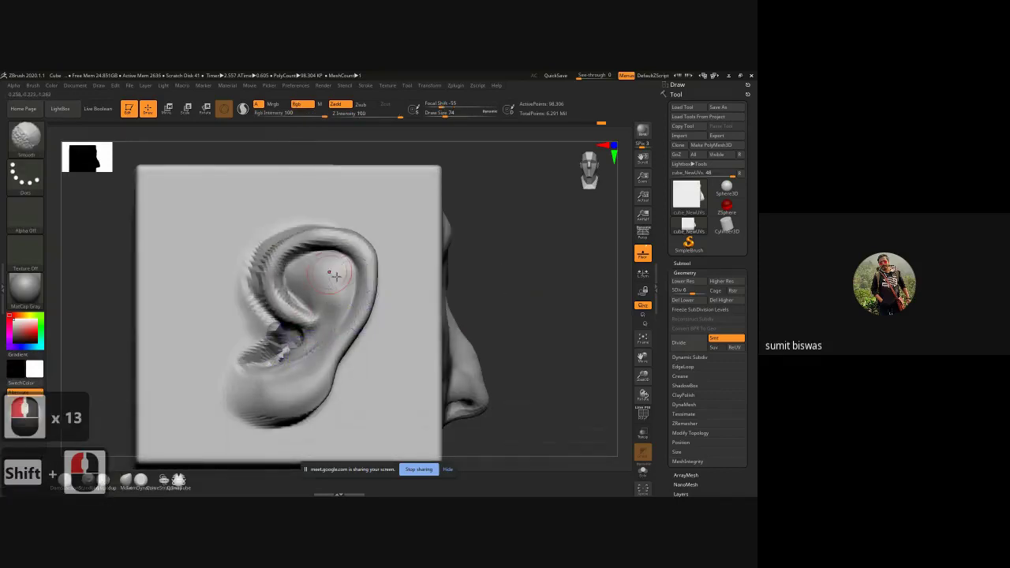
drag(287, 266, 316, 323)
mouse_move(315, 284)
mouse_down()
mouse_move(316, 322)
mouse_move(307, 322)
mouse_move(315, 325)
mouse_up()
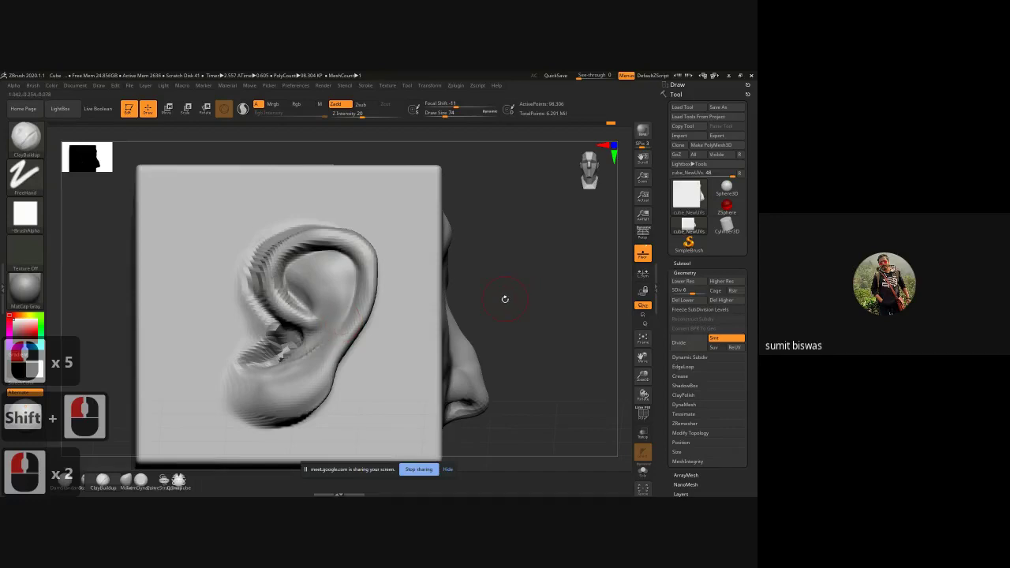
key(d)
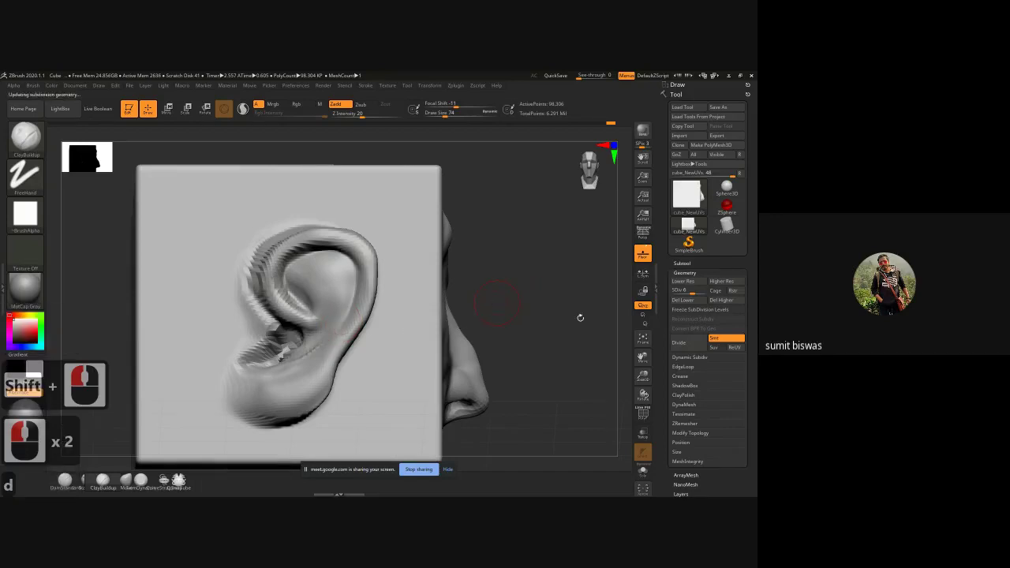
alt+drag(516, 320, 533, 304)
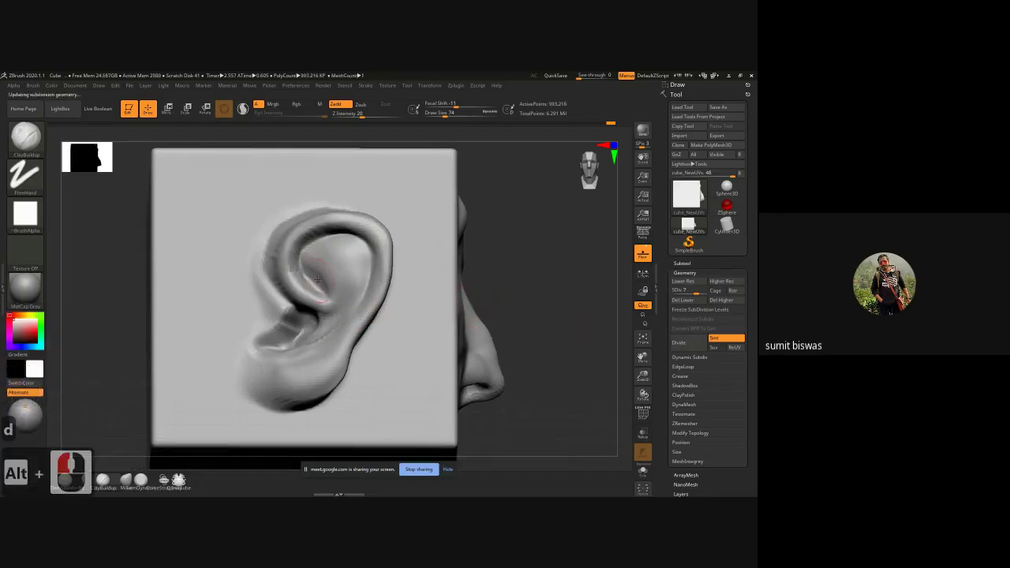
- Sharpen the crease under the inner curl and around the ear canal with DamStandard at draw size 74, smoothing where rough
key(b)
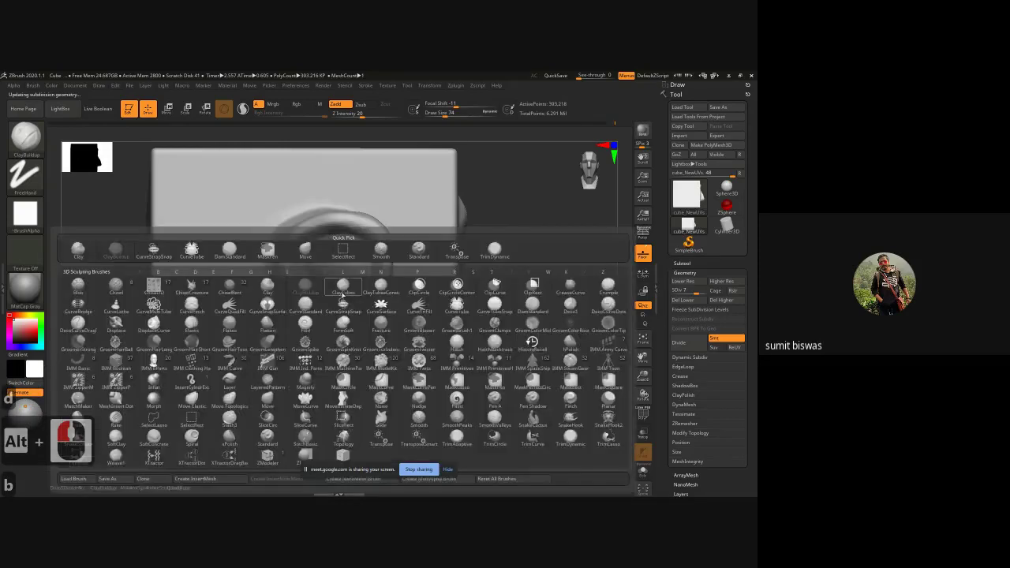
key(d)
key(s)
key(alt)
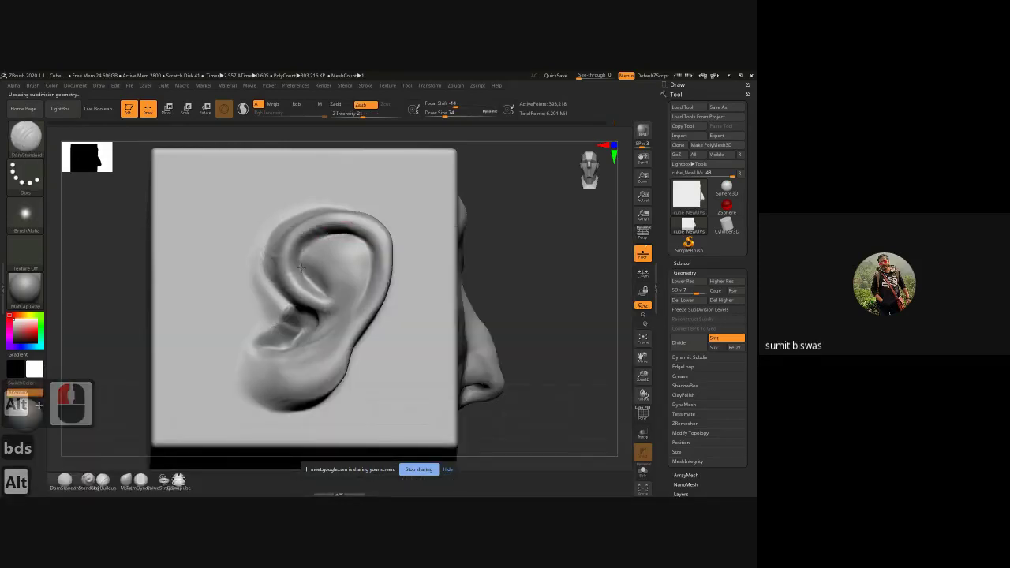
alt+drag(305, 247, 327, 242)
key(ctrl+z)
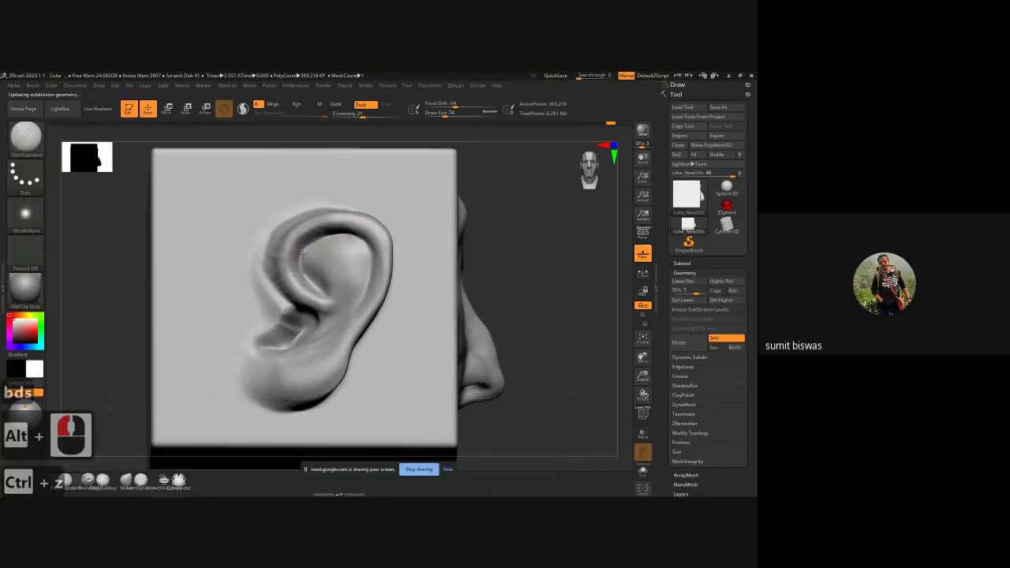
drag(311, 285, 334, 295)
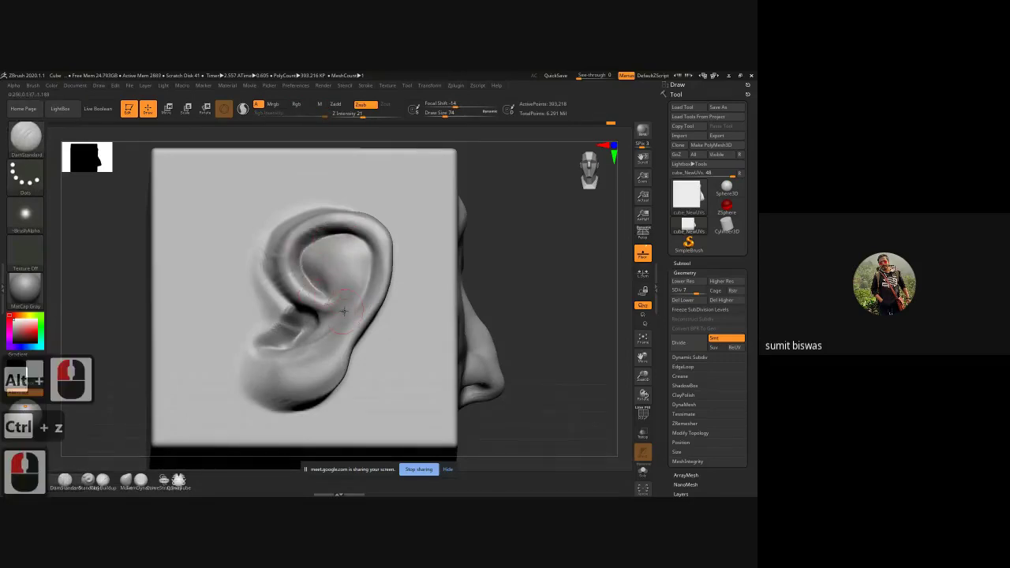
mouse_move(323, 316)
mouse_down()
mouse_move(323, 294)
mouse_move(326, 309)
mouse_up()
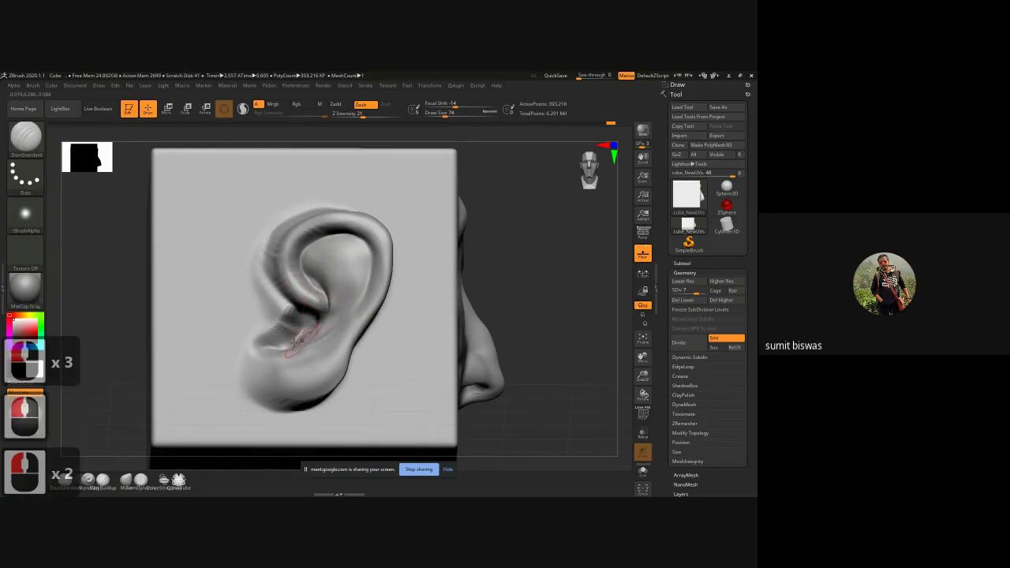
mouse_move(298, 345)
mouse_down()
mouse_move(320, 325)
mouse_move(304, 330)
mouse_move(324, 300)
mouse_up()
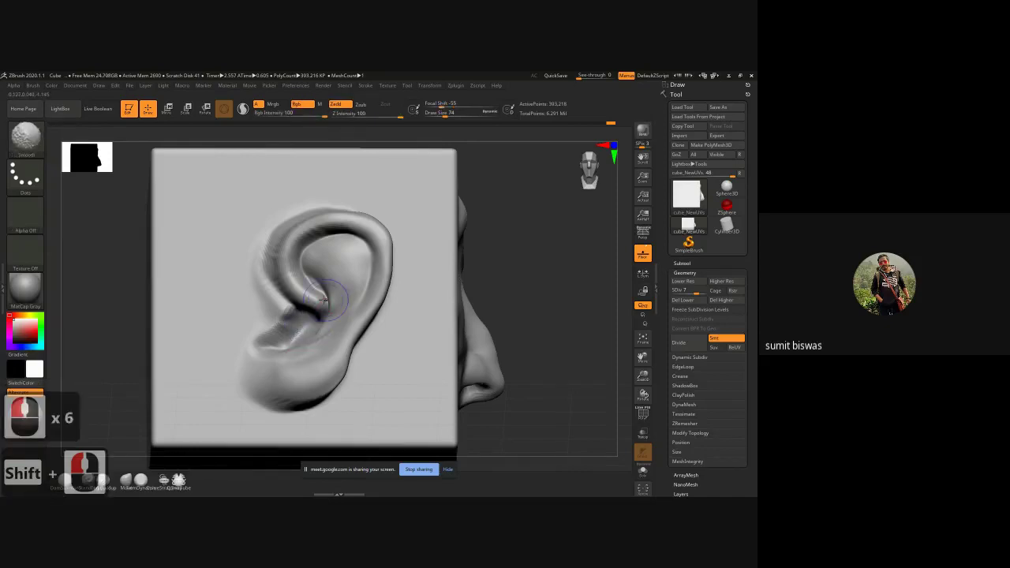
mouse_move(293, 341)
mouse_down()
mouse_move(316, 328)
mouse_move(305, 336)
mouse_move(326, 290)
mouse_up()
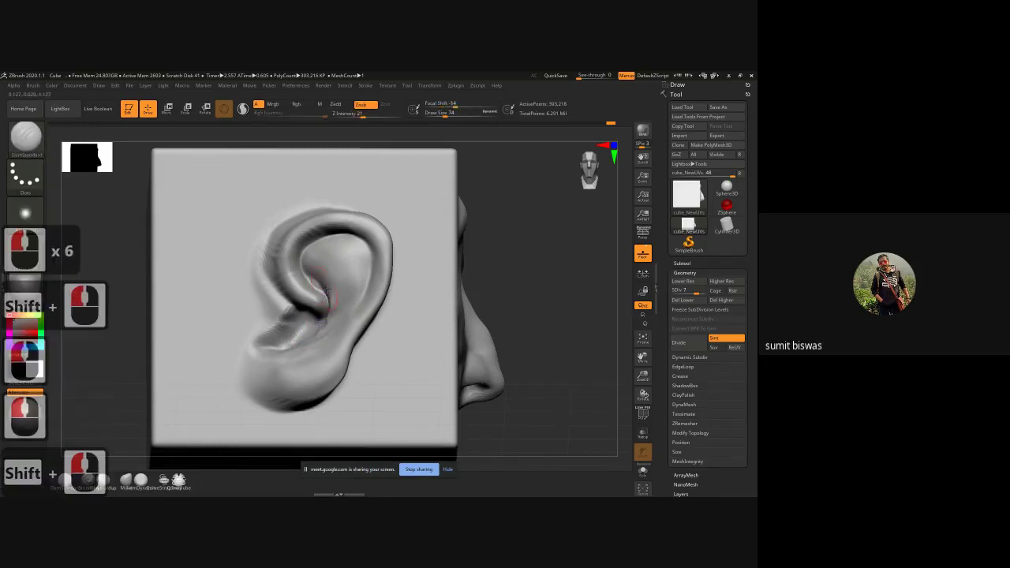
- Carve a fine crease along the notch just above the lobe with DamStandard
drag(524, 262, 545, 260)
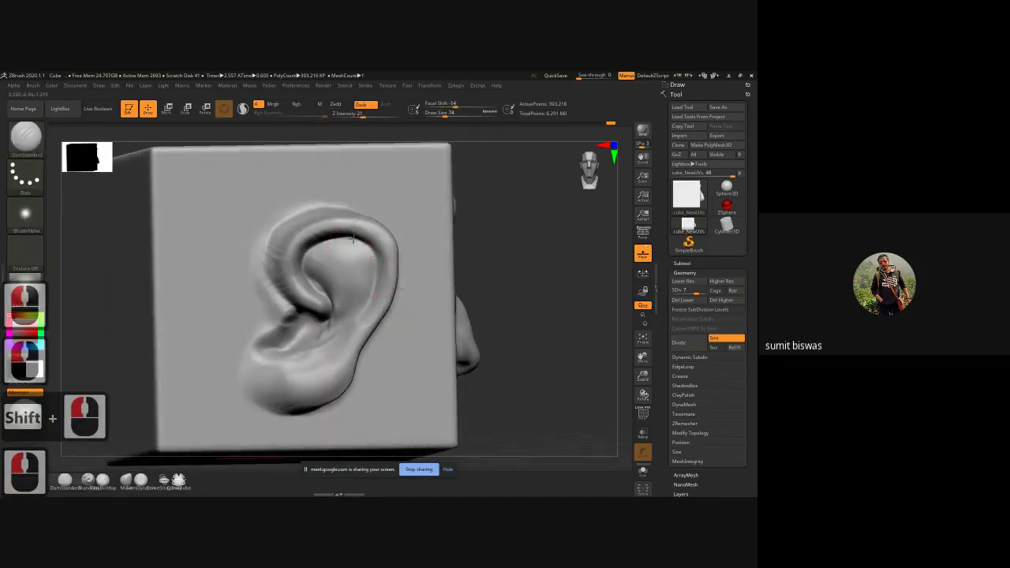
drag(354, 238, 372, 273)
key(ctrl+z)
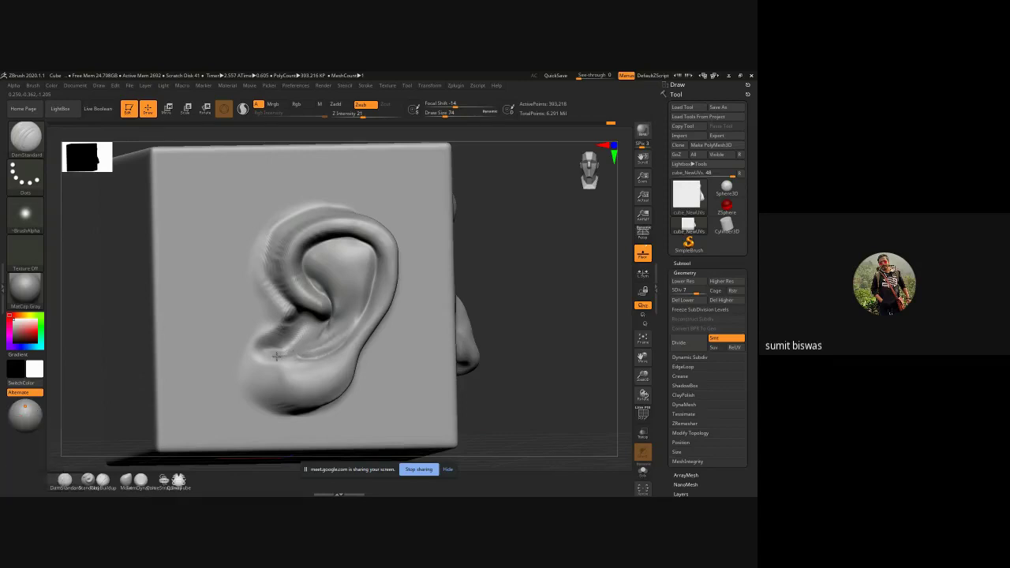
drag(262, 352, 290, 355)
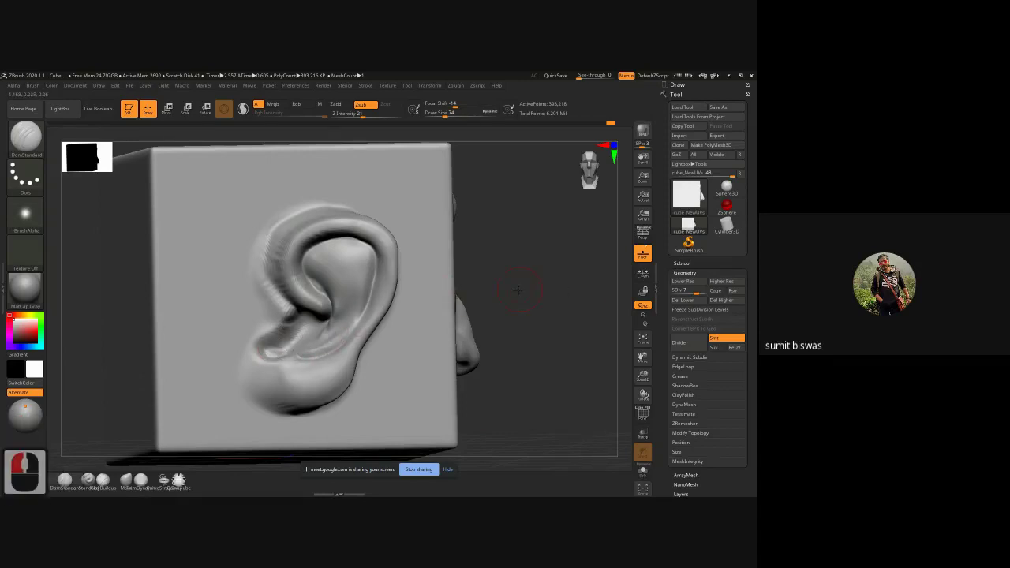
mouse_move(517, 290)
mouse_down()
mouse_move(530, 291)
mouse_move(497, 292)
mouse_move(520, 296)
mouse_up()
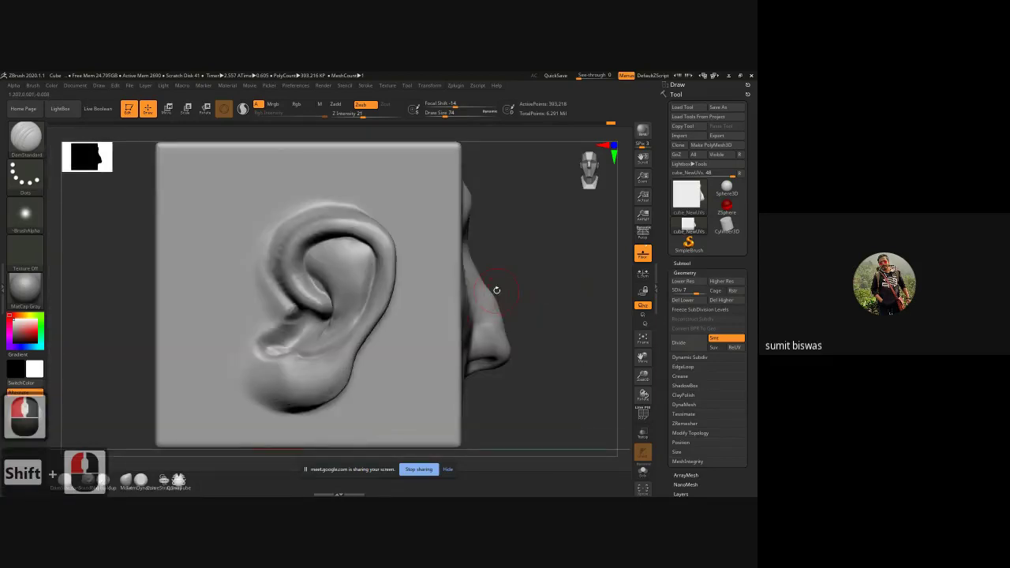
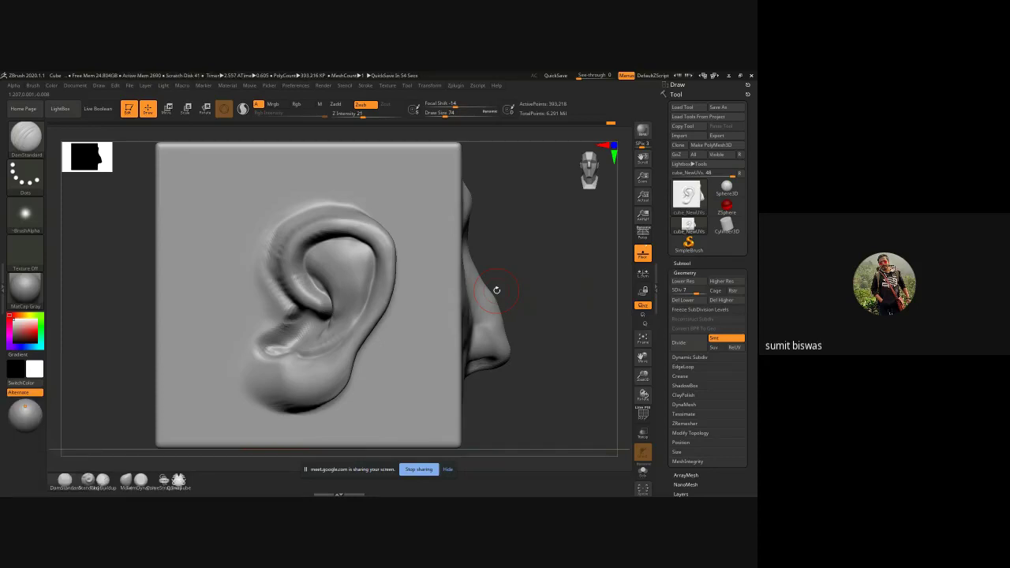
key(1)
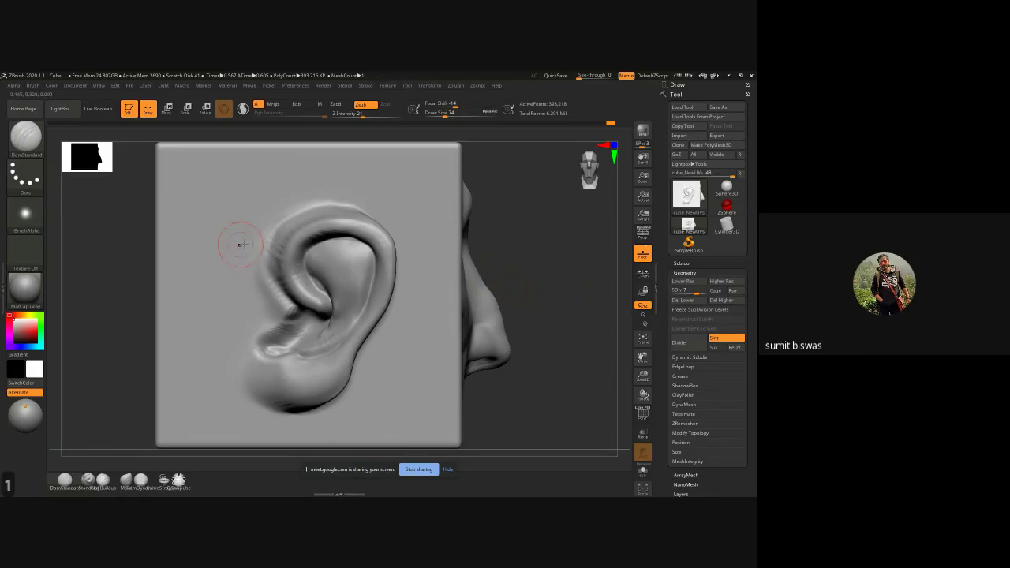
drag(272, 173, 170, 295)
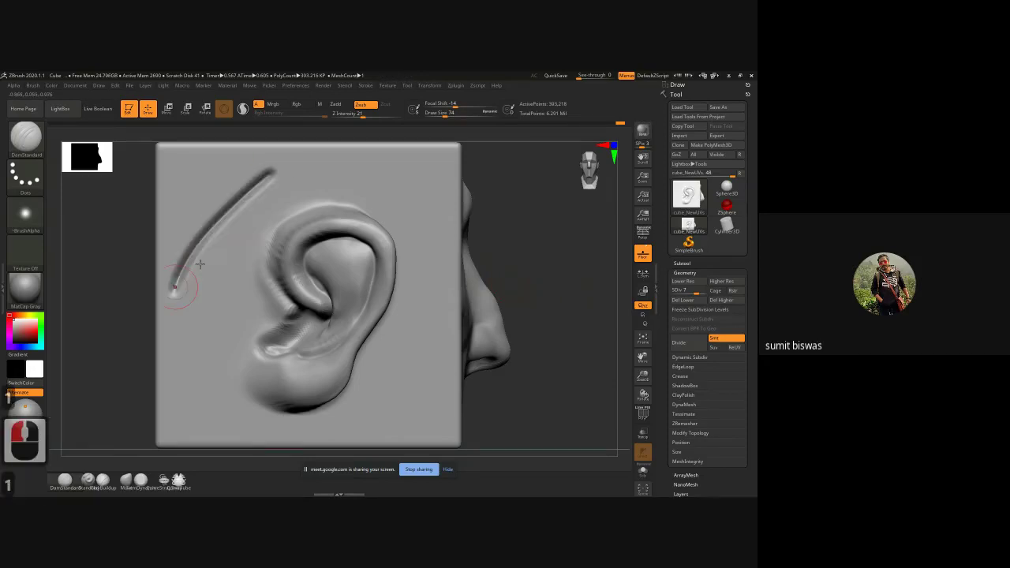
key(ctrl)
key(ctrl+z)
key(ctrl+z)
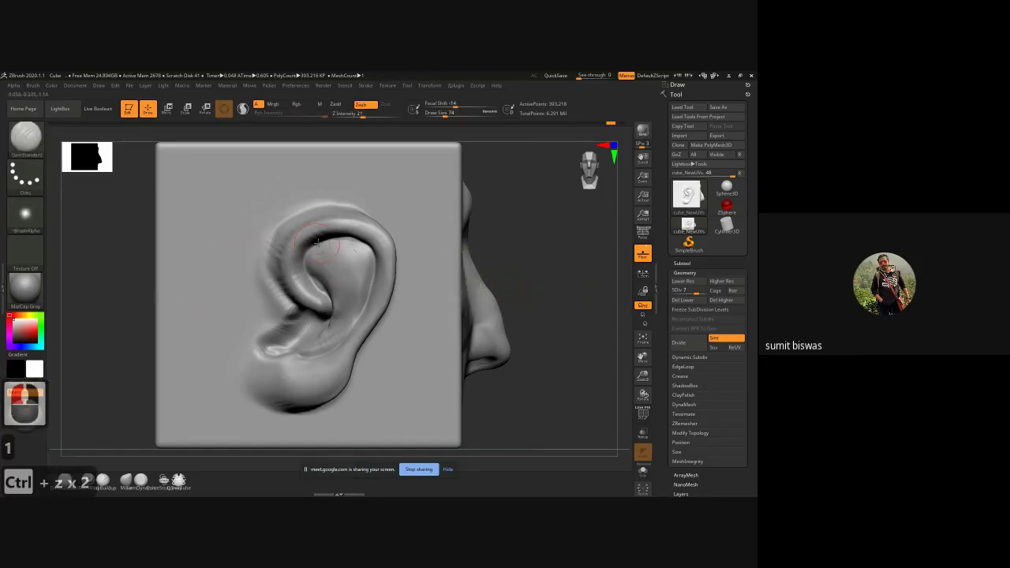
drag(509, 271, 525, 274)
key(ctrl+z)
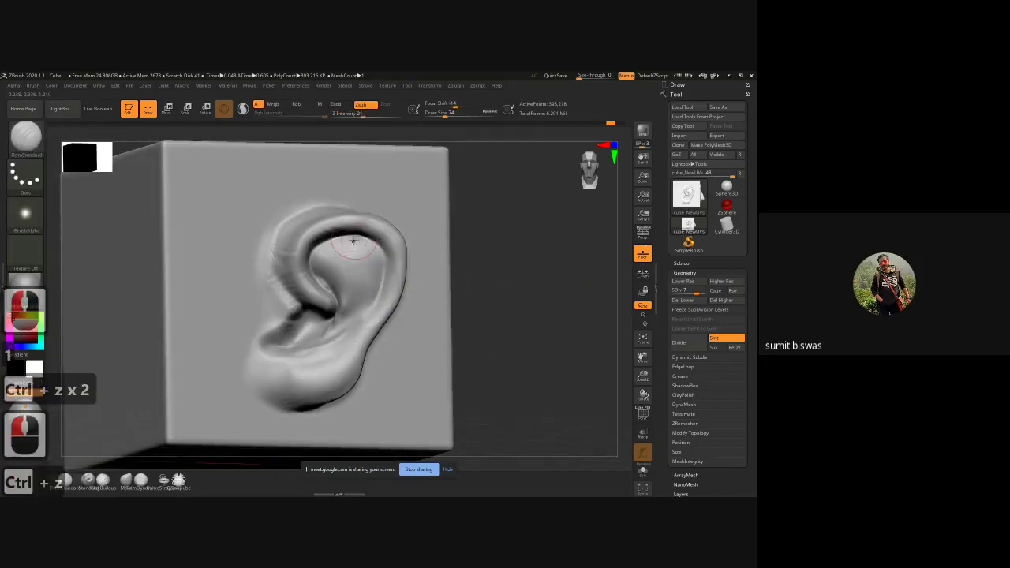
- Carve the crease inside the ear's outer rim down to the notch above the lobe with DamStandard, repeating the stroke and smoothing it
mouse_move(360, 236)
mouse_down()
mouse_move(377, 251)
mouse_move(382, 281)
mouse_move(371, 309)
mouse_move(298, 358)
mouse_up()
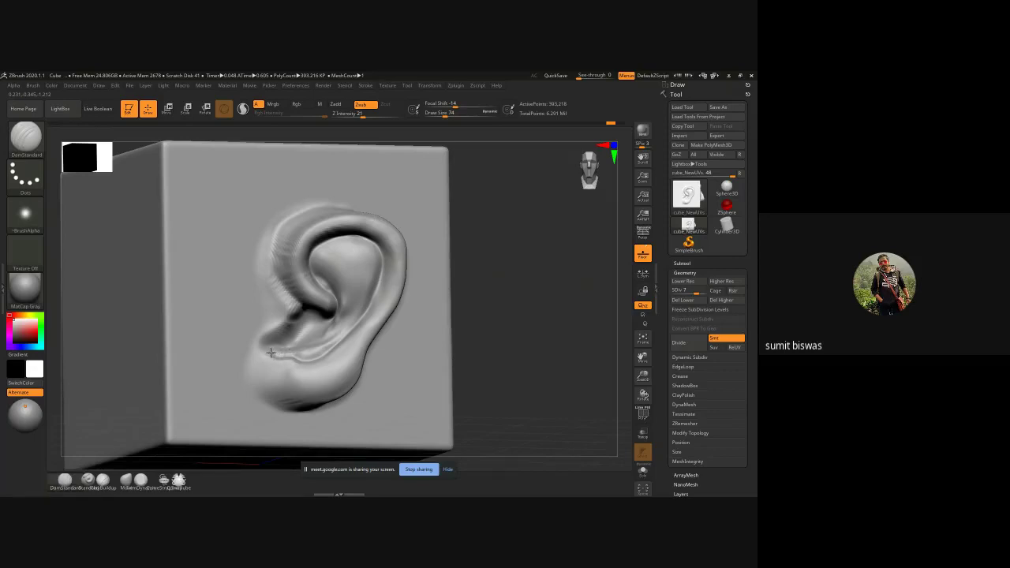
drag(270, 353, 322, 359)
key(1)
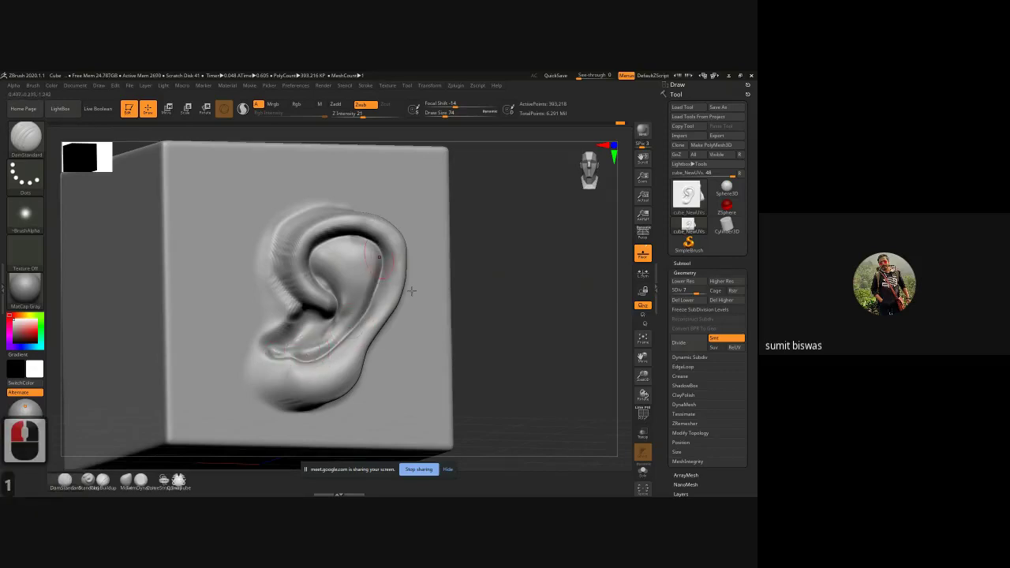
shift+drag(532, 278, 515, 308)
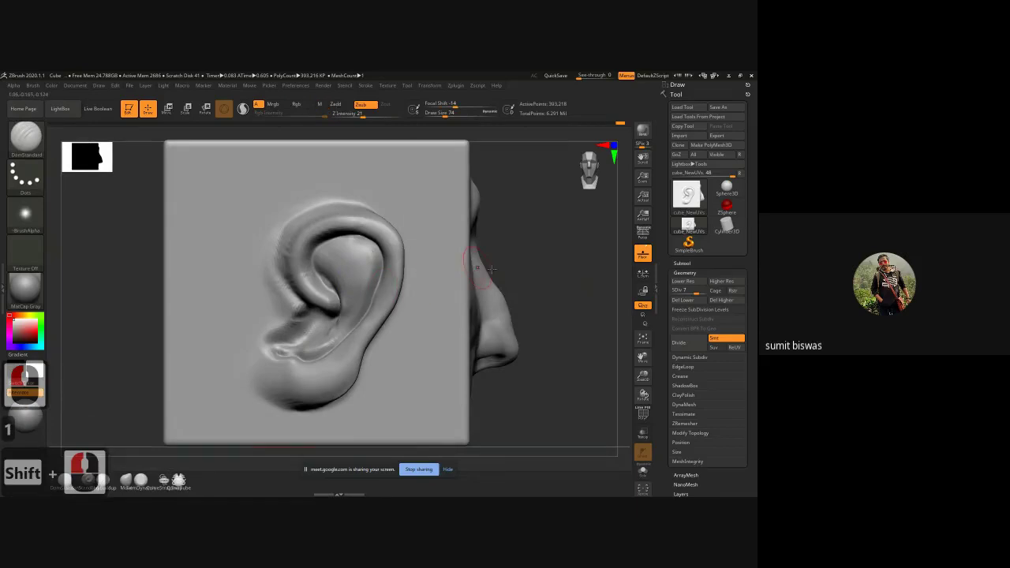
drag(560, 282, 566, 282)
mouse_move(367, 255)
shift+mouse_down()
mouse_move(345, 244)
mouse_move(359, 262)
mouse_move(369, 256)
shift+mouse_up()
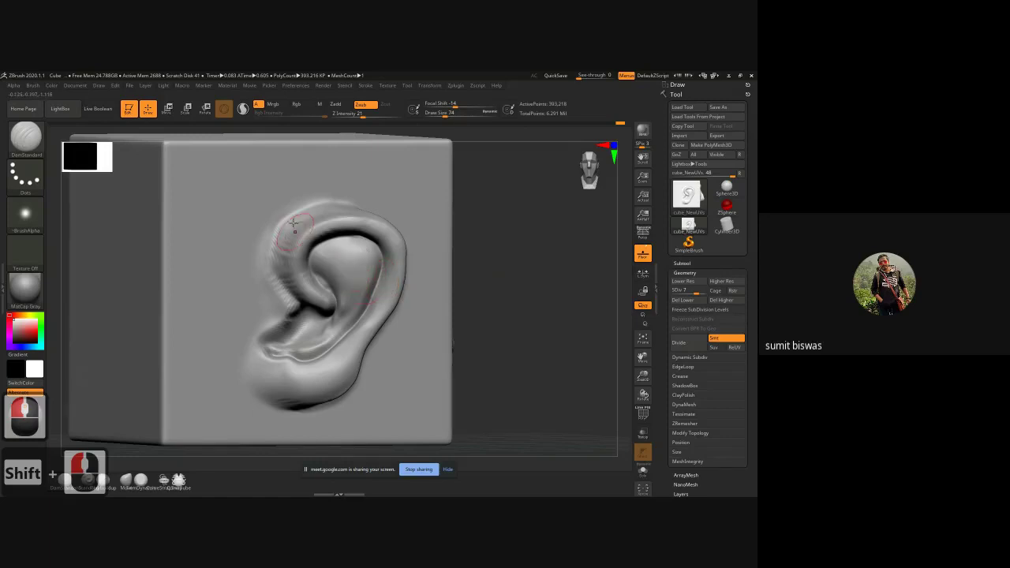
- Rework the ridged side where the ear joins the cube face and smooth it from the upper curl down to the notch
mouse_move(270, 239)
mouse_down()
mouse_move(276, 274)
mouse_move(300, 302)
mouse_up()
mouse_move(279, 227)
shift+mouse_down()
mouse_move(274, 273)
mouse_move(284, 206)
shift+mouse_up()
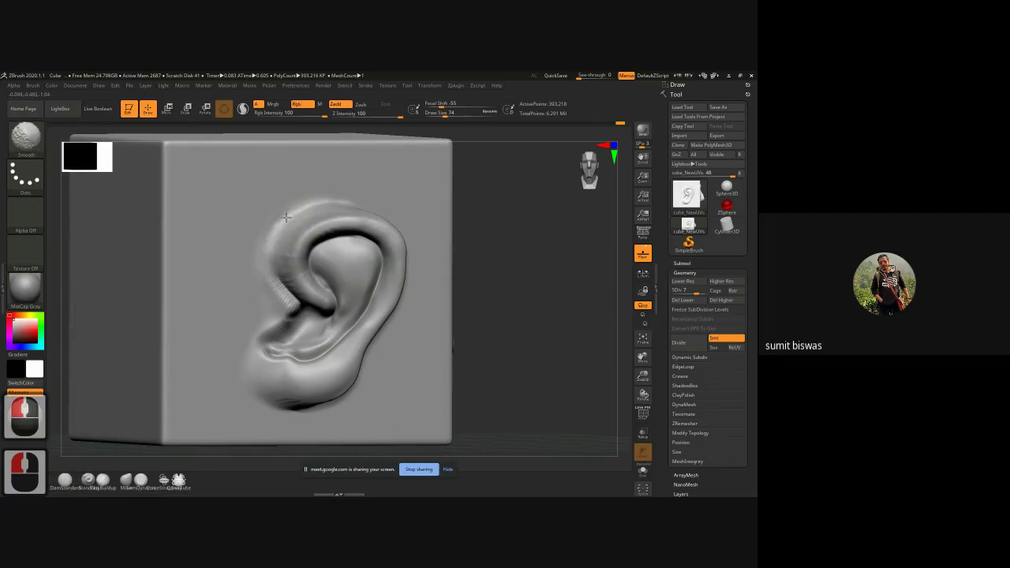
mouse_move(267, 239)
shift+mouse_down()
mouse_move(281, 300)
mouse_move(241, 332)
shift+mouse_up()
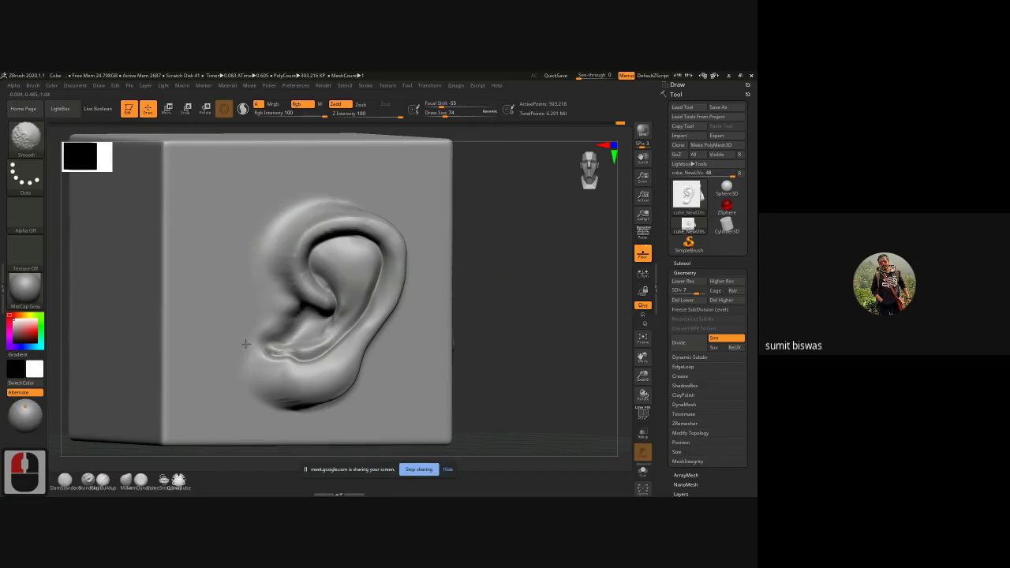
shift+drag(503, 354, 532, 329)
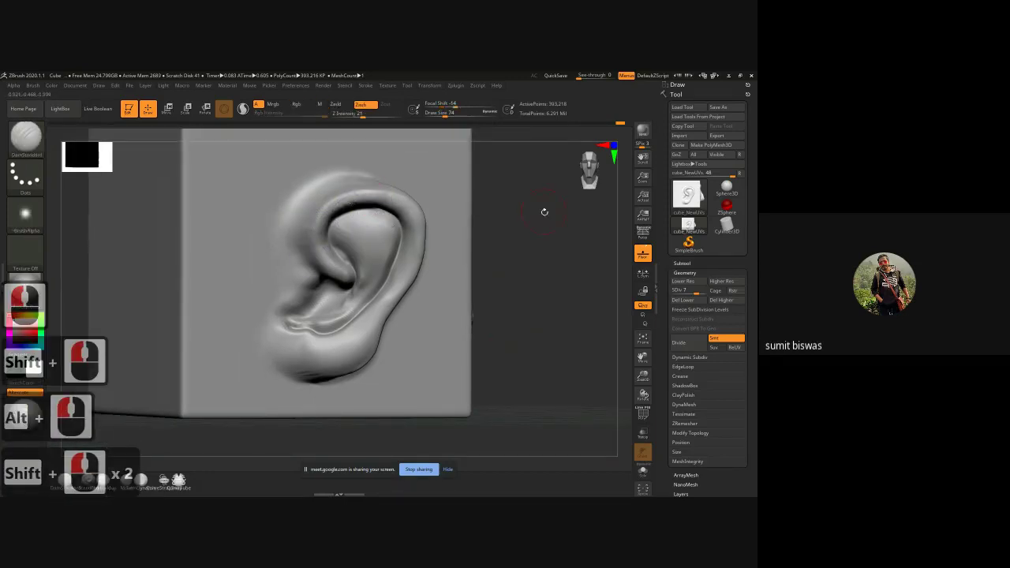
shift+drag(544, 211, 475, 218)
- Refine the top and back of the ear's outer rim at draw size 86, smoothing the rough marks down towards the lobe
mouse_move(581, 204)
mouse_down()
mouse_move(595, 229)
mouse_move(347, 221)
mouse_up()
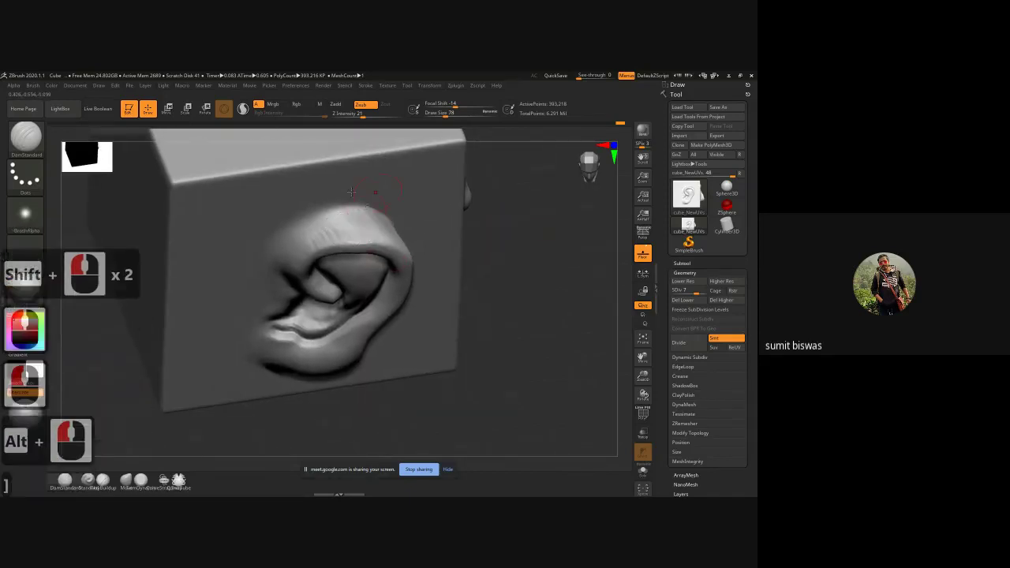
key(bracketright)
key(bracketright)
key(bracketright)
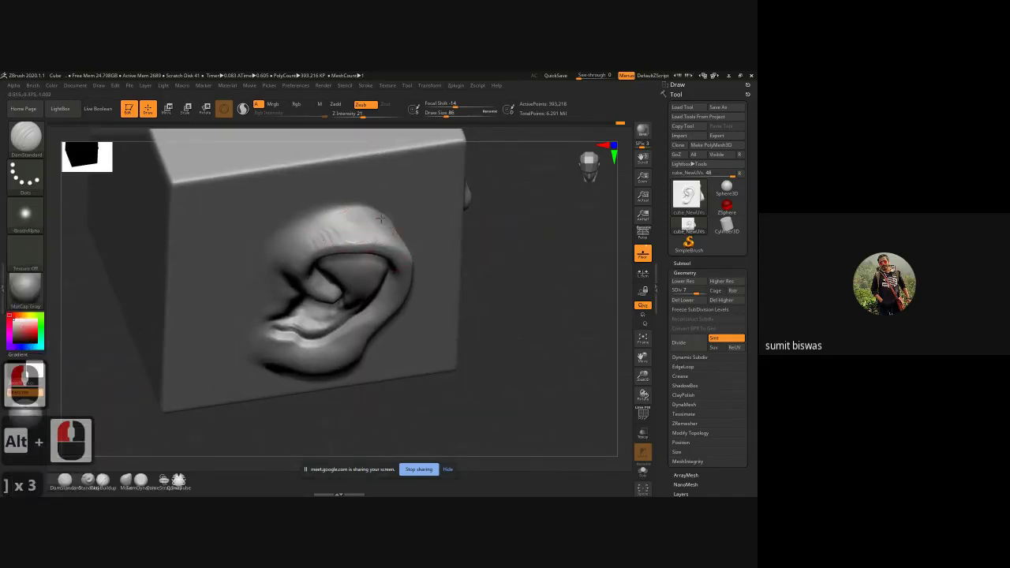
mouse_move(382, 219)
mouse_down()
mouse_move(348, 215)
mouse_move(283, 249)
mouse_move(330, 219)
mouse_move(371, 217)
mouse_move(316, 223)
mouse_move(289, 241)
mouse_move(381, 214)
mouse_move(360, 209)
mouse_up()
mouse_move(514, 244)
mouse_down()
mouse_move(325, 219)
mouse_move(393, 226)
mouse_up()
drag(185, 297, 156, 296)
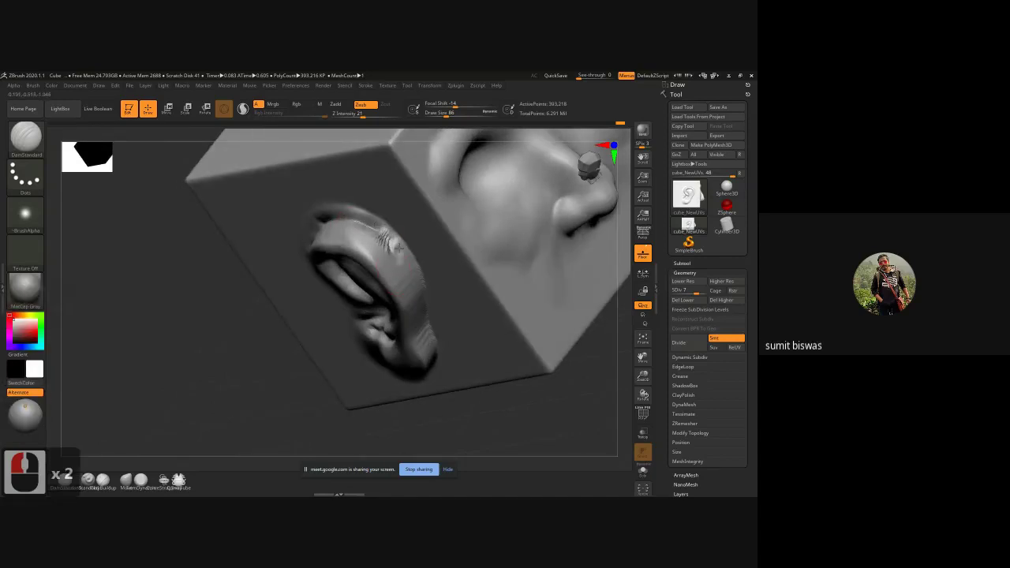
mouse_move(398, 248)
mouse_down()
mouse_move(417, 276)
mouse_move(375, 225)
mouse_move(330, 217)
mouse_move(382, 229)
mouse_move(421, 298)
mouse_up()
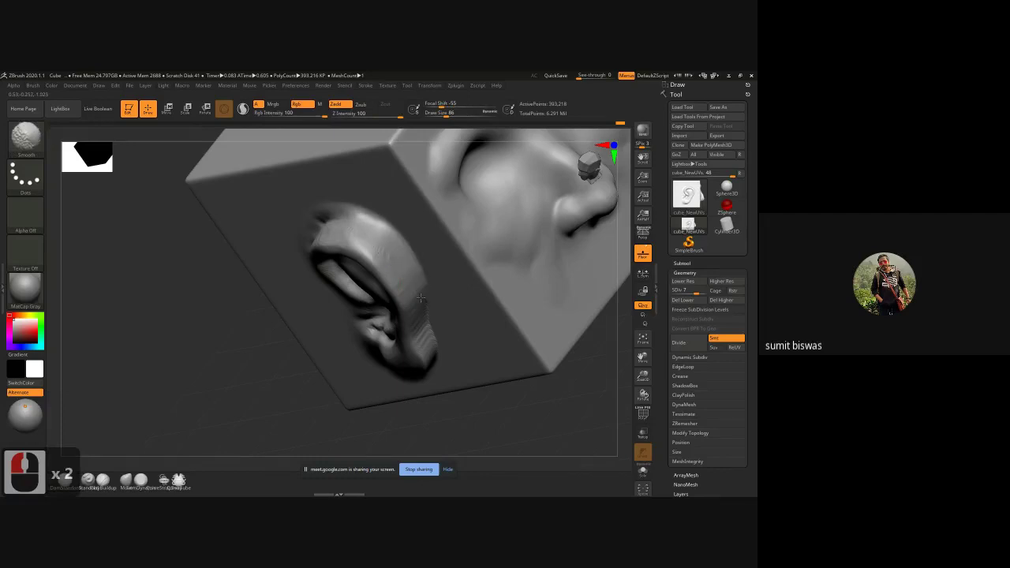
shift+drag(431, 339, 434, 348)
shift+drag(237, 395, 243, 375)
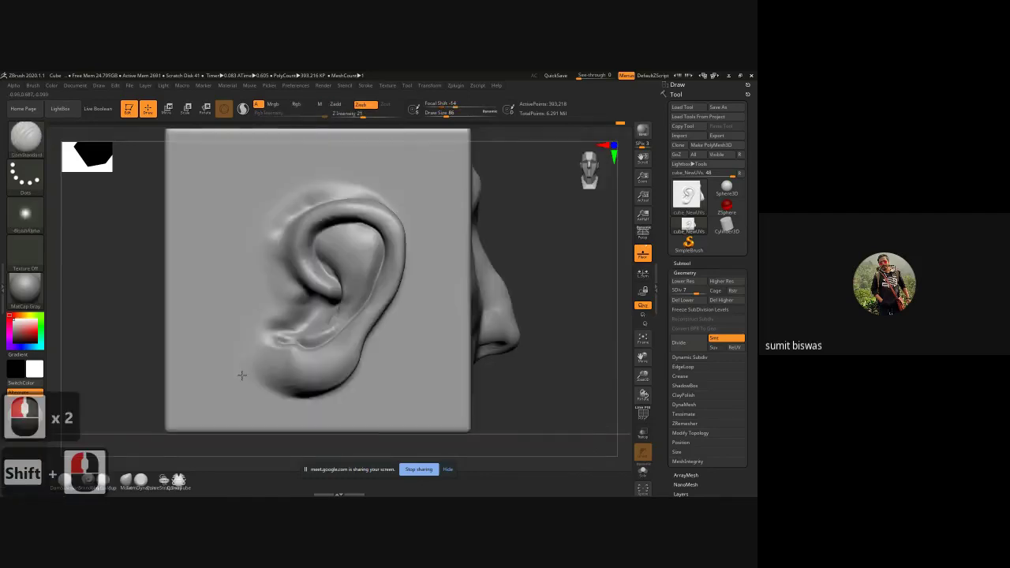
- Build up the tragus beside the ear canal with ClayBuildup and extend the clay down towards the lobe
alt+drag(563, 277, 559, 268)
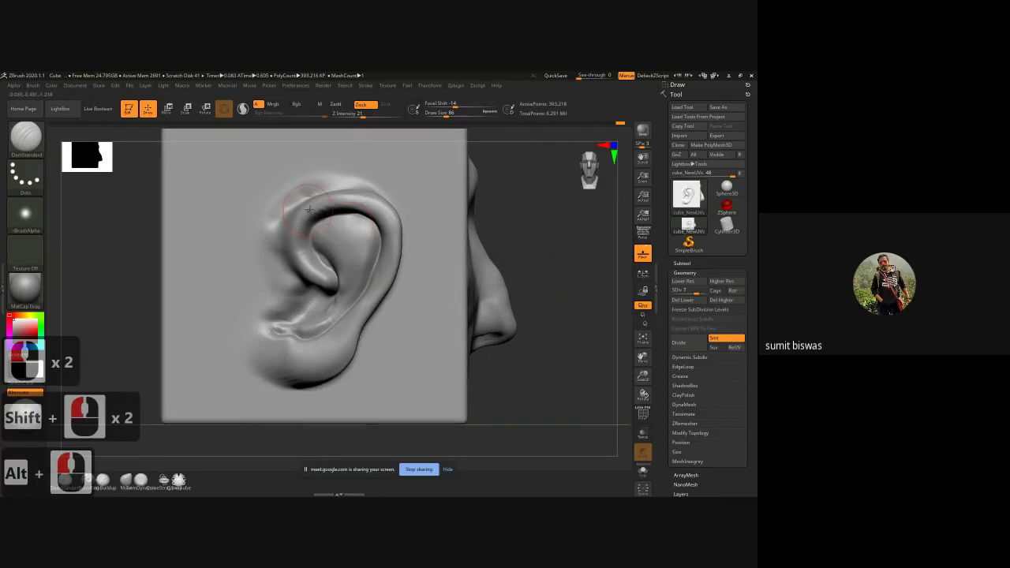
key(b)
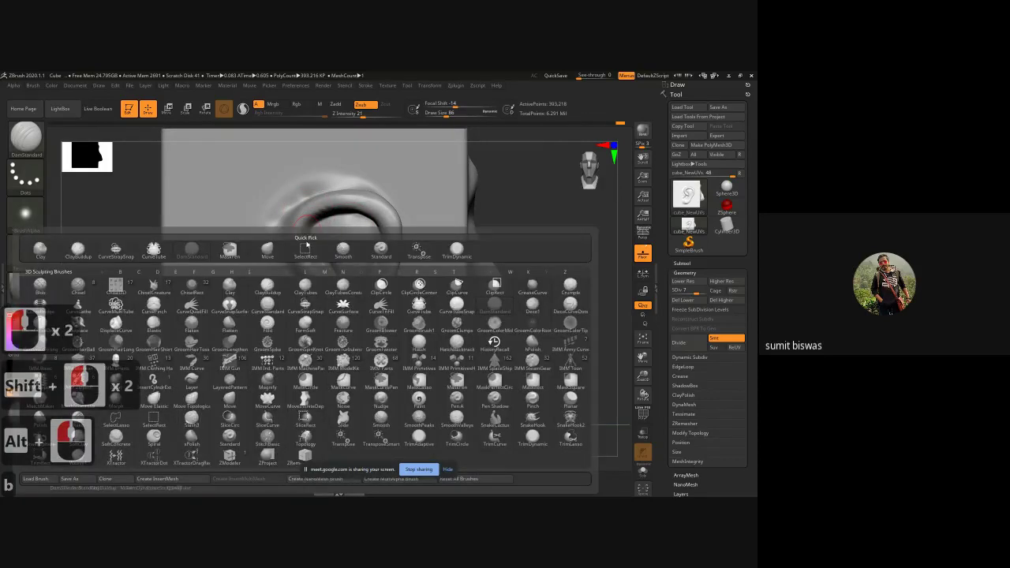
key(c)
key(b)
mouse_move(297, 292)
mouse_down()
mouse_move(285, 273)
mouse_move(302, 295)
mouse_move(287, 297)
mouse_up()
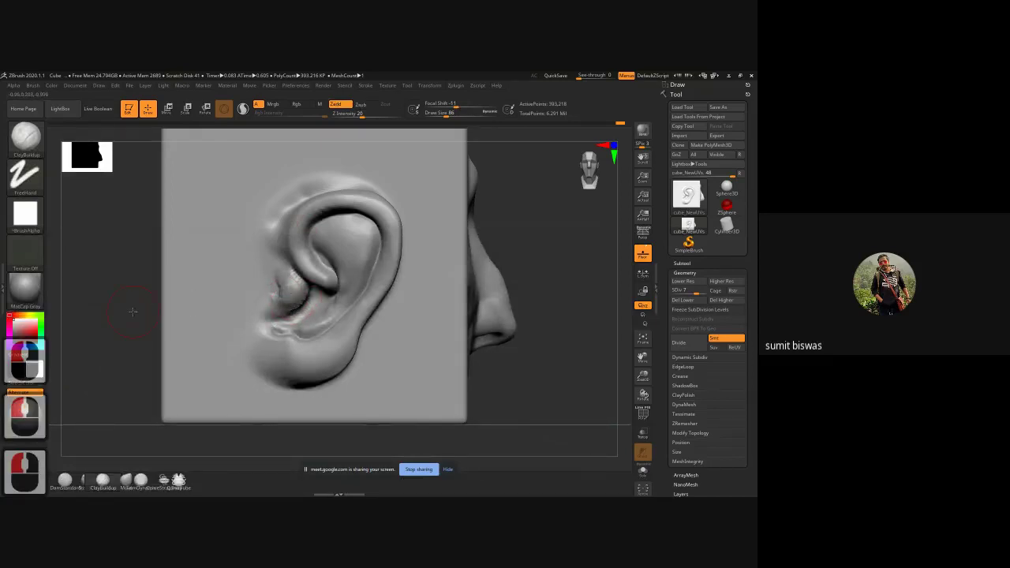
drag(132, 312, 189, 322)
mouse_move(292, 295)
mouse_down()
mouse_move(292, 283)
mouse_move(263, 327)
mouse_up()
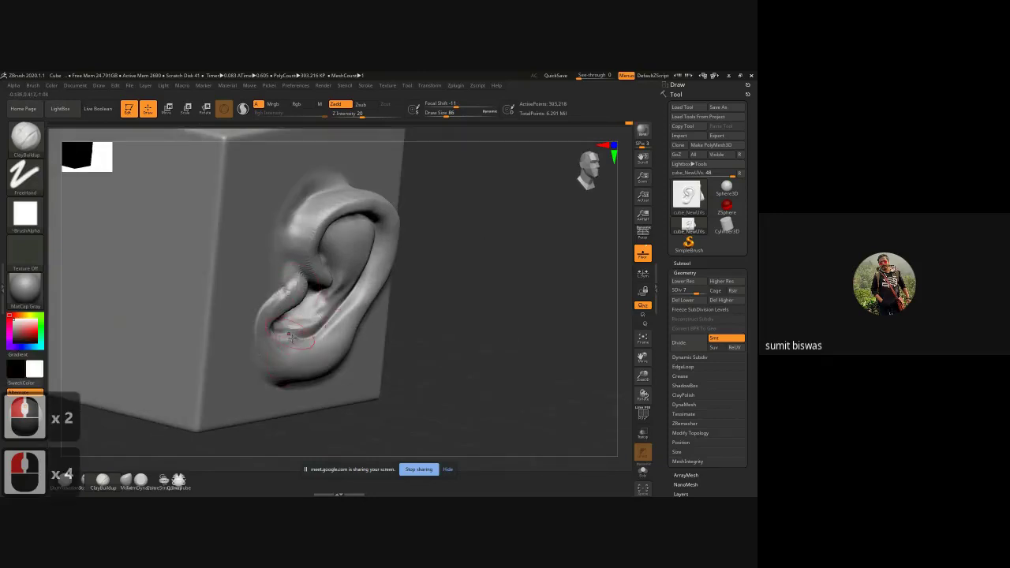
- Thicken the lobe and its attached edge with ClayBuildup at draw size 98
key(bracketright)
key(bracketright)
key(bracketright)
key(bracketright)
mouse_move(297, 358)
mouse_down()
mouse_move(274, 358)
mouse_move(271, 343)
mouse_up()
drag(291, 352, 261, 342)
mouse_move(285, 374)
mouse_down()
mouse_move(301, 364)
mouse_move(279, 344)
mouse_move(311, 360)
mouse_up()
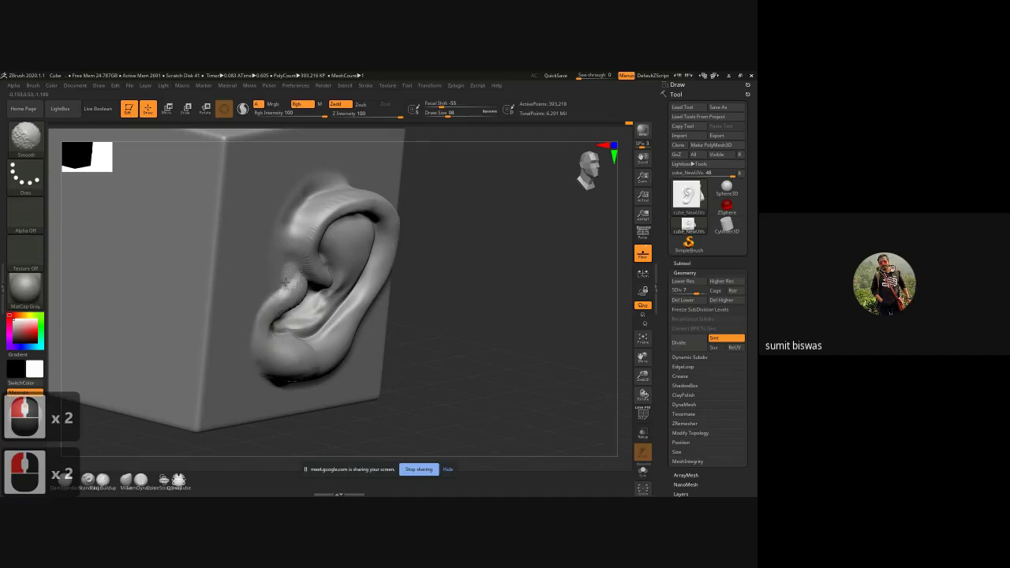
- Enlarge the brush to draw size 146, add clay beside the tragus and smooth the tragus, notch and surrounding surface
shift+drag(528, 339, 474, 322)
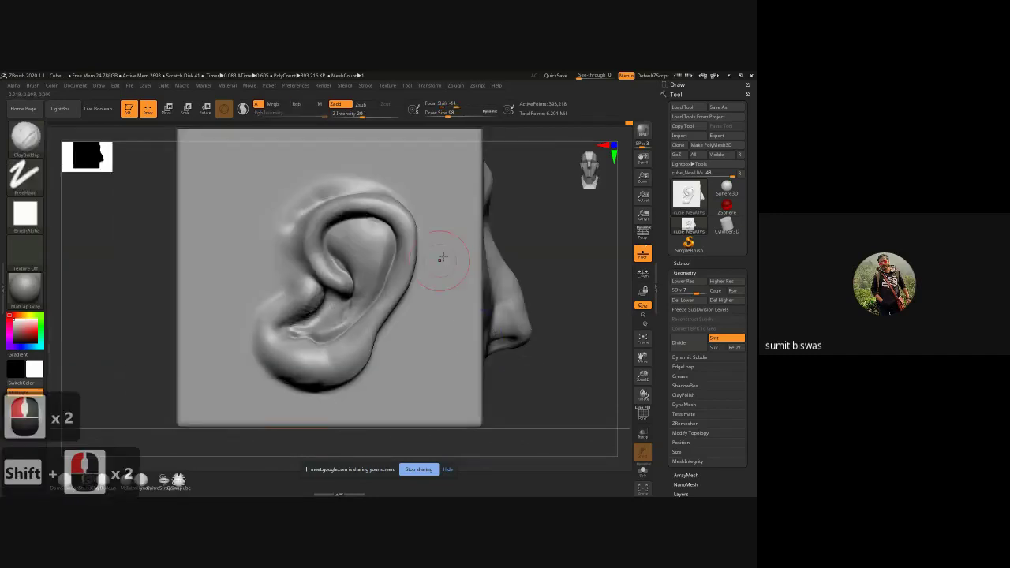
alt+drag(528, 367, 528, 350)
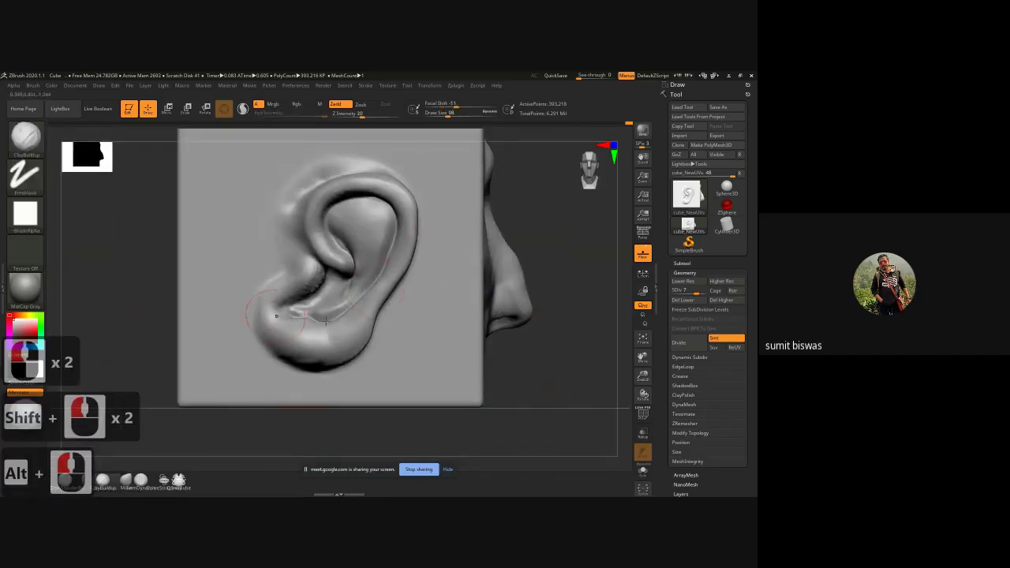
key(bracketright)
key(bracketright)
key(bracketright)
key(bracketright)
key(bracketright)
key(bracketright)
key(bracketright)
key(bracketright)
key(bracketright)
key(bracketright)
key(bracketright)
key(bracketright)
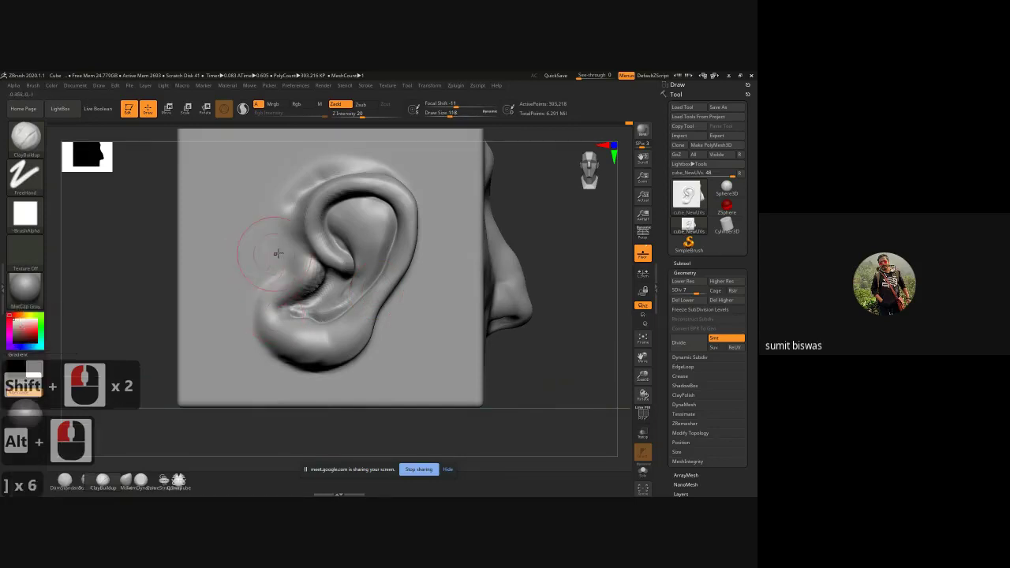
drag(271, 239, 273, 254)
mouse_move(273, 261)
shift+mouse_down()
mouse_move(276, 278)
mouse_move(247, 247)
mouse_move(257, 288)
shift+mouse_up()
mouse_move(313, 303)
shift+mouse_down()
mouse_move(329, 285)
mouse_move(316, 298)
shift+mouse_up()
mouse_move(314, 301)
shift+mouse_down()
mouse_move(330, 289)
mouse_move(347, 314)
shift+mouse_up()
- Pull the ear lobe downward into a longer shape with the Move brush, starting at draw size 242
drag(550, 360, 308, 363)
key(b)
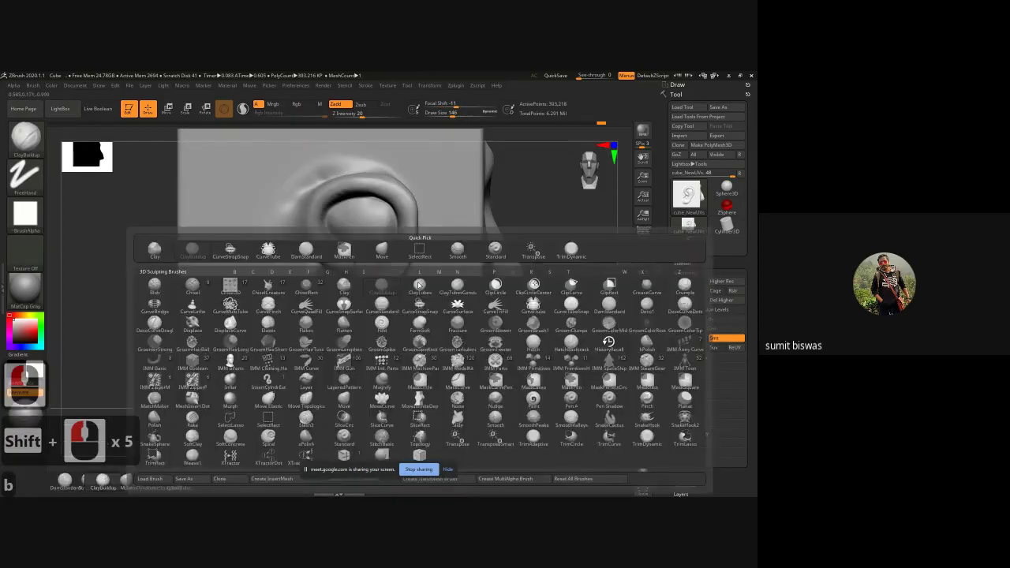
key(m)
key(v)
key(bracketright)
key(bracketright)
key(bracketright)
key(bracketright)
key(bracketright)
key(bracketright)
key(bracketright)
key(bracketright)
key(bracketright)
key(bracketright)
key(bracketright)
key(bracketright)
key(bracketright)
key(bracketright)
key(bracketright)
key(bracketright)
key(bracketright)
key(bracketright)
key(bracketright)
key(bracketright)
key(bracketright)
key(bracketright)
key(bracketright)
key(bracketright)
key(bracketright)
key(bracketright)
key(bracketright)
key(bracketright)
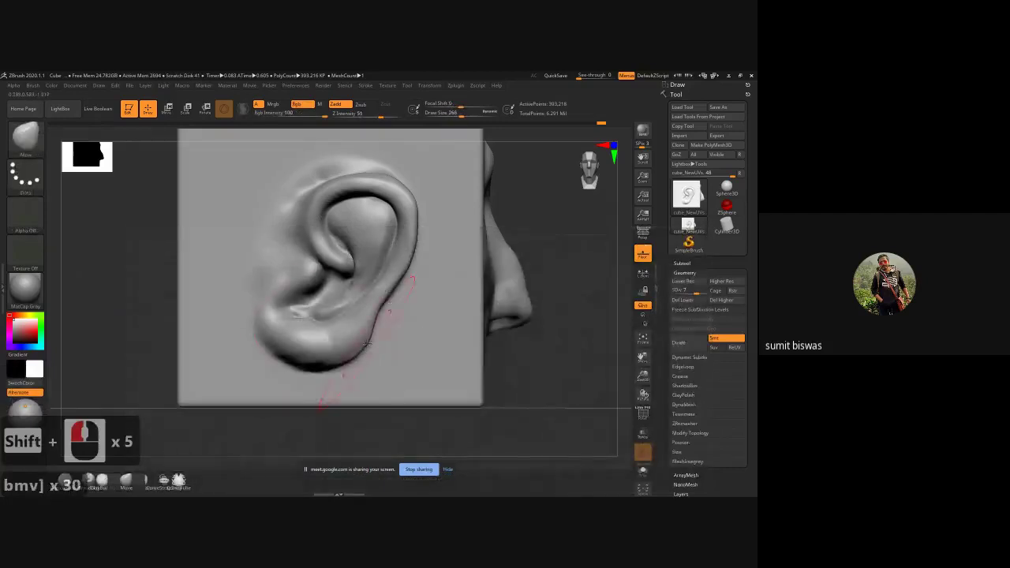
key(bracketleft)
key(bracketleft)
key(bracketleft)
key(bracketleft)
key(bracketleft)
key(bracketleft)
key(bracketleft)
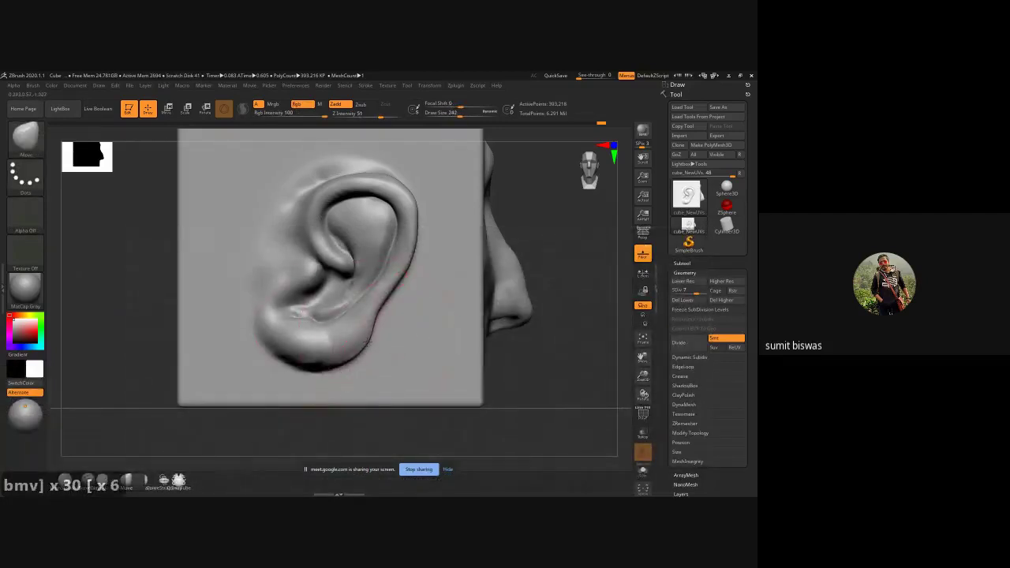
mouse_move(314, 357)
mouse_down()
mouse_move(323, 399)
mouse_move(339, 376)
mouse_move(292, 377)
mouse_move(310, 380)
mouse_up()
key(bracketleft)
drag(324, 373, 315, 385)
key(bracketleft)
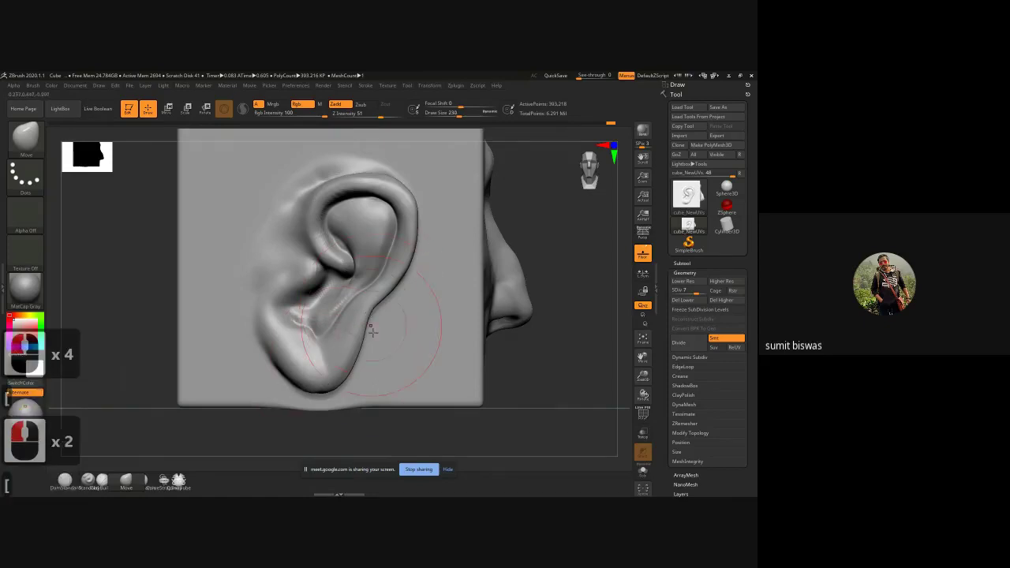
- Reshape the outer rim with the Move brush at draw size 230, pushing it in above the lobe and rounding its upper curve
drag(374, 311, 361, 331)
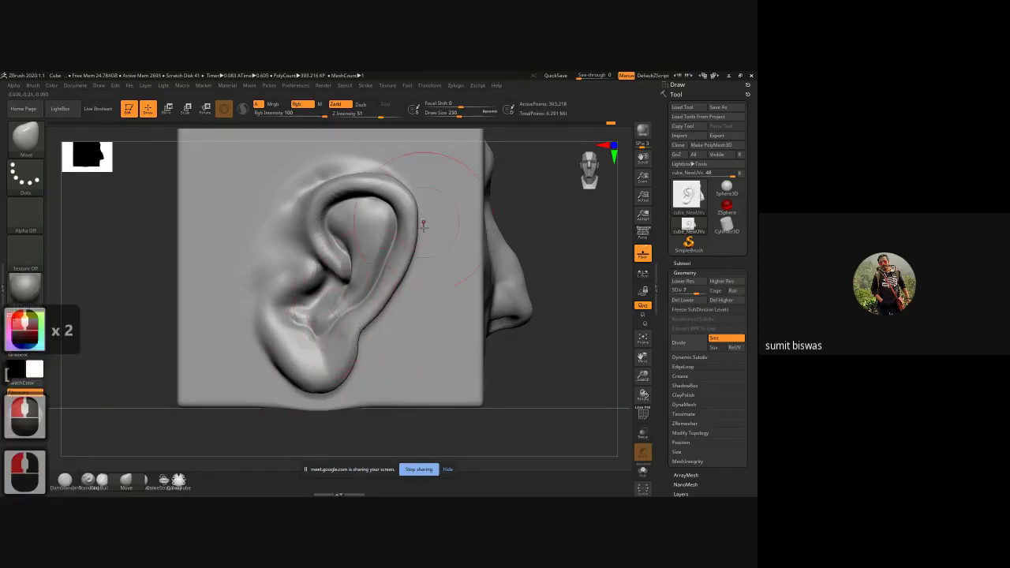
drag(395, 277, 407, 282)
drag(407, 245, 410, 239)
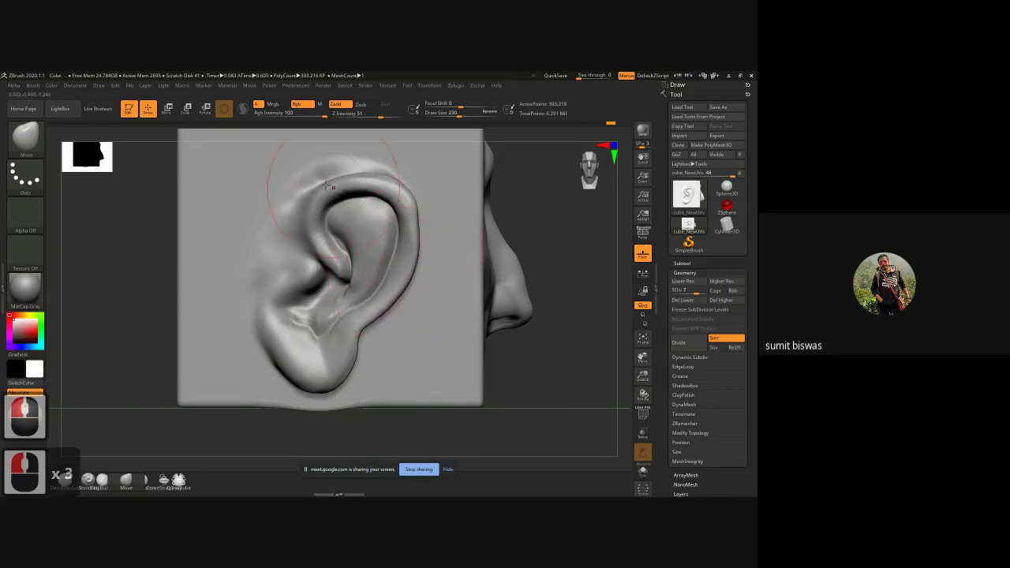
drag(340, 185, 345, 178)
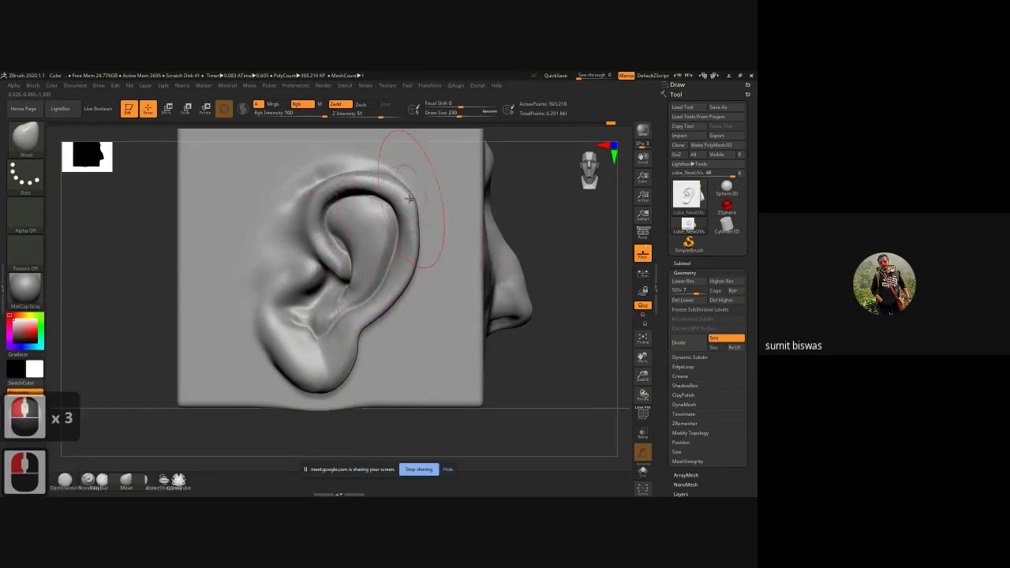
drag(410, 199, 415, 197)
drag(325, 192, 322, 189)
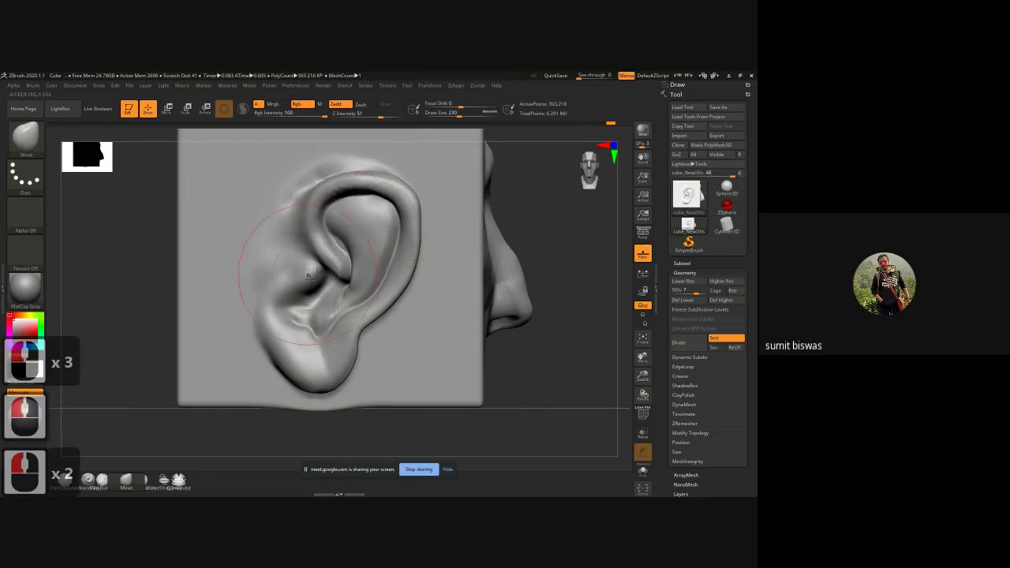
- Narrow the lobe's attached side with the Move brush and smooth the edge beside the tragus into the cube face
mouse_move(274, 303)
mouse_down()
mouse_move(284, 304)
mouse_move(273, 335)
mouse_move(289, 335)
mouse_move(280, 327)
mouse_up()
shift+drag(258, 259, 273, 309)
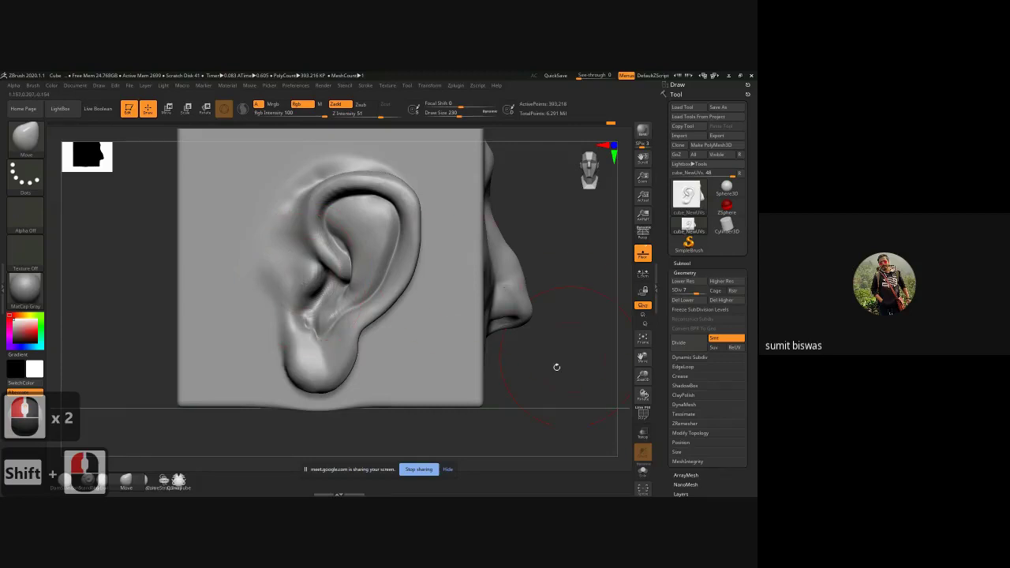
- Carve out the ear's upper inner hollow with the ClayBuildup brush at draw size 74 and smooth the surface
drag(557, 367, 539, 333)
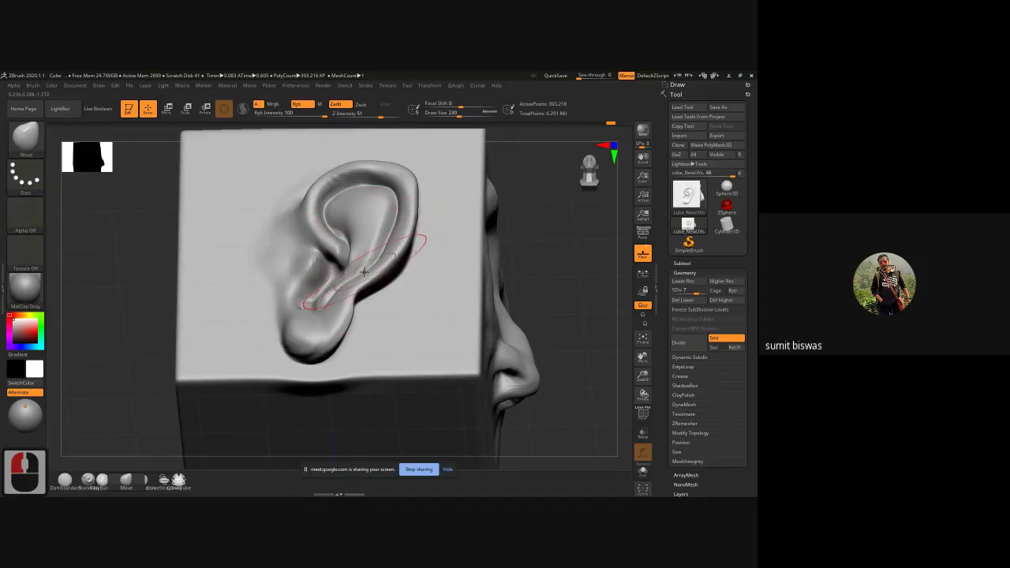
key(b)
key(c)
key(b)
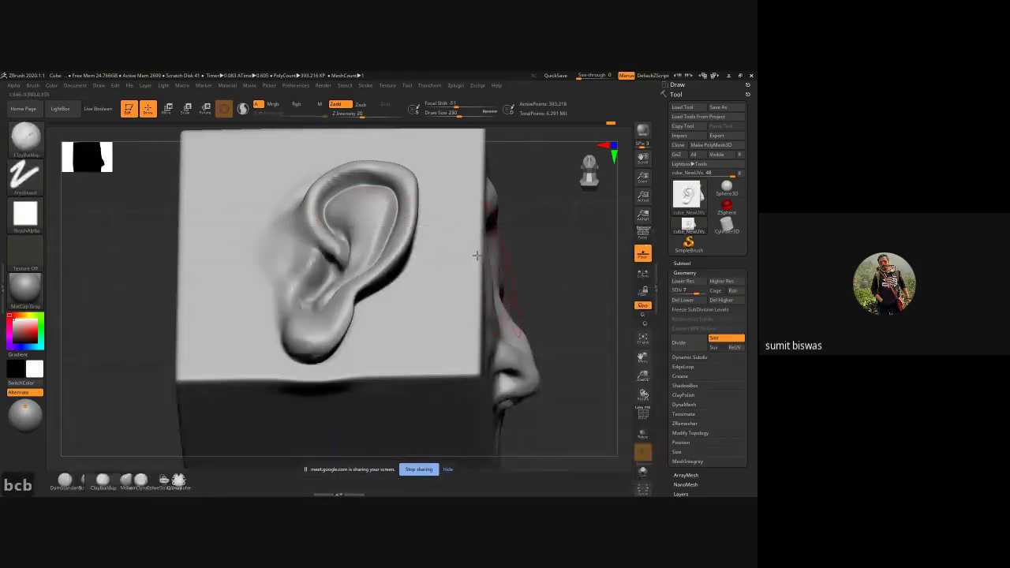
key(space)
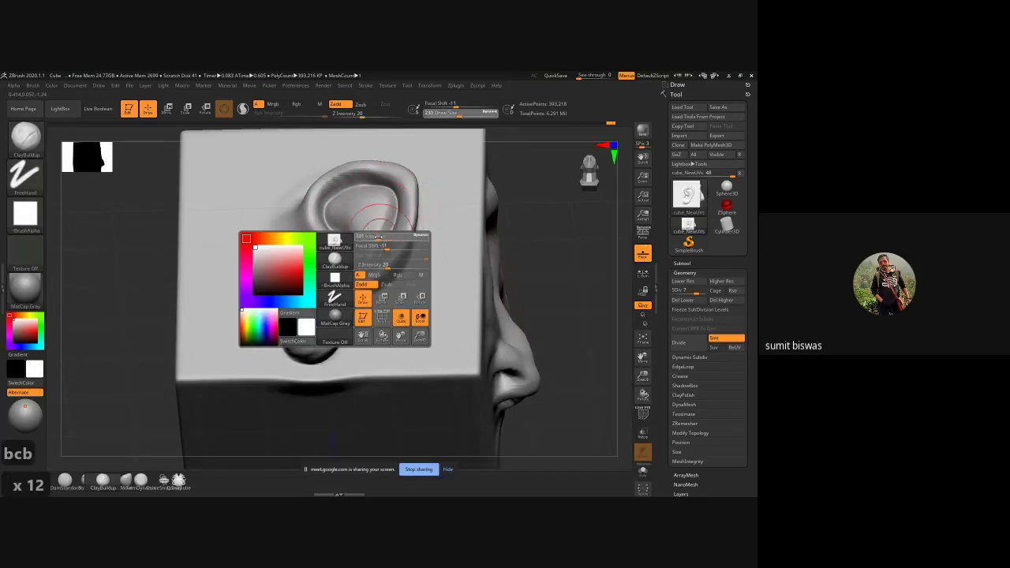
click(377, 237)
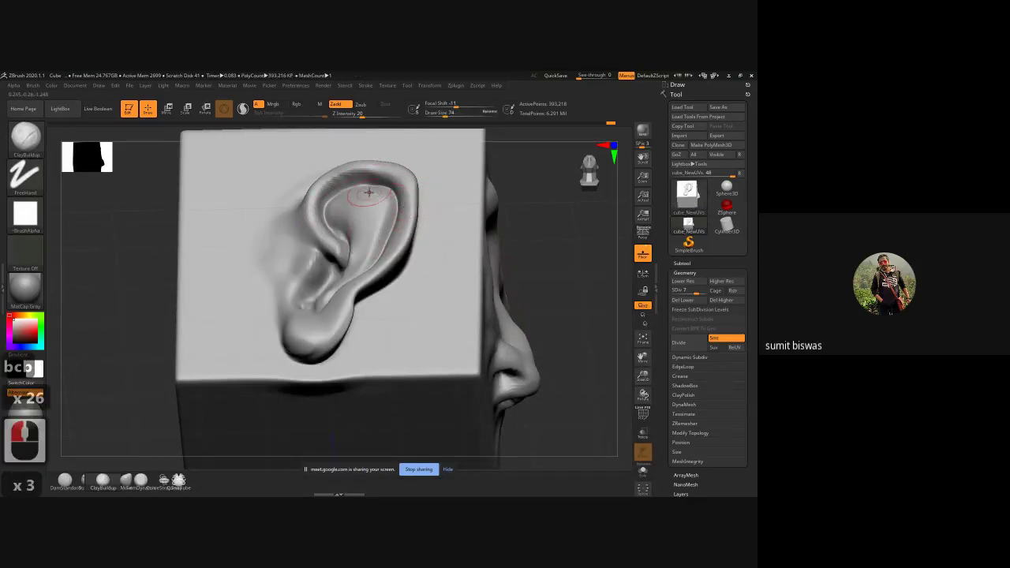
key(alt)
alt+drag(360, 199, 354, 235)
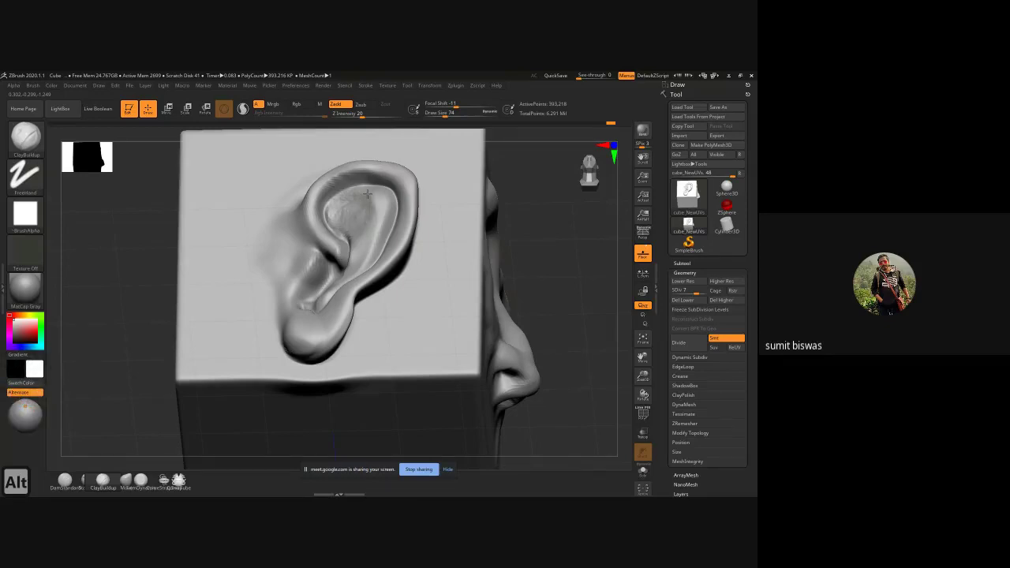
alt+drag(352, 193, 343, 221)
alt+drag(364, 199, 361, 226)
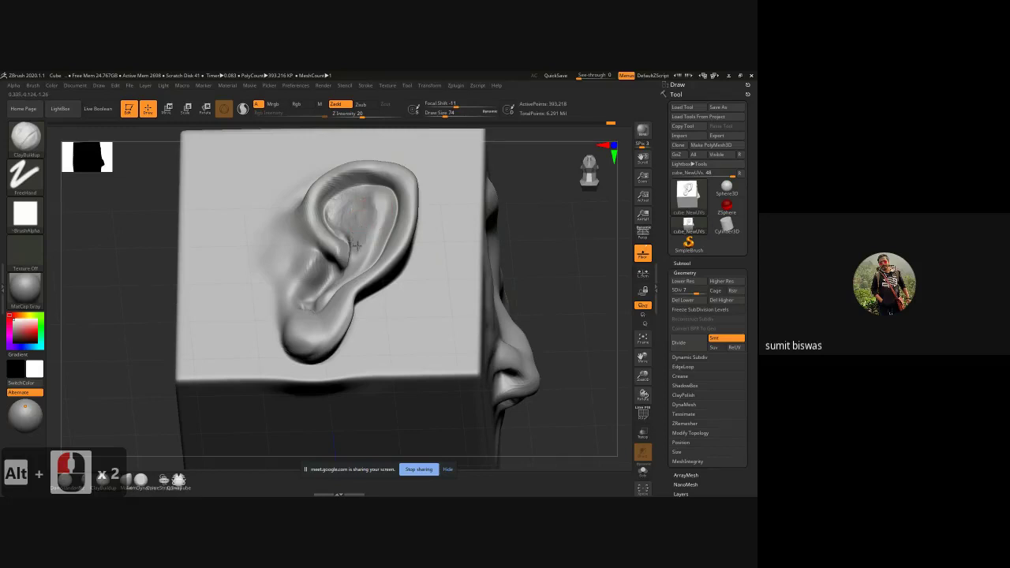
key(shift)
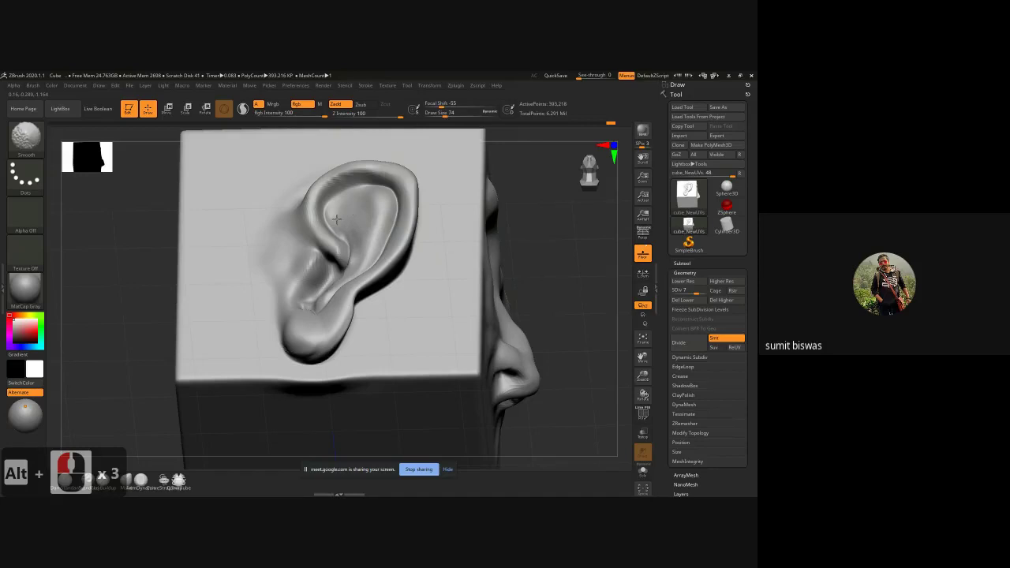
shift+click(350, 239)
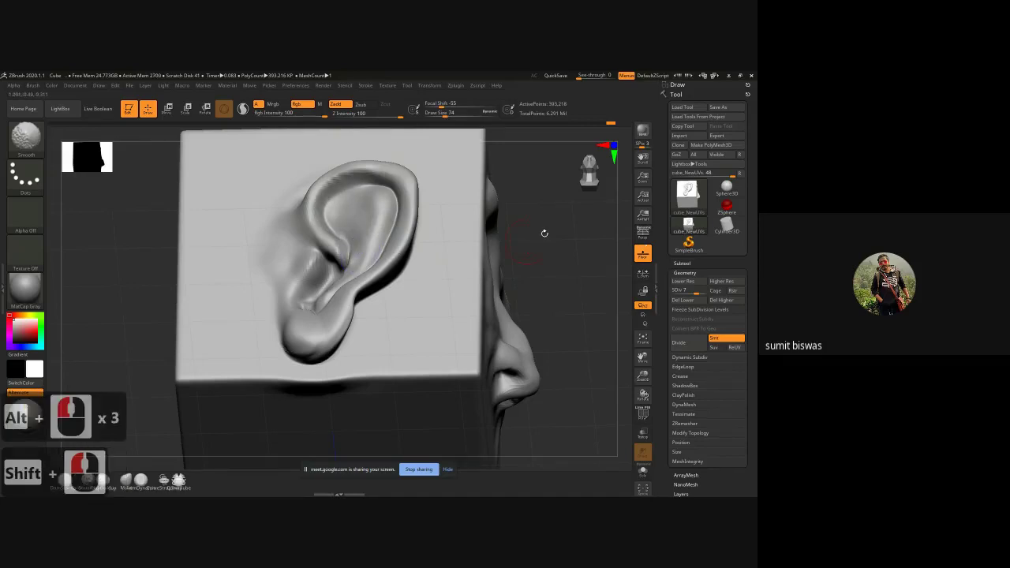
- Carve creases with the DamStandard brush under the helix root and along the inner ridge down towards the notch
mouse_move(544, 228)
mouse_down()
mouse_move(372, 266)
mouse_move(357, 304)
mouse_move(334, 323)
mouse_up()
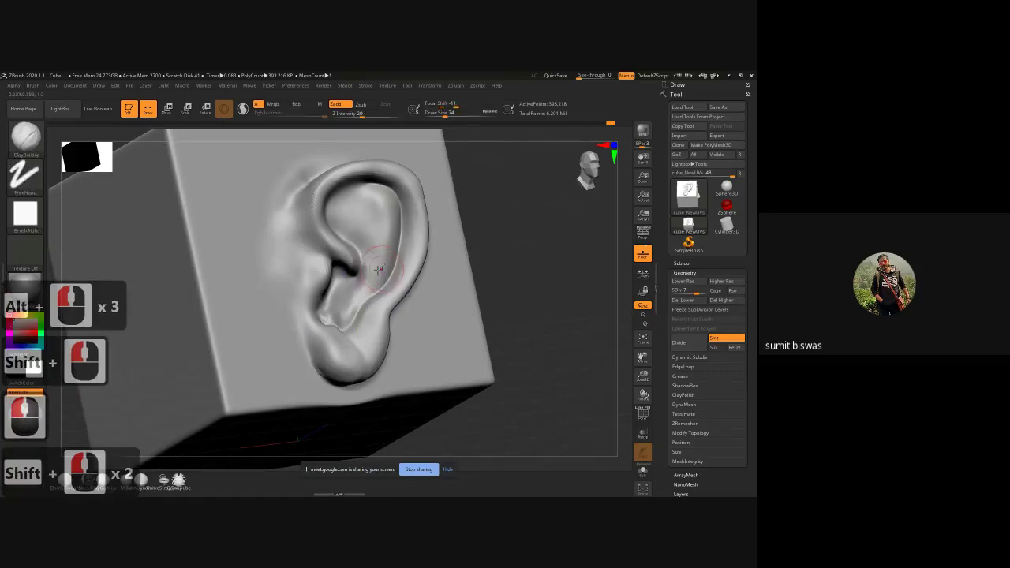
drag(497, 259, 361, 288)
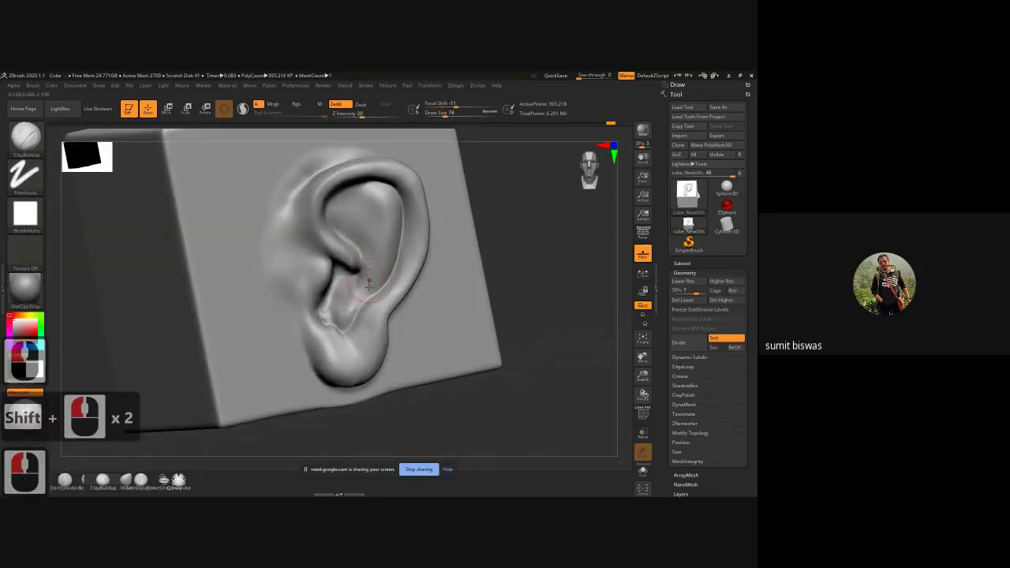
key(b)
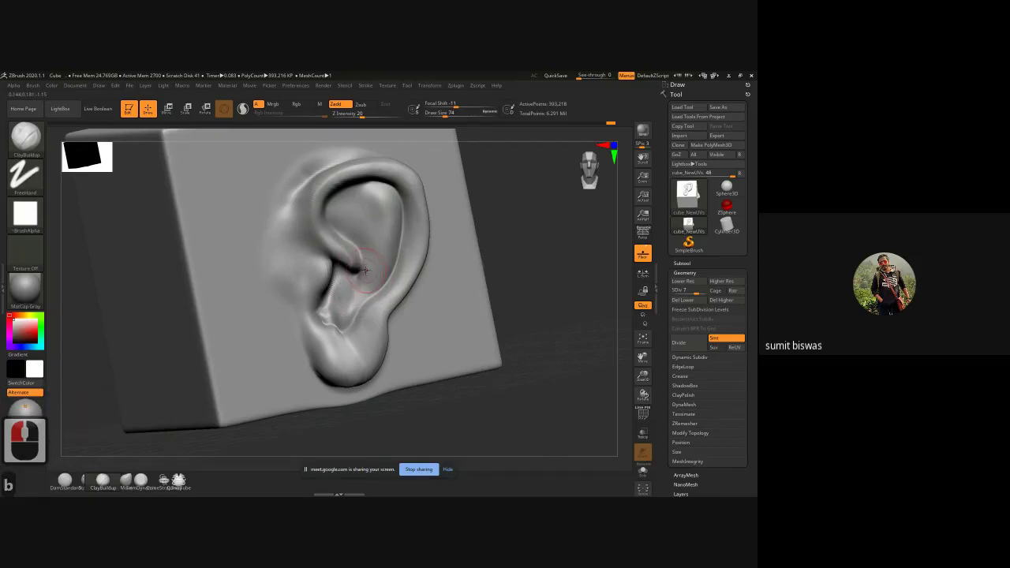
key(d)
key(s)
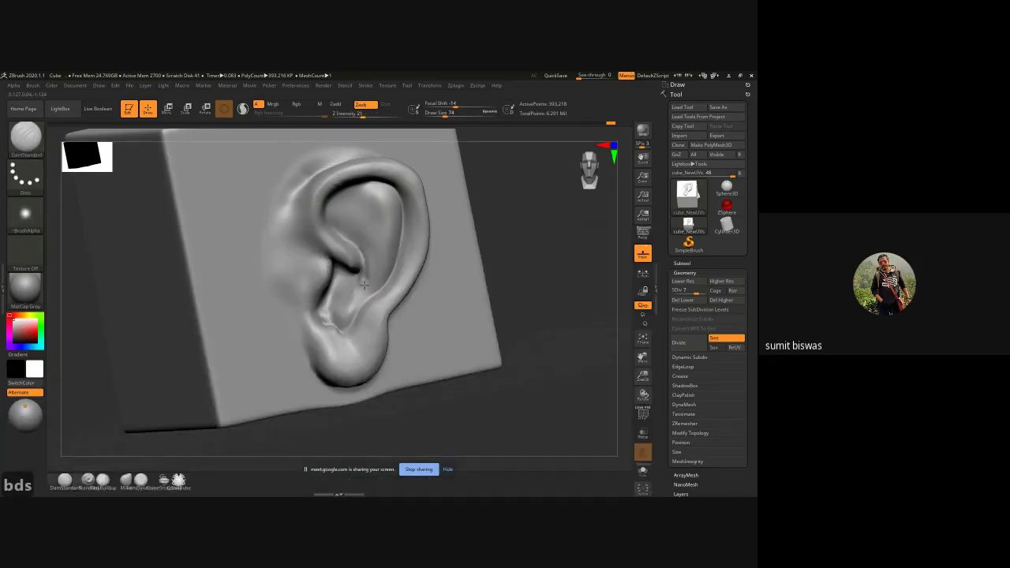
drag(364, 286, 353, 242)
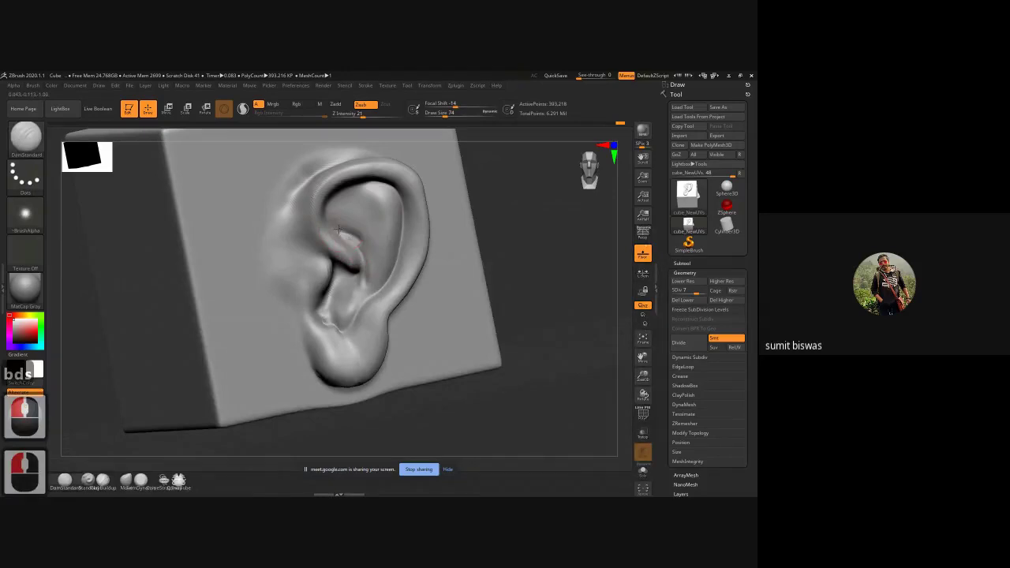
drag(367, 280, 342, 310)
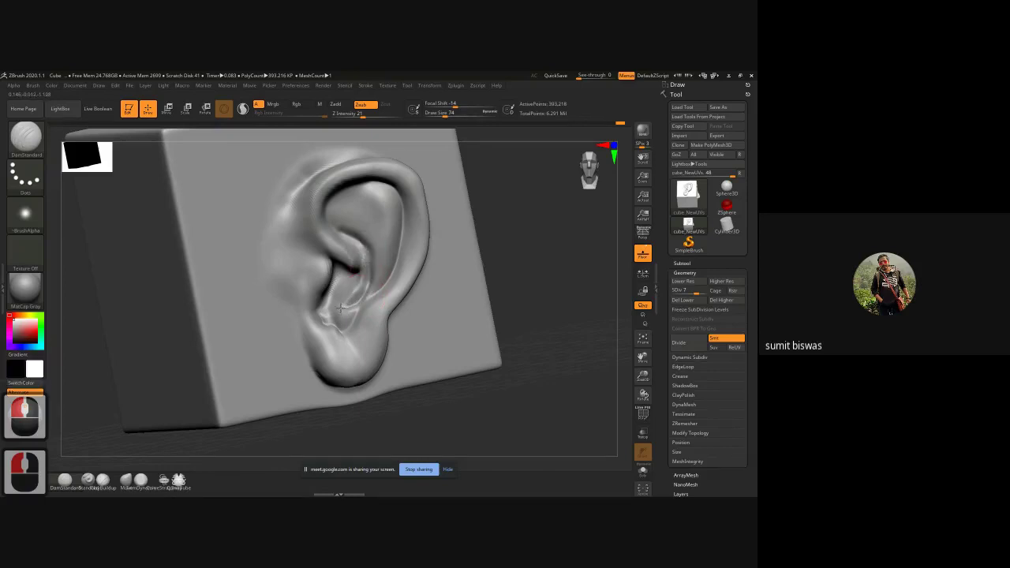
- Deepen the ear's bowl between the helix root and the notch with DamStandard cuts and smooth the rough marks
mouse_move(338, 315)
mouse_down()
mouse_move(351, 309)
mouse_move(326, 315)
mouse_move(369, 268)
mouse_up()
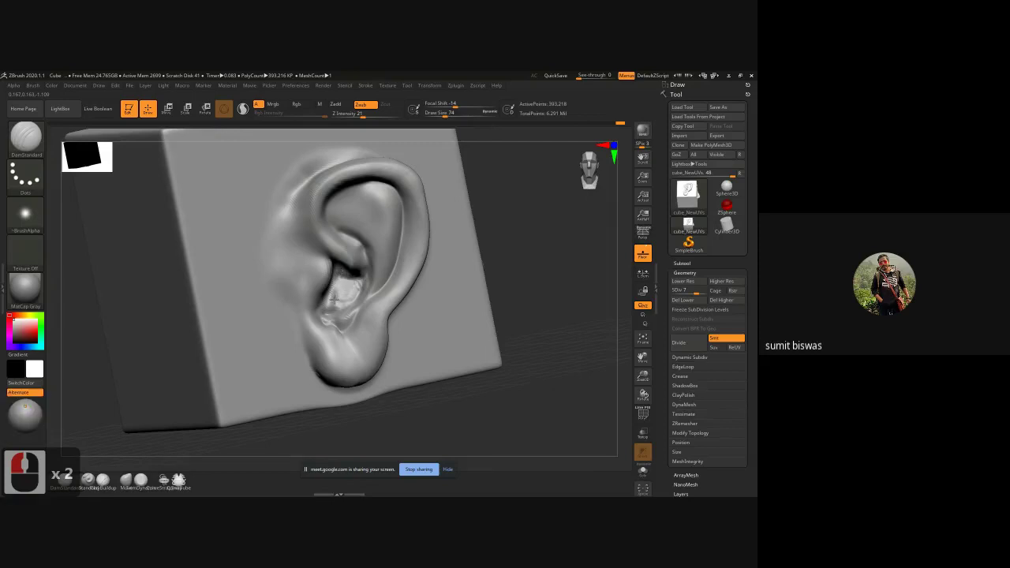
drag(352, 293, 334, 219)
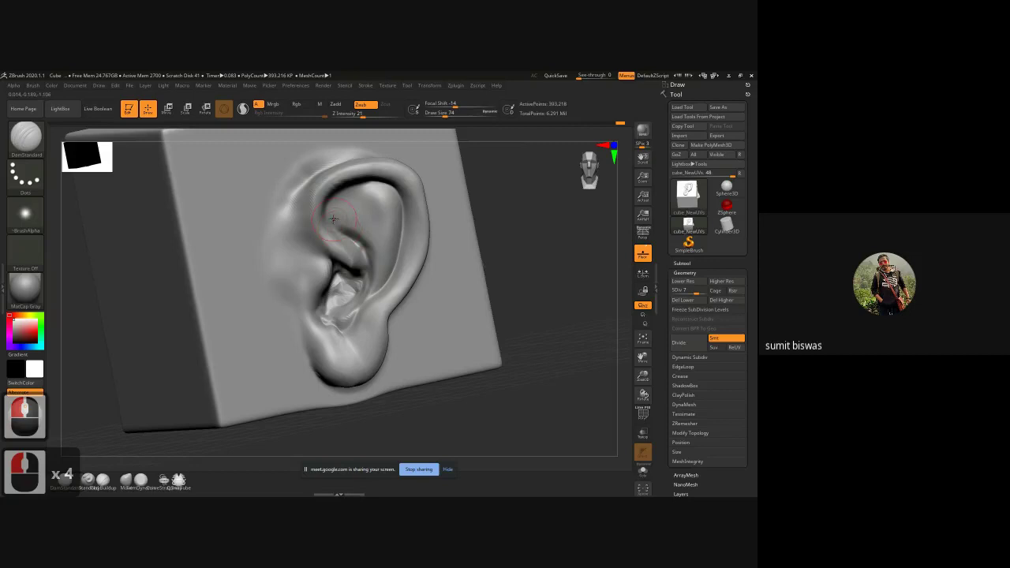
click(364, 278)
click(363, 270)
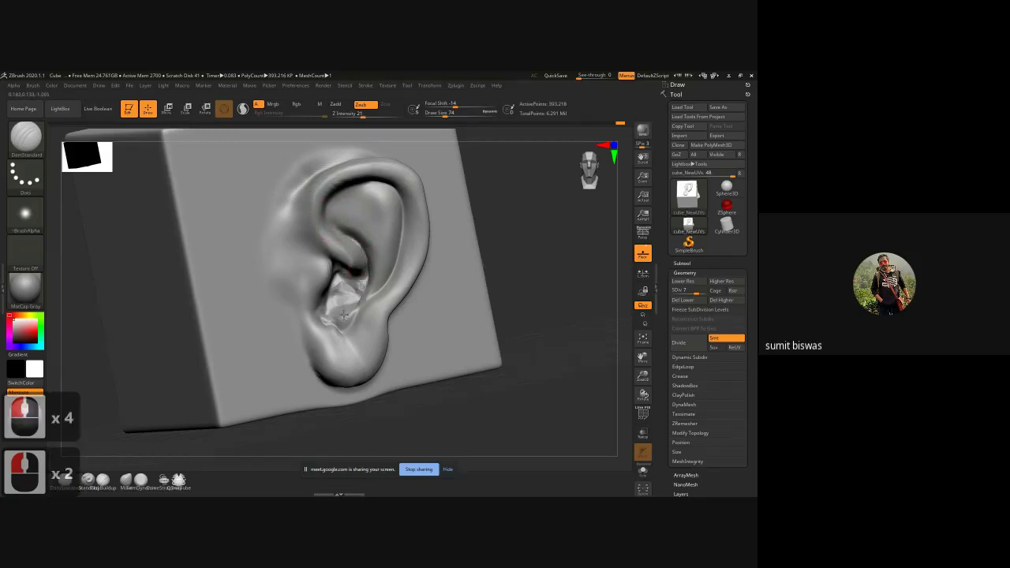
click(360, 290)
click(345, 297)
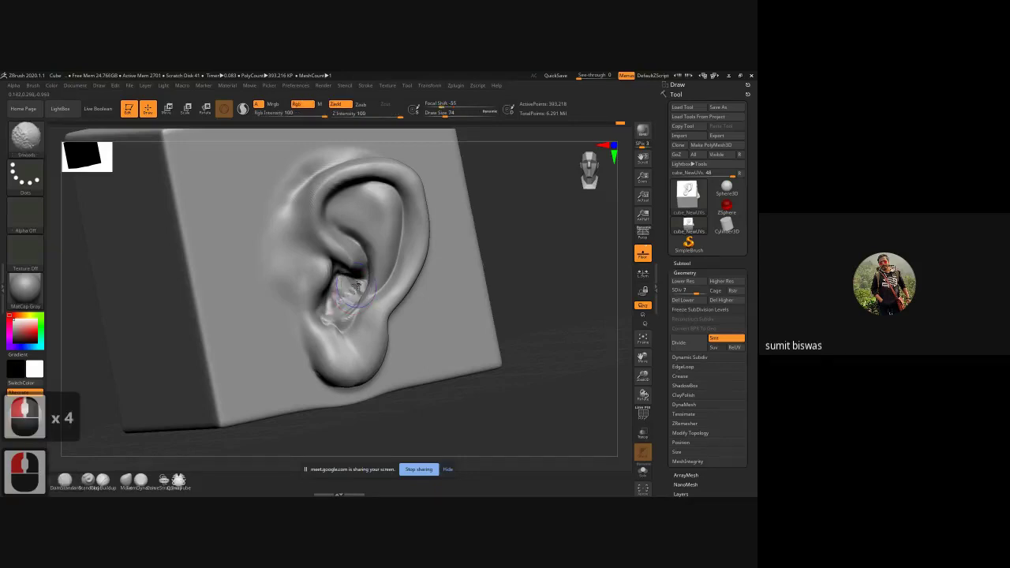
mouse_move(348, 300)
shift+mouse_down()
mouse_move(338, 272)
mouse_move(339, 315)
mouse_move(358, 280)
mouse_move(343, 307)
shift+mouse_up()
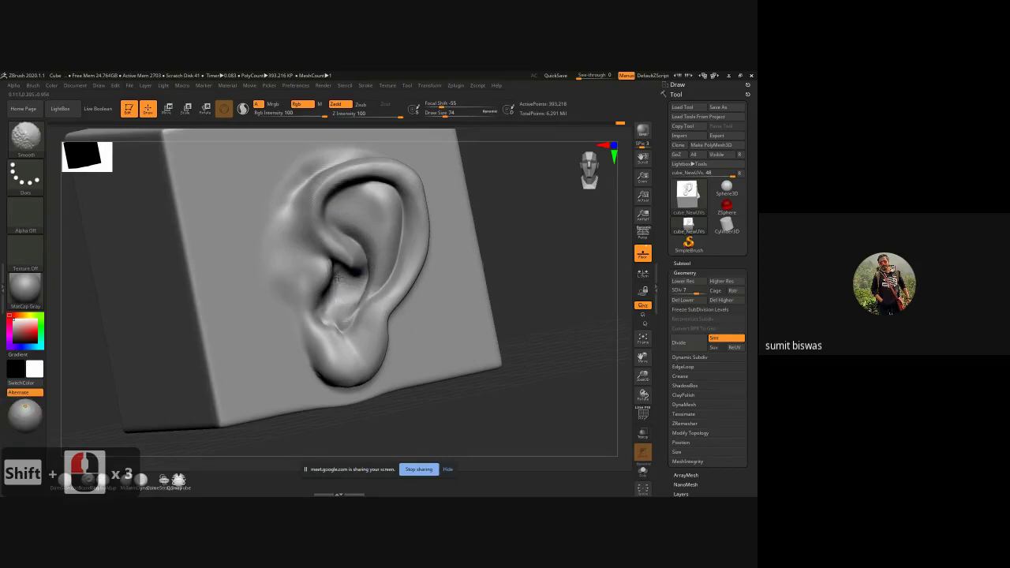
- Raise the tragus edge and the top of the lobe with inverted DamStandard strokes in side view, smoothing around the tragus
shift+drag(545, 260, 536, 261)
mouse_move(371, 298)
shift+mouse_down()
mouse_move(328, 274)
mouse_move(315, 288)
mouse_move(321, 277)
shift+mouse_up()
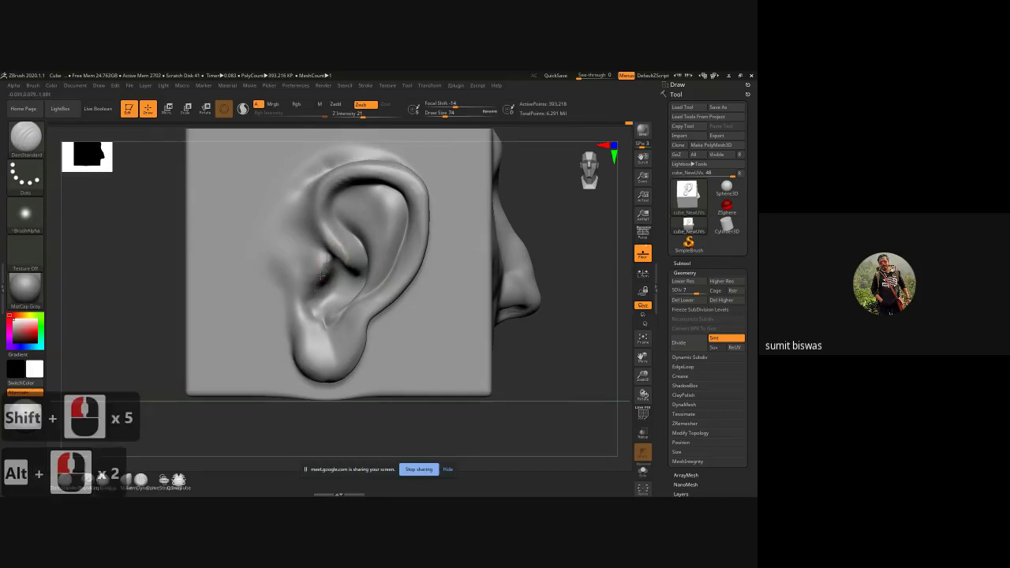
shift+click(325, 260)
shift+click(325, 259)
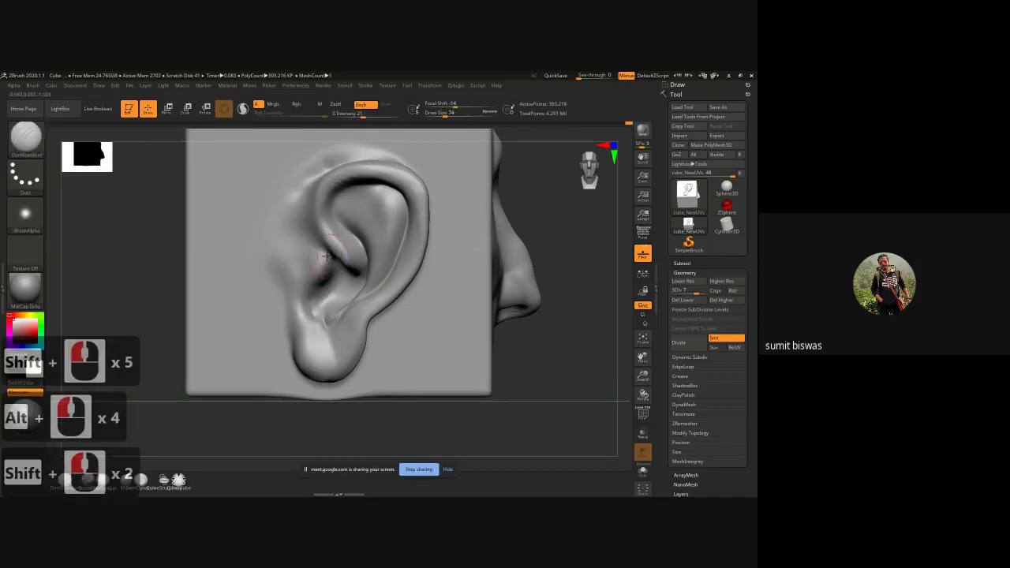
mouse_move(323, 277)
alt+mouse_down()
mouse_move(325, 261)
mouse_move(318, 276)
alt+mouse_up()
alt+drag(323, 267, 316, 278)
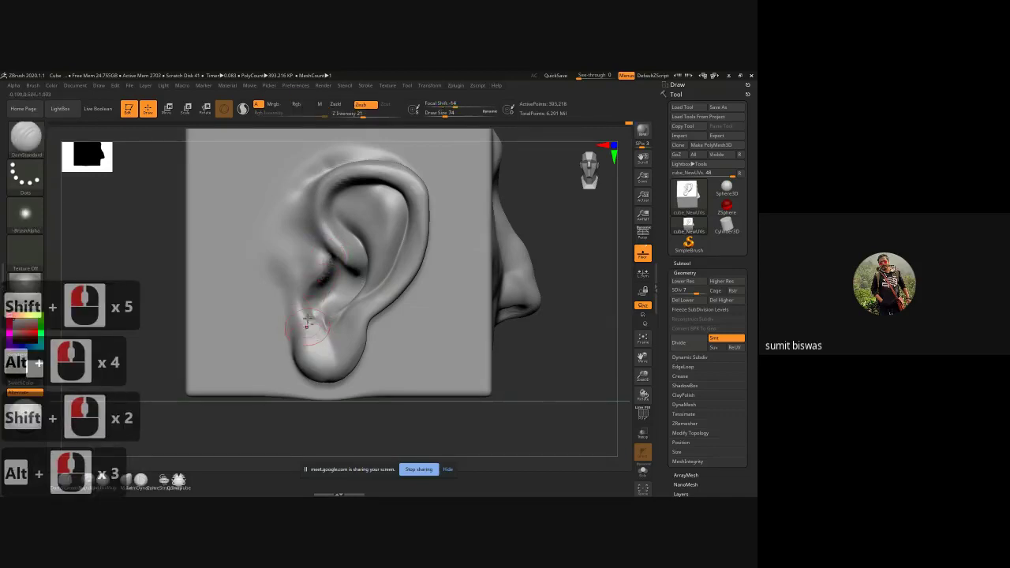
alt+click(305, 327)
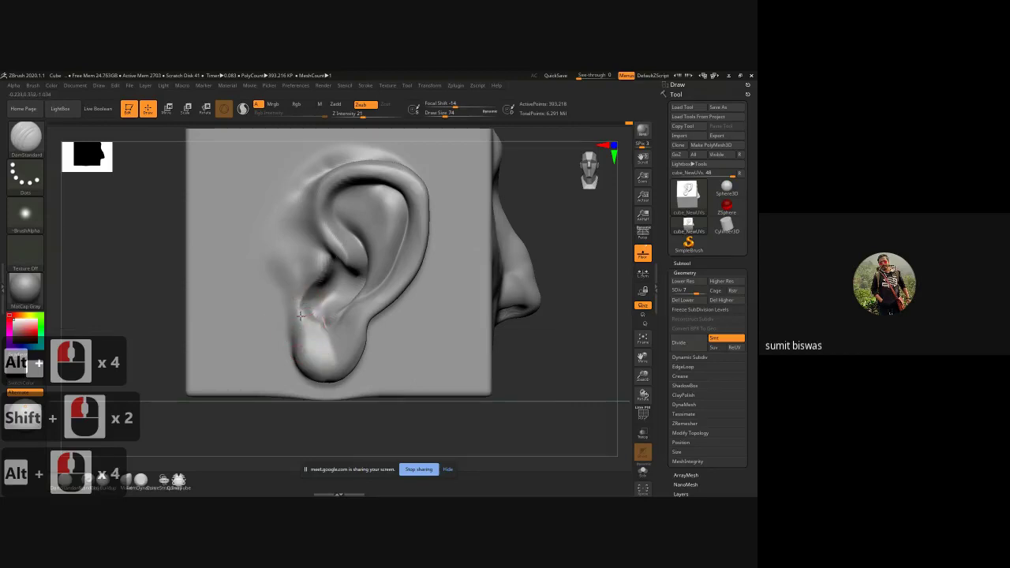
alt+drag(301, 316, 303, 306)
shift+drag(314, 264, 323, 276)
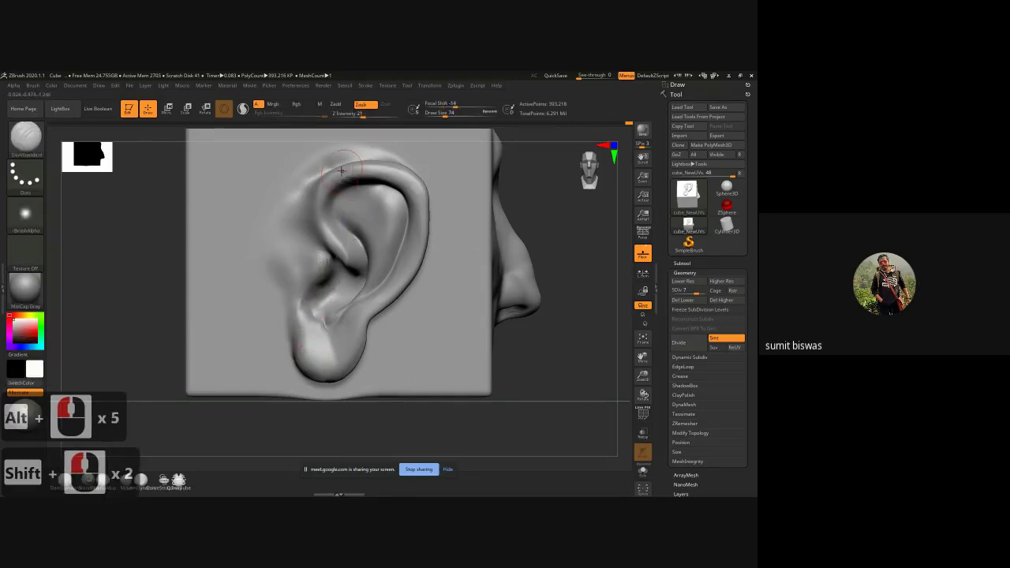
- Build up the front of the rim with inverted DamStandard strokes and smooth the helix root down to its end
alt+click(332, 191)
alt+click(328, 239)
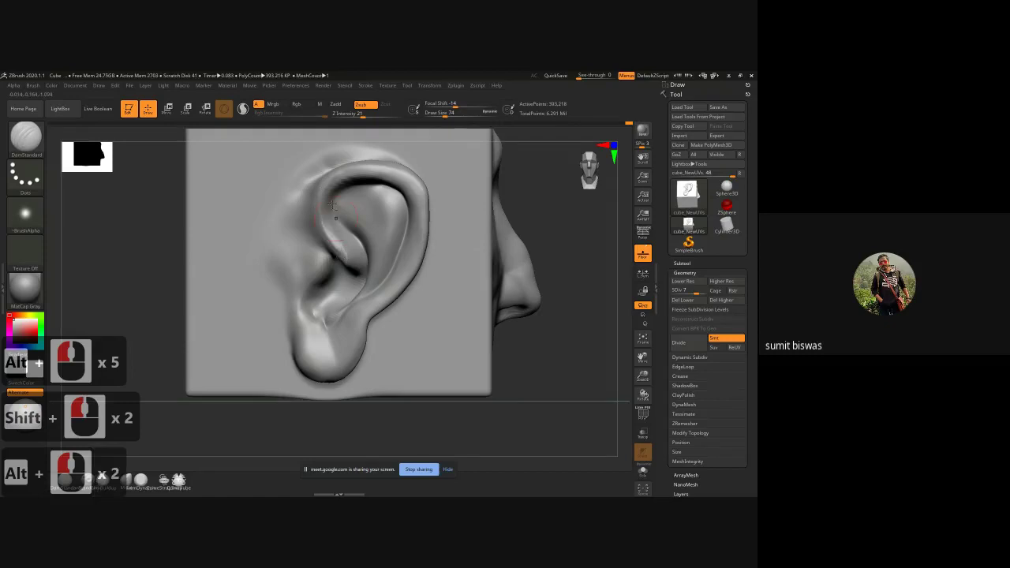
shift+click(338, 248)
shift+click(341, 254)
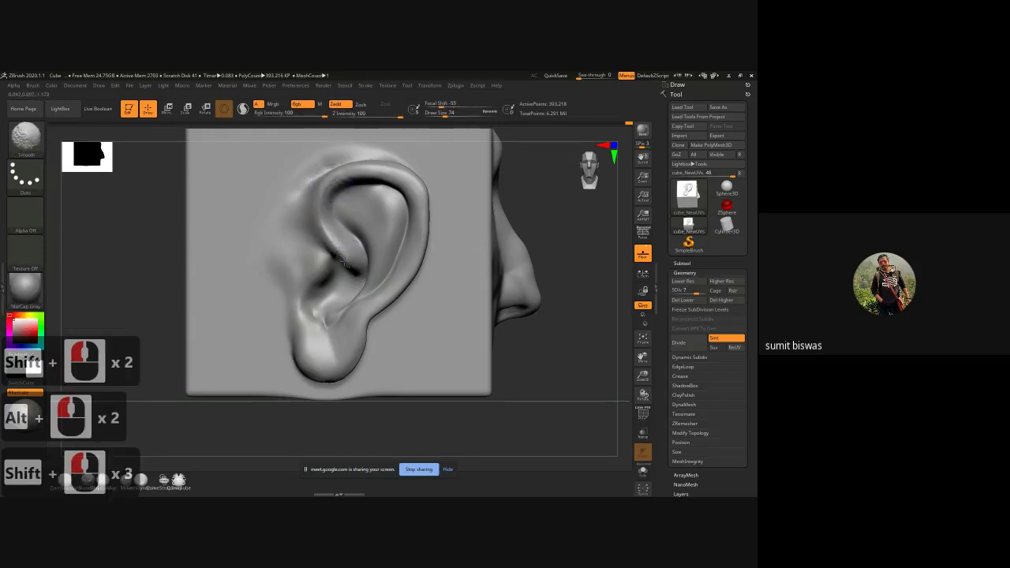
shift+click(345, 263)
- With the Move brush at draw size 222, pull the lobe away from the cube and push the middle of the rim inward in front view
drag(580, 238, 460, 251)
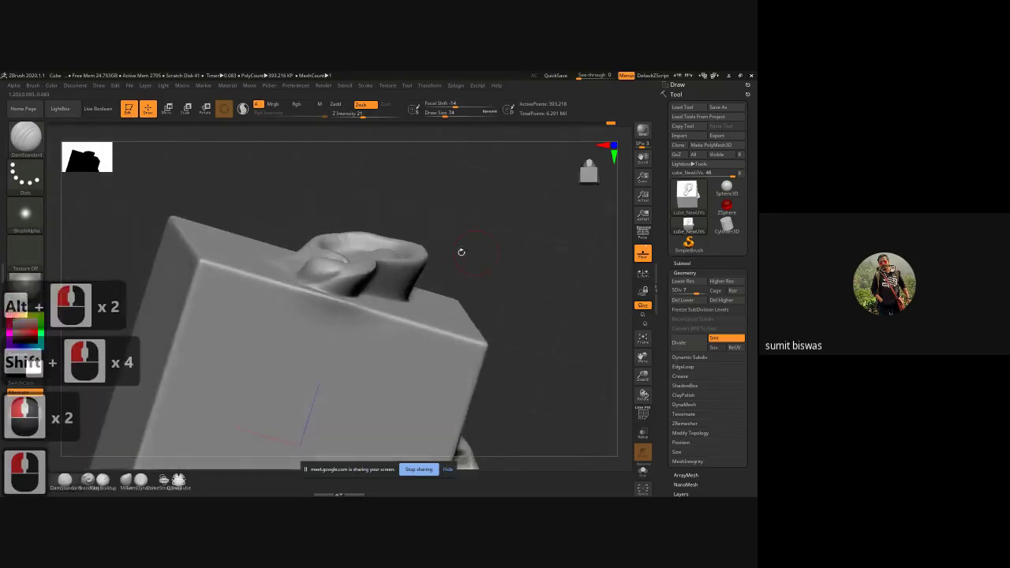
key(b)
key(m)
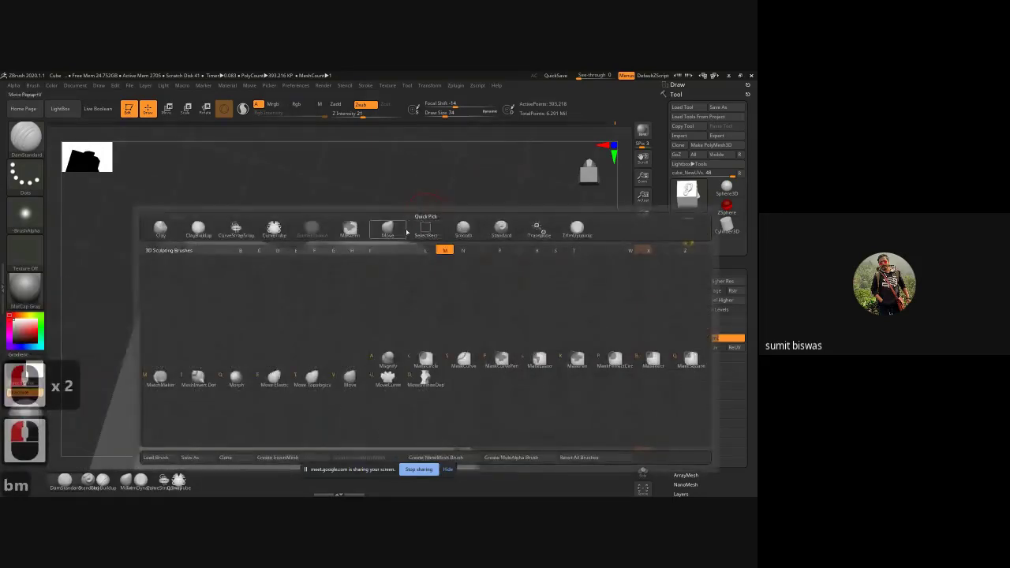
key(v)
key(bracketleft)
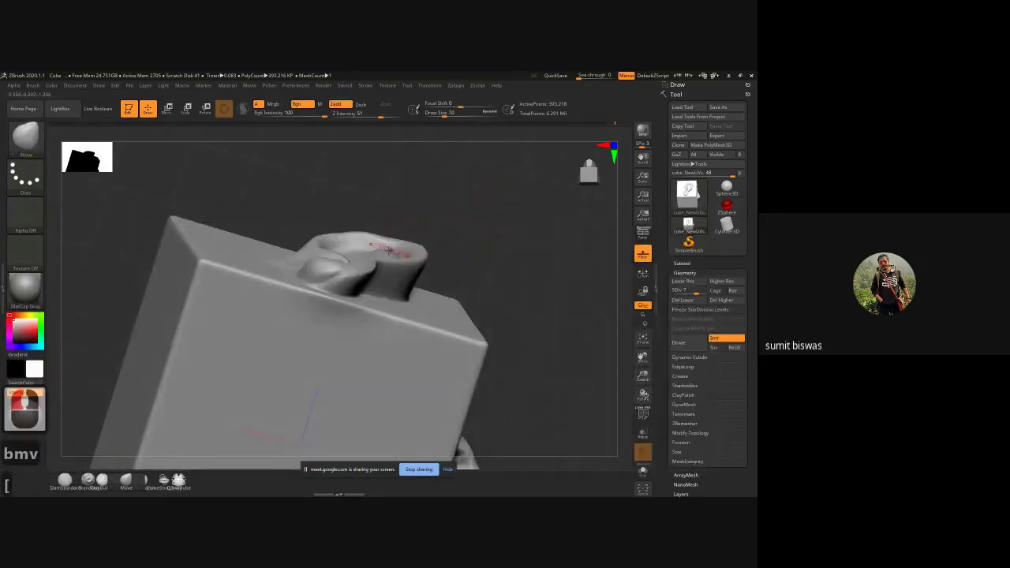
key(bracketleft)
key(bracketleft)
key(bracketleft)
key(bracketleft)
key(bracketleft)
key(bracketleft)
key(bracketleft)
key(bracketleft)
key(bracketleft)
key(bracketleft)
key(bracketleft)
key(bracketleft)
key(bracketleft)
key(bracketleft)
key(bracketleft)
key(bracketright)
key(bracketright)
key(bracketright)
key(bracketright)
key(bracketright)
key(bracketright)
key(bracketright)
key(bracketright)
key(bracketright)
key(bracketright)
key(bracketright)
key(bracketright)
key(bracketright)
key(bracketright)
key(bracketright)
key(bracketright)
key(bracketright)
key(bracketright)
key(bracketright)
key(bracketright)
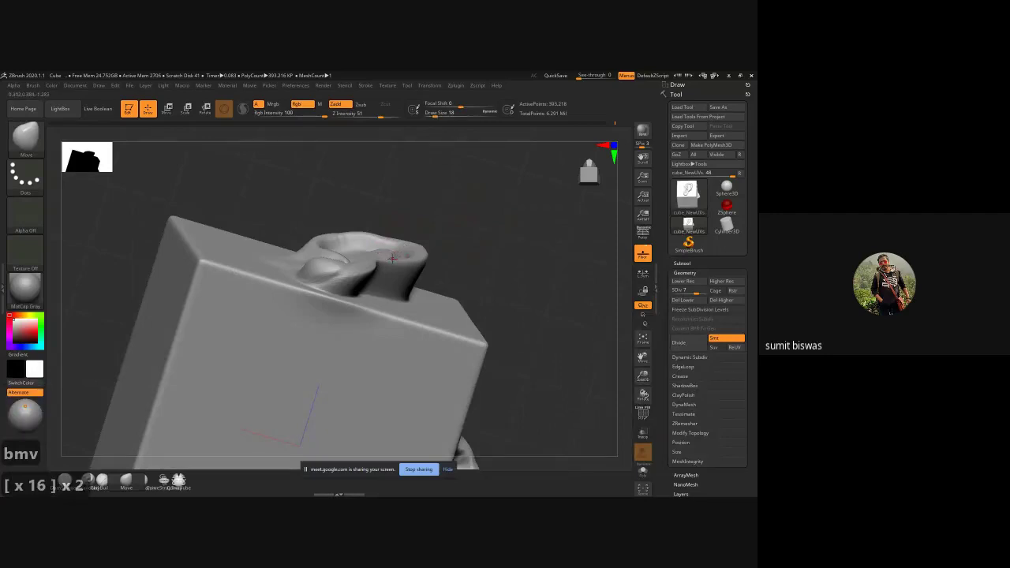
key(bracketright)
key(bracketright)
key(bracketright)
key(bracketright)
key(bracketright)
key(bracketright)
key(bracketright)
key(bracketright)
key(bracketright)
key(bracketright)
key(bracketright)
key(bracketright)
key(bracketright)
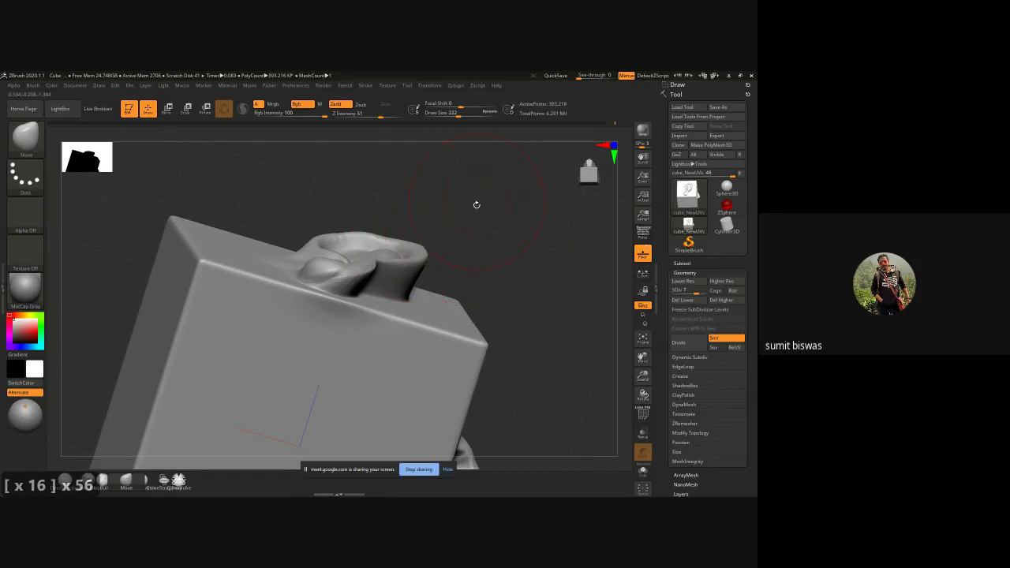
mouse_move(477, 205)
shift+mouse_down()
mouse_move(542, 236)
mouse_move(209, 274)
shift+mouse_up()
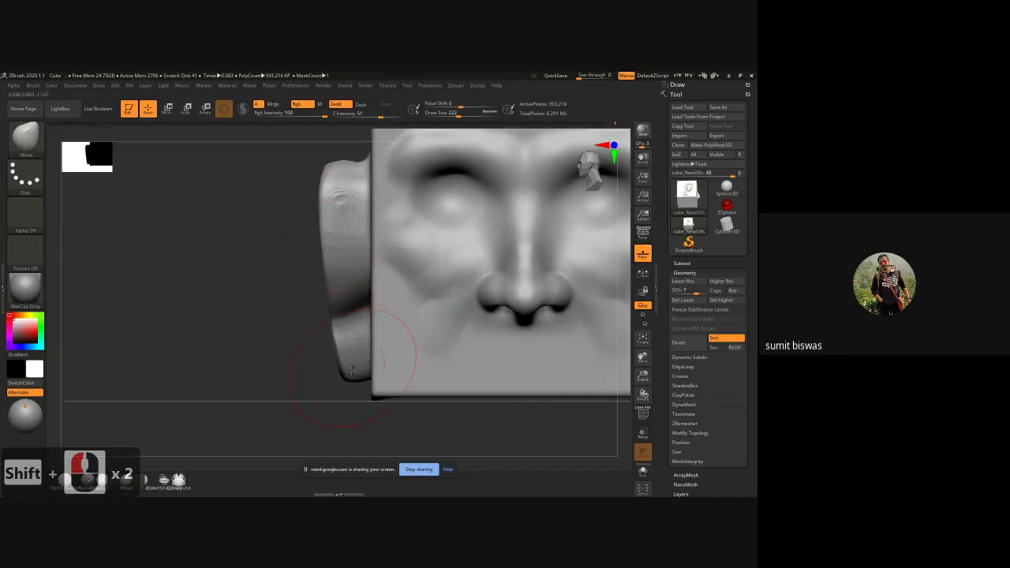
drag(353, 375, 341, 372)
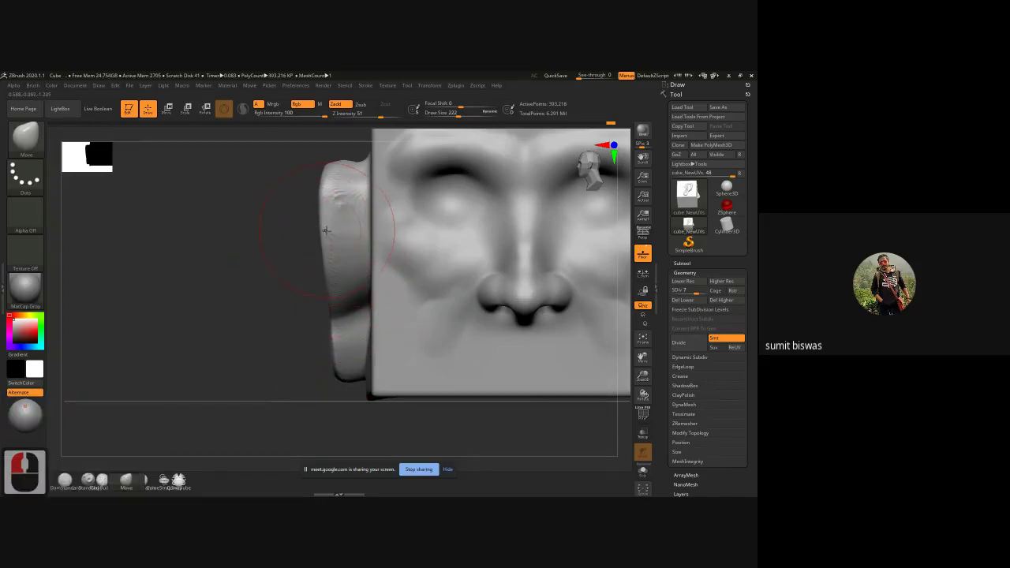
drag(326, 231, 351, 360)
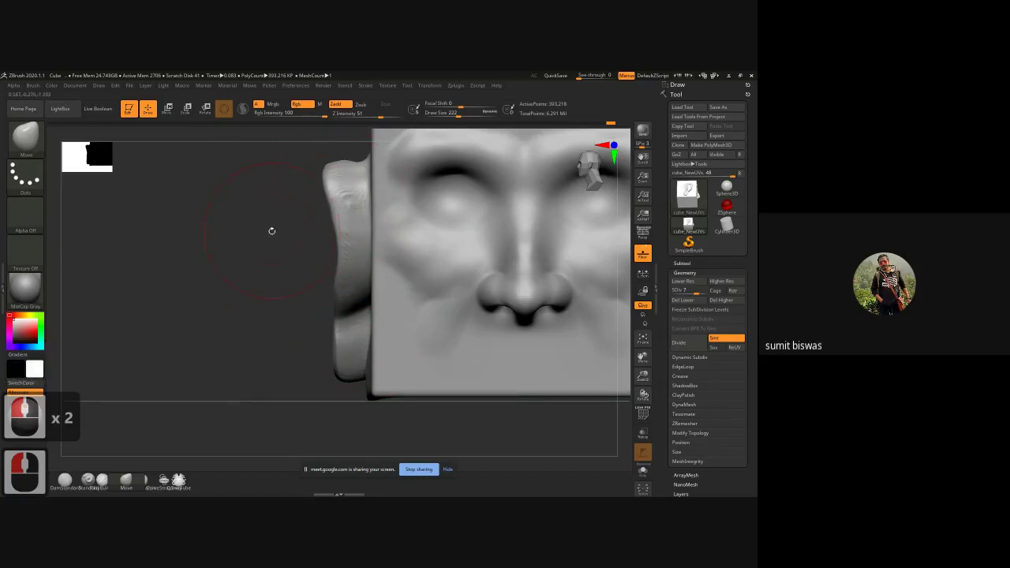
drag(272, 231, 348, 235)
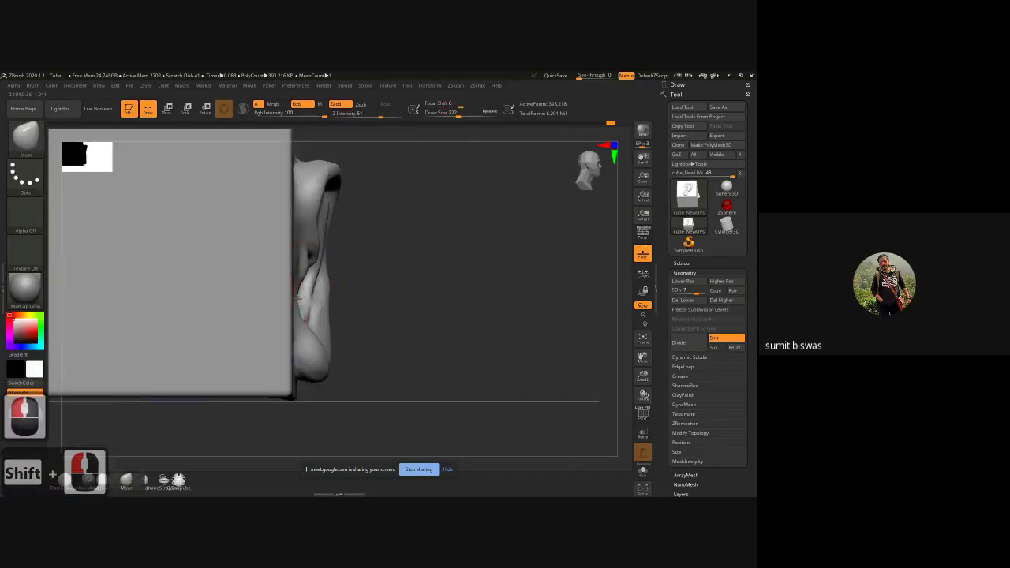
- Pull the ear's inner folds and rim into profile with the Move brush in front view, and smooth the surface in front of the tragus
mouse_move(298, 297)
mouse_down()
mouse_move(311, 281)
mouse_move(325, 282)
mouse_move(313, 305)
mouse_up()
drag(315, 290, 323, 288)
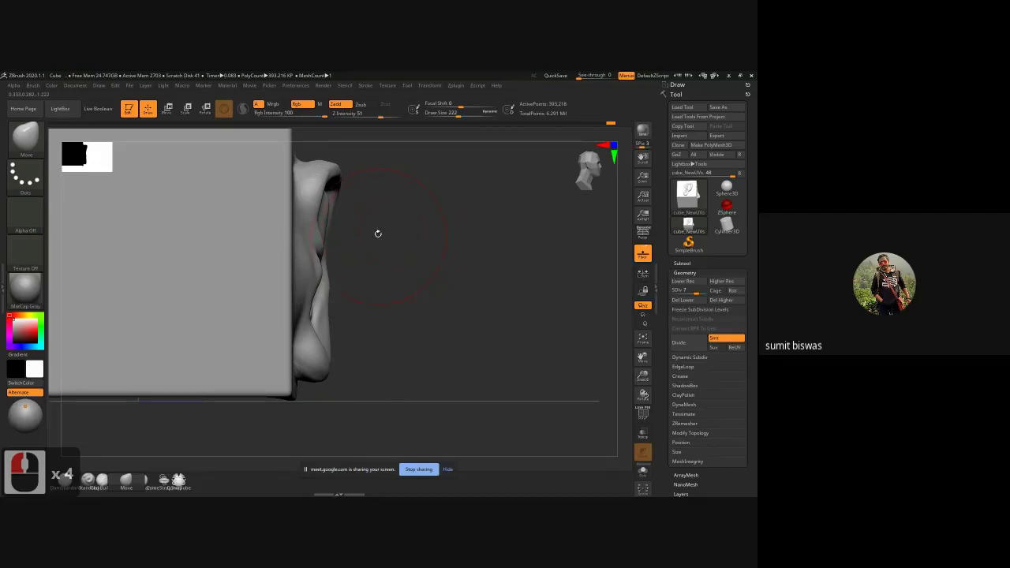
drag(330, 222, 343, 224)
drag(329, 306, 316, 307)
click(367, 254)
mouse_move(379, 251)
mouse_down()
mouse_move(342, 253)
mouse_move(376, 253)
mouse_up()
click(393, 254)
mouse_move(209, 226)
shift+mouse_down()
mouse_move(185, 267)
mouse_move(184, 300)
shift+mouse_up()
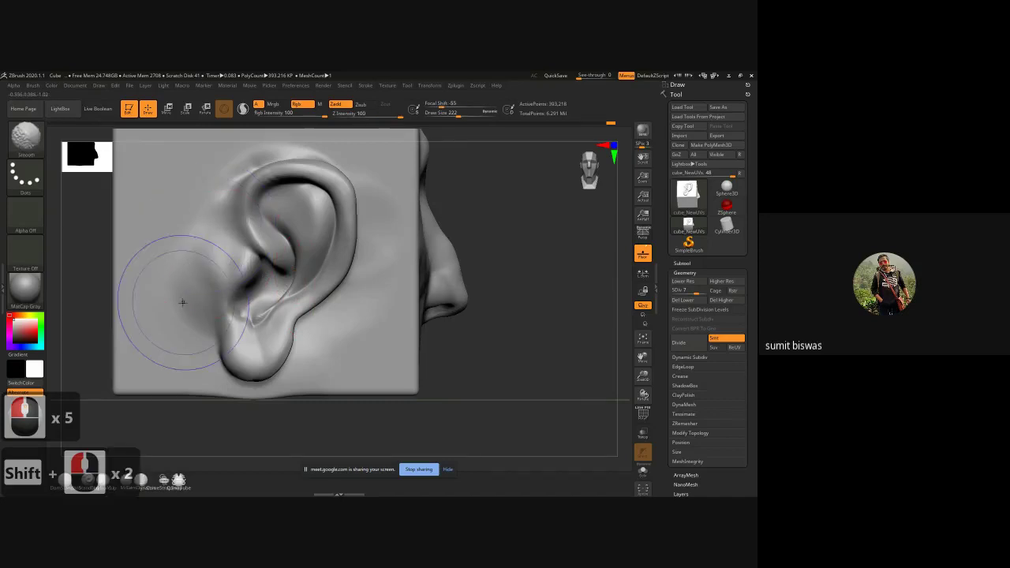
- Centre the transform gizmo on the unmasked mesh of the cube and reset its orientation to the world axes
ctrl+right_drag(385, 347, 387, 284)
alt+drag(496, 322, 459, 285)
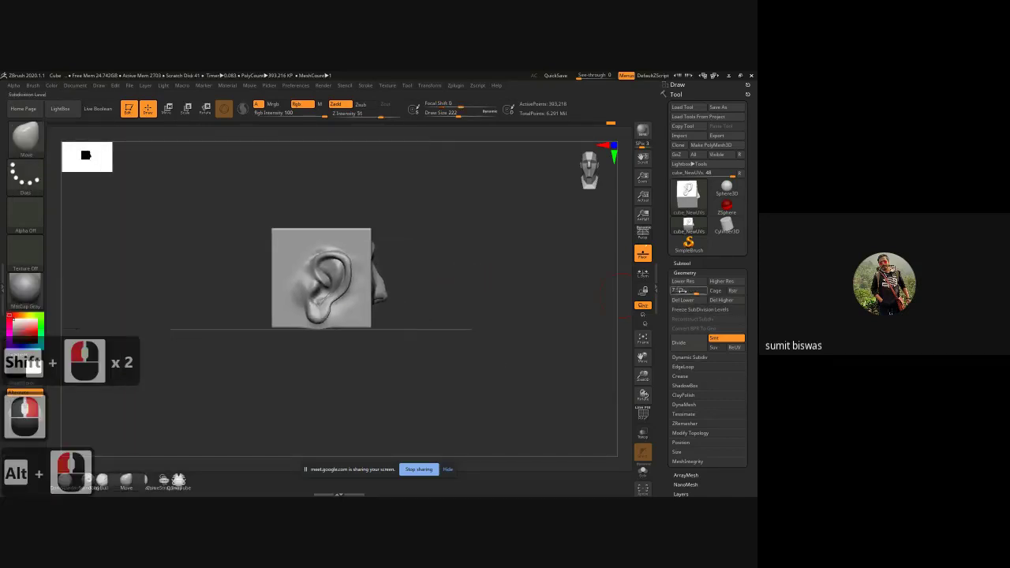
mouse_move(521, 300)
mouse_down()
mouse_move(466, 300)
mouse_move(522, 299)
mouse_up()
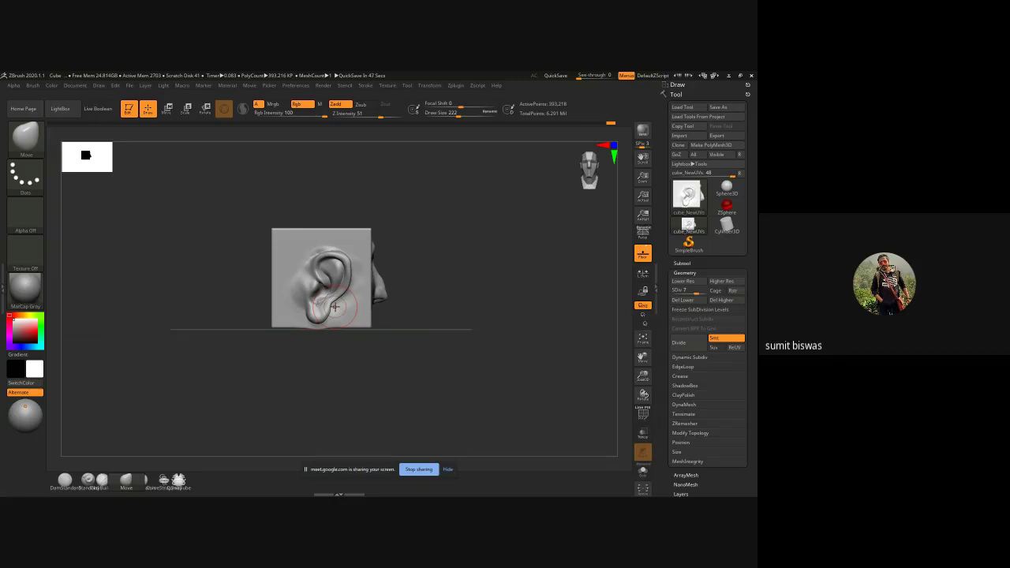
drag(494, 314, 452, 296)
shift+click(487, 316)
key(w)
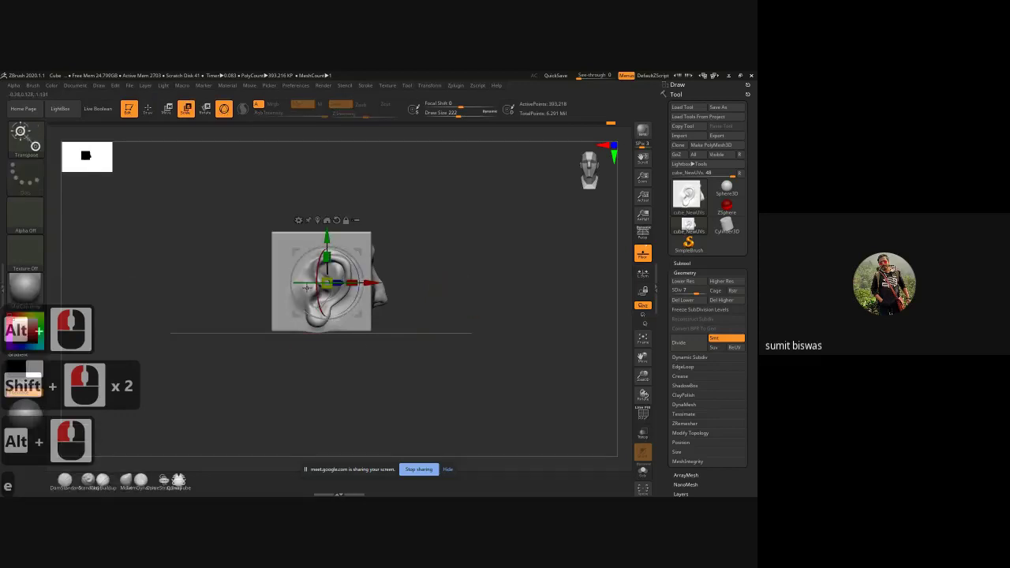
key(e)
drag(440, 288, 444, 322)
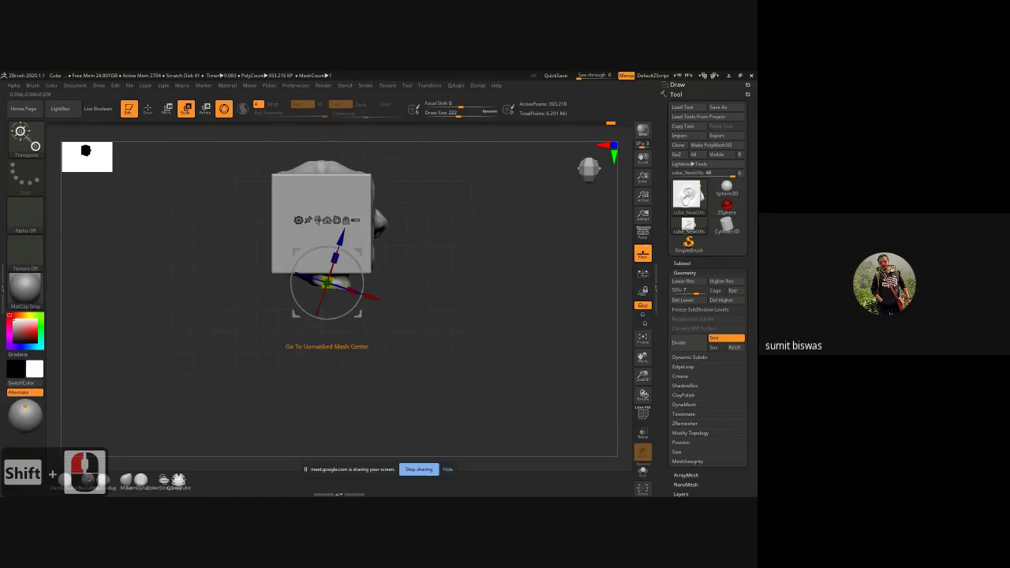
click(318, 221)
alt+drag(422, 209, 418, 242)
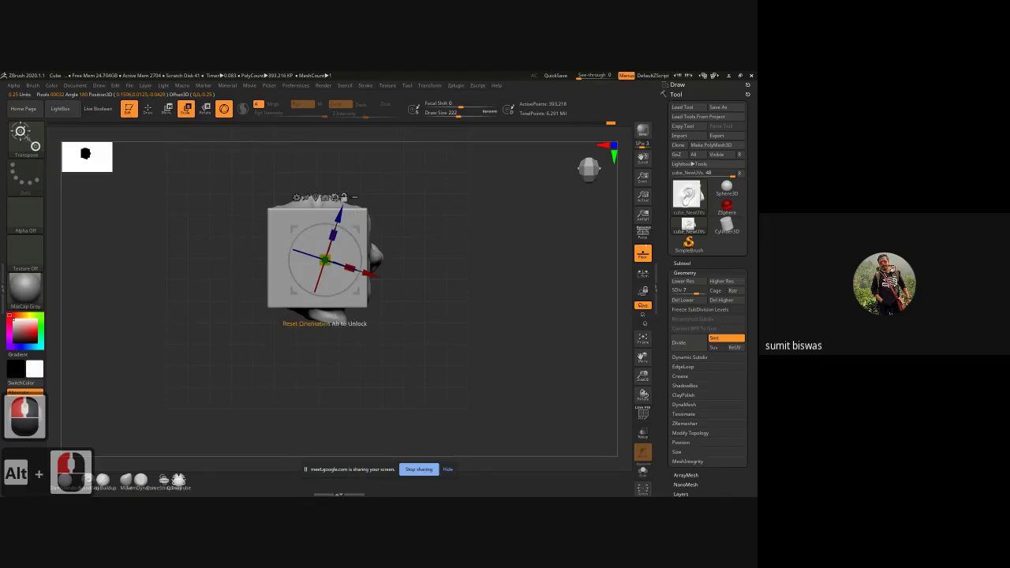
click(344, 197)
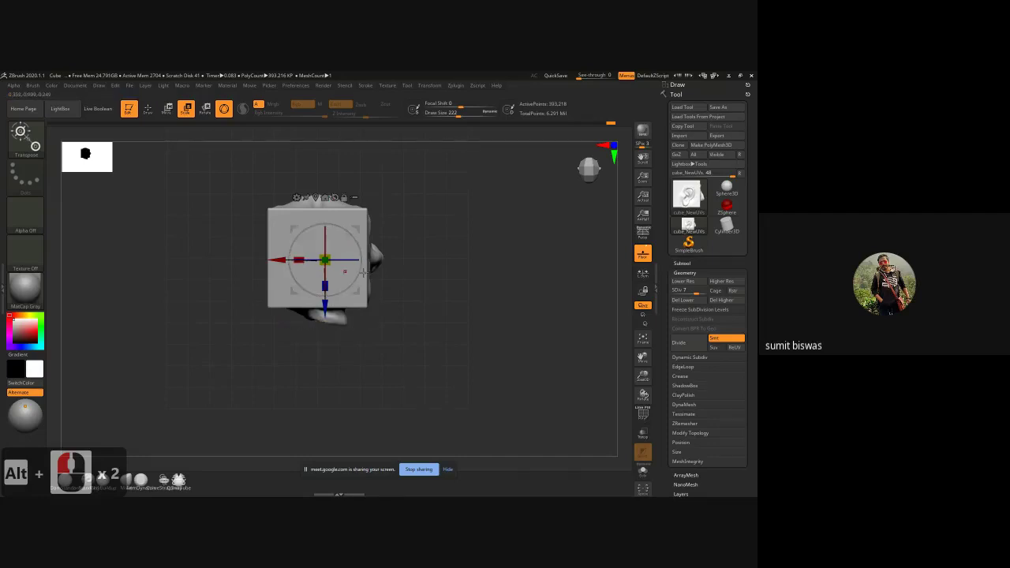
drag(410, 340, 405, 244)
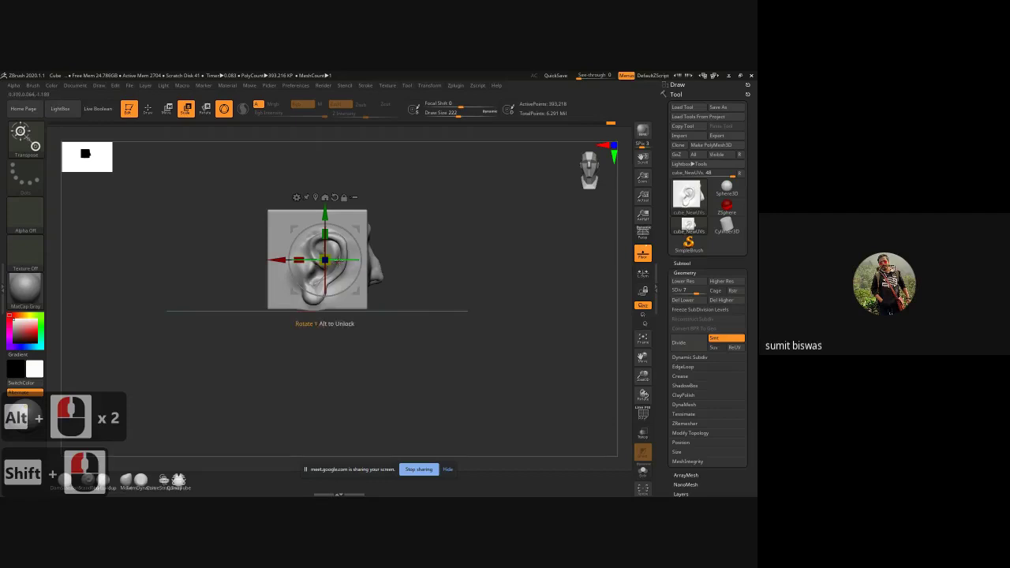
- Face the cube's blank side squarely and choose the ClayBuildup brush
drag(341, 261, 425, 293)
shift+click(414, 292)
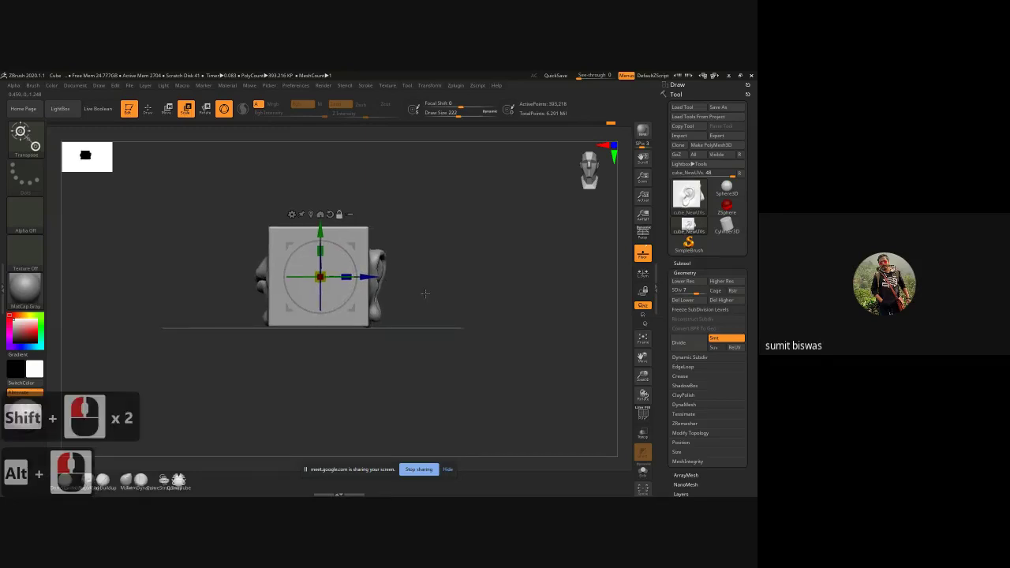
key(b)
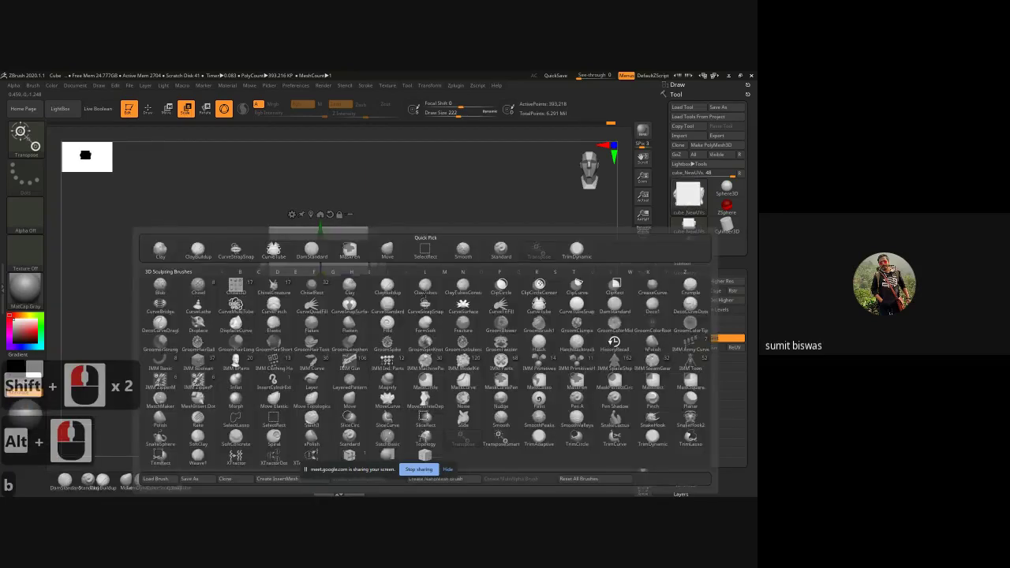
key(c)
key(b)
mouse_move(327, 291)
alt+right_down()
mouse_move(329, 281)
mouse_move(316, 285)
alt+right_up()
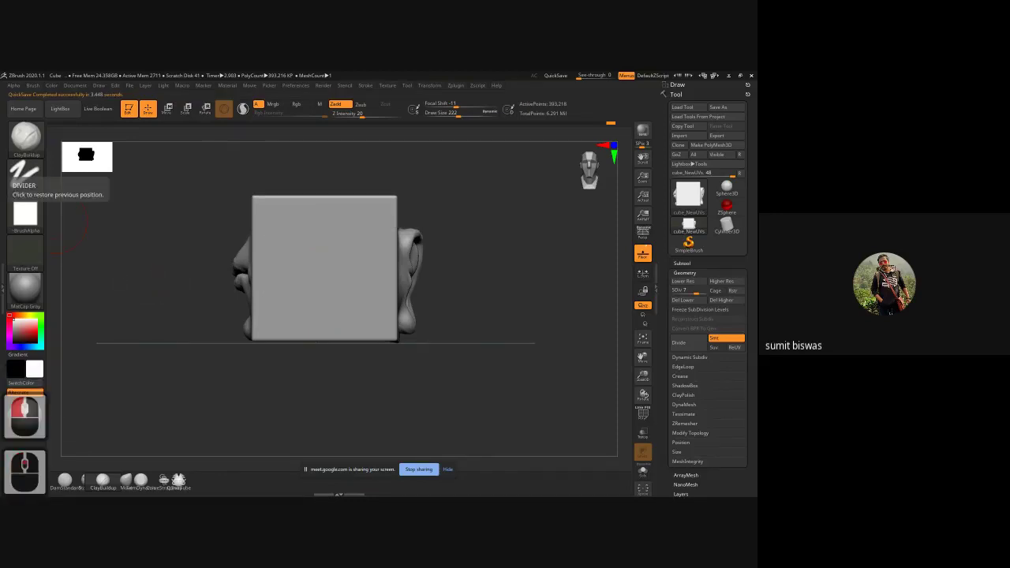
- Switch to AnatomyForSculptors.pdf in Adobe Reader and study the eye block-out stages, eye shapes and eye movements pages
scroll(3, 173, down, 6)
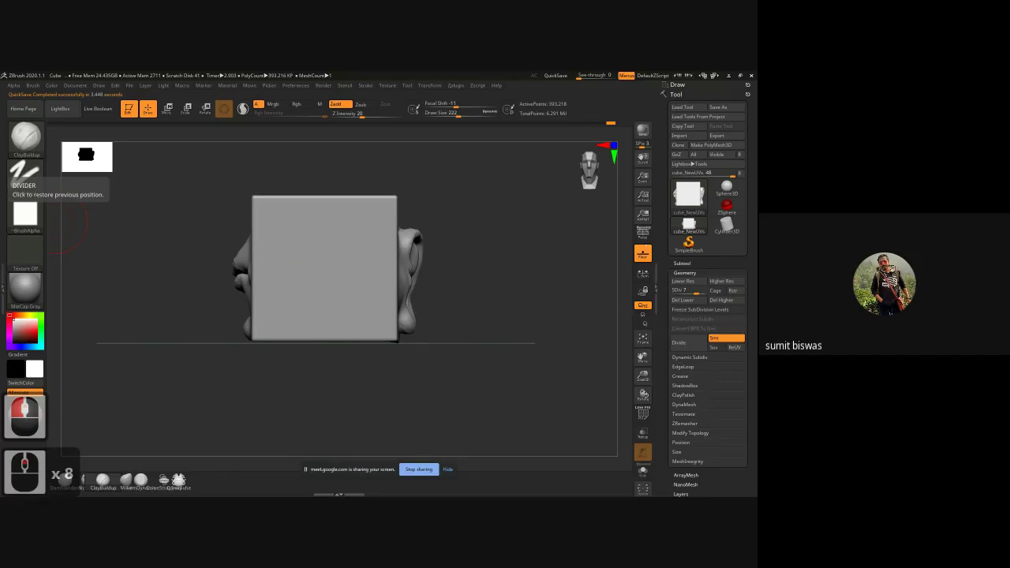
scroll(2, 173, down, 4)
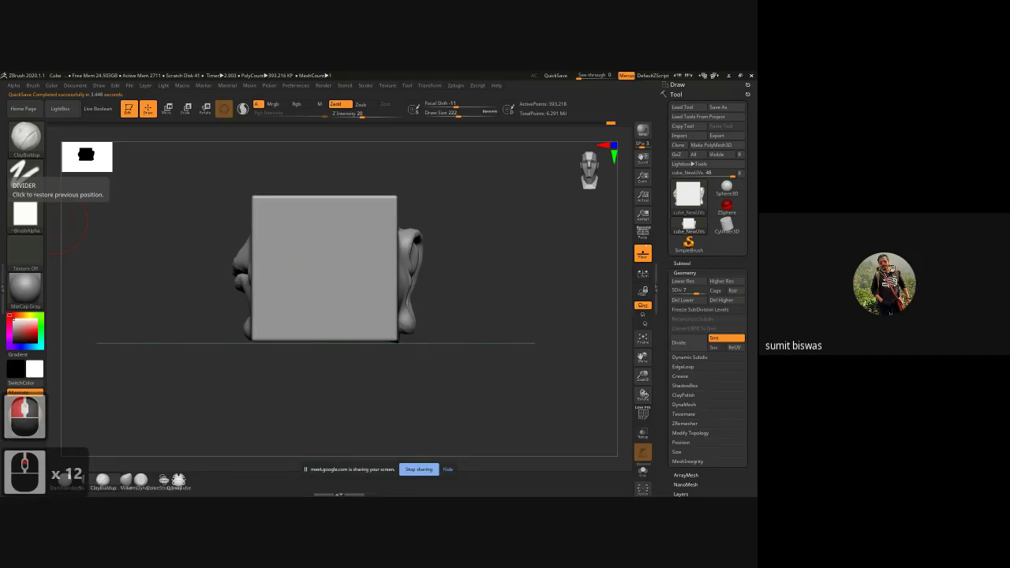
scroll(2, 173, up, 1)
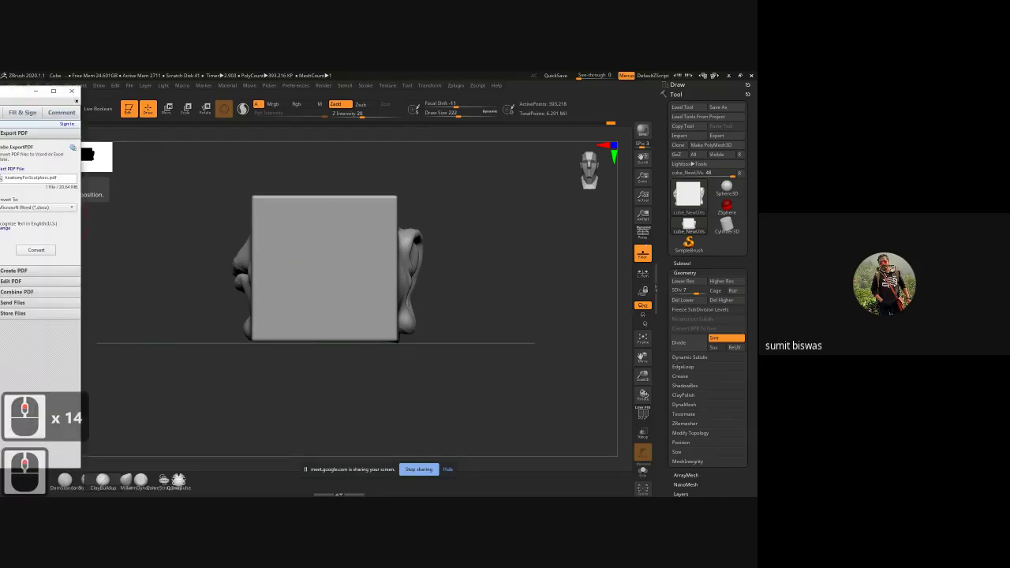
drag(0, 91, 254, 98)
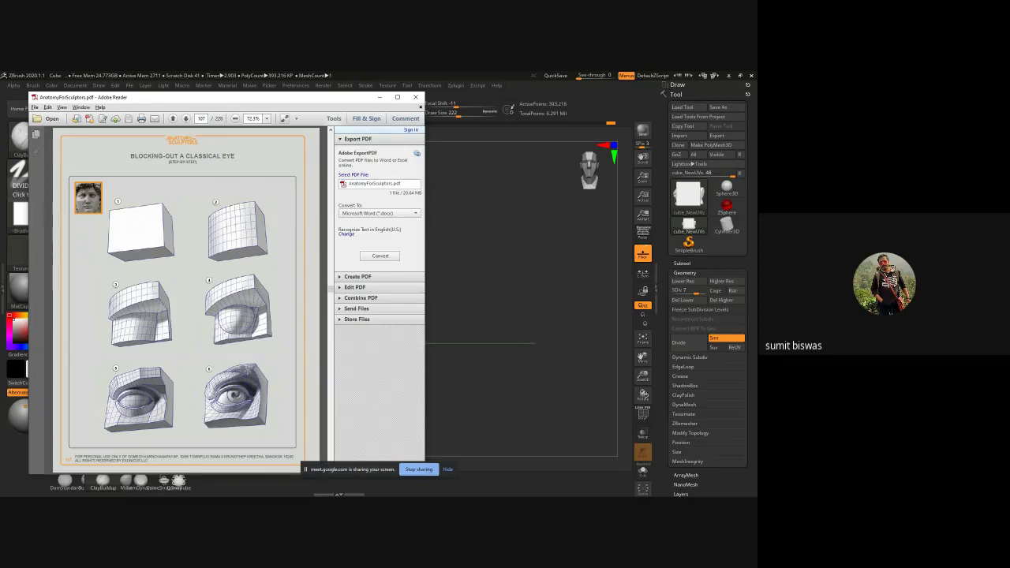
scroll(182, 300, down, 1)
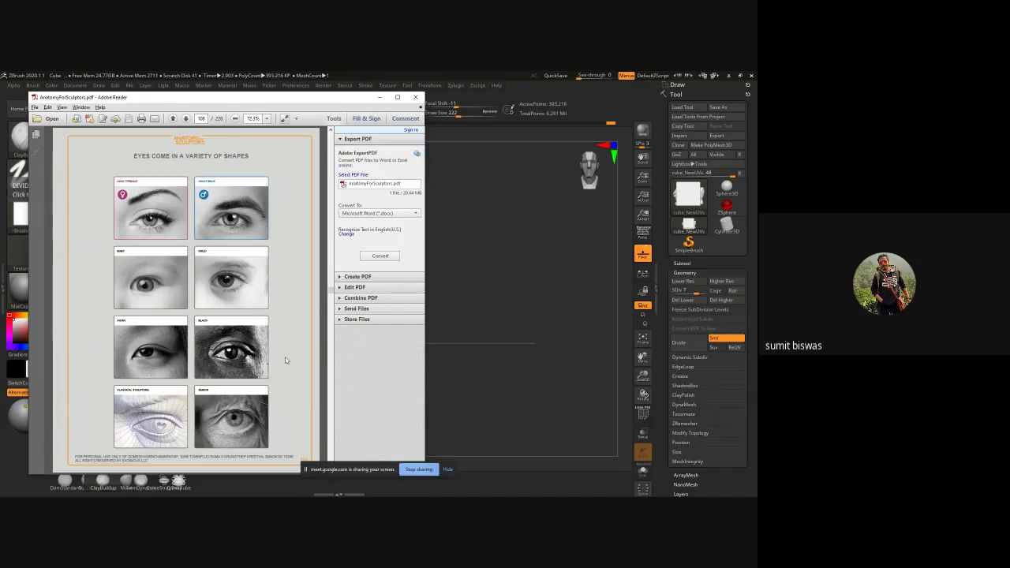
scroll(281, 323, down, 1)
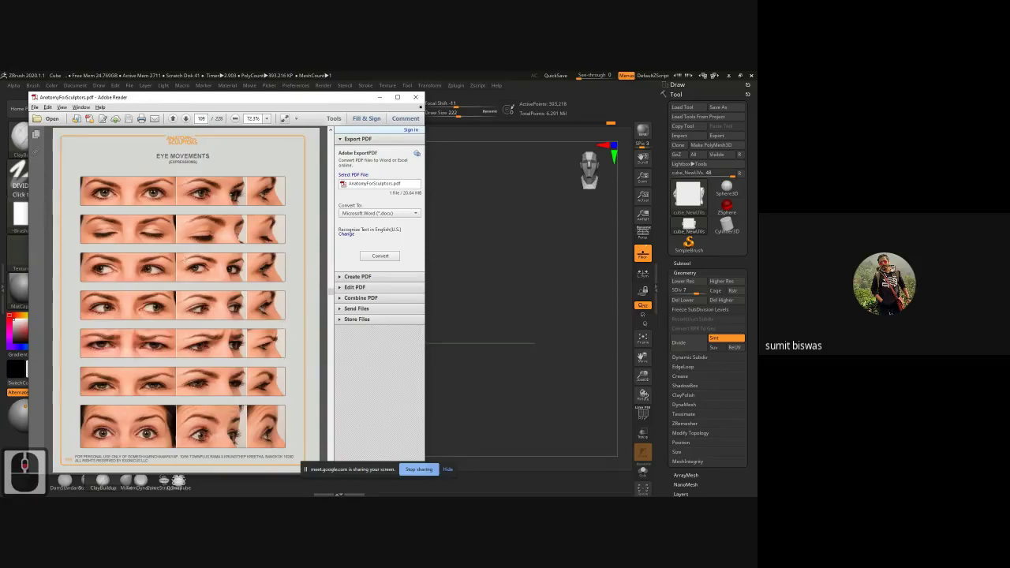
scroll(282, 323, up, 2)
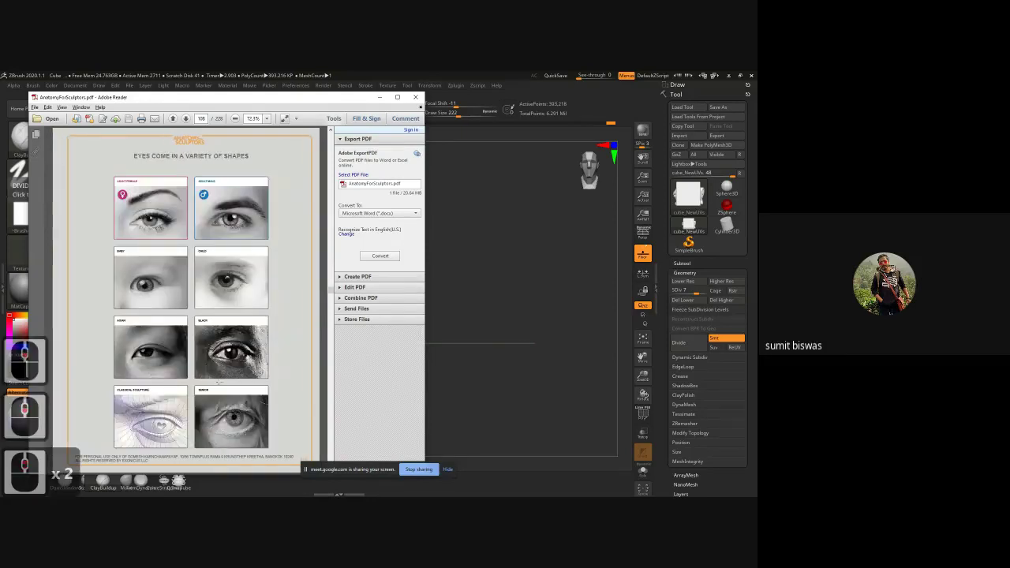
scroll(245, 352, up, 1)
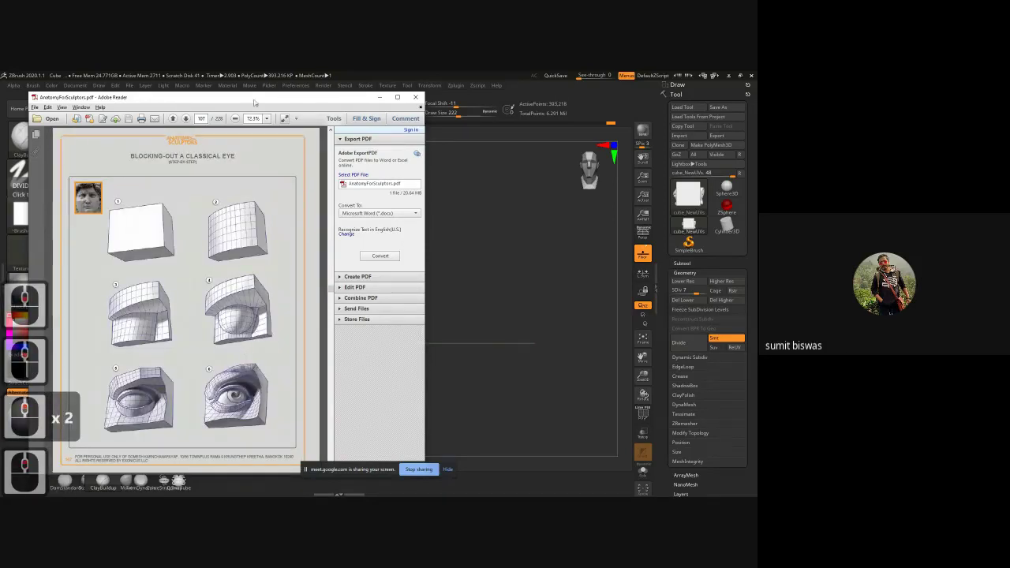
drag(248, 100, 4, 114)
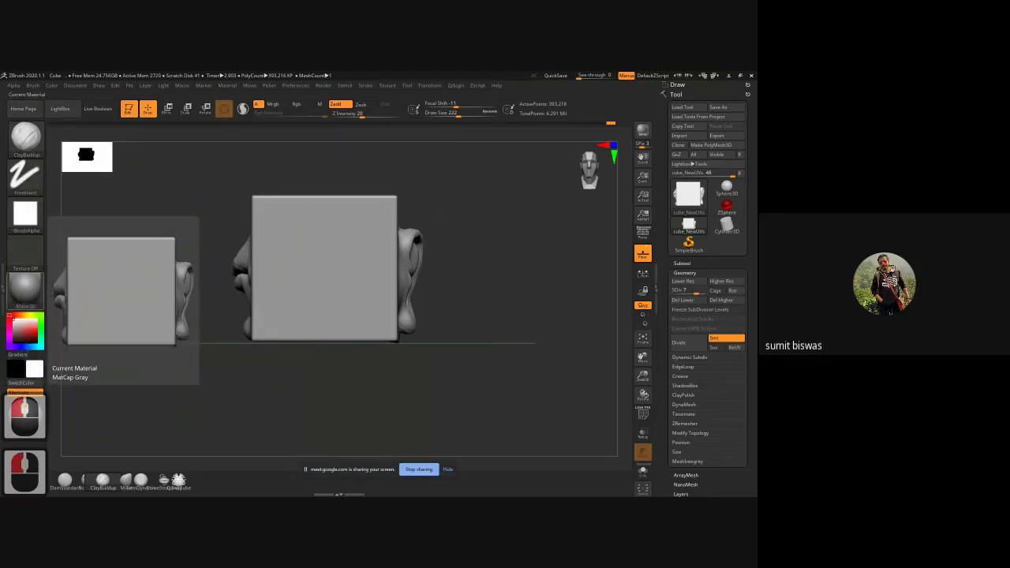
- Back in ZBrush, append a Sphere3D as a new subtool to serve as the eyeball
mouse_move(470, 318)
mouse_down()
mouse_move(462, 295)
mouse_move(463, 313)
mouse_up()
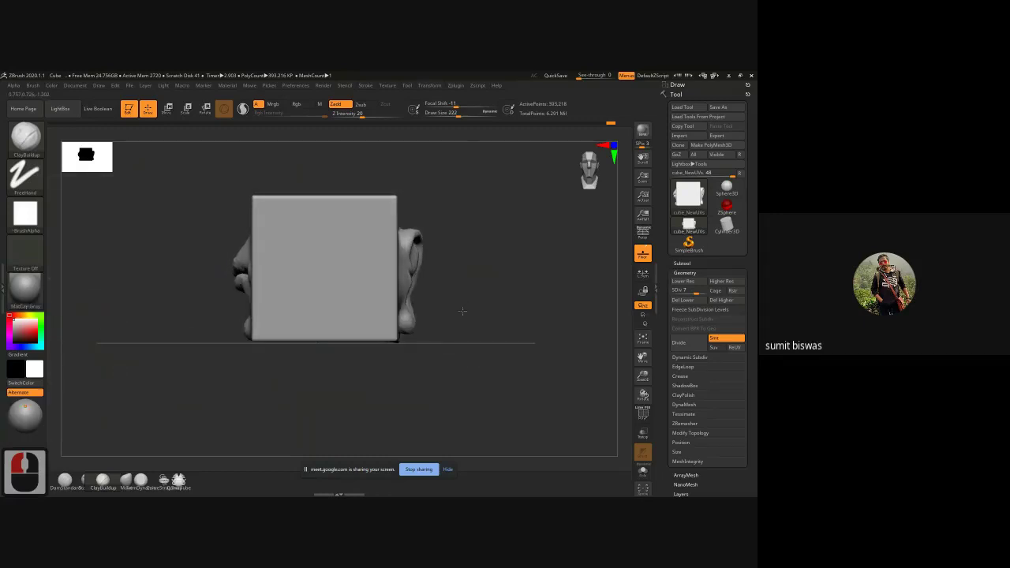
click(681, 263)
mouse_move(695, 287)
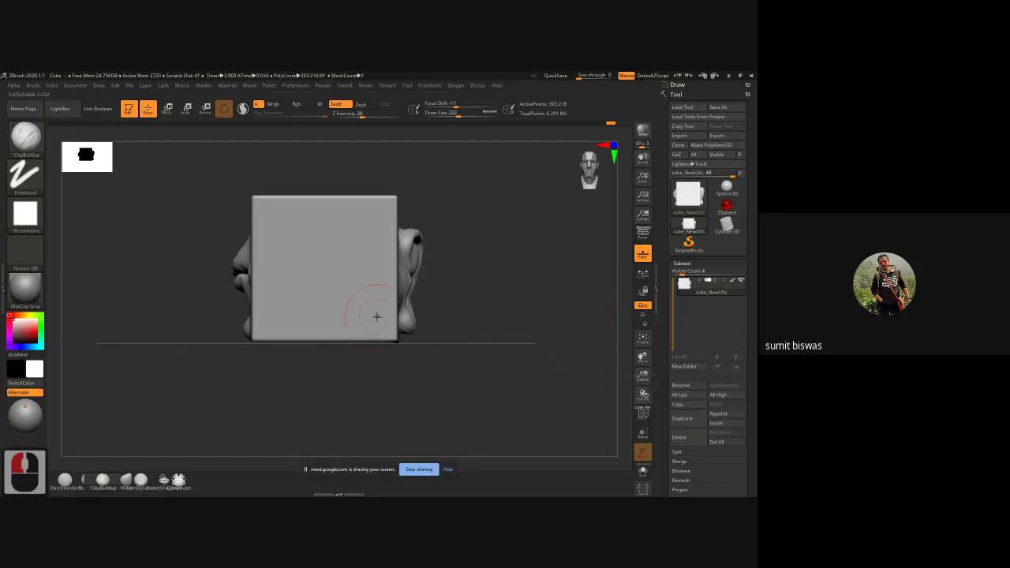
click(717, 415)
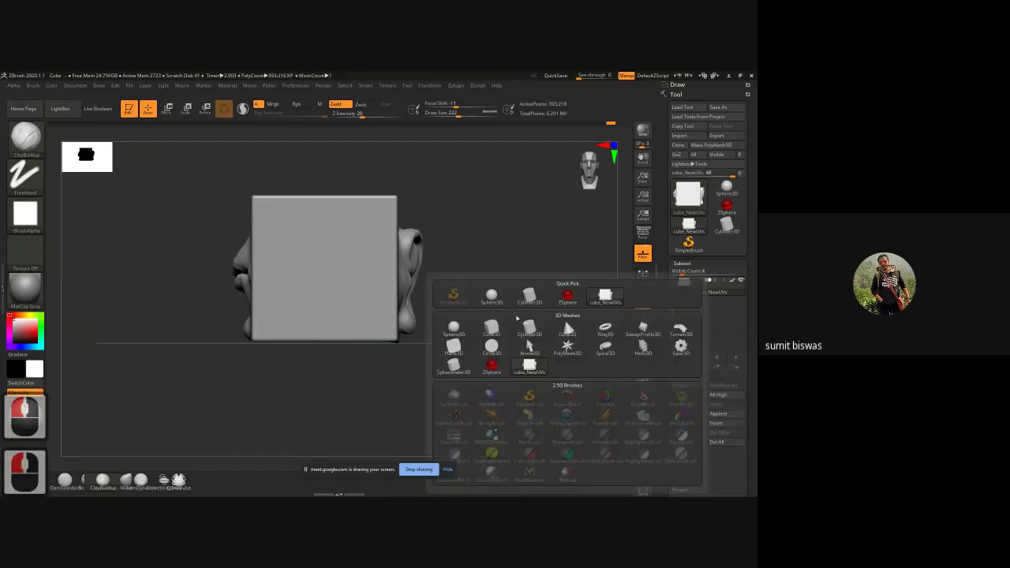
click(491, 298)
- Select the sphere subtool, move it towards the cube's blank face and scale it down to eyeball size
key(w)
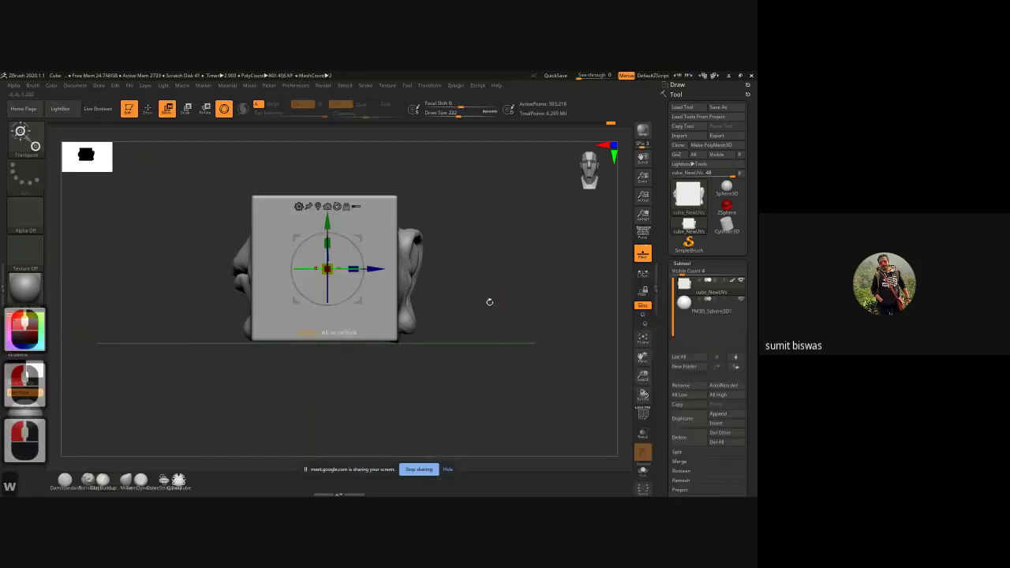
drag(510, 303, 443, 302)
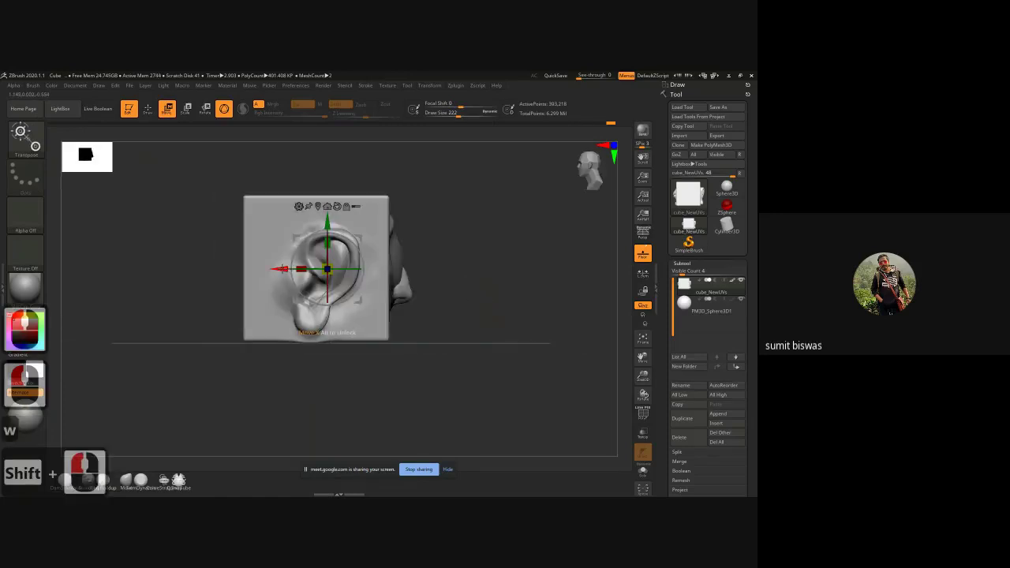
drag(280, 269, 239, 269)
key(ctrl+z)
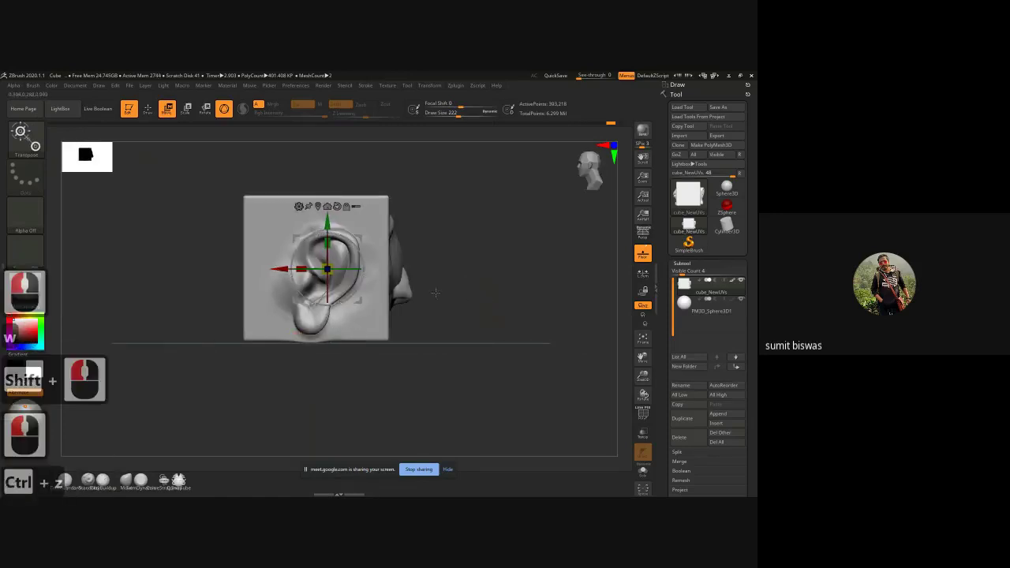
click(731, 311)
drag(282, 269, 231, 268)
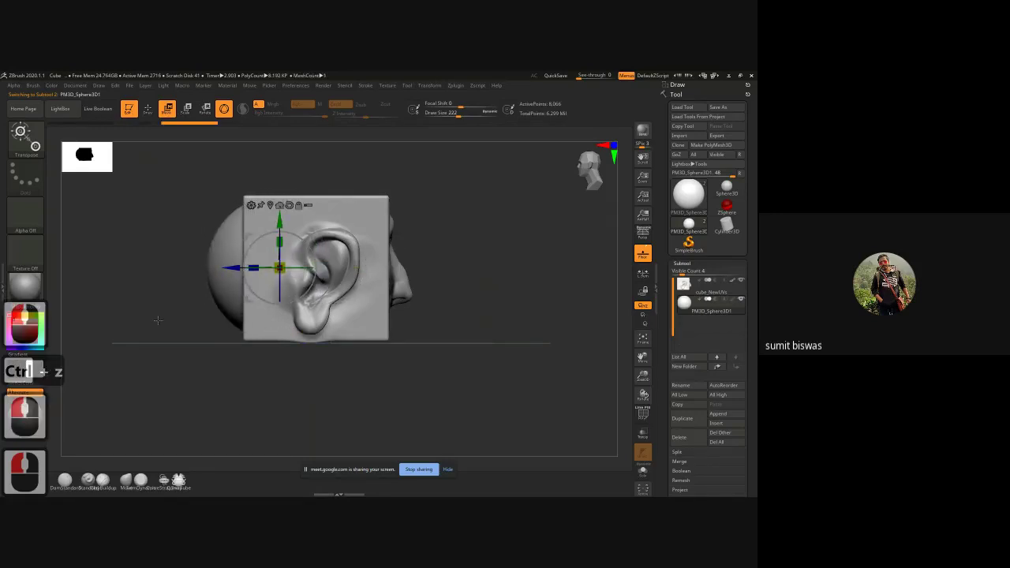
shift+drag(158, 320, 321, 307)
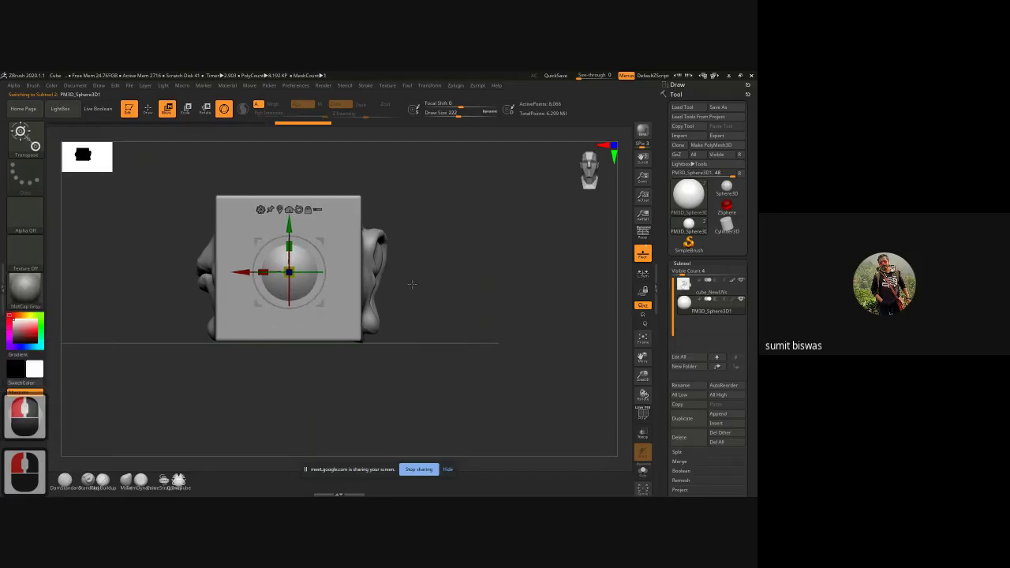
ctrl+right_drag(412, 284, 411, 316)
drag(290, 265, 288, 318)
- Inspect how far the sphere protrudes and move it slightly further out of the cube's blank face
drag(512, 304, 224, 275)
ctrl+right_drag(189, 236, 253, 314)
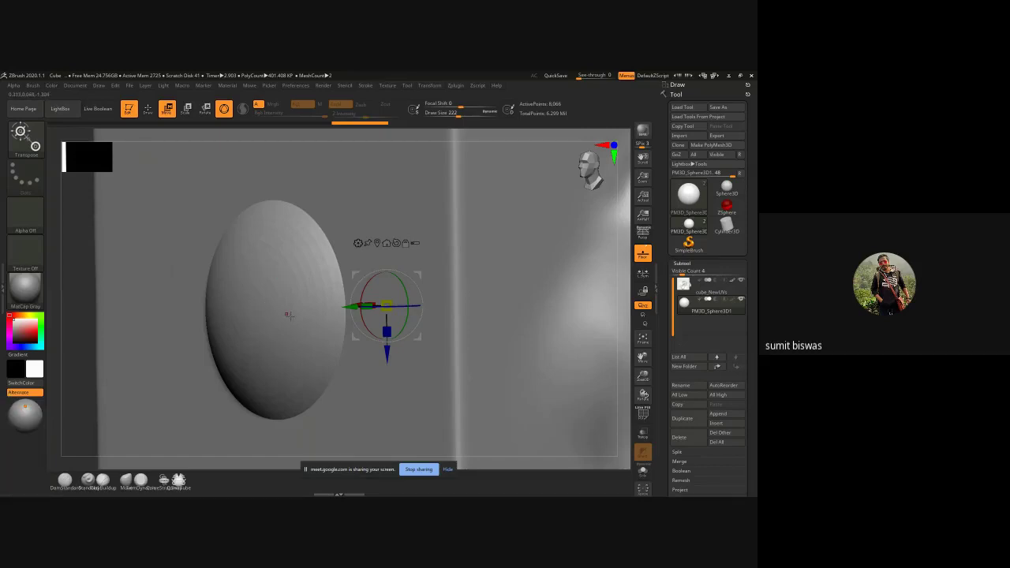
double_click(136, 319)
shift+drag(135, 320, 157, 320)
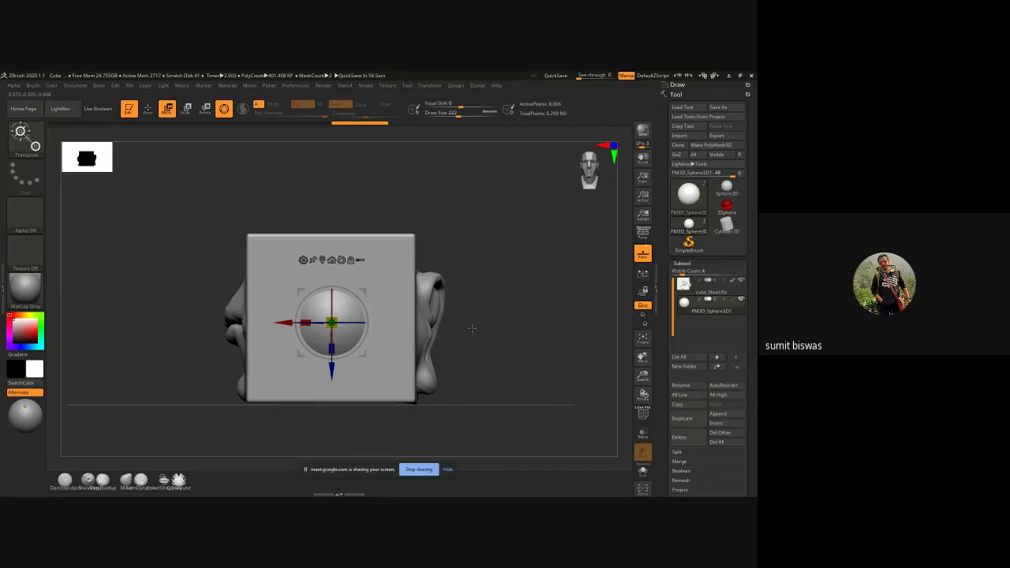
shift+drag(472, 328, 502, 330)
drag(384, 322, 393, 322)
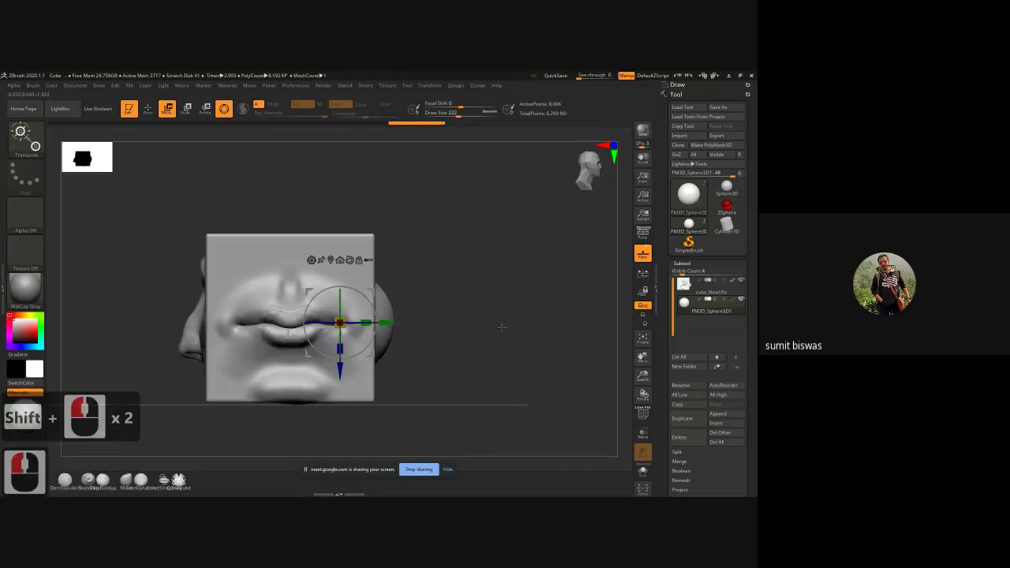
mouse_move(502, 327)
mouse_down()
mouse_move(439, 332)
mouse_move(469, 334)
mouse_move(490, 255)
mouse_move(509, 330)
mouse_up()
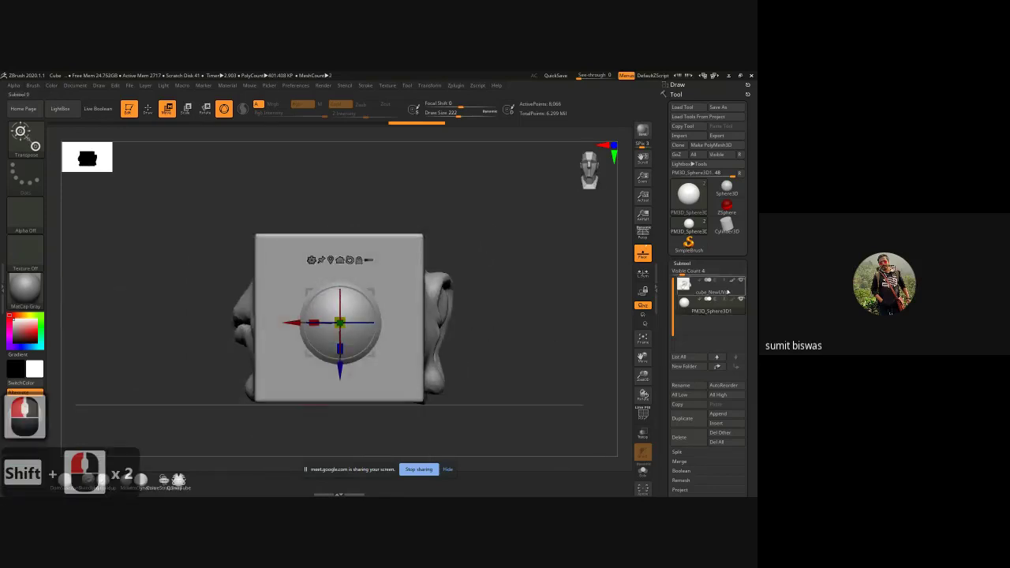
- Select the cube subtool and set up the ClayBuildup brush with a draw size of 234 beside the eyeball
click(728, 292)
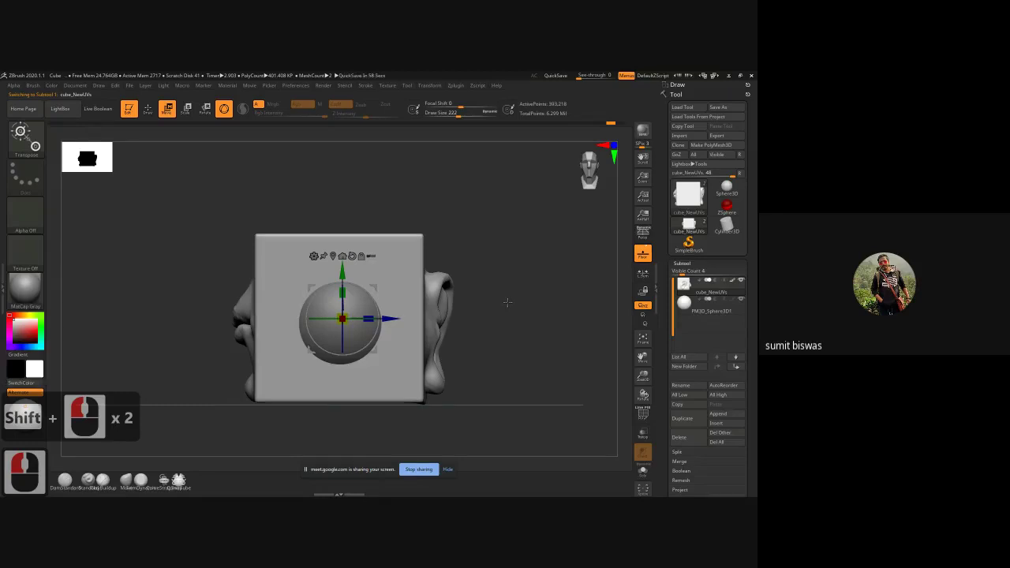
key(b)
key(c)
key(b)
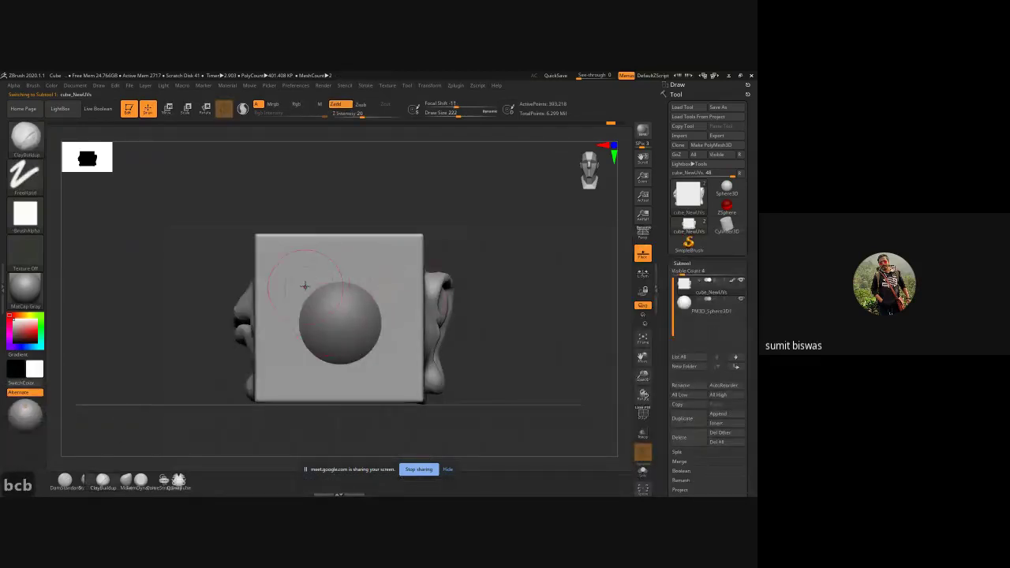
alt+drag(483, 359, 469, 325)
ctrl+right_drag(350, 311, 331, 325)
key(bracketright)
key(bracketright)
key(bracketright)
key(bracketright)
key(bracketright)
key(bracketright)
key(bracketleft)
key(bracketleft)
key(bracketleft)
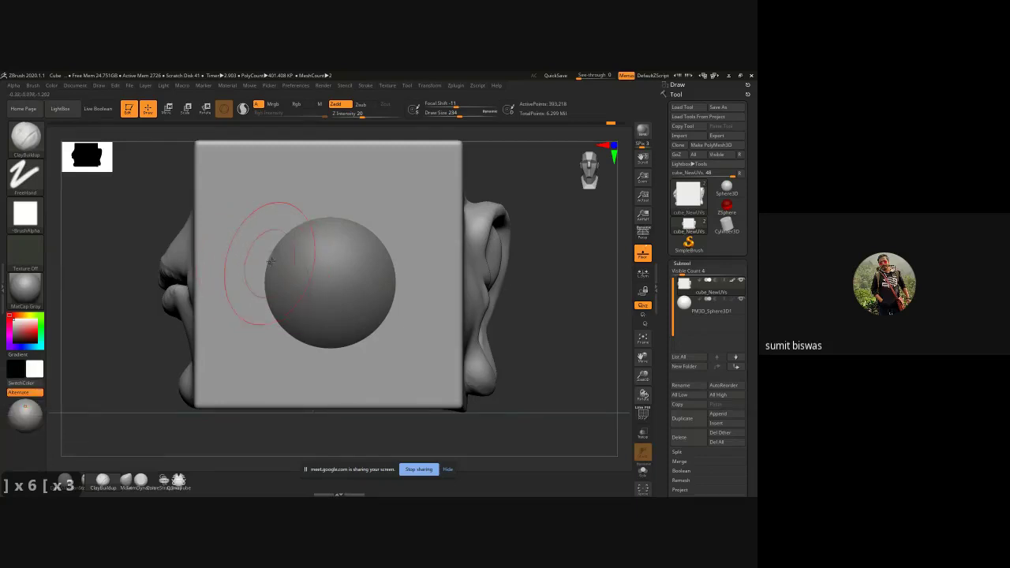
- Build up clay on the cube face along the eyeball's left side as an eye corner and smooth it
drag(571, 317, 529, 288)
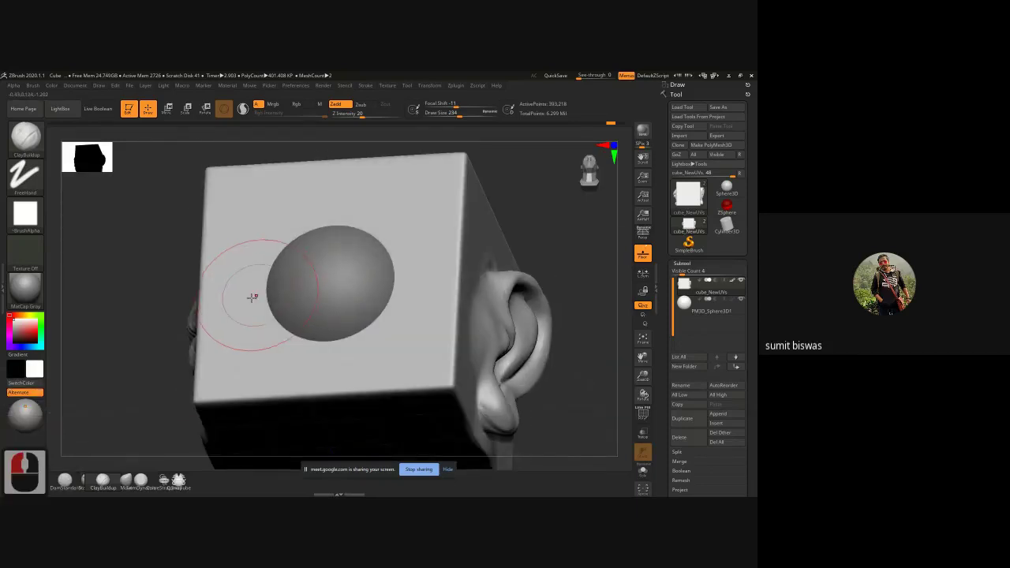
drag(584, 305, 415, 323)
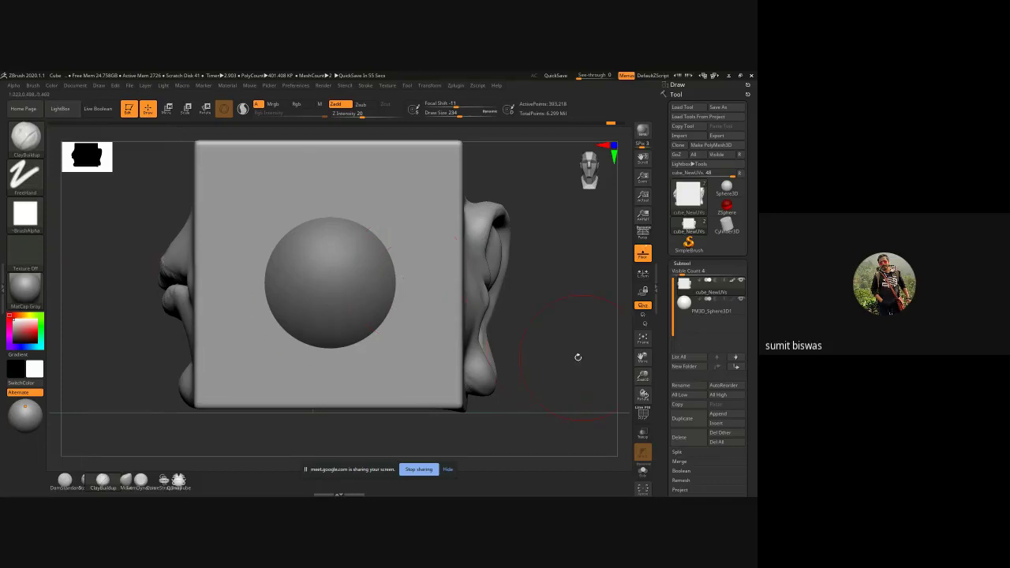
drag(578, 357, 230, 291)
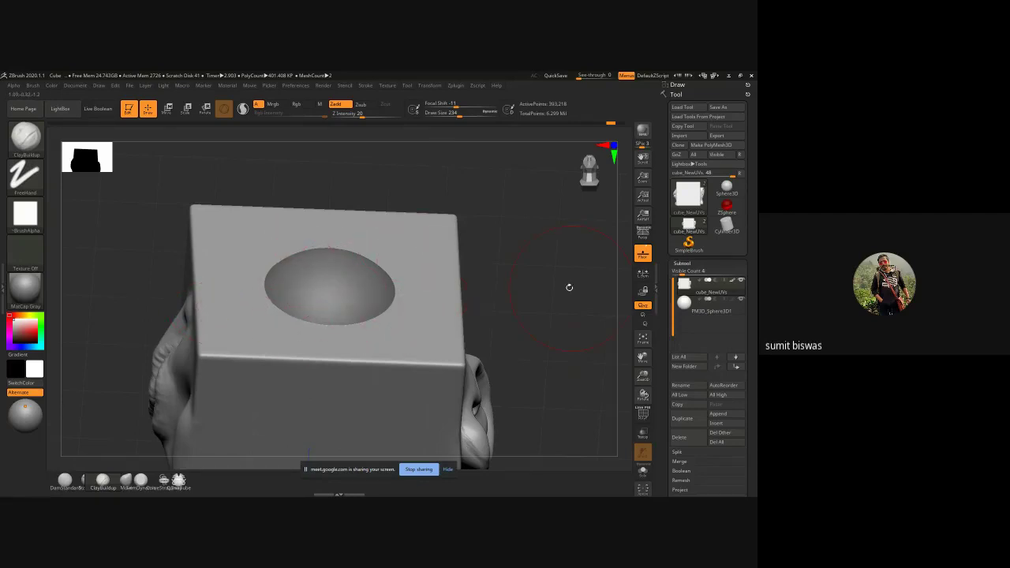
shift+drag(569, 288, 394, 276)
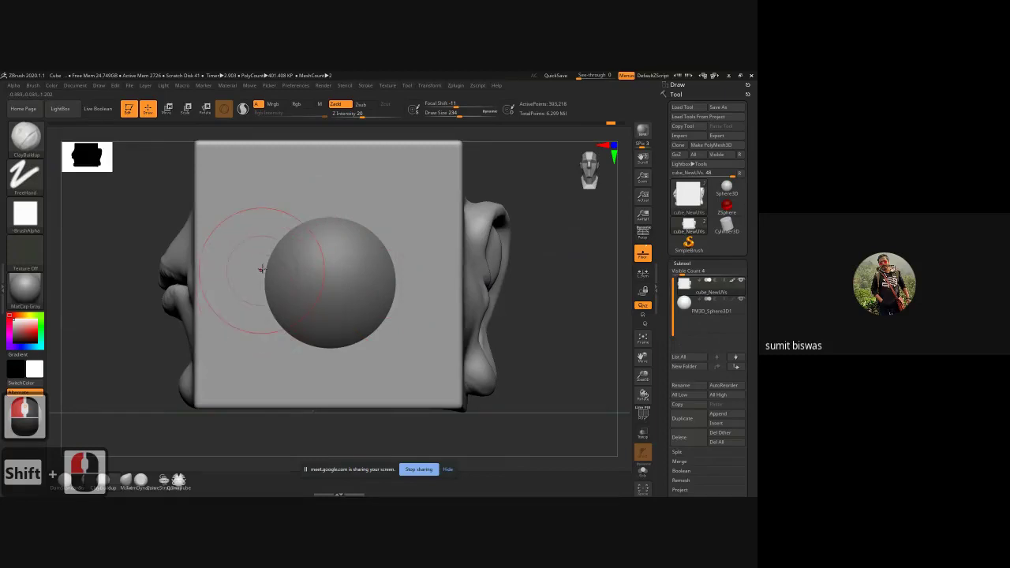
mouse_move(262, 278)
mouse_down()
mouse_move(265, 314)
mouse_move(241, 270)
mouse_move(248, 285)
mouse_move(270, 257)
mouse_up()
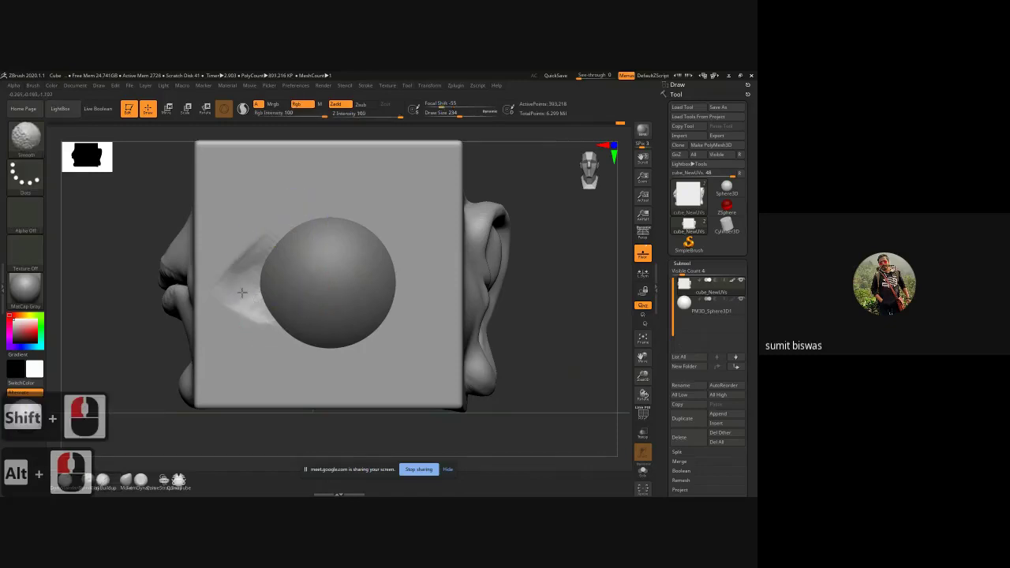
shift+drag(262, 311, 286, 290)
- Drop the cube to subdivision level 5 and reduce the brush's draw size to 214
key(shift+d)
click(684, 263)
click(683, 272)
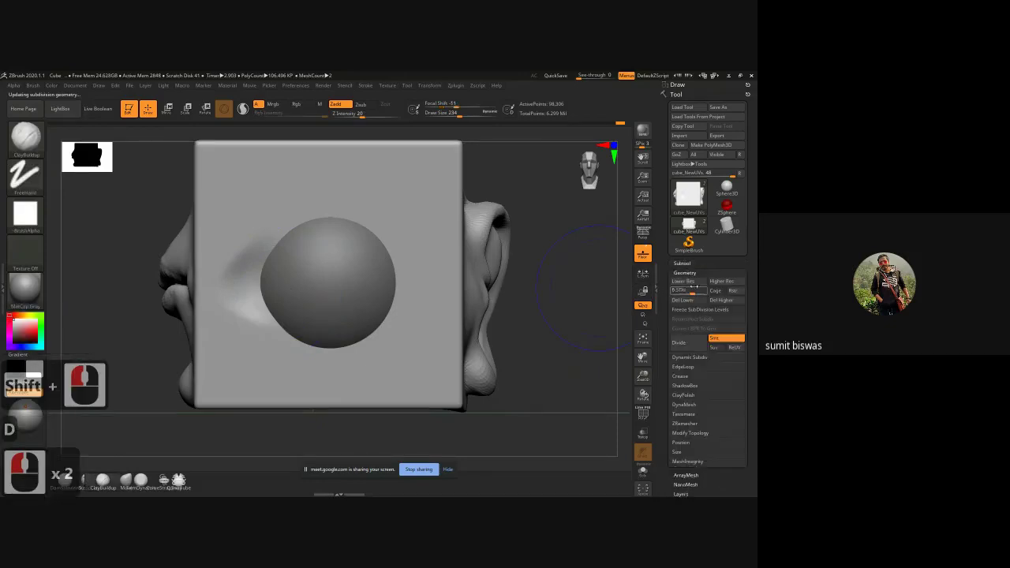
mouse_move(297, 301)
mouse_down()
mouse_move(286, 285)
mouse_move(257, 286)
mouse_up()
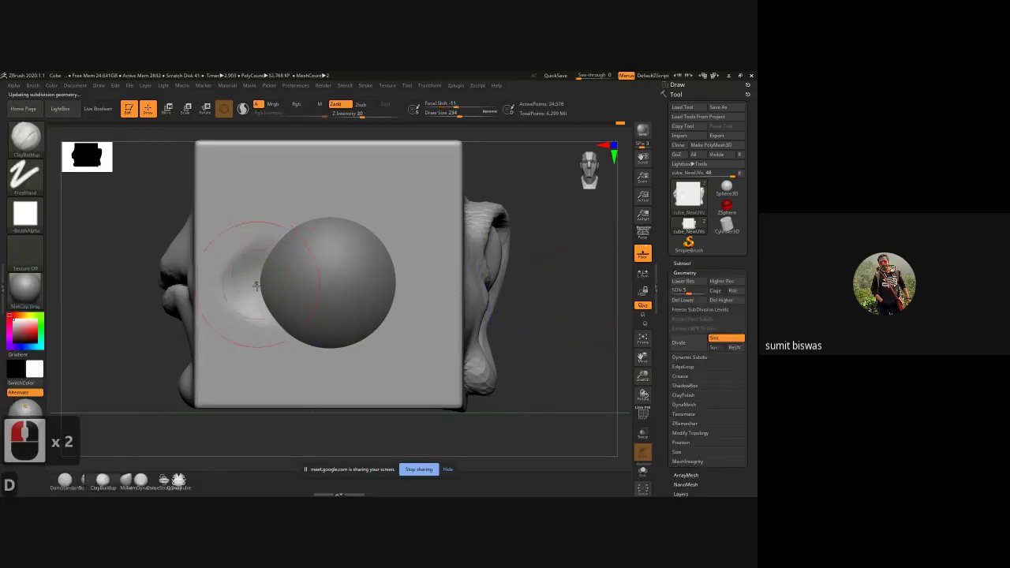
key(bracketleft)
key(bracketleft)
key(bracketleft)
key(bracketleft)
key(bracketleft)
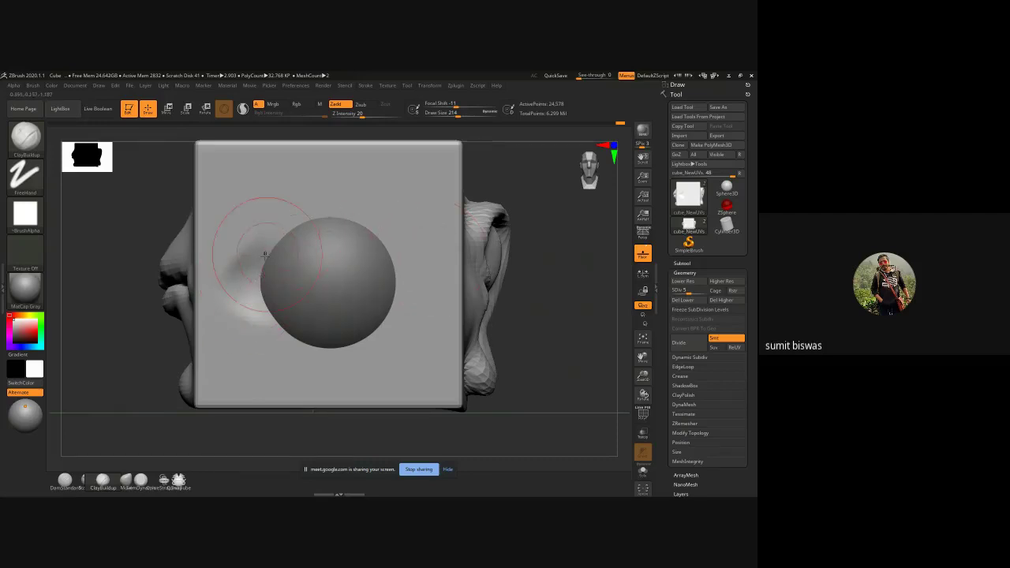
- Block in an arched upper eyelid over the top of the eyeball, enlarging the brush's draw size to 226
drag(276, 236, 326, 215)
mouse_move(269, 249)
mouse_down()
mouse_move(322, 215)
mouse_move(358, 219)
mouse_move(307, 224)
mouse_move(367, 218)
mouse_up()
mouse_move(291, 234)
mouse_down()
mouse_move(357, 245)
mouse_move(376, 233)
mouse_move(365, 227)
mouse_move(392, 248)
mouse_move(333, 229)
mouse_up()
key(bracketright)
key(bracketright)
key(bracketright)
mouse_move(263, 255)
mouse_down()
mouse_move(316, 229)
mouse_move(236, 280)
mouse_up()
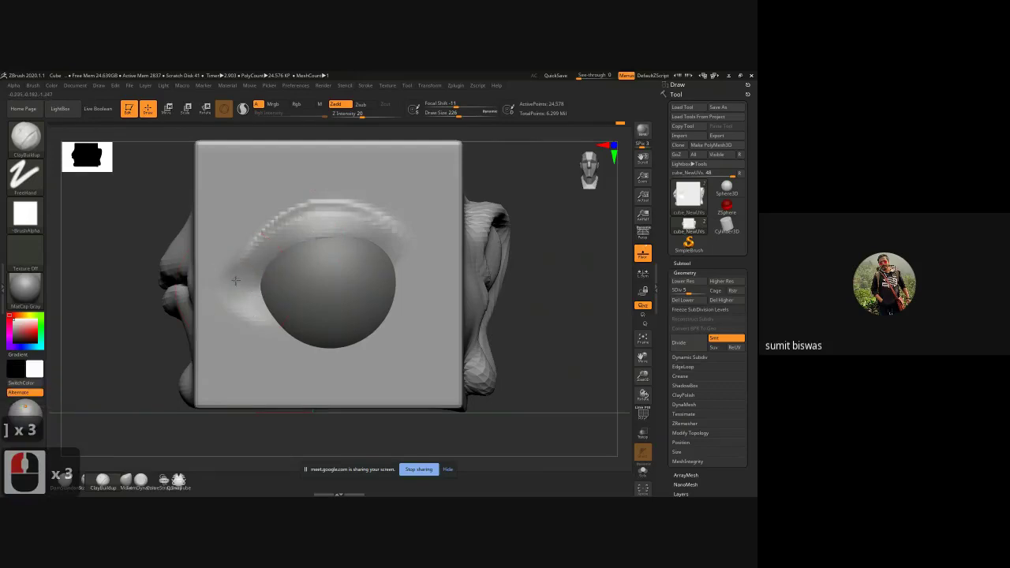
mouse_move(292, 227)
mouse_down()
mouse_move(310, 221)
mouse_move(269, 241)
mouse_up()
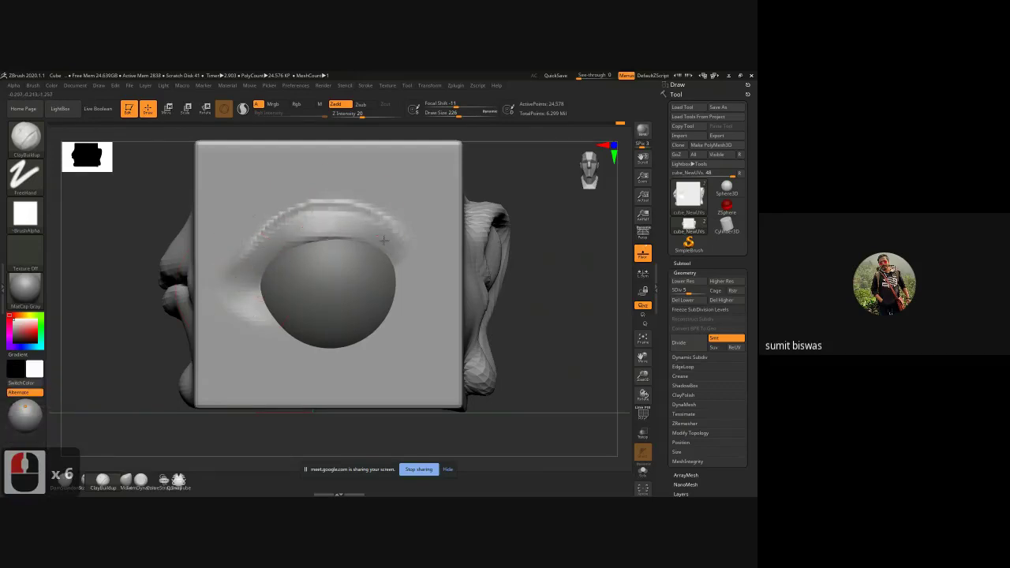
mouse_move(384, 240)
mouse_down()
mouse_move(416, 281)
mouse_move(394, 251)
mouse_up()
- Thicken the upper eyelid and extend it down around the eyeball's right side
mouse_move(357, 235)
mouse_down()
mouse_move(336, 243)
mouse_move(325, 227)
mouse_move(345, 226)
mouse_move(308, 234)
mouse_move(416, 279)
mouse_move(307, 227)
mouse_move(251, 286)
mouse_up()
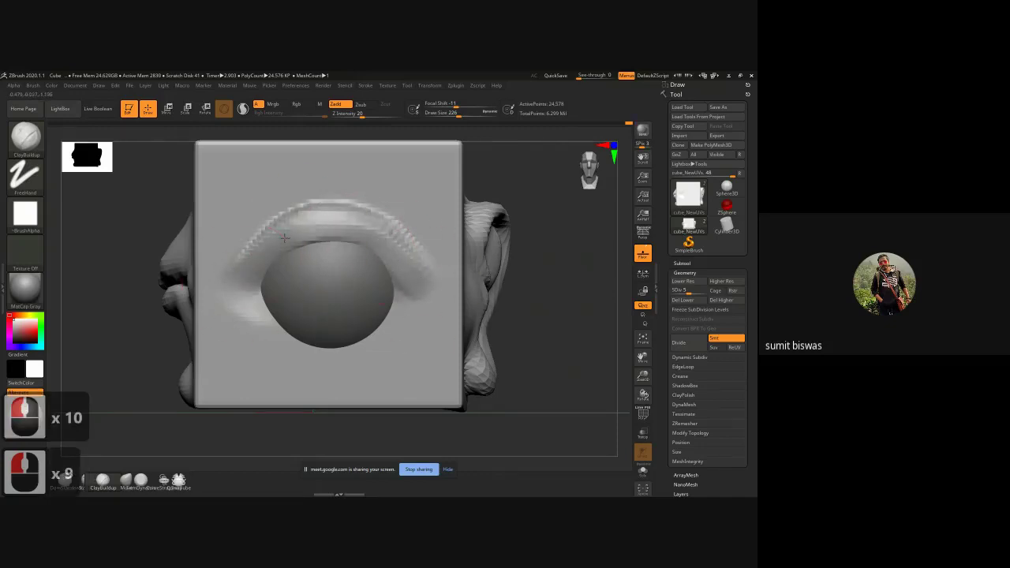
mouse_move(278, 239)
mouse_down()
mouse_move(347, 231)
mouse_move(422, 274)
mouse_up()
mouse_move(385, 244)
mouse_down()
mouse_move(282, 230)
mouse_move(308, 217)
mouse_move(280, 227)
mouse_up()
drag(353, 222, 408, 267)
drag(384, 239, 419, 286)
drag(406, 264, 420, 289)
- Build up the lower eyelid beneath the eyeball, join it to the right corner and widen it downward
mouse_move(256, 316)
mouse_down()
mouse_move(316, 348)
mouse_move(361, 345)
mouse_up()
mouse_move(258, 315)
mouse_down()
mouse_move(376, 327)
mouse_move(286, 334)
mouse_move(266, 321)
mouse_move(394, 315)
mouse_up()
mouse_move(393, 315)
mouse_down()
mouse_move(368, 331)
mouse_move(403, 307)
mouse_up()
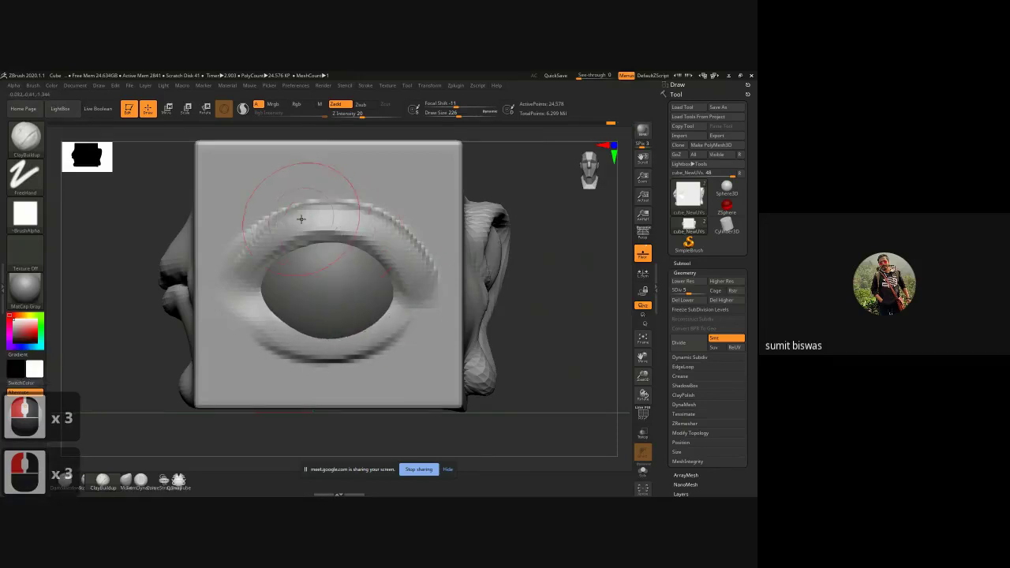
drag(394, 244, 432, 334)
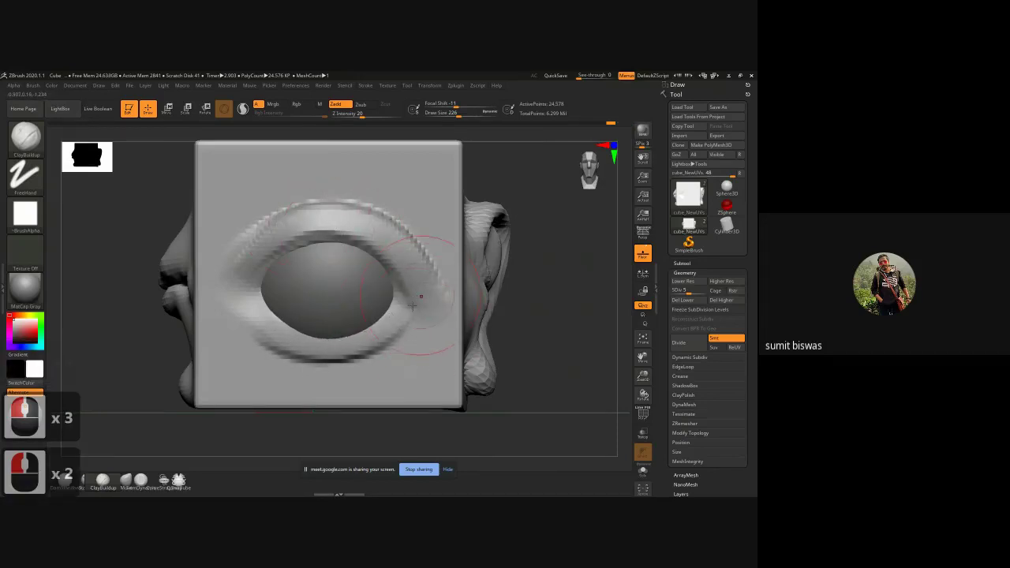
mouse_move(297, 333)
mouse_down()
mouse_move(400, 311)
mouse_move(275, 320)
mouse_move(402, 309)
mouse_move(271, 327)
mouse_move(416, 330)
mouse_move(335, 361)
mouse_move(415, 330)
mouse_move(278, 344)
mouse_move(365, 361)
mouse_move(406, 341)
mouse_move(261, 335)
mouse_move(303, 371)
mouse_move(408, 350)
mouse_move(282, 336)
mouse_move(249, 317)
mouse_move(297, 360)
mouse_move(352, 365)
mouse_move(433, 337)
mouse_up()
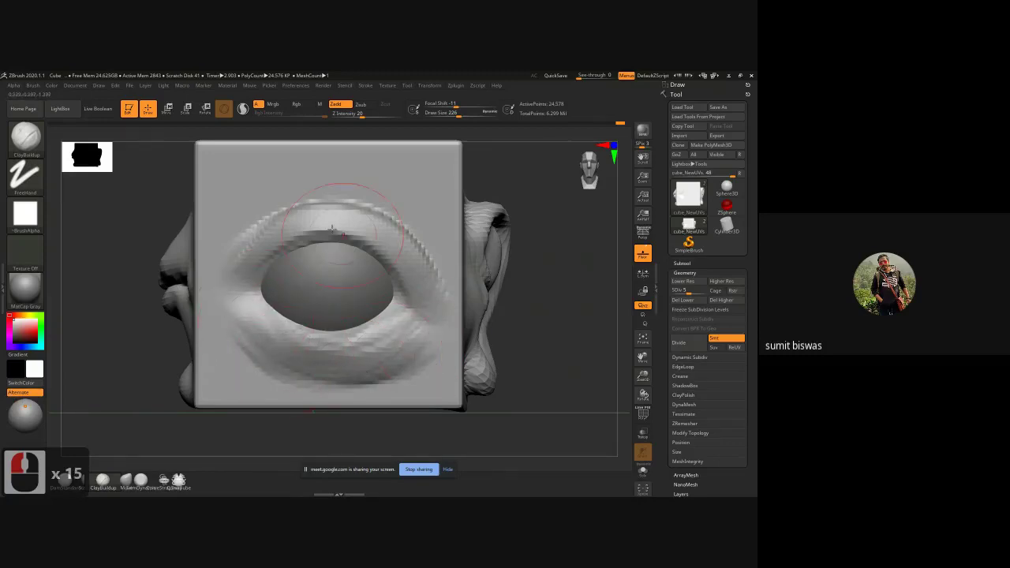
- Add clay along the inner edges of both eyelids to narrow the eye opening over the eyeball
mouse_move(352, 235)
mouse_down()
mouse_move(297, 218)
mouse_move(383, 219)
mouse_move(288, 218)
mouse_move(246, 270)
mouse_move(350, 231)
mouse_move(418, 271)
mouse_up()
mouse_move(417, 270)
mouse_down()
mouse_move(354, 225)
mouse_move(417, 237)
mouse_move(329, 204)
mouse_move(382, 217)
mouse_move(418, 271)
mouse_move(401, 242)
mouse_move(289, 229)
mouse_move(284, 259)
mouse_move(343, 214)
mouse_move(351, 269)
mouse_move(301, 255)
mouse_move(375, 276)
mouse_move(348, 258)
mouse_move(317, 261)
mouse_up()
mouse_move(264, 280)
mouse_down()
mouse_move(323, 253)
mouse_move(384, 276)
mouse_up()
mouse_move(291, 304)
mouse_down()
mouse_move(363, 320)
mouse_move(315, 320)
mouse_move(371, 315)
mouse_move(300, 312)
mouse_move(352, 320)
mouse_move(282, 303)
mouse_move(316, 316)
mouse_up()
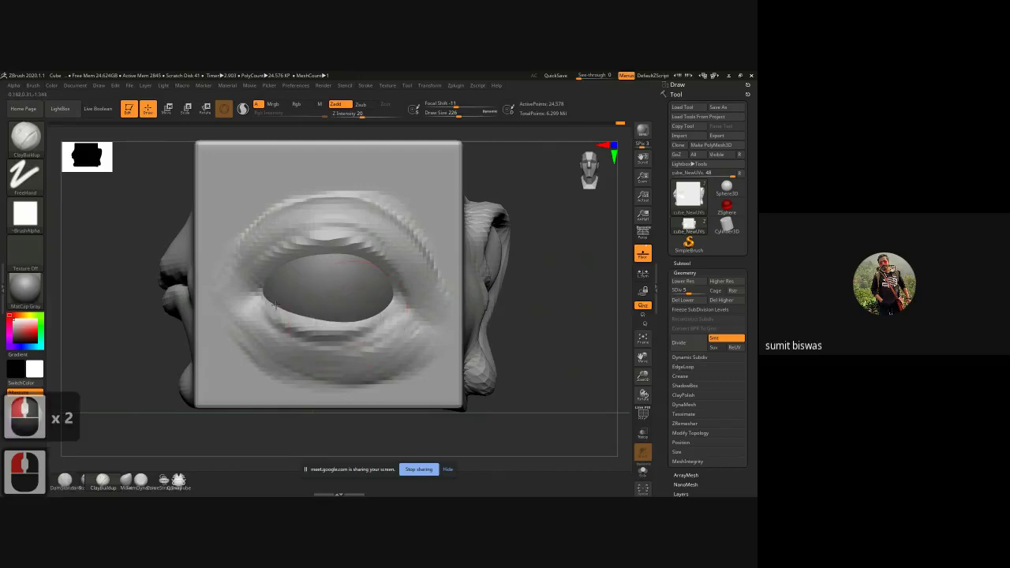
mouse_move(286, 262)
mouse_down()
mouse_move(298, 254)
mouse_move(282, 257)
mouse_move(277, 275)
mouse_up()
mouse_move(313, 237)
mouse_down()
mouse_move(353, 234)
mouse_move(333, 235)
mouse_move(346, 236)
mouse_up()
drag(274, 246, 259, 256)
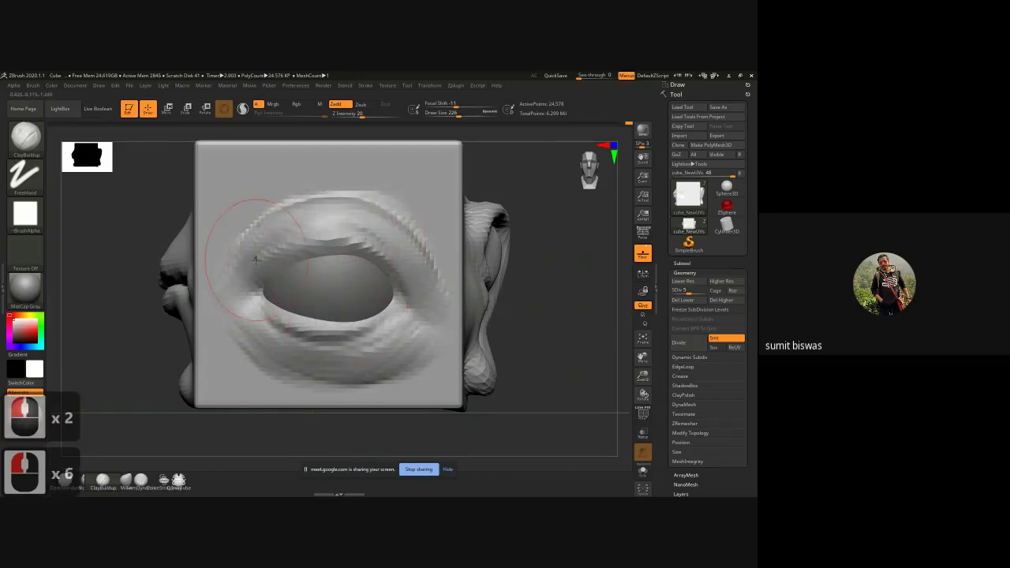
- Fill out the upper lid's fold and the lower lid's rim with further short ClayBuildup strokes
mouse_move(317, 226)
mouse_down()
mouse_move(355, 244)
mouse_move(371, 232)
mouse_up()
mouse_move(406, 334)
mouse_down()
mouse_move(364, 335)
mouse_move(338, 319)
mouse_move(387, 311)
mouse_up()
drag(316, 305, 309, 298)
drag(339, 235, 350, 237)
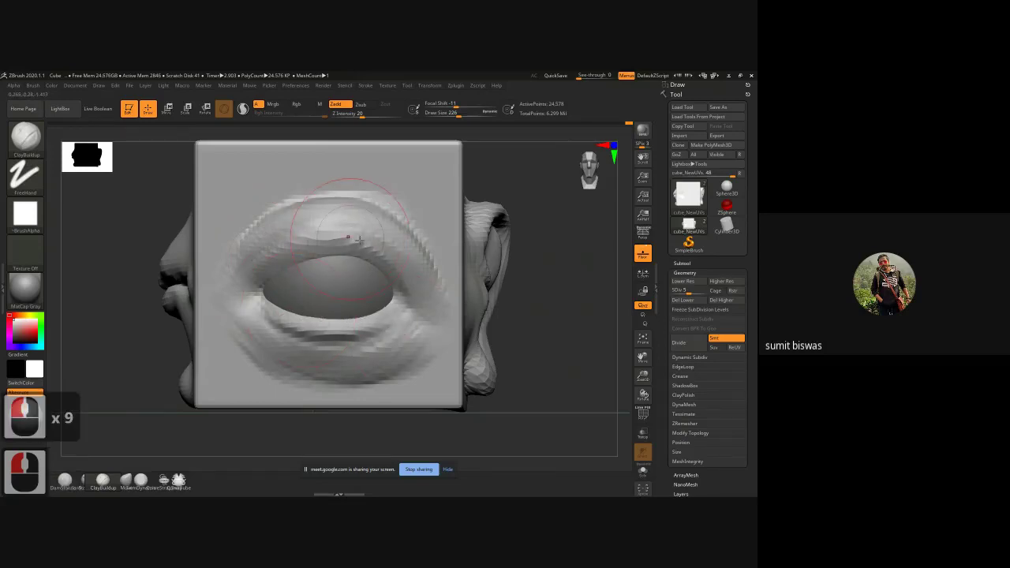
mouse_move(277, 313)
mouse_down()
mouse_move(277, 304)
mouse_move(285, 313)
mouse_up()
- Smooth the lower and upper eyelids and the surface around the eye corners
mouse_move(285, 313)
mouse_down()
mouse_move(273, 317)
mouse_move(335, 343)
mouse_move(419, 327)
mouse_move(398, 335)
mouse_move(270, 330)
mouse_move(413, 325)
mouse_up()
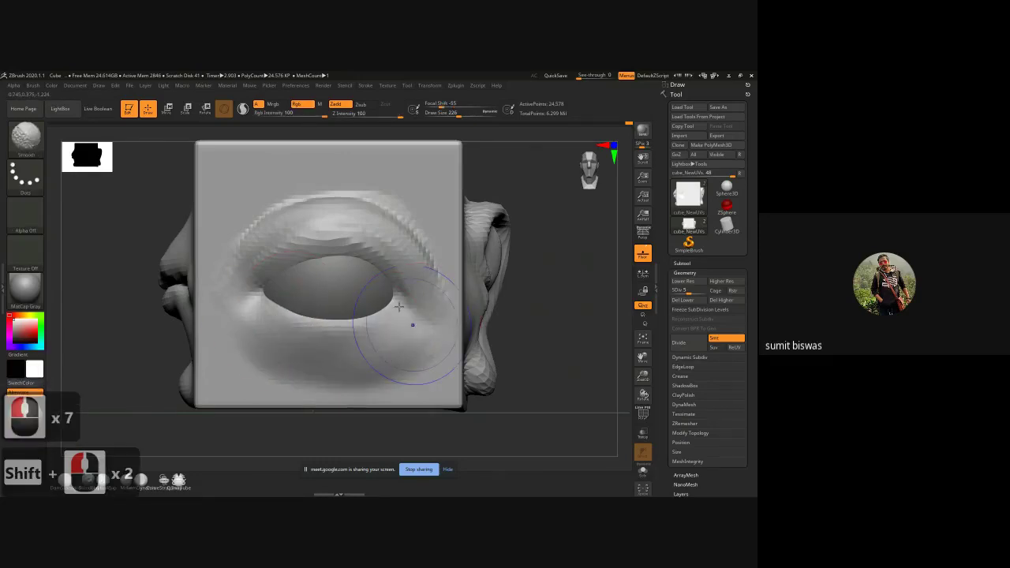
mouse_move(273, 231)
shift+mouse_down()
mouse_move(259, 236)
mouse_move(368, 215)
mouse_move(430, 276)
shift+mouse_up()
mouse_move(318, 231)
shift+mouse_down()
mouse_move(431, 288)
mouse_move(420, 320)
shift+mouse_up()
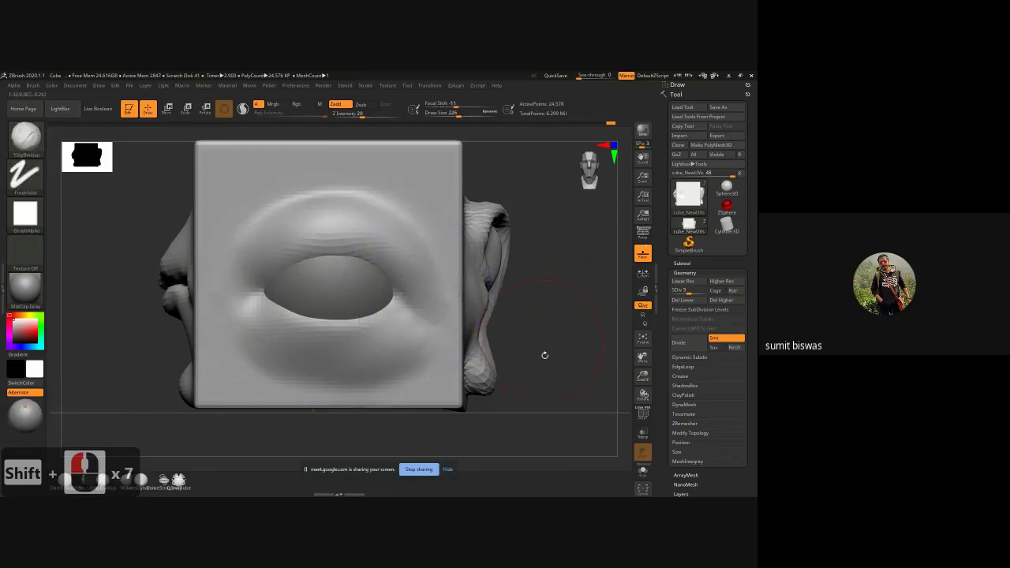
- Raise the cube to subdivision level 6 and check the smoothed eyelids
mouse_move(545, 356)
mouse_down()
mouse_move(557, 411)
mouse_move(545, 415)
mouse_up()
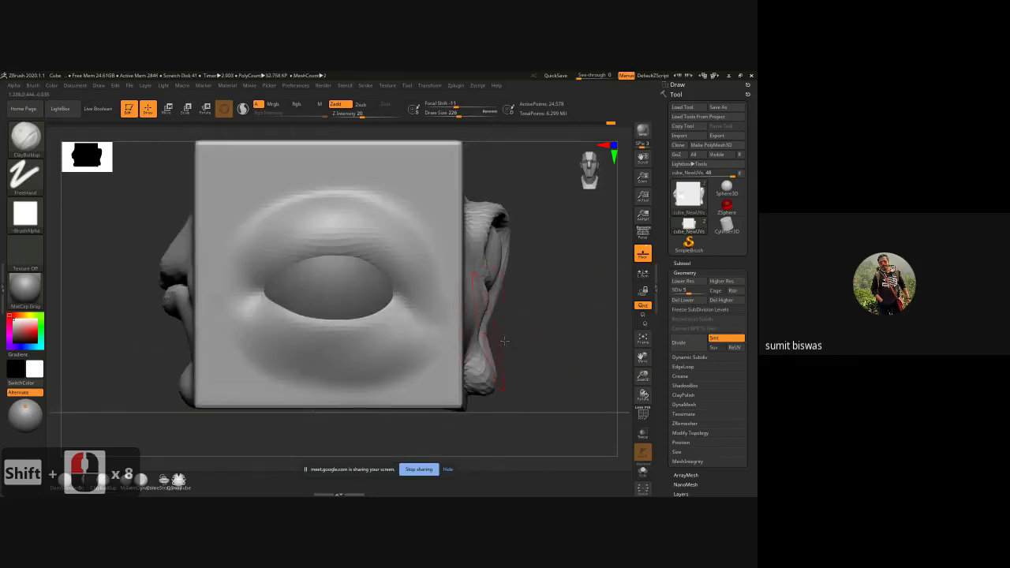
key(d)
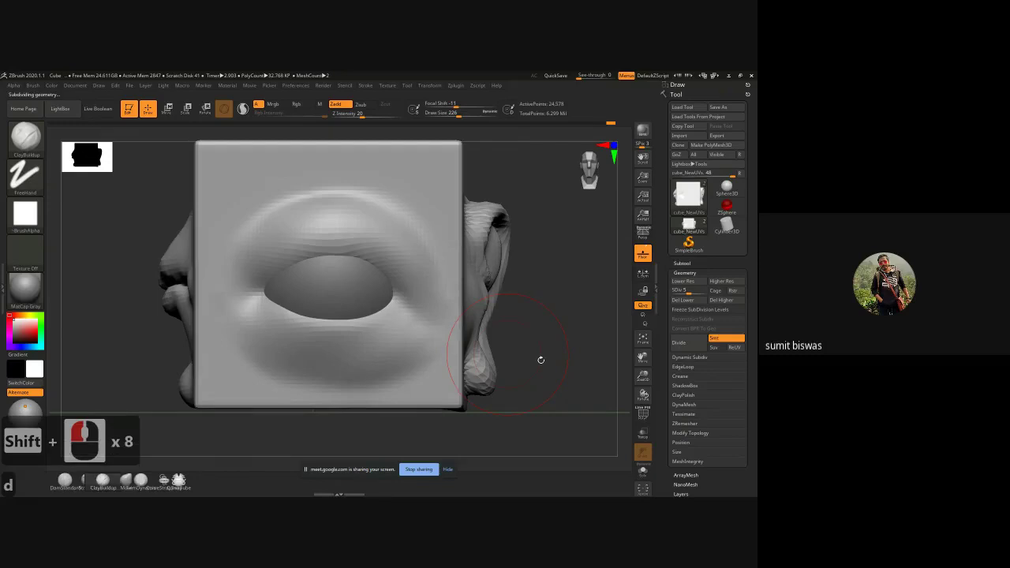
mouse_move(558, 349)
mouse_down()
mouse_move(521, 352)
mouse_move(544, 347)
mouse_up()
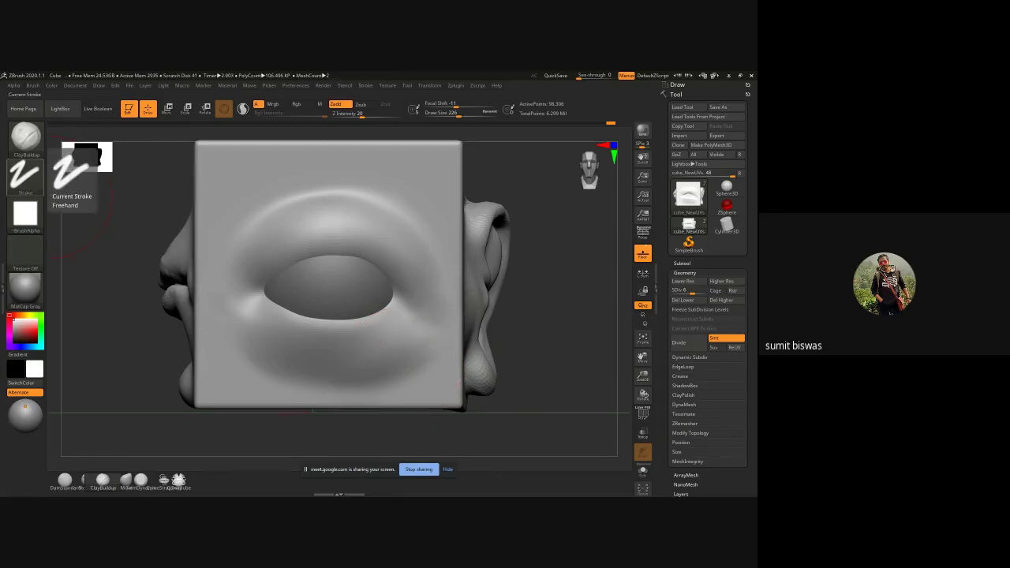
- Switch to AnatomyForSculptors.pdf in Adobe Reader, study the classical eye block-out and eye pages, and return to ZBrush
drag(0, 95, 372, 97)
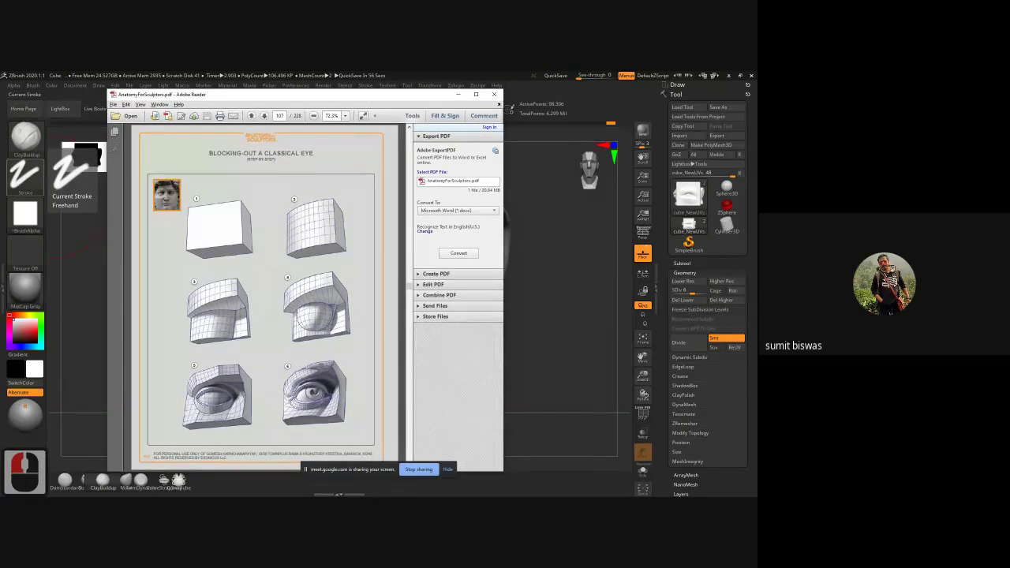
scroll(302, 374, up, 2)
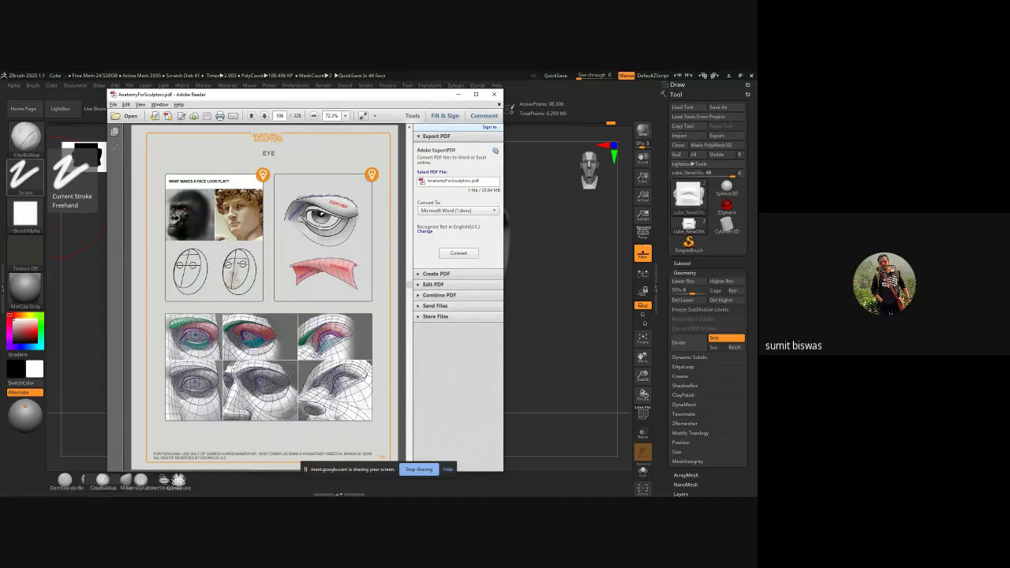
click(458, 95)
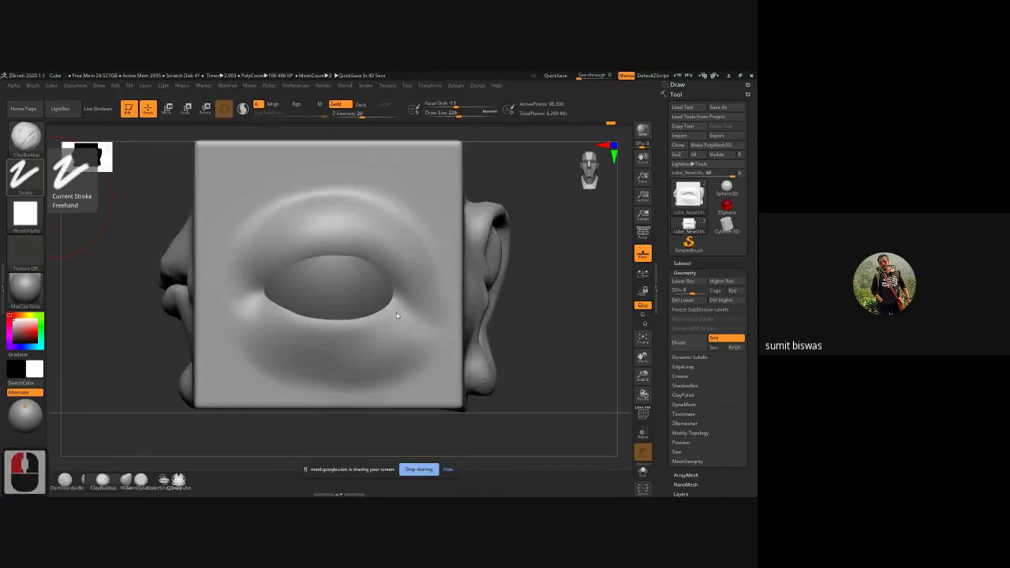
click(524, 340)
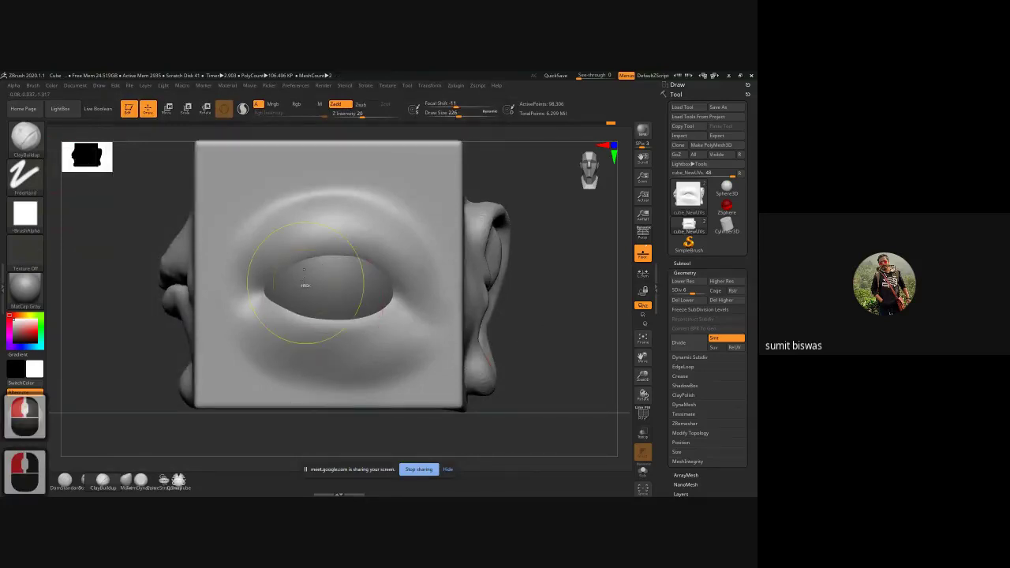
- Turn on the perspective view for a close-up of the eye opening and reduce the brush's draw size to 50
ctrl+right_drag(305, 283, 311, 339)
key(p)
key(p)
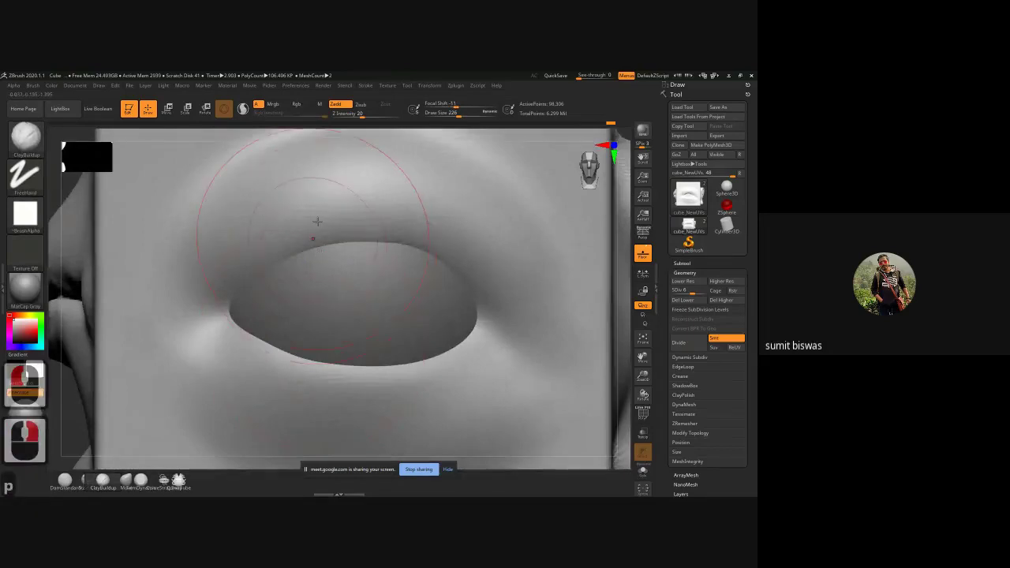
key(p)
key(p)
key(p)
key(p)
key(bracketleft)
key(bracketleft)
key(bracketleft)
key(bracketleft)
key(bracketleft)
key(bracketleft)
key(bracketleft)
key(bracketleft)
key(bracketleft)
key(bracketleft)
key(bracketleft)
key(bracketleft)
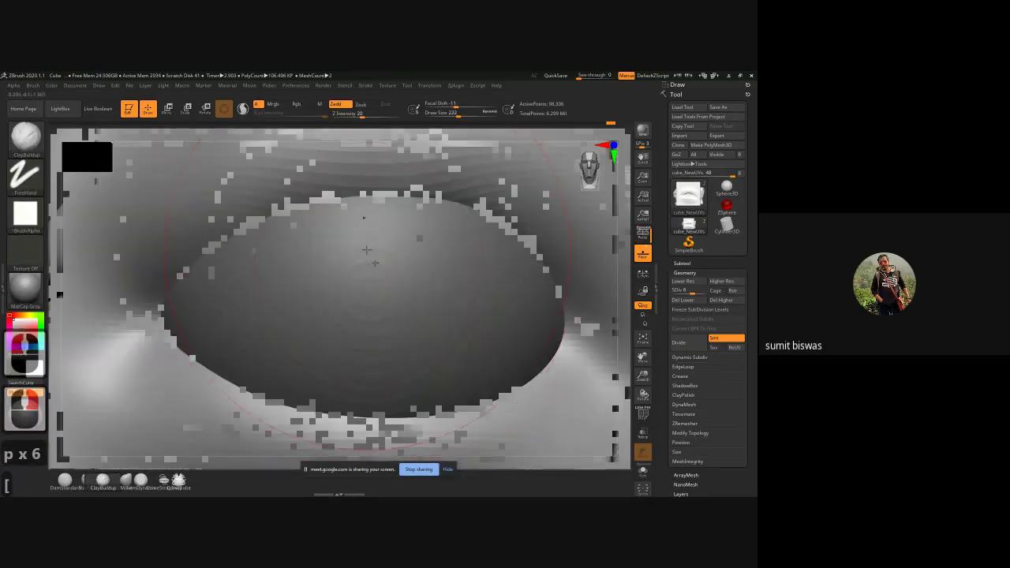
key(bracketleft)
key(bracketleft)
key(bracketleft)
key(bracketleft)
key(bracketleft)
key(bracketleft)
key(bracketleft)
key(bracketleft)
key(bracketleft)
key(bracketleft)
key(bracketleft)
key(bracketleft)
key(bracketleft)
key(bracketleft)
key(bracketleft)
key(bracketleft)
key(bracketleft)
key(bracketleft)
key(bracketleft)
key(bracketleft)
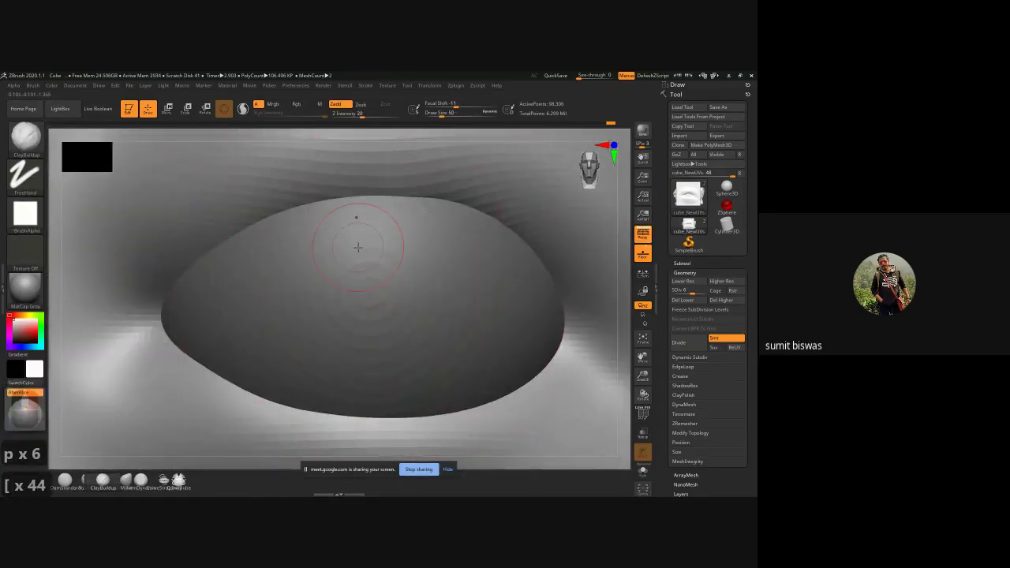
- Frame the upper eyelid, raise the cube to subdivision level 7 and reduce the brush's draw size to 30
key(alt)
ctrl+right_drag(406, 285, 395, 227)
alt+drag(599, 271, 559, 318)
ctrl+right_drag(365, 278, 361, 335)
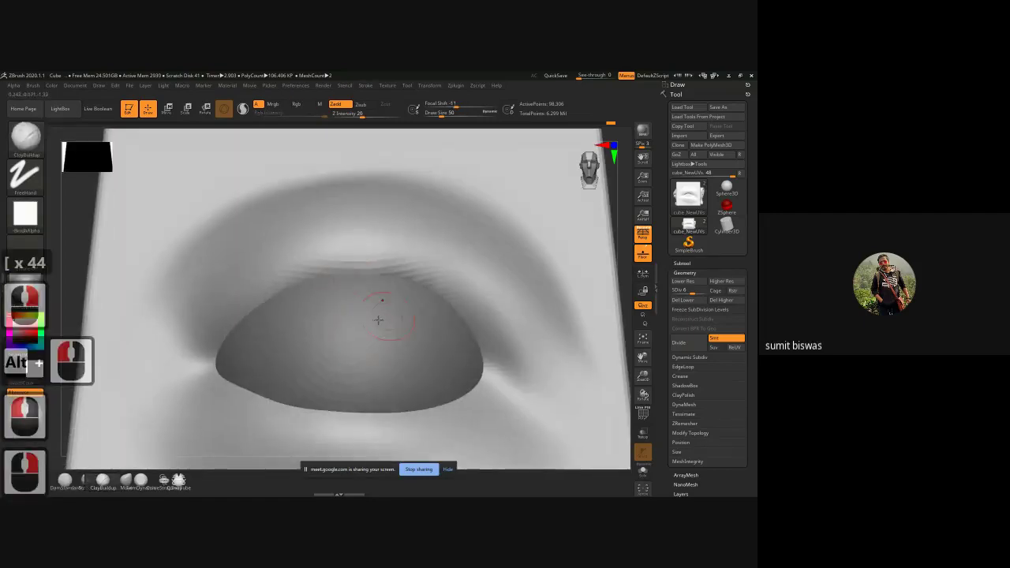
key(d)
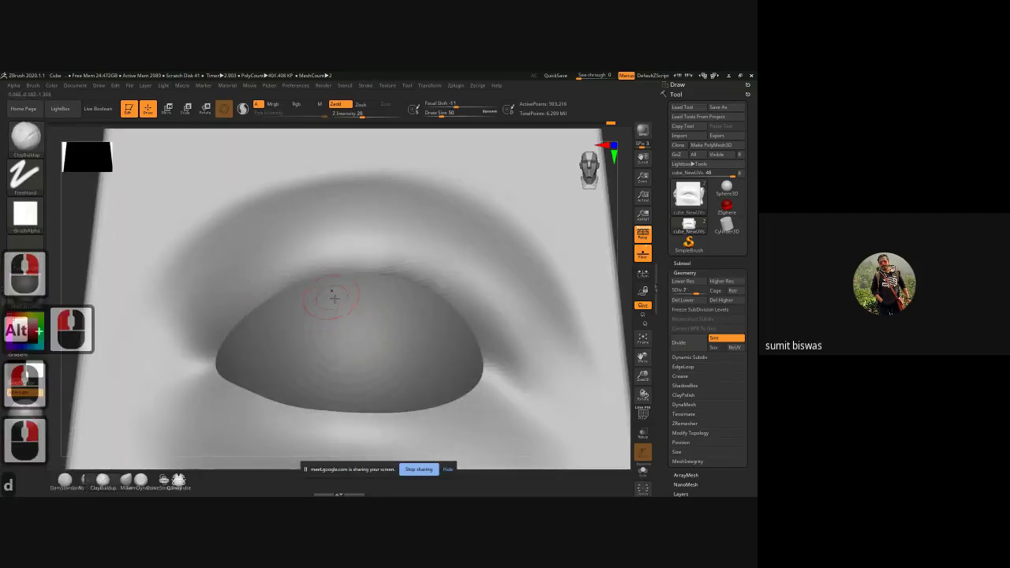
key(bracketleft)
key(bracketleft)
key(bracketleft)
key(bracketleft)
key(bracketleft)
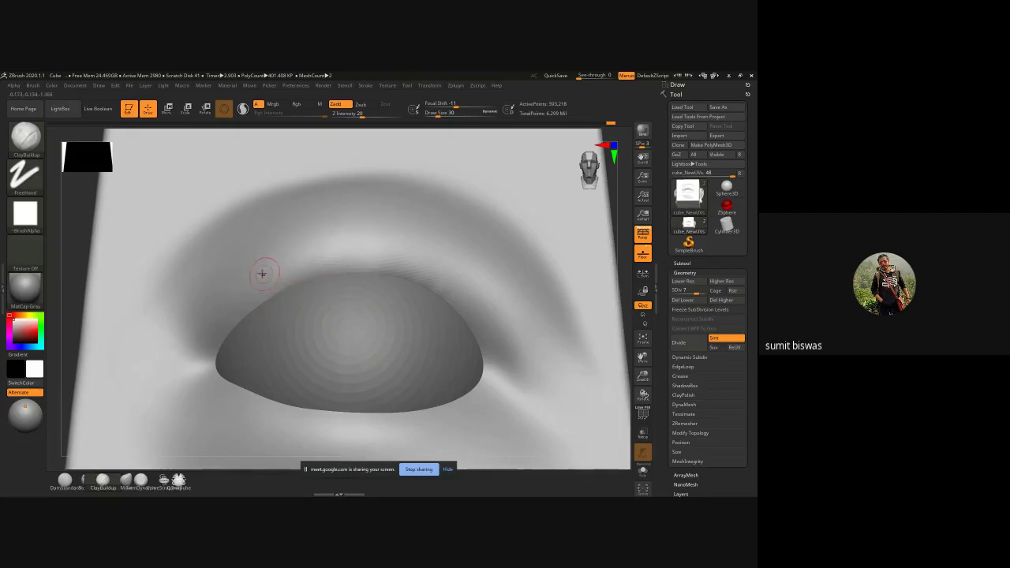
- Lower the cube to subdivision level 6 and switch from ClayBuildup to the Move brush
key(bracketright)
key(bracketright)
key(bracketright)
key(bracketright)
key(bracketright)
key(bracketright)
key(bracketright)
key(shift)
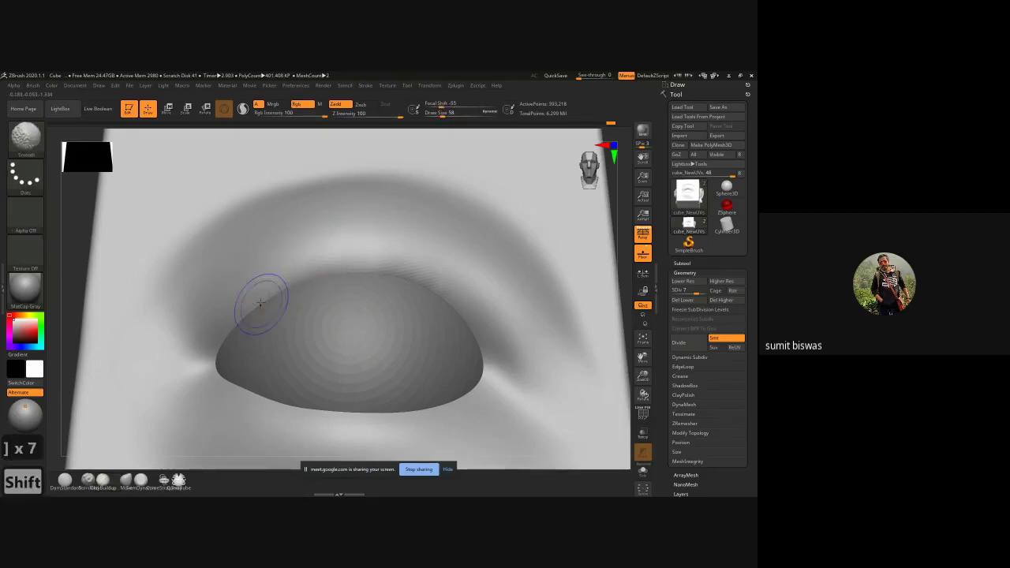
key(shift+d)
key(bracketright)
key(bracketright)
key(bracketright)
key(bracketright)
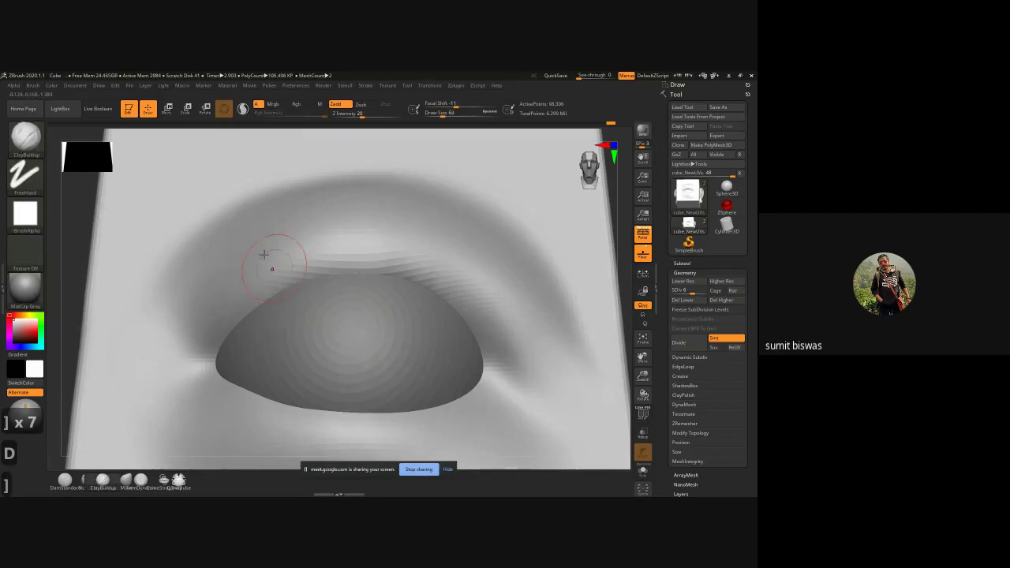
key(bracketright)
key(b)
key(v)
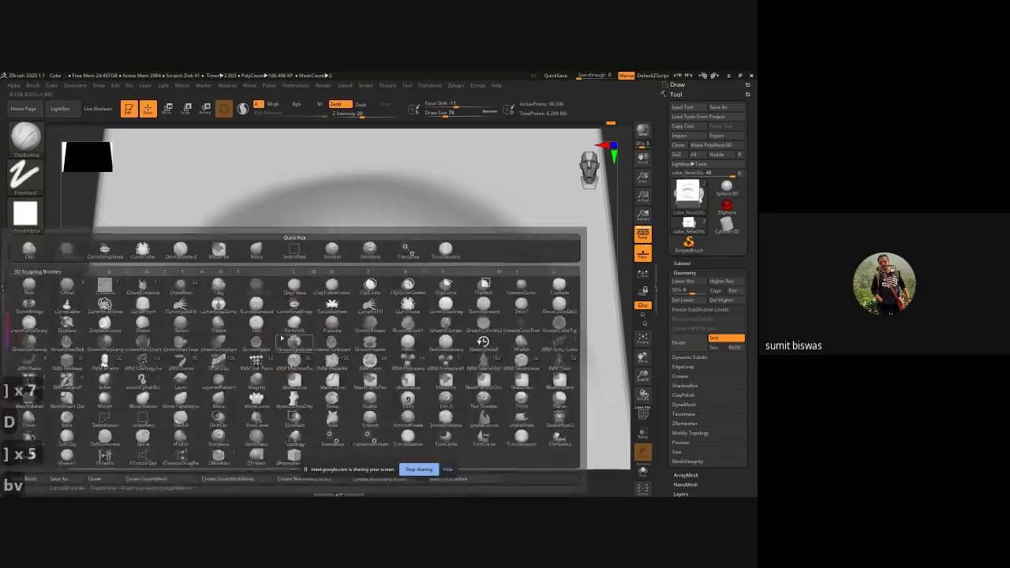
key(m)
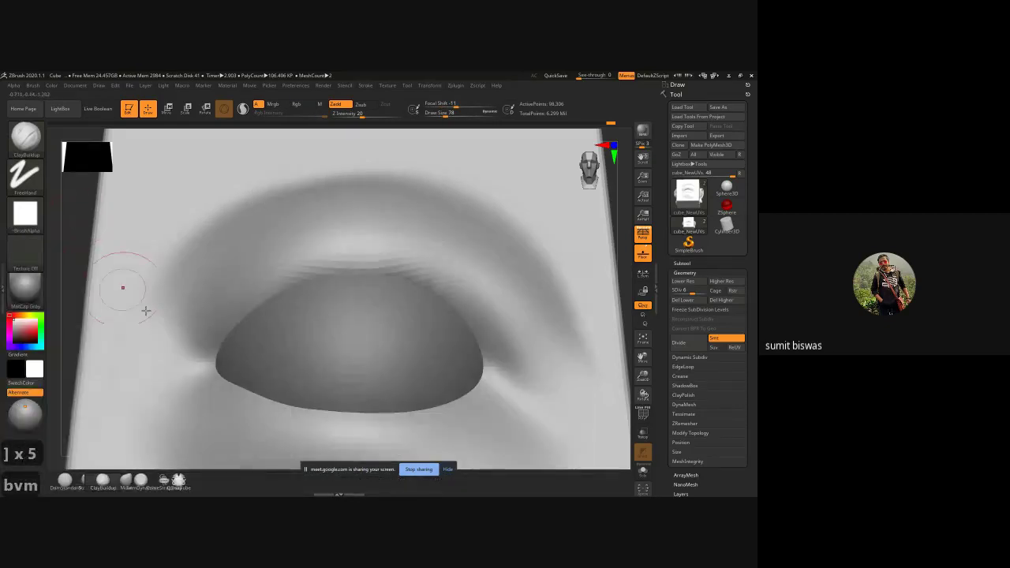
click(126, 483)
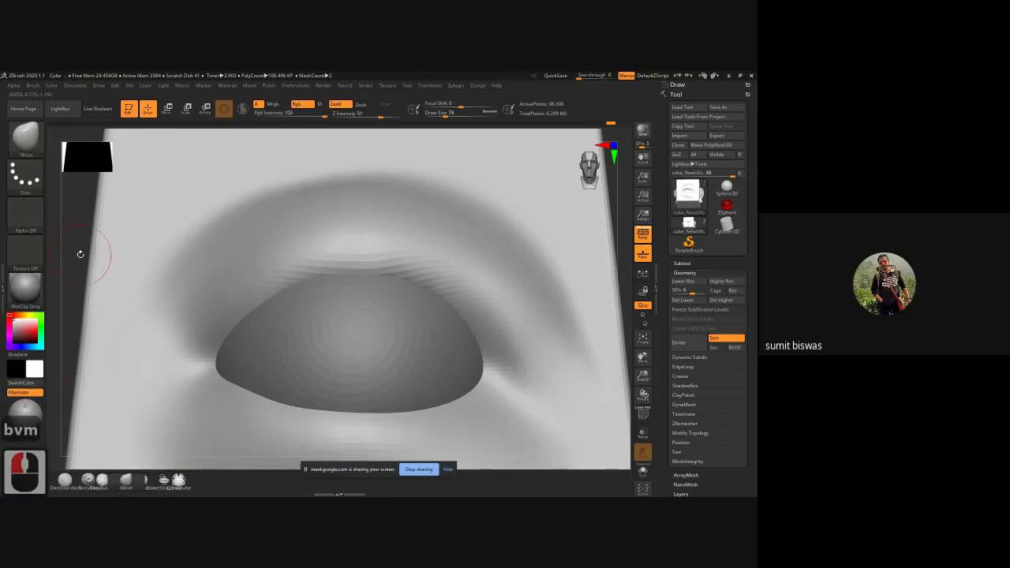
- With the Move brush at draw size 86, reshape the upper eyelid's edge near the left eye corner from the front
shift+drag(82, 255, 160, 298)
key(bracketright)
key(bracketright)
key(bracketright)
key(bracketright)
key(bracketright)
key(bracketright)
key(bracketright)
key(bracketright)
key(bracketright)
key(bracketright)
key(bracketright)
key(bracketright)
key(bracketright)
key(bracketright)
key(bracketright)
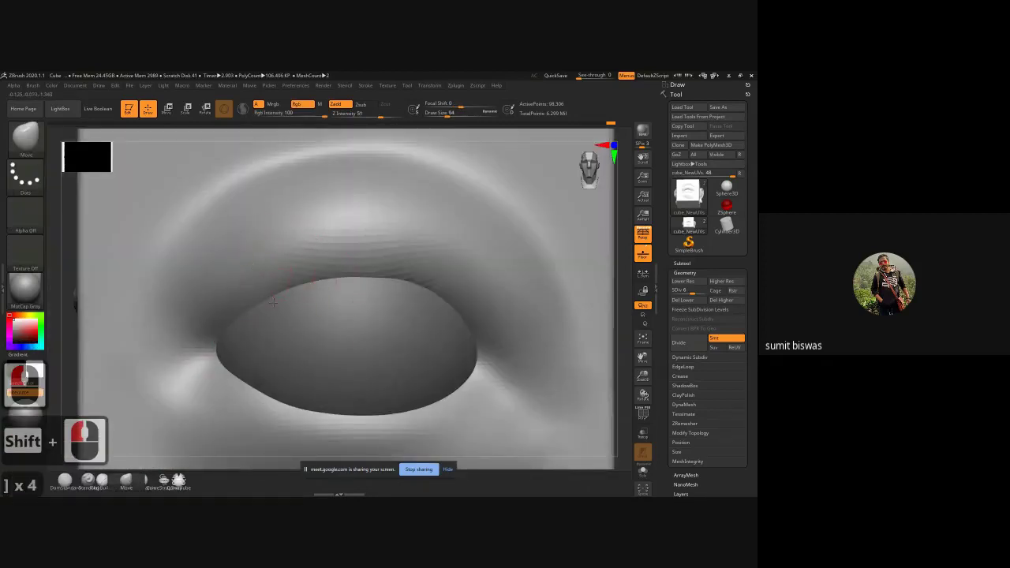
key(bracketleft)
key(bracketleft)
key(bracketleft)
key(bracketleft)
key(bracketleft)
key(bracketleft)
key(bracketleft)
key(bracketleft)
key(bracketleft)
key(bracketleft)
key(bracketleft)
key(bracketleft)
key(bracketleft)
key(bracketleft)
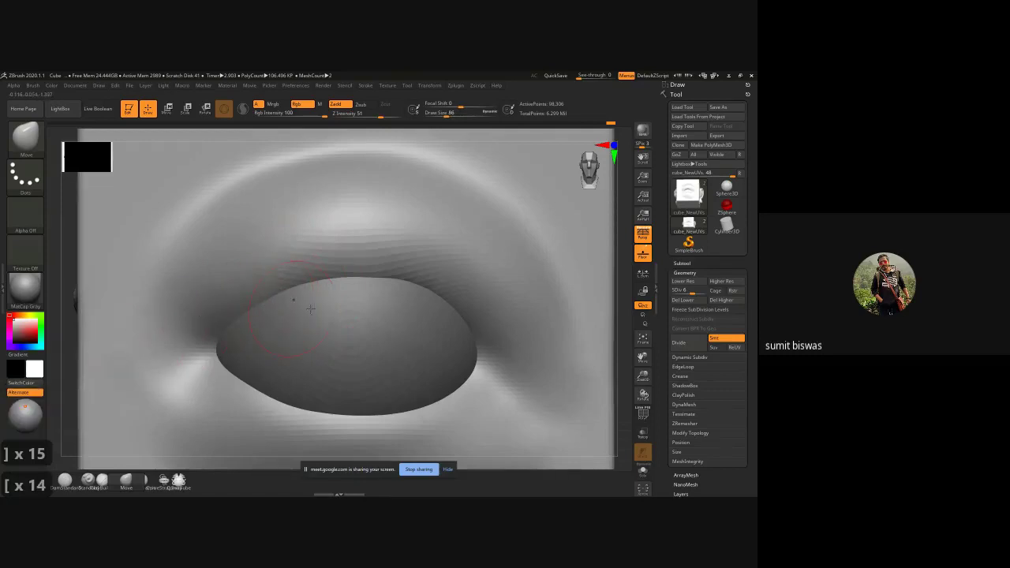
mouse_move(243, 315)
mouse_down()
mouse_move(215, 349)
mouse_move(242, 370)
mouse_move(225, 358)
mouse_up()
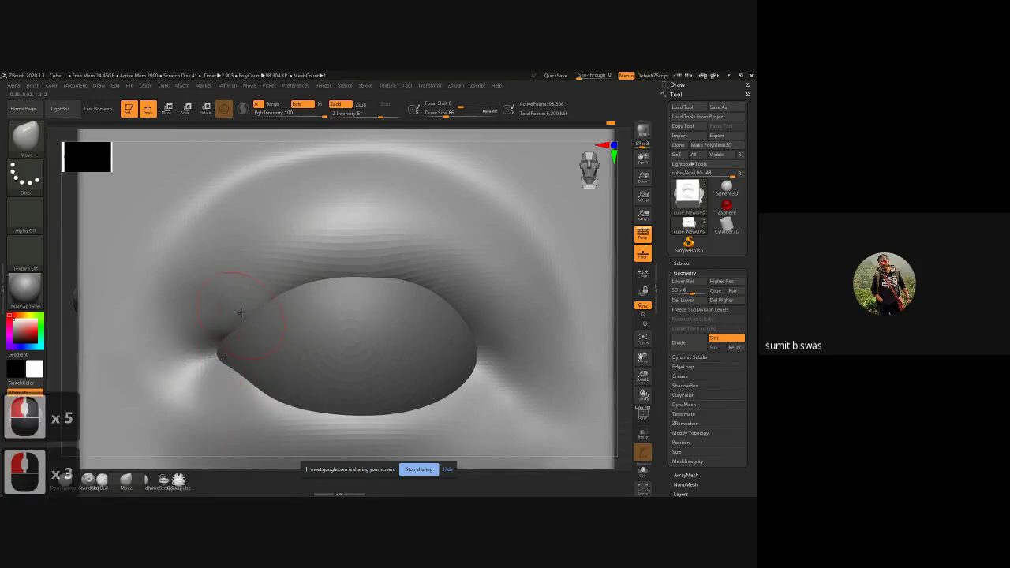
drag(254, 309, 262, 312)
drag(276, 291, 298, 290)
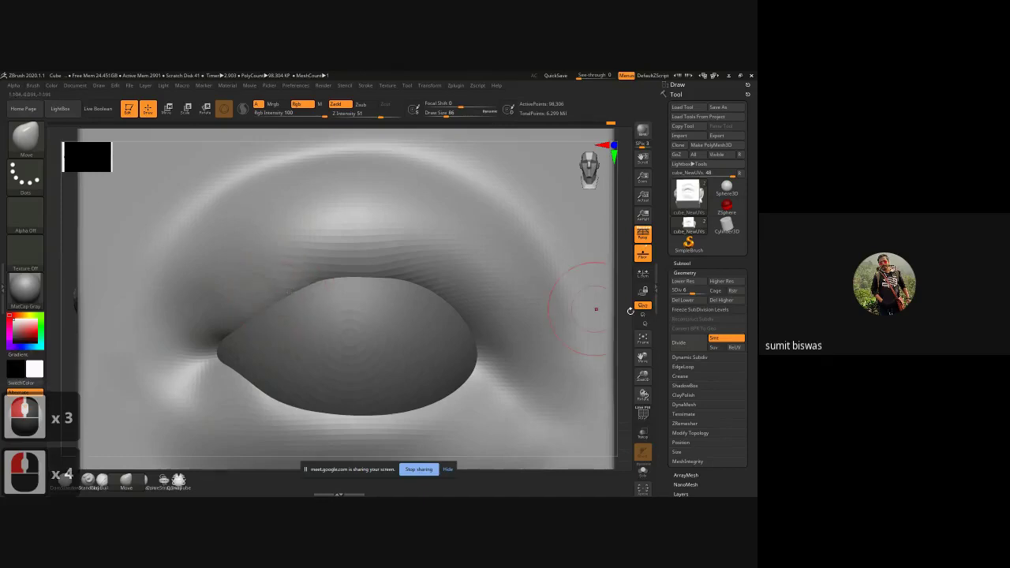
- Set the draw size to 118 and reshape the upper lid's edge and the left eye corner in side view
drag(612, 292, 319, 279)
drag(536, 300, 485, 301)
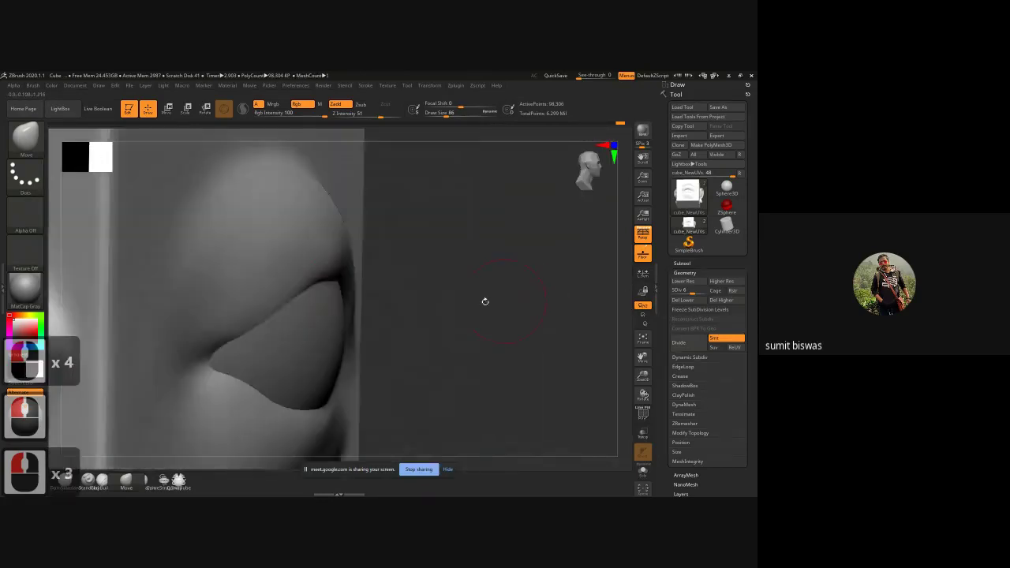
key(bracketright)
key(bracketright)
key(bracketright)
key(bracketright)
key(bracketright)
key(bracketright)
key(bracketright)
key(bracketright)
key(bracketright)
key(bracketright)
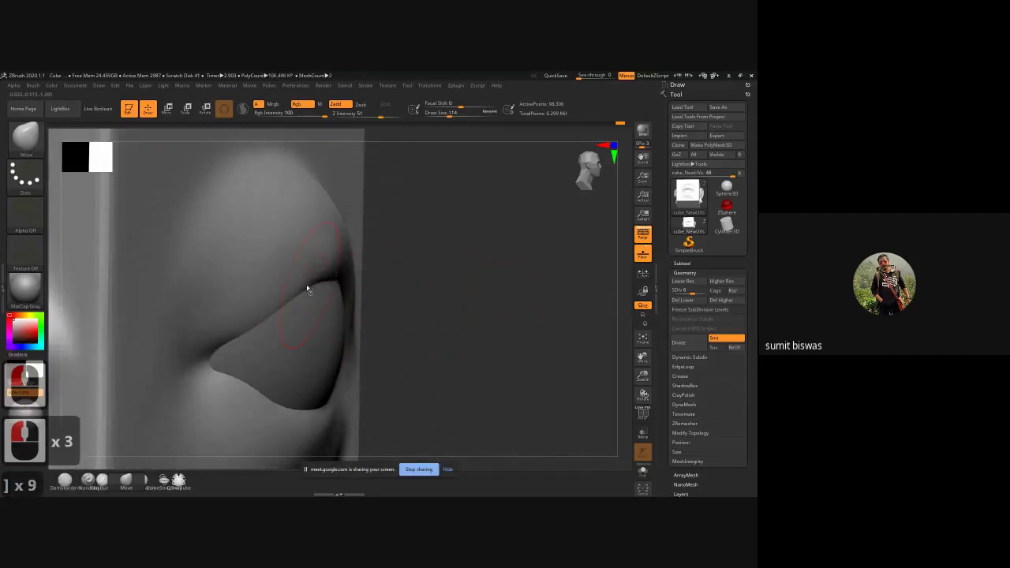
drag(315, 281, 311, 288)
mouse_move(251, 324)
mouse_down()
mouse_move(282, 313)
mouse_move(247, 317)
mouse_up()
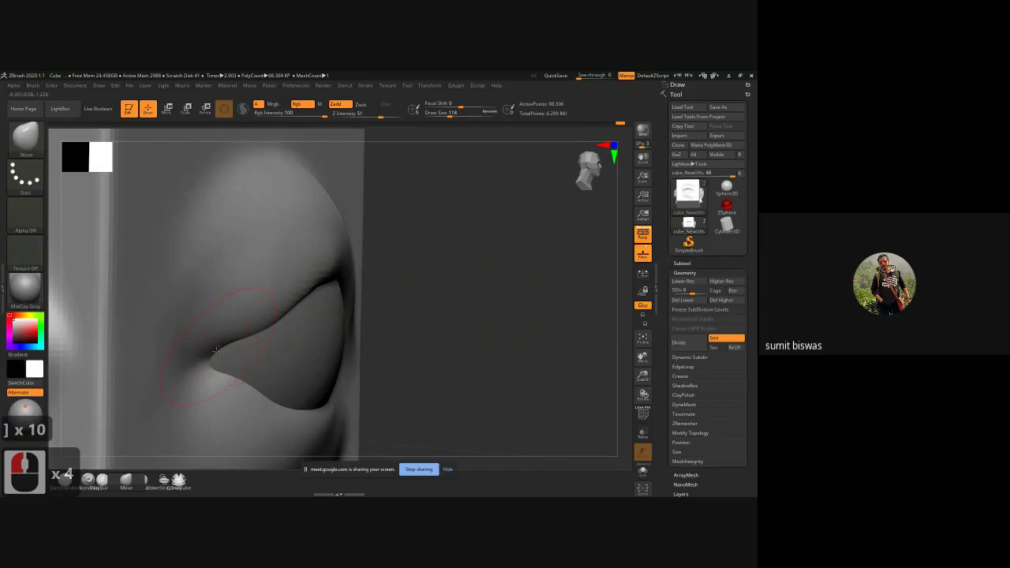
drag(200, 367, 207, 376)
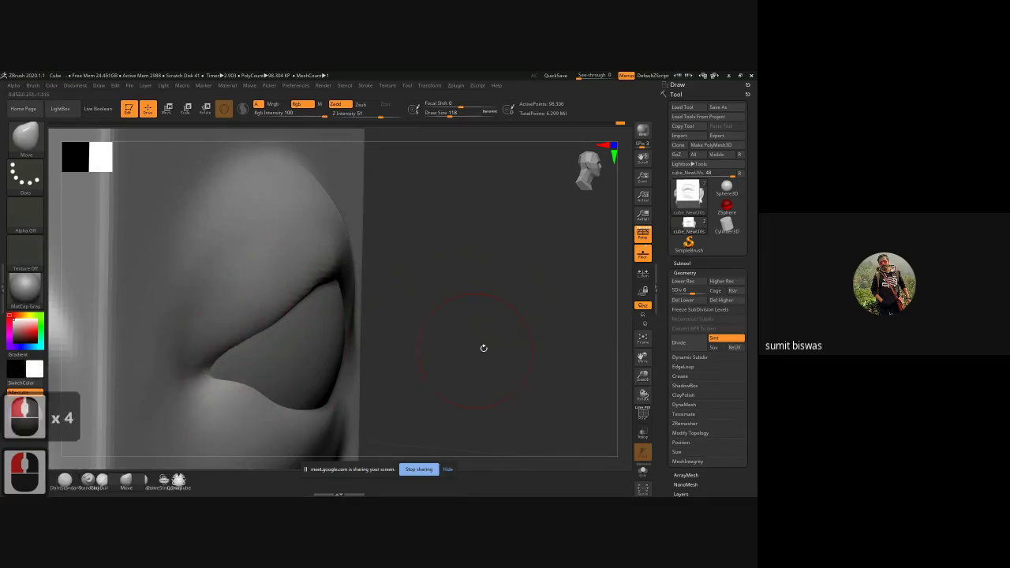
- Reshape the upper lid's edge from its peak toward the right eye corner, working from the front and the opposite side
mouse_move(484, 348)
shift+mouse_down()
mouse_move(247, 330)
mouse_move(288, 309)
mouse_move(301, 318)
mouse_move(299, 308)
mouse_move(326, 299)
shift+mouse_up()
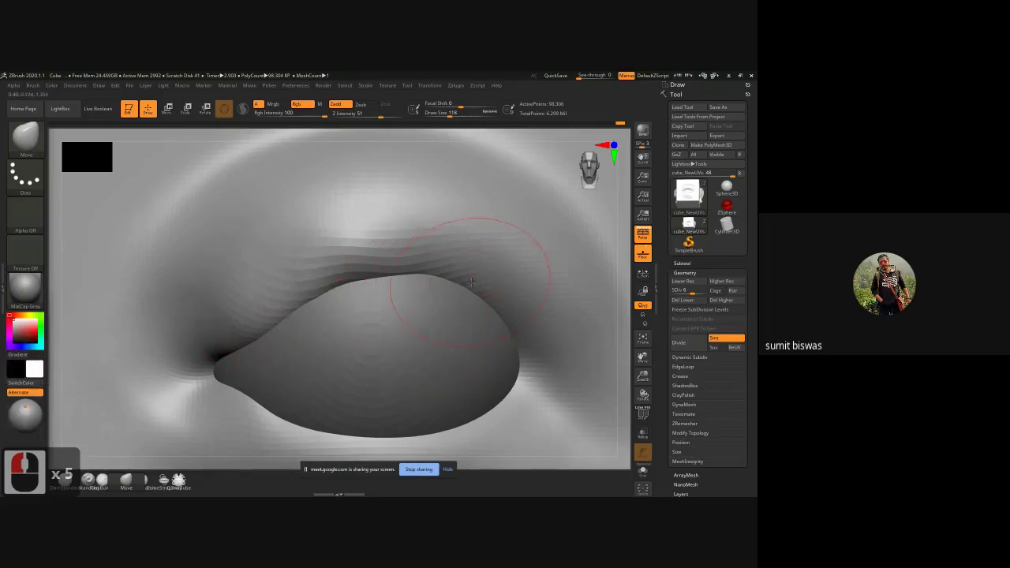
drag(467, 290, 422, 281)
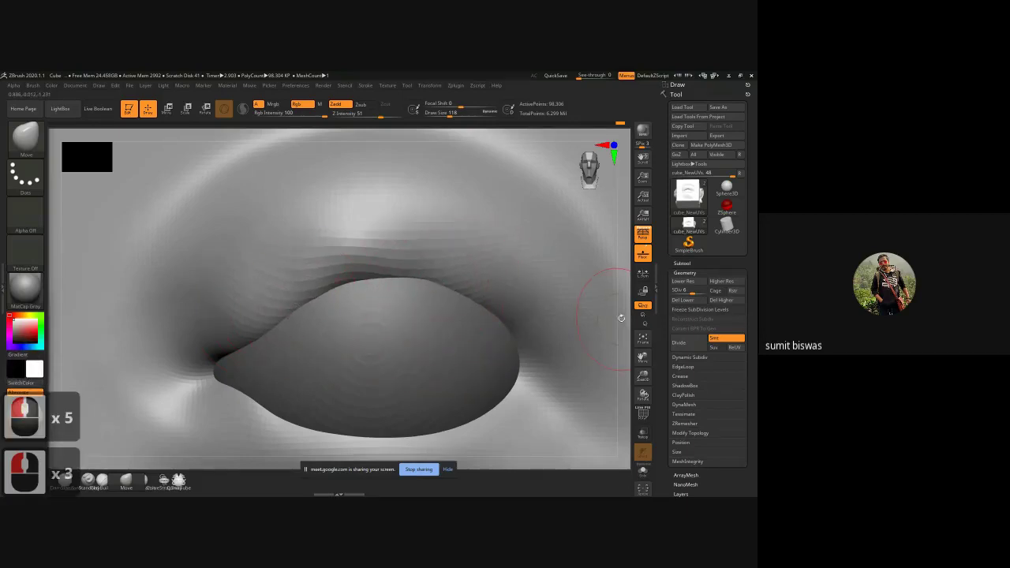
mouse_move(626, 317)
mouse_down()
mouse_move(531, 319)
mouse_move(497, 341)
mouse_up()
mouse_move(445, 287)
mouse_down()
mouse_move(441, 295)
mouse_move(411, 276)
mouse_up()
alt+drag(279, 338, 255, 322)
drag(361, 269, 359, 263)
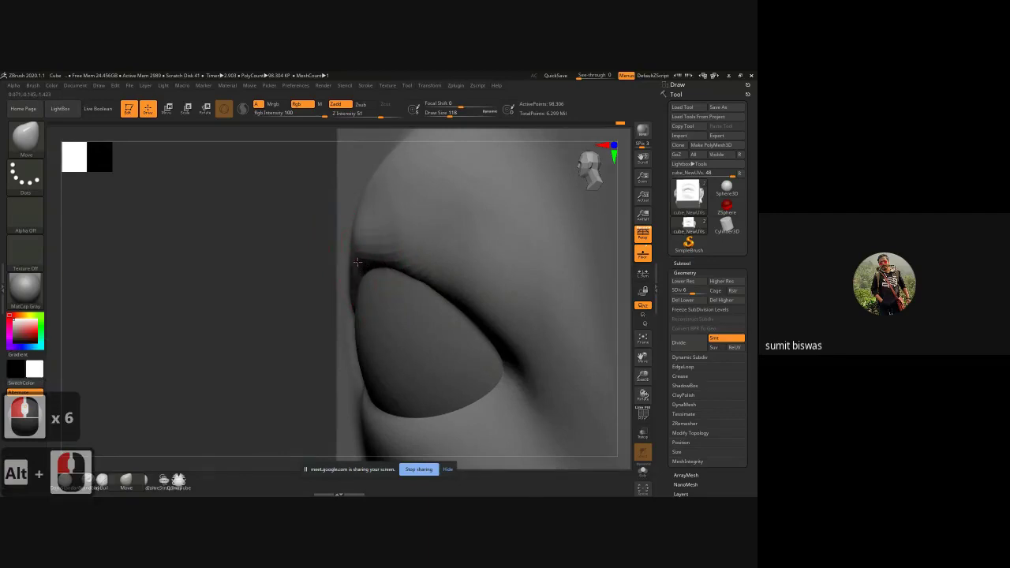
drag(483, 322, 463, 319)
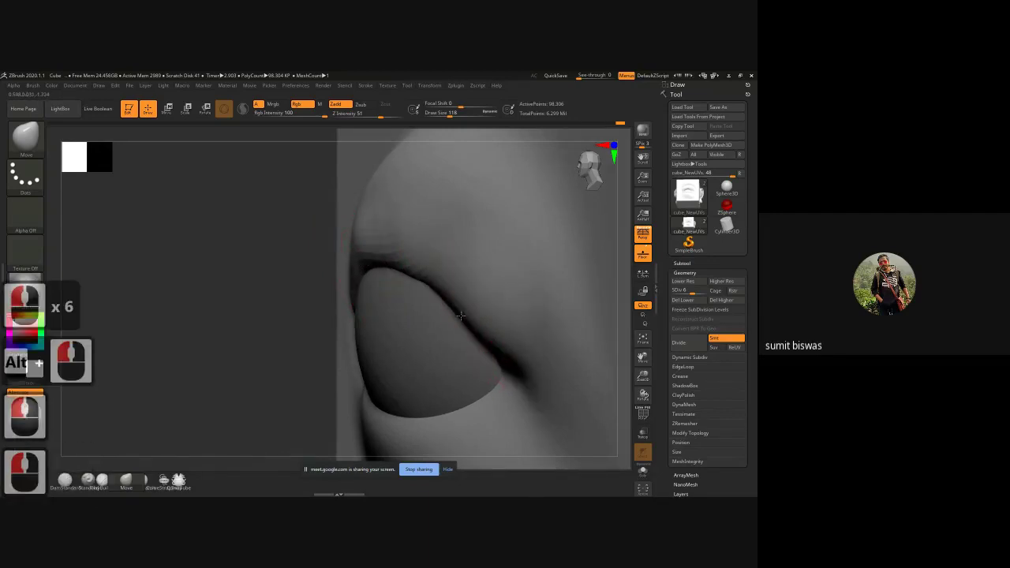
drag(443, 287, 356, 261)
drag(368, 256, 361, 264)
- Adjust the upper lid's fold around the right eye corner in front view
shift+drag(234, 325, 519, 336)
drag(519, 326, 526, 340)
drag(515, 310, 515, 314)
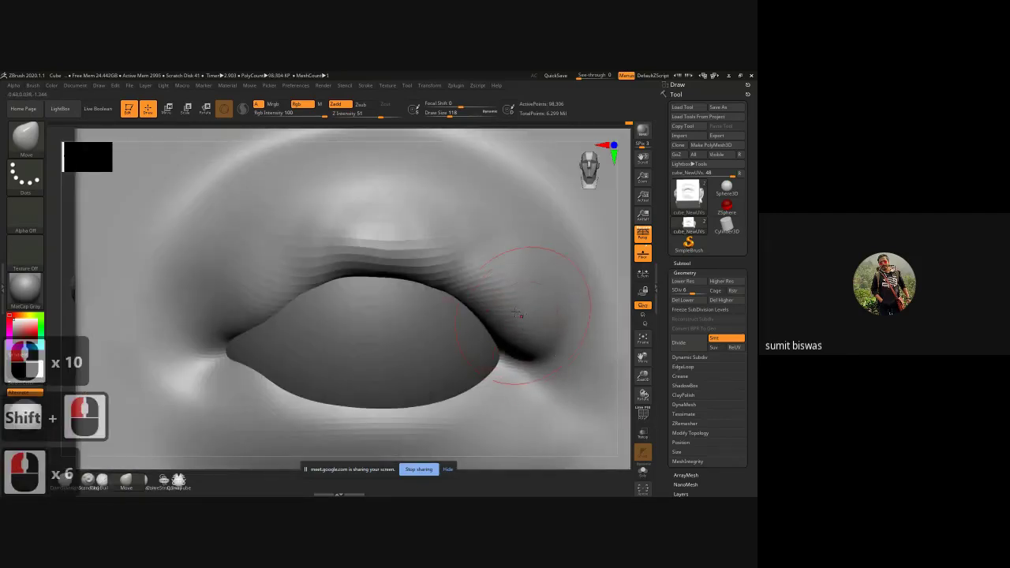
drag(481, 266, 493, 283)
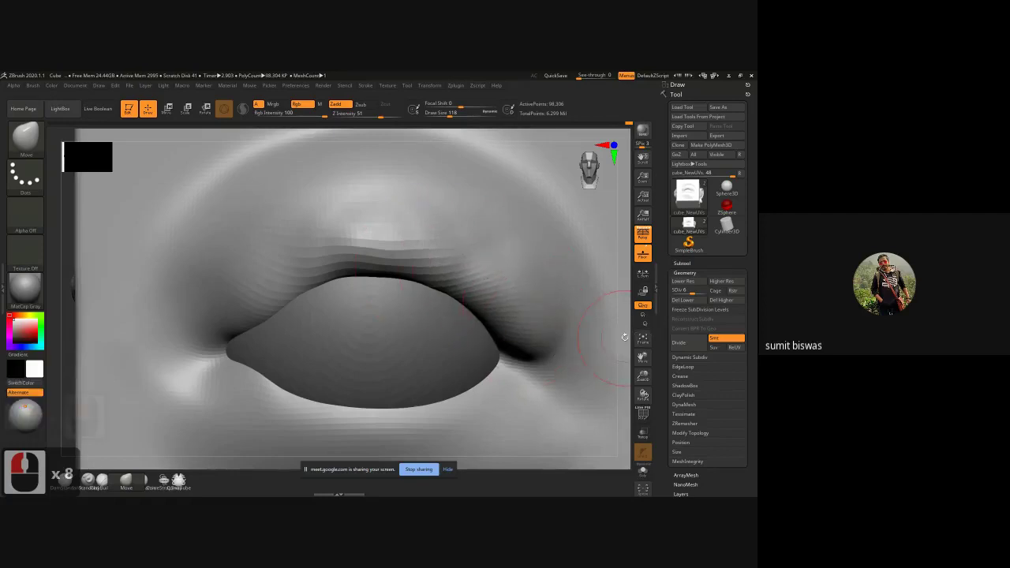
- Shape the upper lid's arc around the eyeball from below, moving its peak and both sides
drag(624, 321, 622, 240)
drag(465, 276, 508, 301)
drag(408, 251, 410, 246)
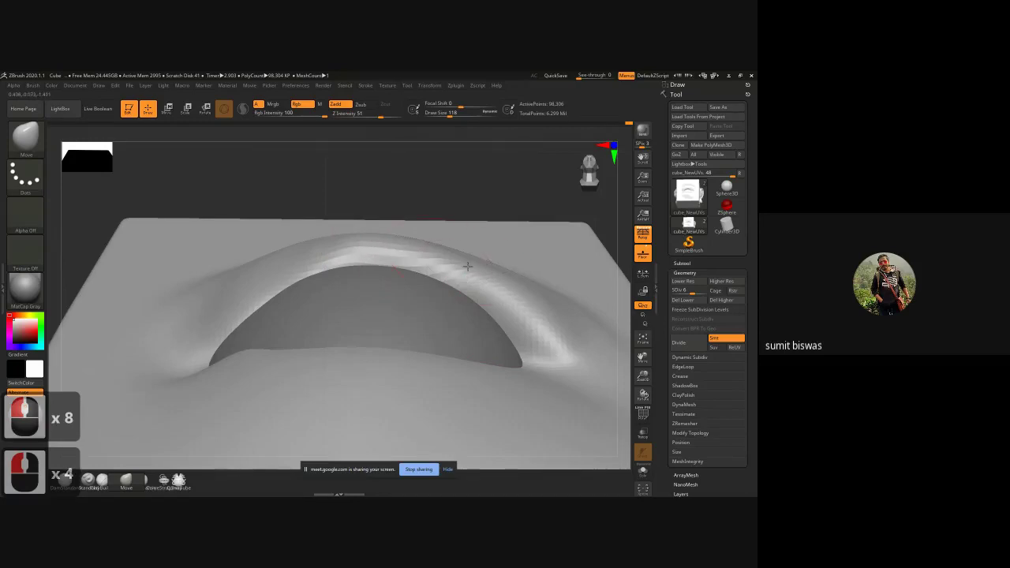
drag(467, 267, 470, 262)
mouse_move(307, 254)
mouse_down()
mouse_move(285, 258)
mouse_move(250, 293)
mouse_up()
mouse_move(374, 256)
mouse_down()
mouse_move(415, 242)
mouse_move(399, 259)
mouse_up()
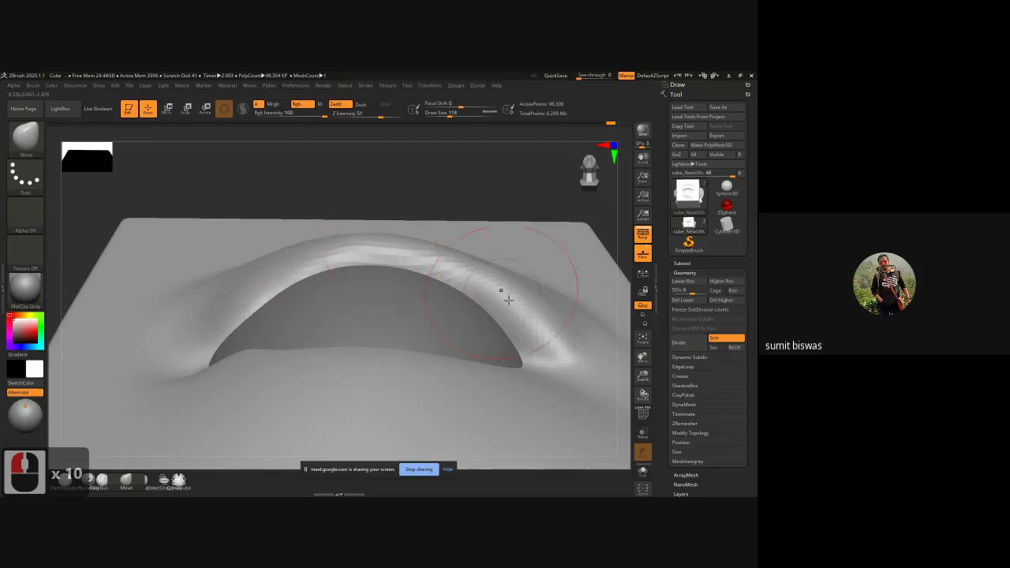
- Reshape the lower eyelid's edge and the area beneath it from the front, side and three-quarter views
shift+drag(626, 289, 399, 326)
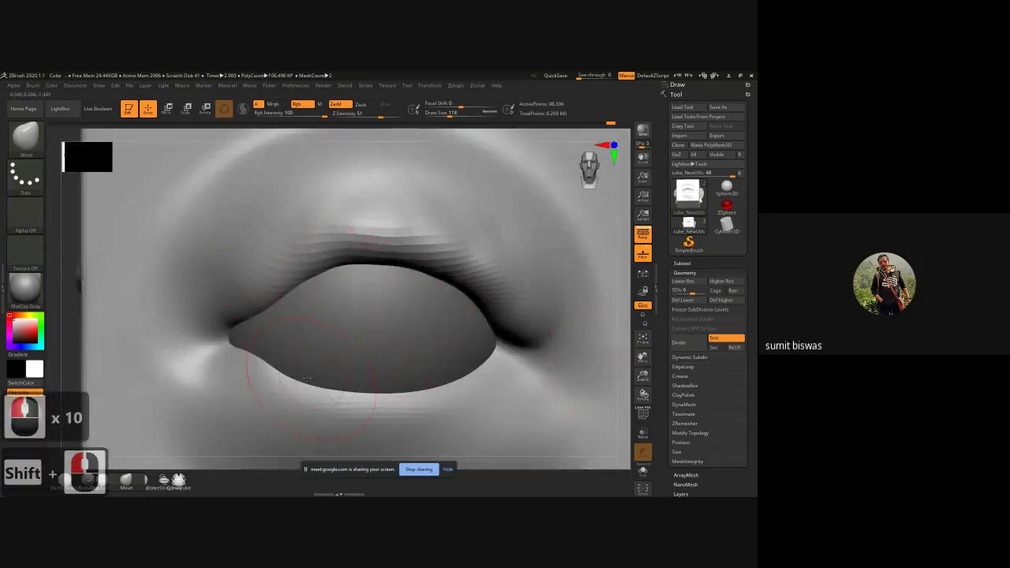
drag(289, 387, 290, 382)
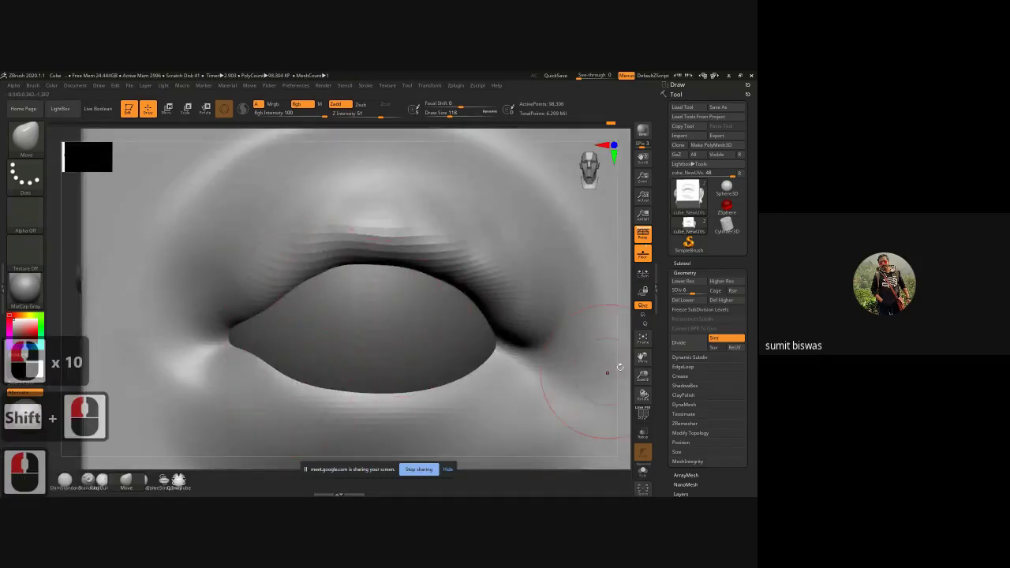
shift+drag(613, 360, 303, 384)
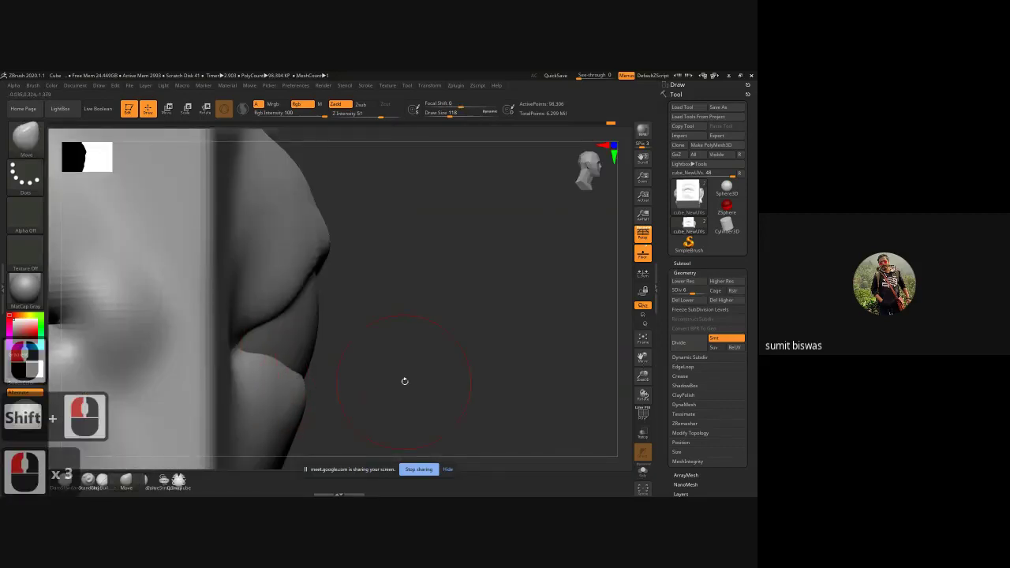
drag(405, 382, 294, 387)
drag(308, 432, 347, 426)
drag(201, 395, 218, 398)
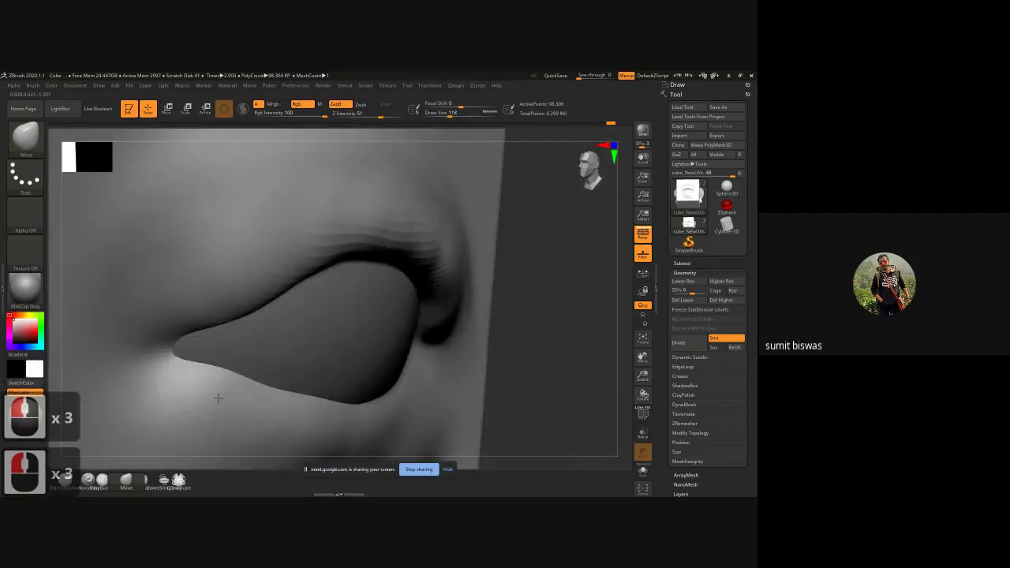
drag(396, 432, 357, 433)
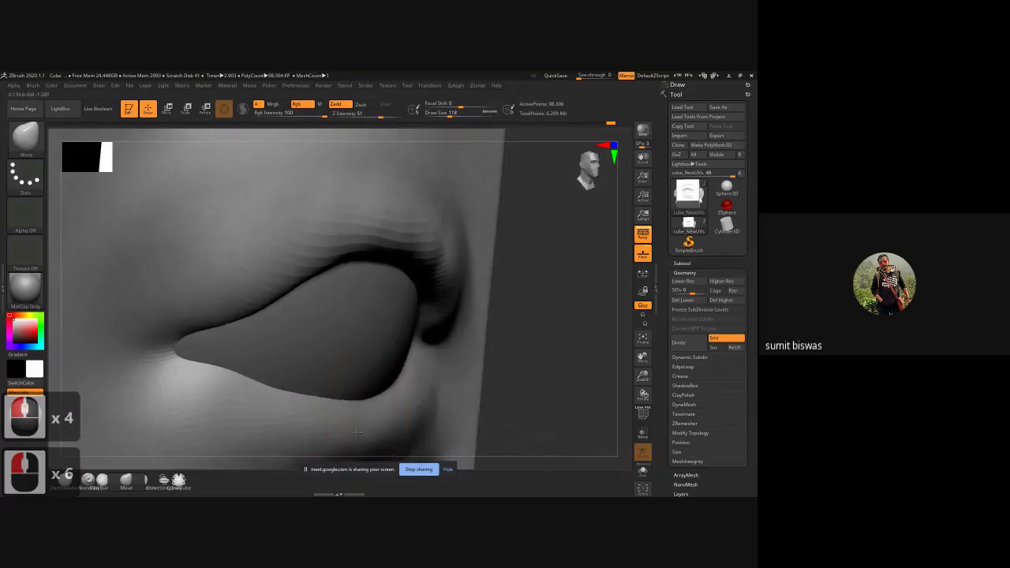